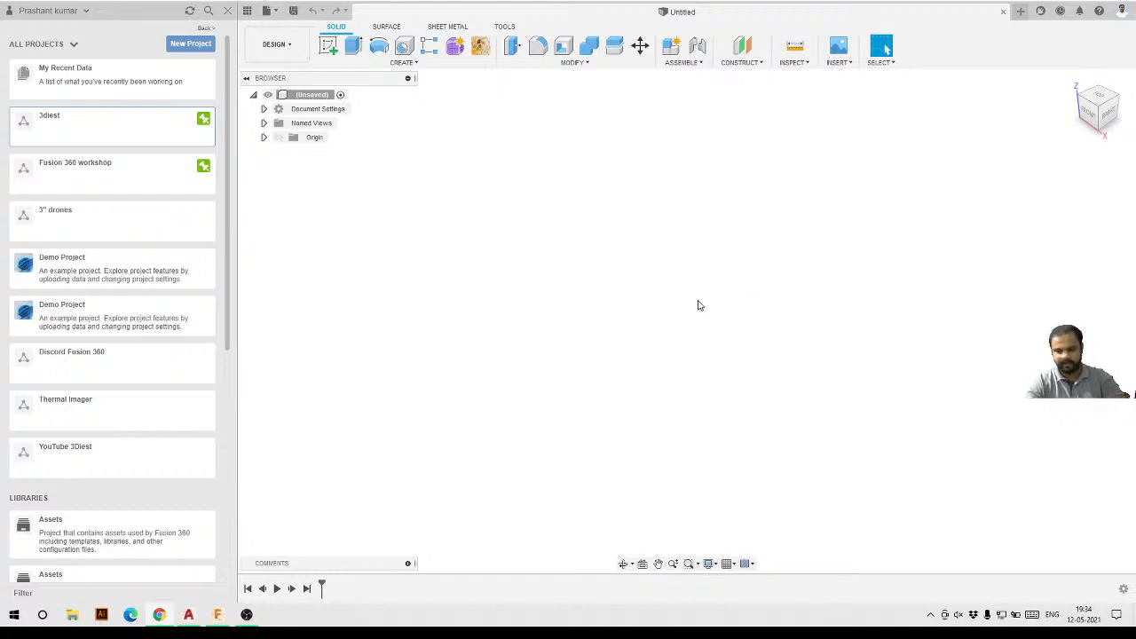
left_click(275, 45)
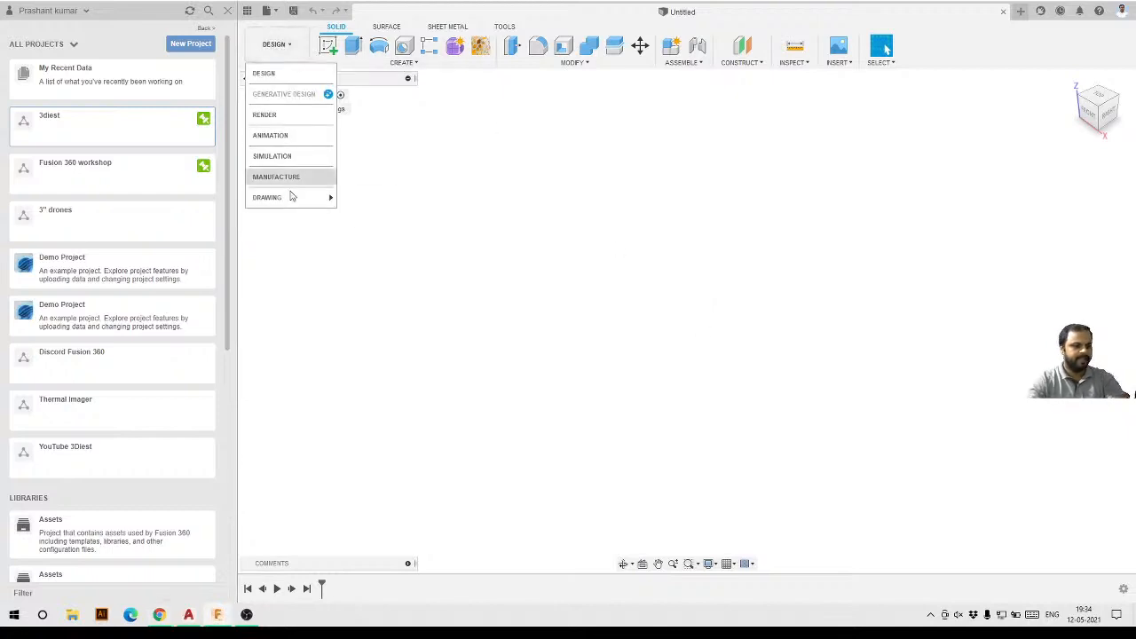
left_click(631, 287)
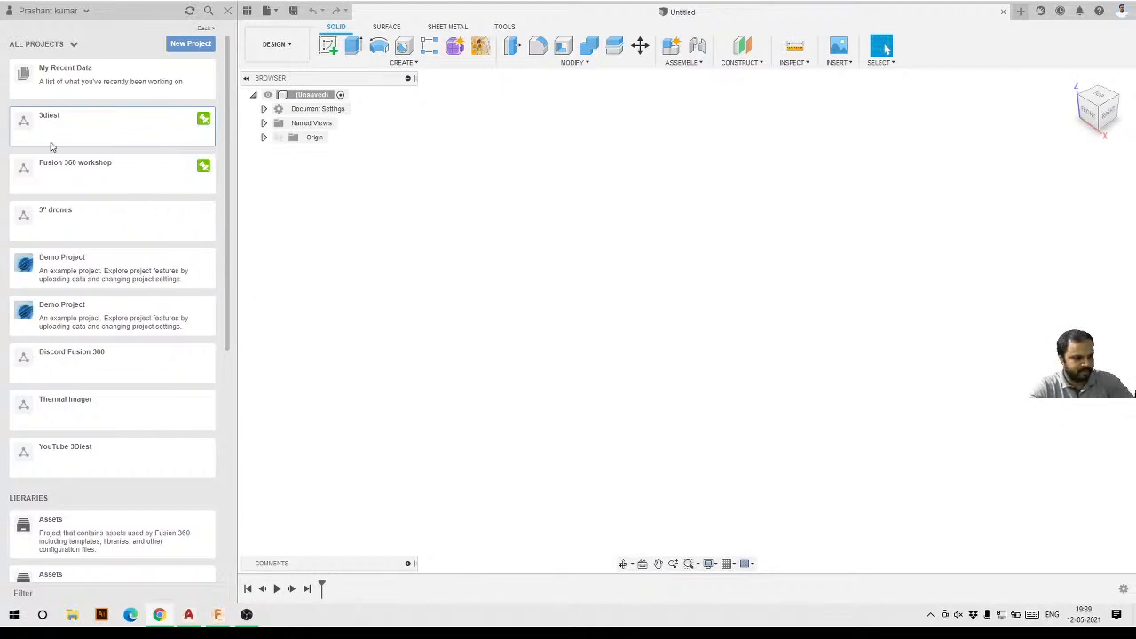
Open the Base v1 design from the Ivan shapes folder of the 3diest project.
left_click(115, 138)
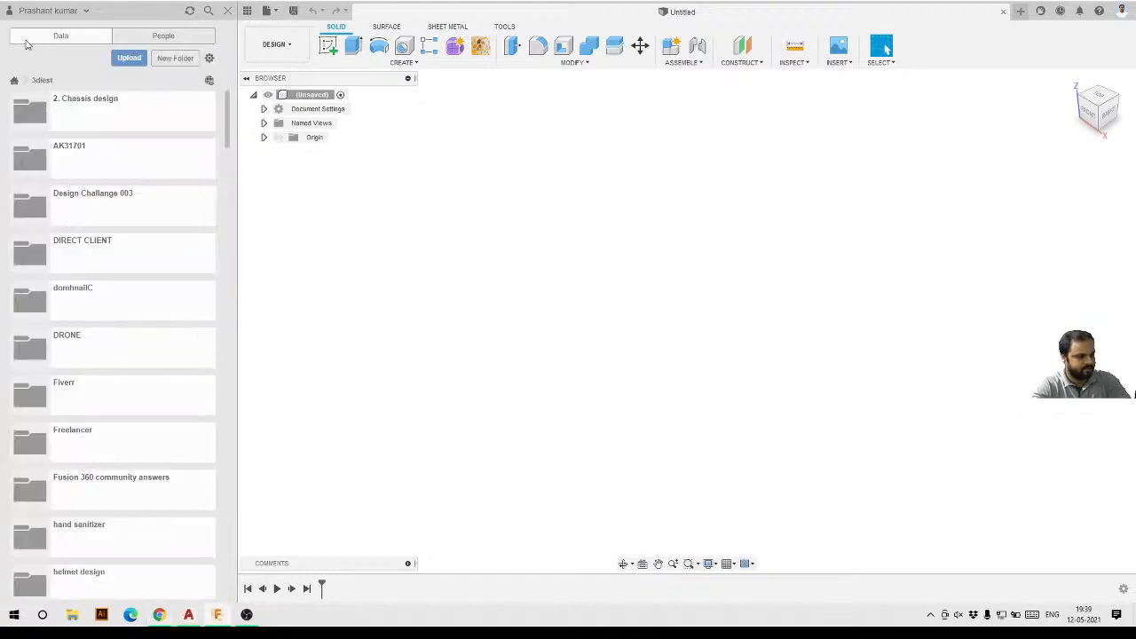
scroll(138, 358, "down", 5)
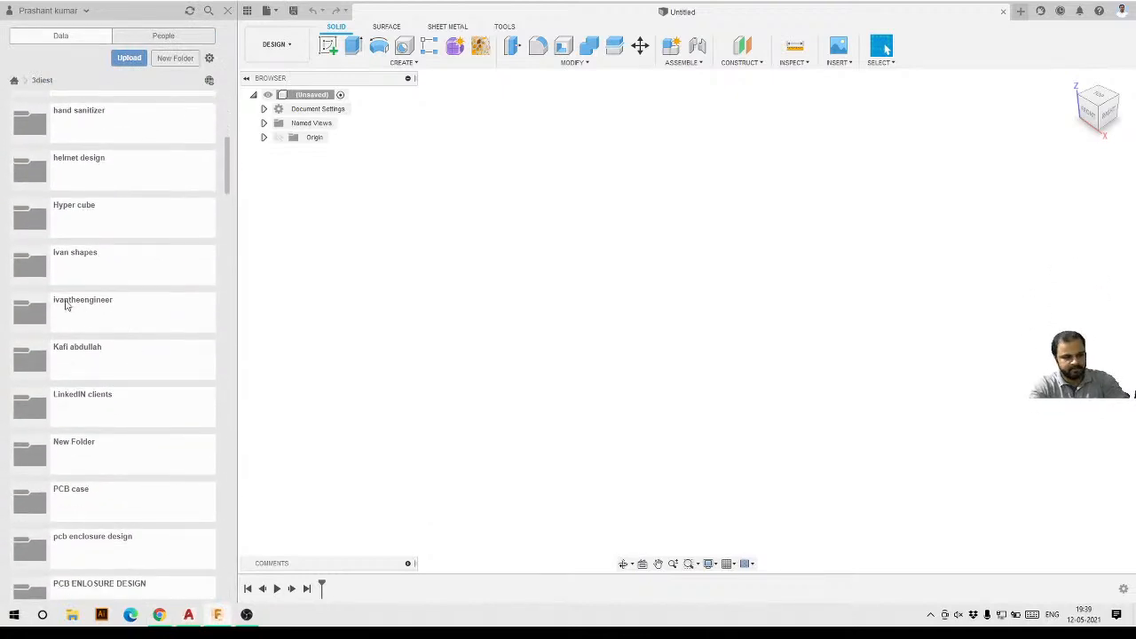
left_click(109, 263)
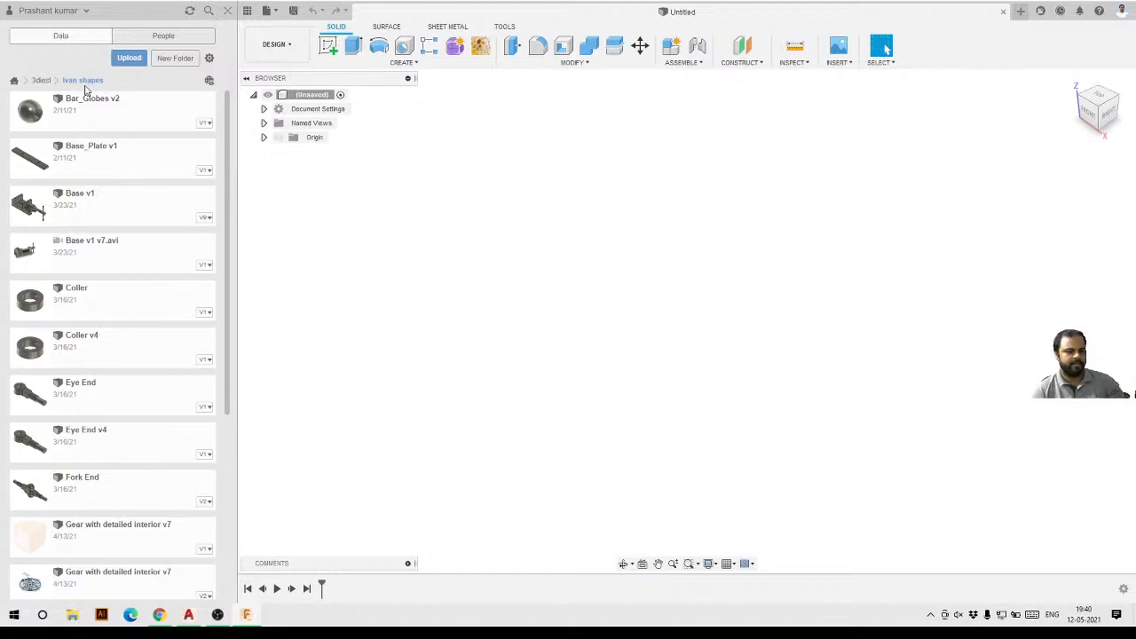
double_click(101, 210)
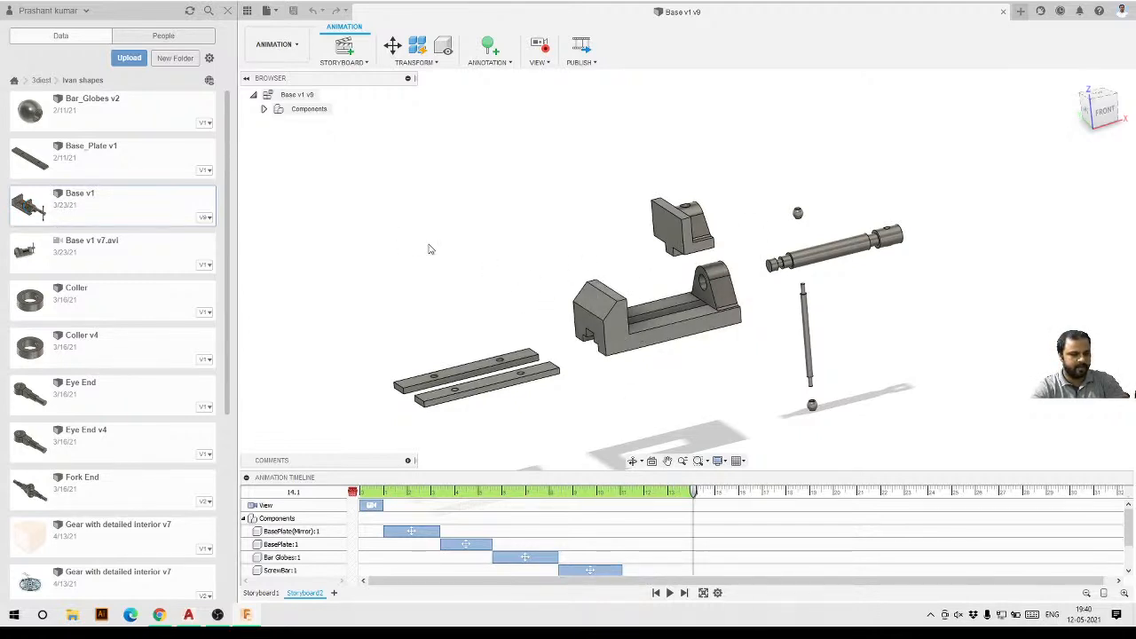
Switch to the Design workspace and orbit around the assembled vise to inspect it.
scroll(287, 160, "down", 3)
left_click(277, 44)
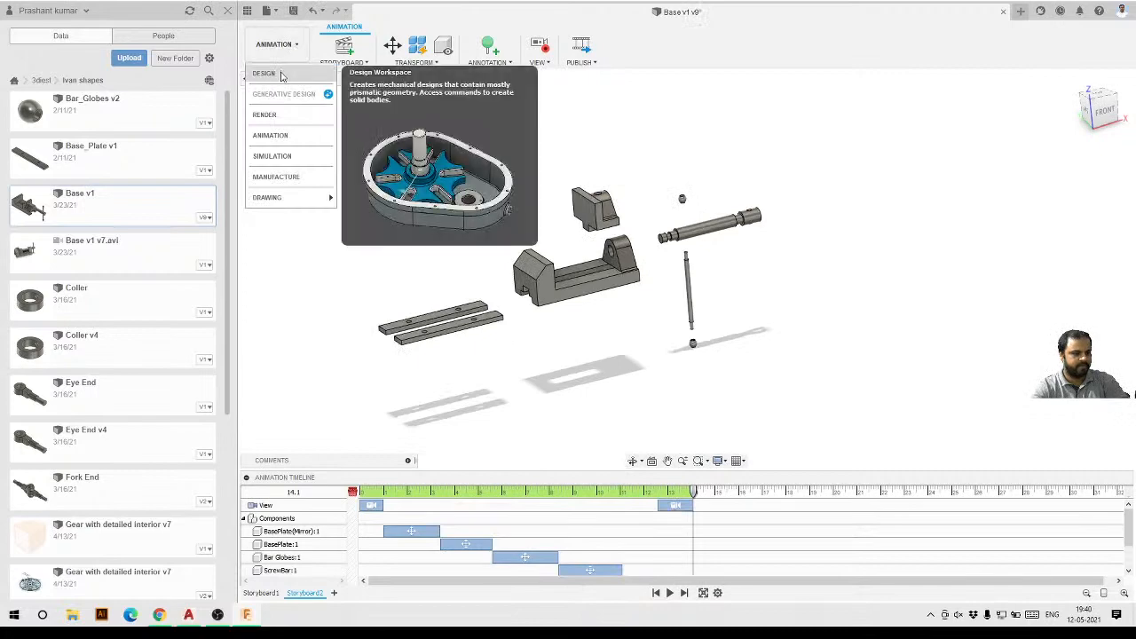
left_click(282, 76)
middle_click_drag(456, 310, 680, 294, "shift")
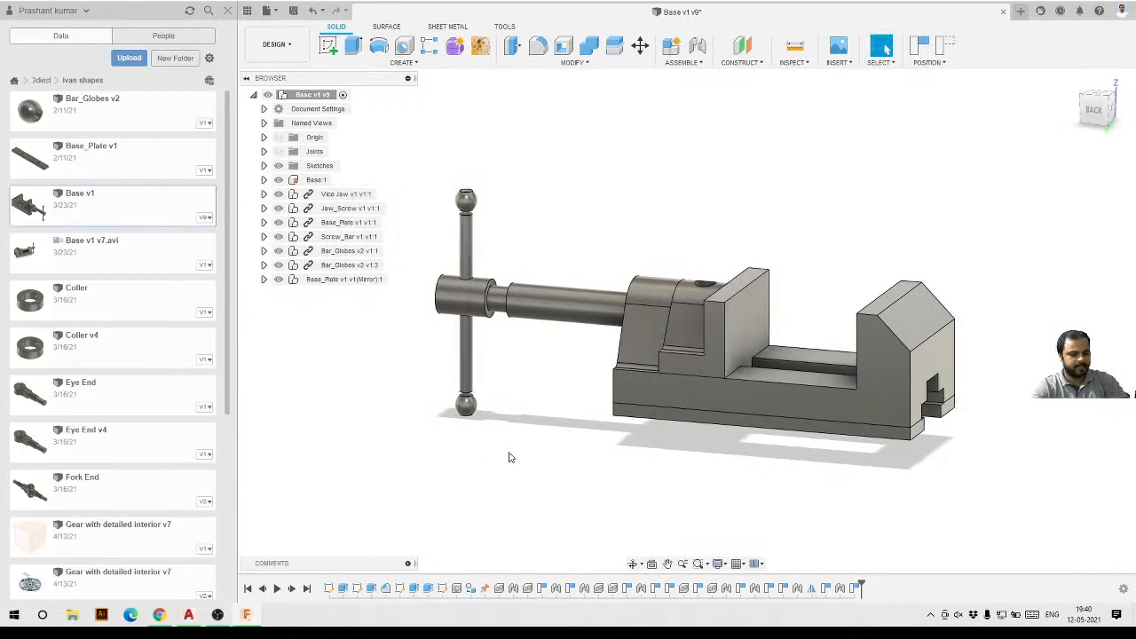
middle_click_drag(506, 456, 885, 49, "shift")
middle_click_drag(648, 398, 742, 403, "shift")
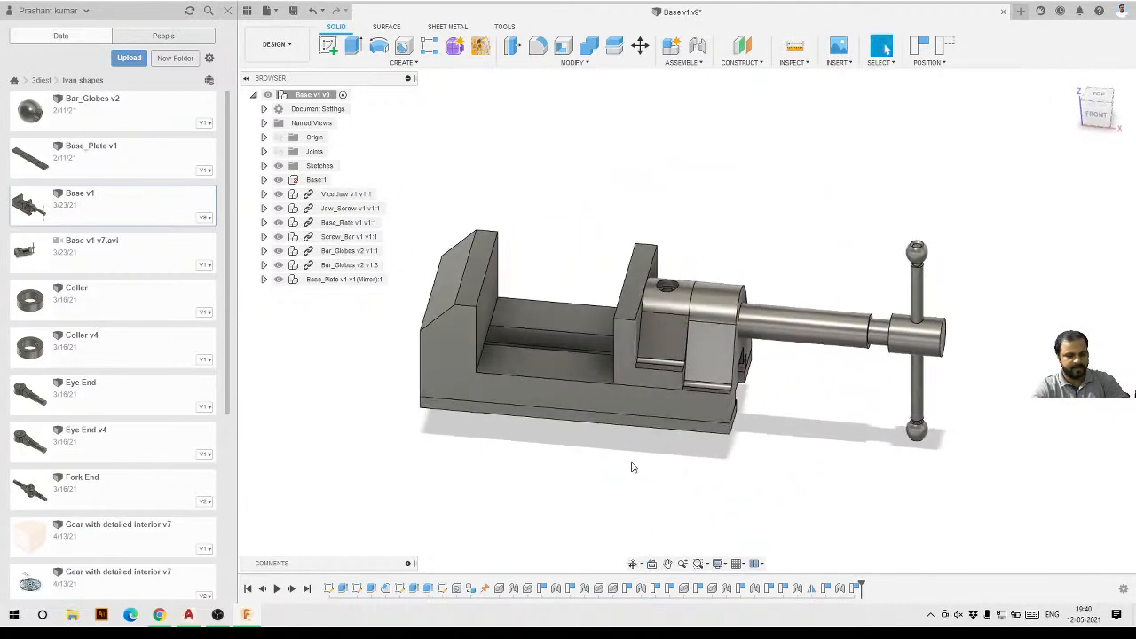
middle_click_drag(616, 464, 597, 445, "shift")
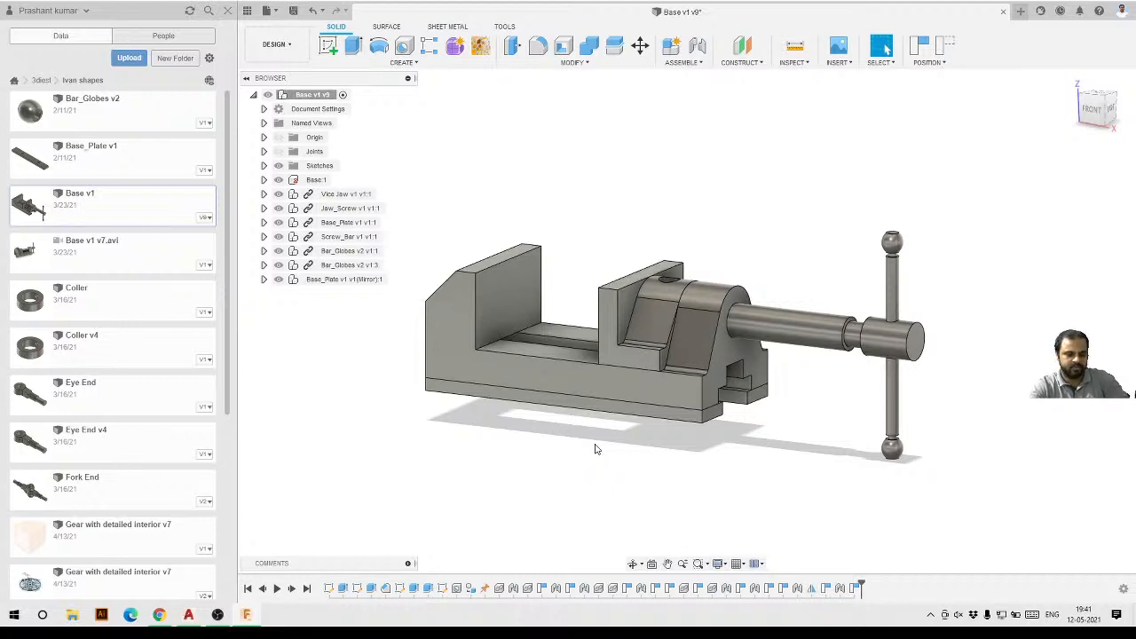
middle_click_drag(664, 438, 698, 436, "shift")
middle_click_drag(444, 431, 484, 435, "shift")
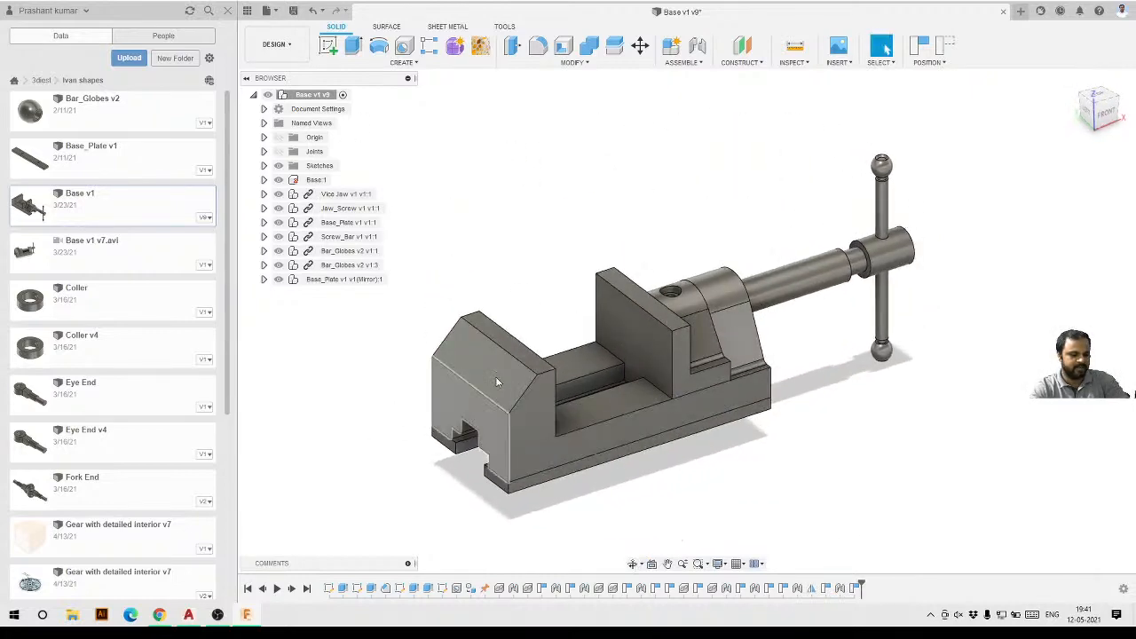
Switch to the Animation workspace and play the exploded-view storyboard.
left_click(282, 44)
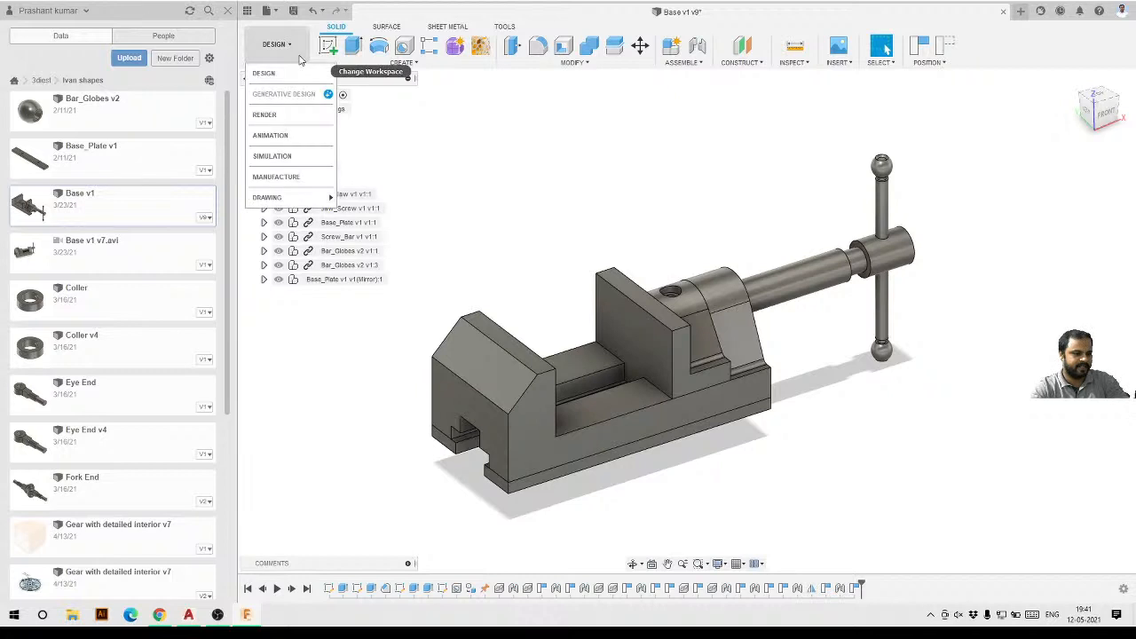
left_click(286, 137)
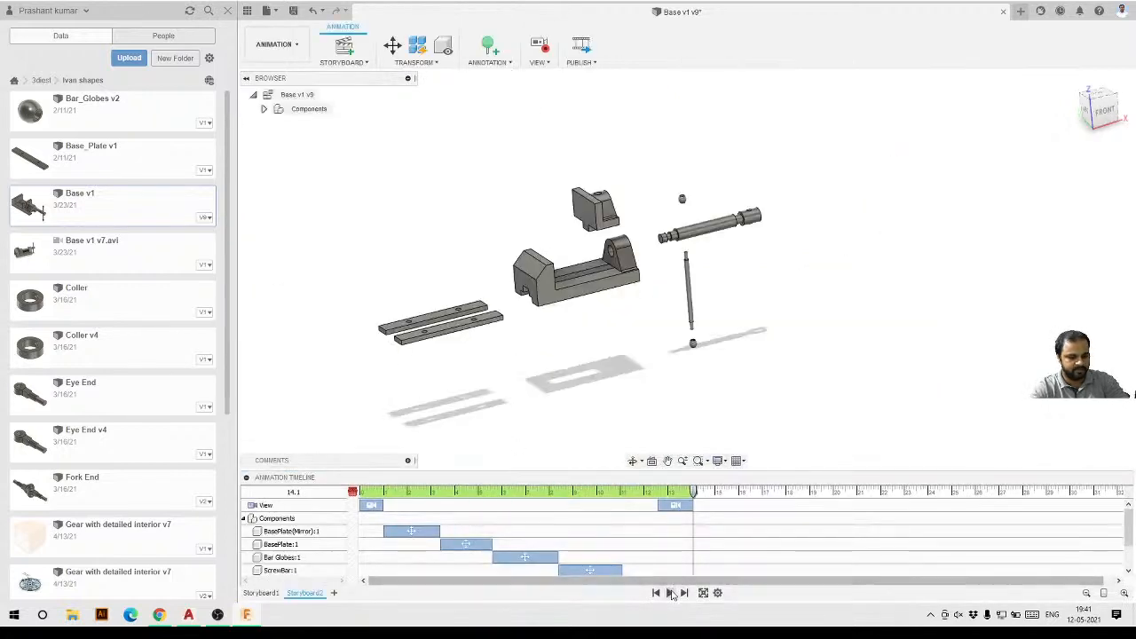
left_click(671, 593)
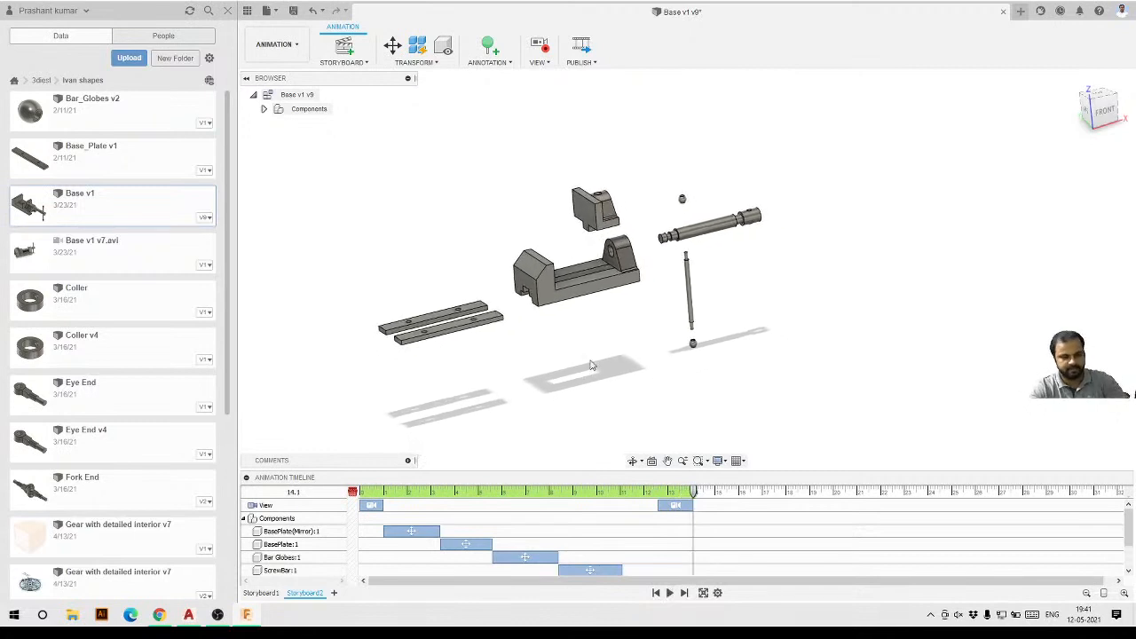
middle_click_drag(485, 388, 535, 367, "shift")
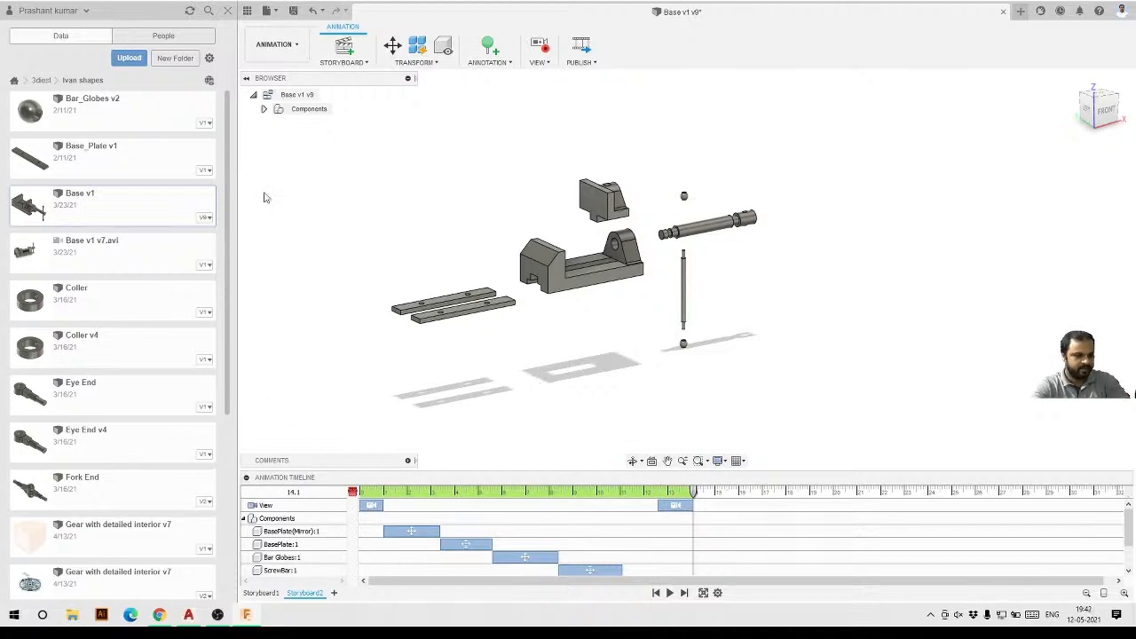
Return to the Design workspace and close the Base v1 document without saving.
left_click(275, 45)
left_click(282, 73)
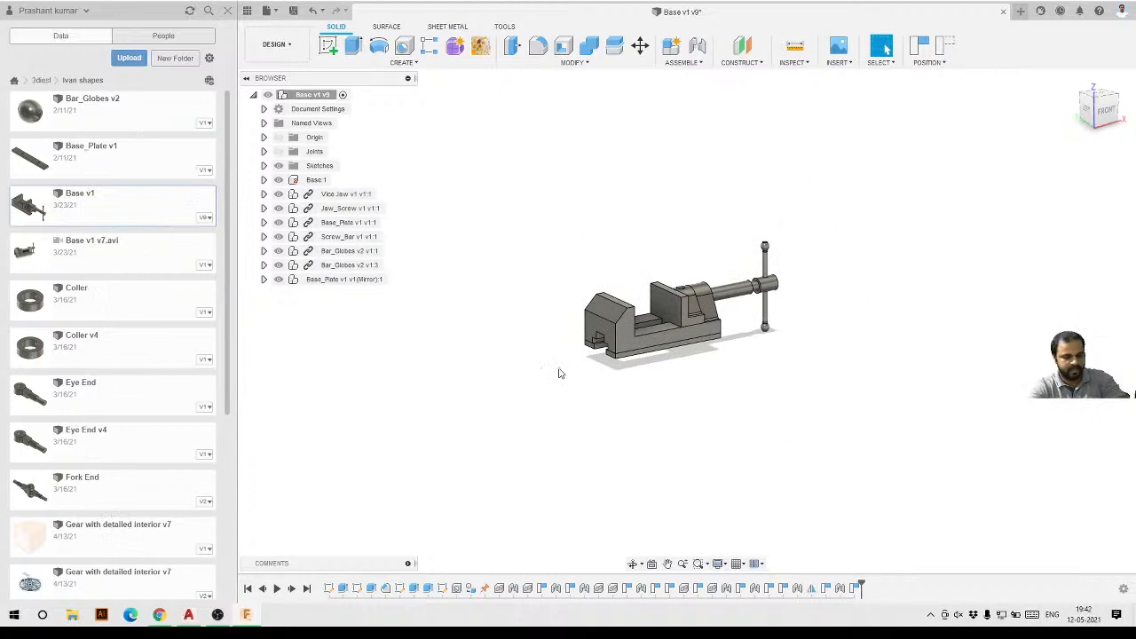
left_click(1004, 12)
left_click(556, 320)
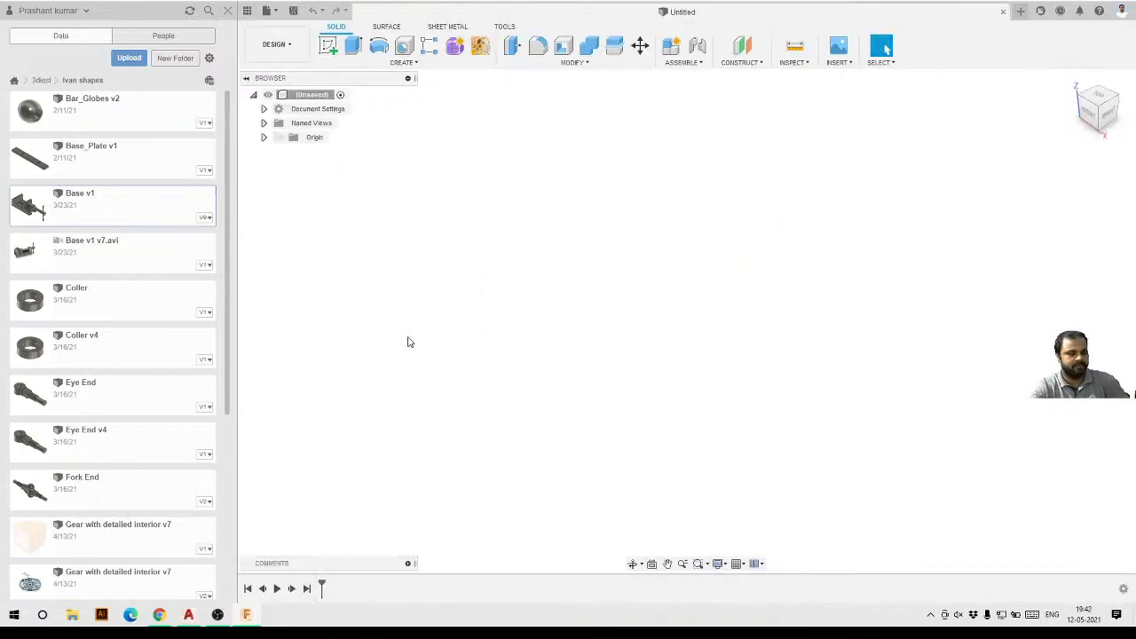
Reopen the Base v1 design from the folder's file list.
scroll(98, 337, "down", 6)
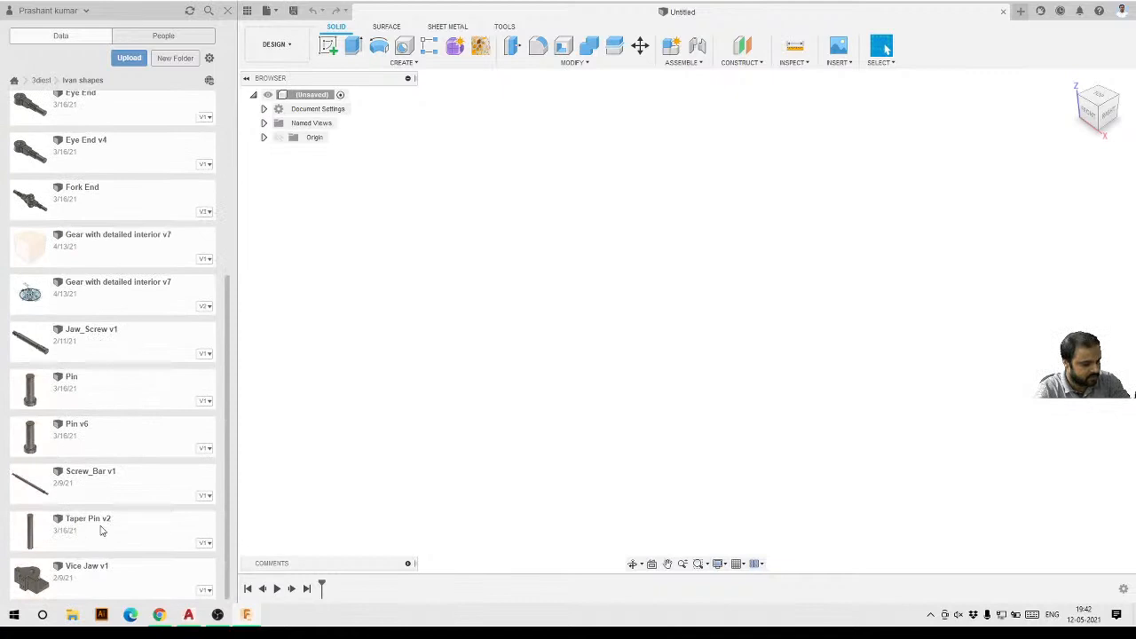
scroll(100, 489, "up", 2)
scroll(100, 488, "up", 4)
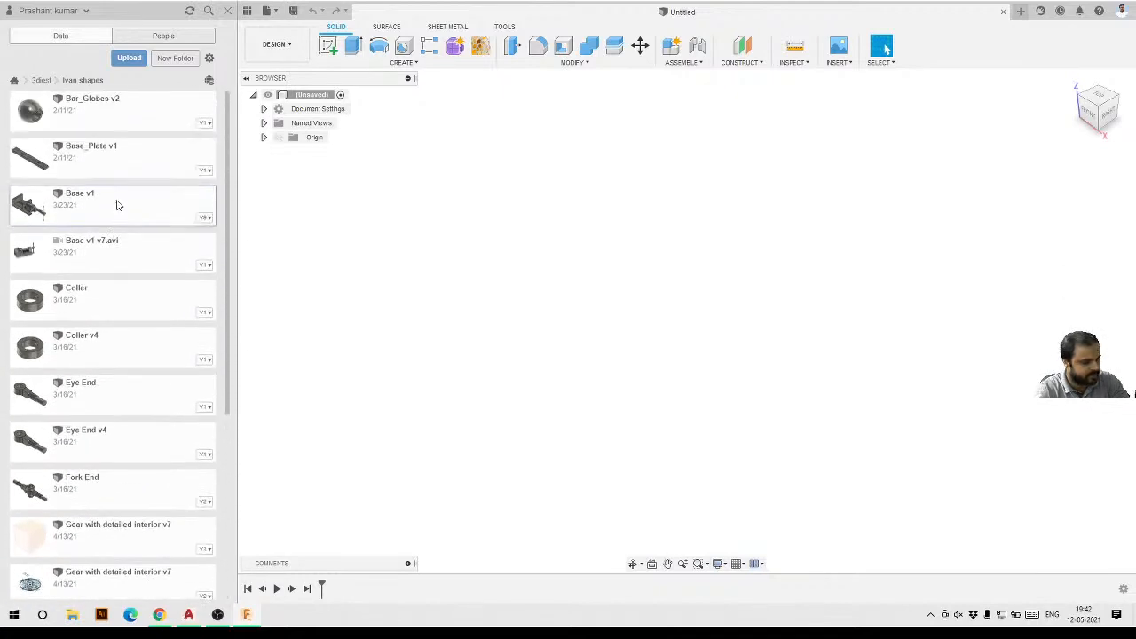
double_click(125, 203)
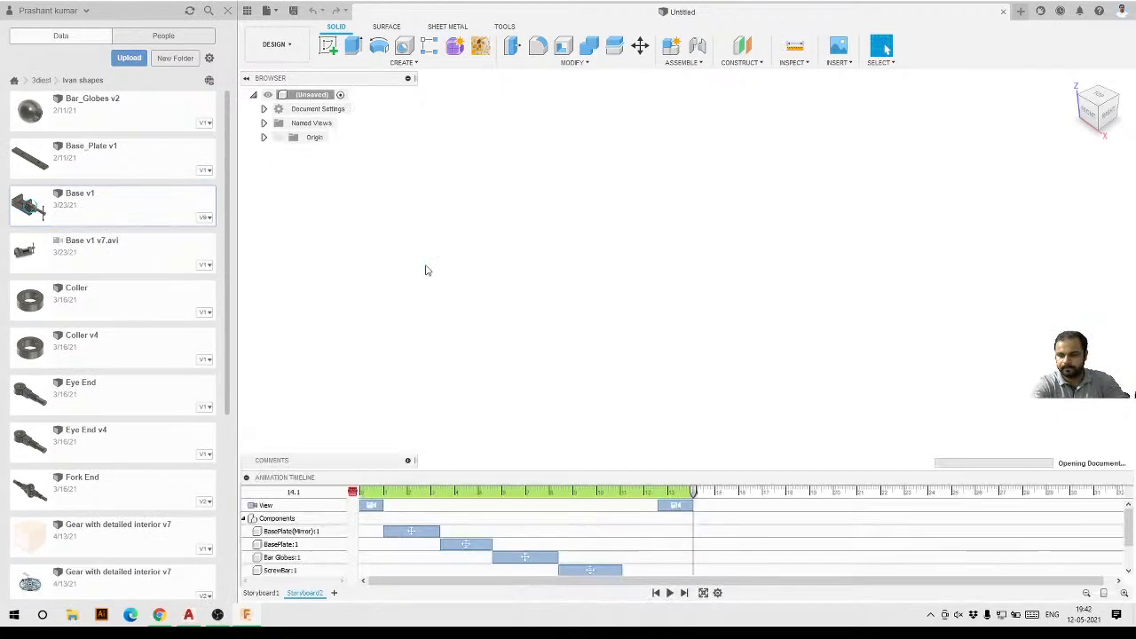
Switch to the Design workspace, roll the timeline back and delete the assembly features after the Vice Jaw insert.
left_click(277, 44)
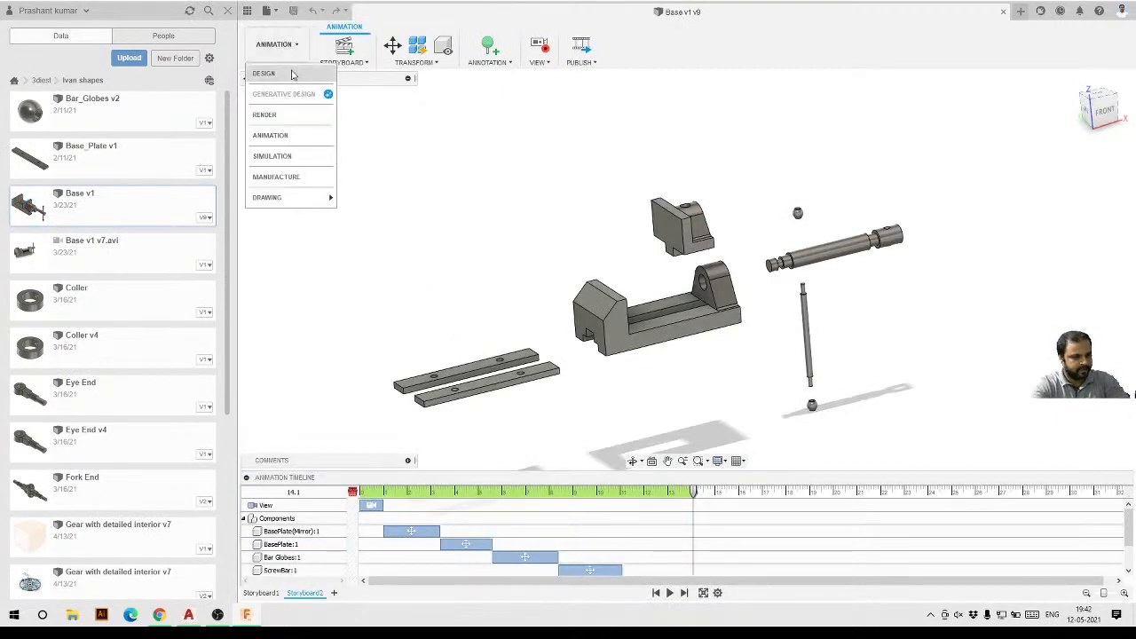
left_click(271, 94)
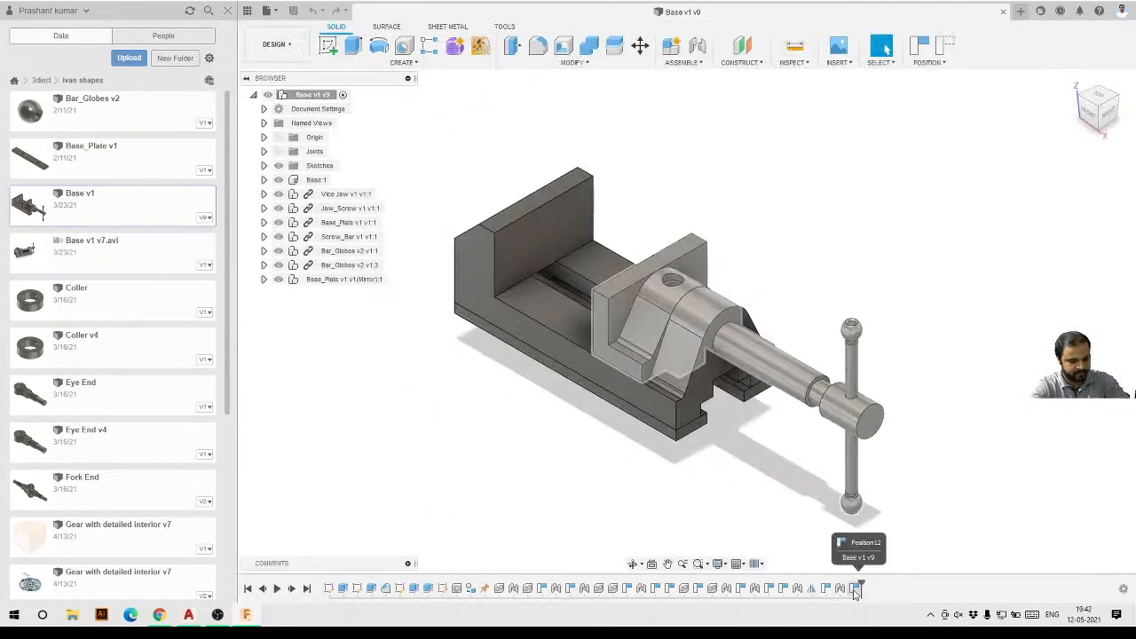
left_click_drag(854, 593, 524, 595)
key("Delete")
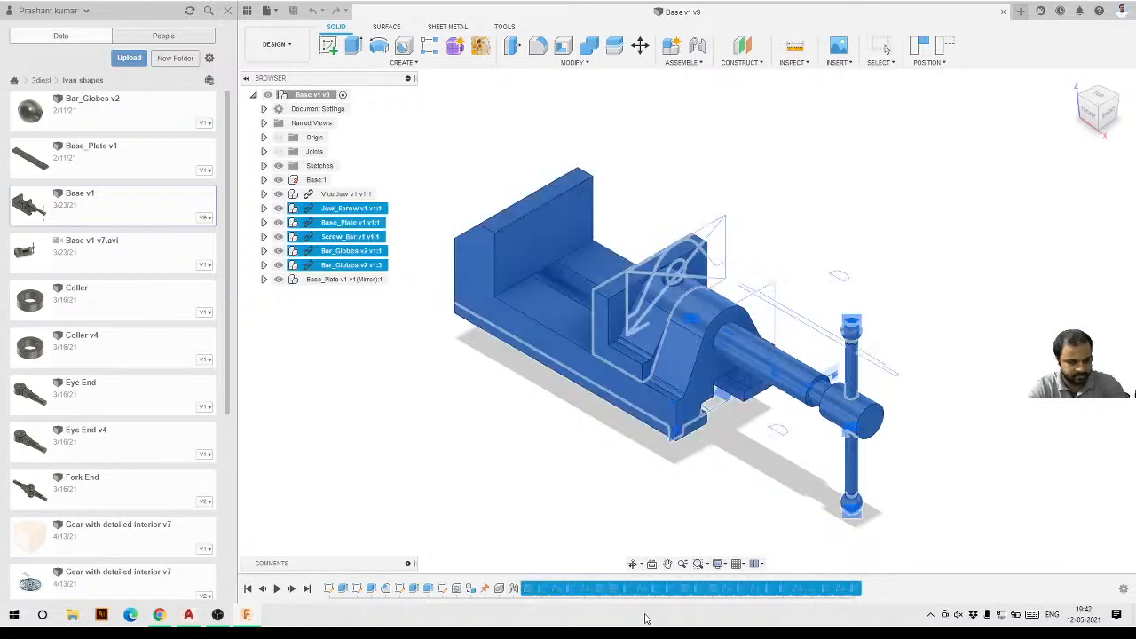
key("Delete")
Delete the Vice Jaw insert and the ground feature from the timeline, leaving only the base body.
left_click(496, 589)
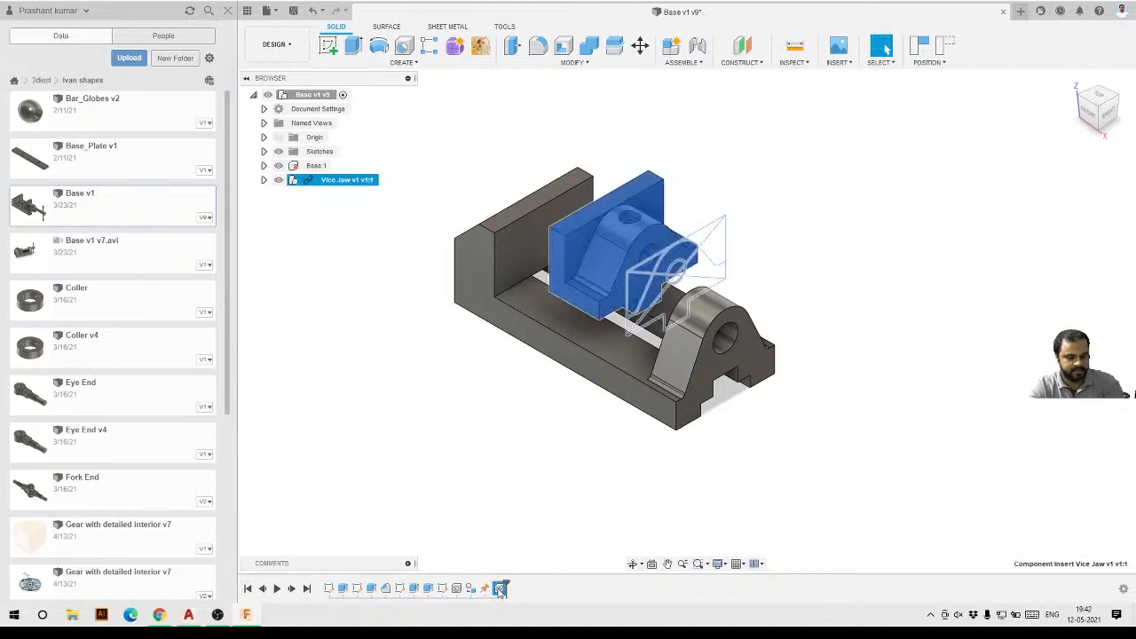
key("Delete")
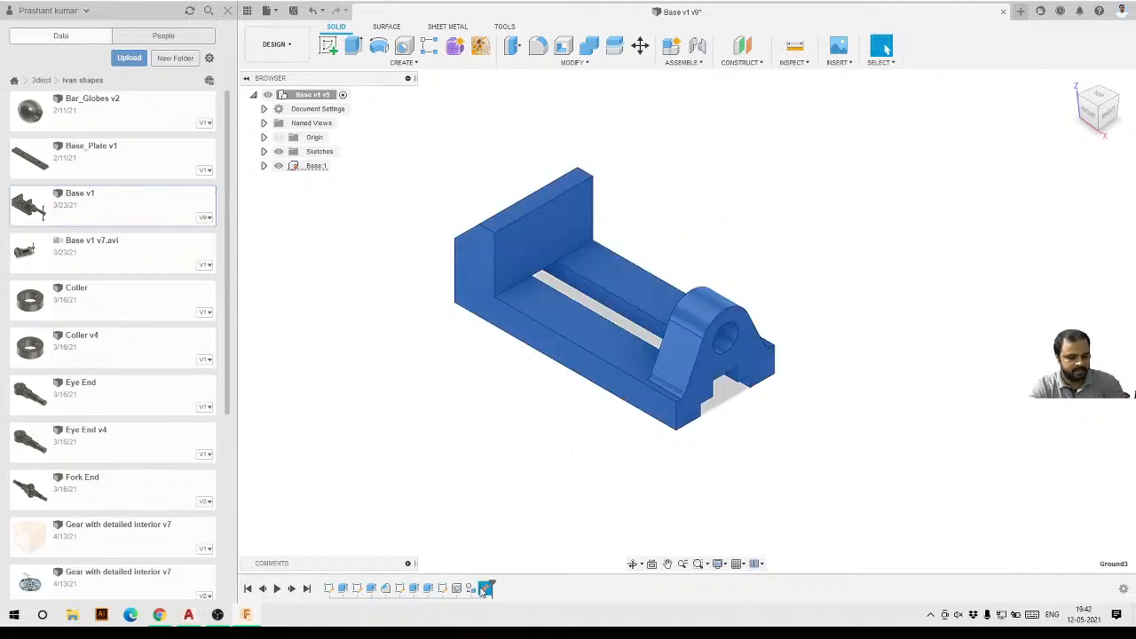
key("Delete")
Expand the Bodies folder and select the Base body.
scroll(854, 234, "down", 2)
scroll(622, 223, "up", 3)
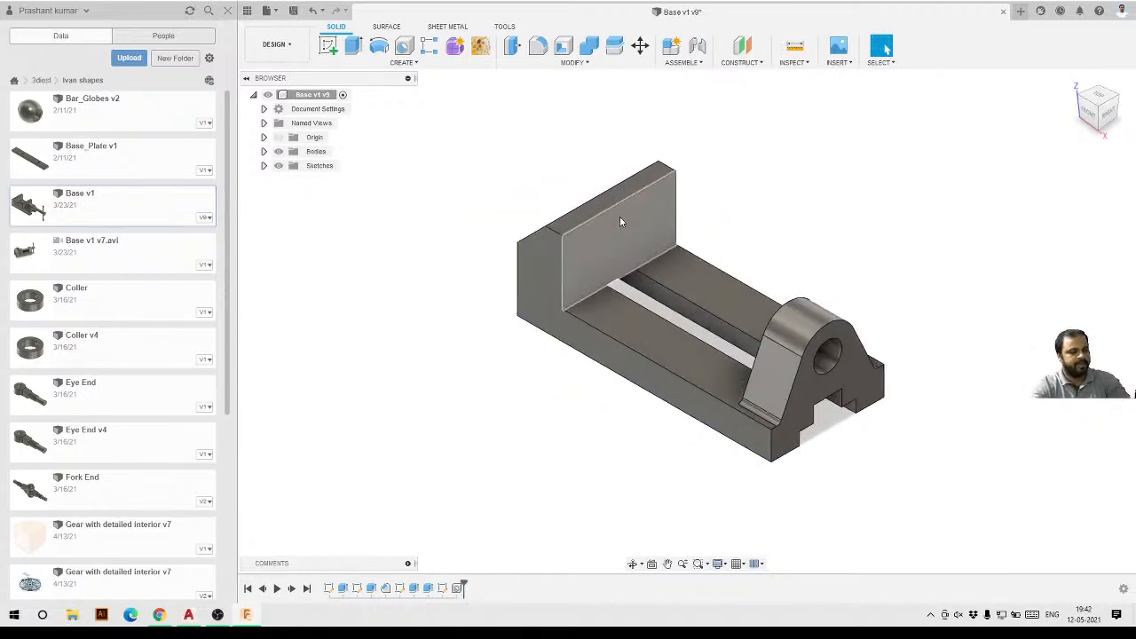
left_click(264, 154)
left_click(324, 166)
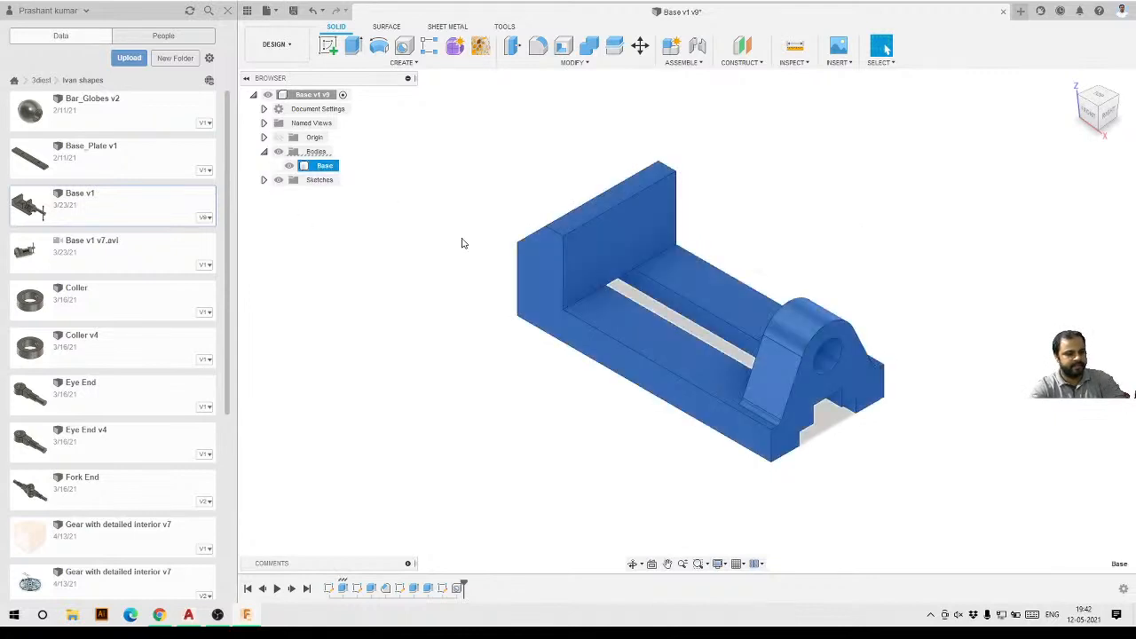
Save the design as a new version.
scroll(602, 369, "down", 1)
middle_click_drag(579, 404, 573, 411, "shift")
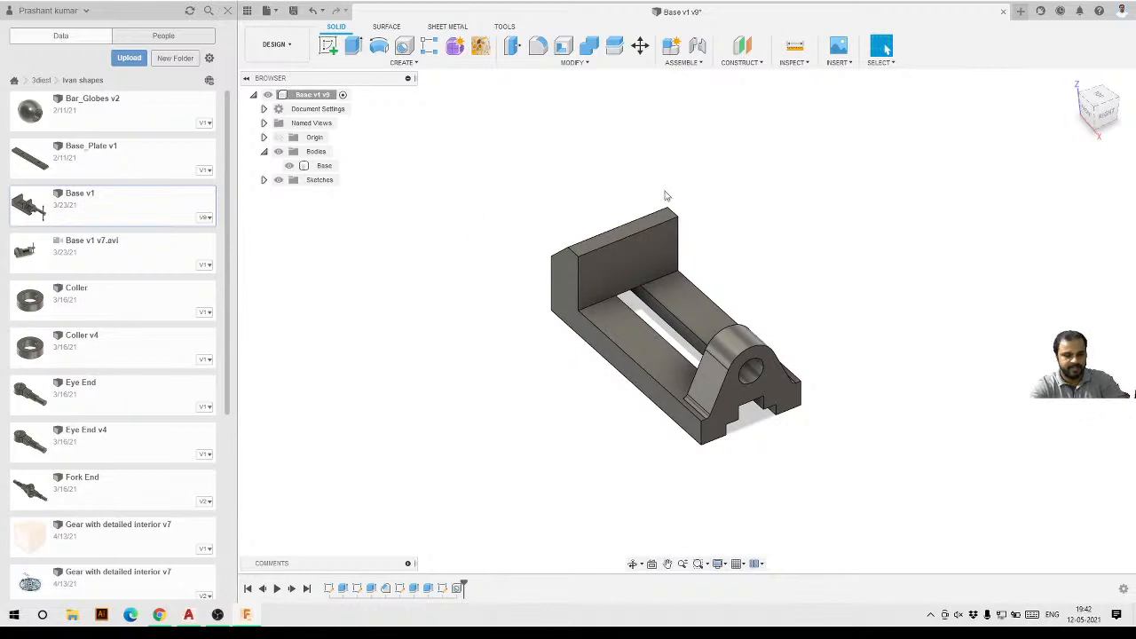
middle_click_drag(672, 424, 519, 275, "shift")
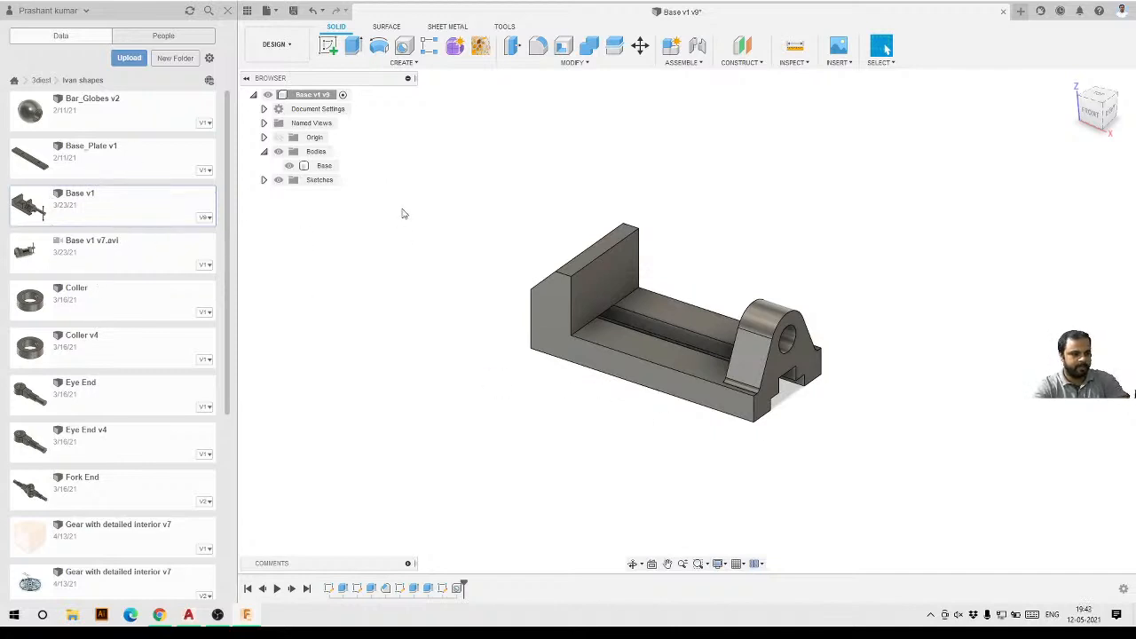
left_click(293, 10)
key("Return")
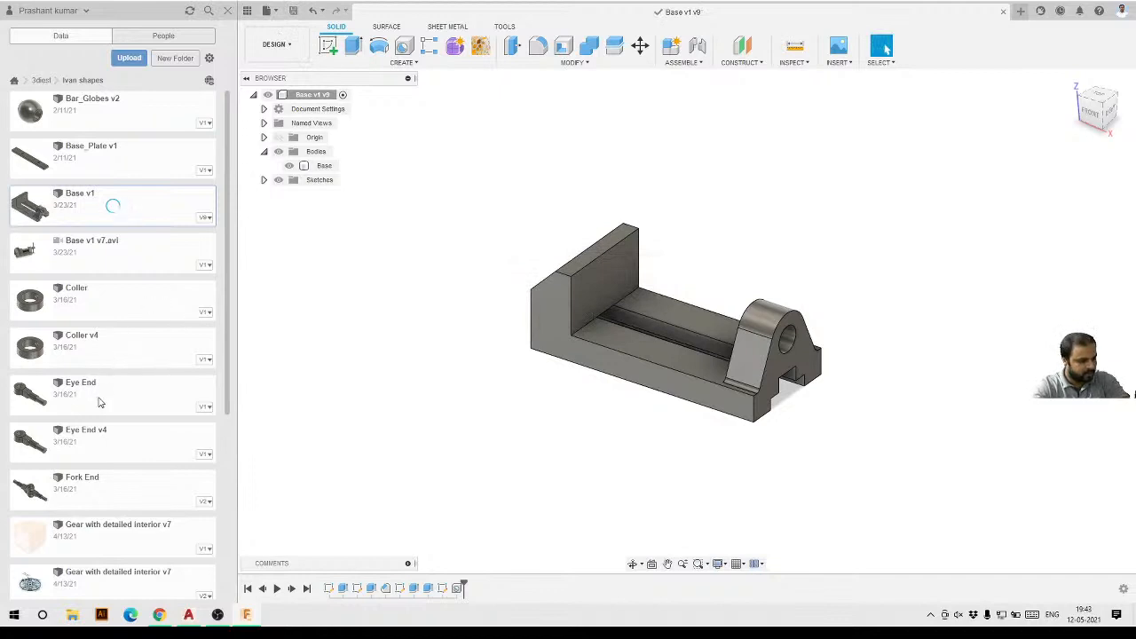
Open the Base_Plate v1 and Vice Jaw v1 designs in separate tabs, then return to the Base_Plate tab.
double_click(106, 160)
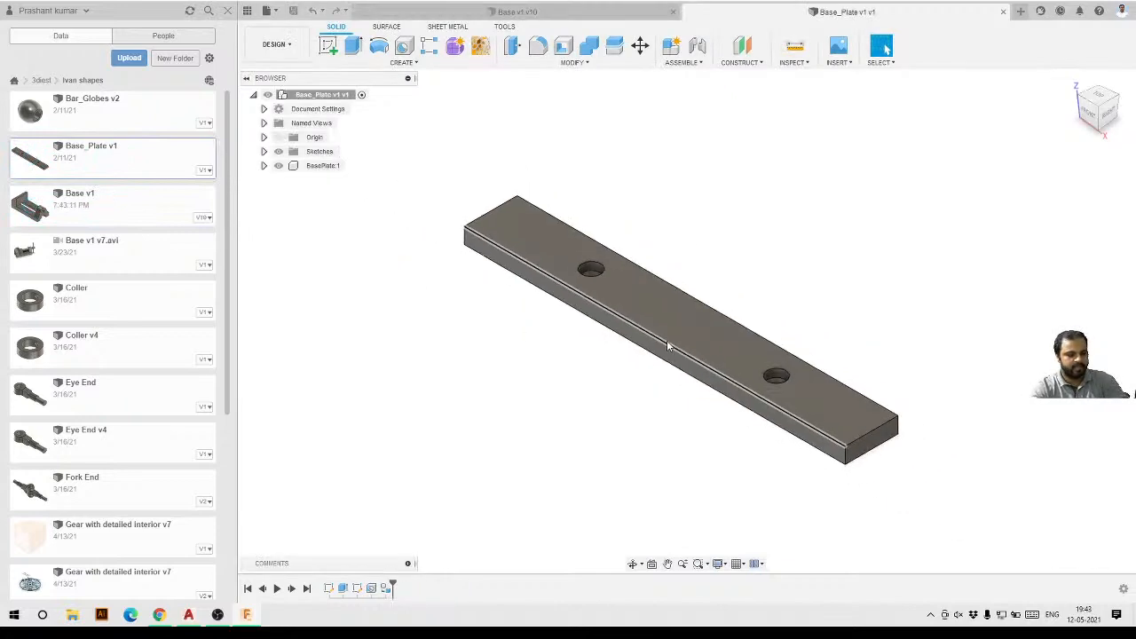
middle_click_drag(527, 332, 560, 407, "shift")
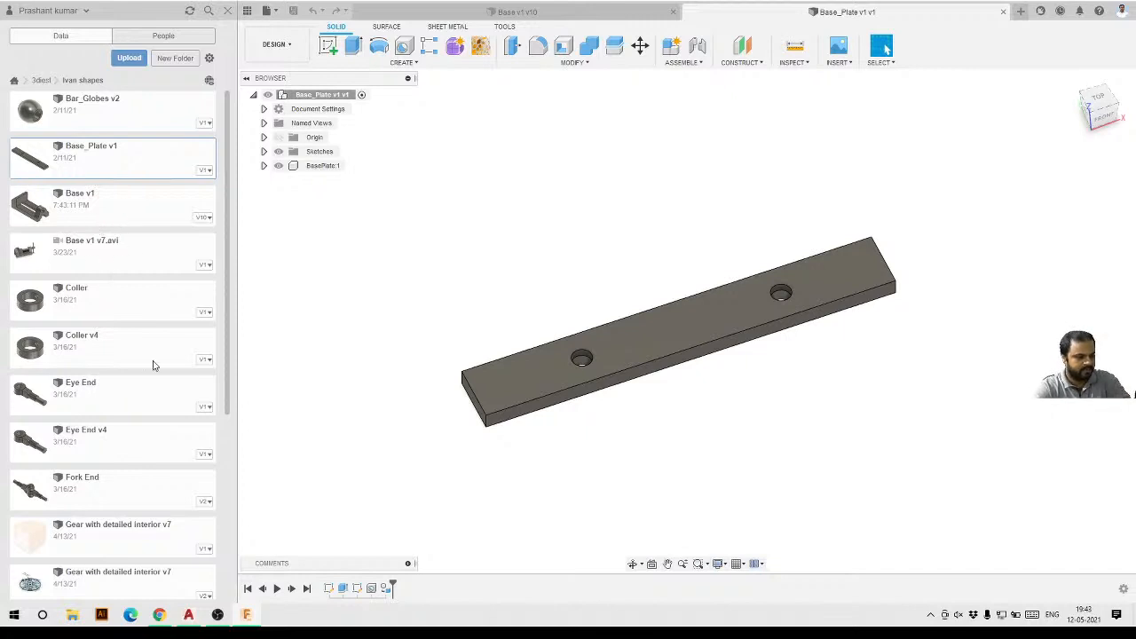
scroll(152, 330, "down", 5)
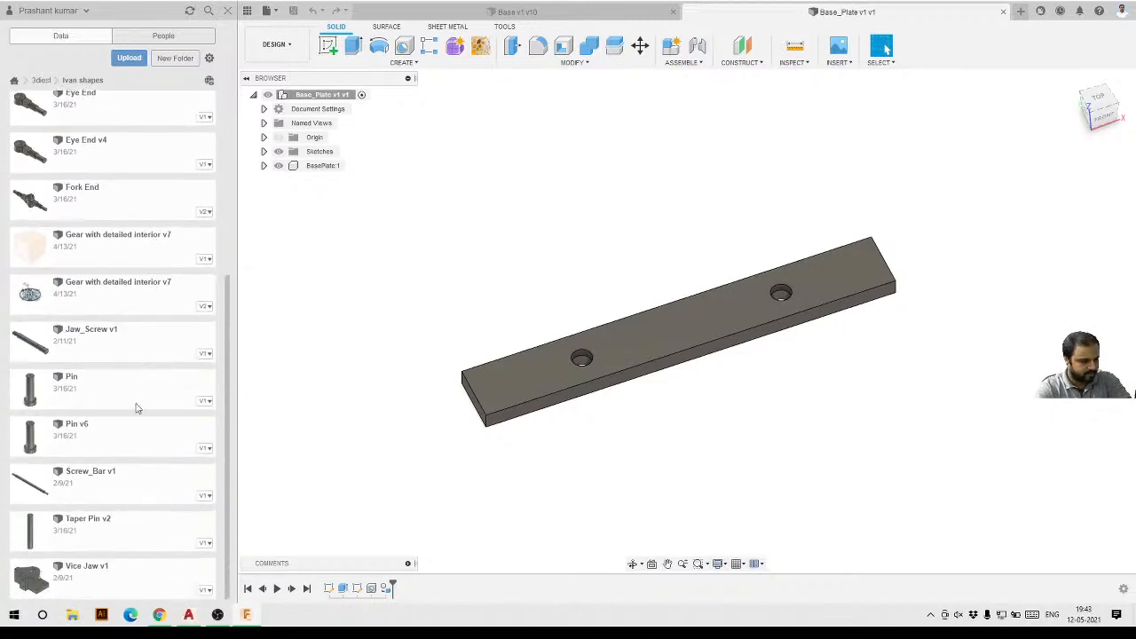
double_click(135, 579)
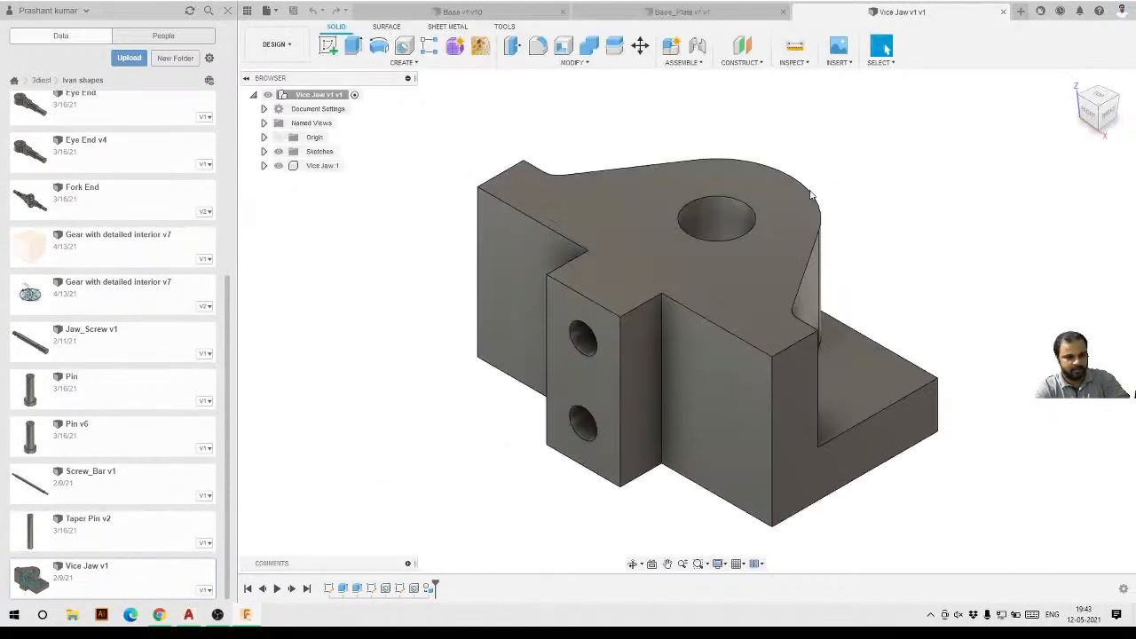
middle_click_drag(767, 279, 772, 226, "shift")
left_click(699, 14)
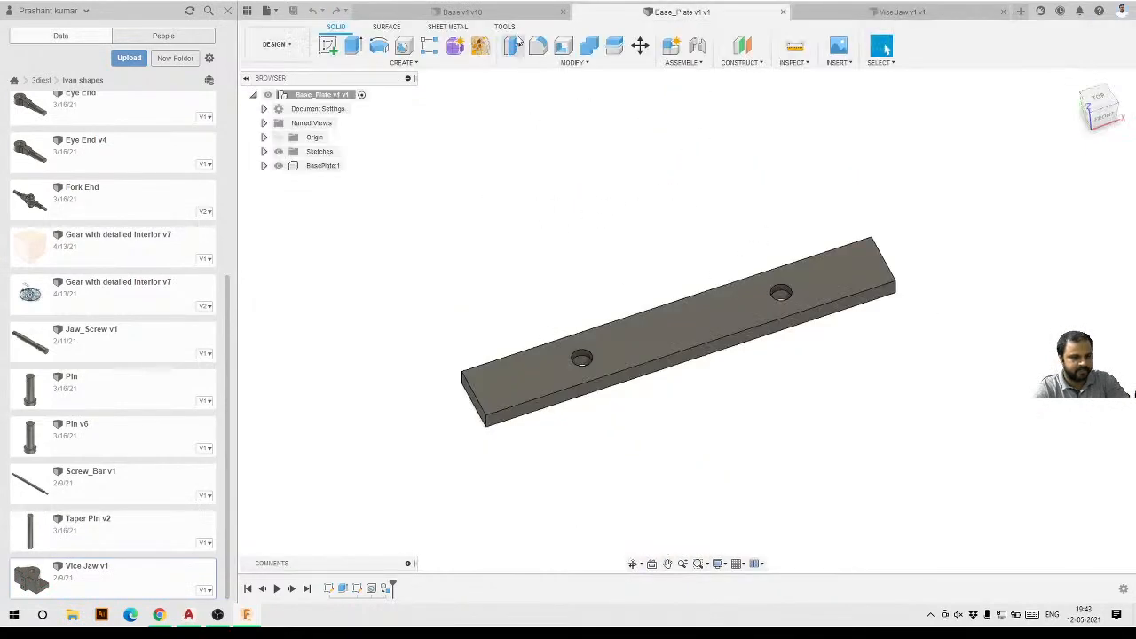
Open the Jaw_Screw v1 design from the data panel in a new tab.
left_click(495, 11)
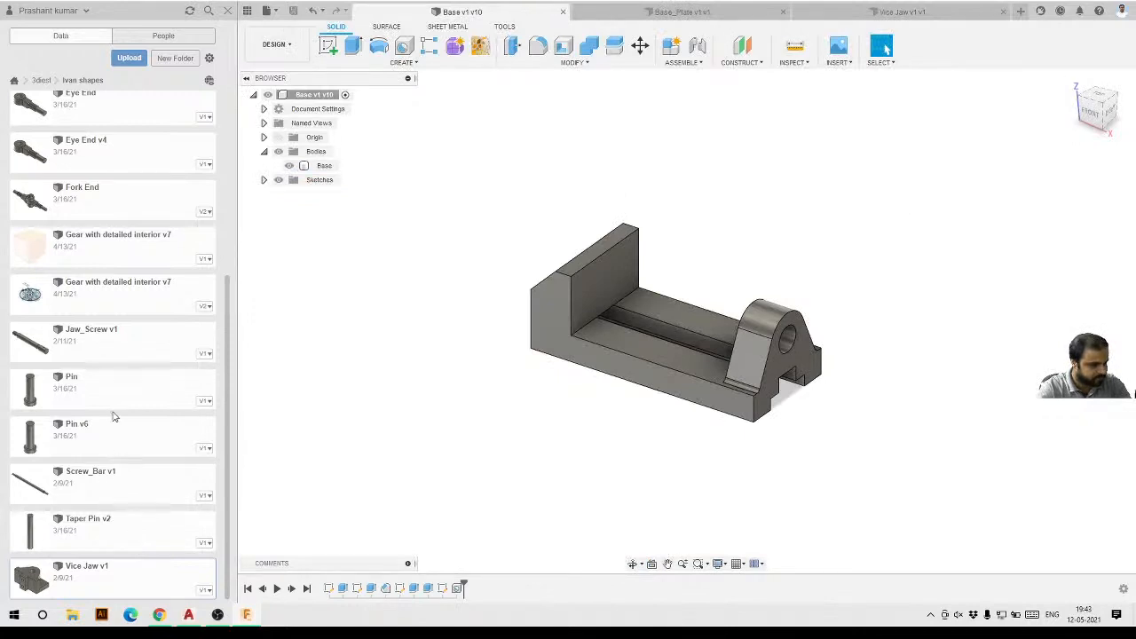
right_click(111, 346)
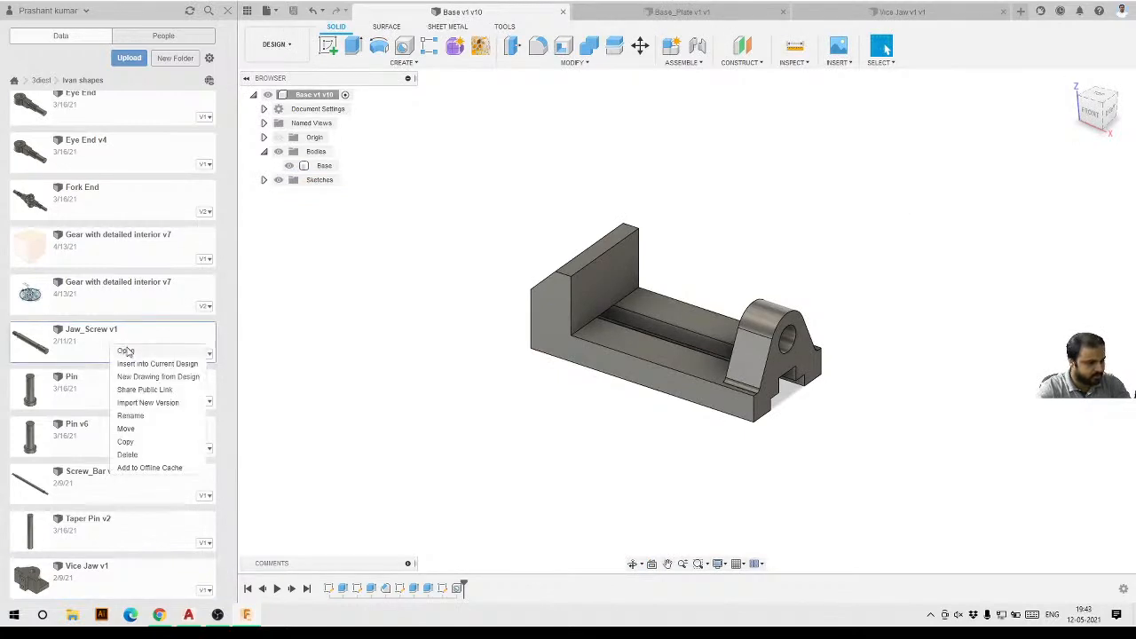
left_click(126, 350)
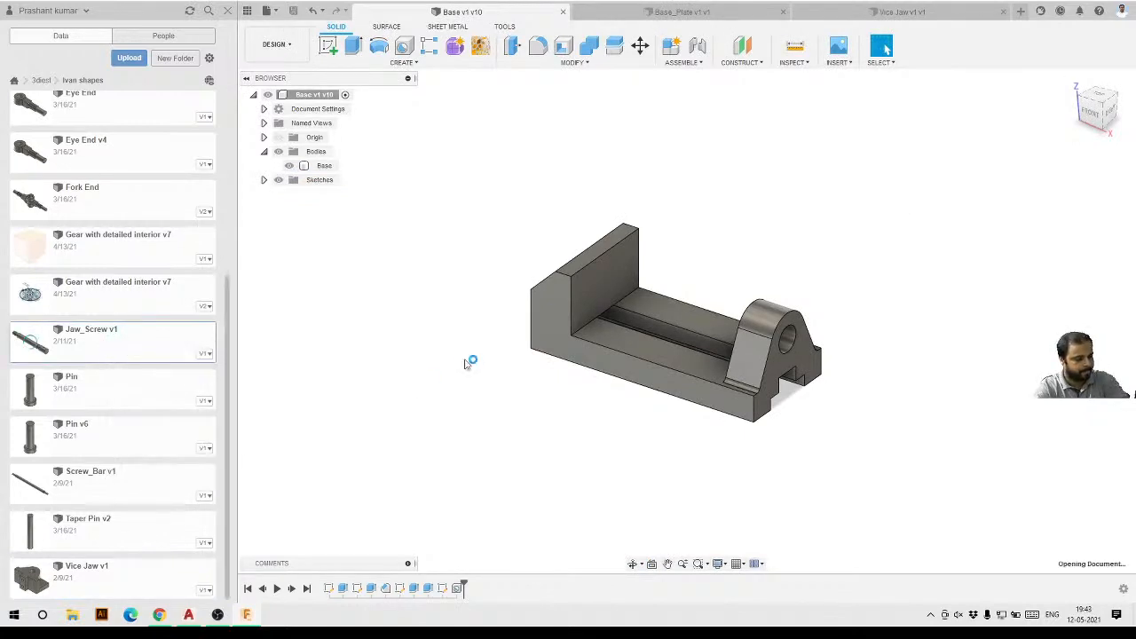
middle_click_drag(571, 288, 579, 371, "shift")
Open the Screw_Bar v1 design from the data panel in its own tab.
right_click(98, 474)
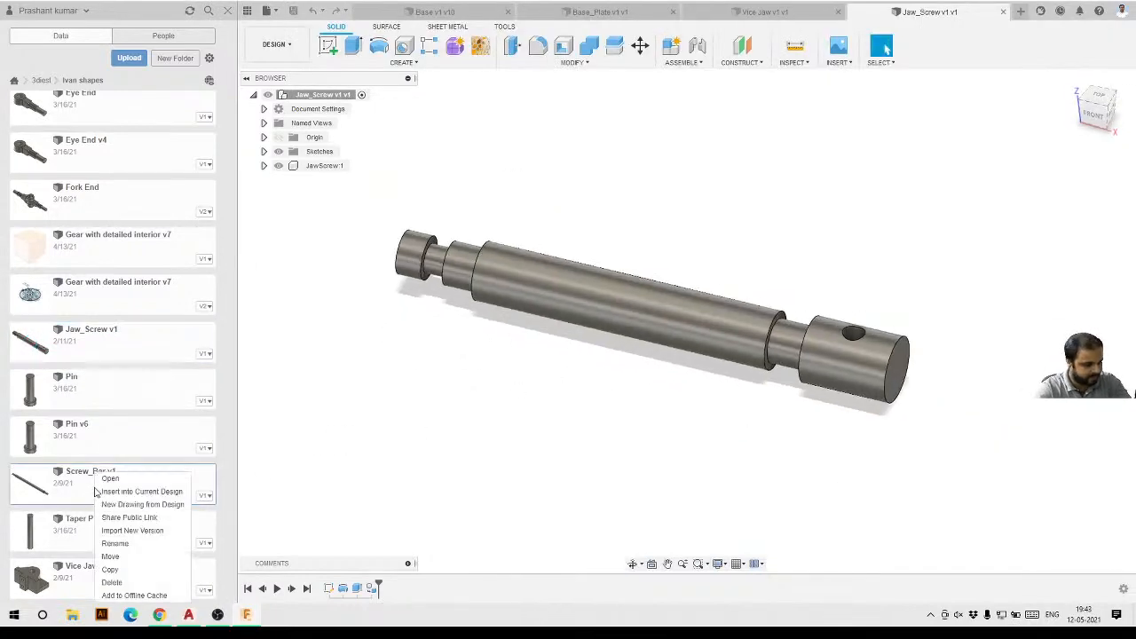
left_click(110, 479)
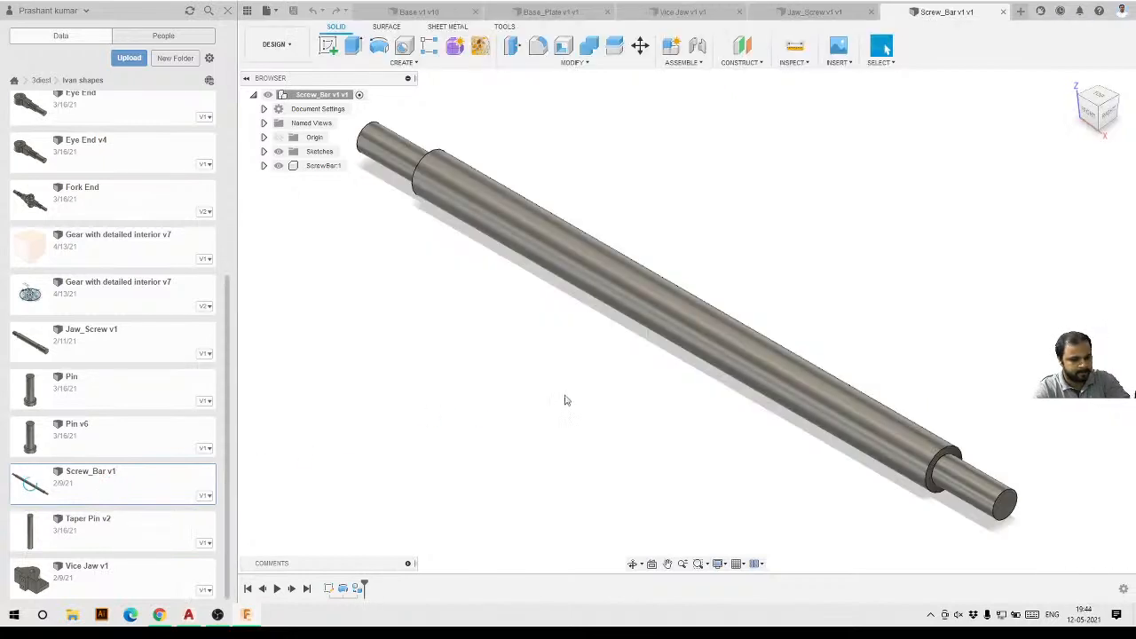
middle_click_drag(627, 385, 683, 348, "shift")
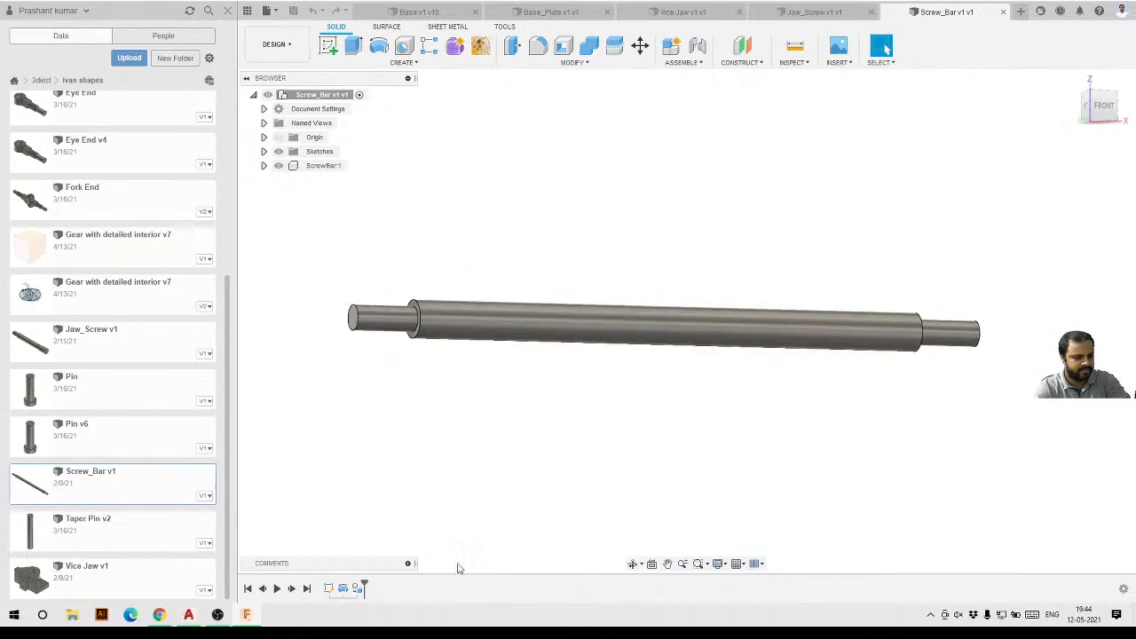
middle_click_drag(756, 424, 600, 316, "shift")
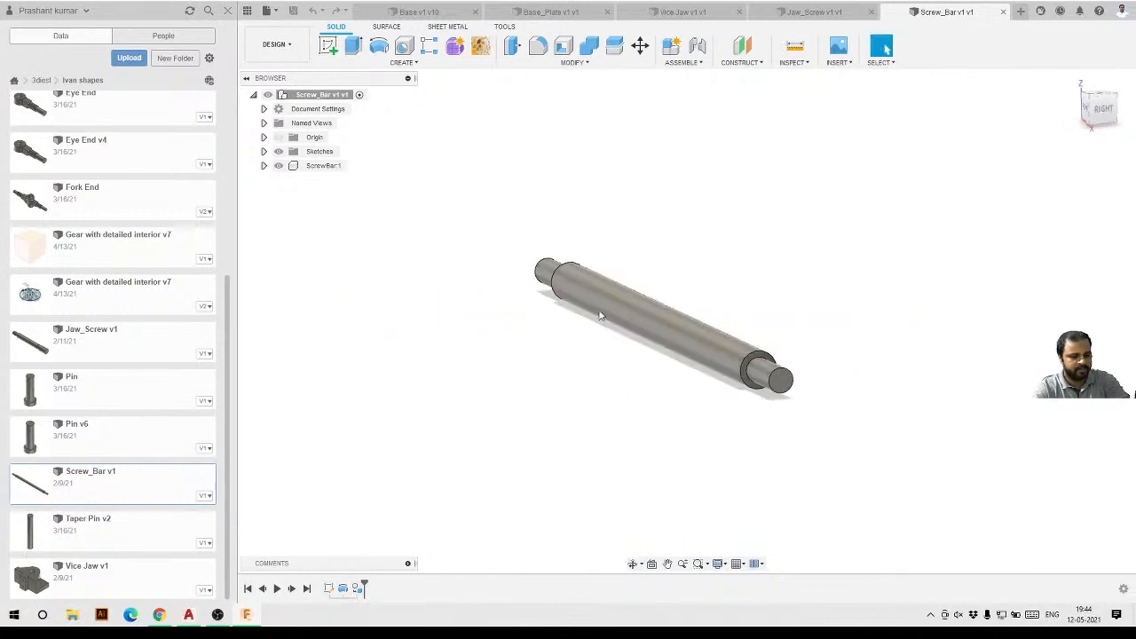
Open the Bar_Globes v2 design from the top of the project's file list.
scroll(121, 494, "up", 5)
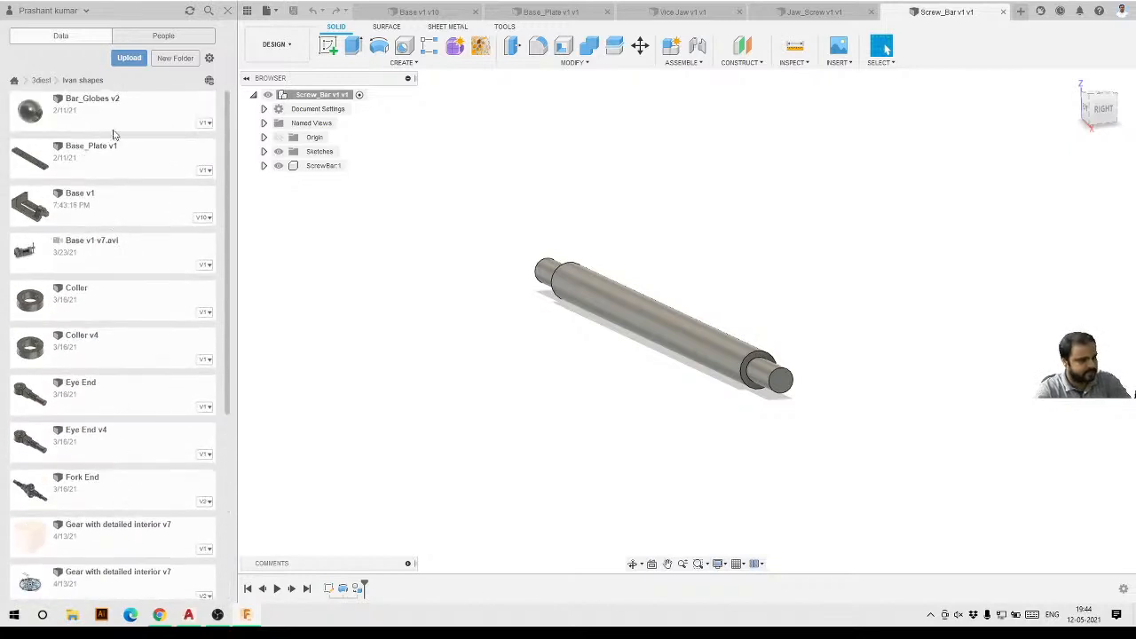
right_click(114, 111)
left_click(133, 125)
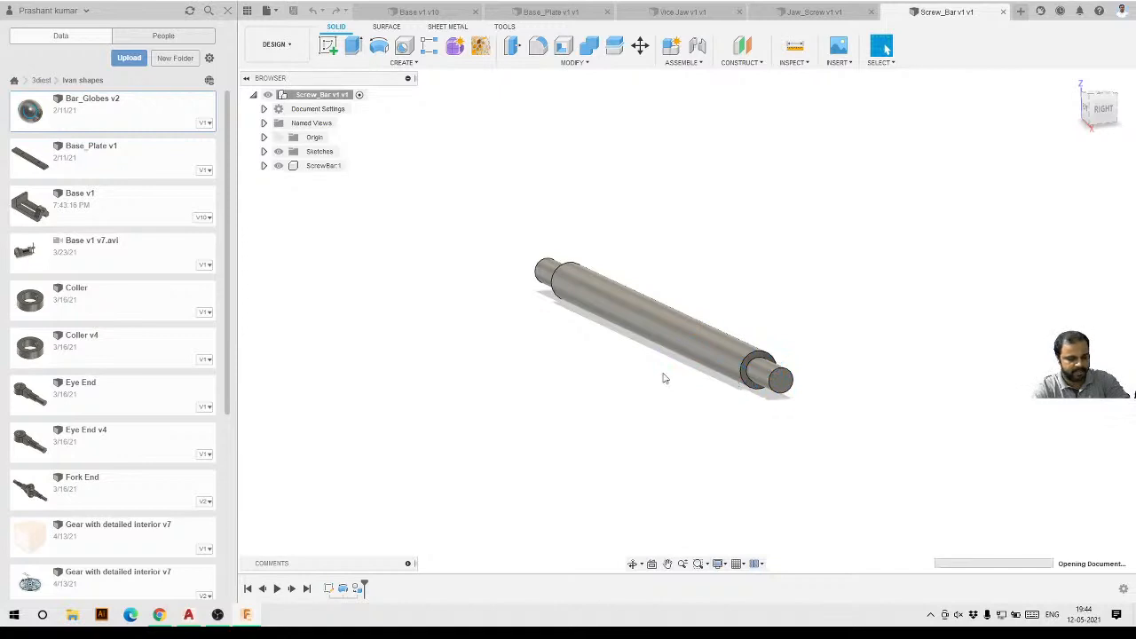
middle_click_drag(489, 400, 500, 353, "shift")
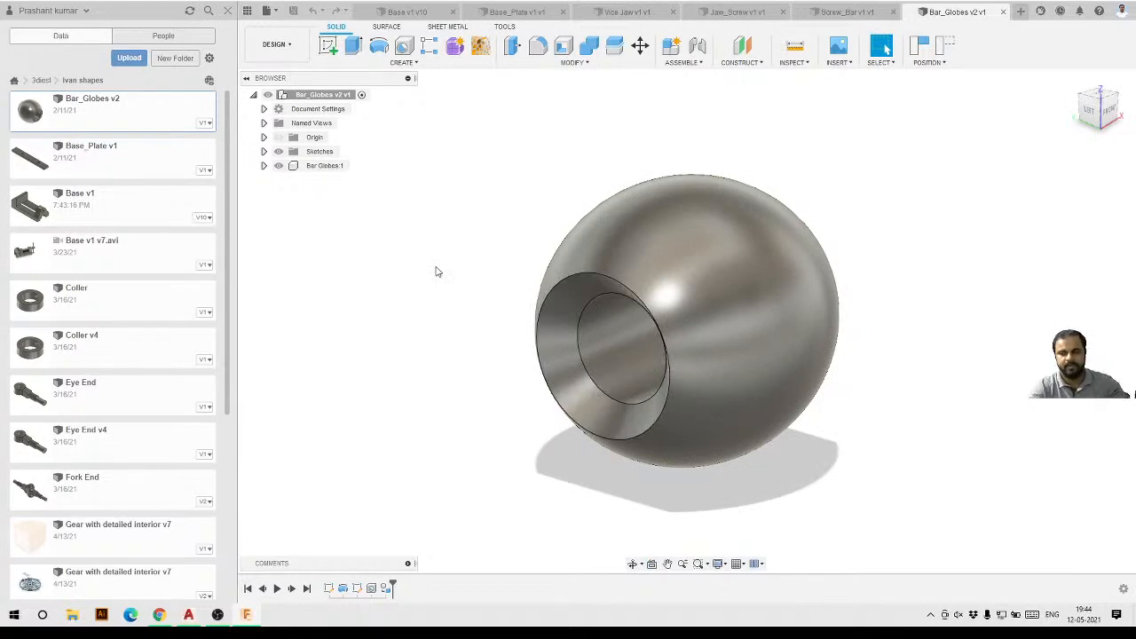
Return to the Base design and examine its Bodies and Sketches folders and the Base body.
left_click(406, 12)
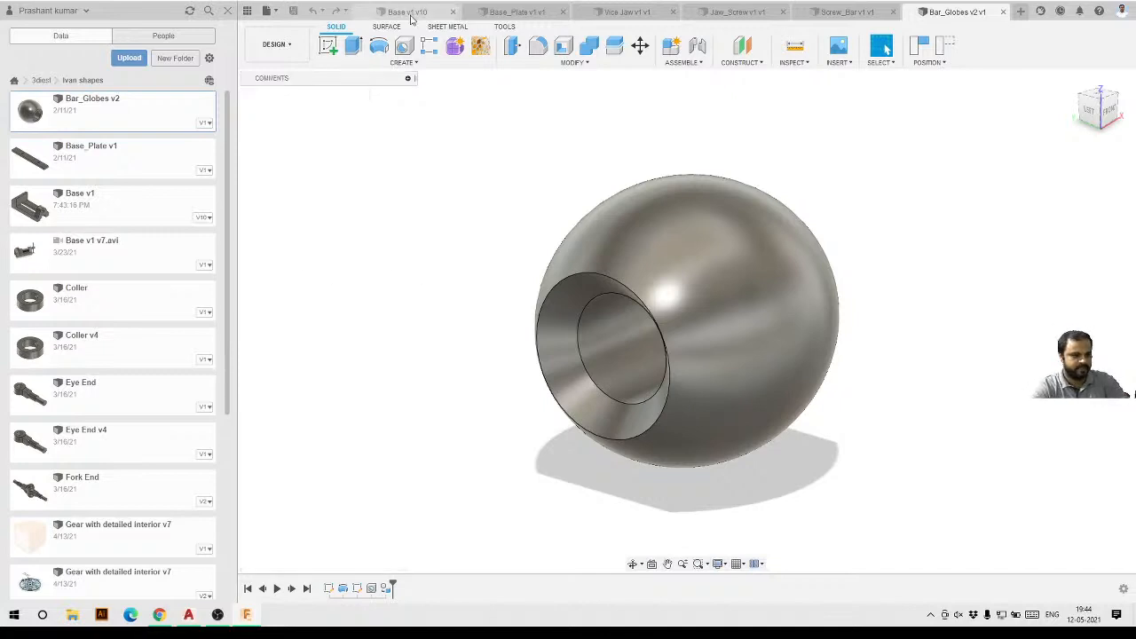
scroll(509, 261, "up", 2)
scroll(495, 238, "down", 2)
mouse_move(610, 350)
middle_mouse_down("shift")
mouse_move(560, 341)
mouse_move(605, 336)
middle_mouse_up("shift")
scroll(618, 363, "up", 2)
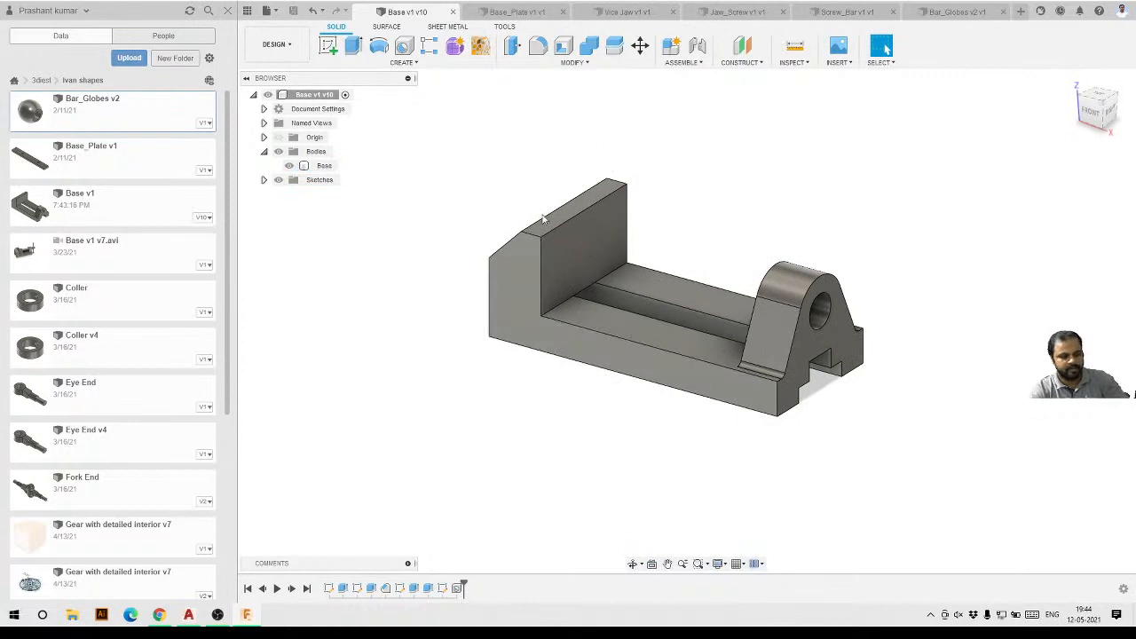
left_click(264, 152)
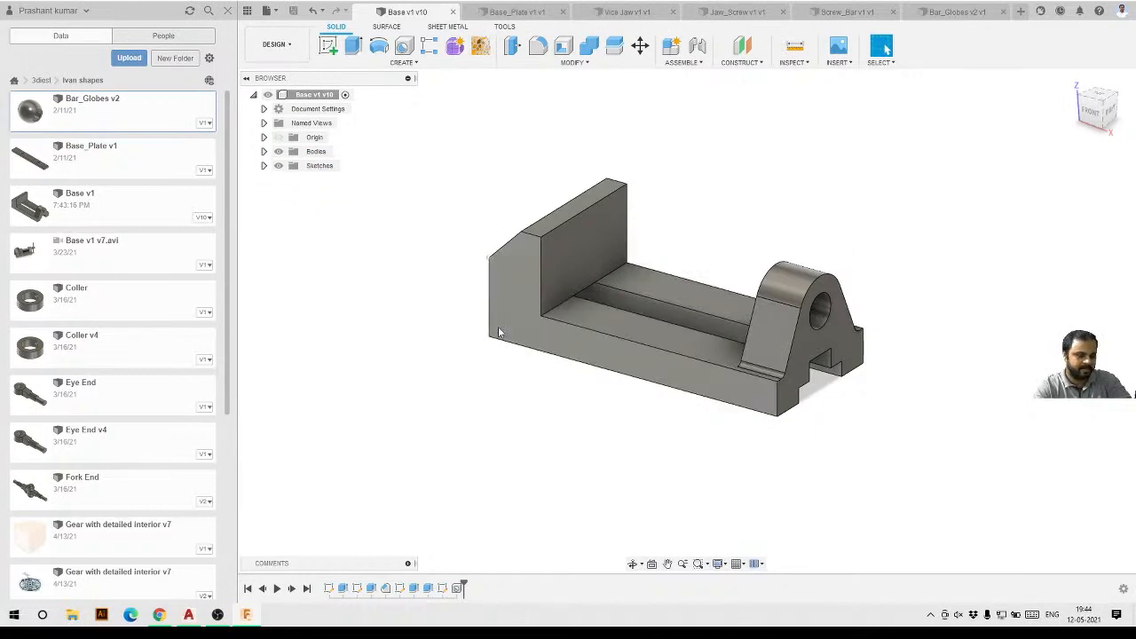
left_click(264, 166)
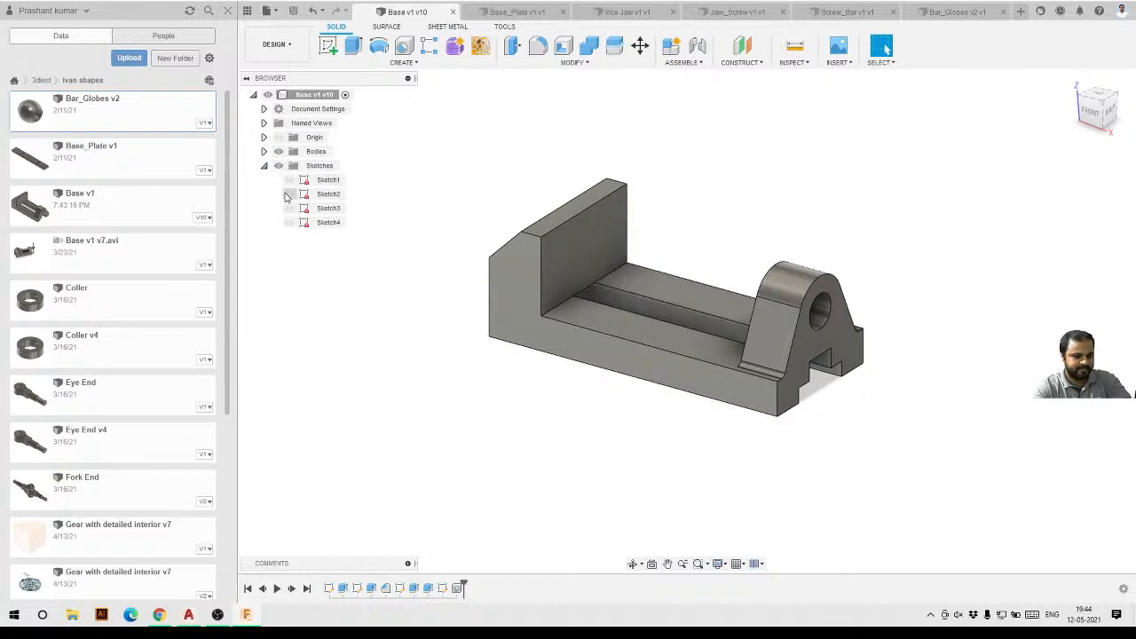
left_click(264, 151)
left_click(324, 166)
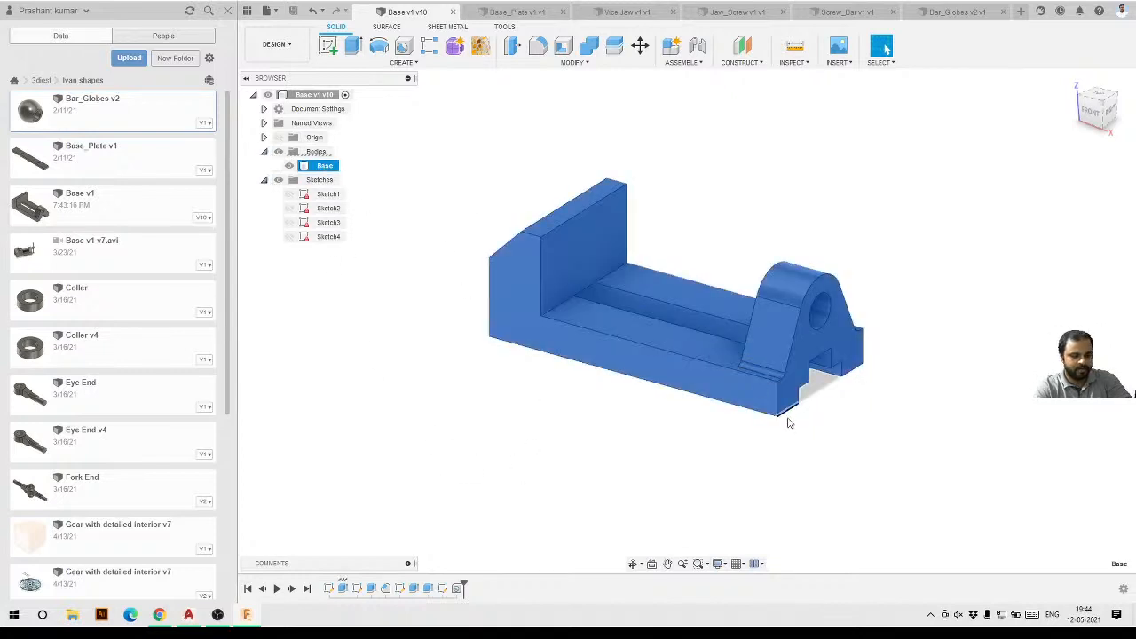
left_click(786, 421)
left_click(324, 166)
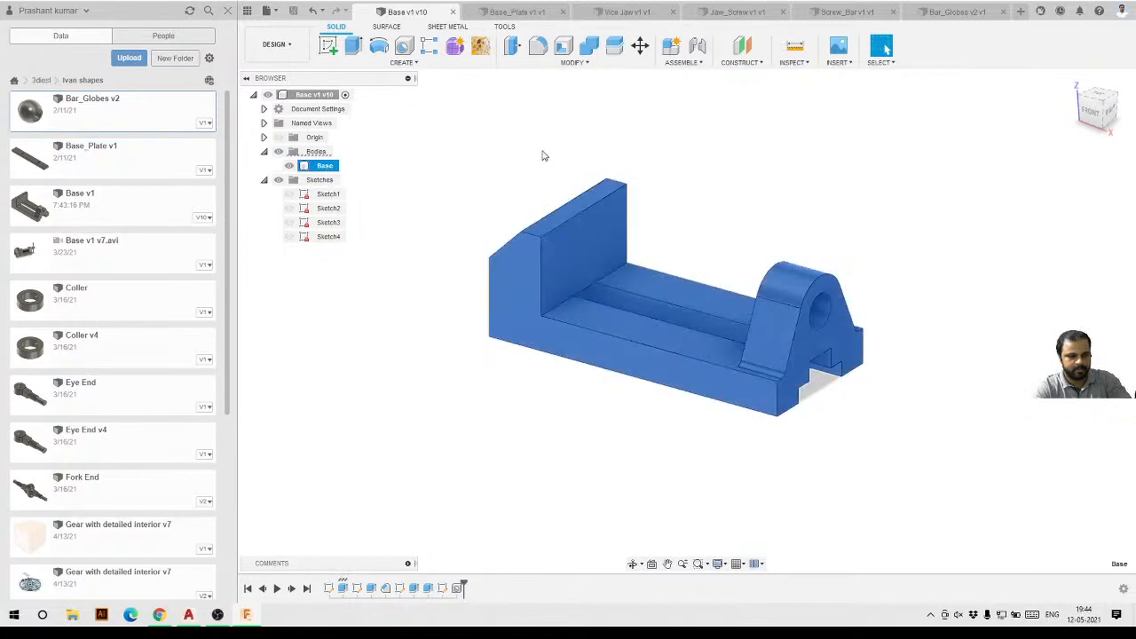
left_click(788, 419)
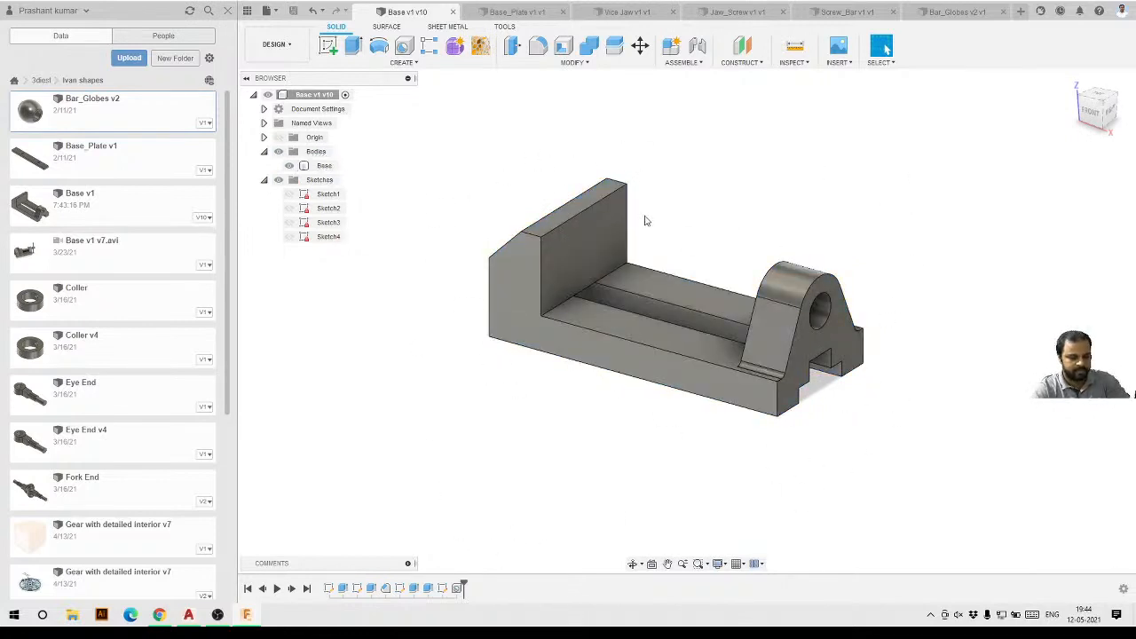
middle_click_drag(703, 375, 699, 374, "shift")
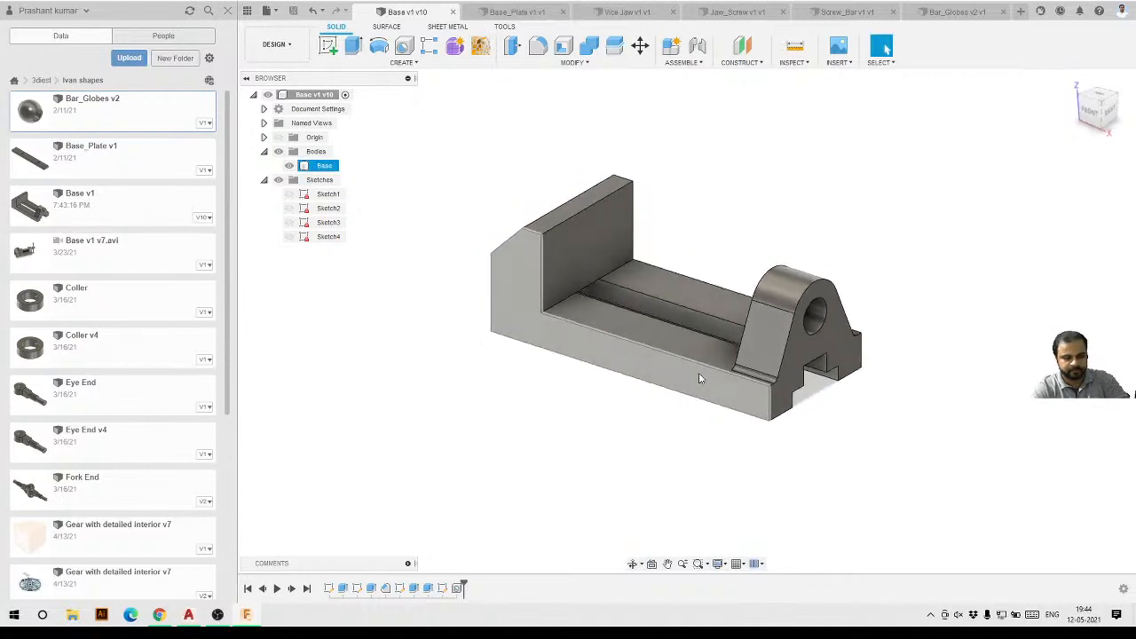
scroll(699, 378, "down", 2)
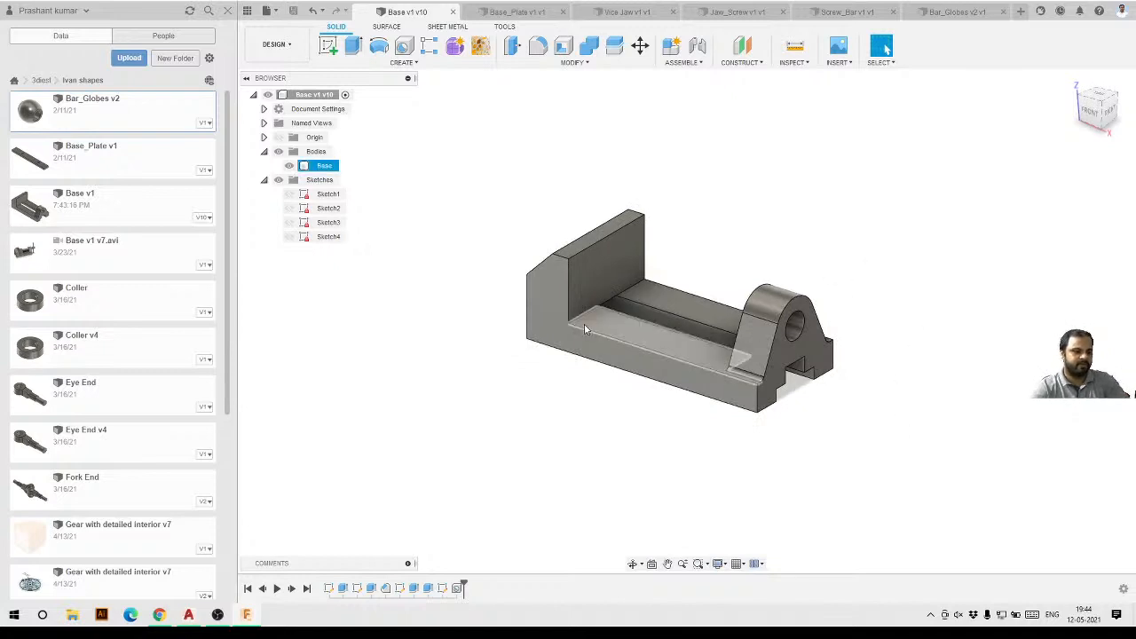
Create a component from the Base body.
left_click(264, 152)
left_click(264, 152)
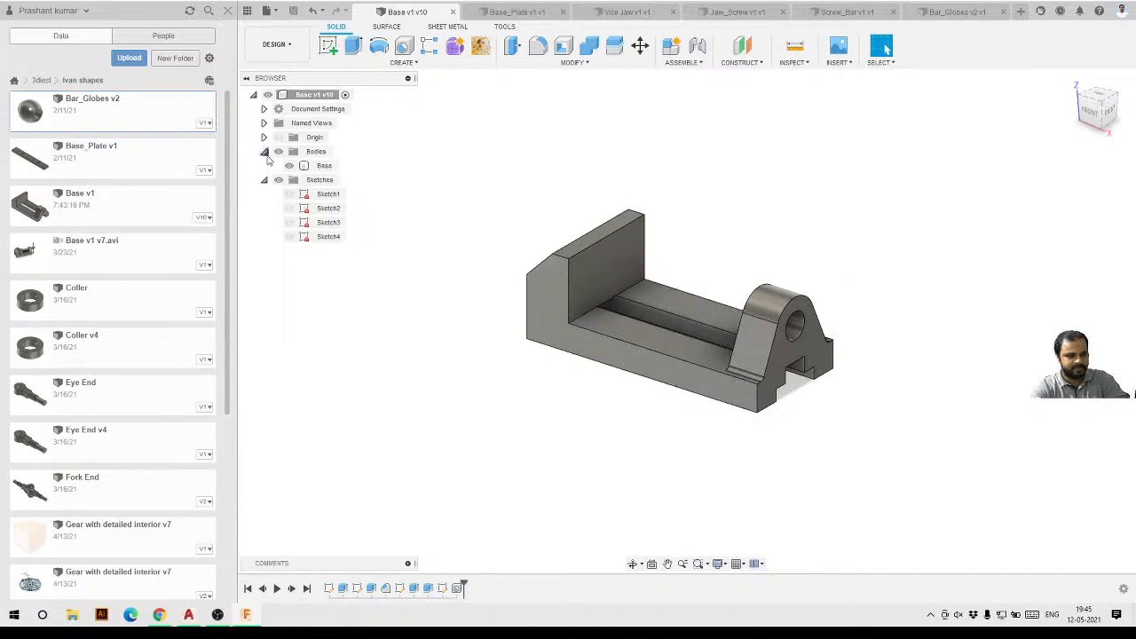
left_click(323, 166)
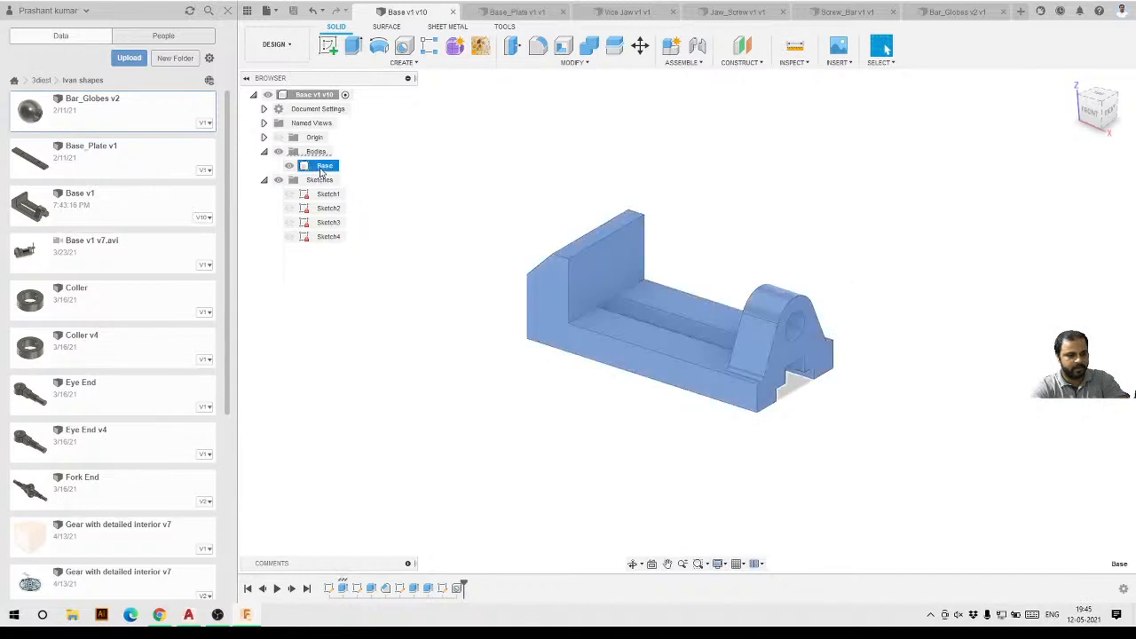
right_click(321, 170)
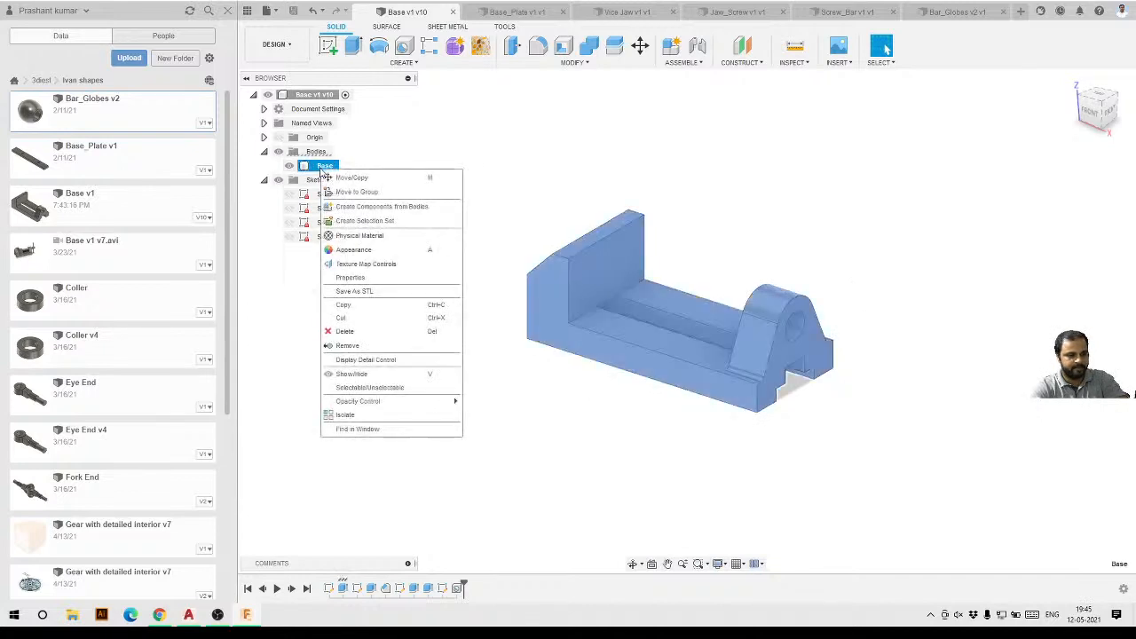
left_click(363, 208)
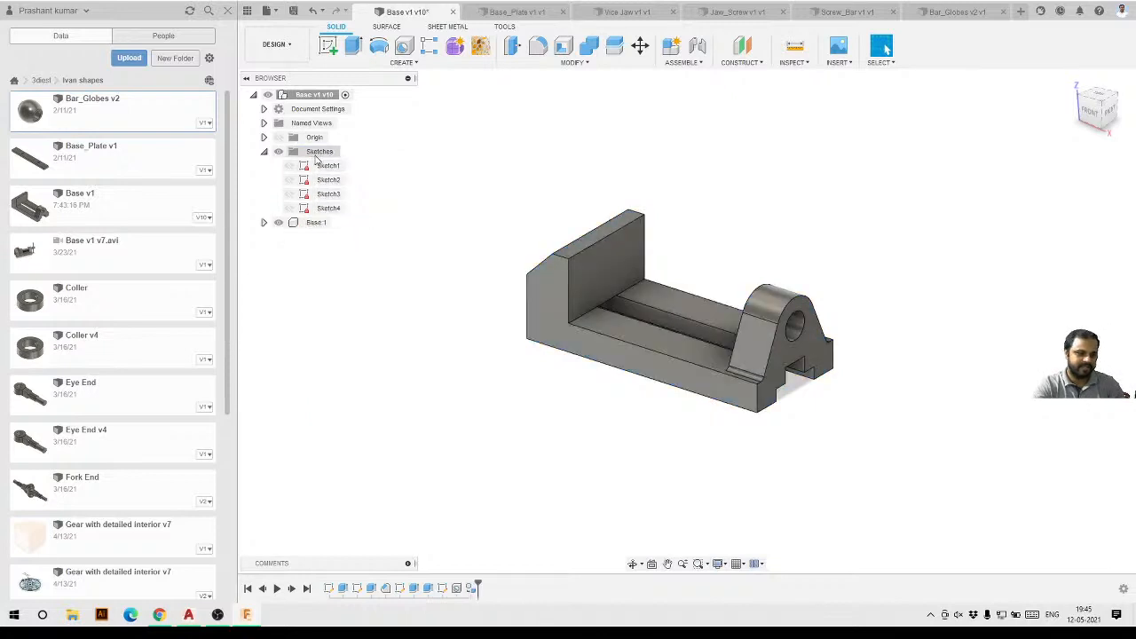
Expand the new Base:1 component to check its body, then save the design as a new version.
left_click(264, 152)
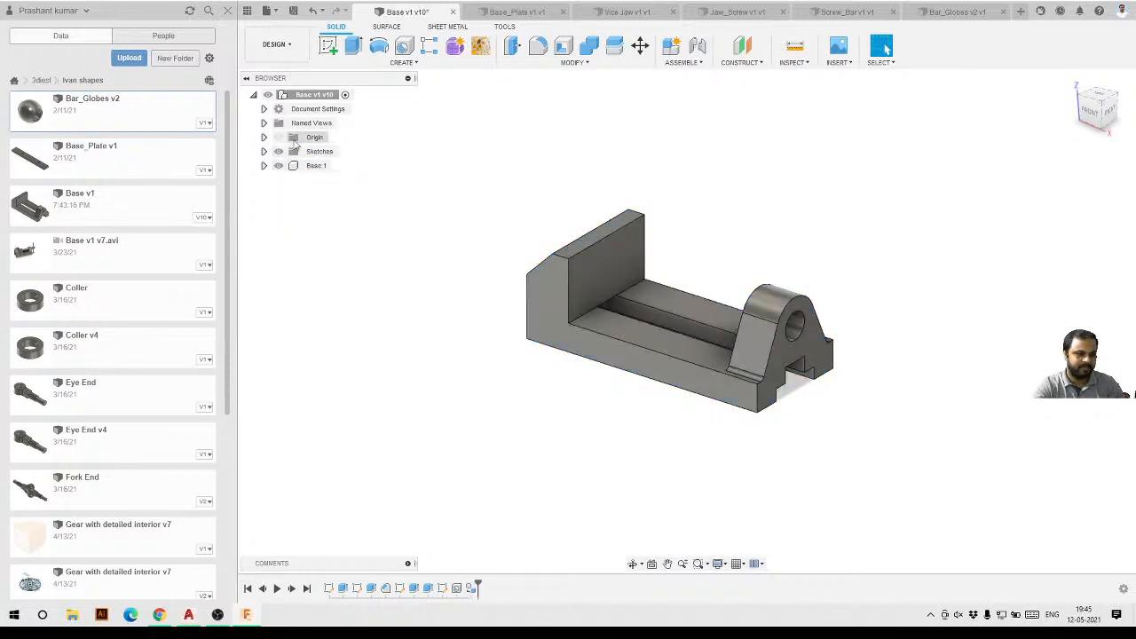
left_click(312, 166)
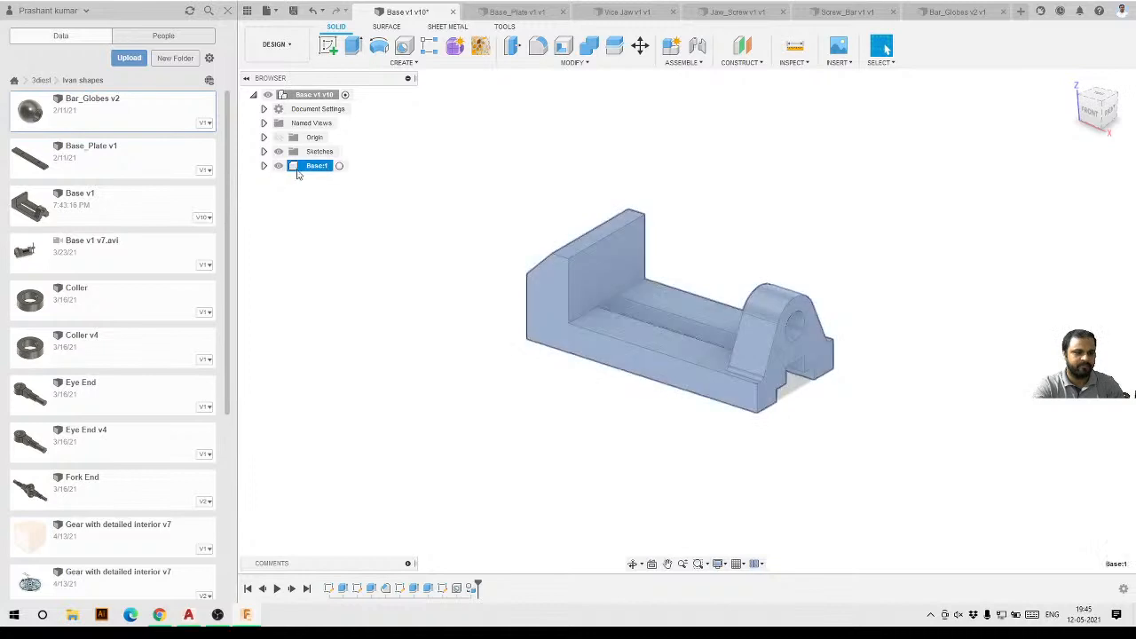
left_click(263, 166)
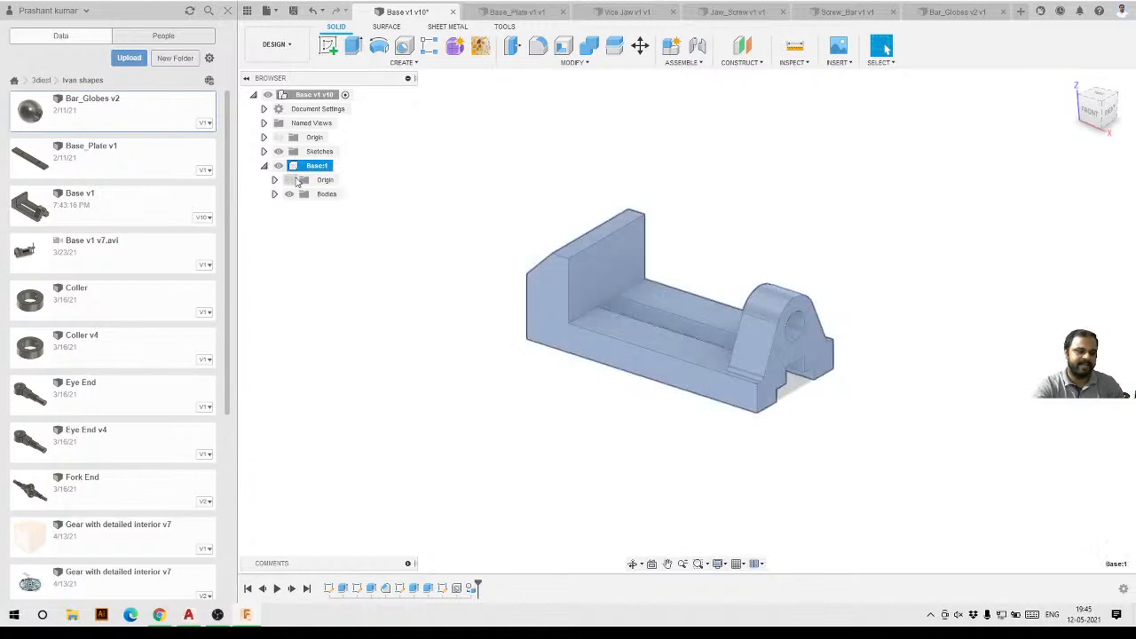
left_click(274, 193)
left_click(332, 209)
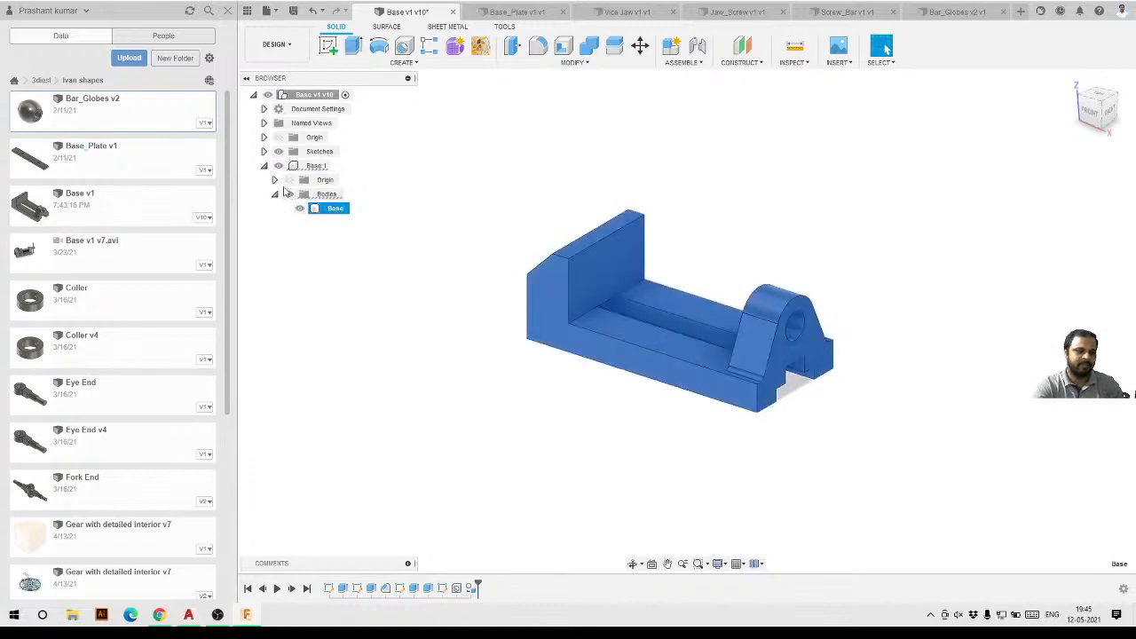
left_click(271, 172)
left_click(263, 166)
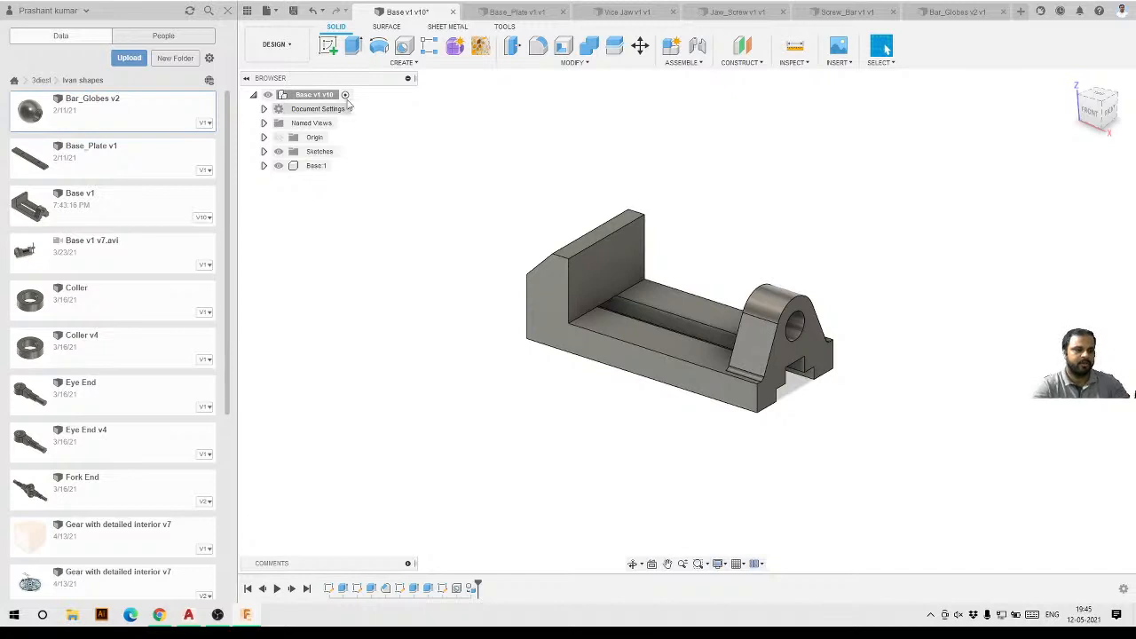
left_click(293, 10)
left_click(552, 318)
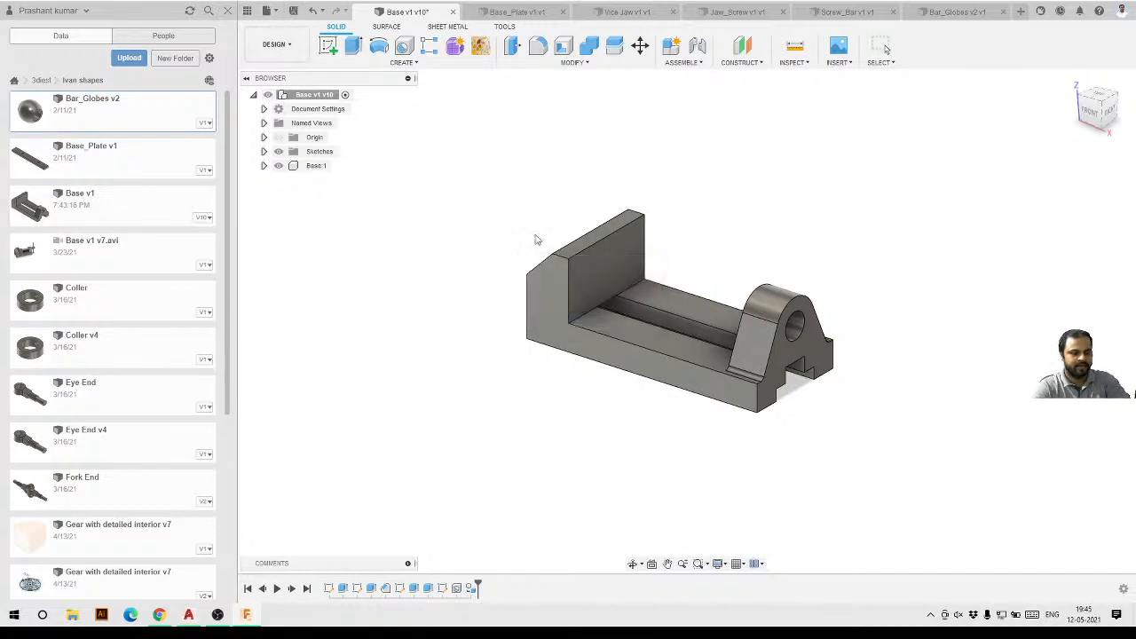
Switch to the Base_Plate design and delete the last feature from the timeline.
left_click(523, 12)
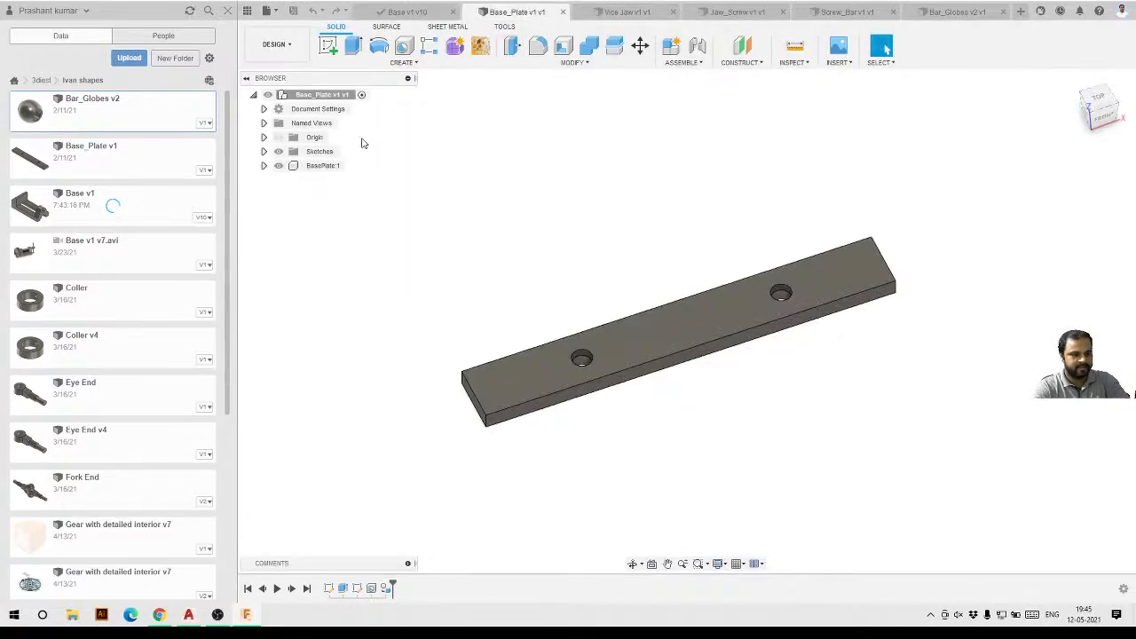
left_click(386, 588)
left_click(459, 508)
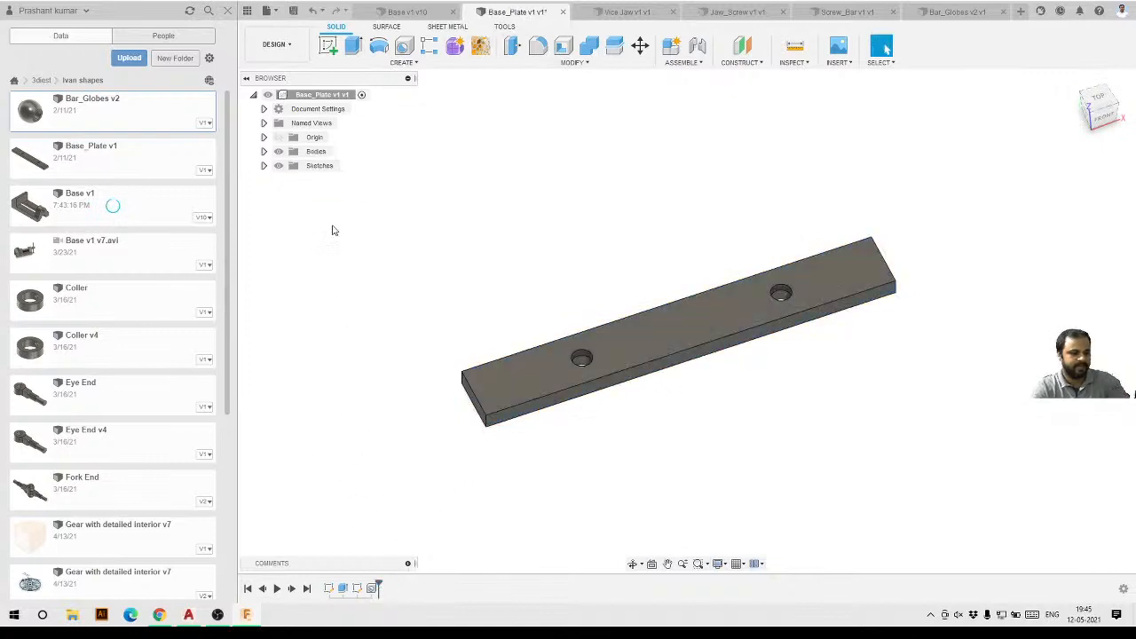
Create a component from the BasePlate body and expand the resulting component.
left_click(264, 151)
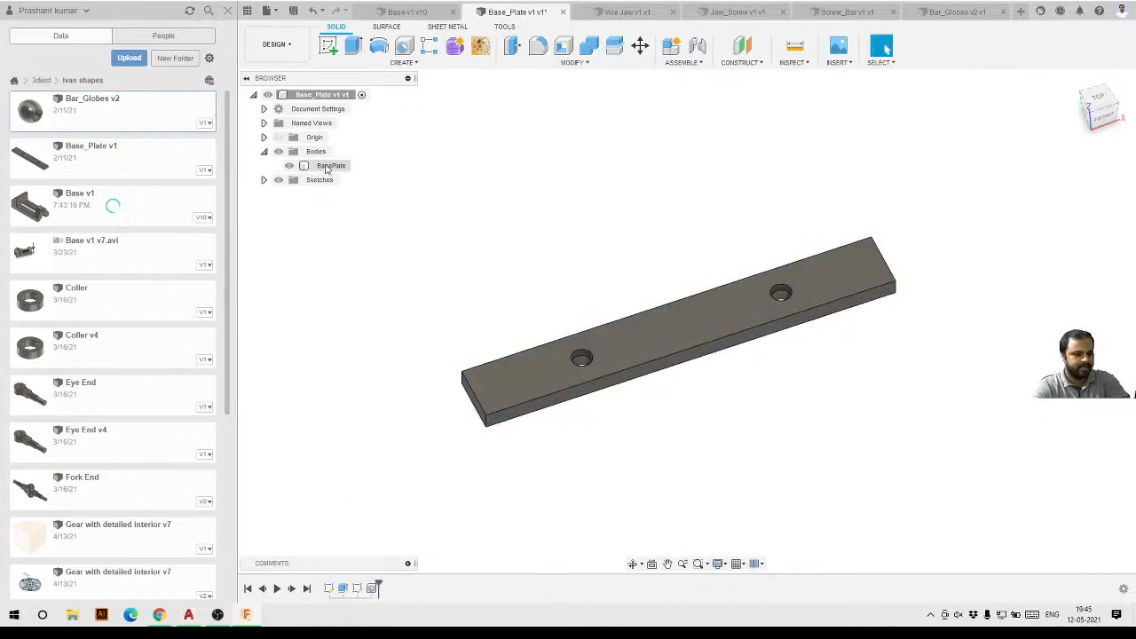
right_click(329, 166)
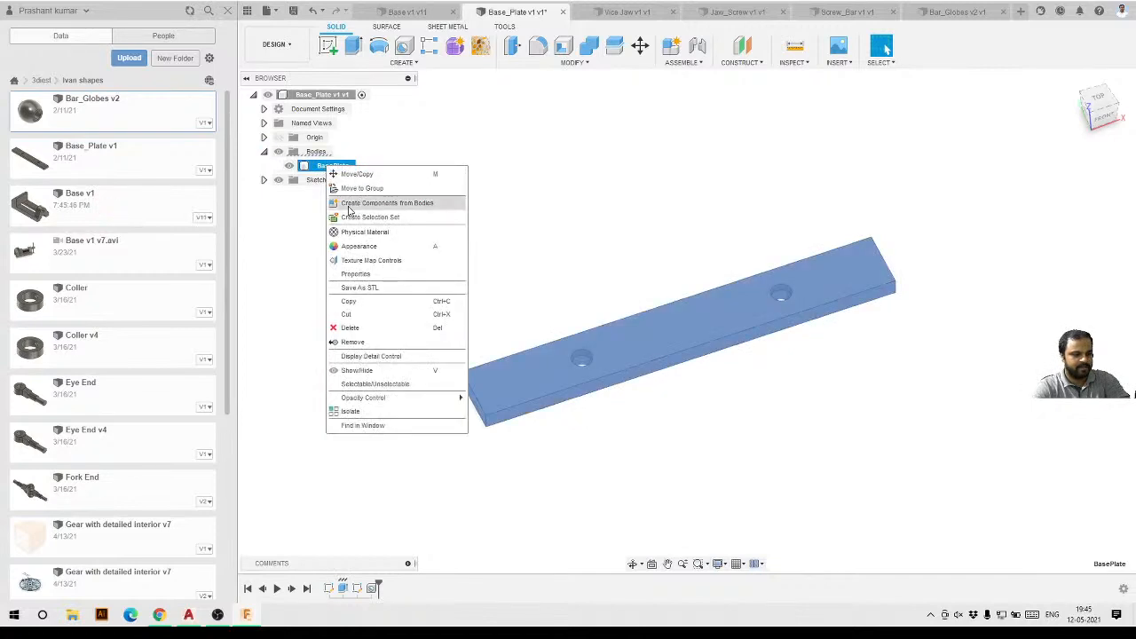
left_click(407, 204)
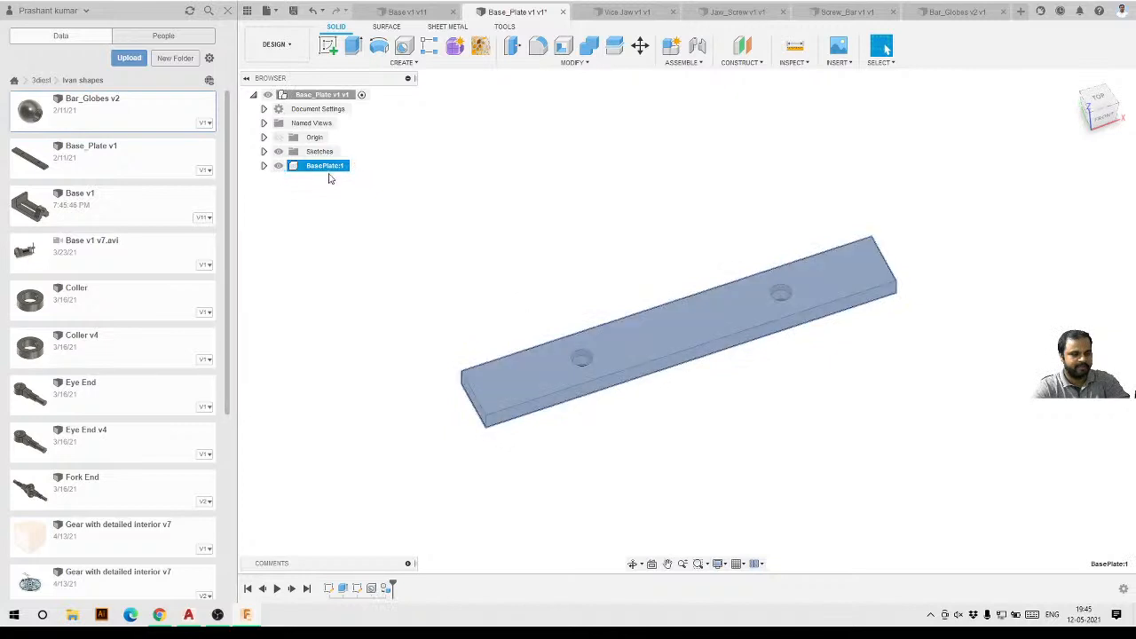
left_click(264, 167)
left_click(264, 166)
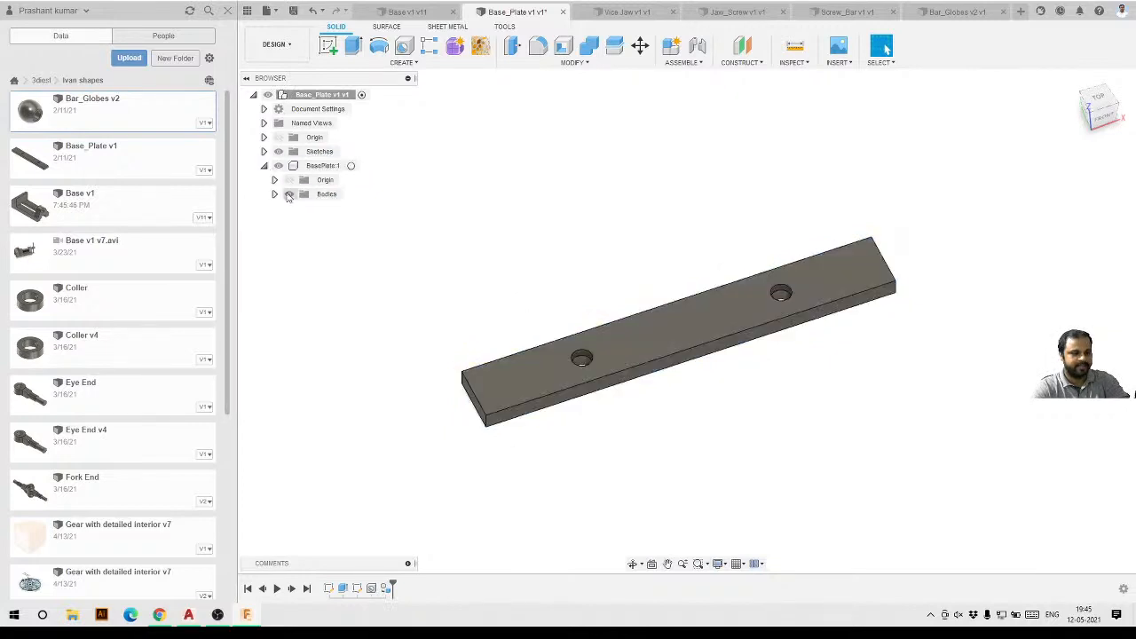
Inspect the BasePlate component's bodies, collapse it, and save the Base_Plate design as a new version.
left_click(275, 194)
left_click(337, 207)
left_click(263, 166)
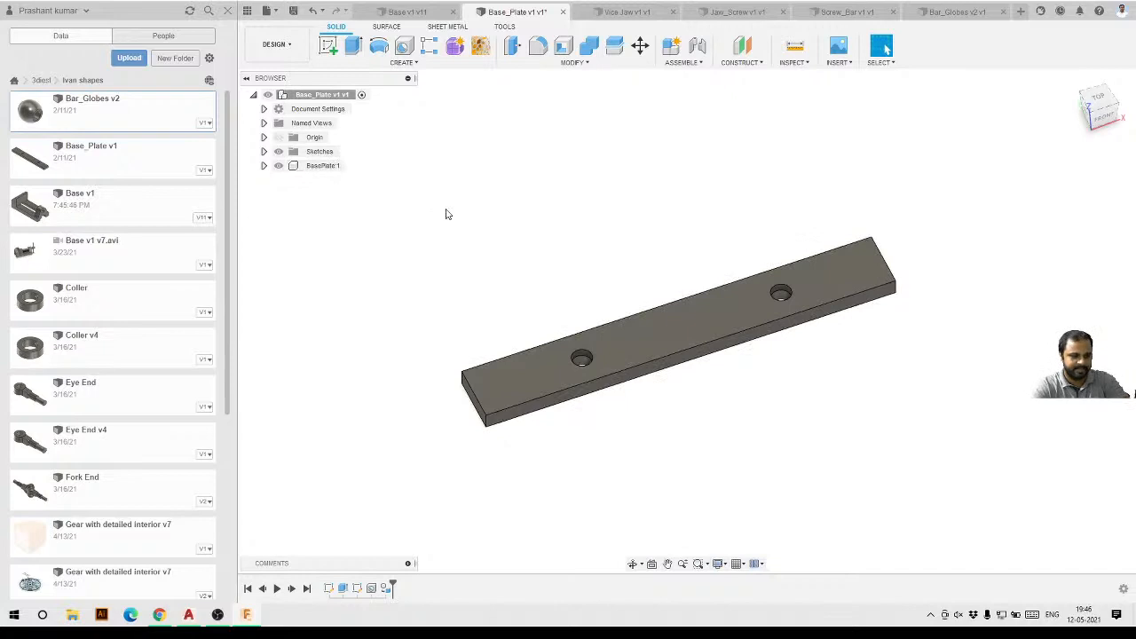
left_click(293, 12)
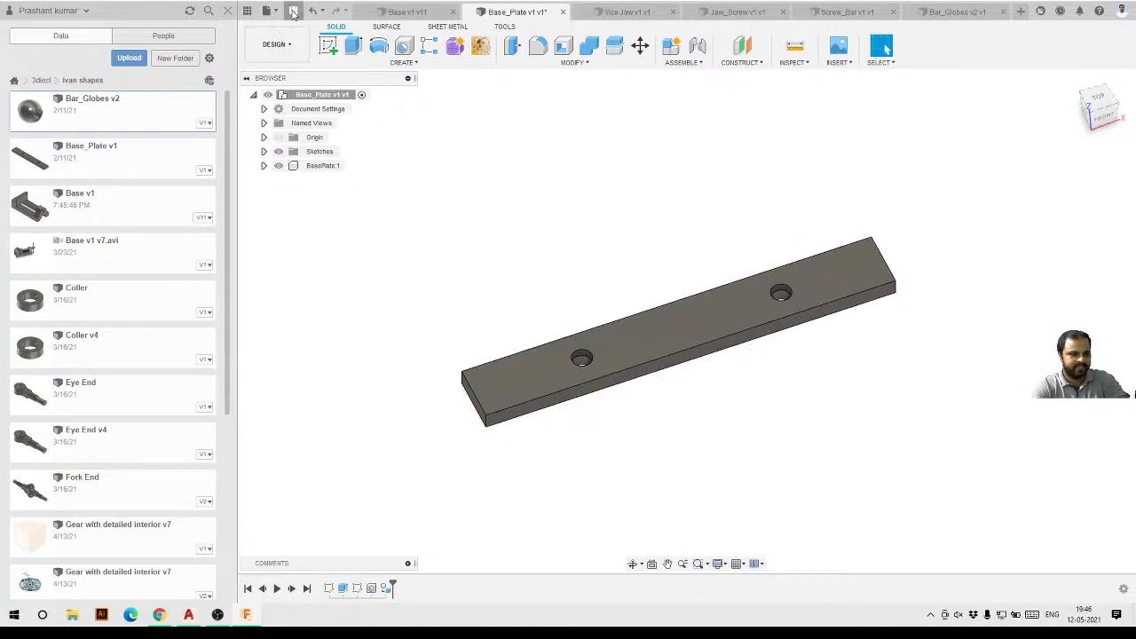
left_click(564, 320)
Review the component in each open part design: Vice Jaw, Jaw_Screw, Screw_Bar, Bar_Globes and Base_Plate.
left_click(629, 13)
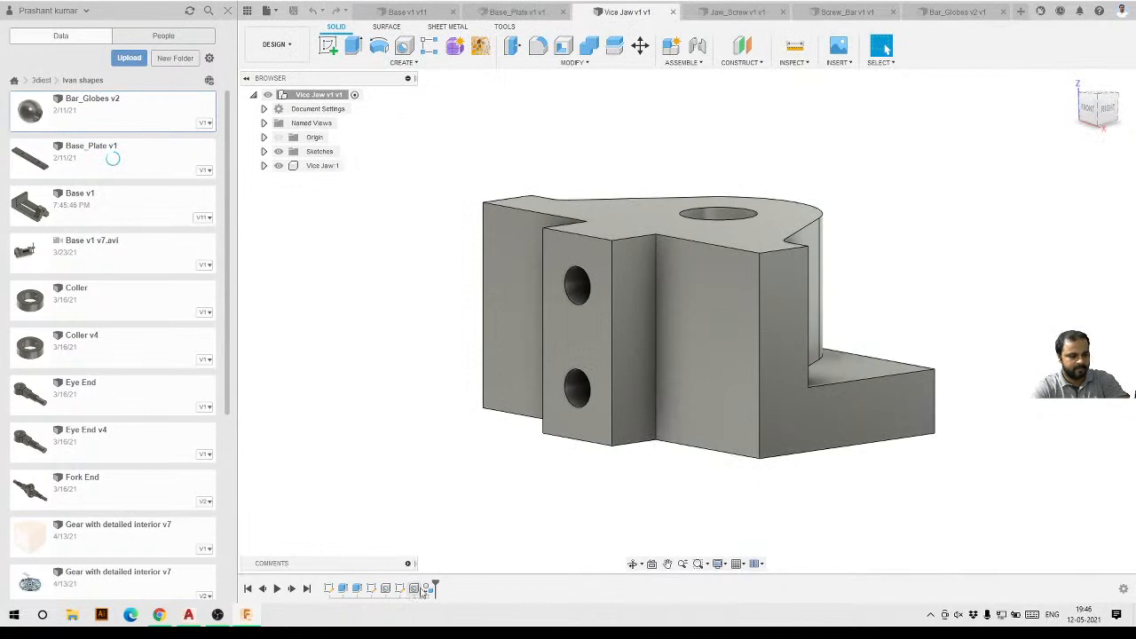
left_click(319, 166)
left_click(601, 154)
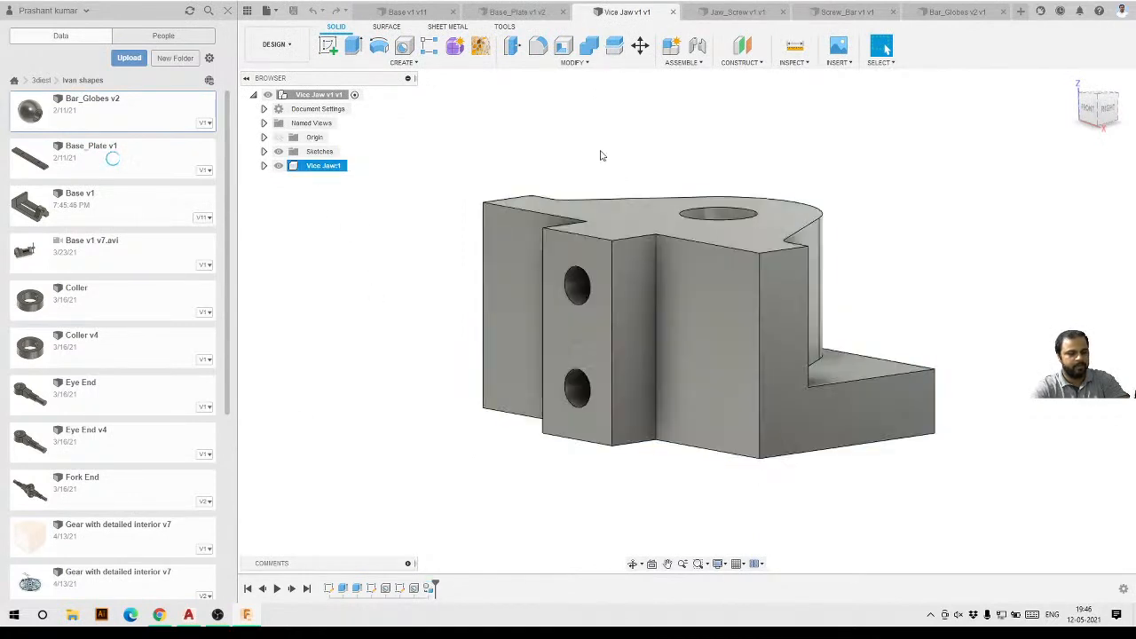
left_click(731, 13)
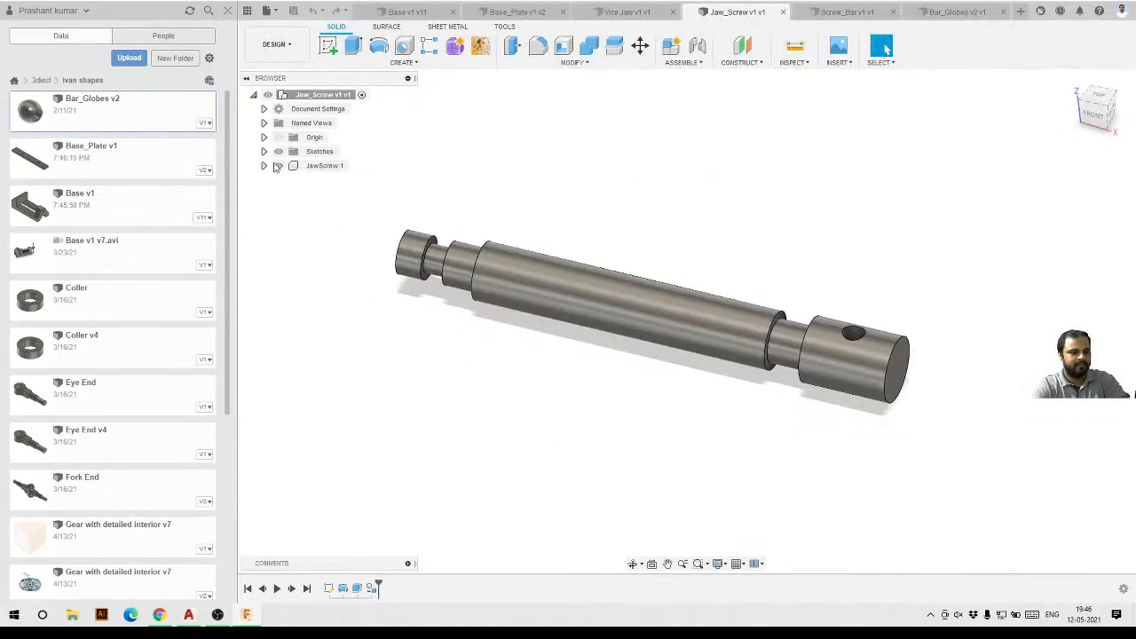
left_click(847, 12)
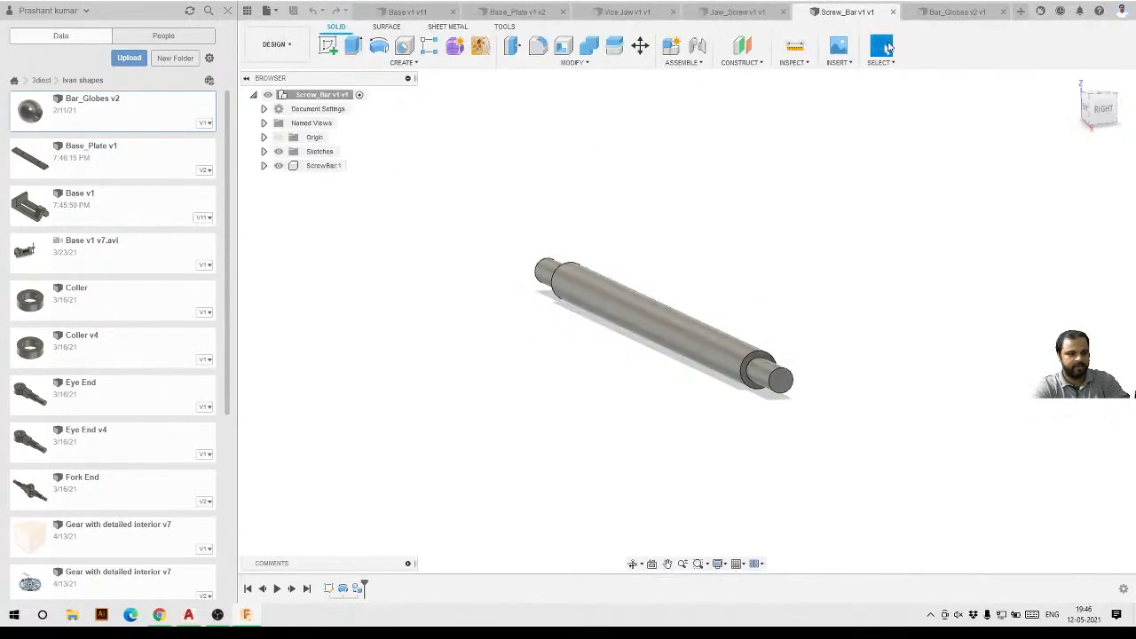
left_click(931, 17)
left_click(316, 170)
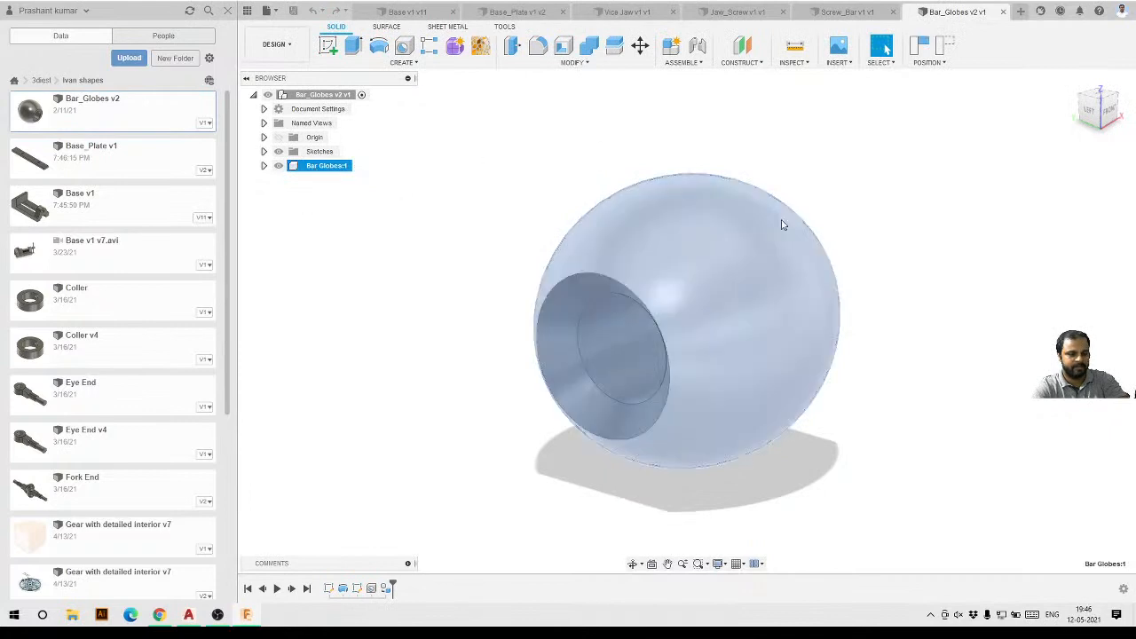
left_click(388, 113)
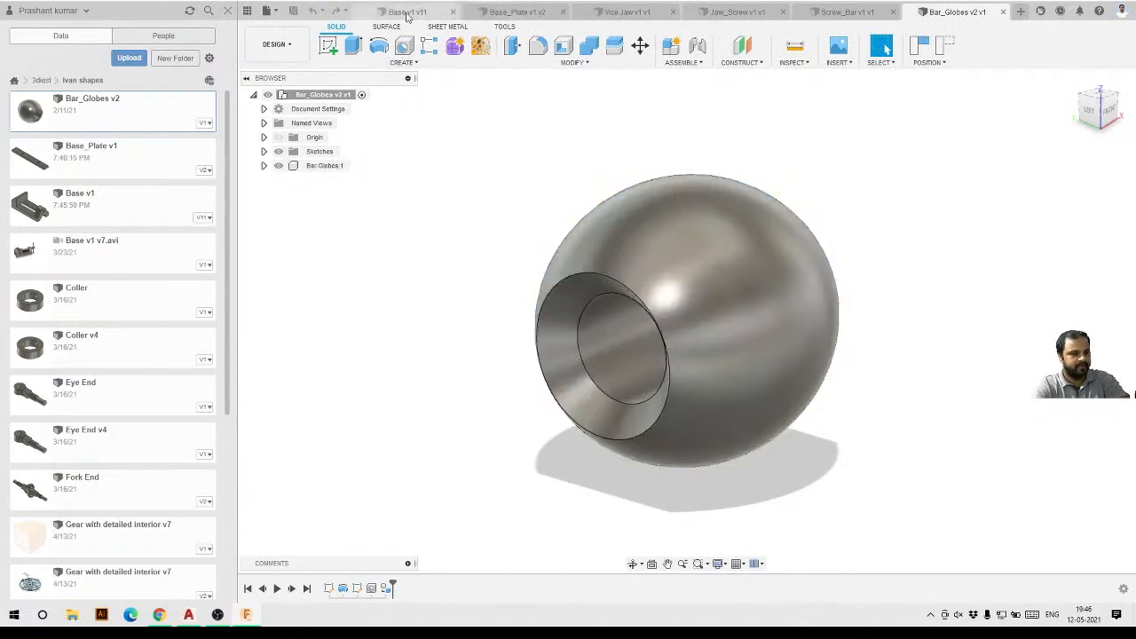
left_click(821, 15)
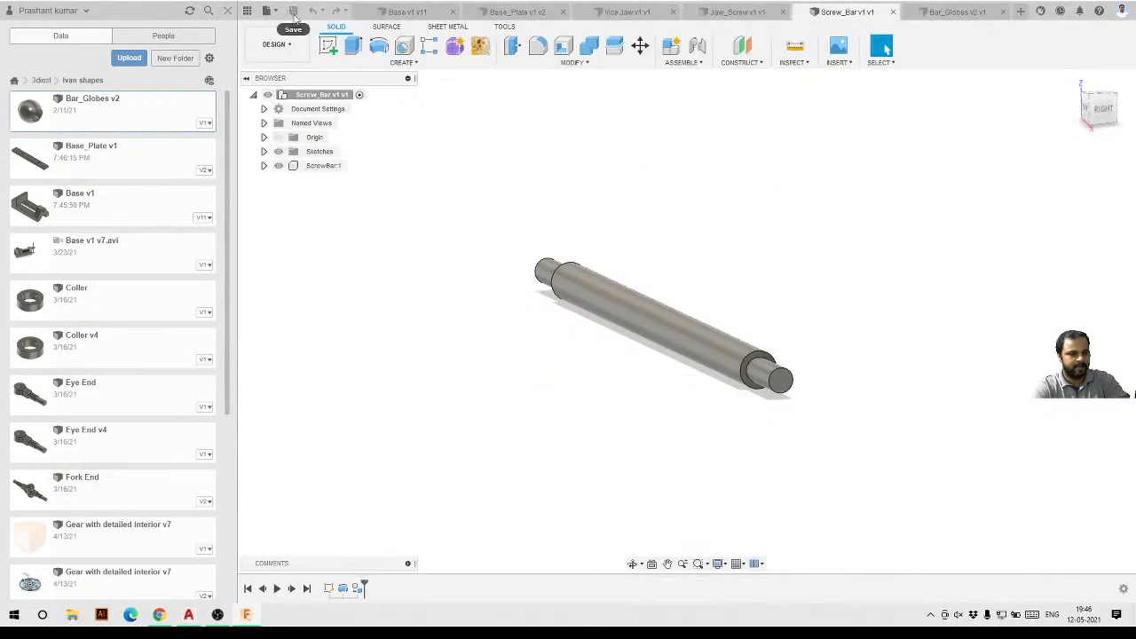
left_click(724, 12)
left_click(626, 13)
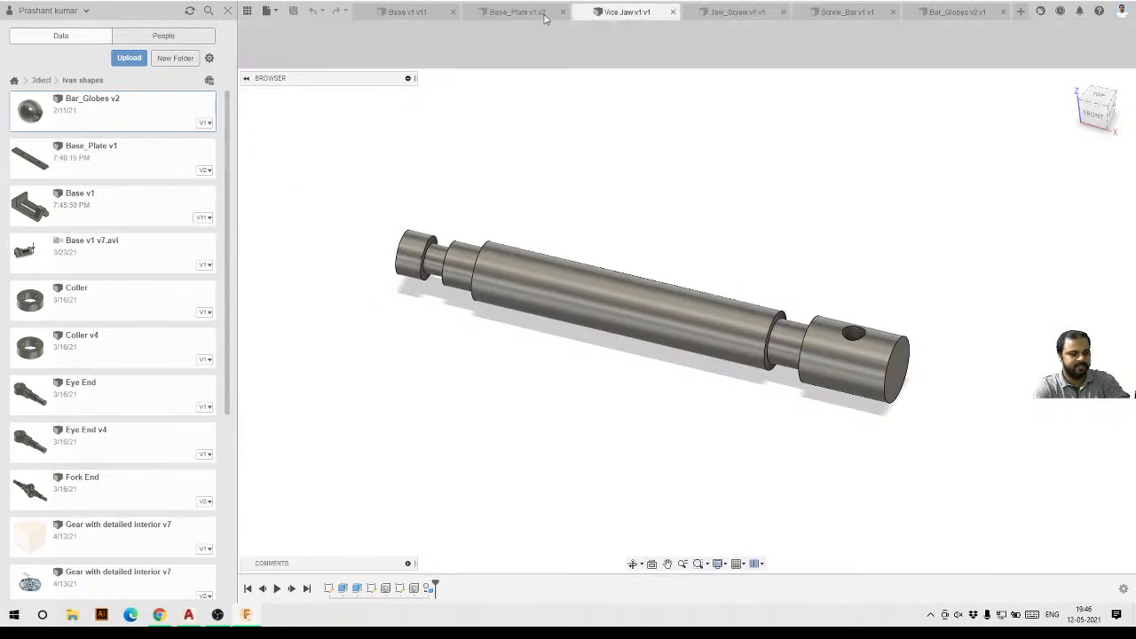
left_click(515, 12)
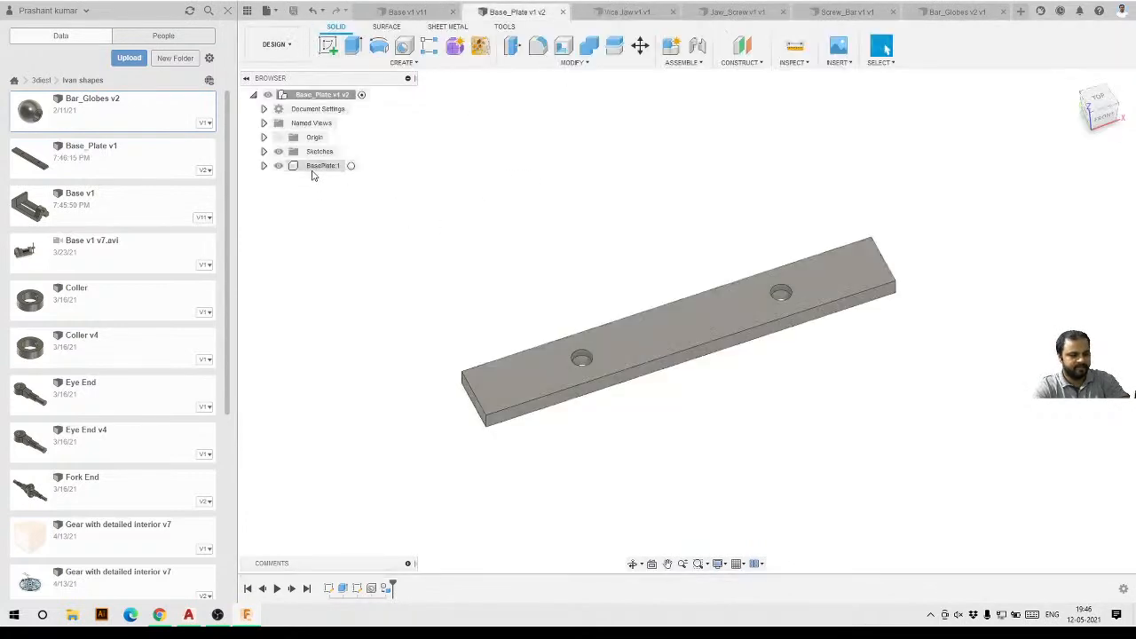
Switch to the Base design and turn on the visibility of its Origin.
left_click(406, 11)
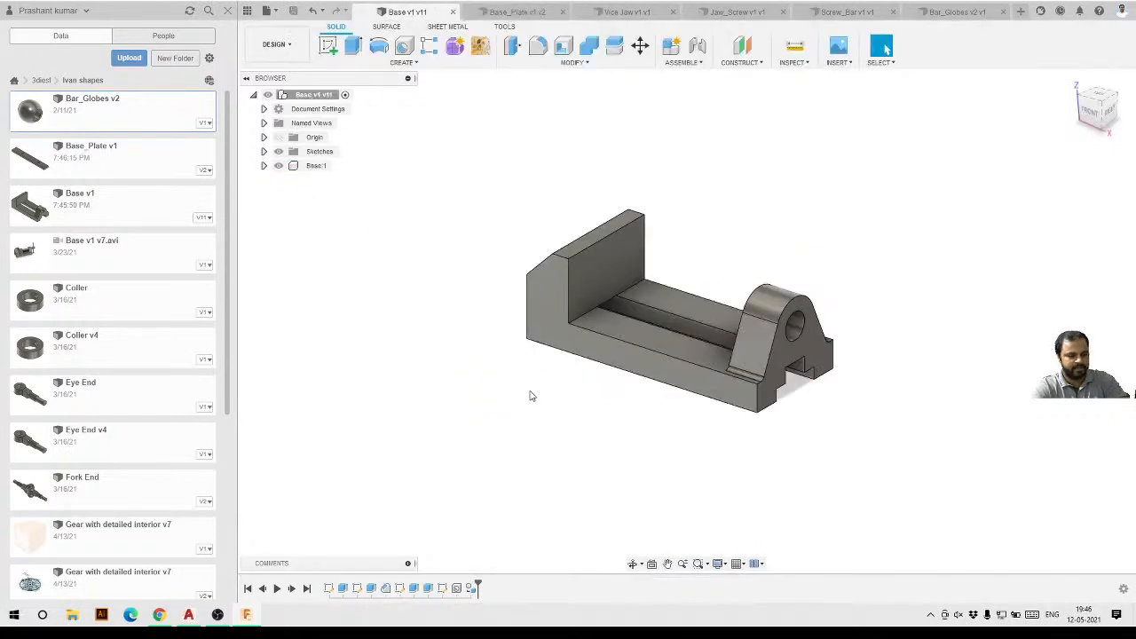
middle_click_drag(530, 393, 547, 412, "shift")
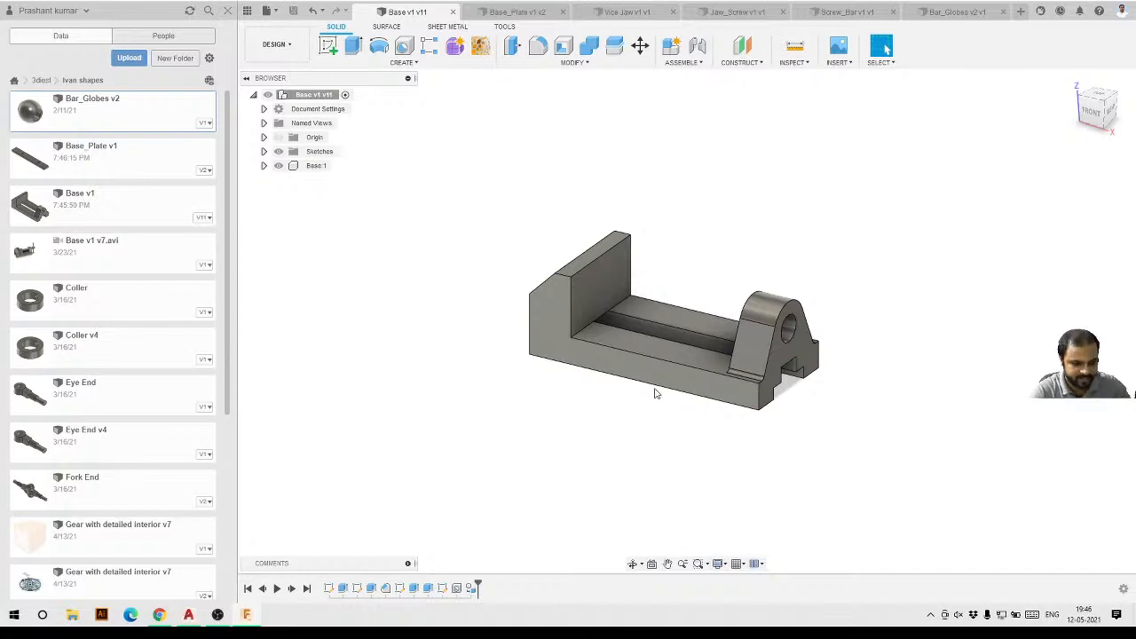
mouse_move(616, 431)
middle_mouse_down("shift")
mouse_move(606, 476)
mouse_move(687, 467)
mouse_move(624, 436)
middle_mouse_up("shift")
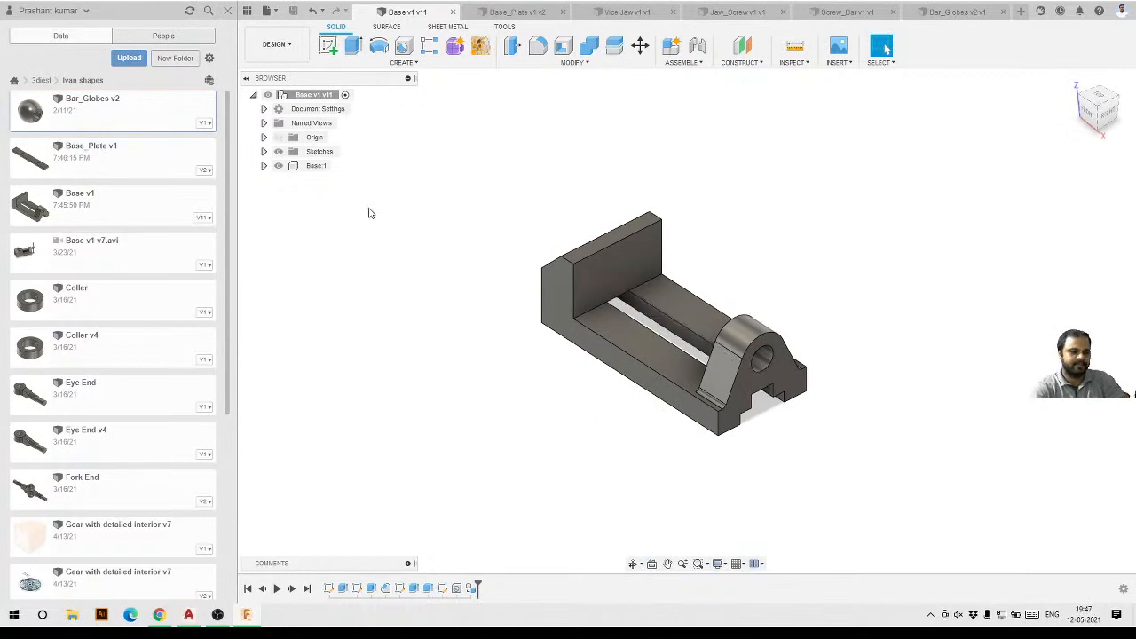
left_click(315, 169)
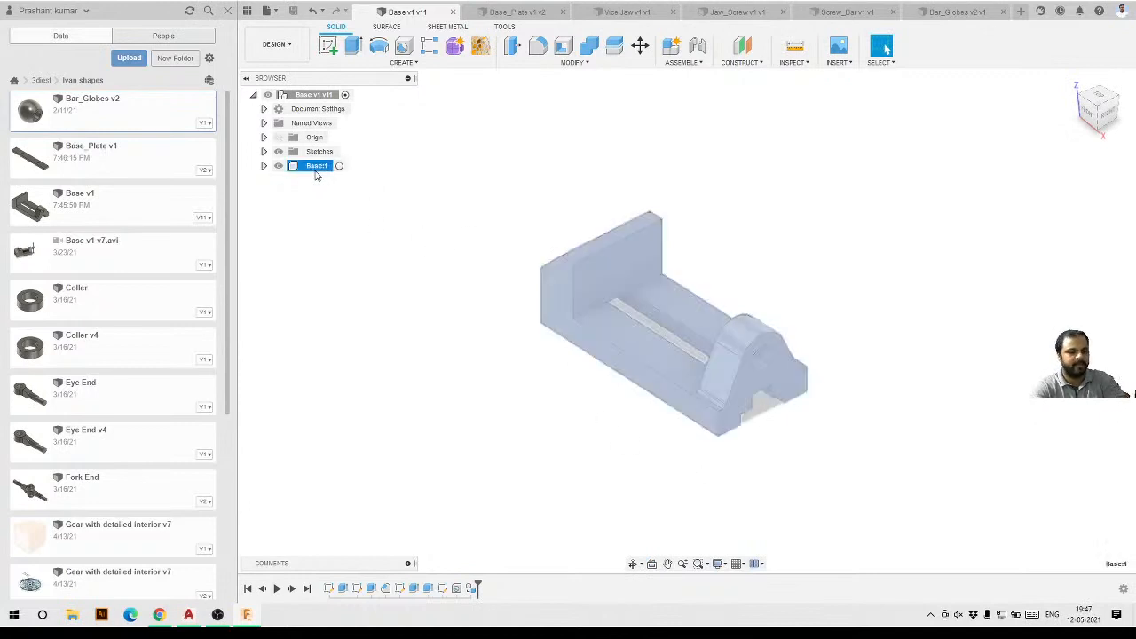
right_click(320, 170)
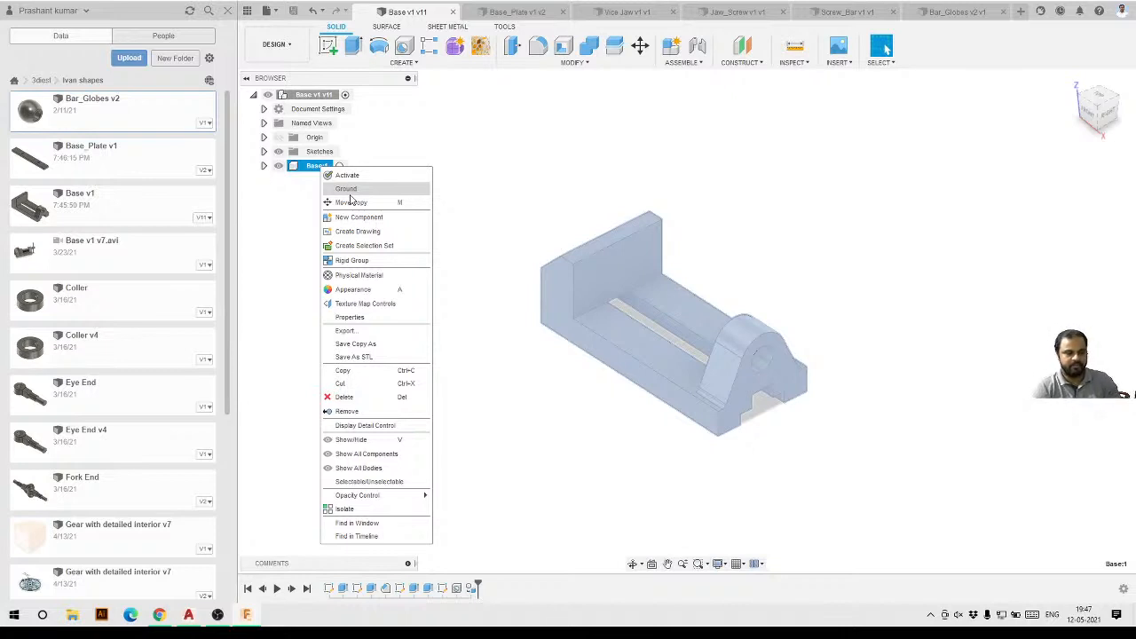
left_click(476, 322)
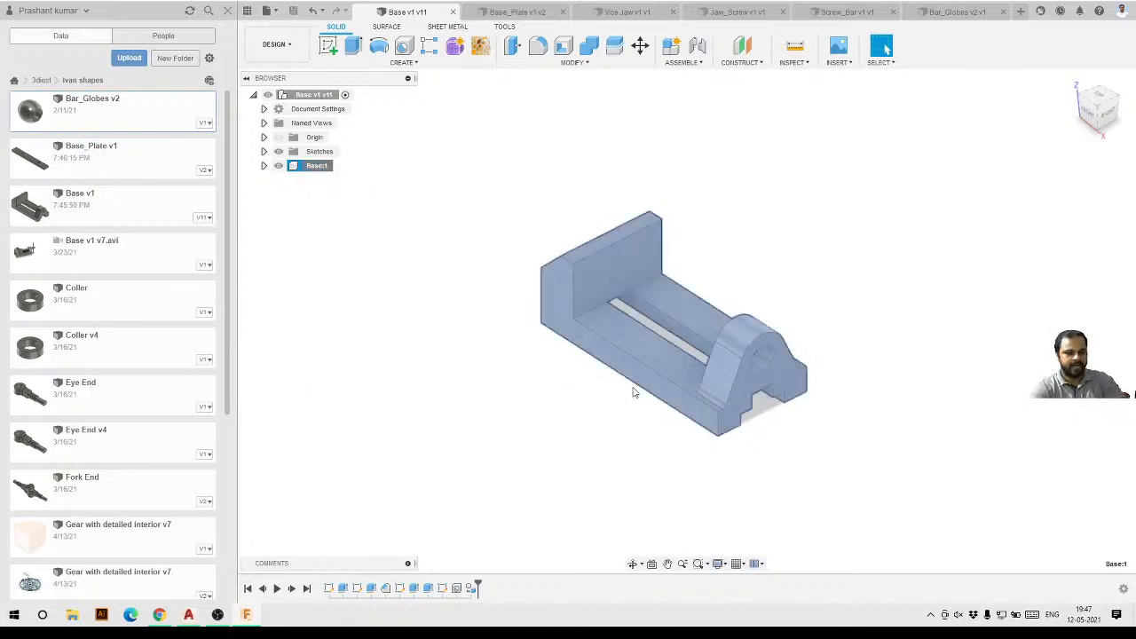
left_click(598, 436)
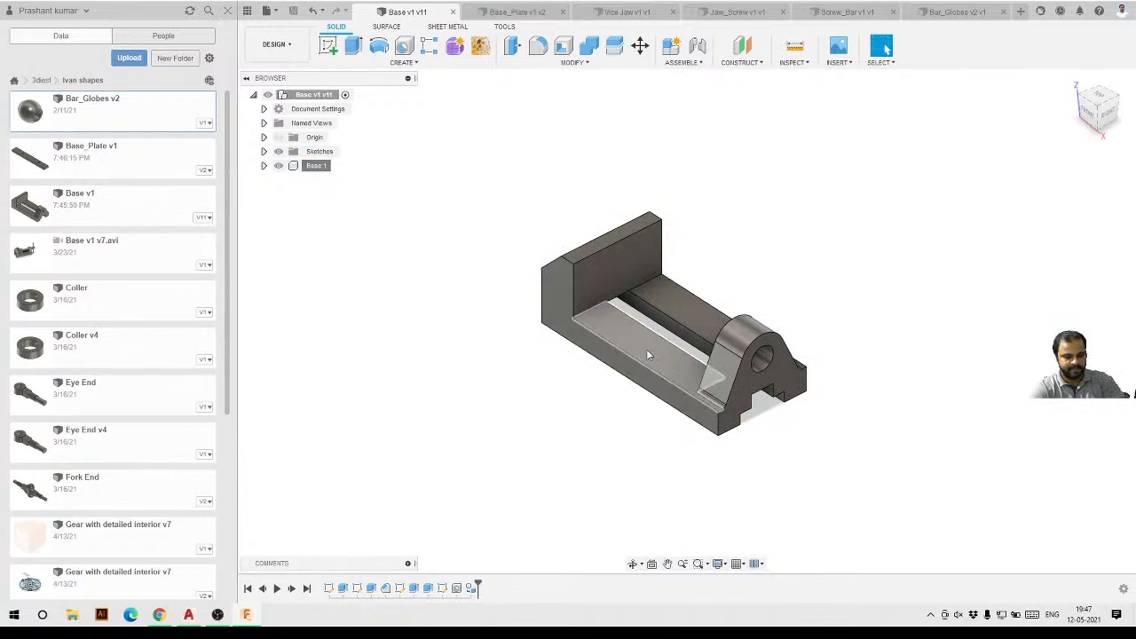
middle_click_drag(648, 355, 624, 384)
left_click(279, 138)
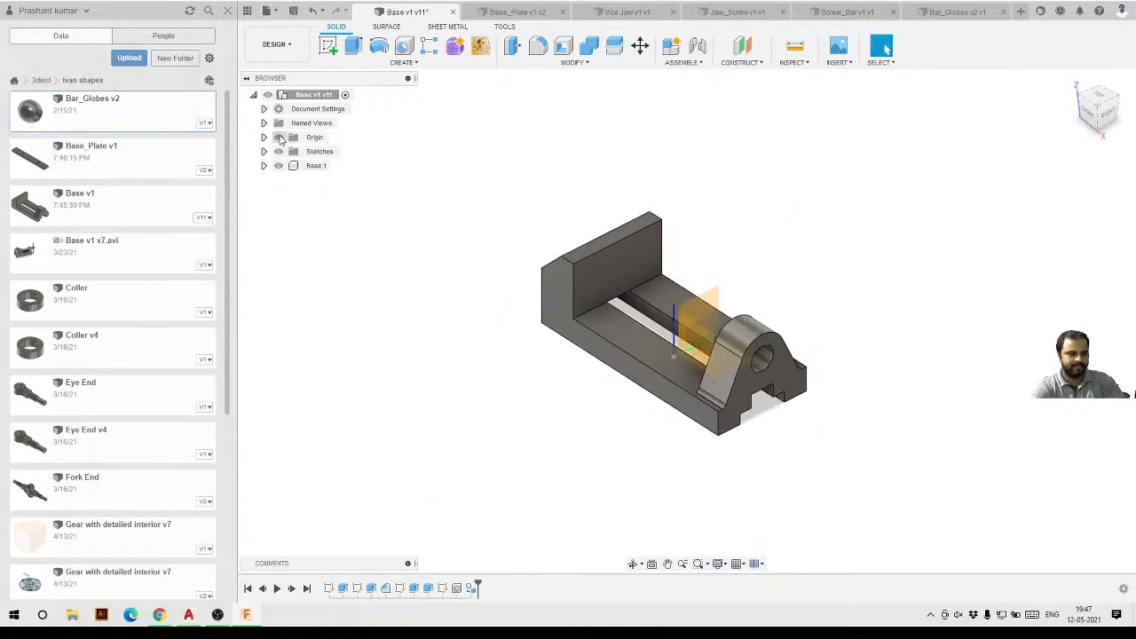
middle_click_drag(639, 330, 656, 224)
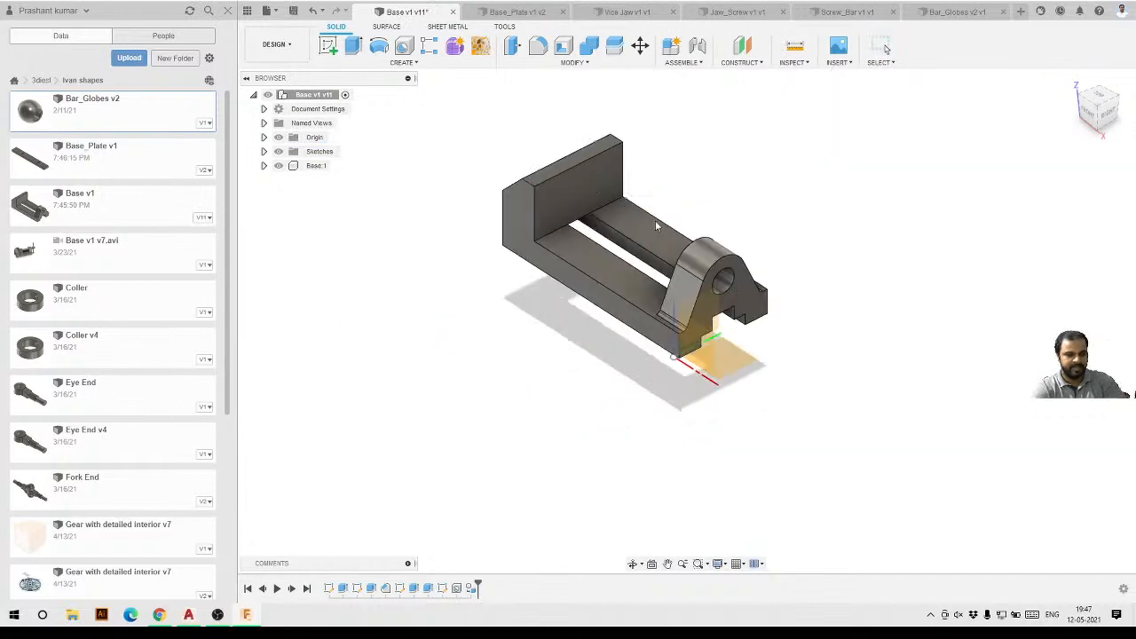
left_click_drag(655, 225, 715, 240)
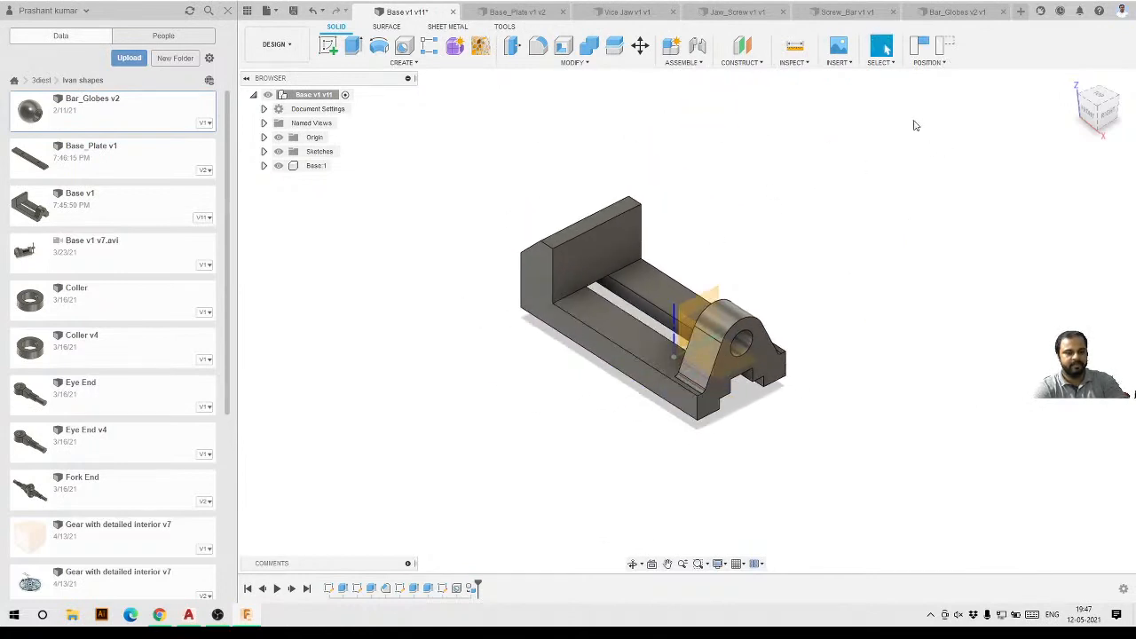
left_click(945, 48)
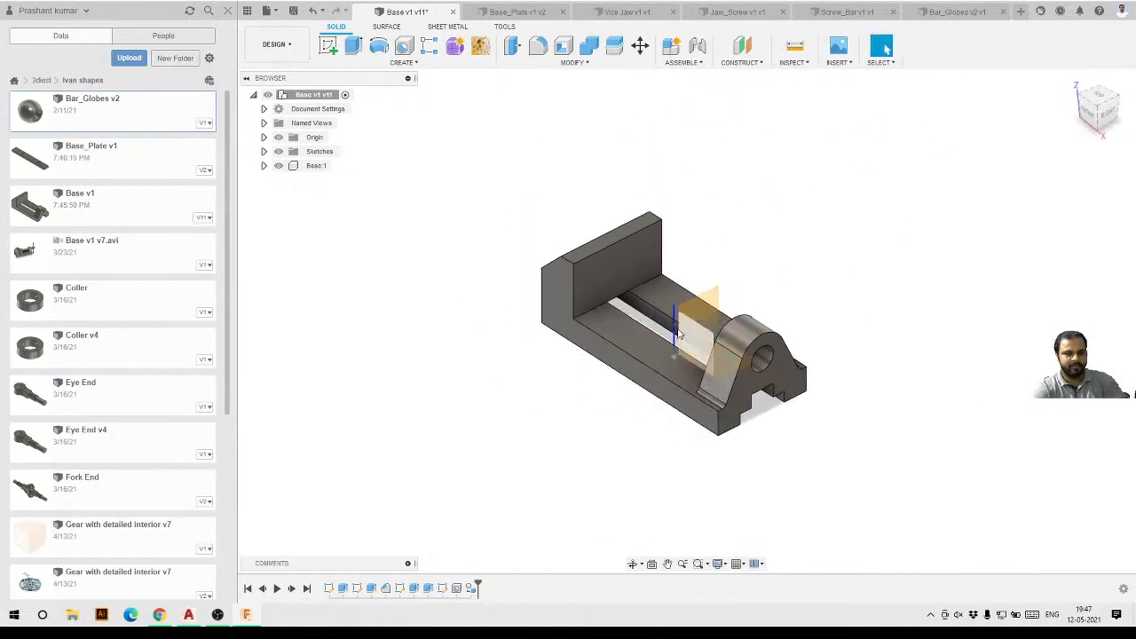
Ground the Base:1 component.
right_click(316, 168)
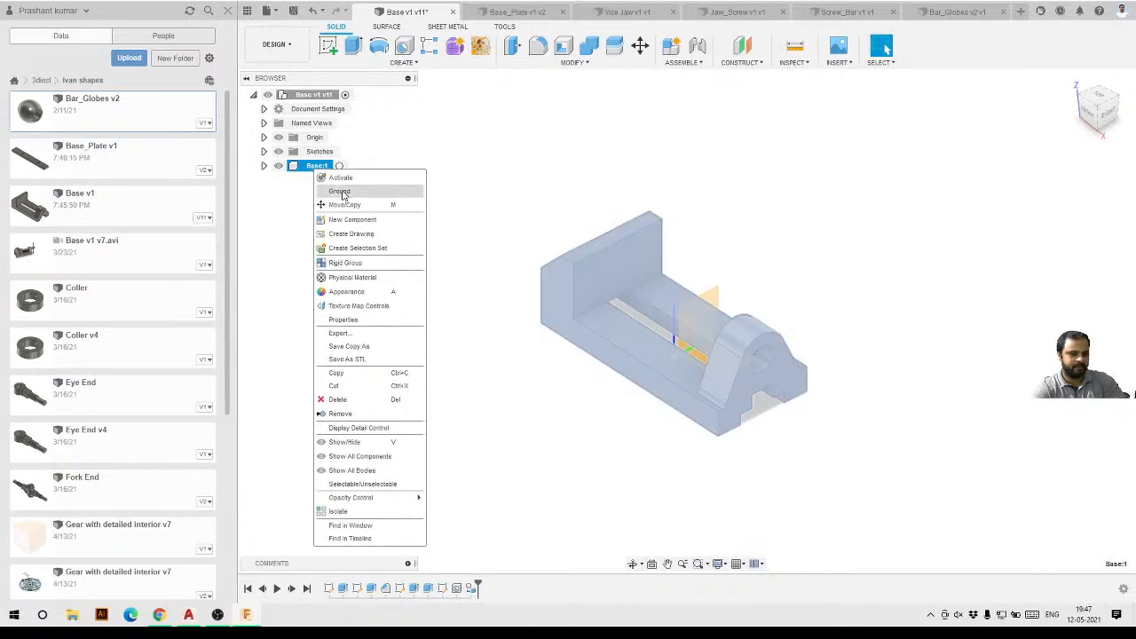
left_click(341, 192)
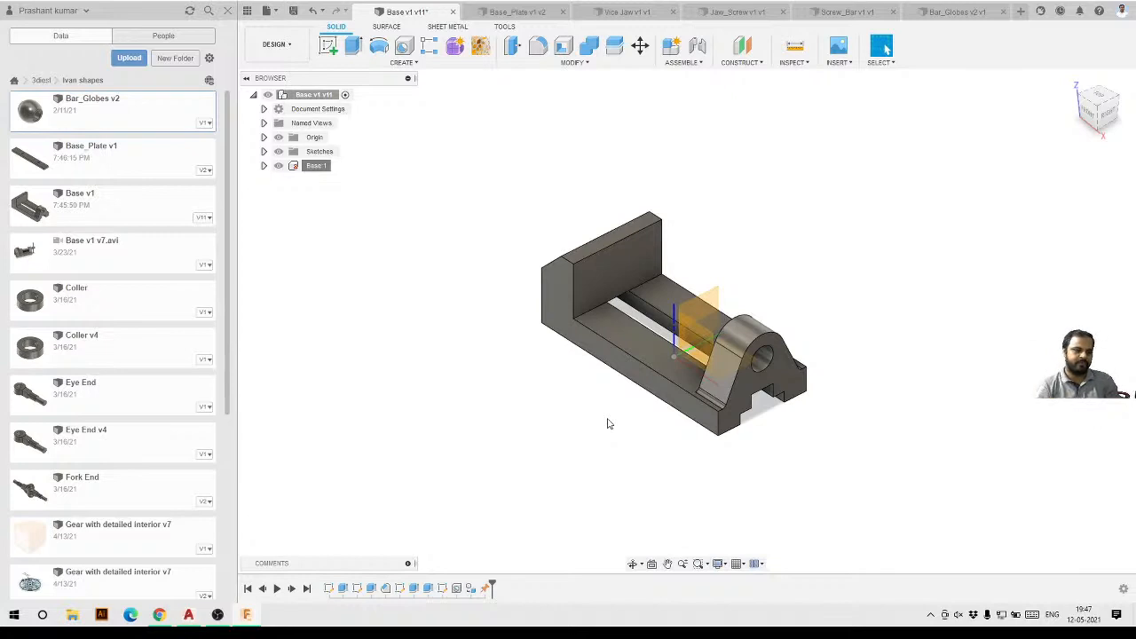
Delete the Ground feature from the end of the timeline.
scroll(624, 382, "up", 1)
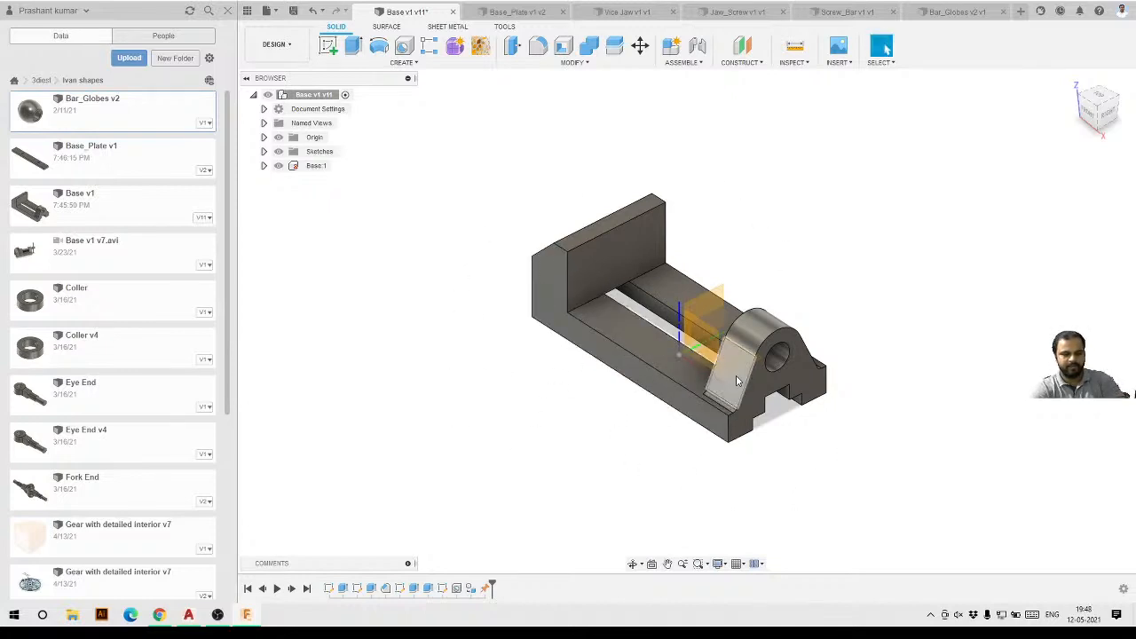
middle_click_drag(483, 454, 502, 431, "shift")
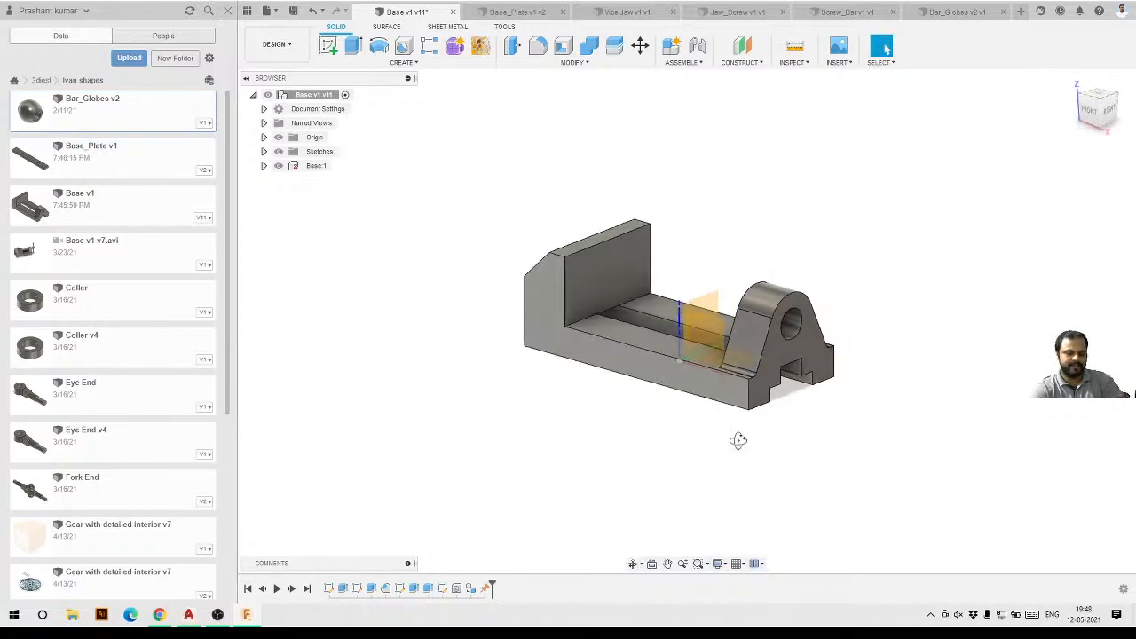
middle_click_drag(736, 435, 416, 261, "shift")
middle_click_drag(690, 444, 1002, 221, "shift")
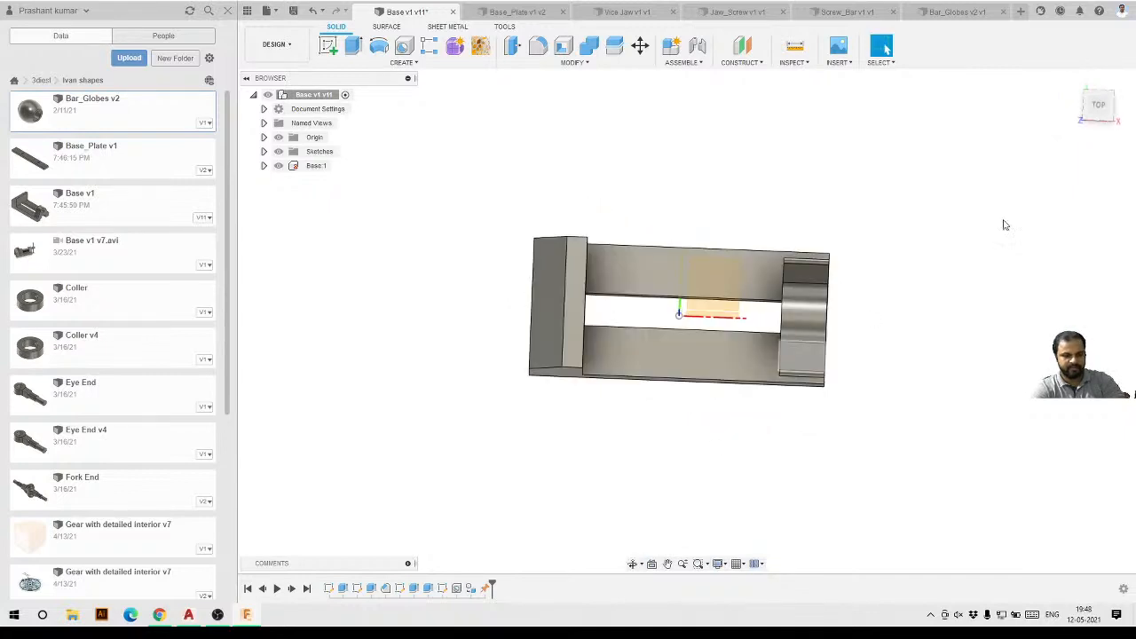
left_click(1098, 106)
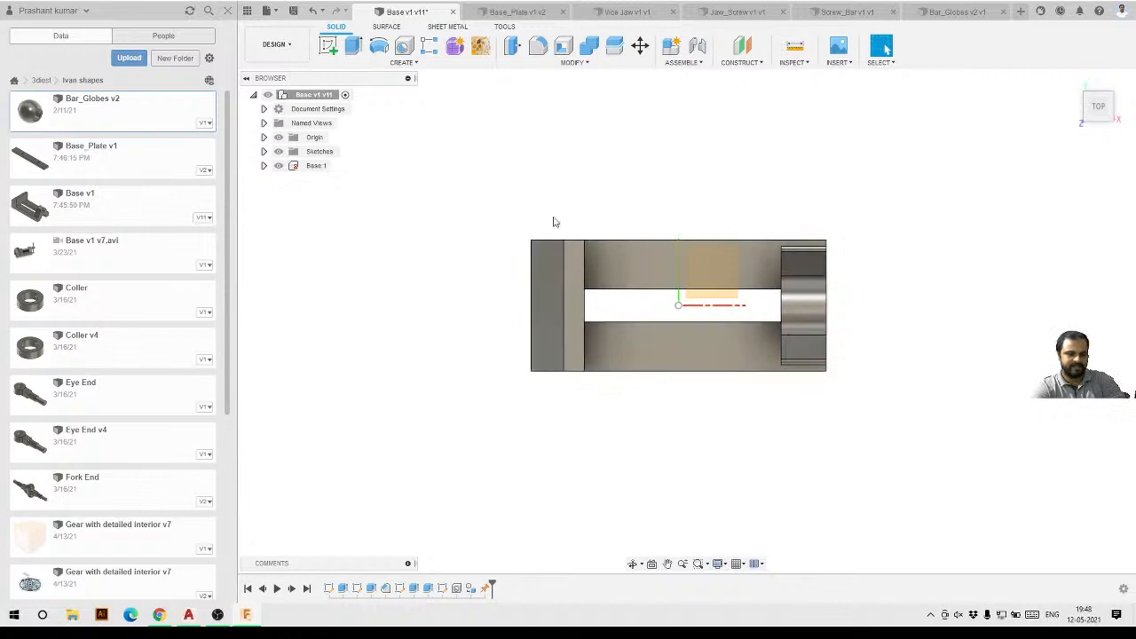
left_click(487, 590)
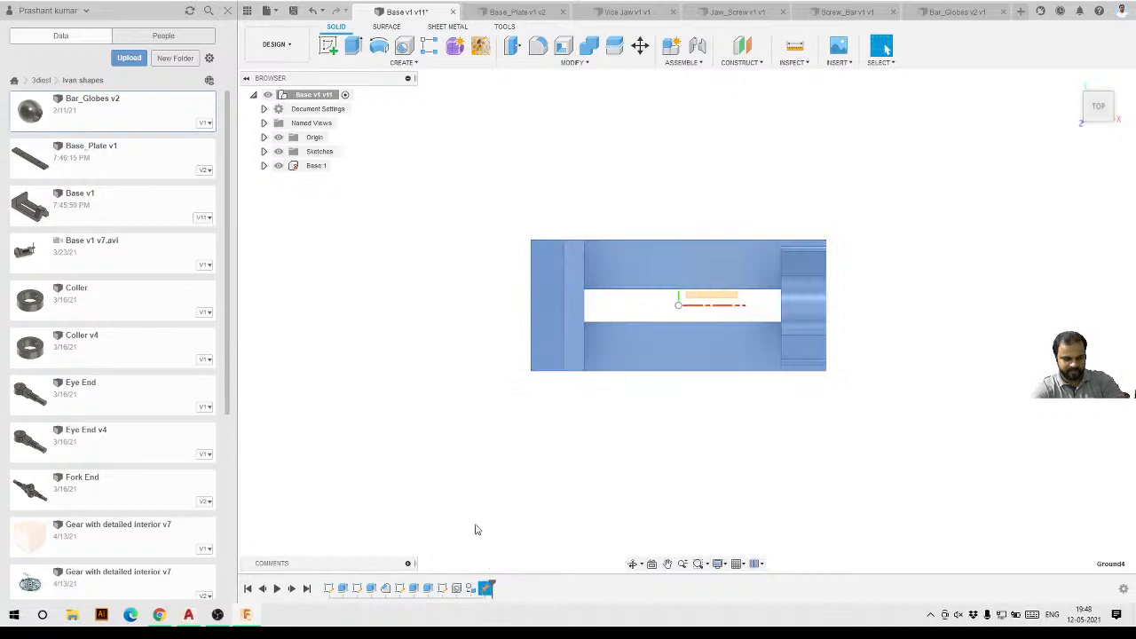
left_click(872, 218)
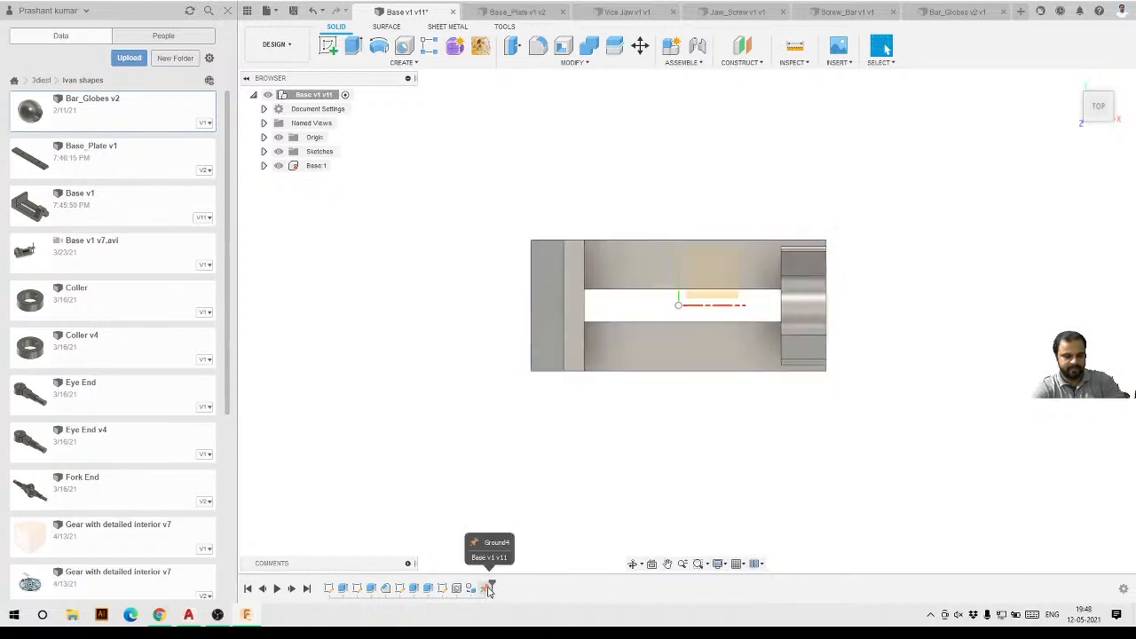
middle_click_drag(581, 472, 484, 580, "shift")
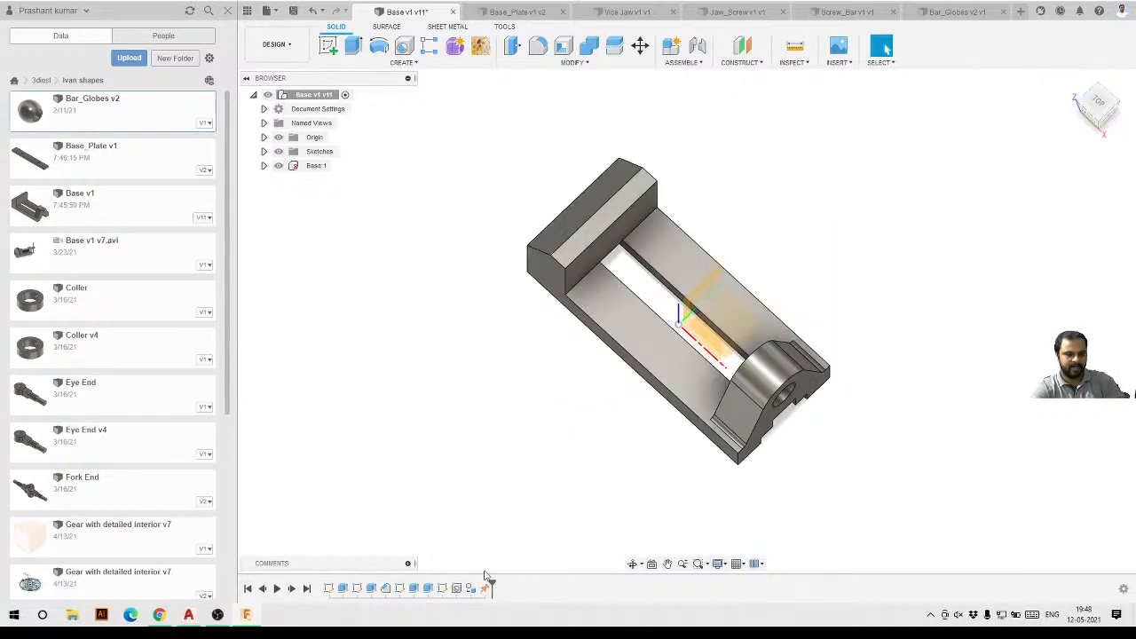
left_click(486, 588)
key("Delete")
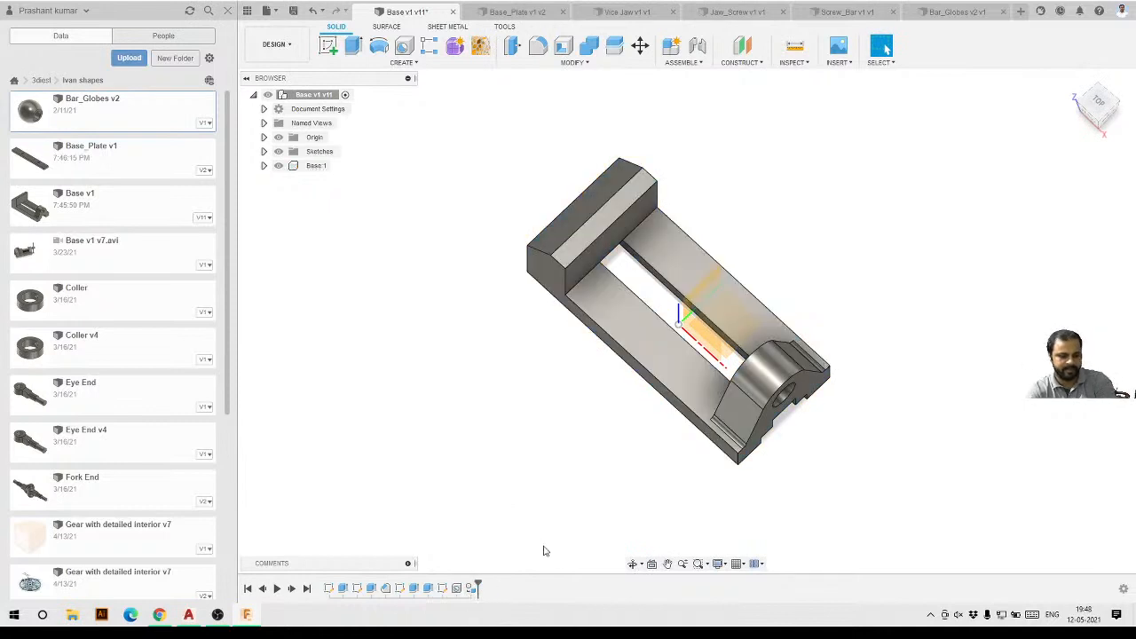
Capture the current component position and ground the Base:1 component.
mouse_move(655, 357)
left_mouse_down()
mouse_move(771, 254)
mouse_move(605, 381)
mouse_move(740, 333)
mouse_move(657, 373)
mouse_move(757, 320)
mouse_move(649, 349)
left_mouse_up()
middle_click_drag(649, 349, 591, 406, "shift")
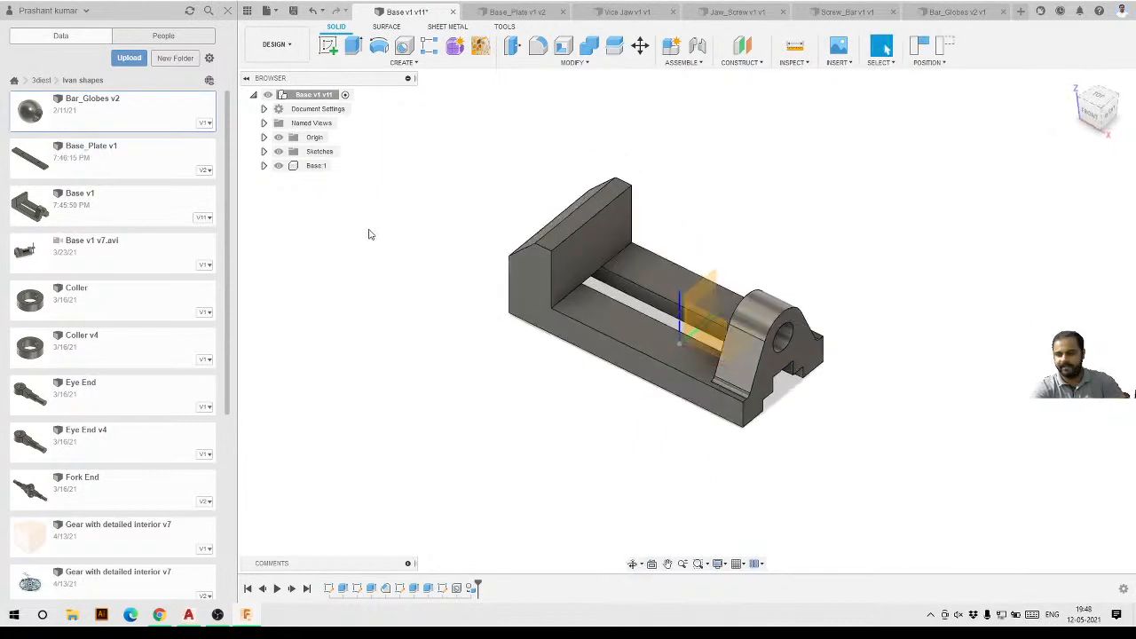
right_click(316, 165)
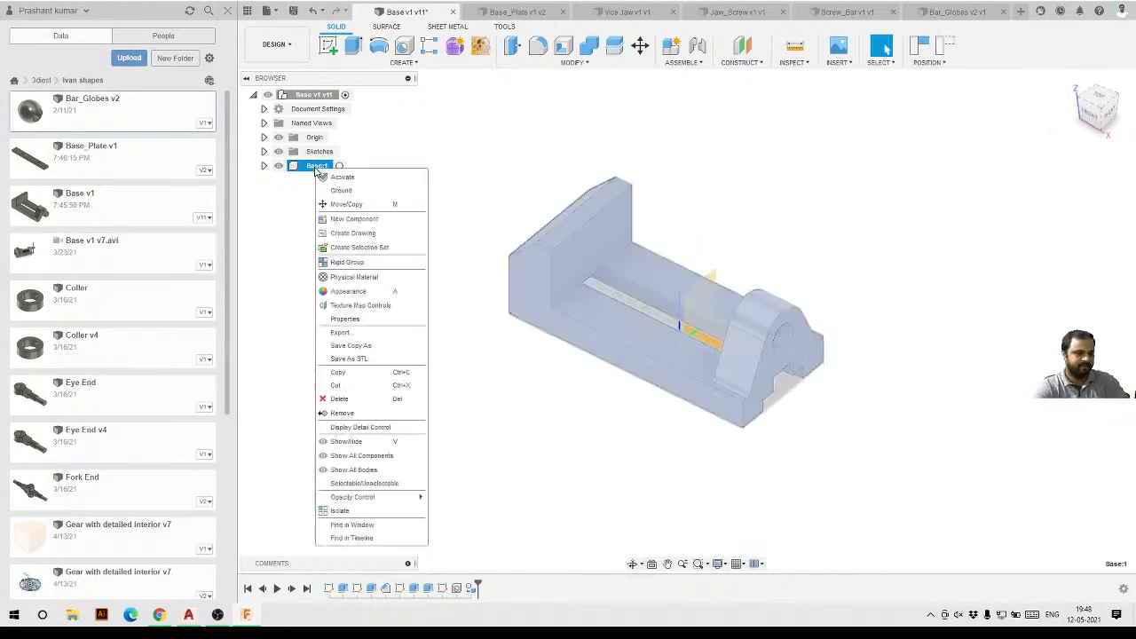
left_click(342, 191)
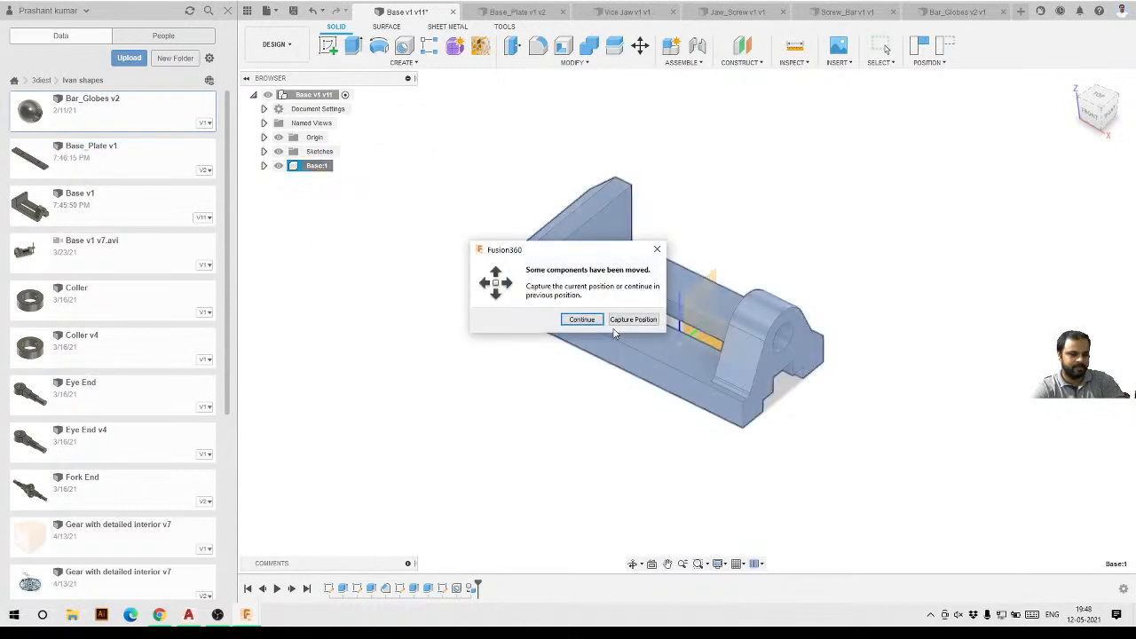
left_click(638, 318)
left_click(941, 59)
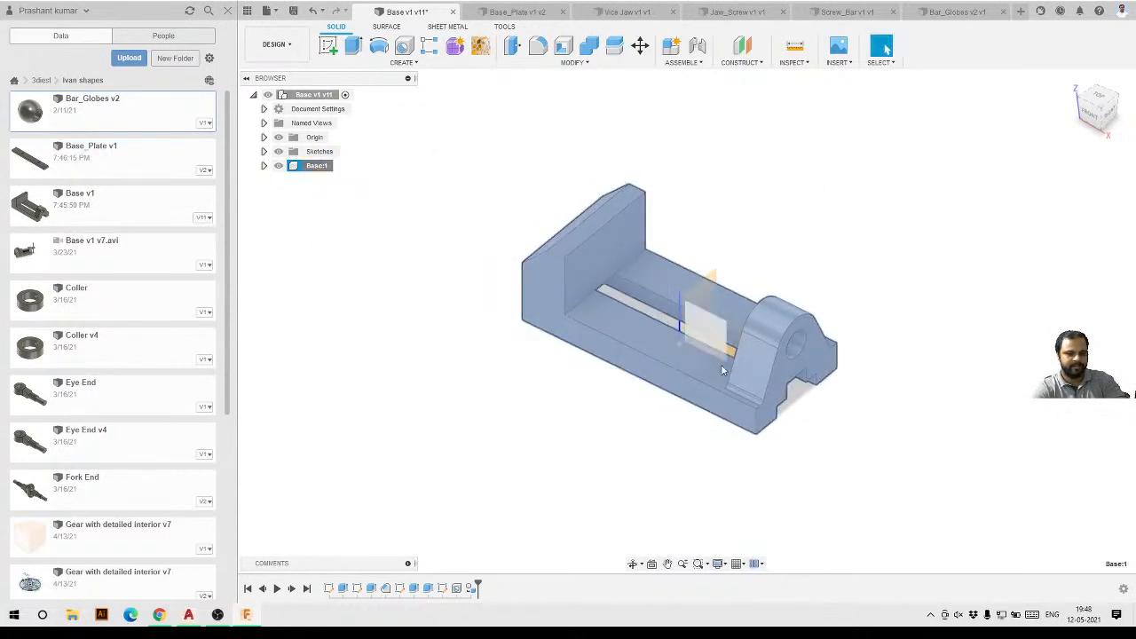
right_click(318, 168)
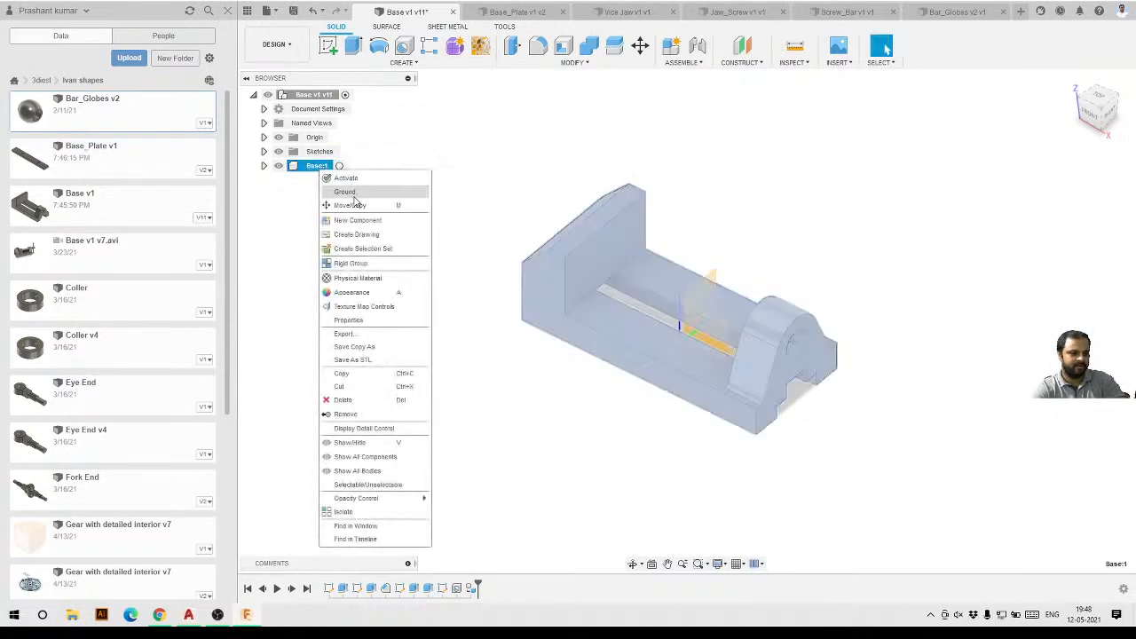
left_click(353, 197)
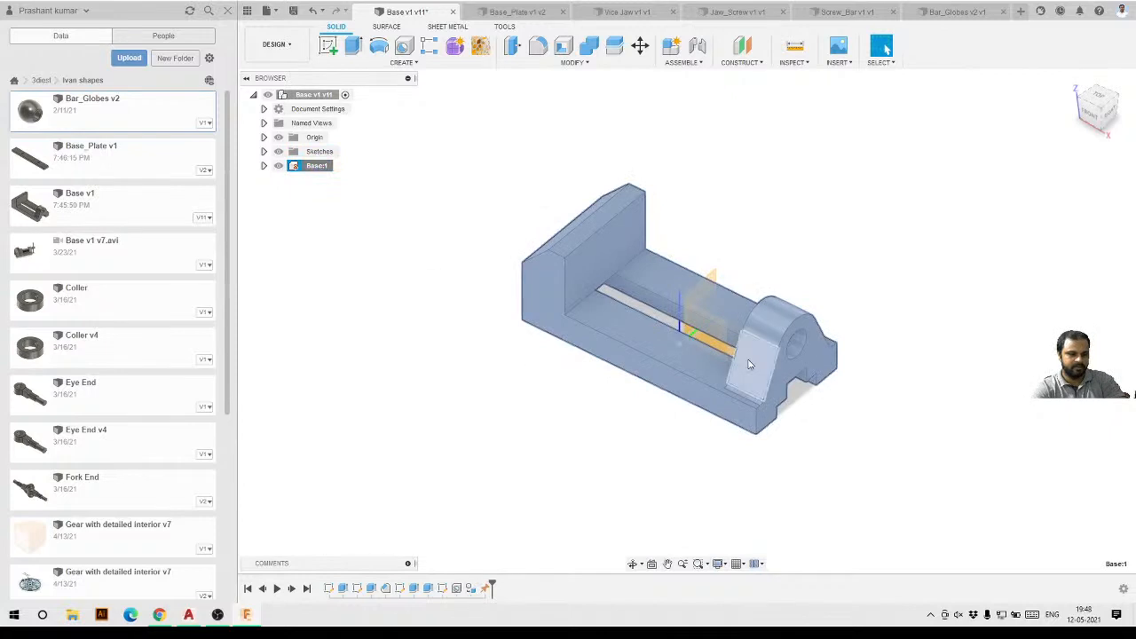
Inspect the Vice Jaw design, then return to the Base design.
left_click(680, 416)
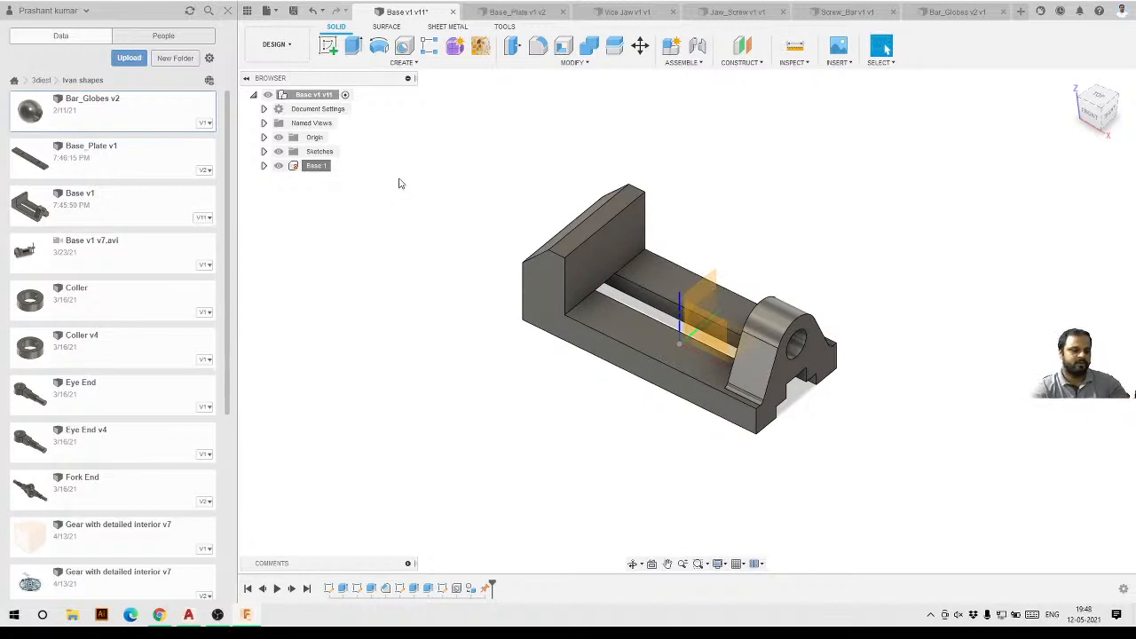
left_click(635, 12)
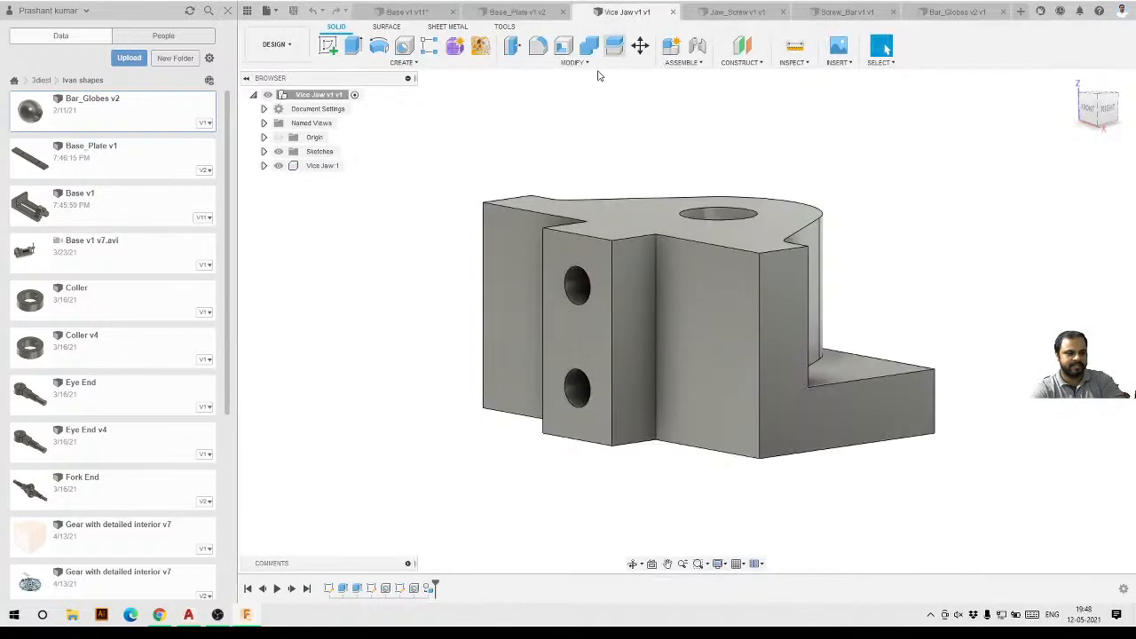
middle_click_drag(654, 247, 581, 165, "shift")
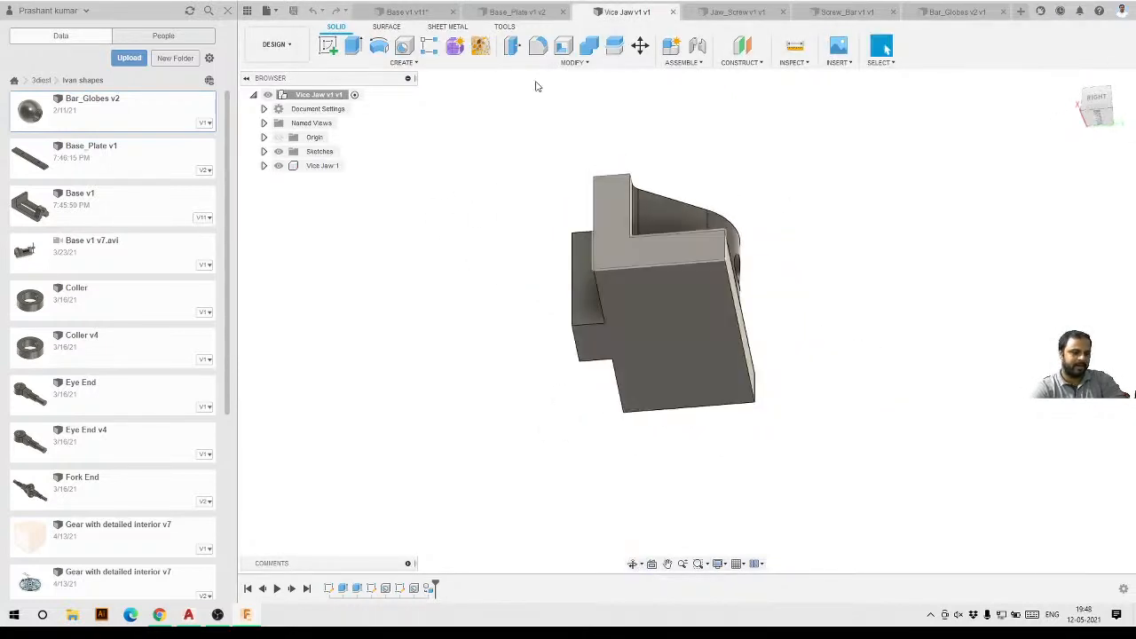
left_click(414, 14)
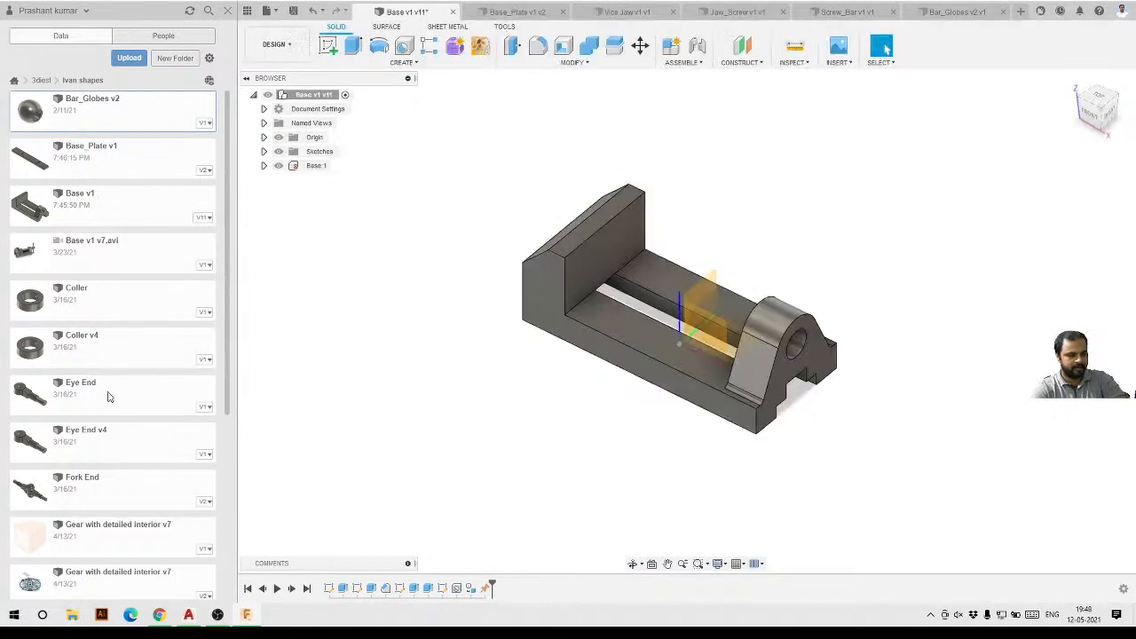
Close the Base_Plate, Vice Jaw, Jaw_Screw, Screw_Bar and Bar_Globes design tabs, keeping only the Base design open.
scroll(108, 397, "down", 5)
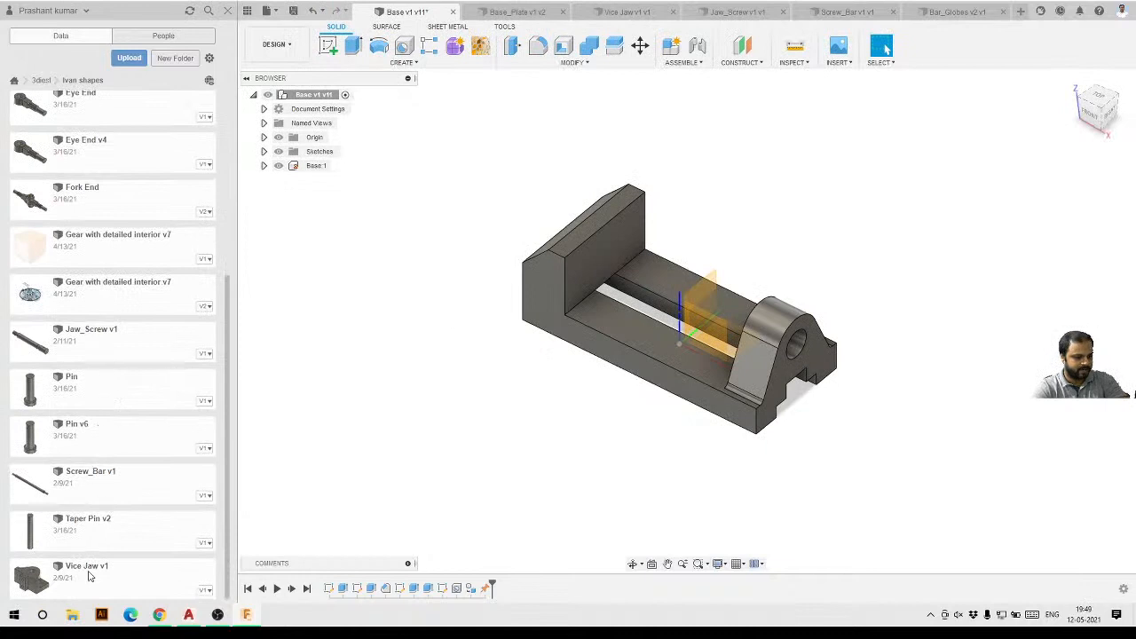
left_click(88, 577)
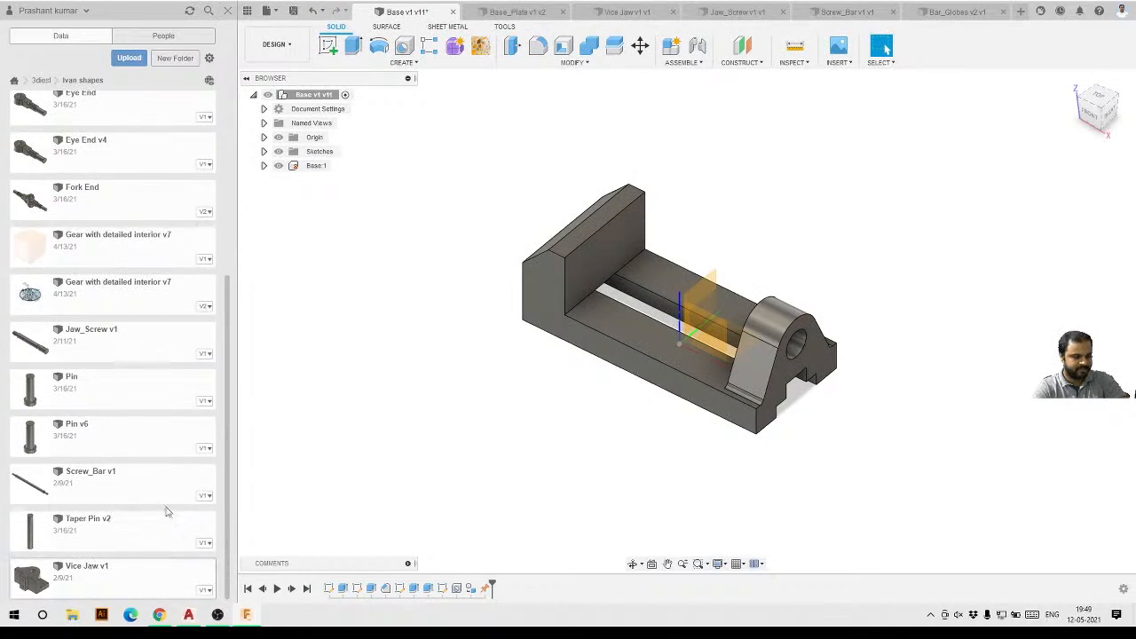
left_click(563, 12)
left_click(607, 11)
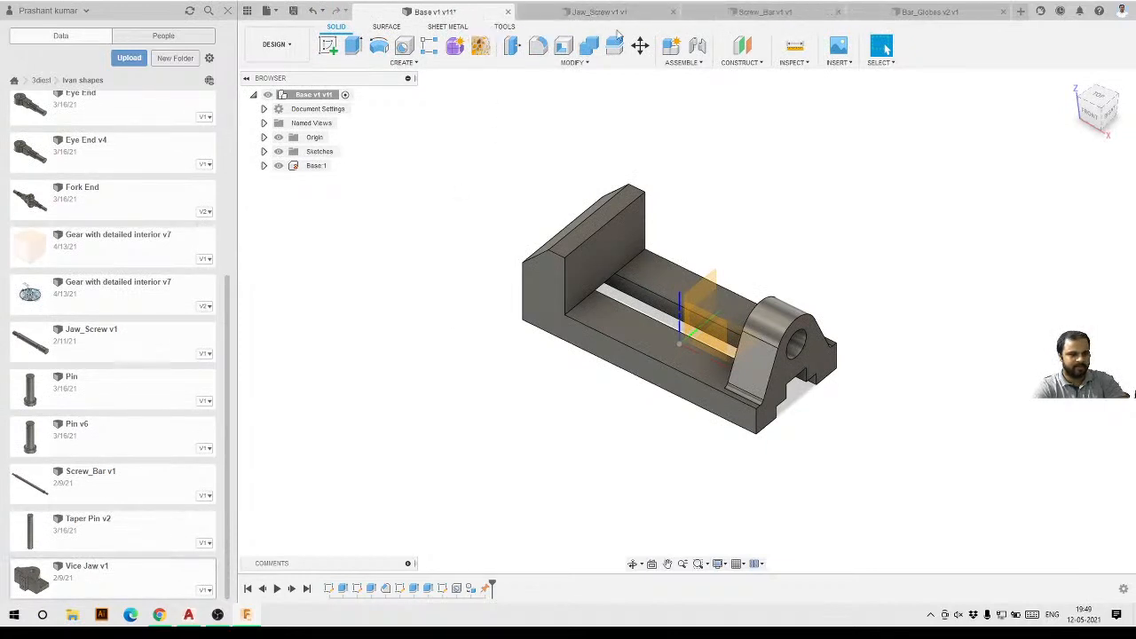
left_click(675, 11)
left_click(784, 12)
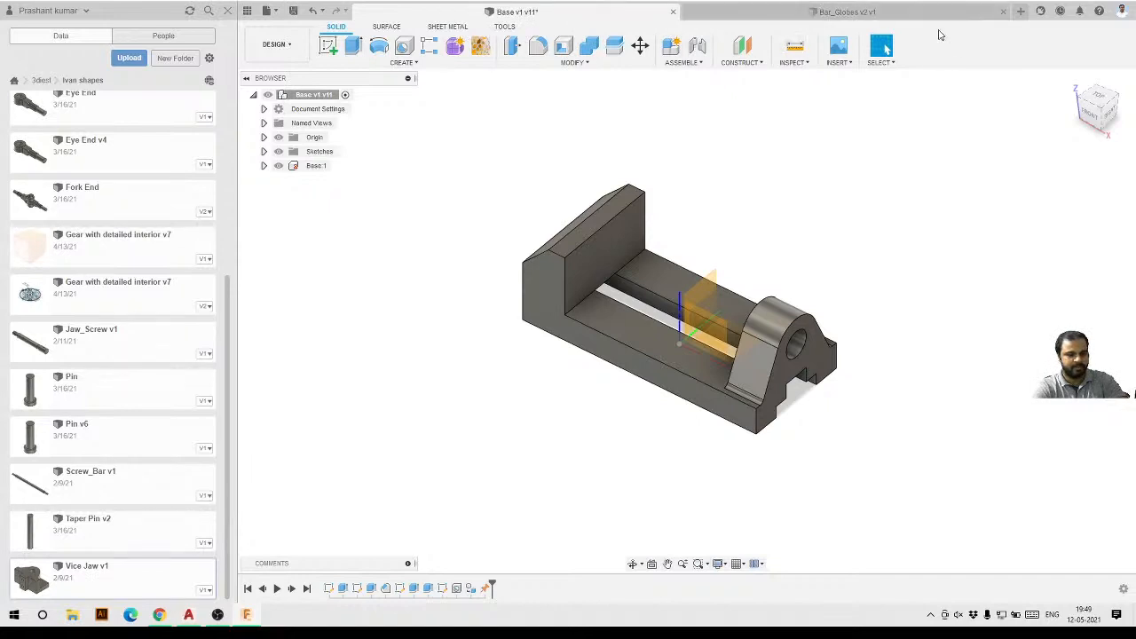
left_click(1003, 11)
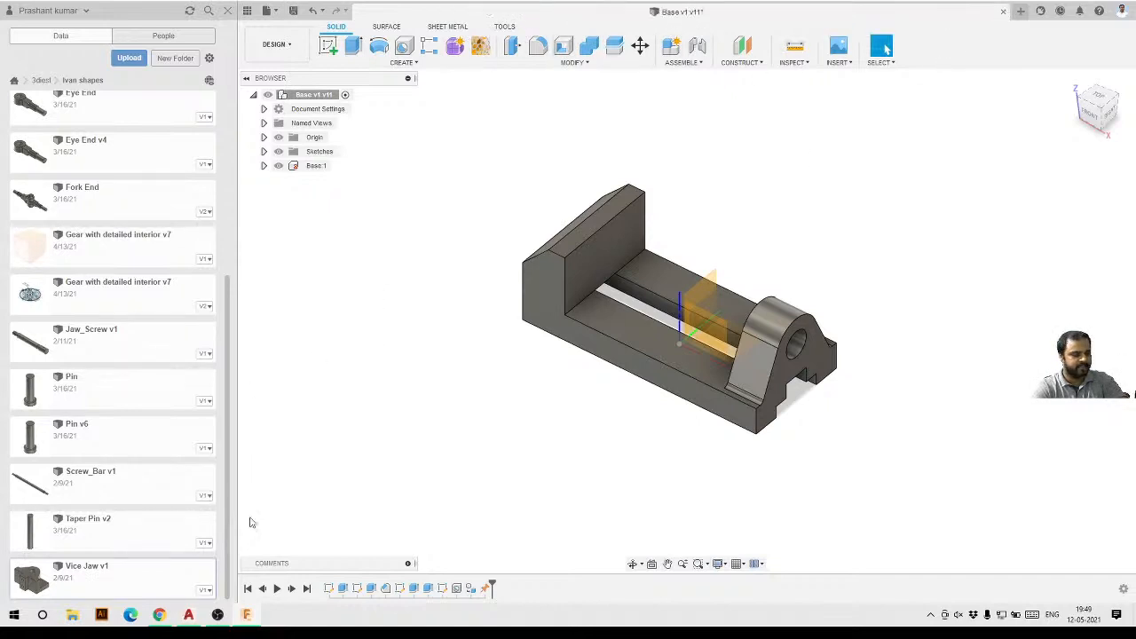
Insert Vice Jaw v1 from the data panel into the current Base design.
right_click(96, 581)
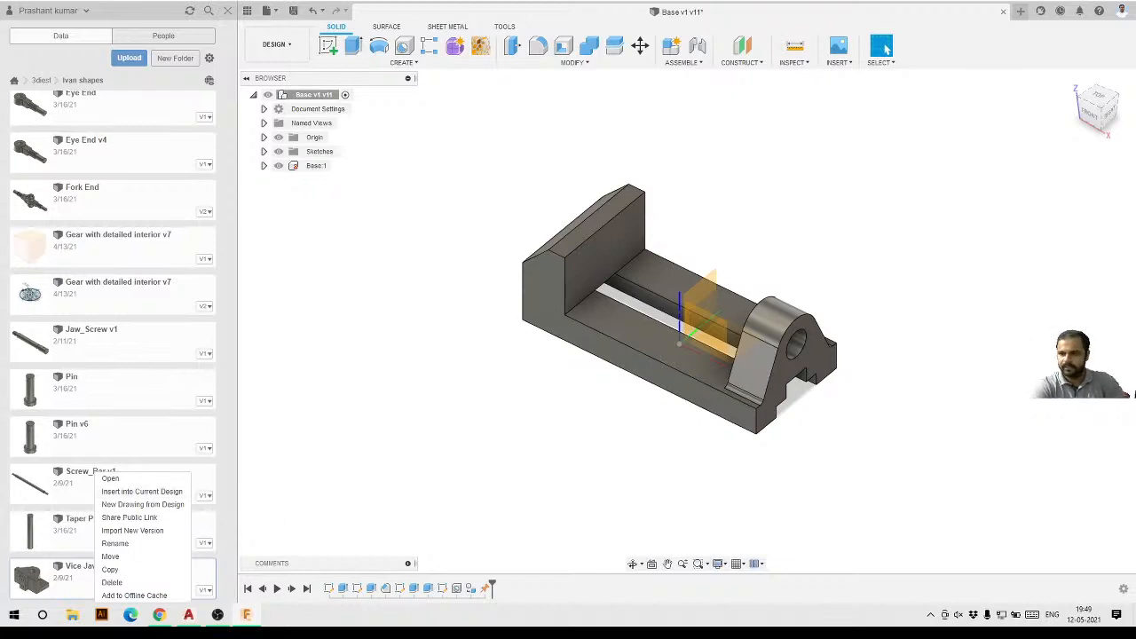
key("alt+Tab")
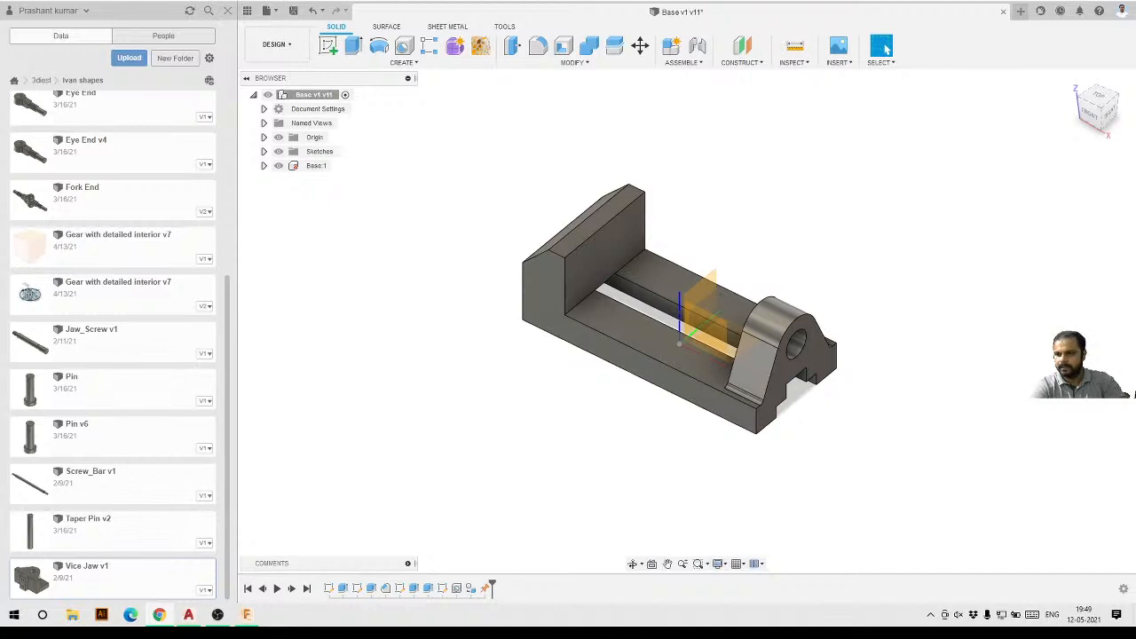
right_click(108, 564)
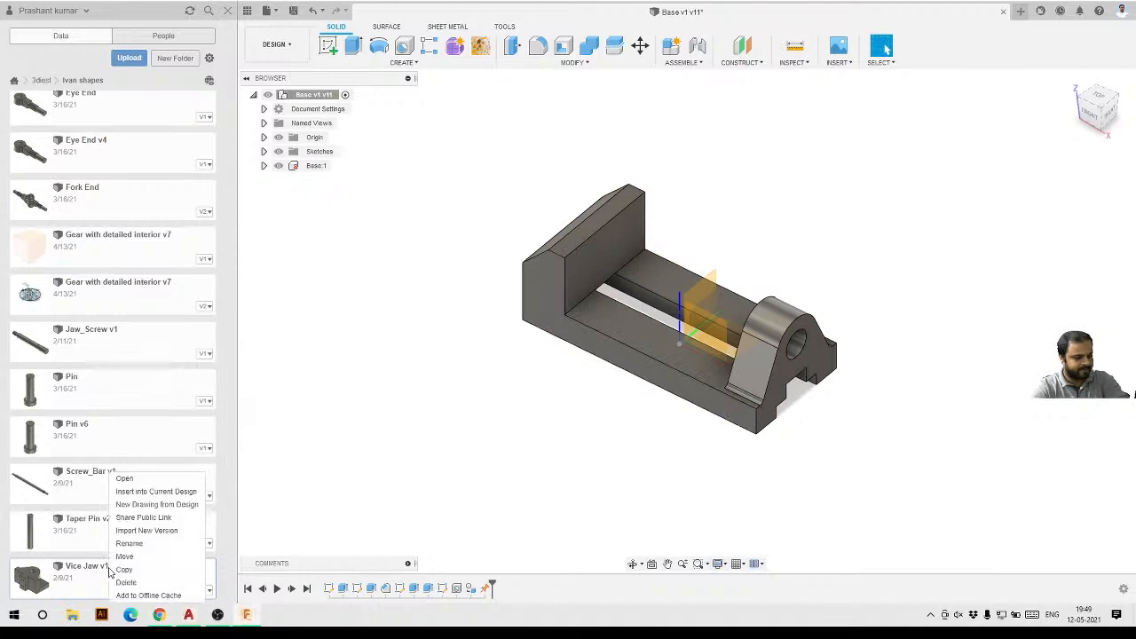
left_click(140, 493)
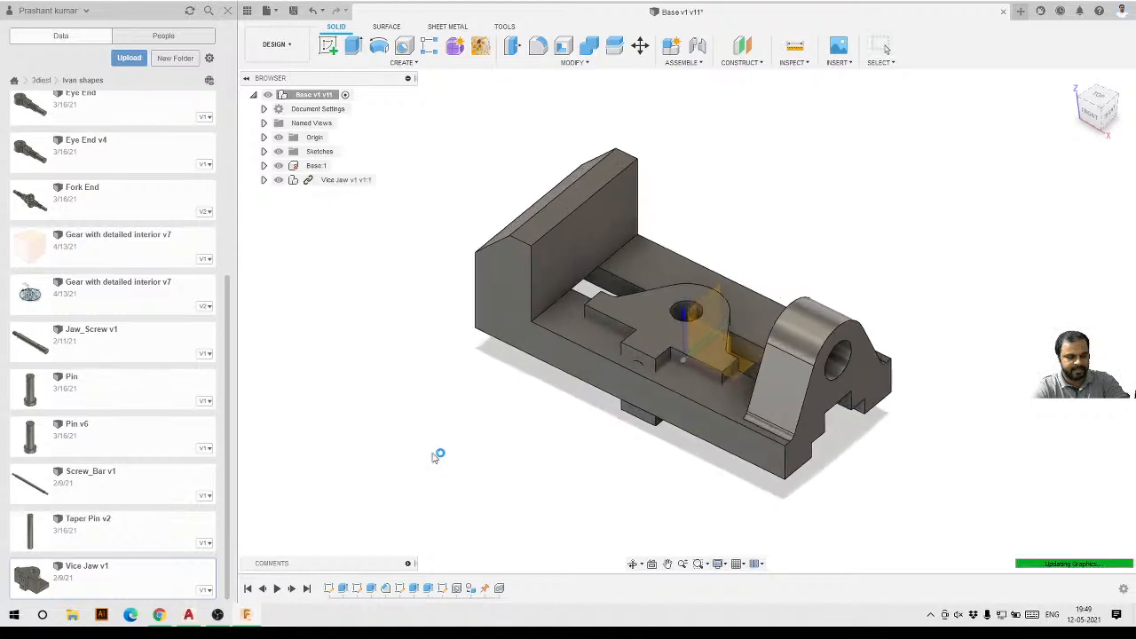
scroll(689, 377, "up", 2)
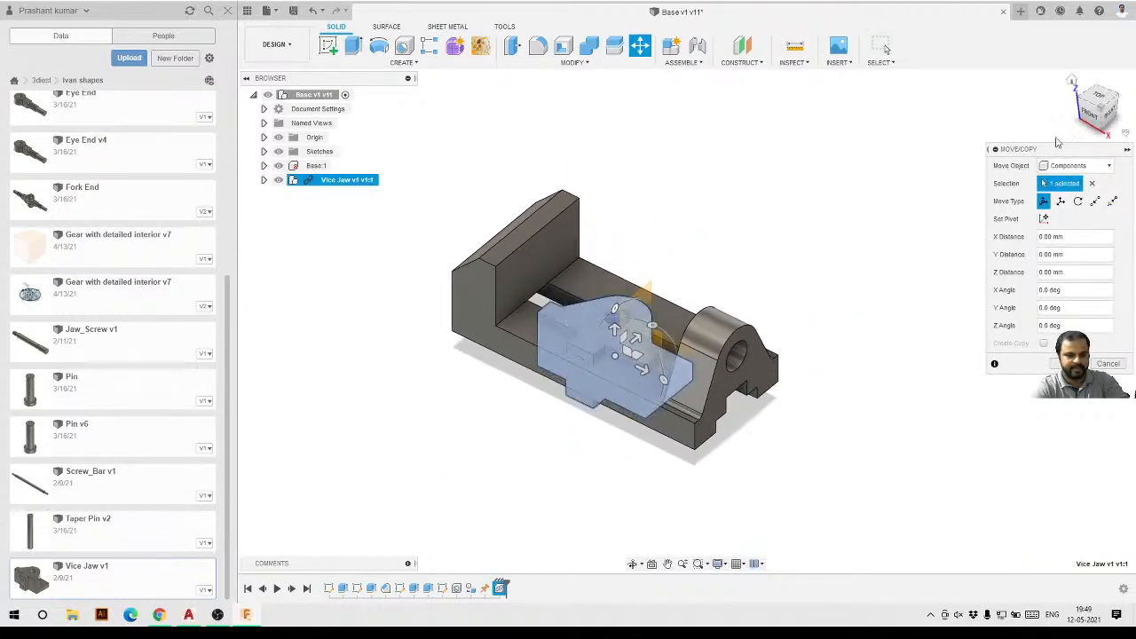
Move the inserted jaw 55 mm up and rotate it 90° about the X and Y axes, then confirm.
mouse_move(601, 471)
middle_mouse_down("shift")
mouse_move(662, 386)
mouse_move(571, 441)
mouse_move(601, 451)
middle_mouse_up("shift")
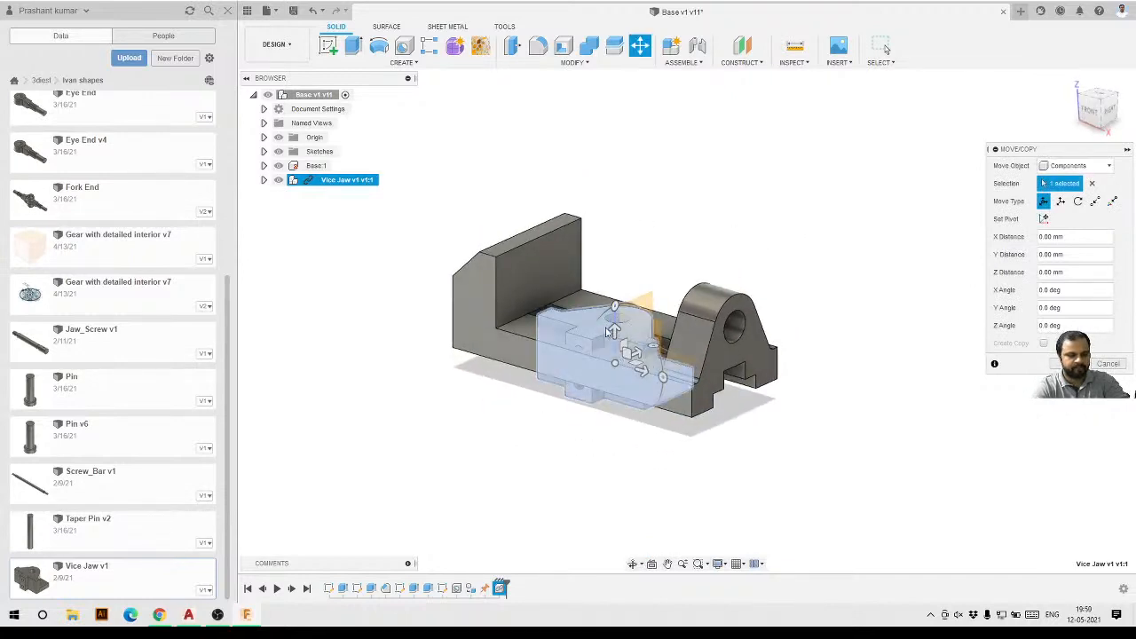
left_click_drag(618, 334, 711, 151)
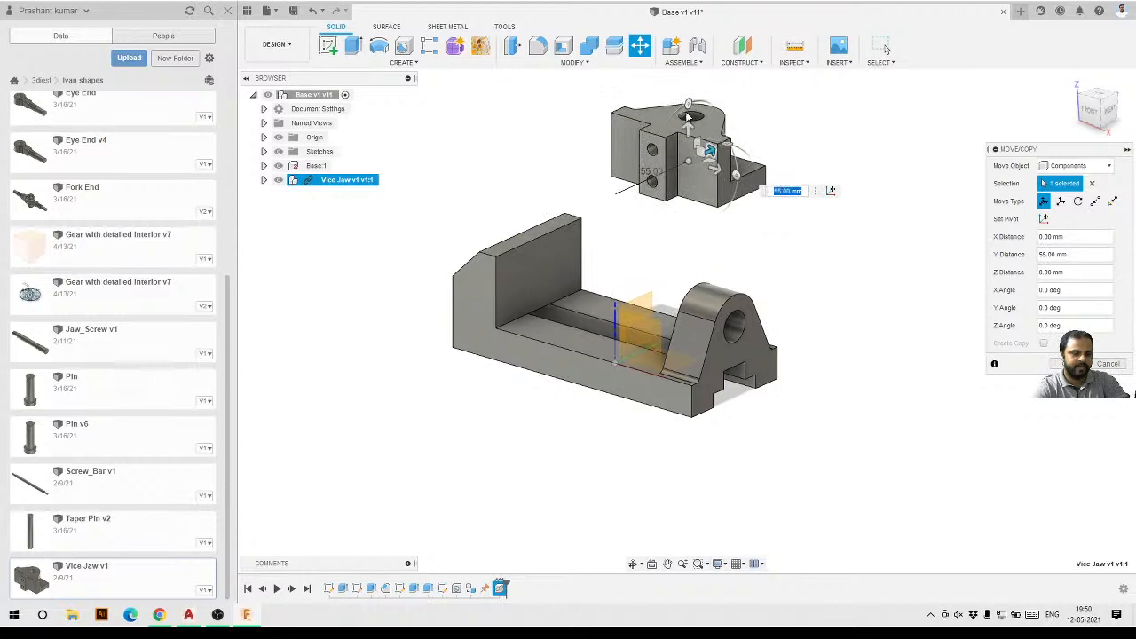
left_click_drag(724, 160, 650, 178)
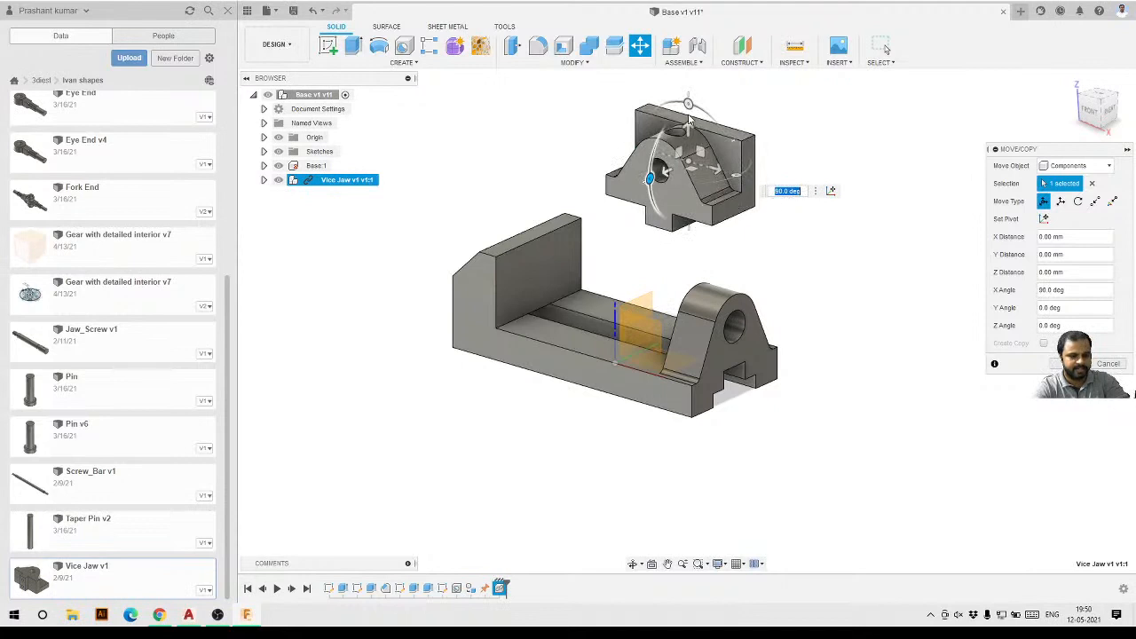
left_click_drag(737, 175, 836, 92)
middle_click_drag(689, 288, 625, 336, "shift")
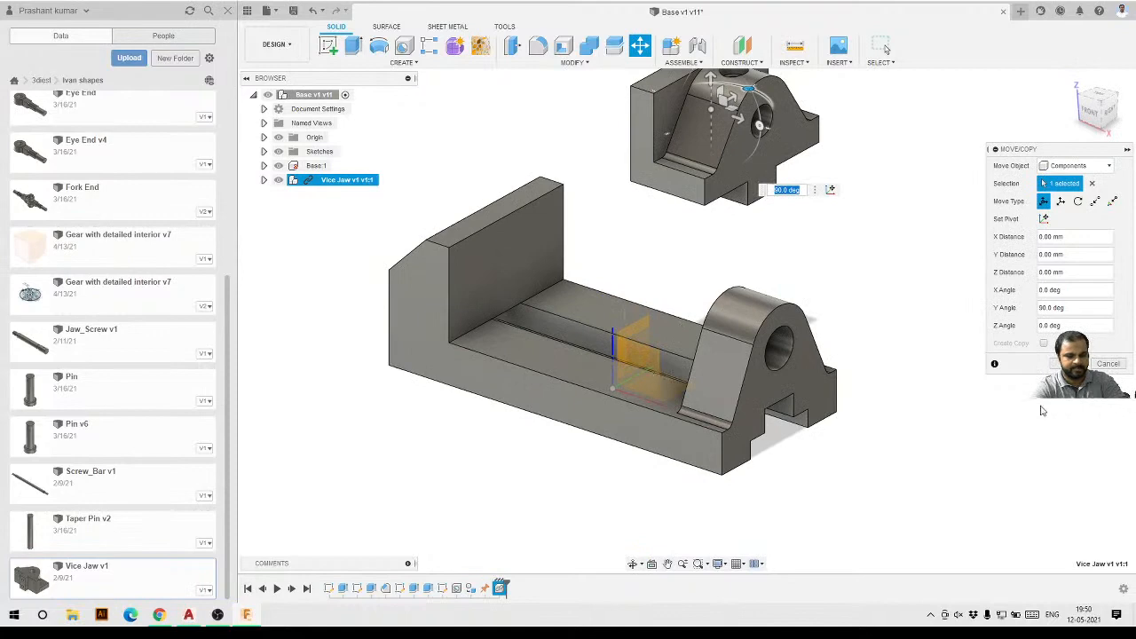
left_click(1057, 364)
Hide the Origin in the browser.
scroll(733, 344, "down", 2)
scroll(716, 342, "up", 1)
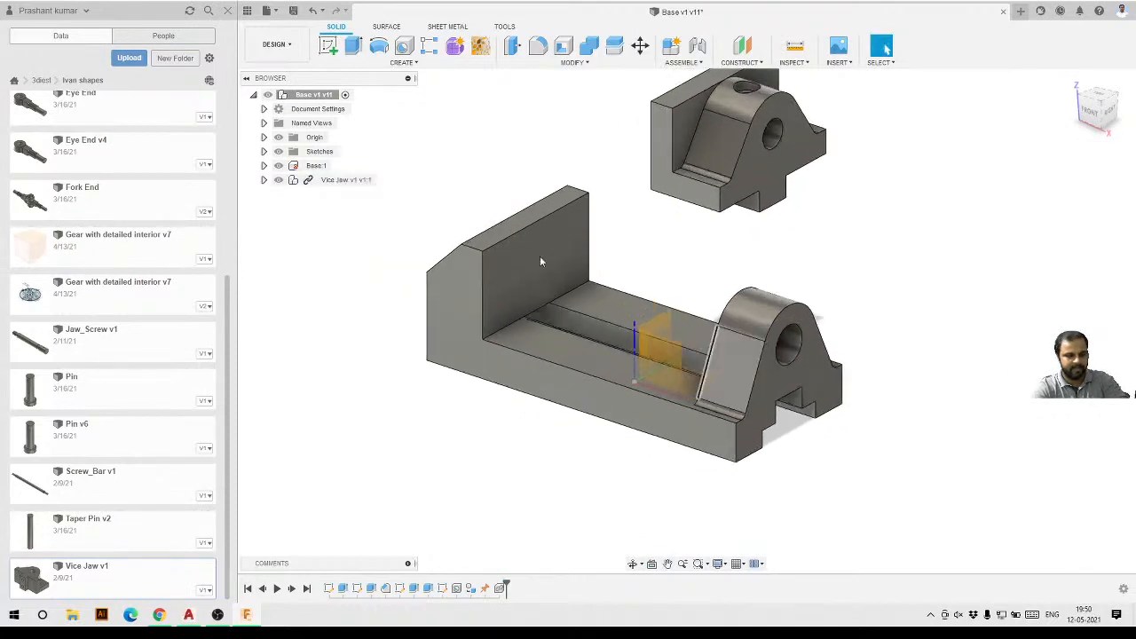
left_click(277, 138)
middle_click_drag(671, 254, 854, 215, "shift")
left_click_drag(754, 191, 786, 213)
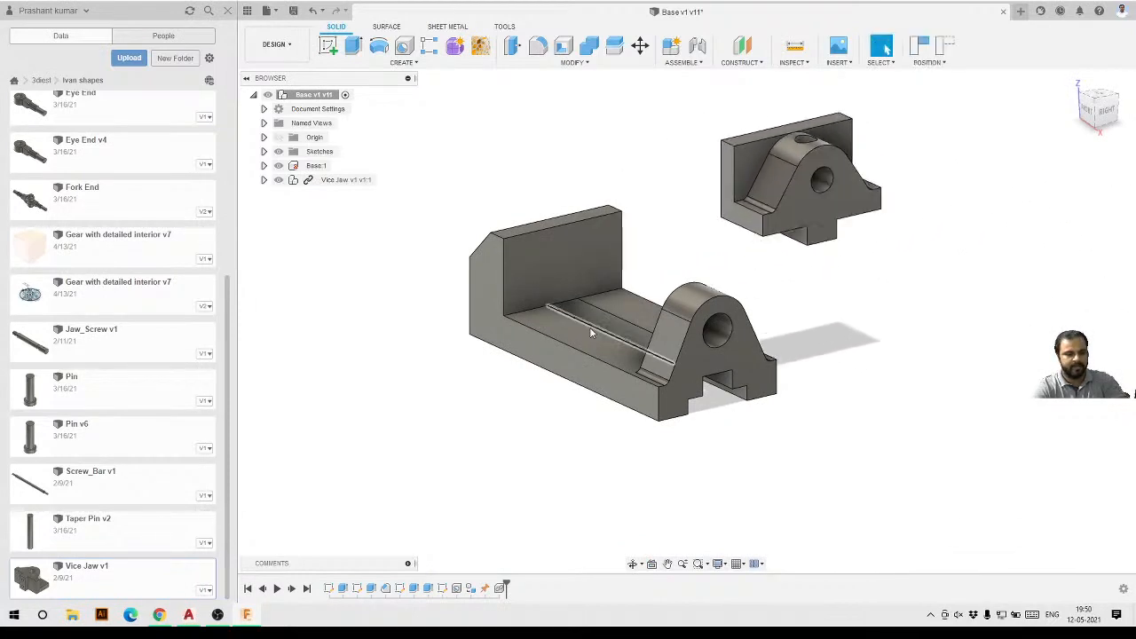
middle_click_drag(590, 328, 624, 335, "shift")
middle_click_drag(695, 241, 753, 228, "shift")
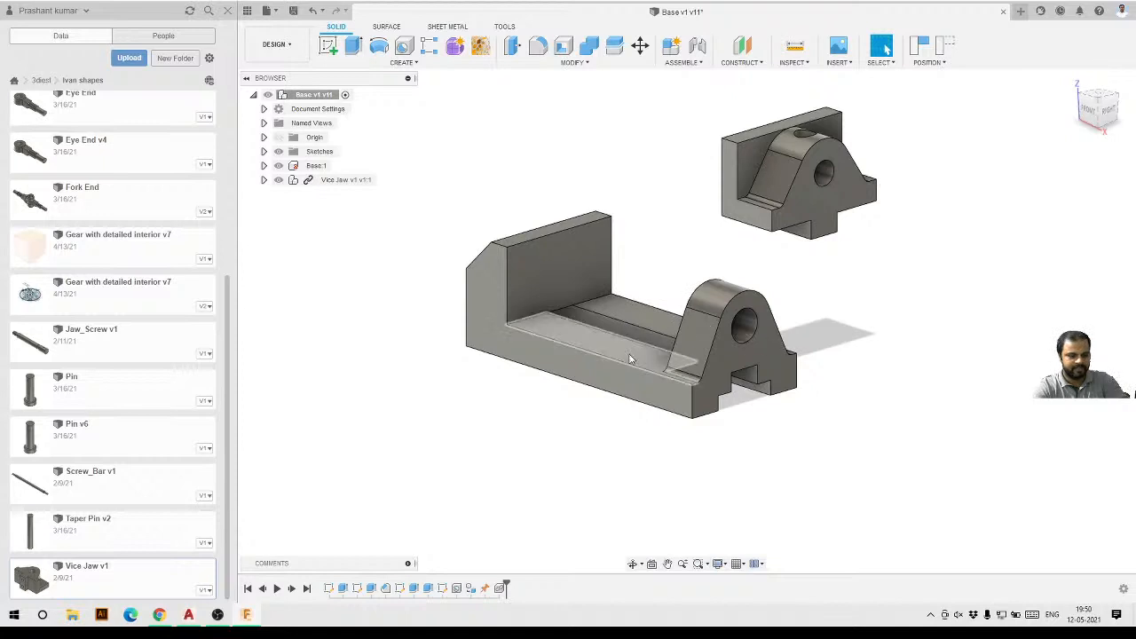
left_click_drag(791, 287, 573, 417)
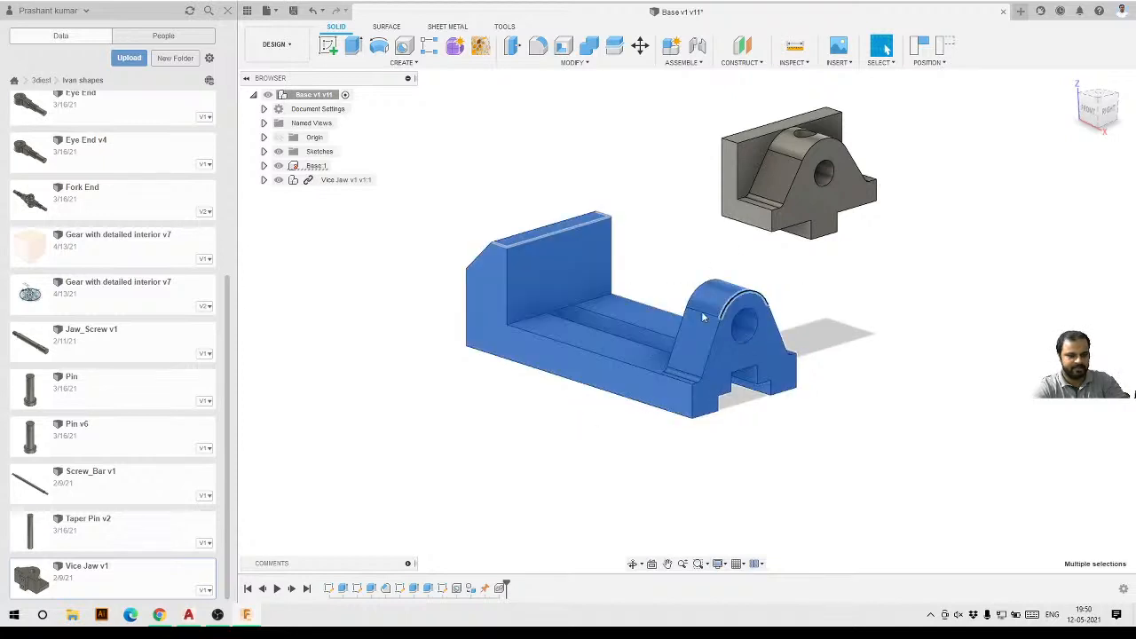
key("Escape")
Try dragging the Vice Jaw component down onto the base between its uprights and back up.
left_click(827, 194)
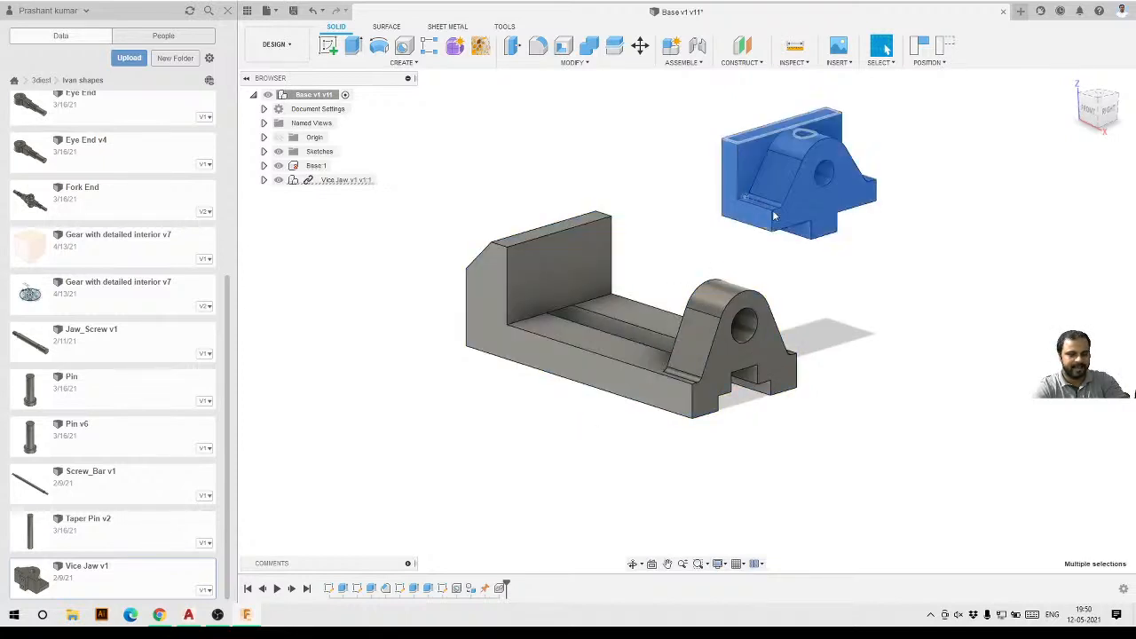
left_click_drag(828, 197, 655, 321)
middle_click_drag(744, 312, 635, 357, "shift")
left_click_drag(660, 305, 631, 297)
middle_click_drag(592, 394, 631, 355, "shift")
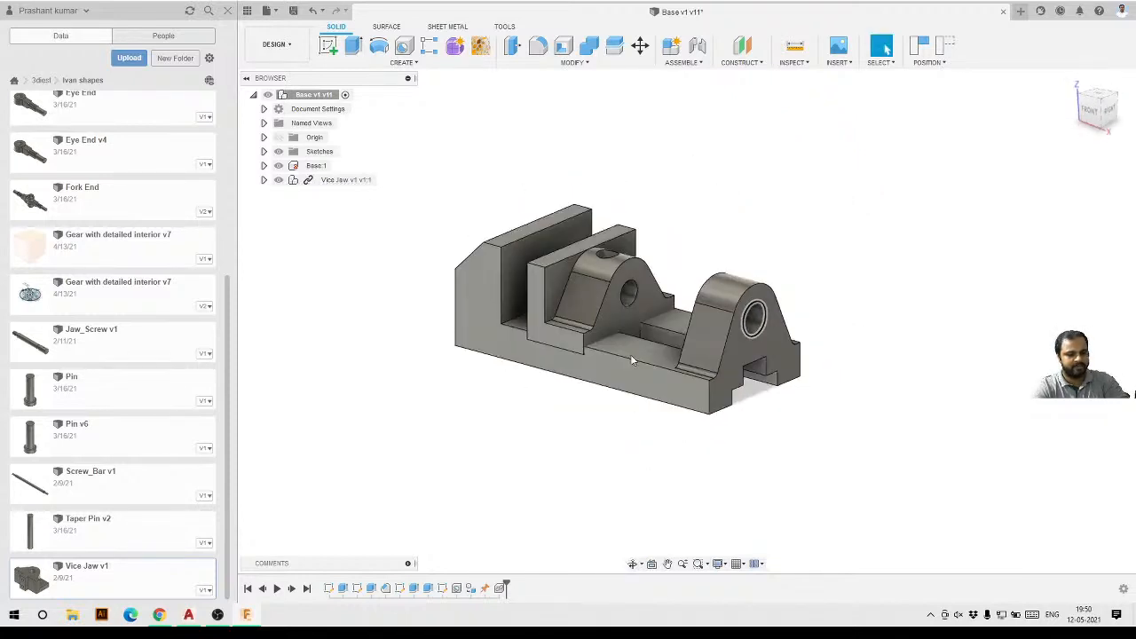
left_click_drag(626, 302, 757, 215)
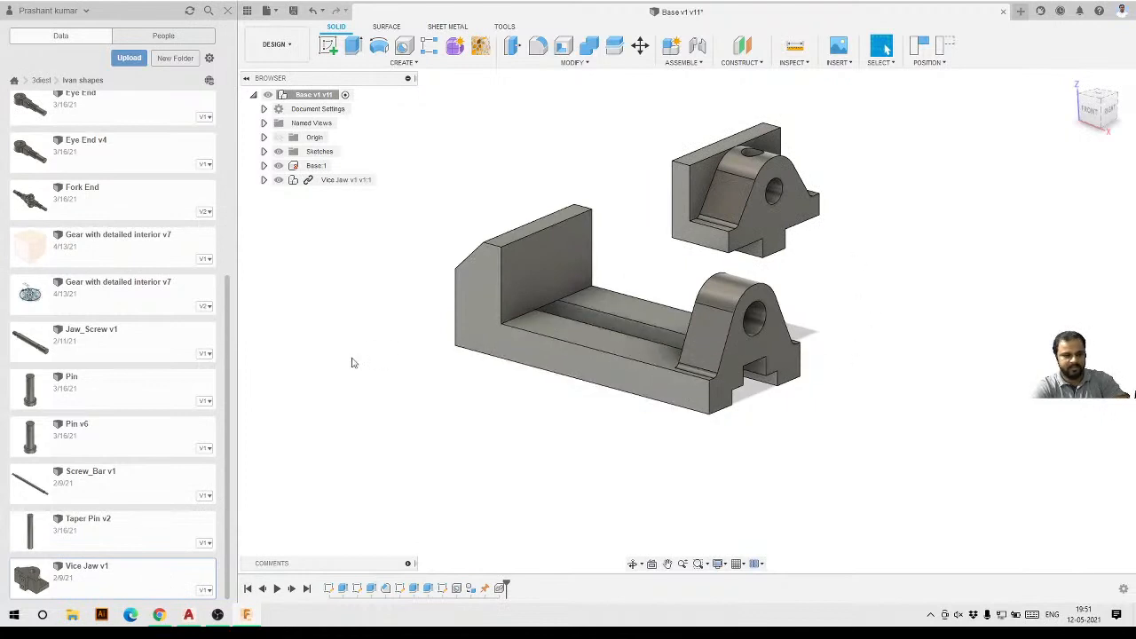
Break the link of the Vice Jaw v1 v1:1 component.
right_click(335, 183)
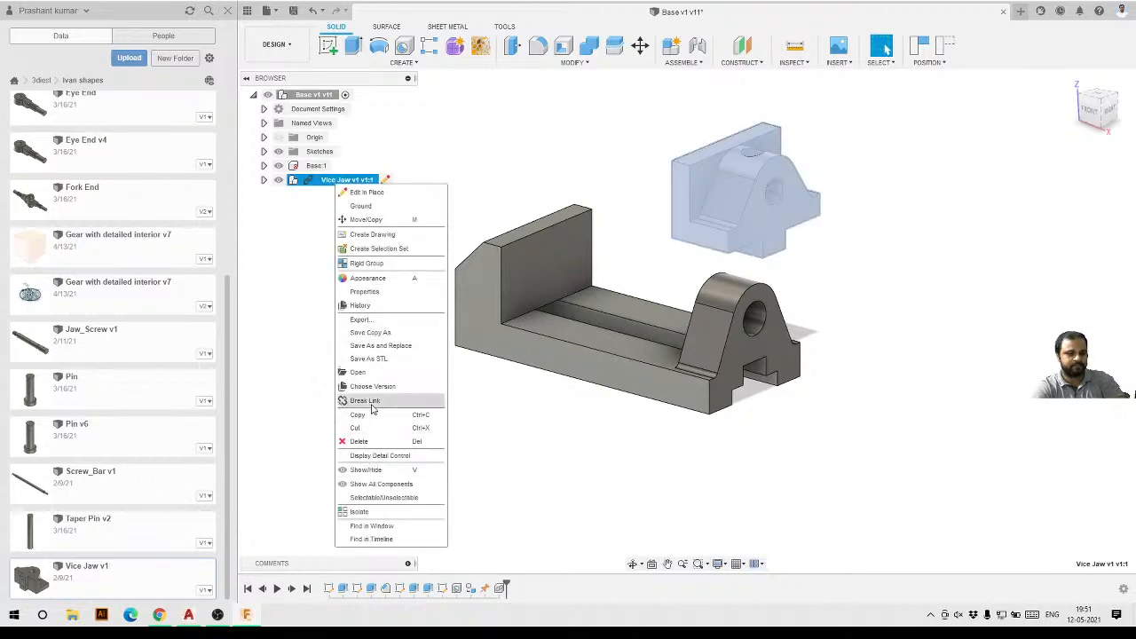
left_click(371, 404)
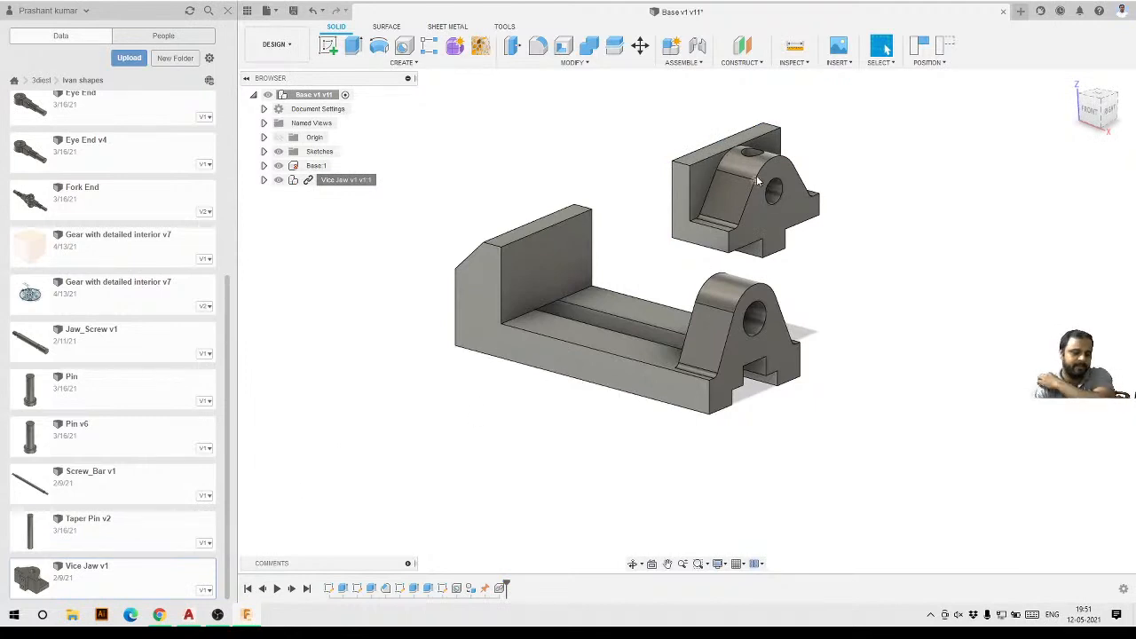
middle_click_drag(714, 207, 768, 229, "shift")
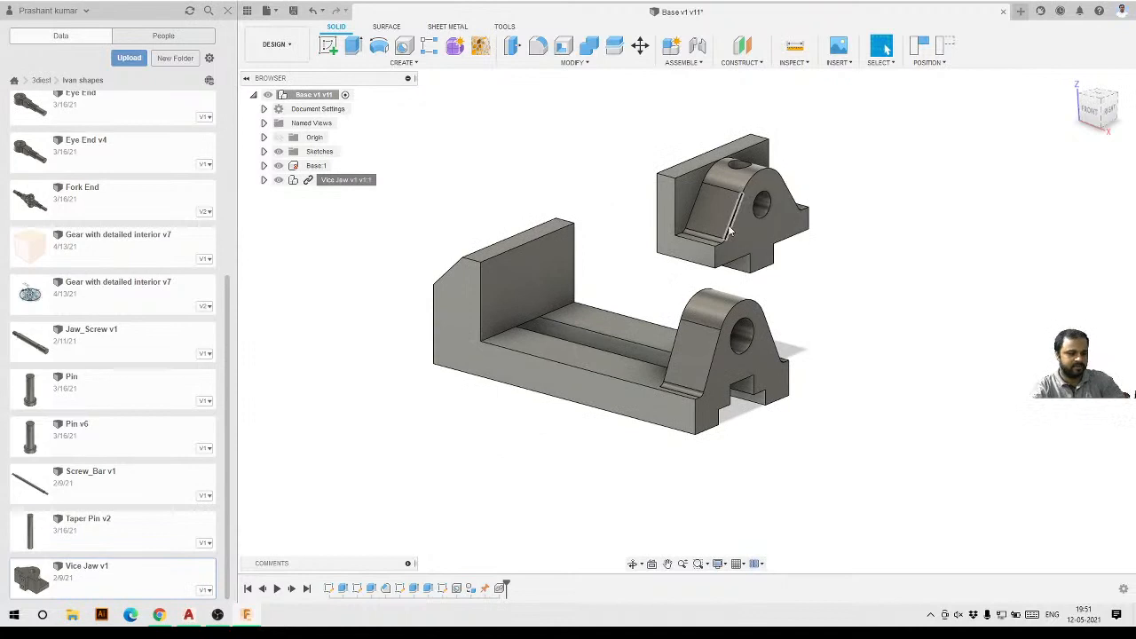
scroll(707, 212, "up", 2)
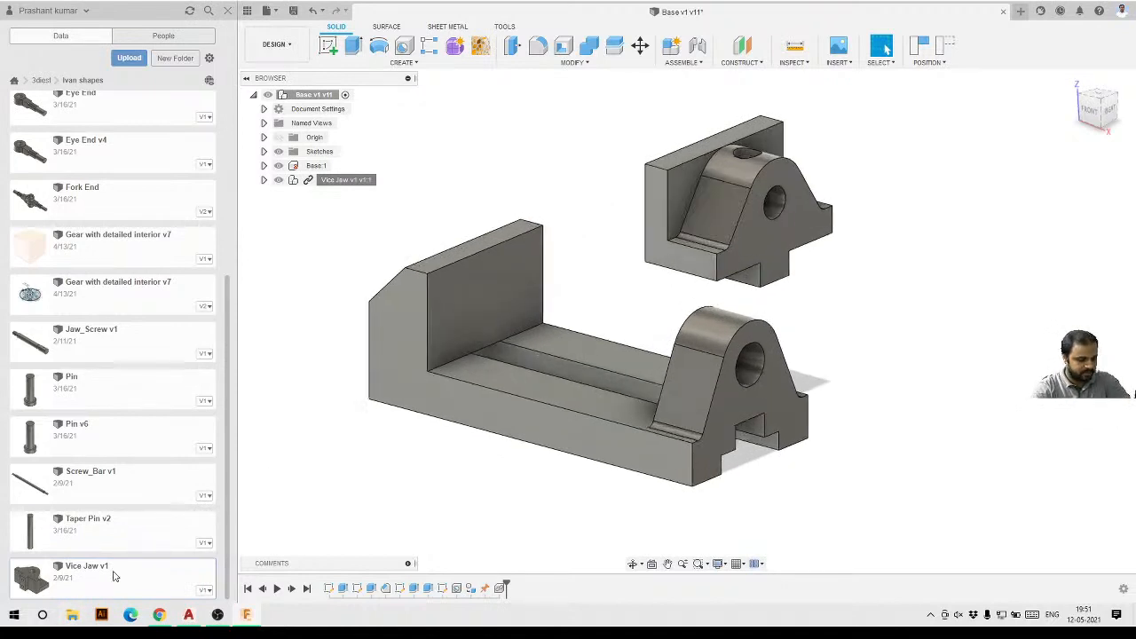
Drag the Vice Jaw component above the base and capture its position.
middle_click_drag(832, 186, 806, 251, "shift")
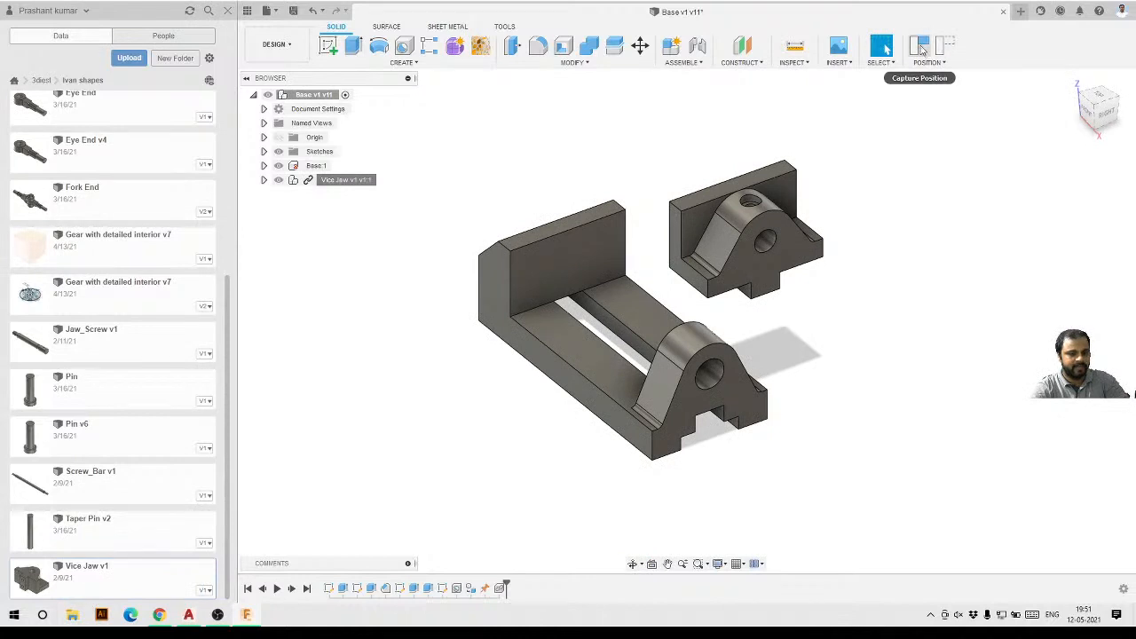
left_click(921, 48)
middle_click_drag(850, 159, 667, 319, "shift")
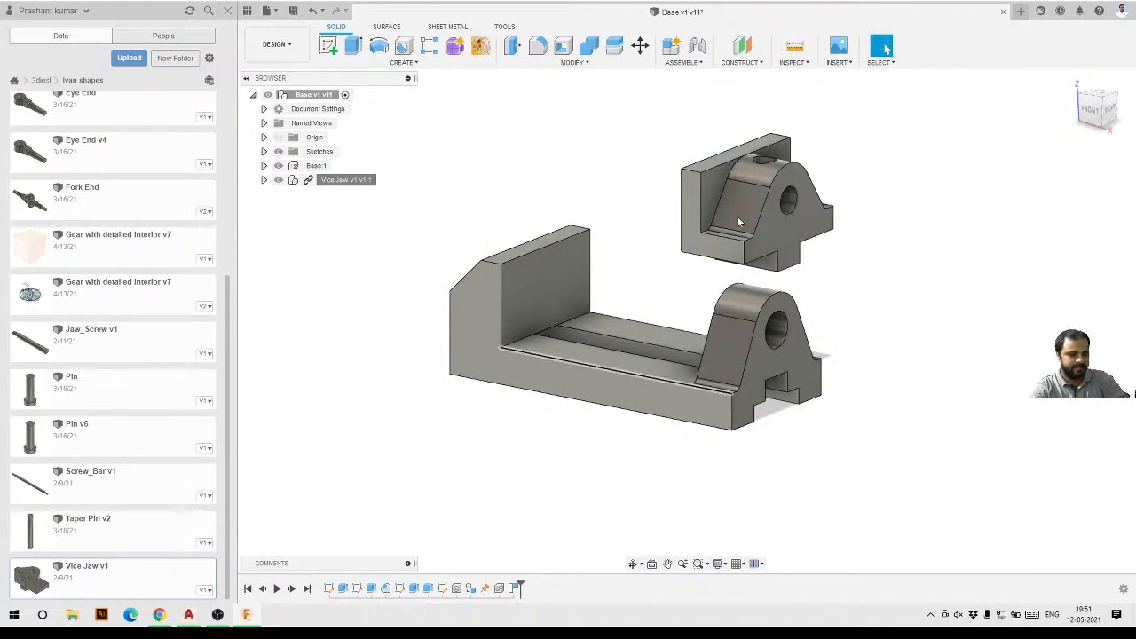
Open the Vice Jaw design from the data panel and inspect the jaw's pin hole in the Base design.
double_click(96, 586)
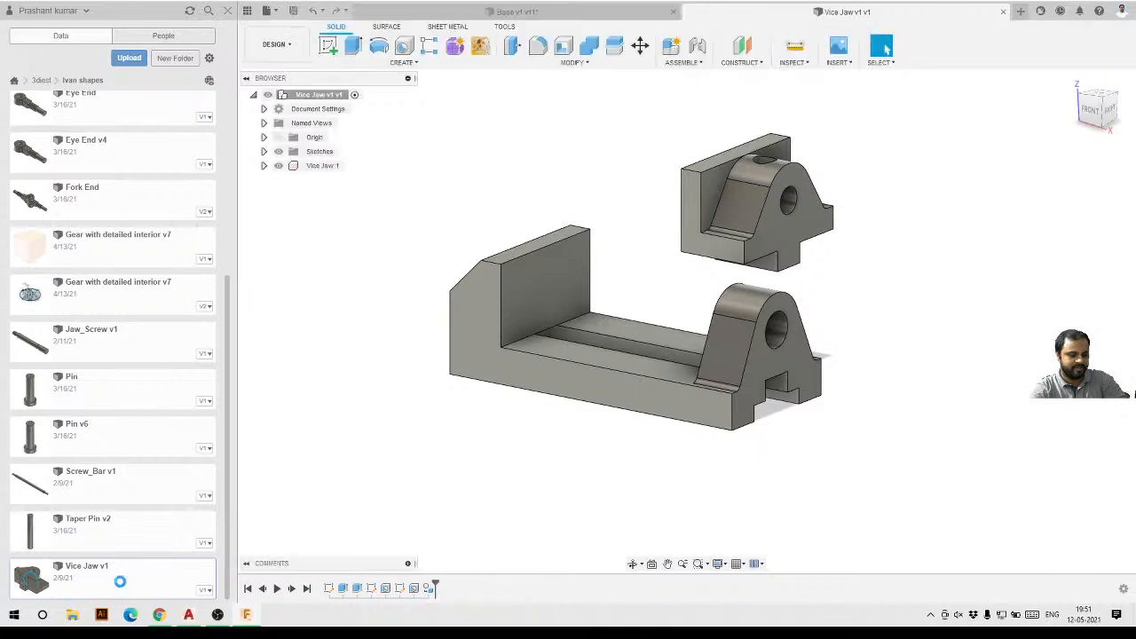
left_click(587, 10)
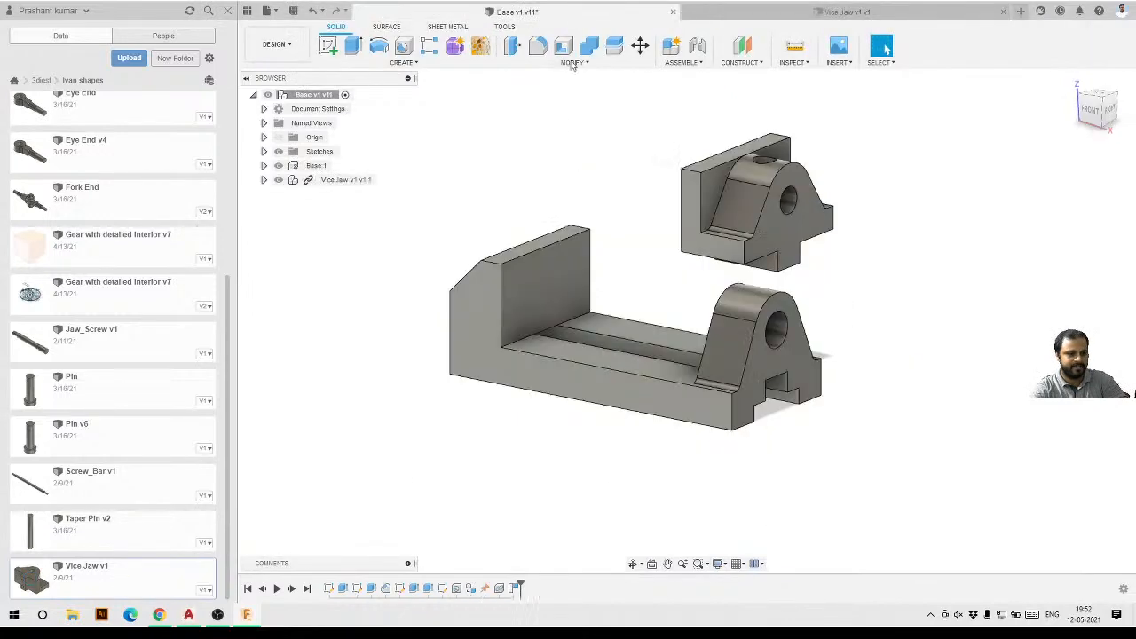
scroll(748, 197, "up", 4)
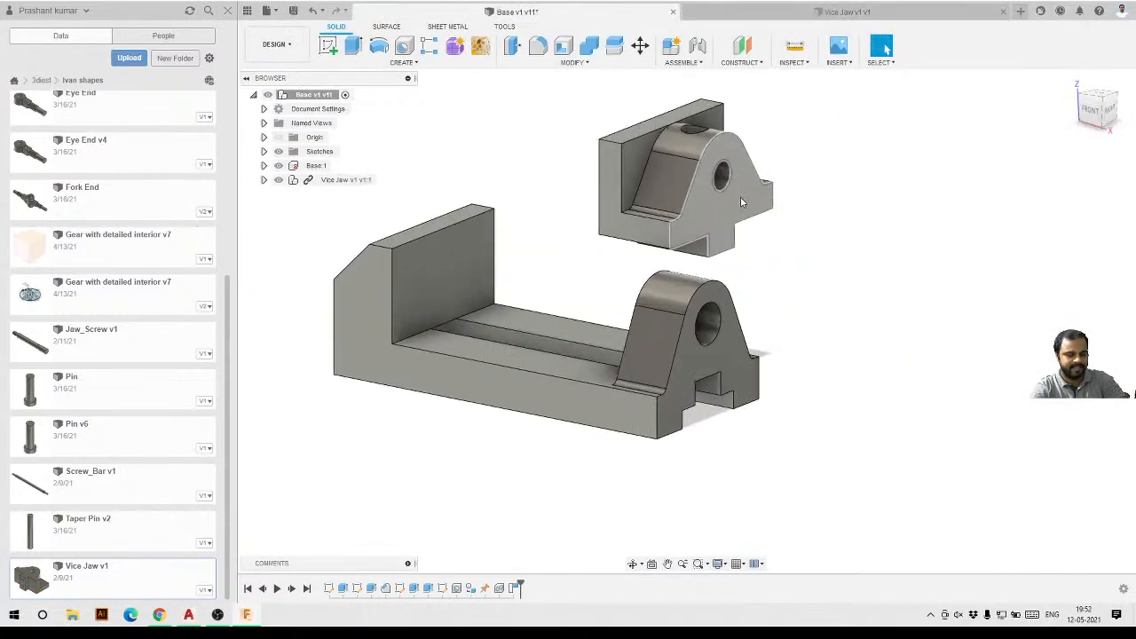
middle_click_drag(746, 199, 790, 277, "shift")
scroll(790, 277, "down", 3)
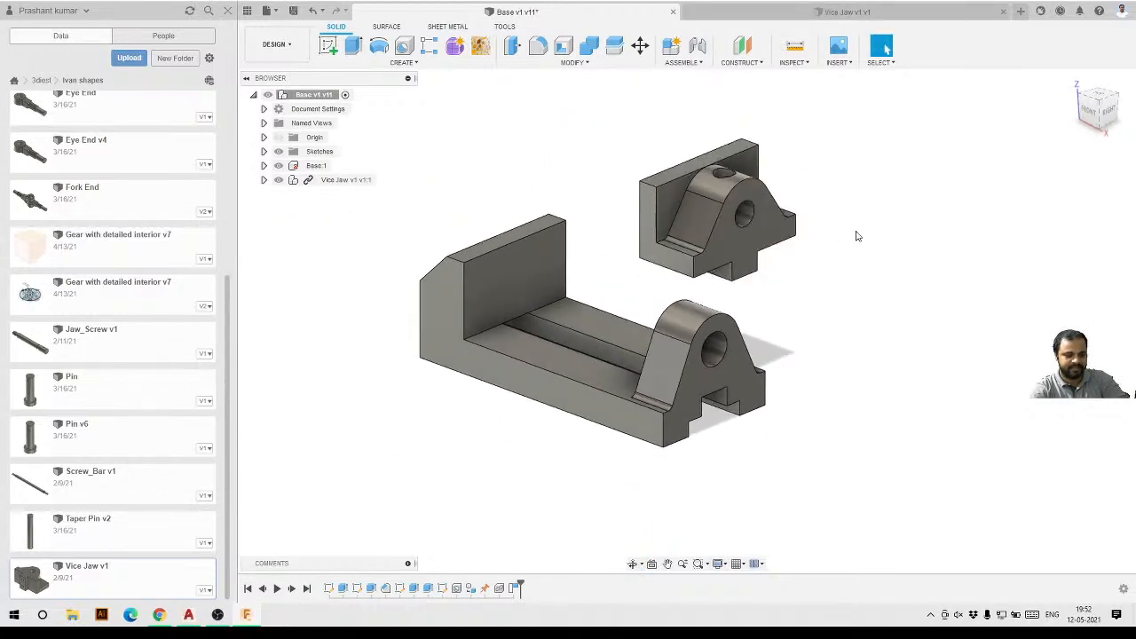
scroll(750, 302, "up", 6)
scroll(738, 310, "down", 3)
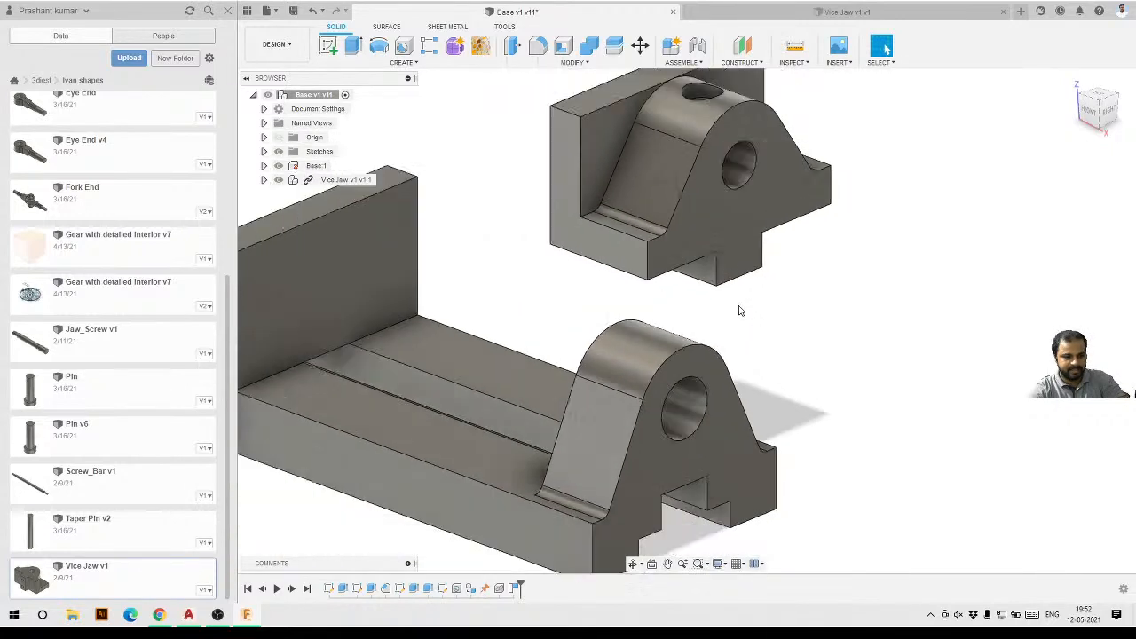
scroll(743, 202, "up", 2)
left_click(746, 206)
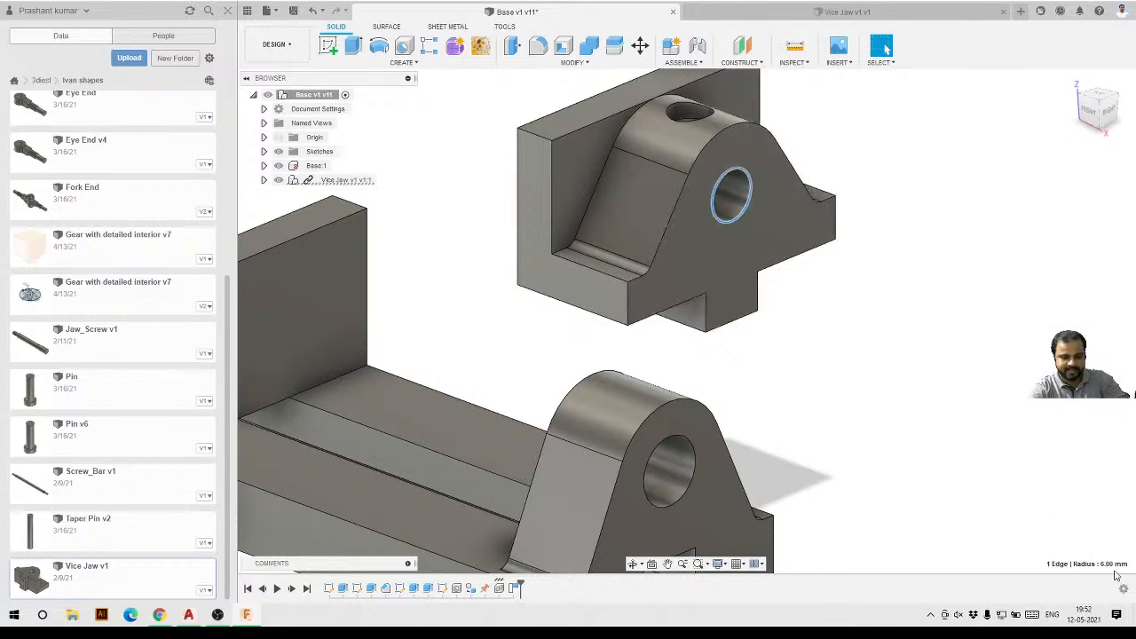
left_click(856, 288)
scroll(856, 288, "down", 2)
left_click(854, 9)
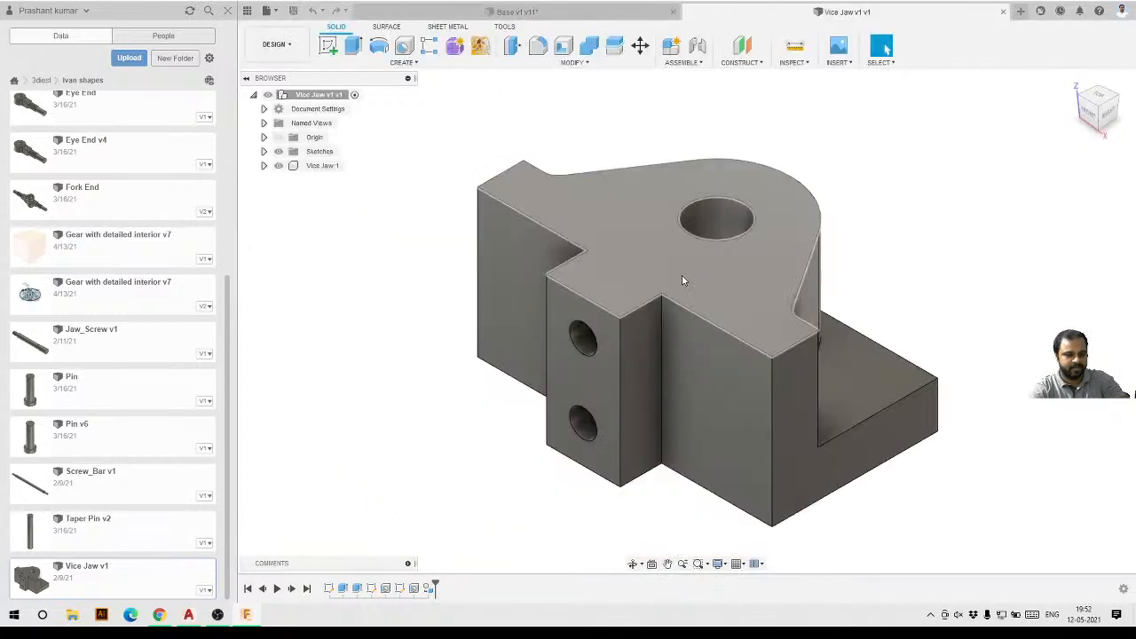
Examine the jaw's hole and step through its timeline features in the Vice Jaw design.
left_click(724, 227)
key("Escape")
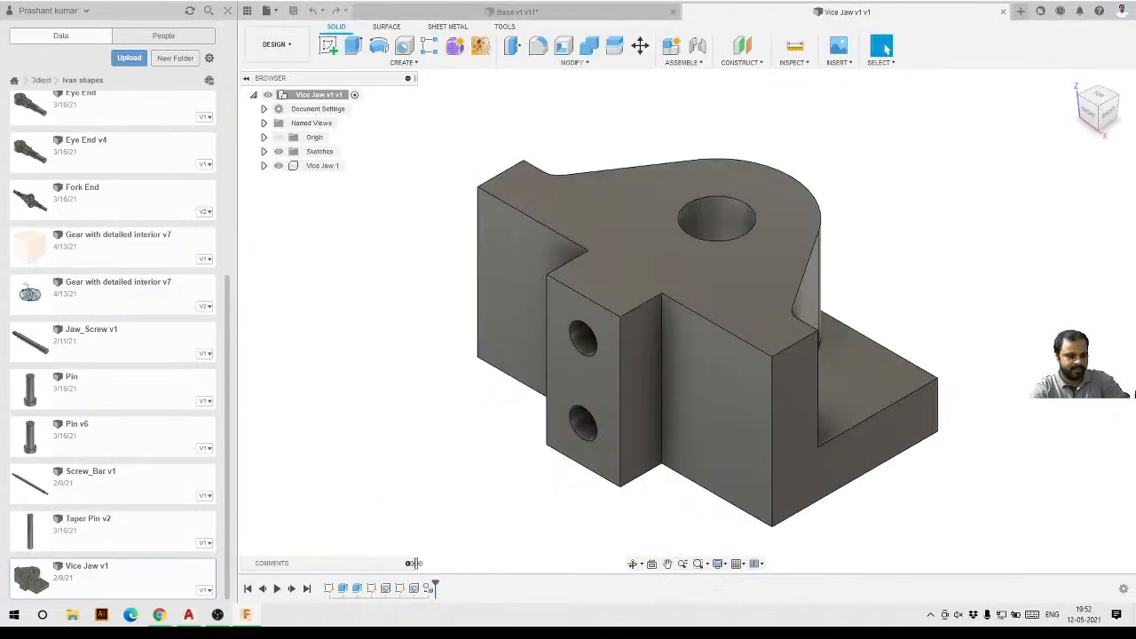
left_click(371, 590)
key("Escape")
left_click(724, 289)
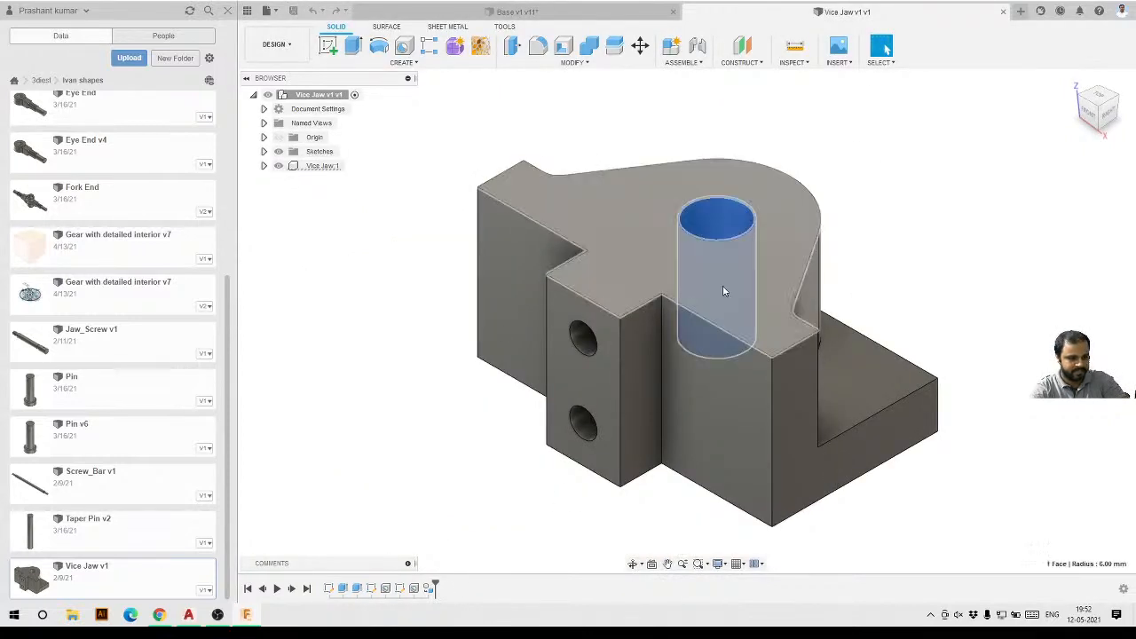
key("Escape")
left_click(735, 215)
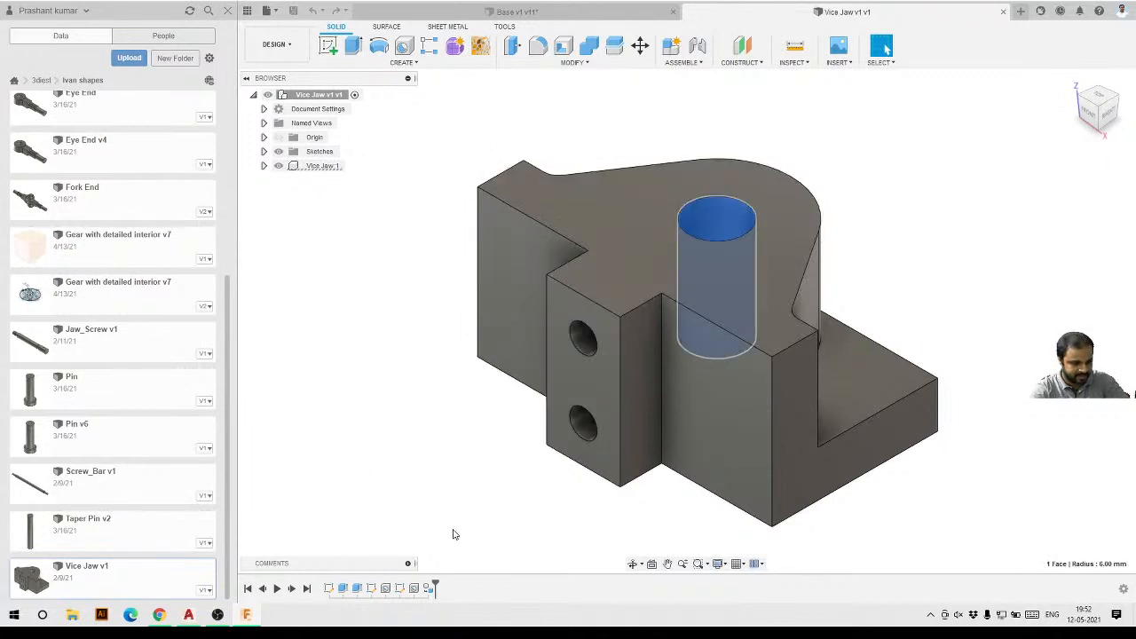
left_click(452, 531)
left_click(402, 589)
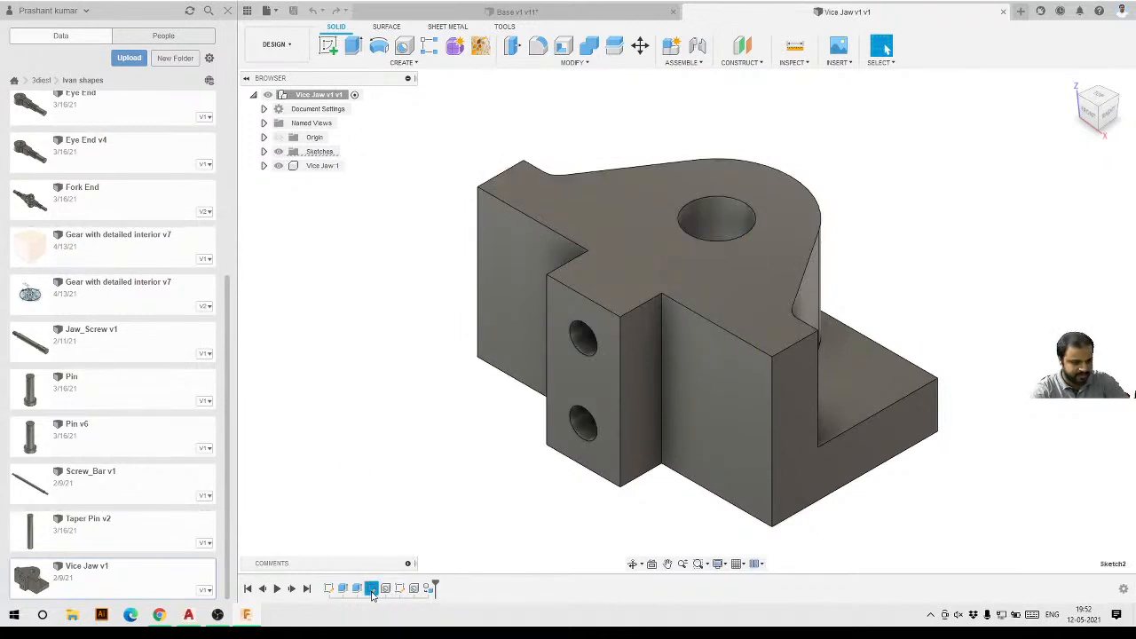
left_click(330, 590)
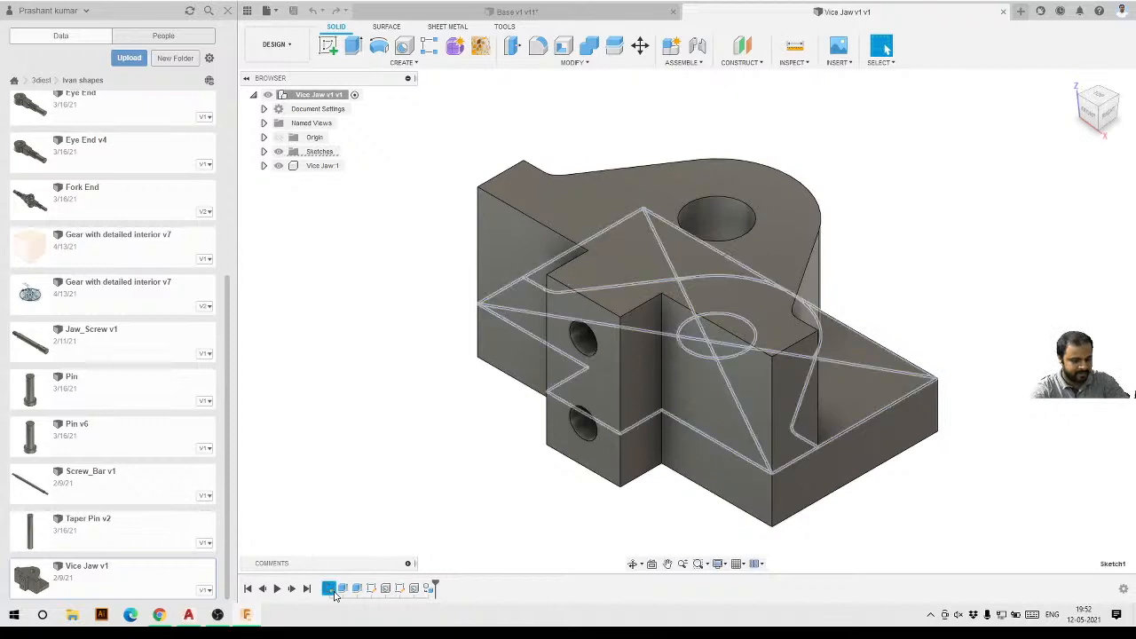
Edit the jaw's first sketch, set the hole diameter to 10 mm, and finish the sketch.
double_click(328, 588)
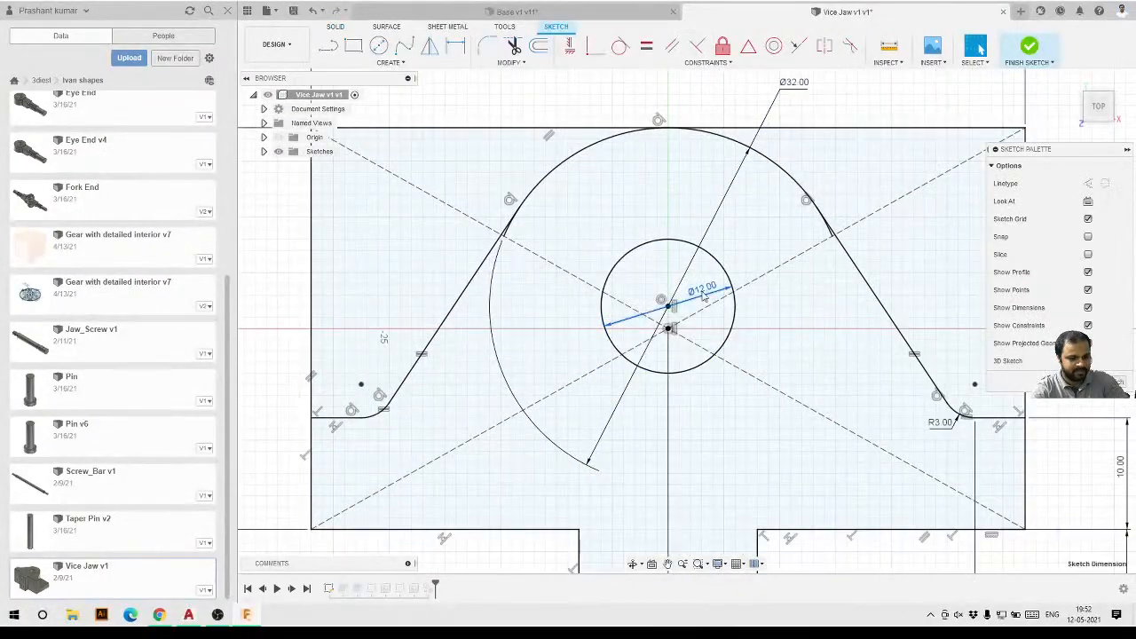
double_click(703, 289)
type("10")
key("Return")
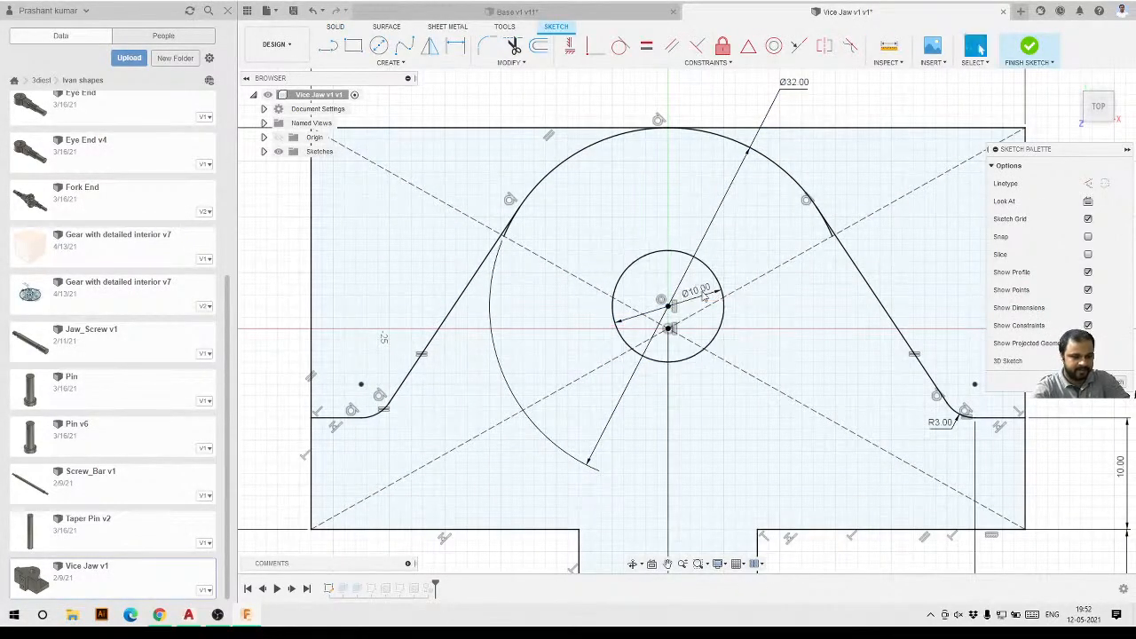
left_click(1029, 47)
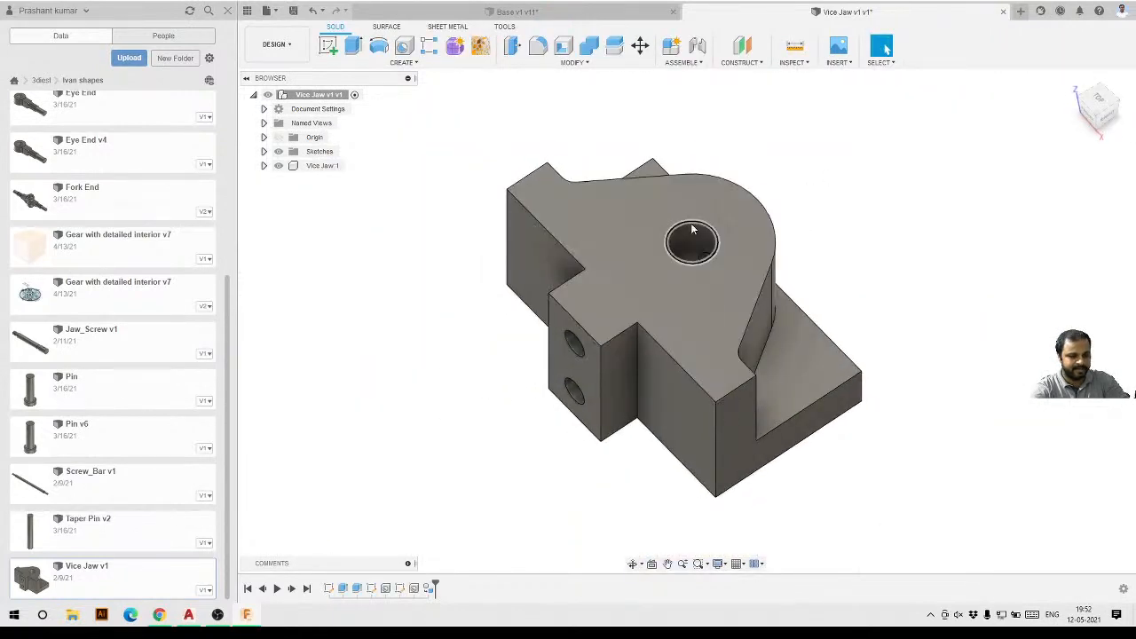
Save the Vice Jaw design with the default version description.
left_click(675, 256)
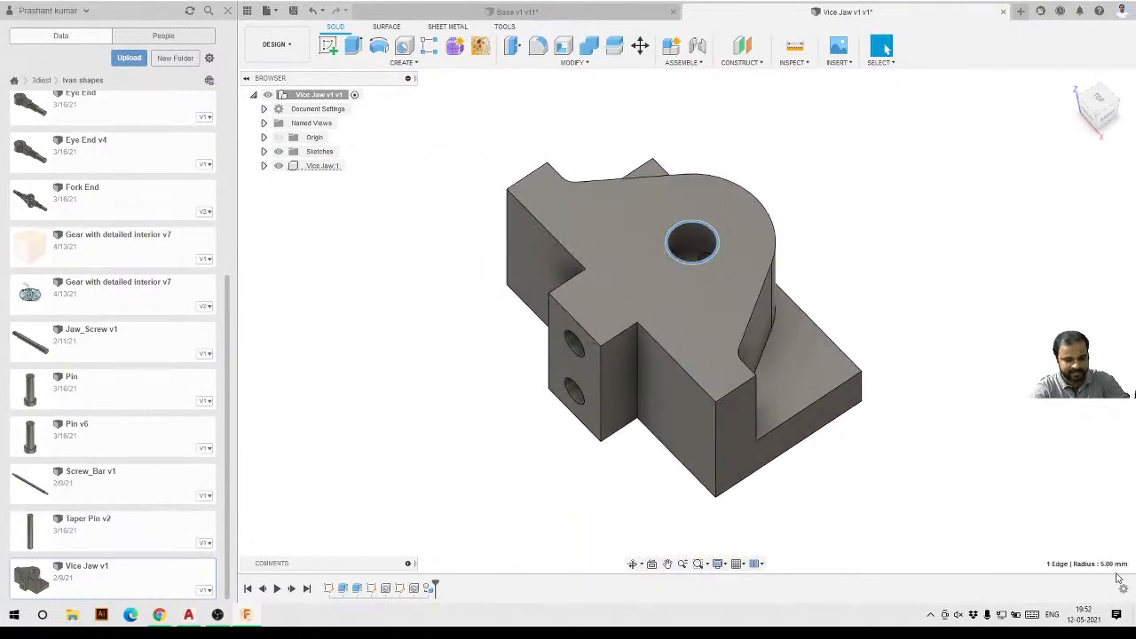
left_click(293, 12)
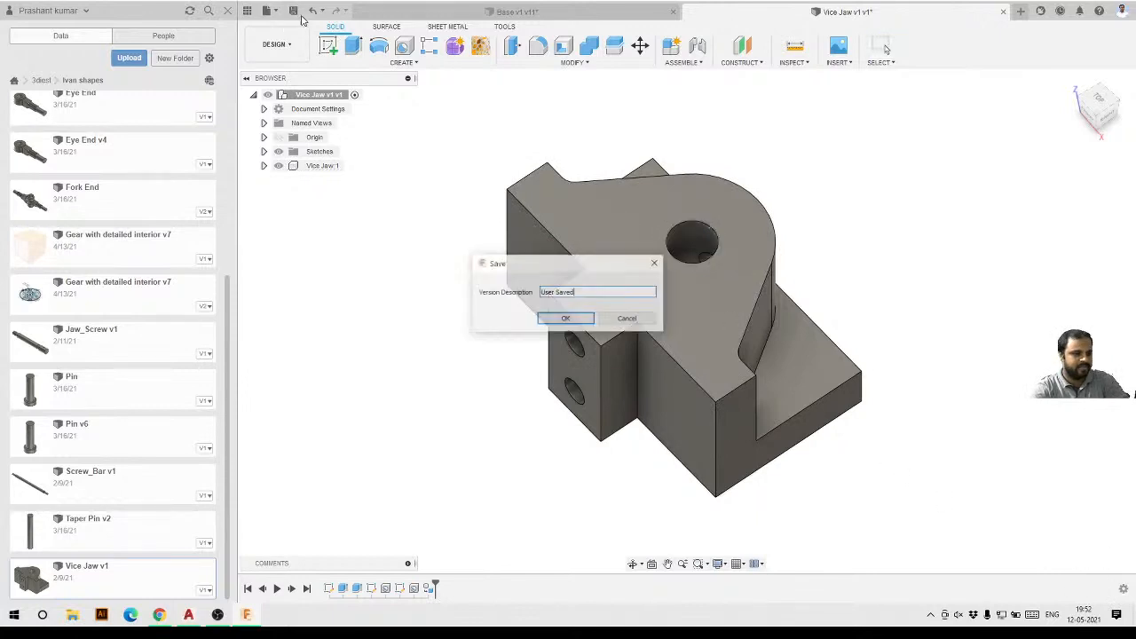
left_click(579, 323)
Switch to the Base design and update the out-of-date Vice Jaw reference.
left_click(568, 13)
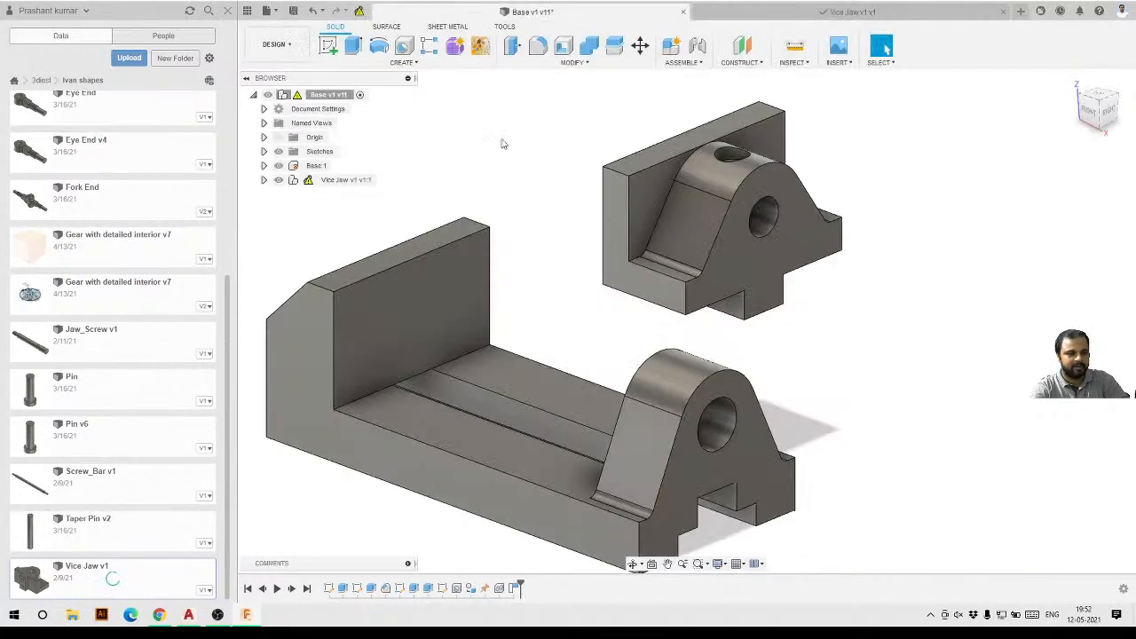
scroll(845, 325, "down", 1)
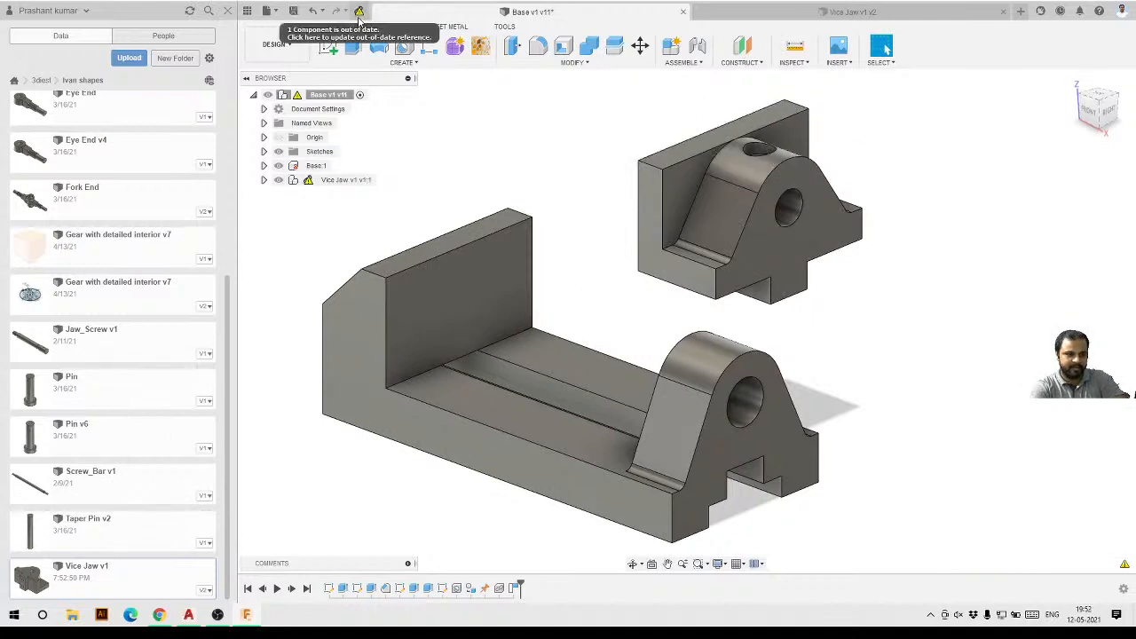
left_click(360, 13)
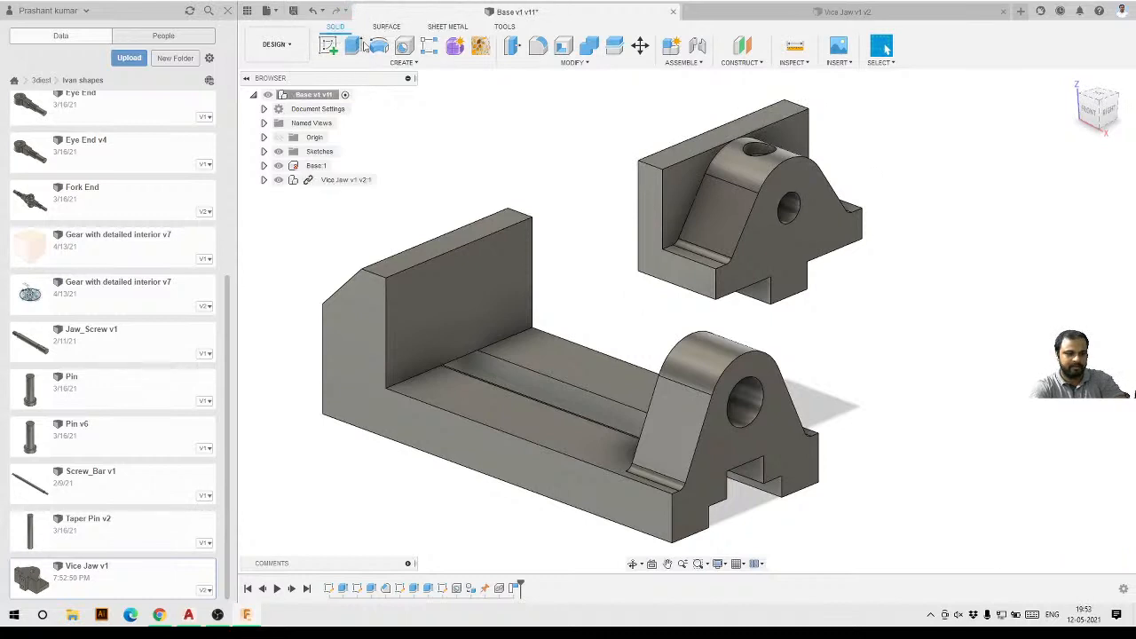
Inspect the jaw's hole in the Base design and switch back to the Vice Jaw design.
left_click(789, 209)
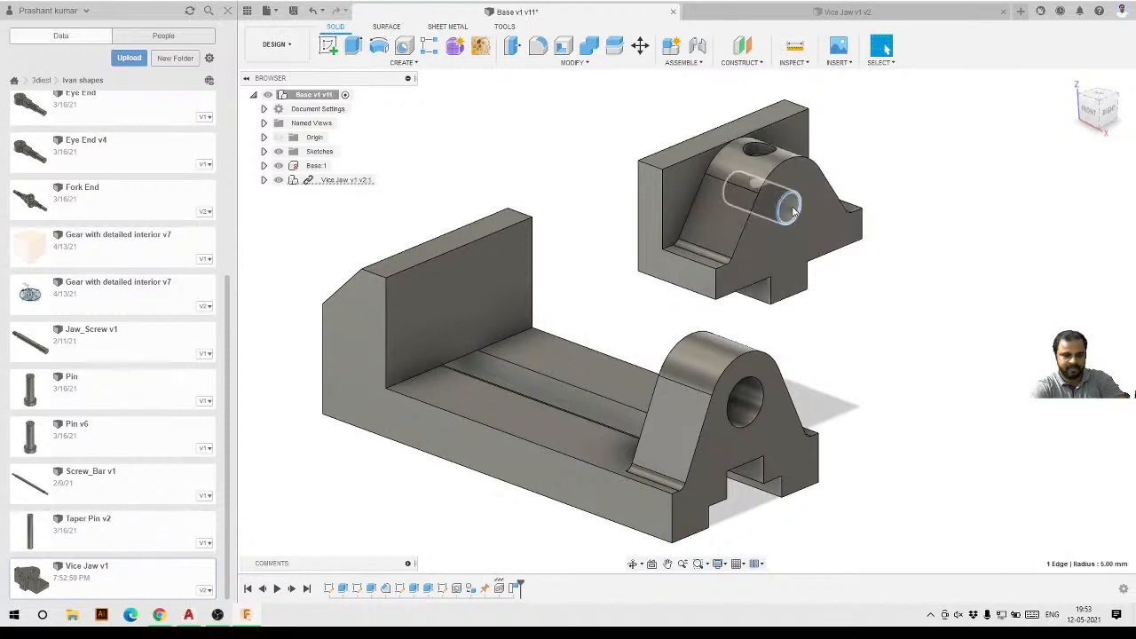
left_click(845, 300)
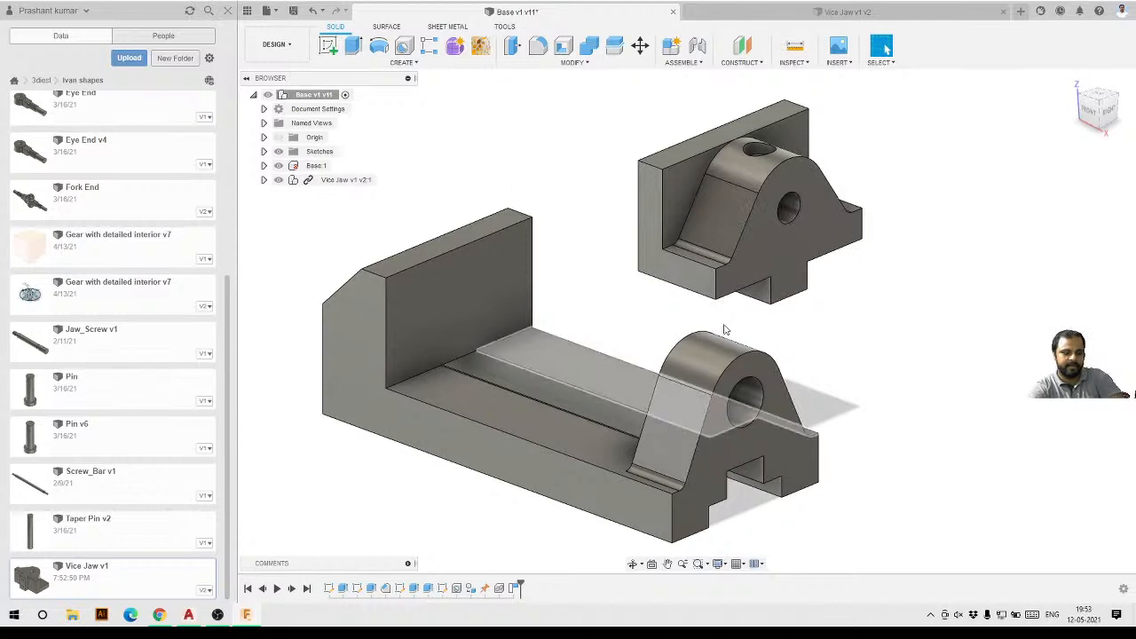
left_click(895, 18)
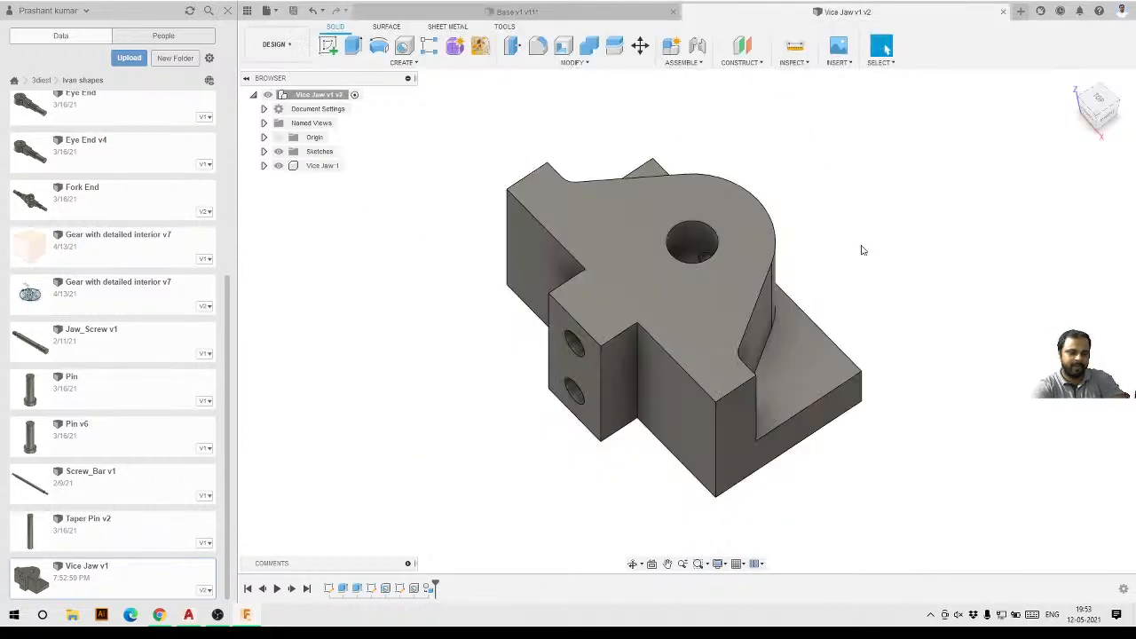
left_click(522, 11)
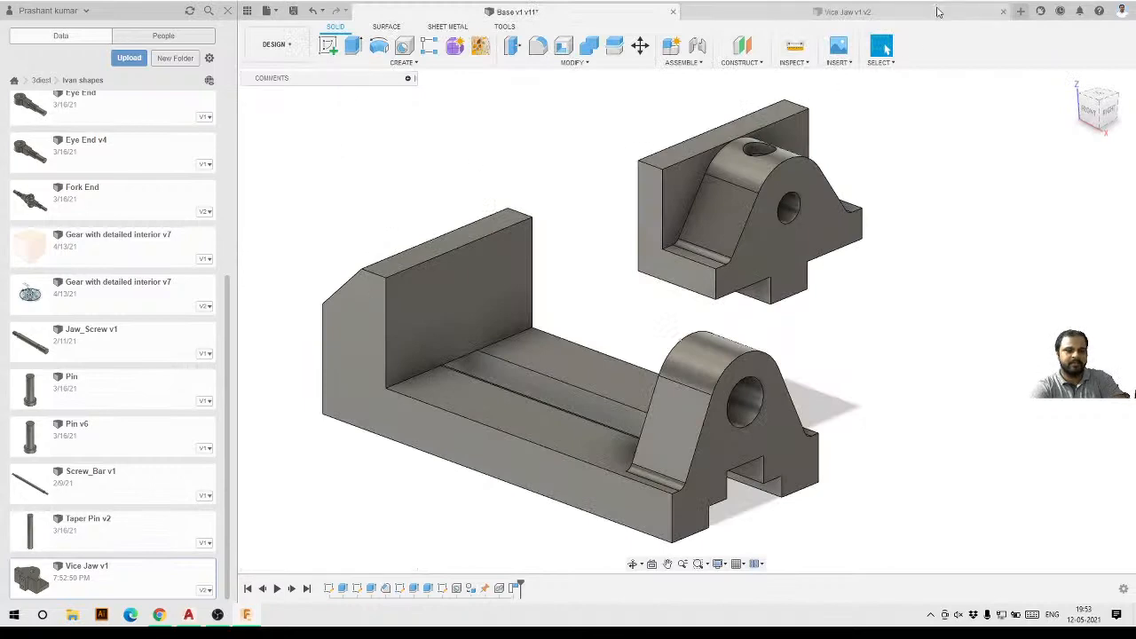
left_click(939, 12)
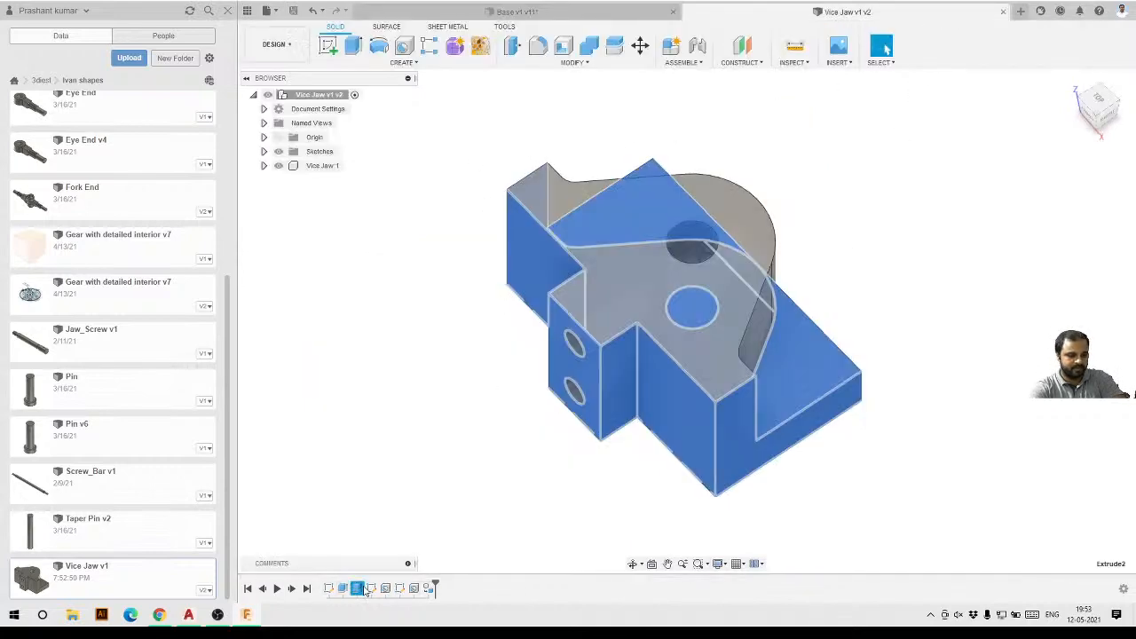
Edit the jaw's first sketch, set the hole diameter to 12 mm, and finish the sketch.
double_click(327, 590)
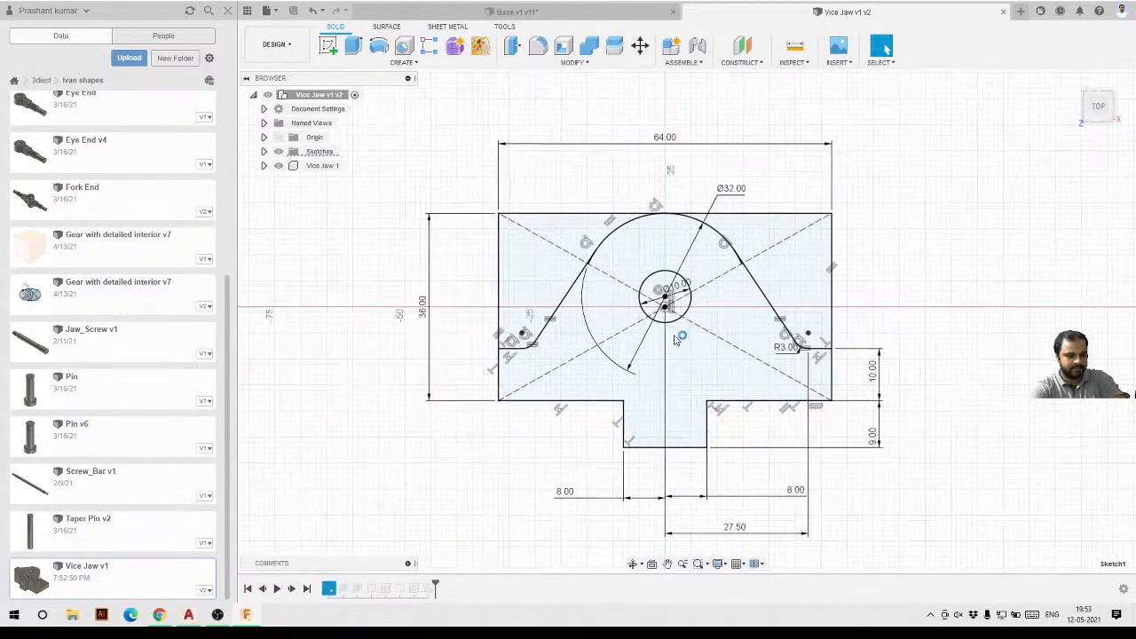
double_click(680, 291)
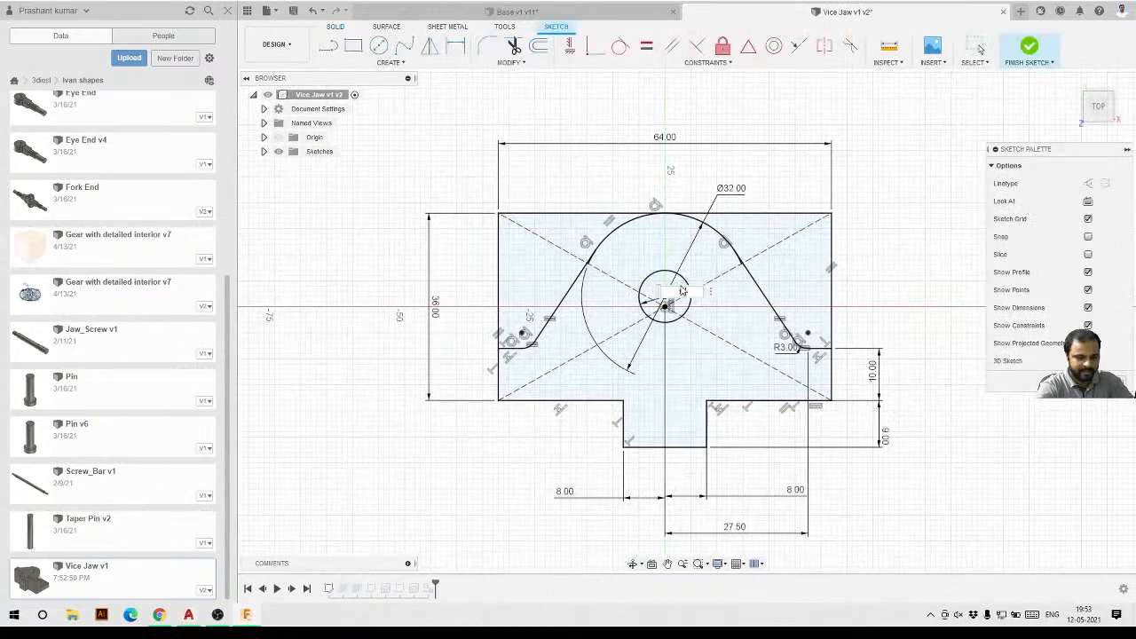
type("12")
key("Return")
left_click(1029, 48)
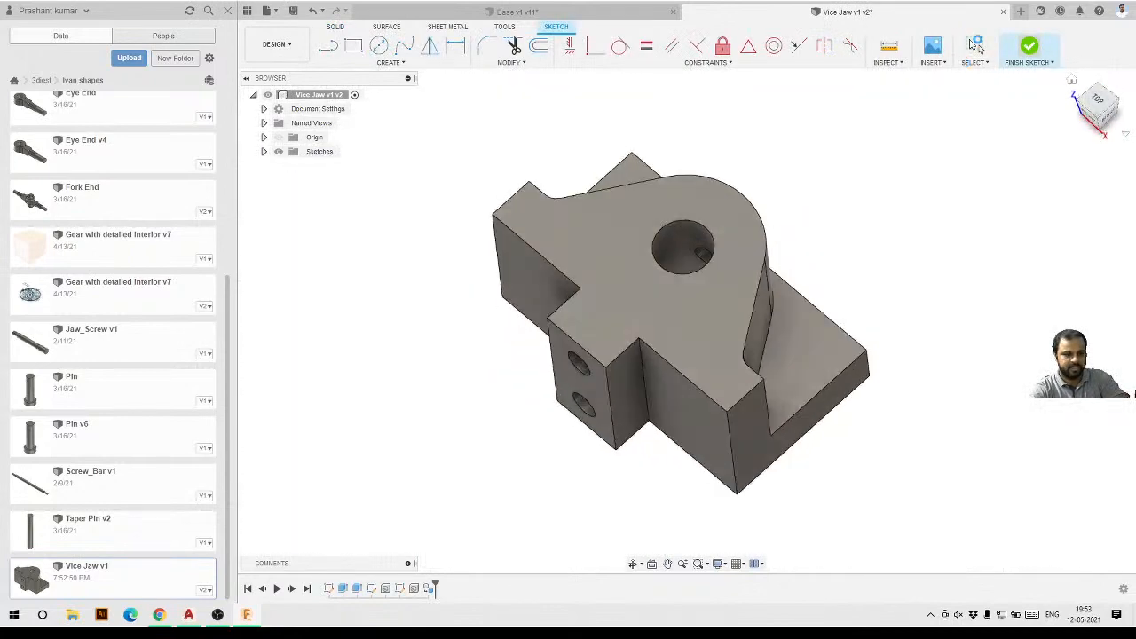
Save the Vice Jaw design with the default version description and close its tab.
left_click(293, 12)
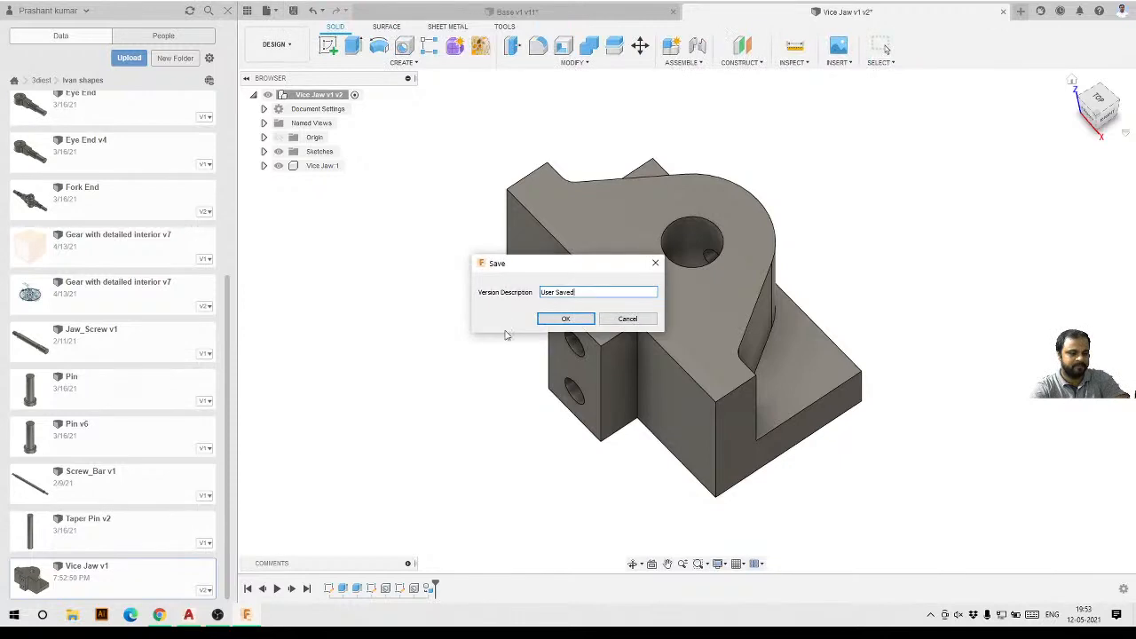
left_click(555, 321)
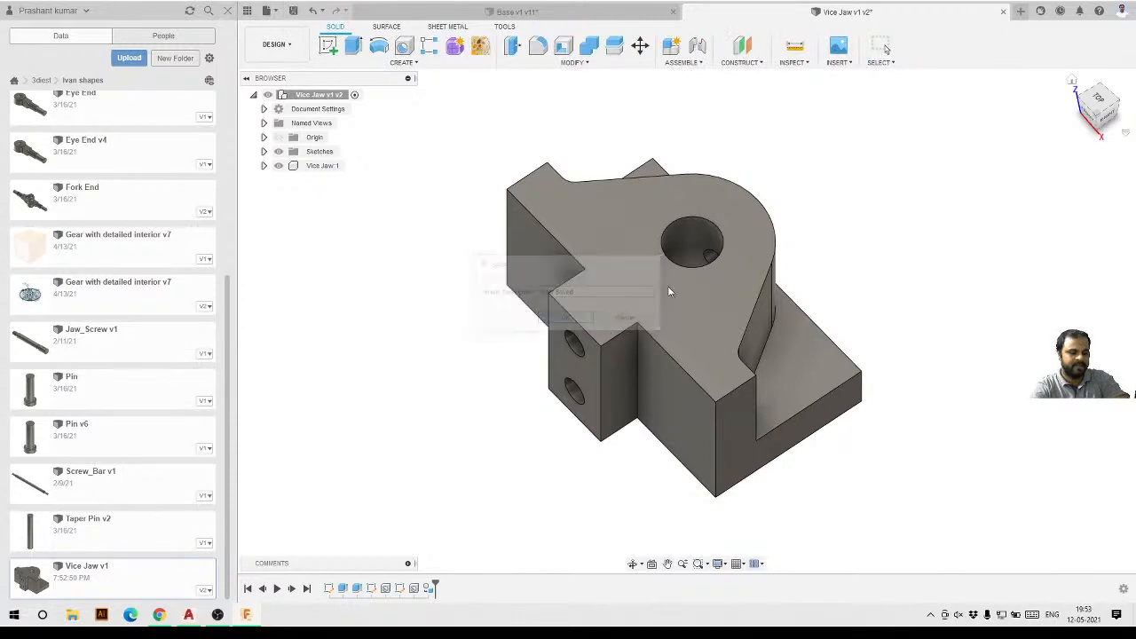
left_click(1003, 12)
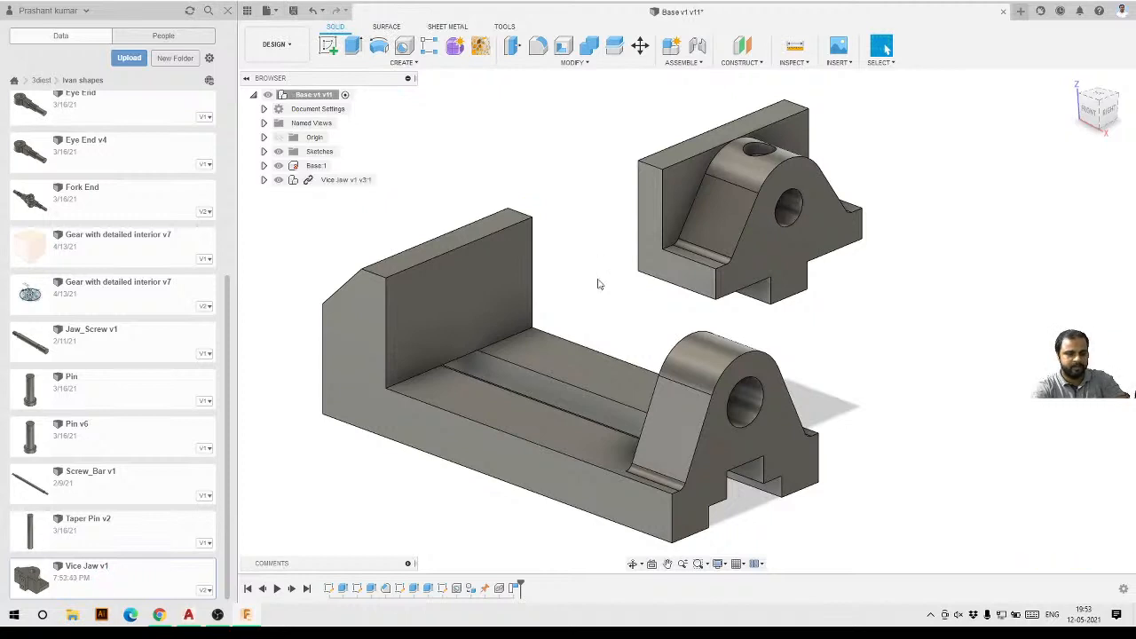
scroll(599, 284, "down", 2)
mouse_move(565, 426)
middle_mouse_down("shift")
mouse_move(616, 421)
mouse_move(586, 431)
middle_mouse_up("shift")
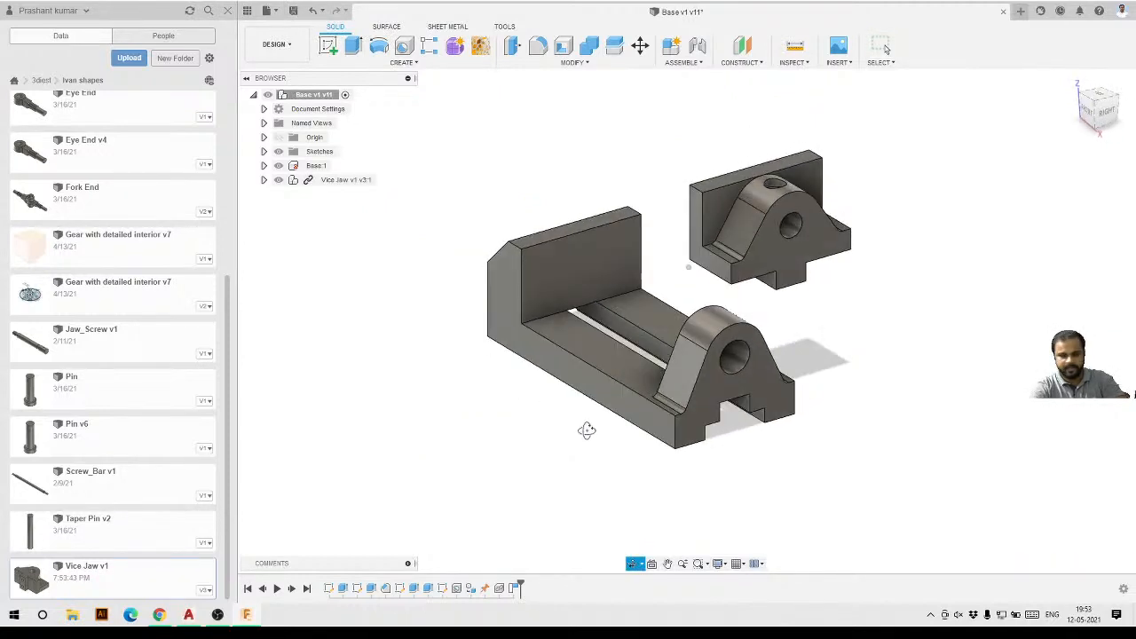
scroll(593, 391, "up", 3)
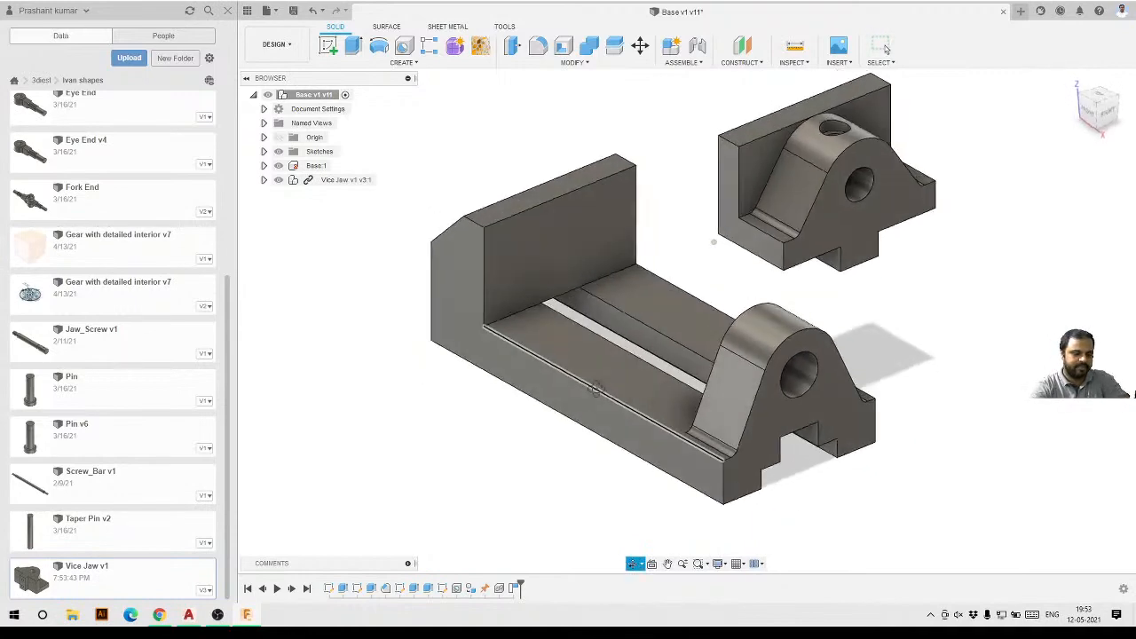
Examine the jaw and the base's slide rail, holes and faces from several angles.
scroll(596, 389, "down", 3)
scroll(766, 267, "up", 3)
middle_click_drag(607, 389, 664, 373, "shift")
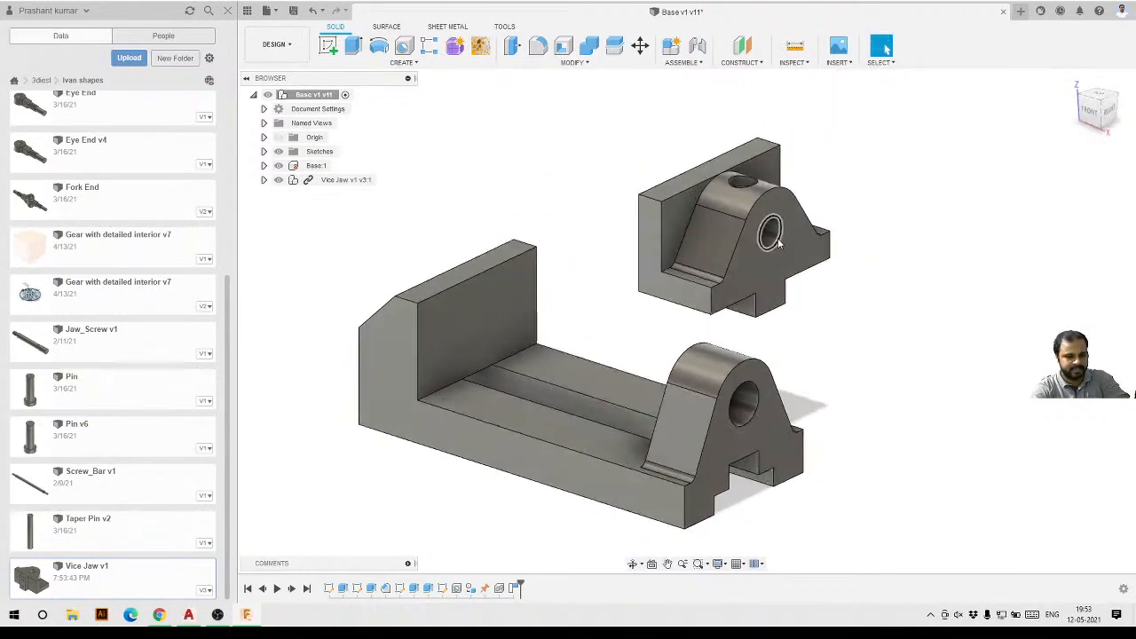
left_click(777, 242)
key("Escape")
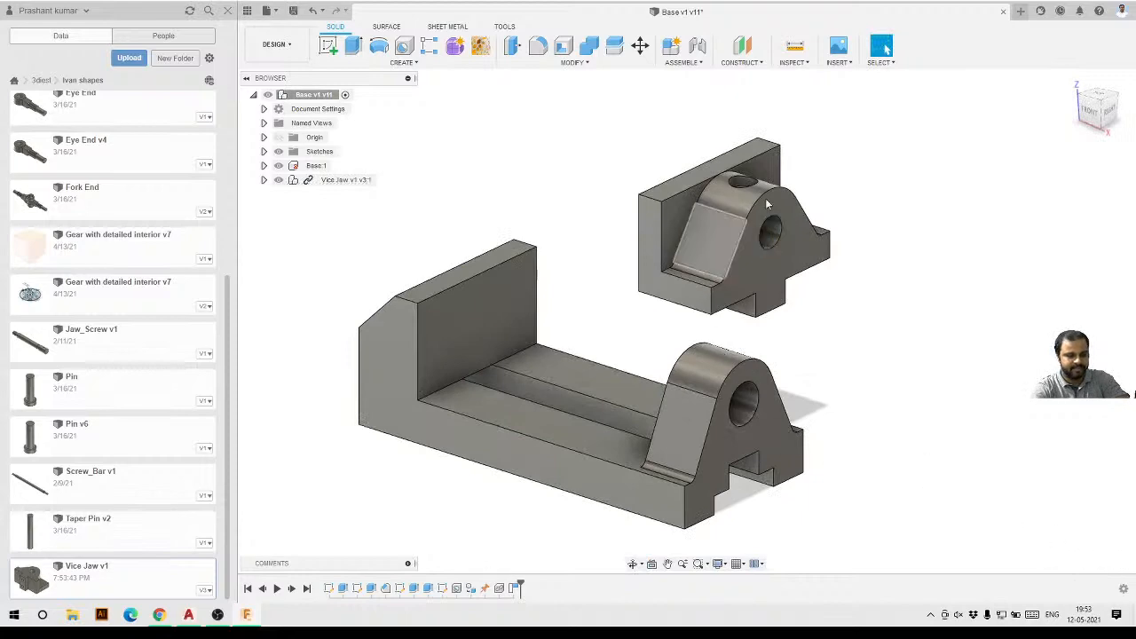
scroll(765, 204, "down", 2)
scroll(717, 322, "up", 3)
middle_click_drag(609, 406, 806, 246, "shift")
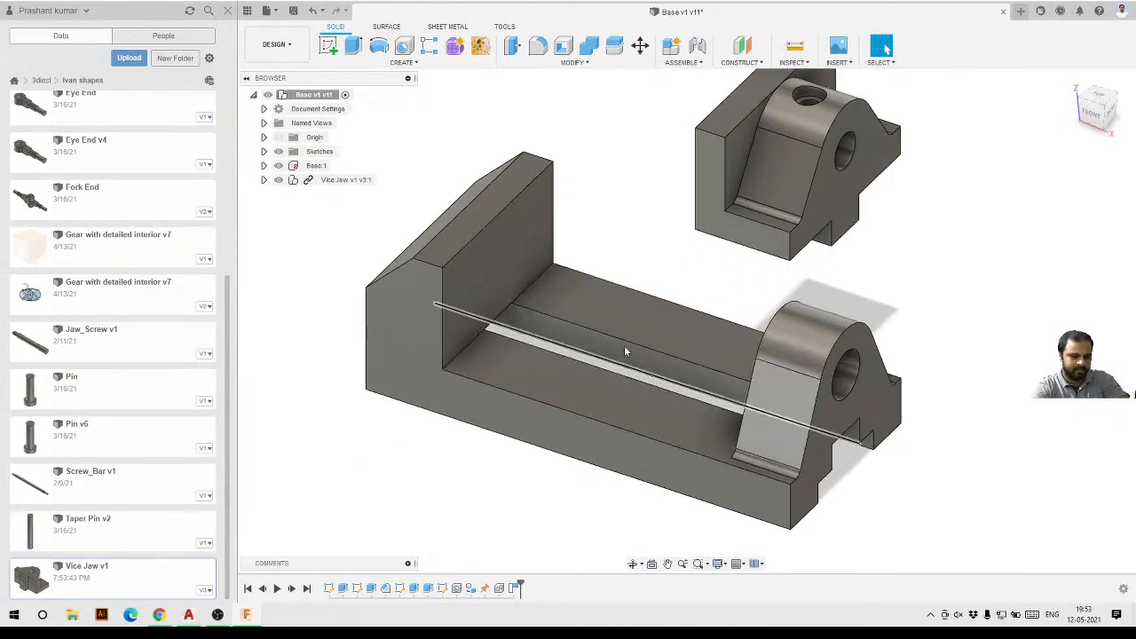
left_click(518, 297)
middle_click_drag(518, 297, 627, 399, "shift")
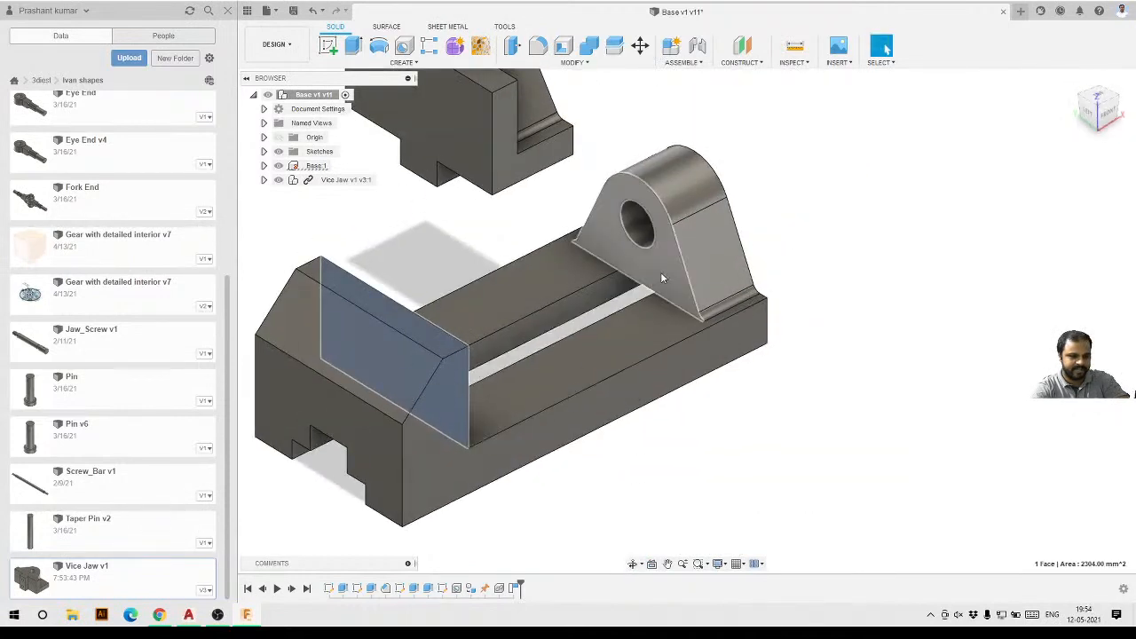
key("Escape")
middle_click_drag(678, 337, 482, 249, "shift")
mouse_move(595, 221)
left_mouse_down()
mouse_move(471, 213)
mouse_move(587, 219)
left_mouse_up()
middle_click_drag(605, 347, 538, 238, "shift")
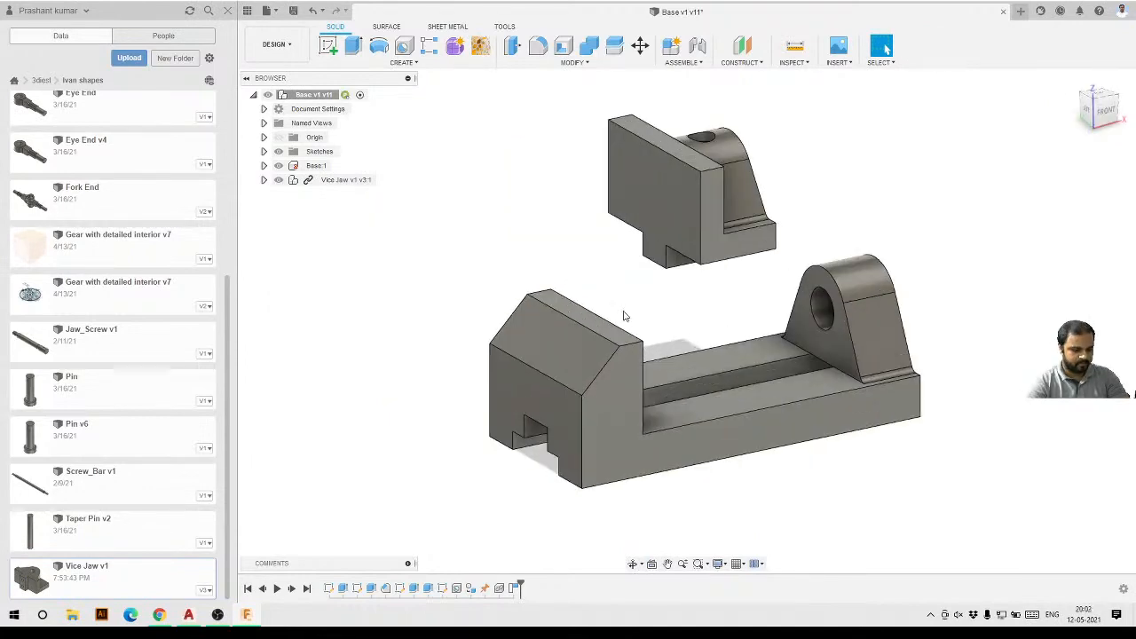
middle_click_drag(624, 314, 710, 86, "shift")
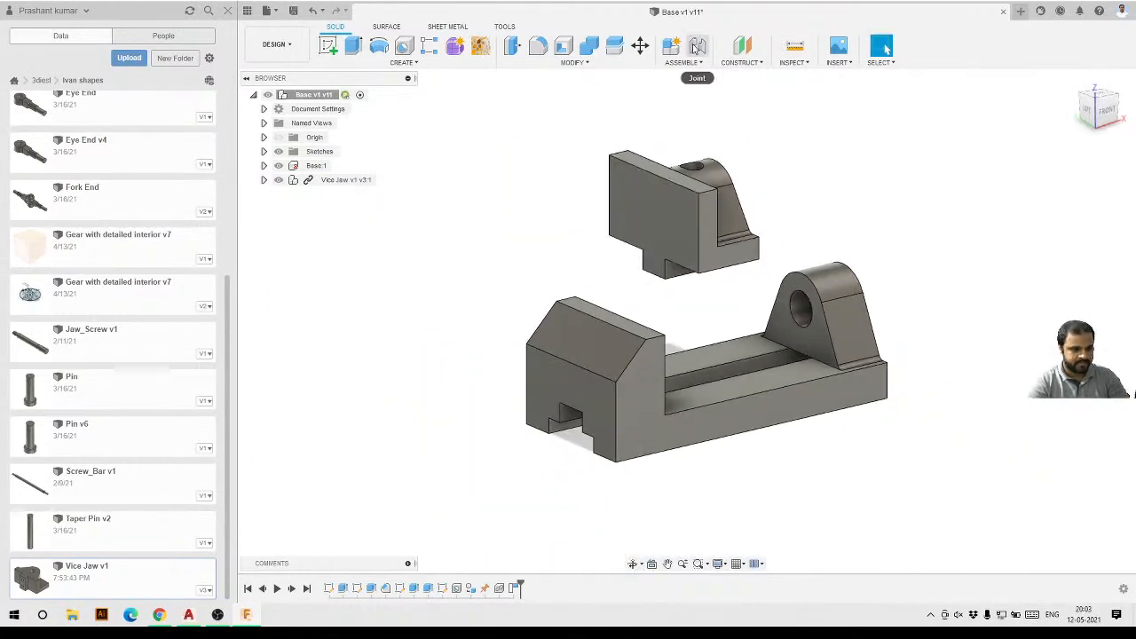
Start a Joint, snapping the jaw's top-edge midpoint to the midpoint of the base's back wall top edge.
left_click(698, 47)
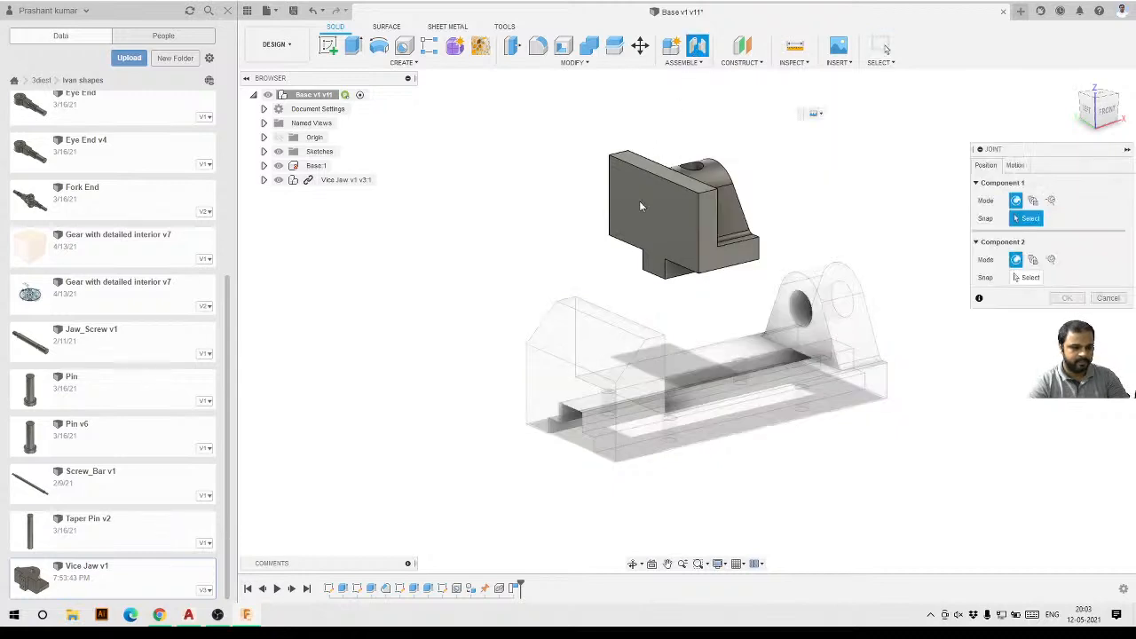
scroll(640, 268, "up", 2)
scroll(640, 268, "up", 1)
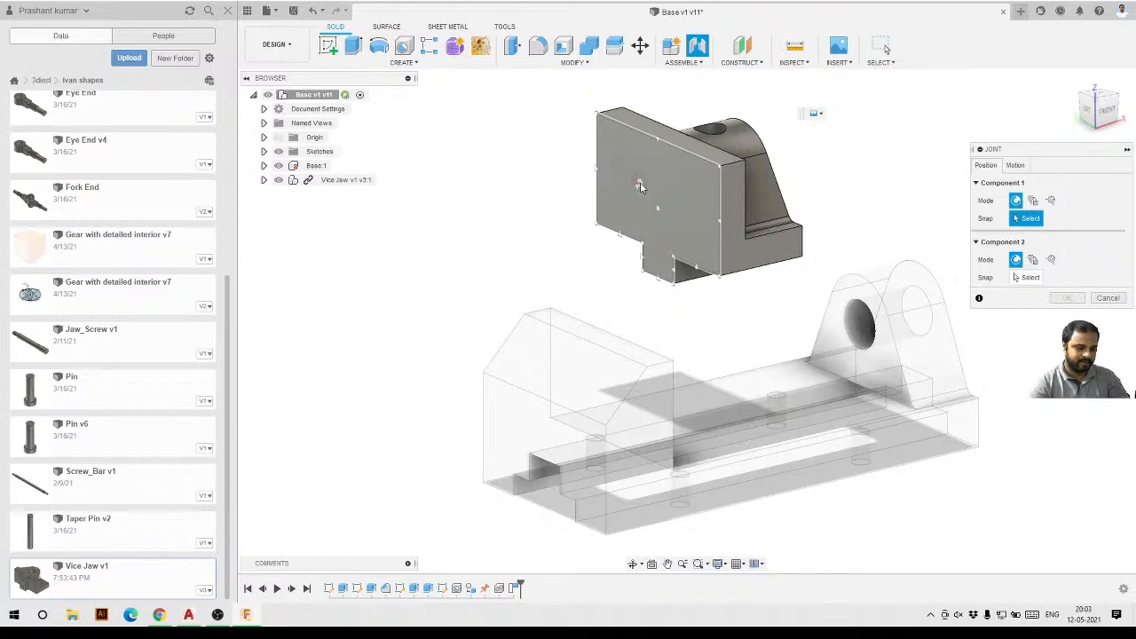
scroll(626, 206, "up", 5)
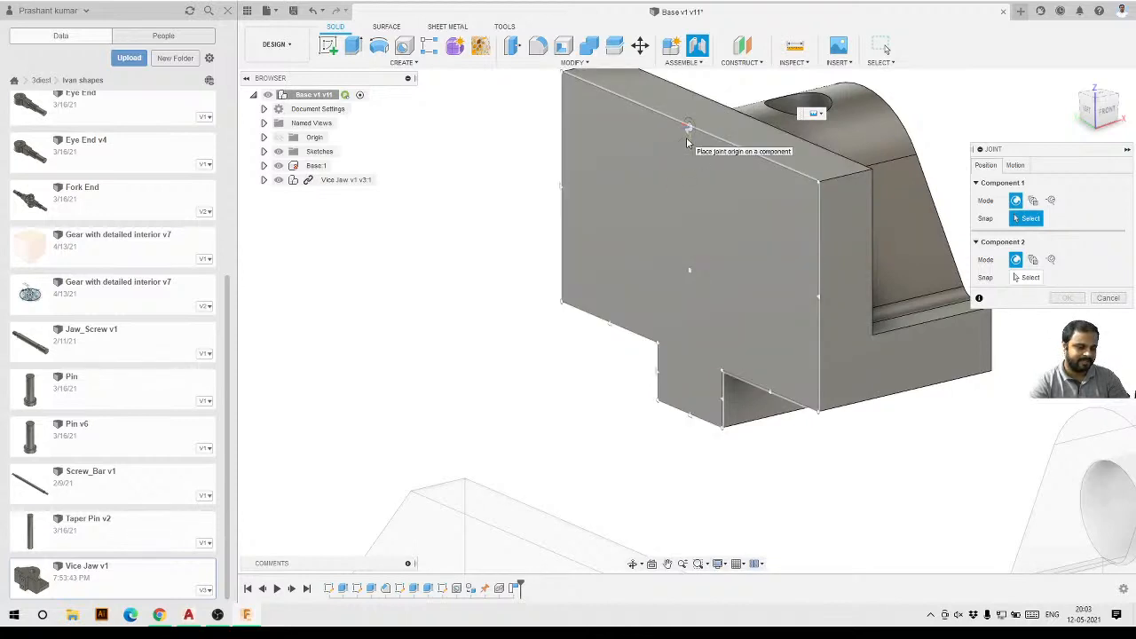
left_click(688, 140)
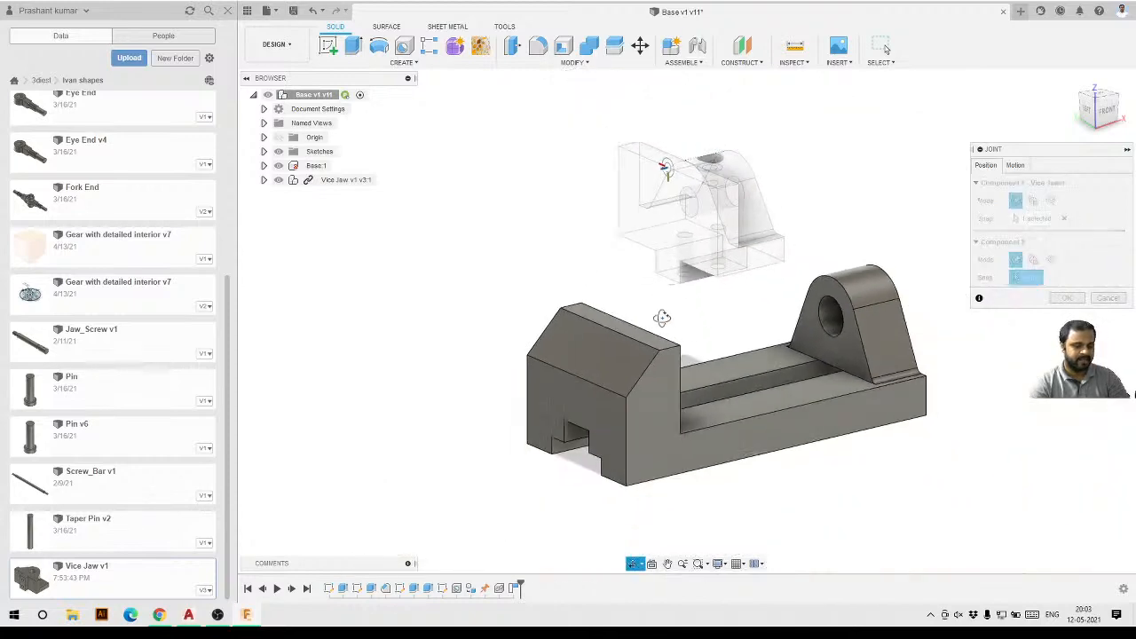
middle_click_drag(663, 318, 685, 299, "shift")
scroll(546, 314, "up", 4)
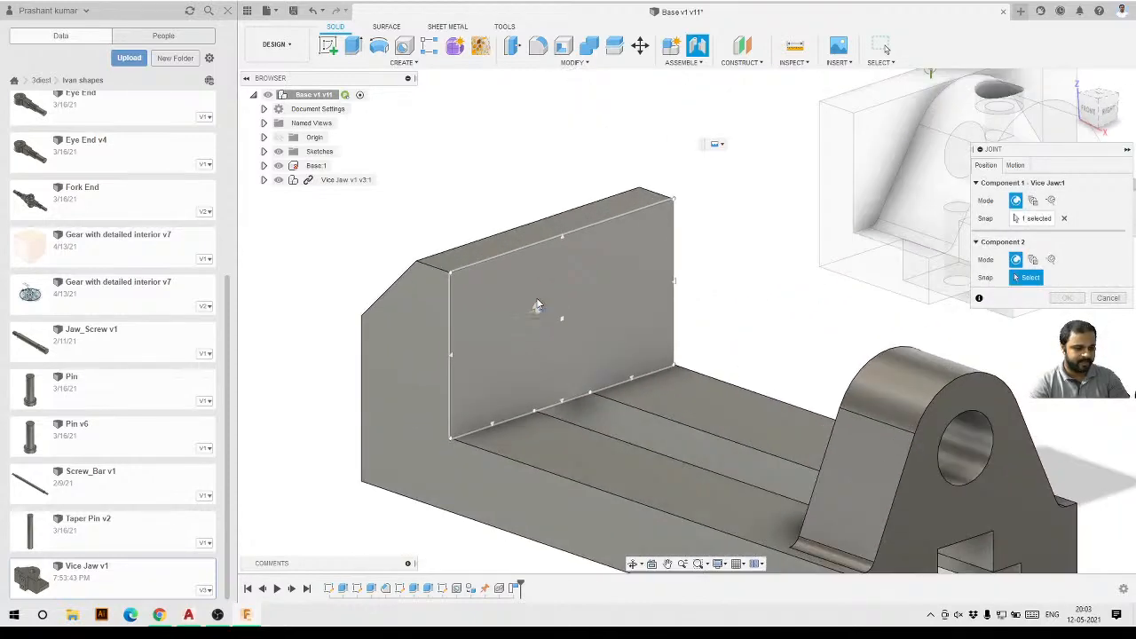
left_click(562, 249)
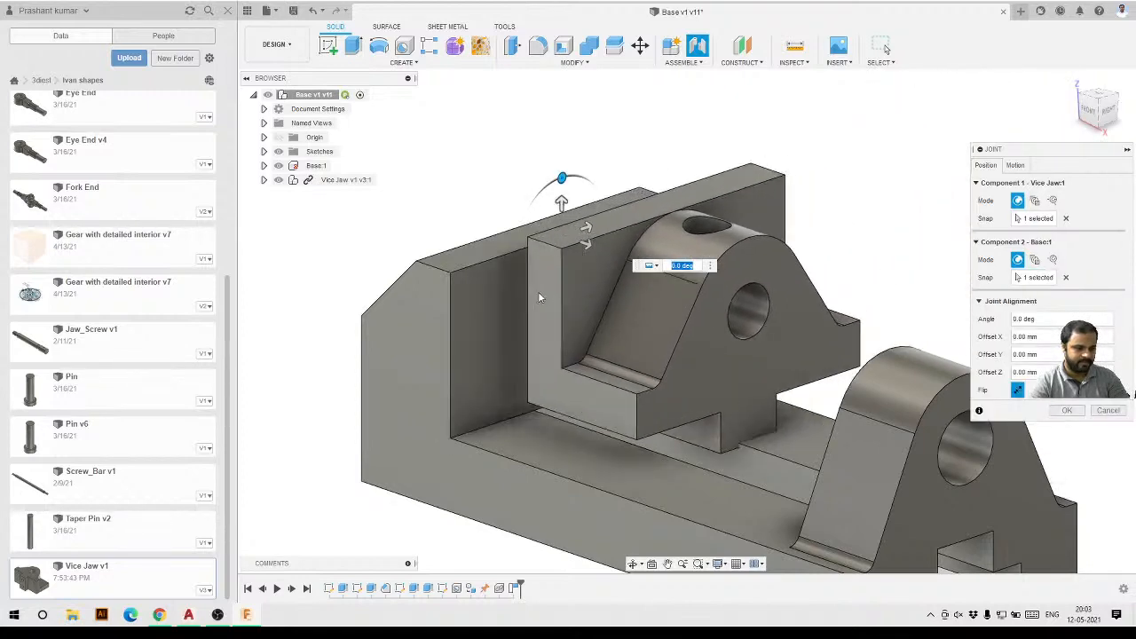
Set the joint motion type to Slider along the Z axis, preview the animation, and confirm the joint.
scroll(655, 254, "down", 4)
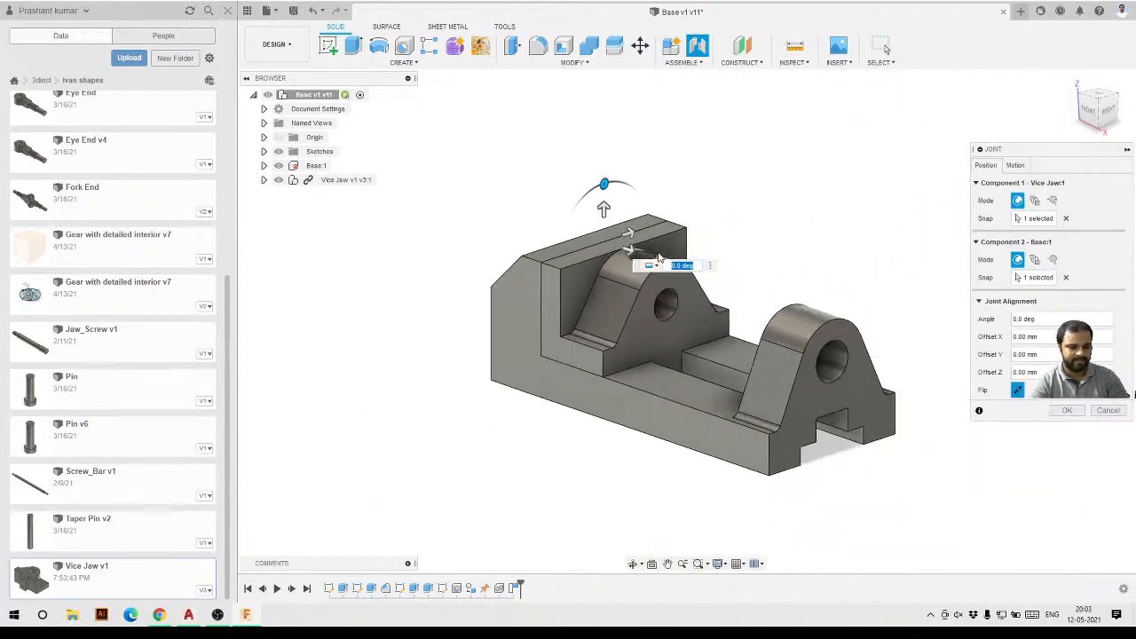
middle_click_drag(658, 255, 709, 267, "shift")
scroll(709, 267, "up", 2)
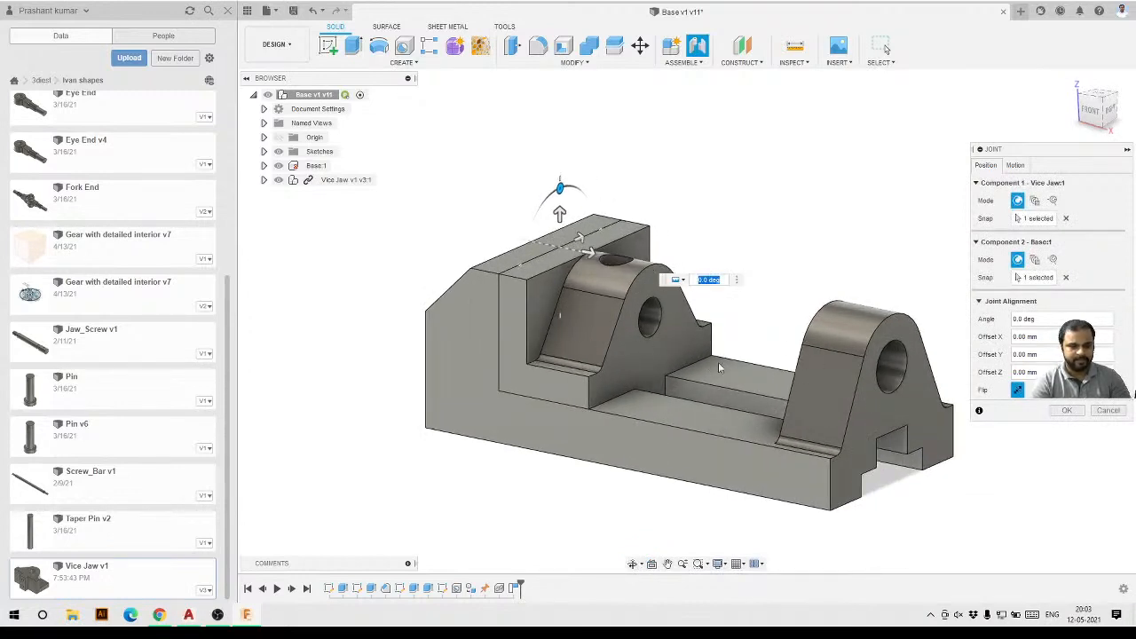
left_click(1015, 166)
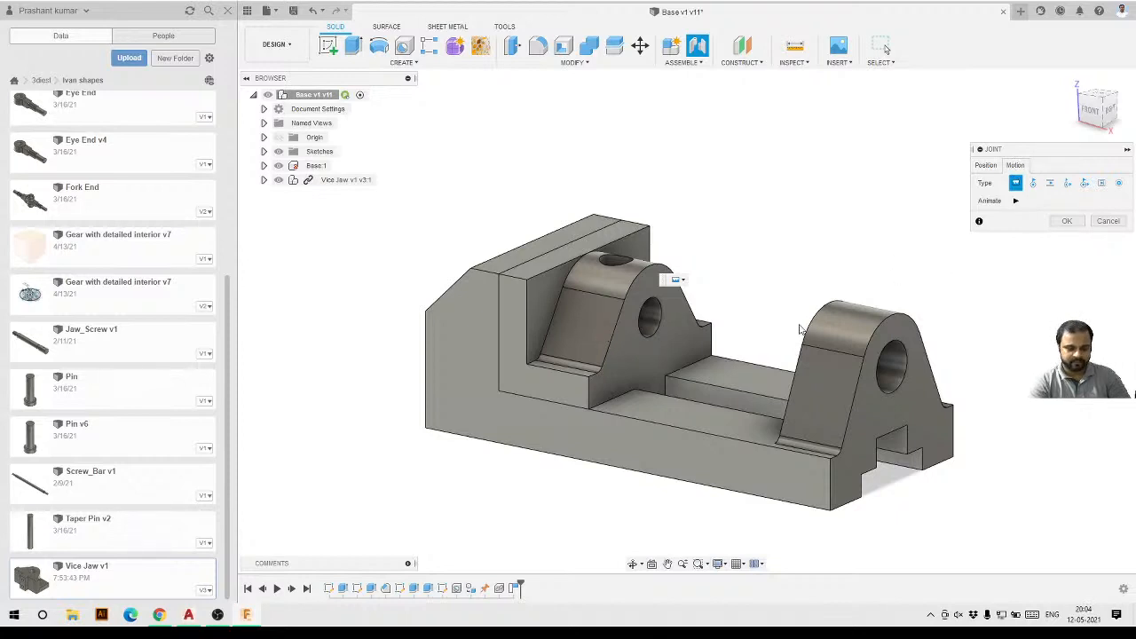
mouse_move(602, 393)
middle_mouse_down("shift")
mouse_move(623, 401)
mouse_move(600, 404)
middle_mouse_up("shift")
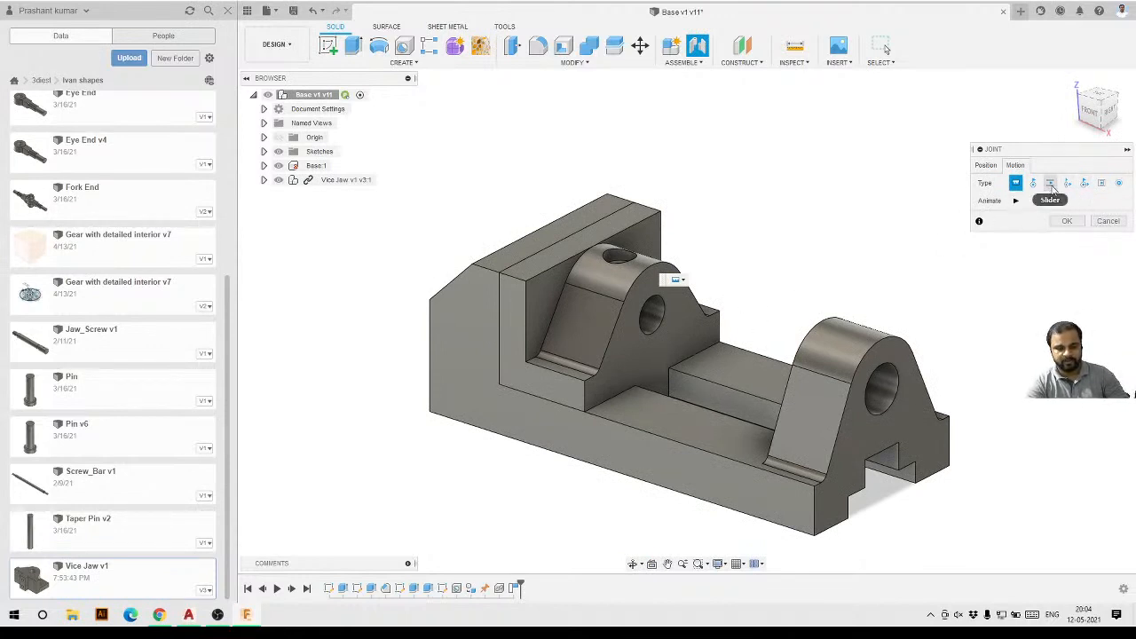
left_click(1051, 184)
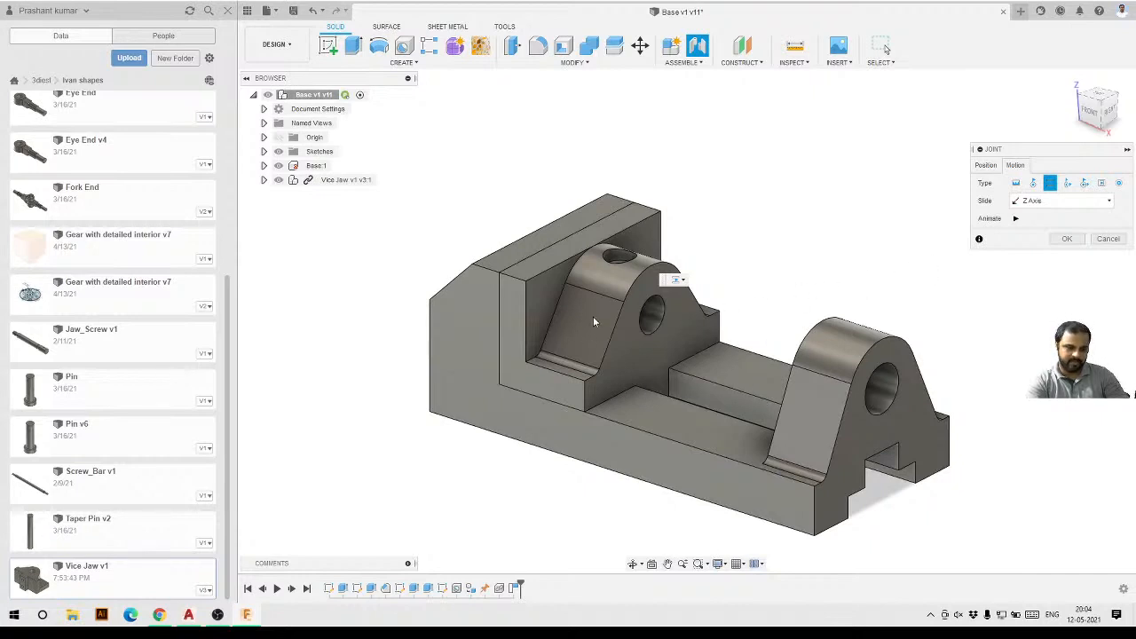
left_click(1016, 218)
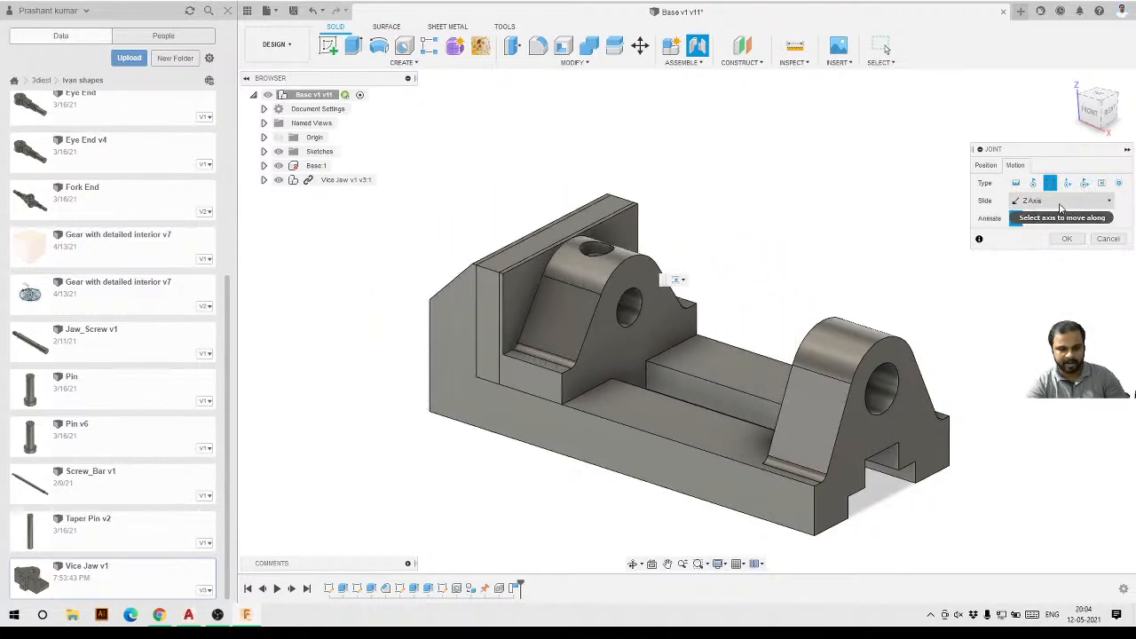
left_click(1065, 245)
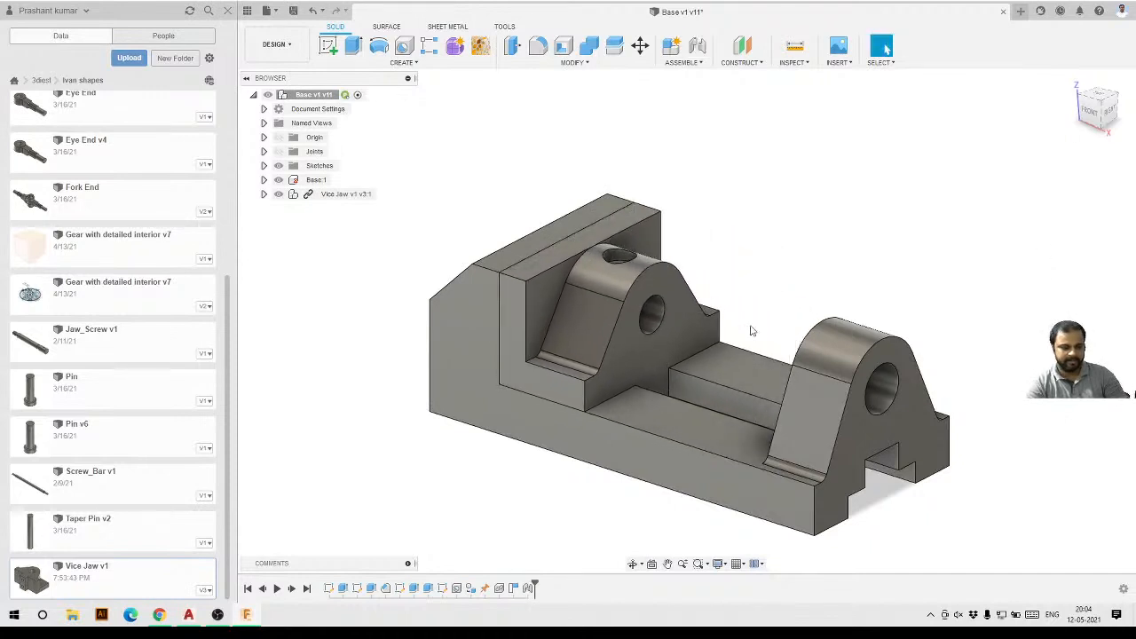
Expand the Joints folder, select Slider10, and drag the jaw along the slider to test its travel.
scroll(542, 362, "down", 1)
middle_click_drag(519, 408, 560, 408, "shift")
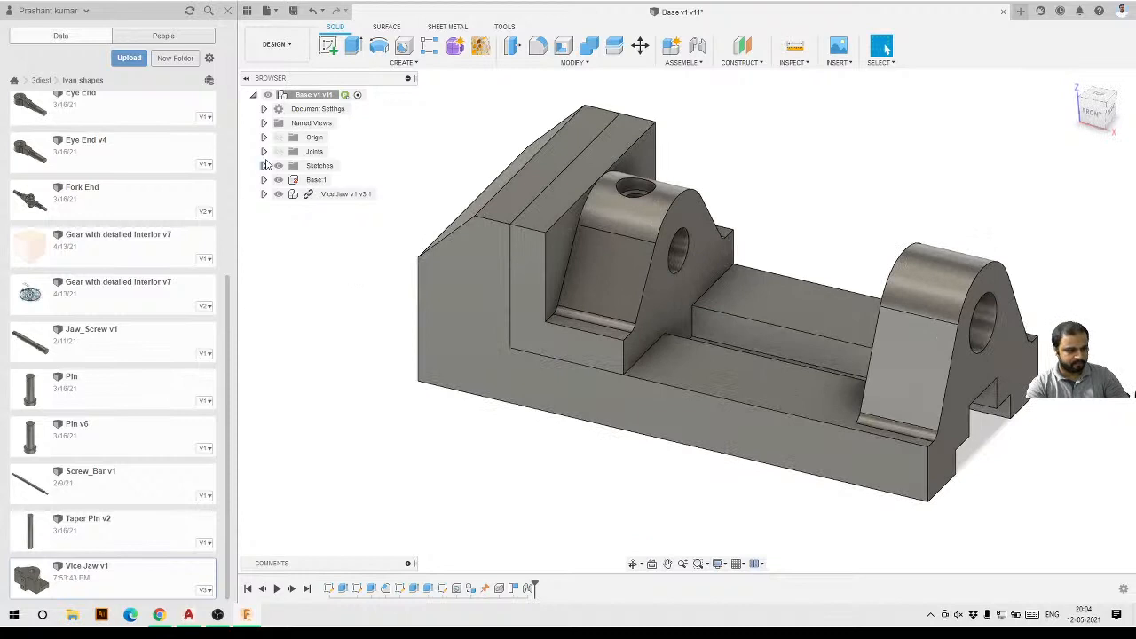
left_click(277, 154)
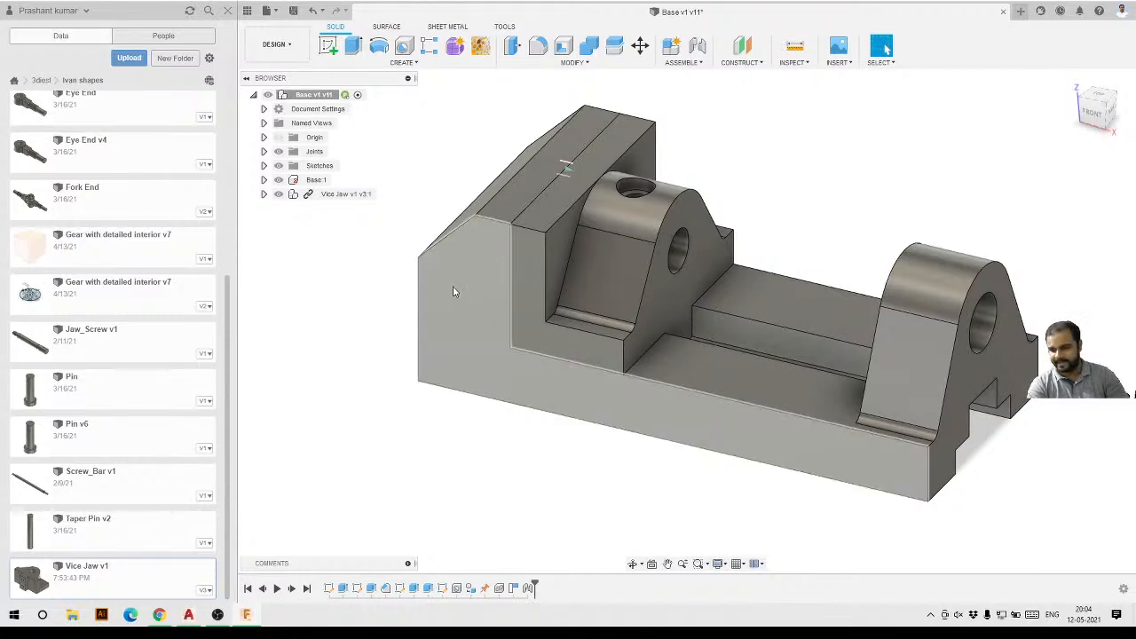
left_click(264, 151)
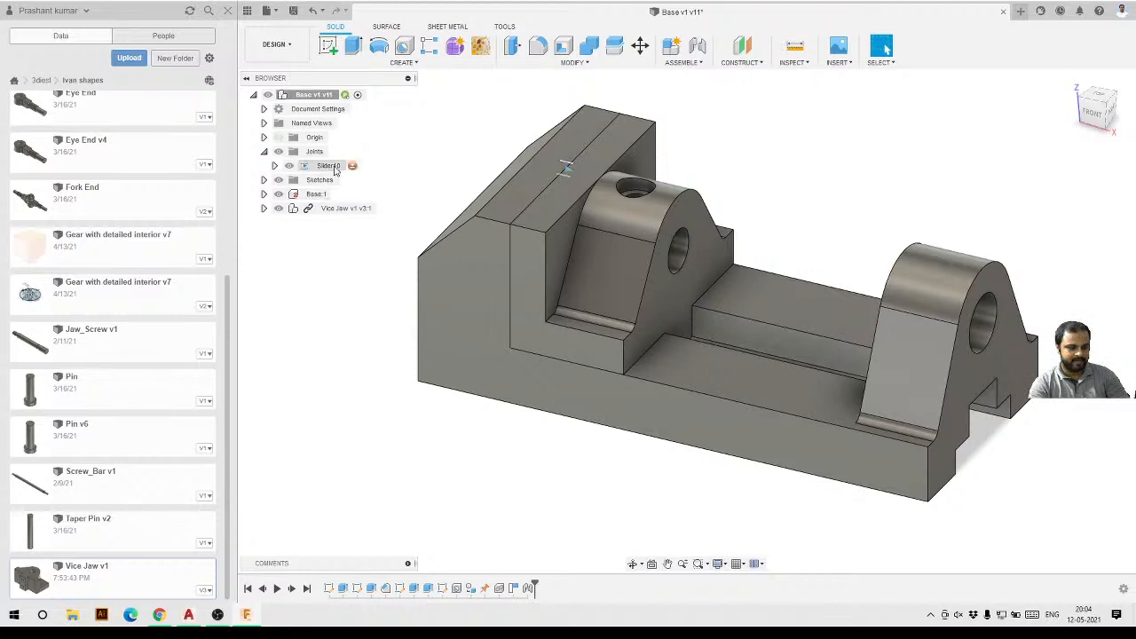
left_click(336, 165)
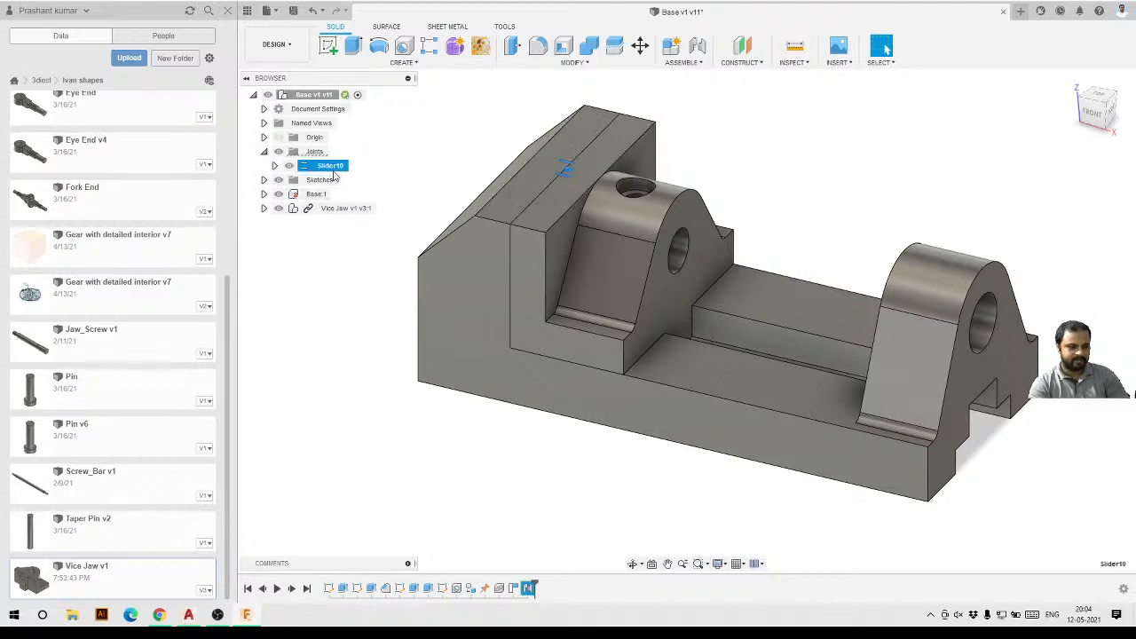
left_click_drag(662, 296, 812, 262)
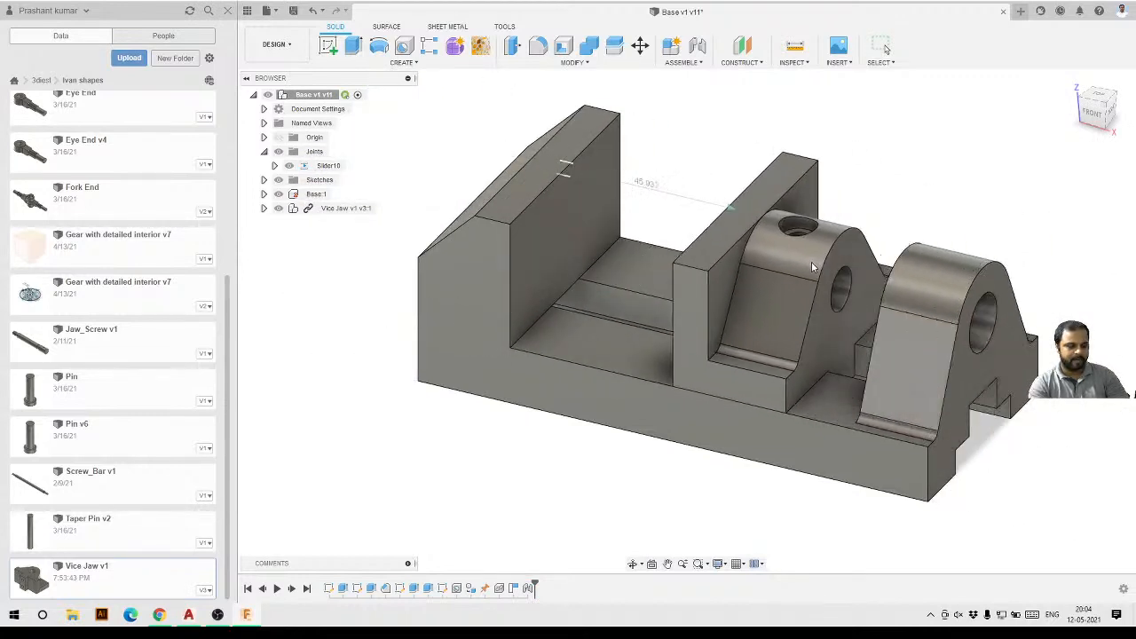
right_click(324, 168)
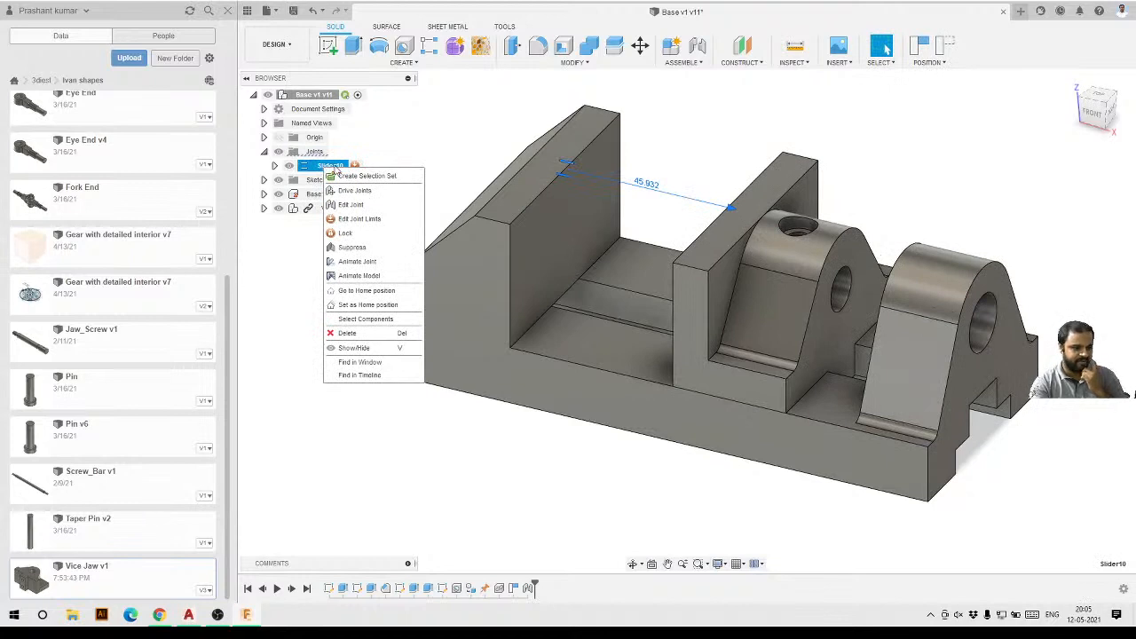
left_click(359, 219)
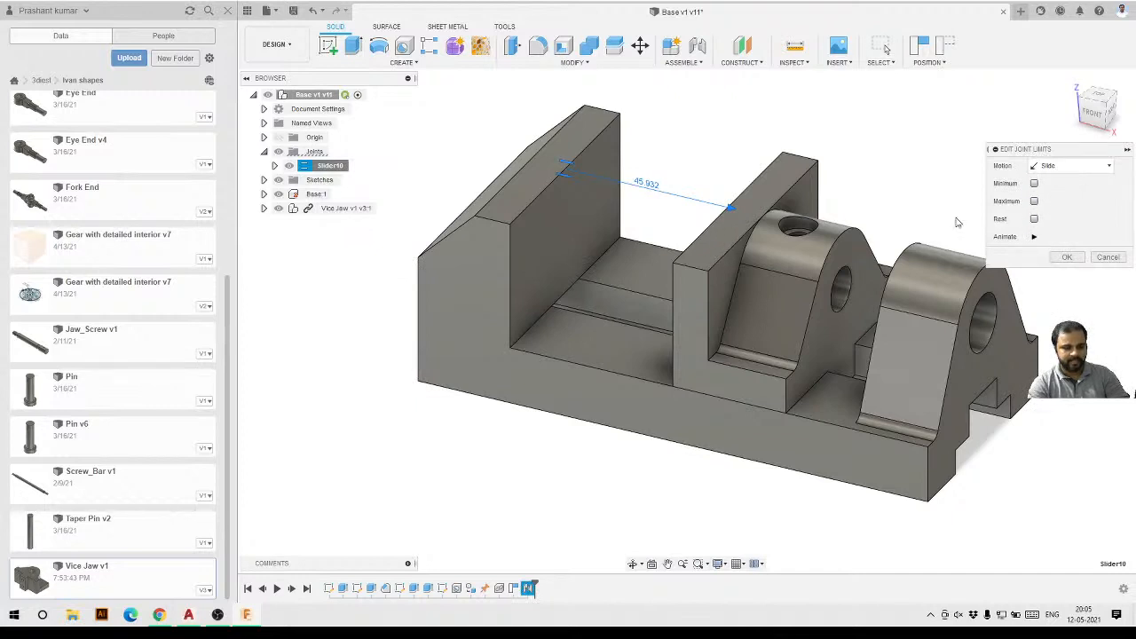
scroll(957, 222, "up", 2)
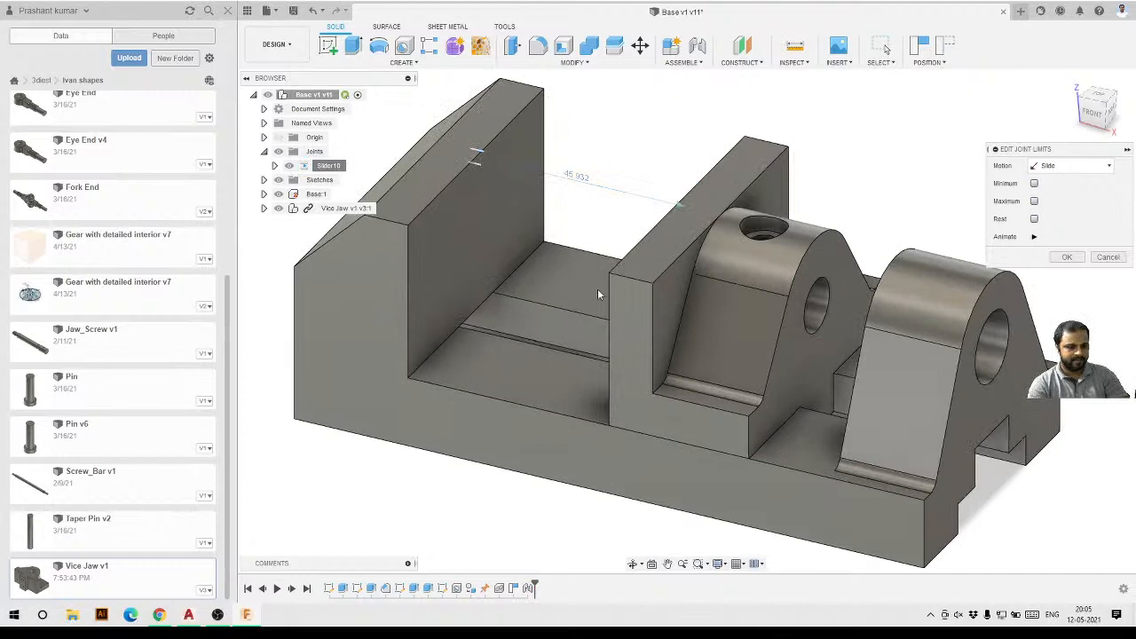
left_click(948, 46)
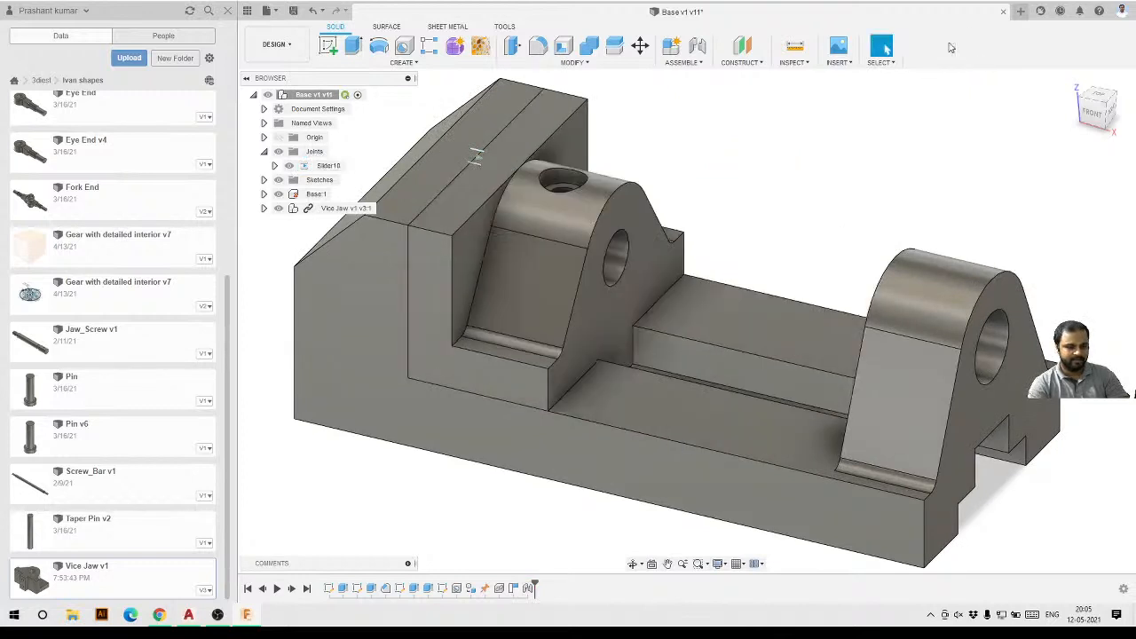
Open the limits of the Slider10 joint and enable both the minimum and maximum limits.
right_click(327, 168)
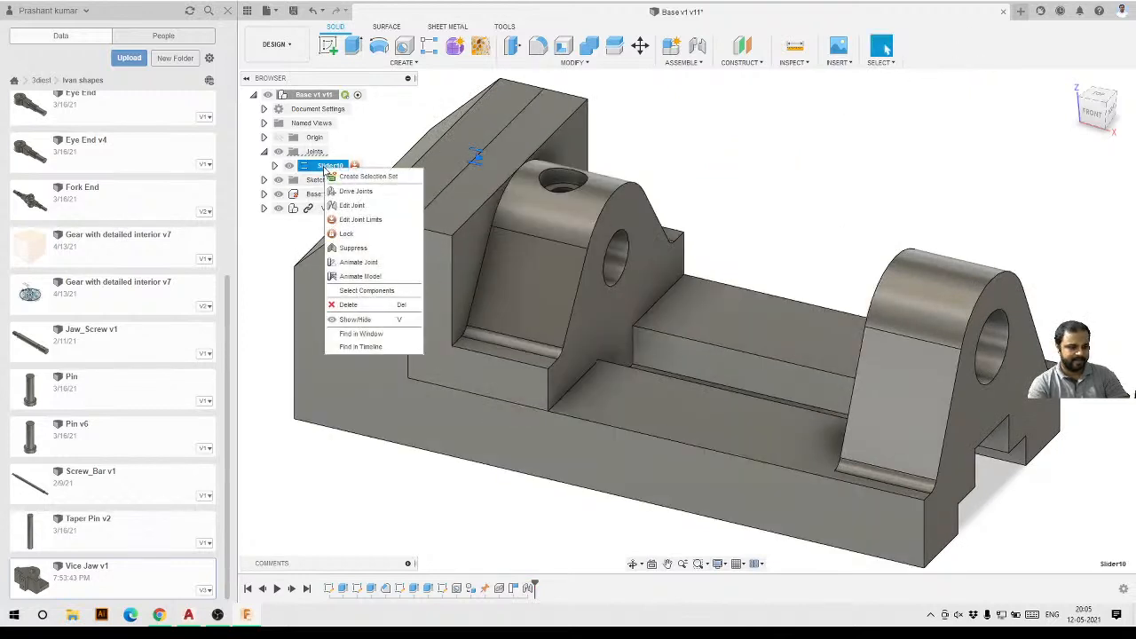
left_click(356, 219)
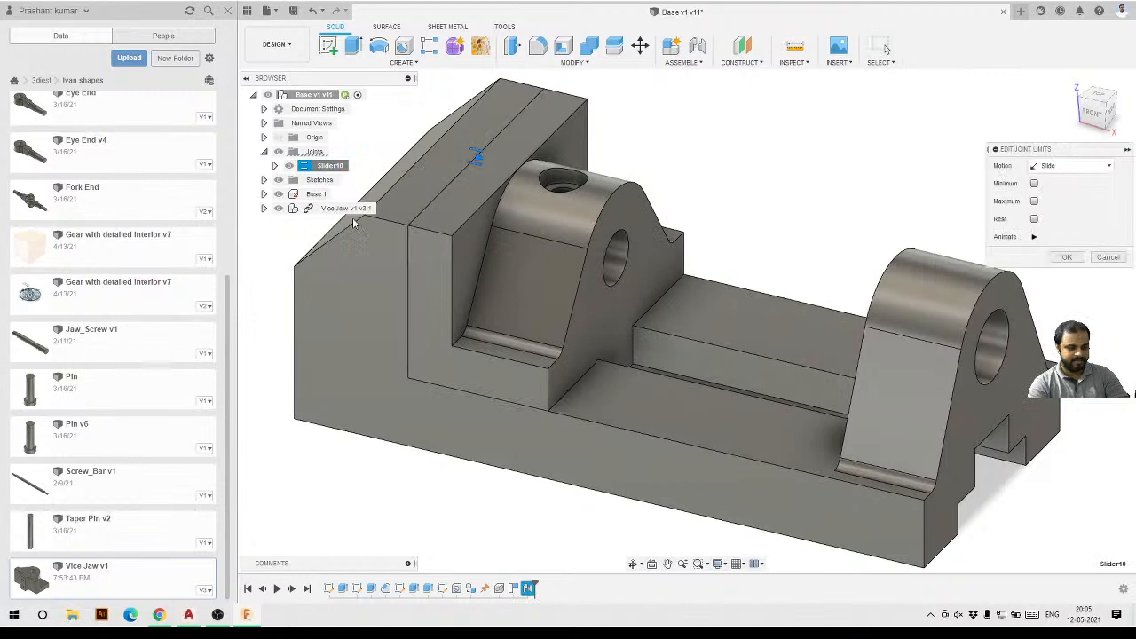
left_click(1034, 184)
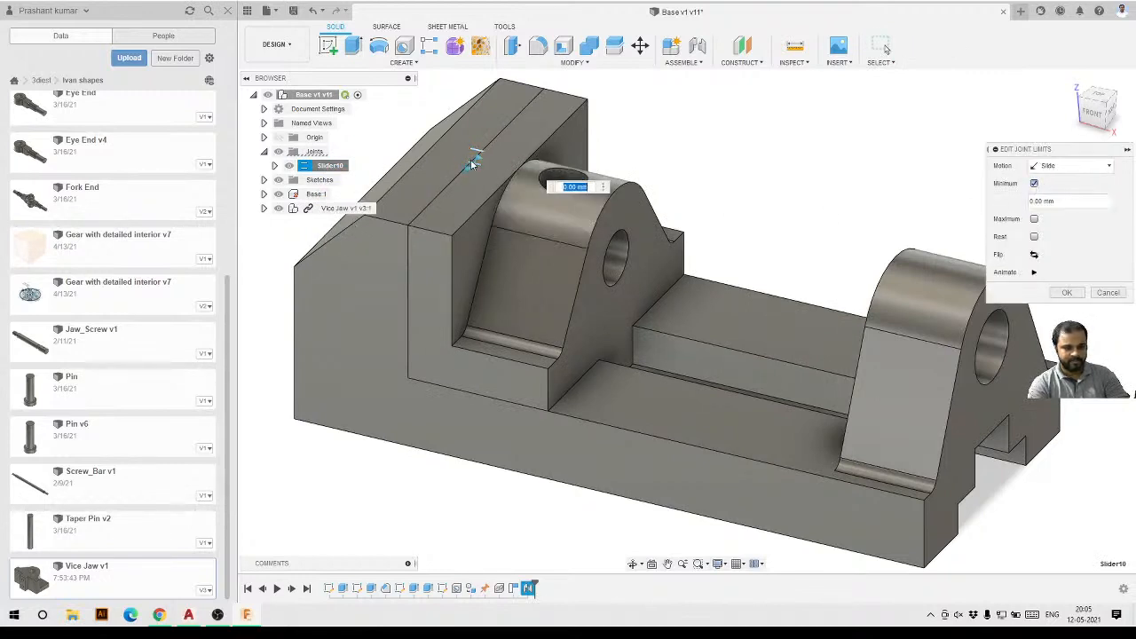
left_click(1033, 219)
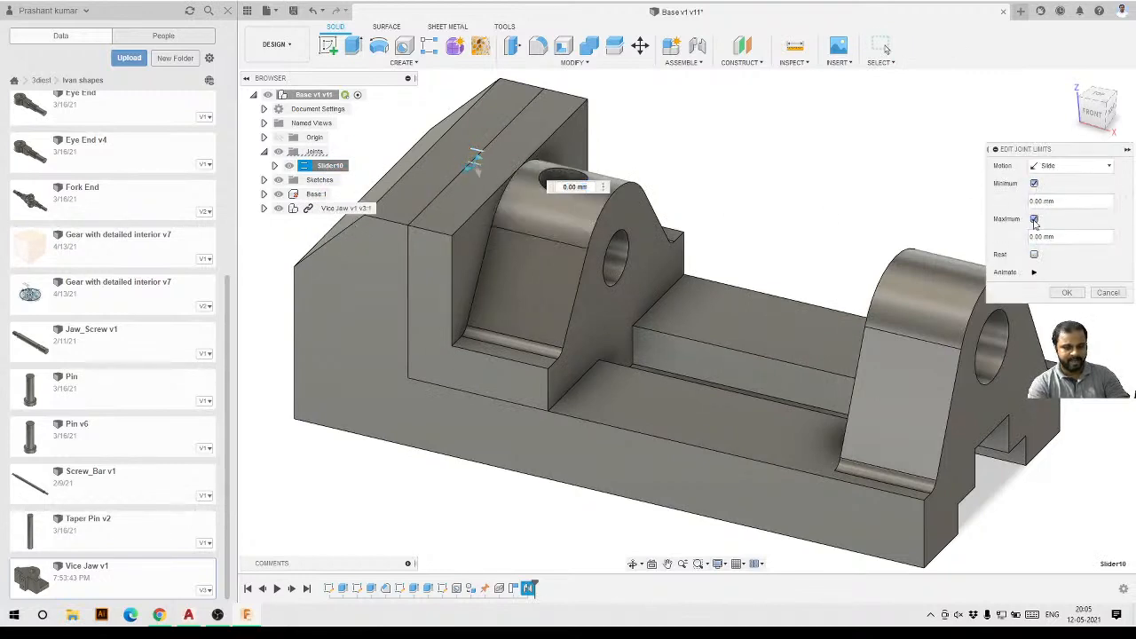
Set the slider's minimum limit to 60 mm and its maximum limit to 64 mm, then confirm.
left_click_drag(542, 215, 651, 316)
scroll(619, 256, "down", 1)
left_click(1092, 111)
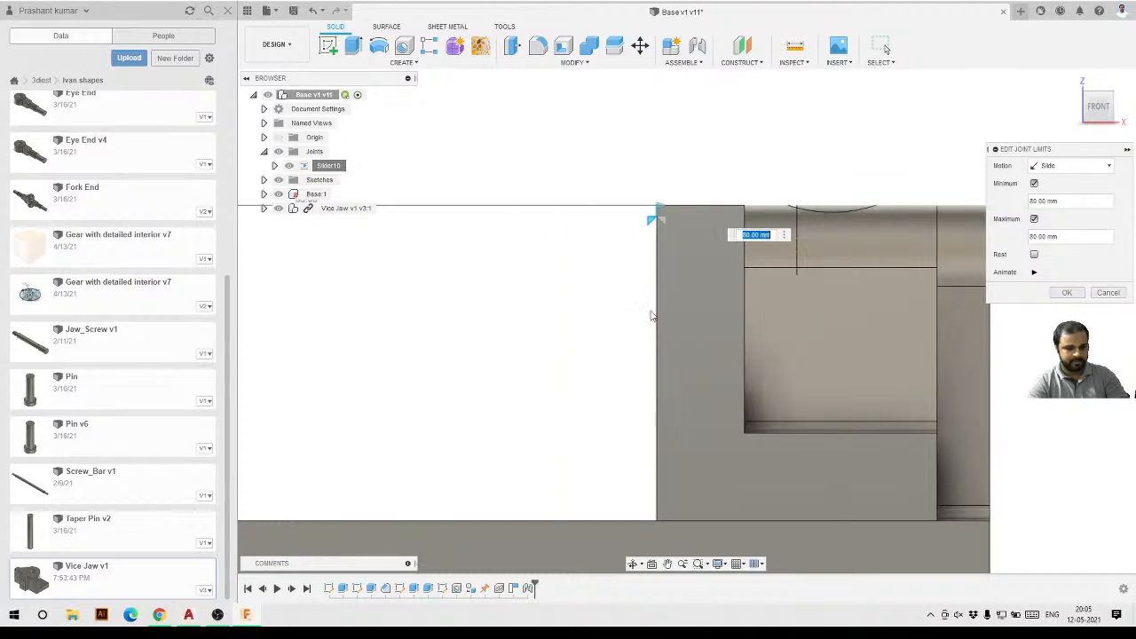
left_click(1033, 237)
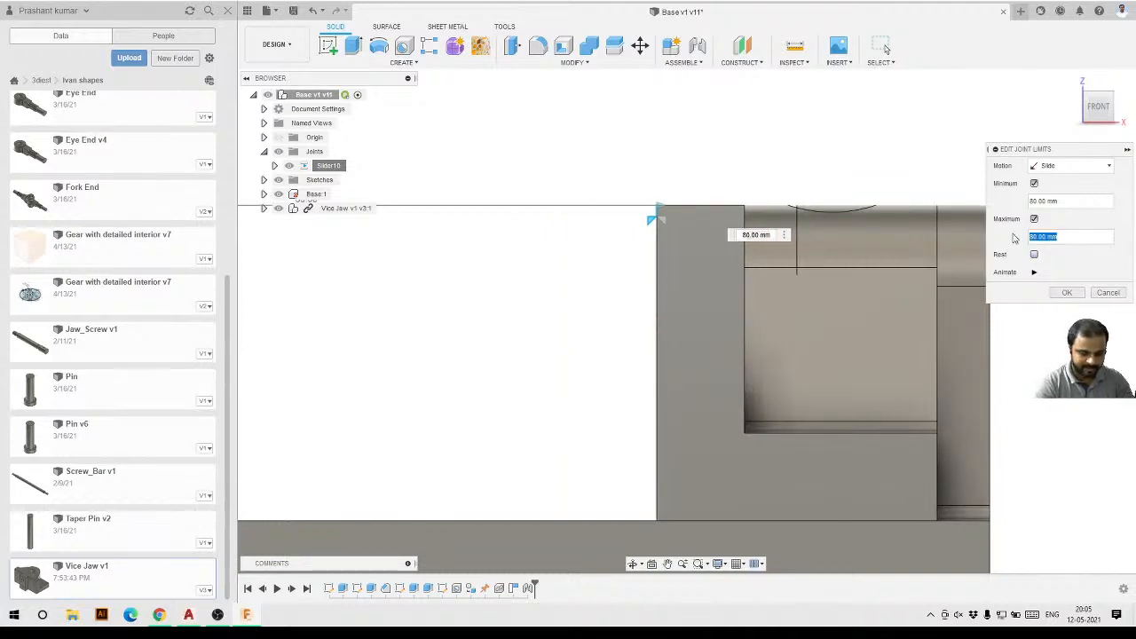
type("60")
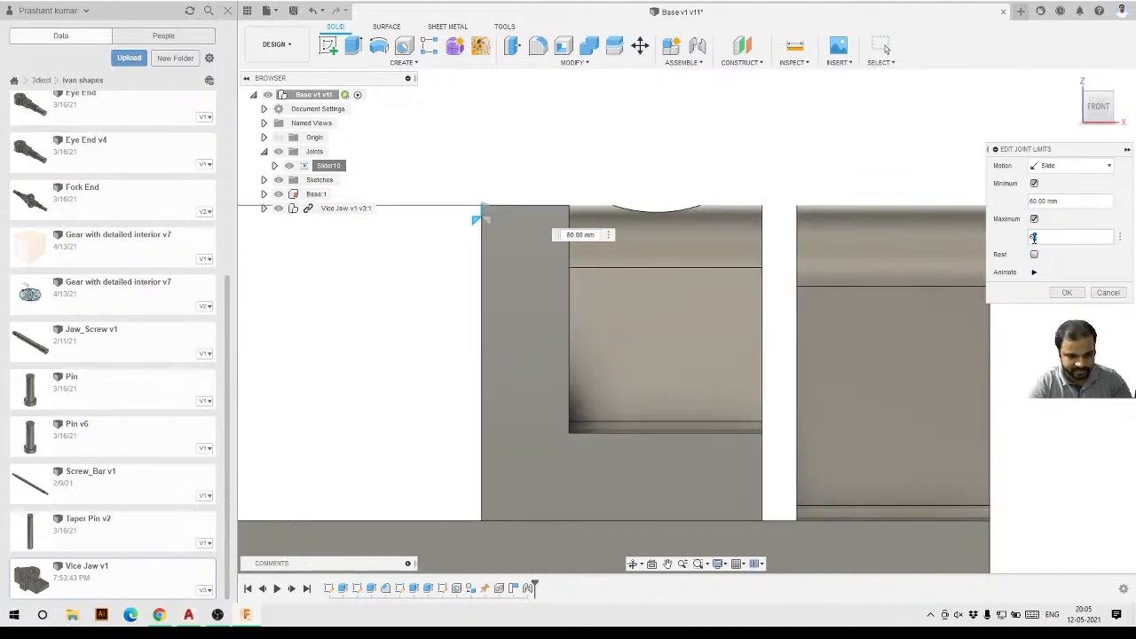
type("5")
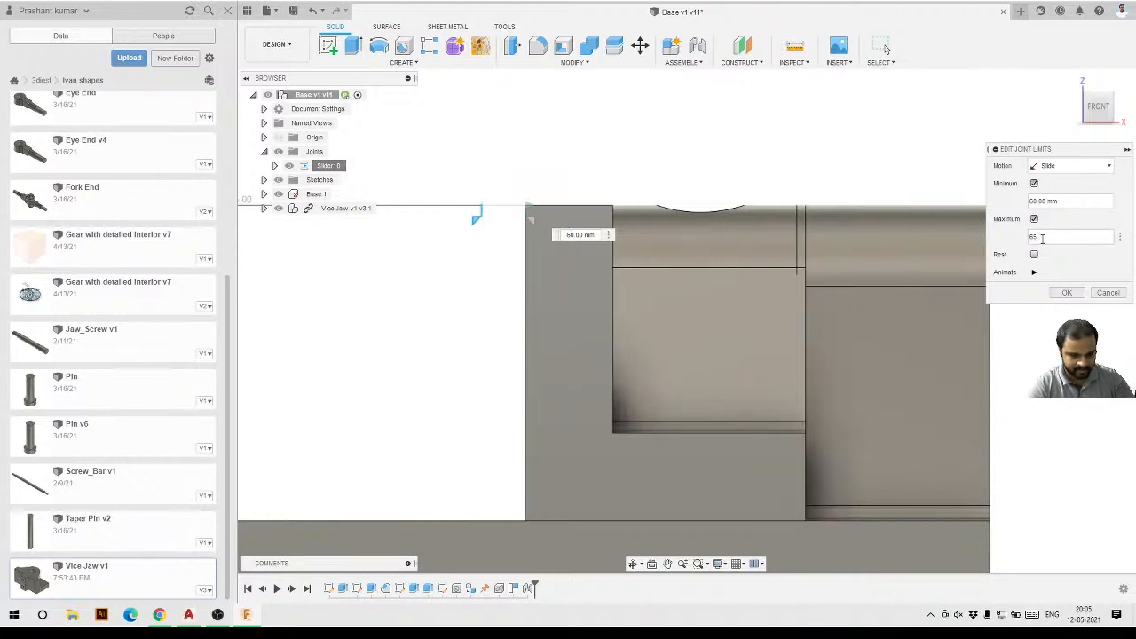
type("0")
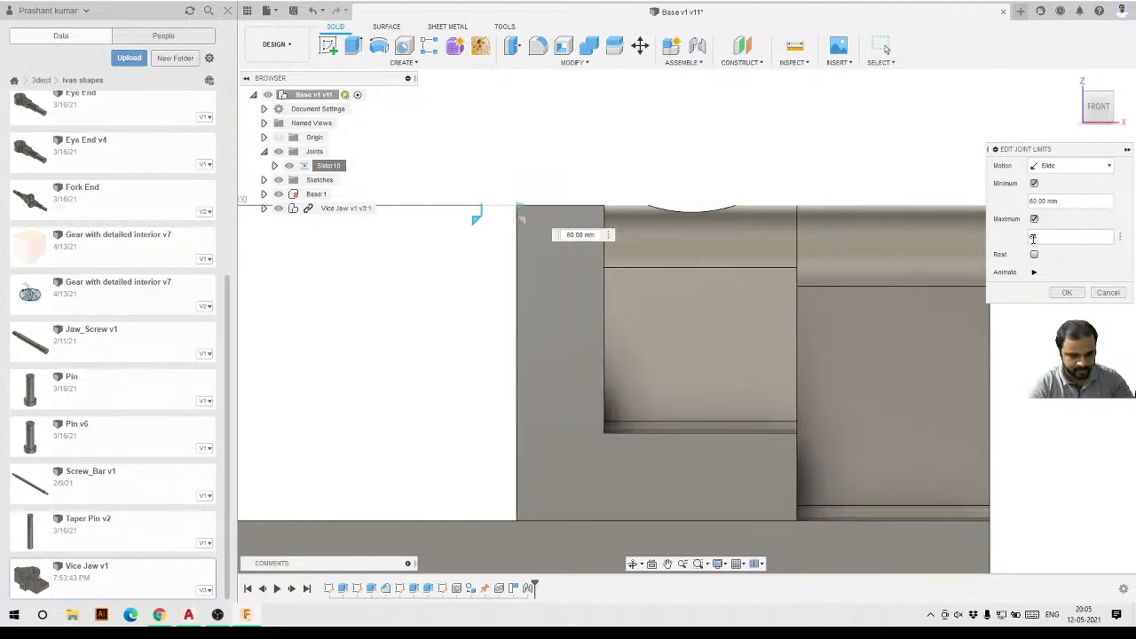
scroll(798, 214, "up", 2)
scroll(813, 268, "up", 2)
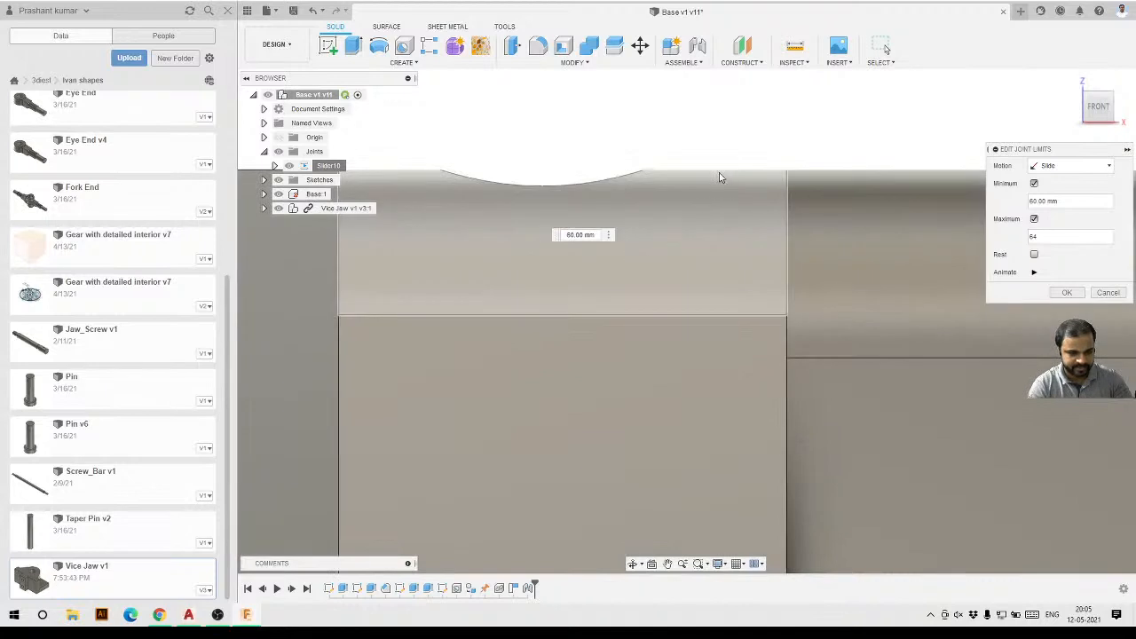
scroll(843, 253, "down", 5)
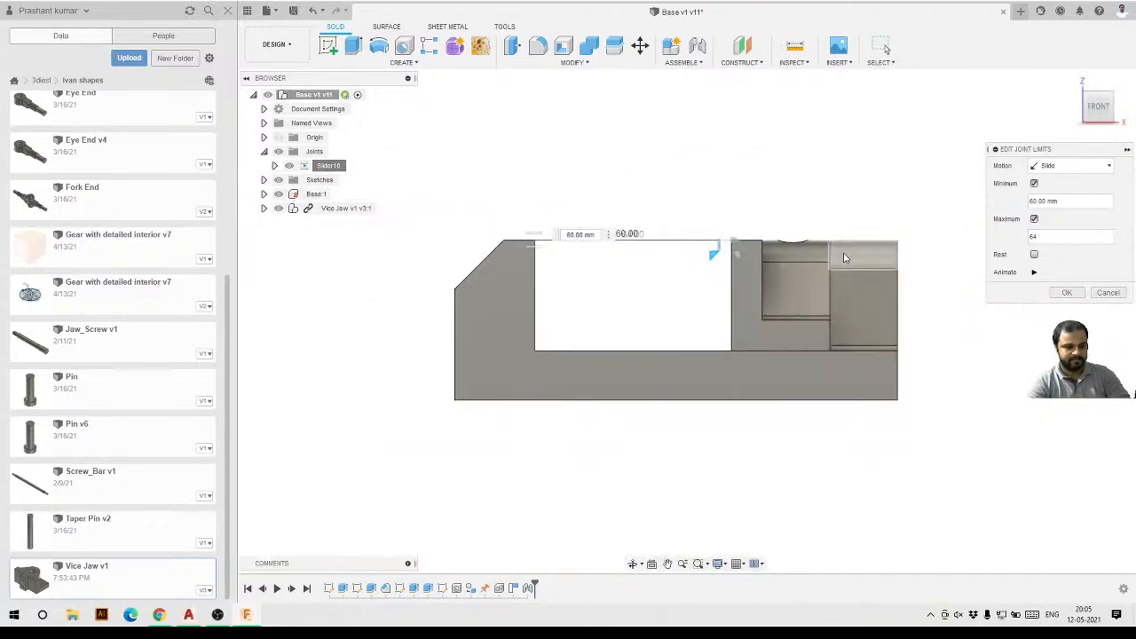
left_click(1065, 293)
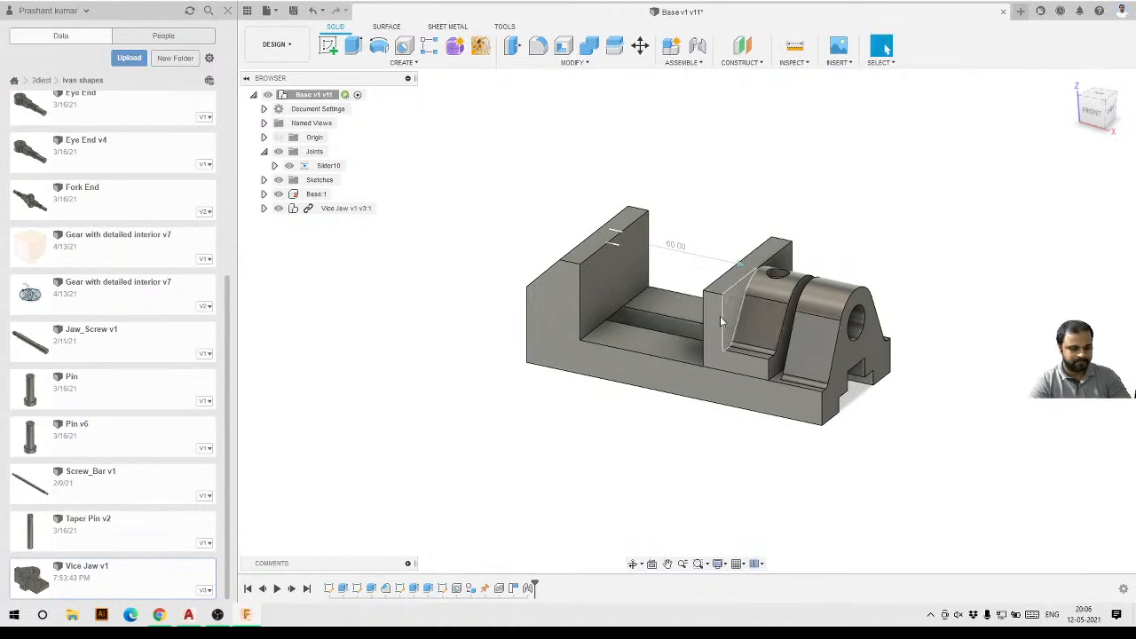
Animate the slider joint to preview the jaw's limited travel, then stop the animation.
right_click(329, 167)
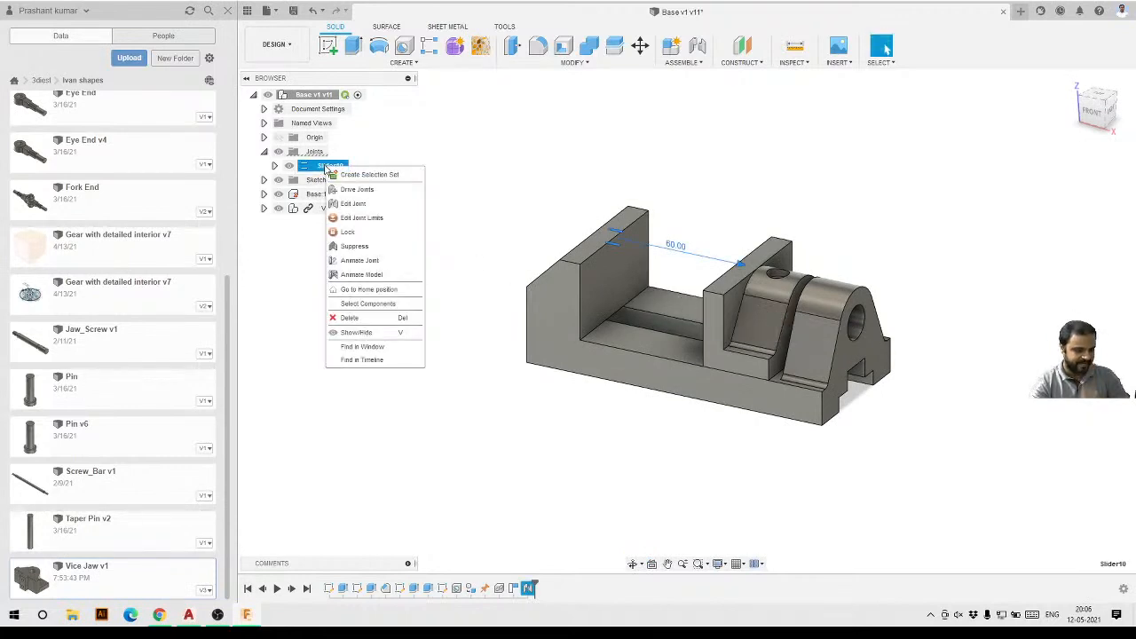
left_click(359, 260)
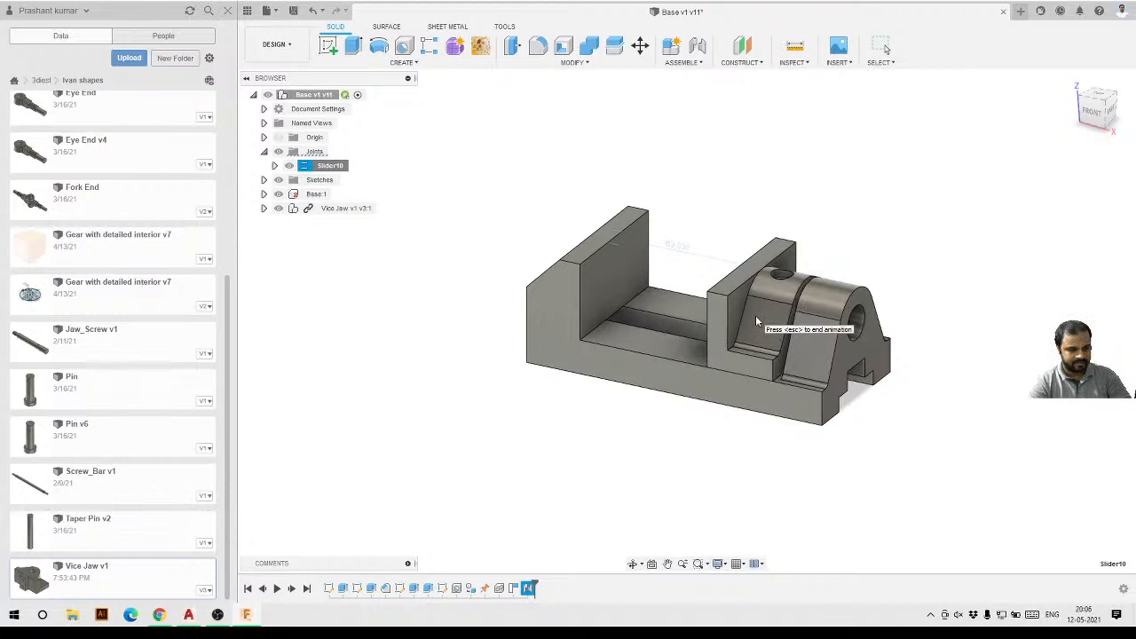
scroll(750, 311, "up", 3)
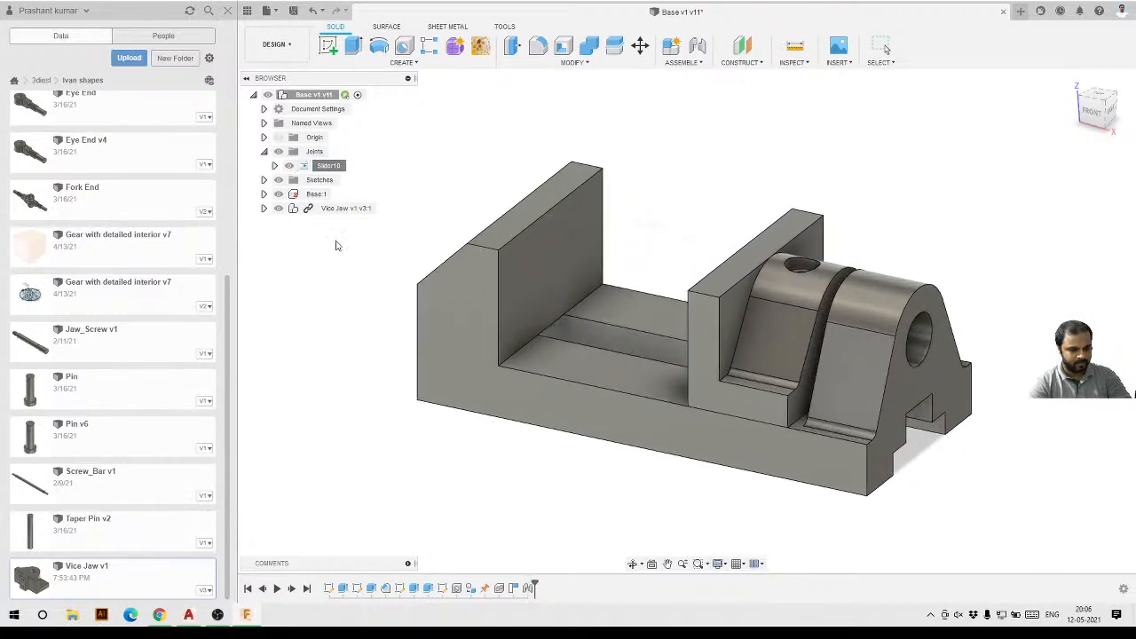
key("Escape")
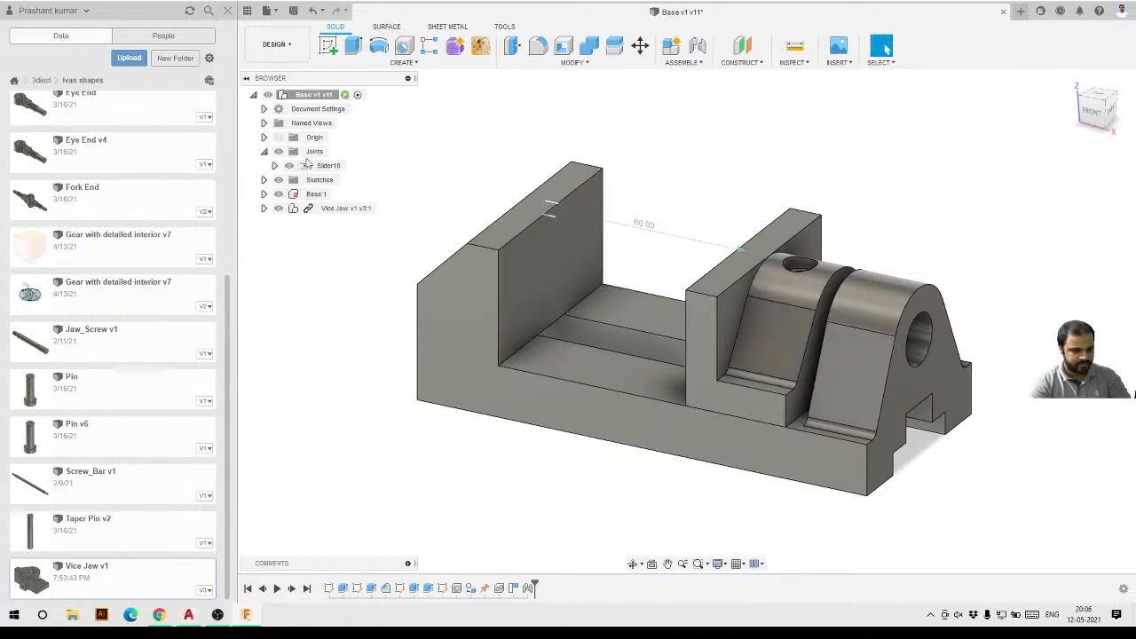
Reopen the slider joint limits, set the minimum to 0, preview the animation, and confirm.
right_click(317, 166)
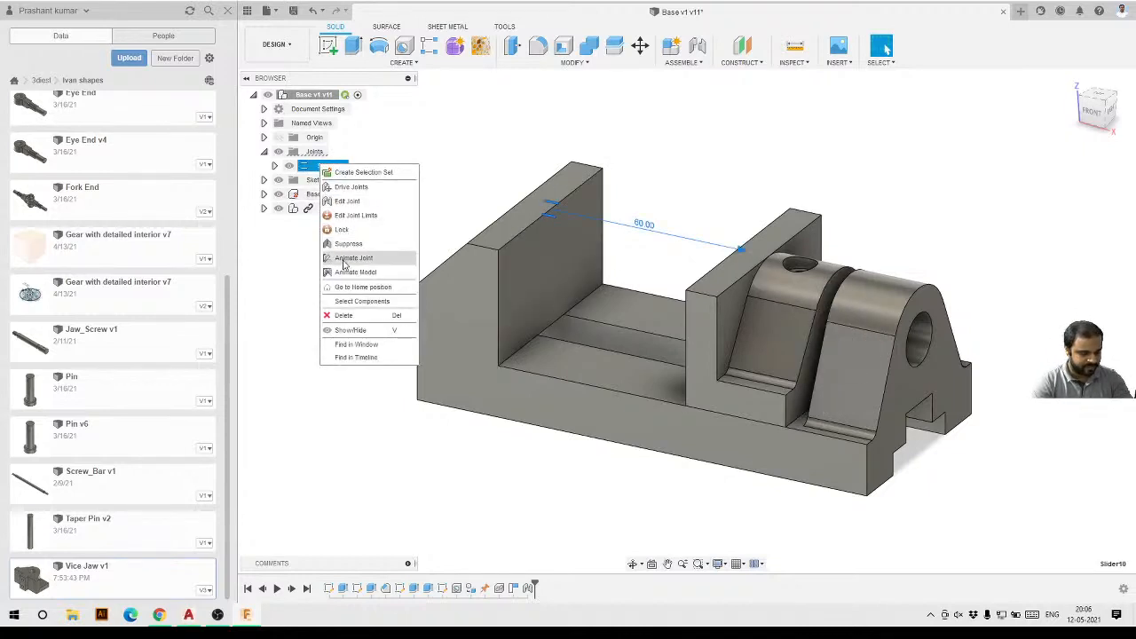
left_click(353, 216)
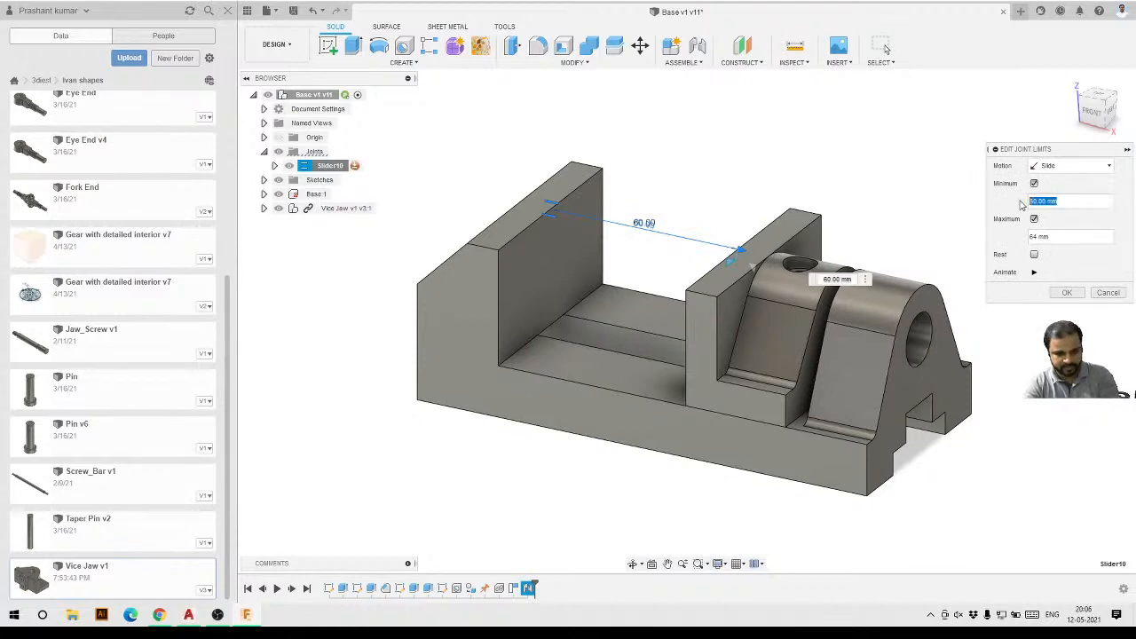
type("0")
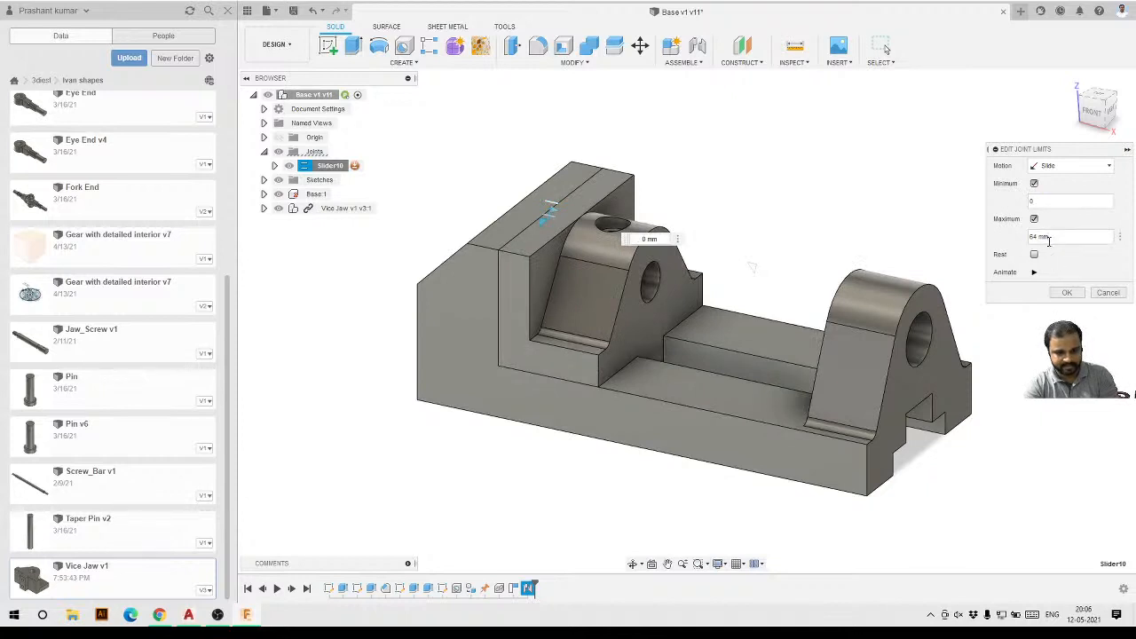
left_click(1034, 274)
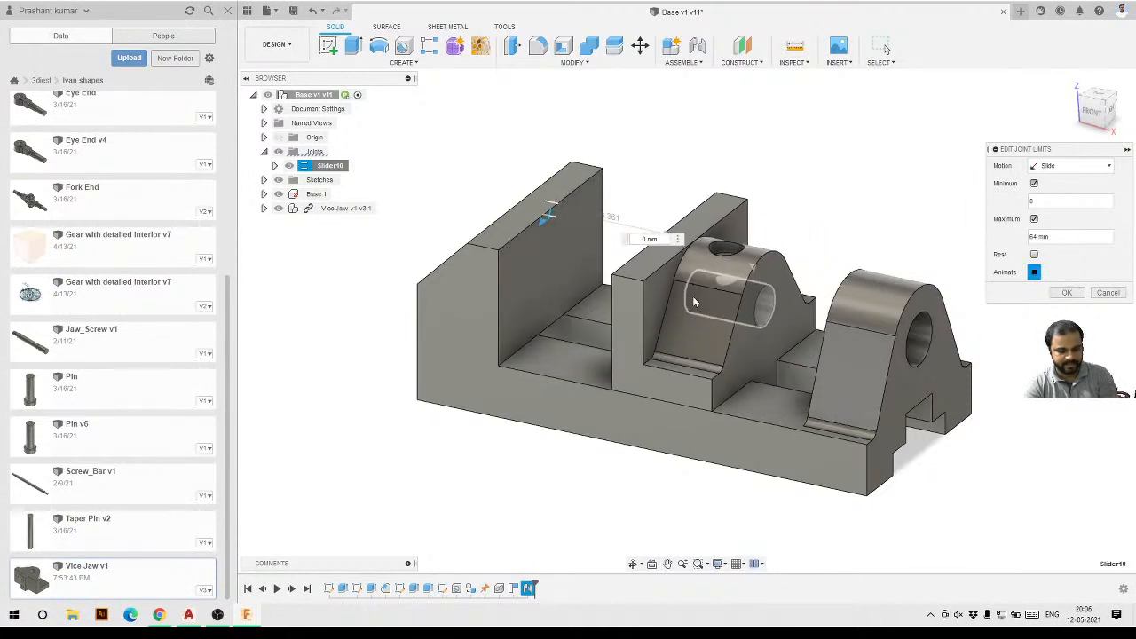
left_click(1091, 111)
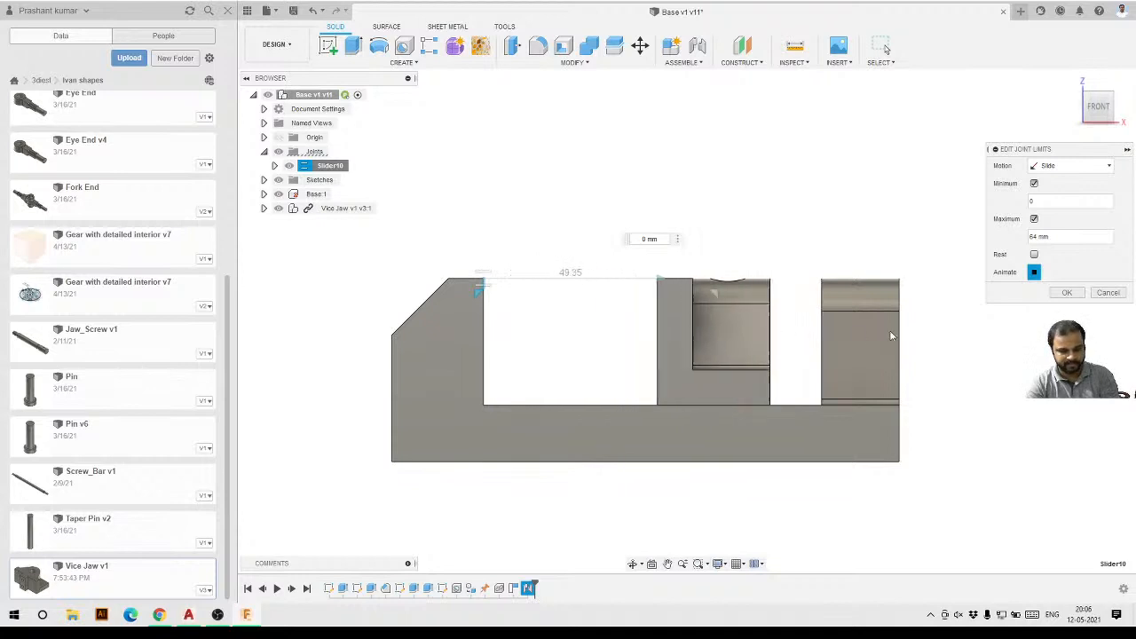
left_click(1060, 295)
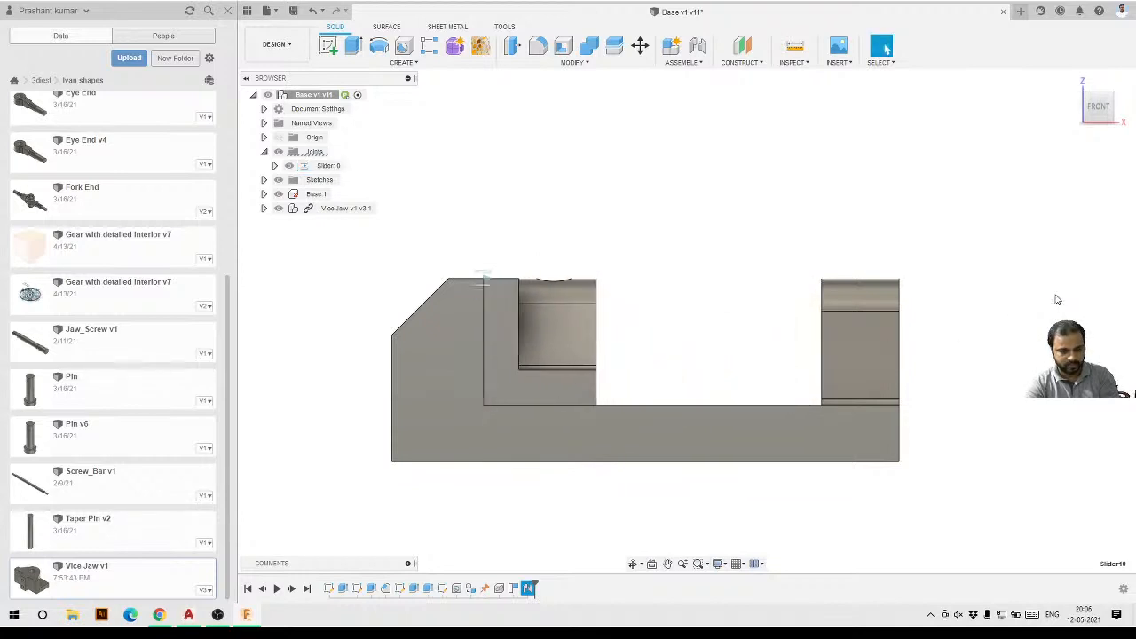
Drag the jaw along the slider from several views to test its travel between the limits.
mouse_move(566, 337)
left_mouse_down()
mouse_move(886, 337)
mouse_move(444, 337)
mouse_move(877, 338)
mouse_move(582, 328)
left_mouse_up()
mouse_move(582, 329)
middle_mouse_down("shift")
mouse_move(677, 284)
mouse_move(715, 342)
mouse_move(598, 314)
middle_mouse_up("shift")
left_click_drag(598, 314, 655, 325)
left_click_drag(728, 327, 793, 332)
left_click_drag(723, 344, 608, 312)
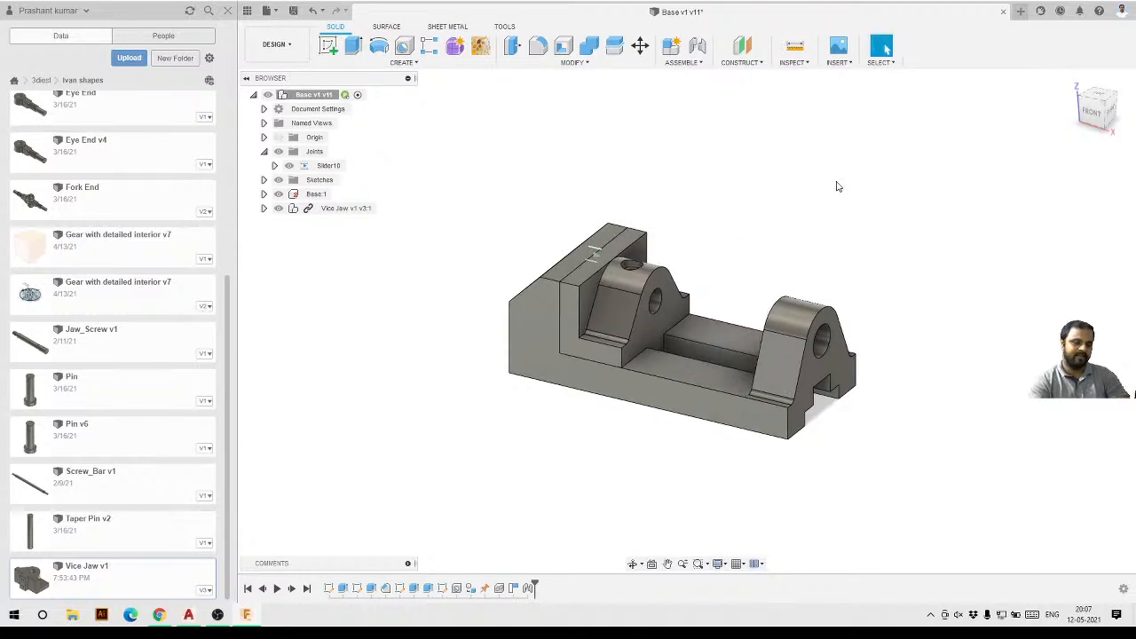
scroll(745, 350, "up", 2)
scroll(742, 348, "down", 2)
middle_click_drag(681, 325, 645, 345, "shift")
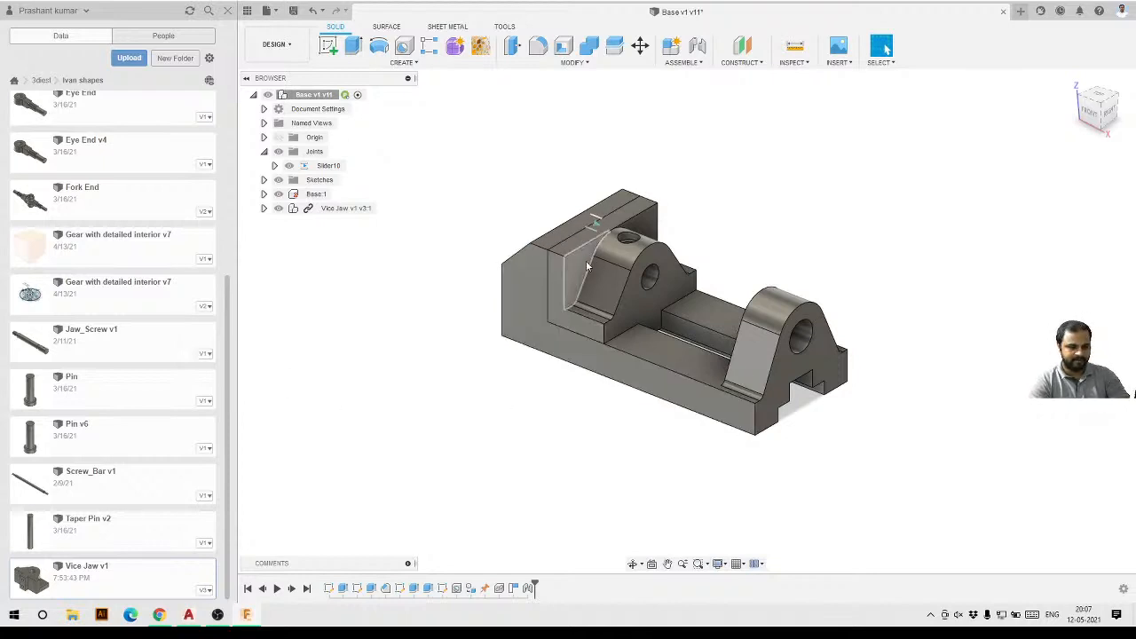
left_click_drag(568, 252, 617, 241)
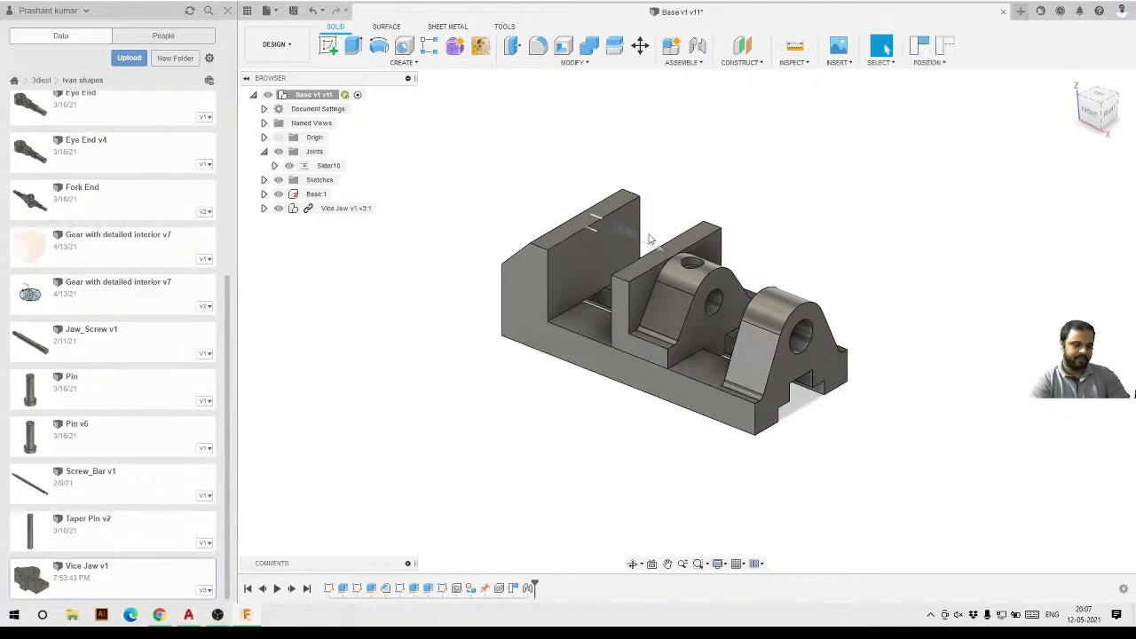
Insert the Jaw_Screw v1 part into the current design.
right_click(95, 343)
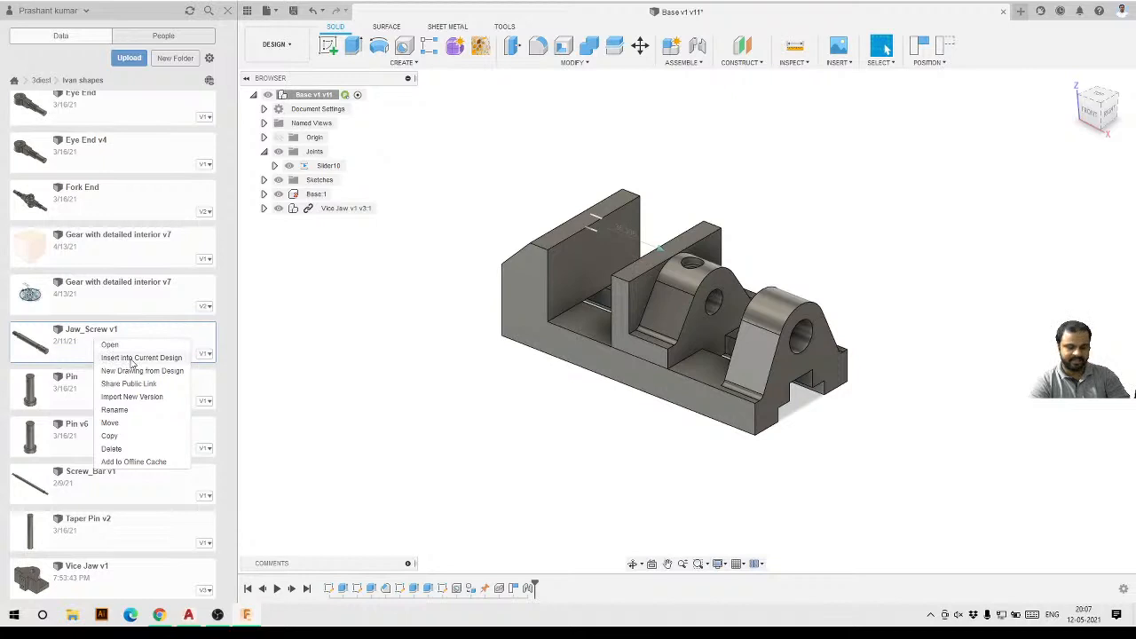
left_click(132, 359)
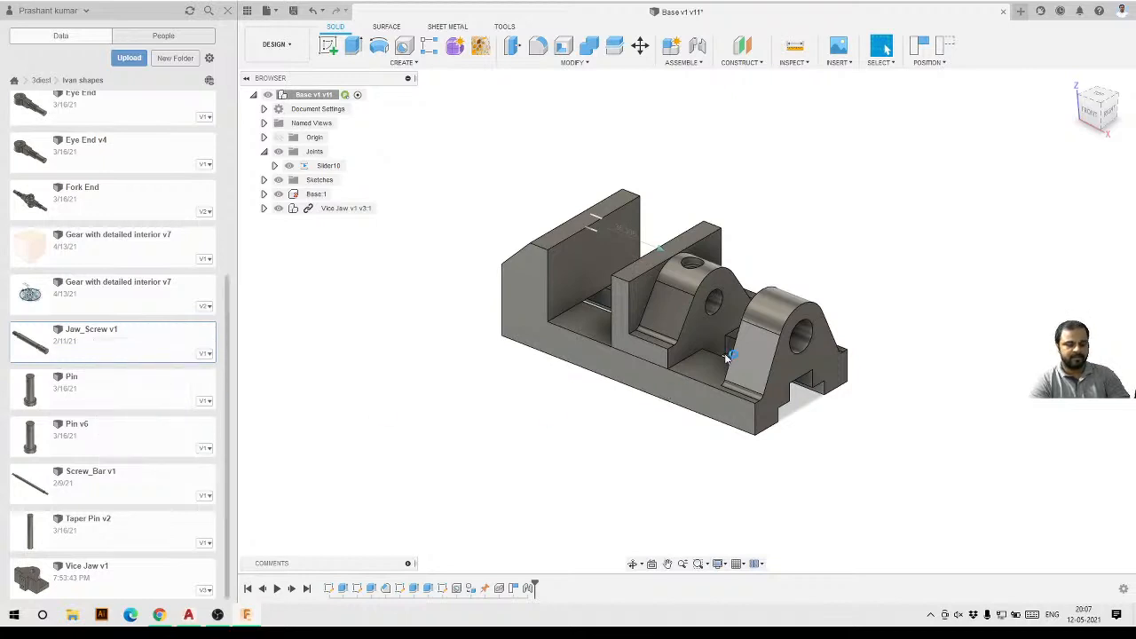
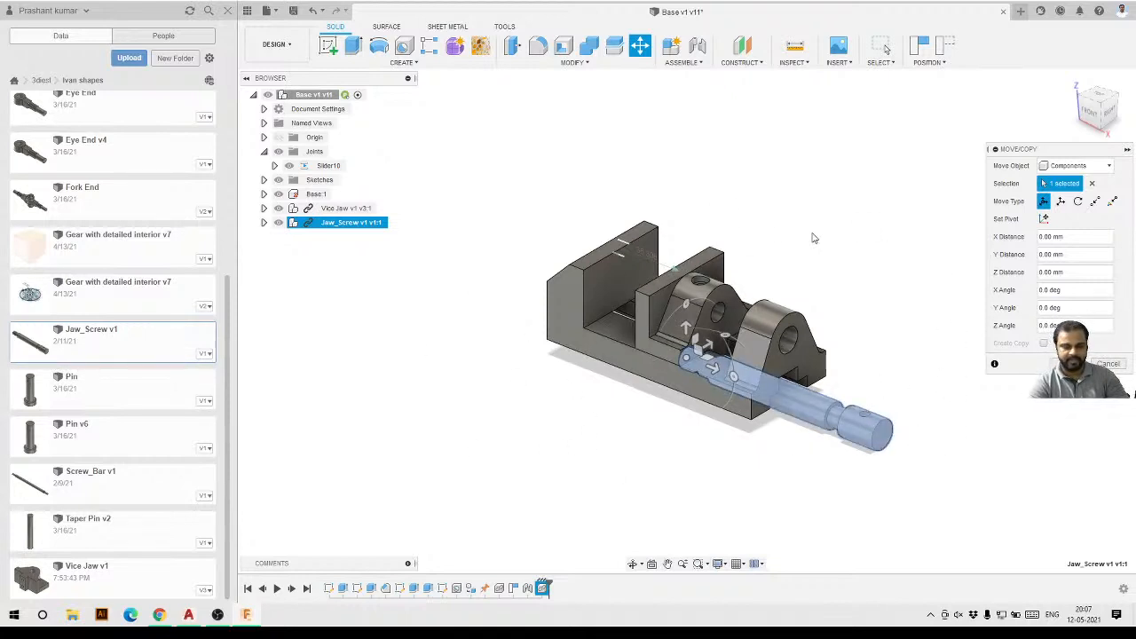
Move the inserted Jaw_Screw 35 mm along Z so it sits clear of the base.
scroll(852, 346, "down", 2)
scroll(572, 371, "up", 4)
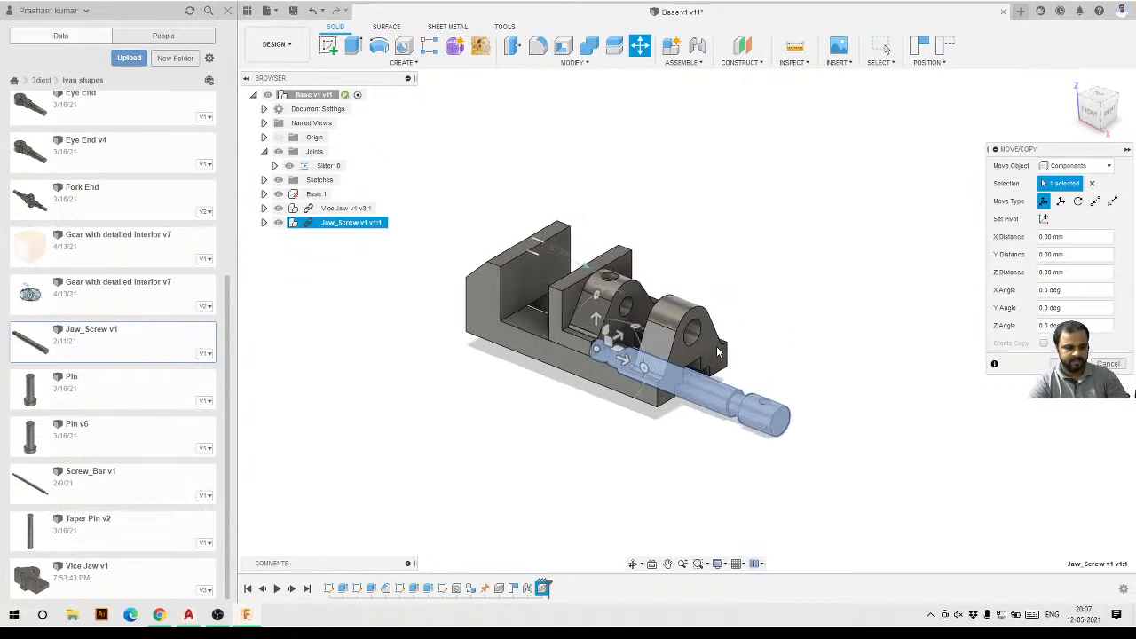
left_click_drag(572, 371, 779, 298)
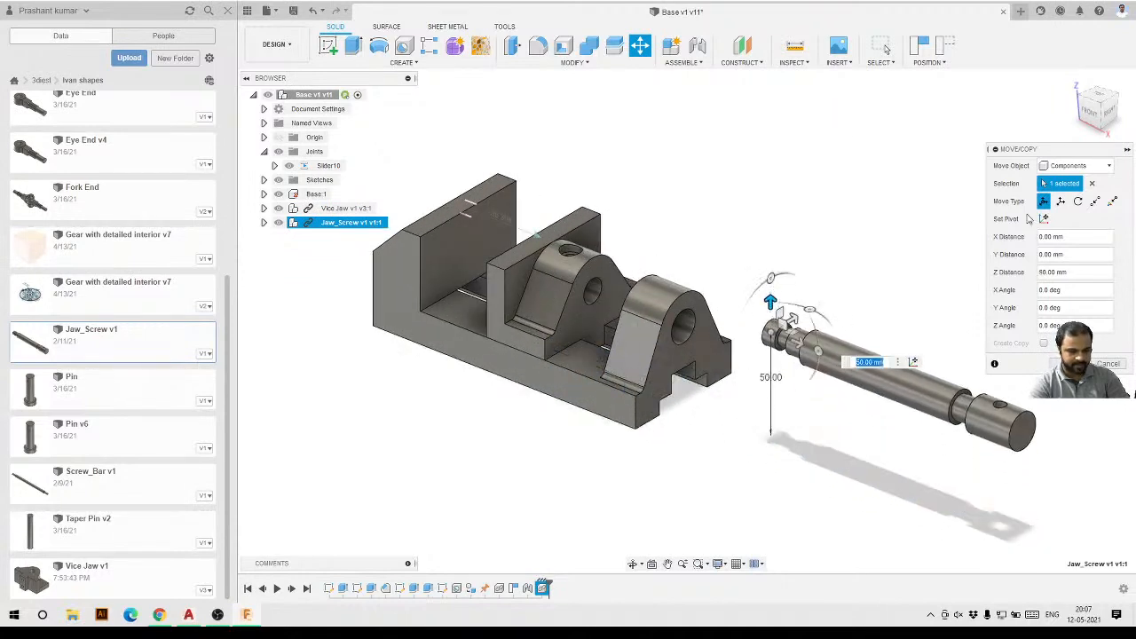
left_click(1111, 114)
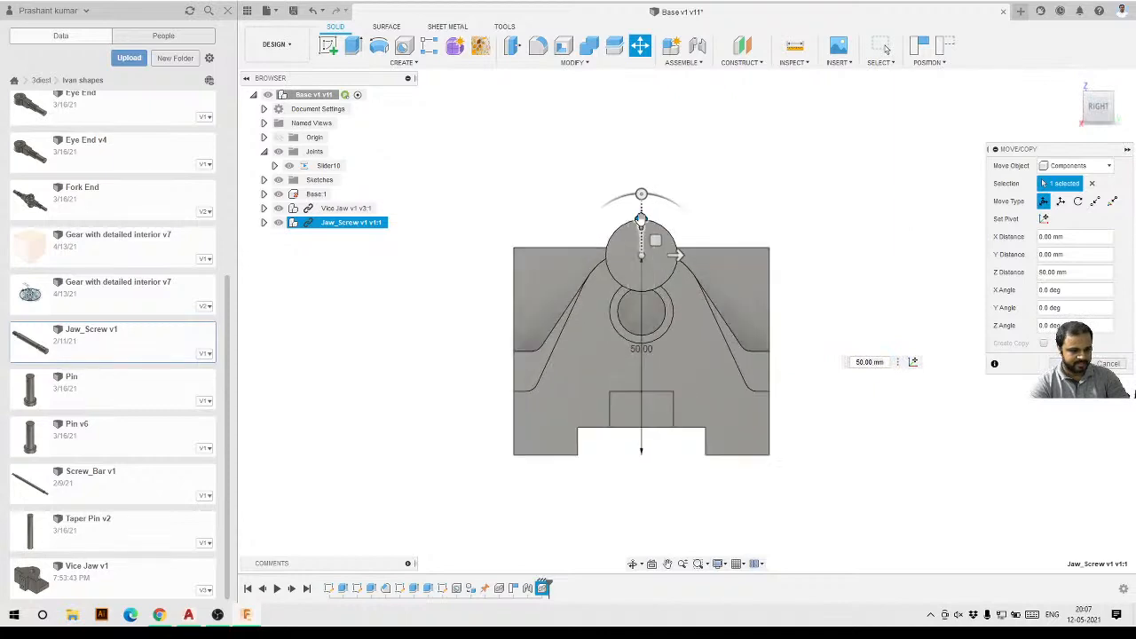
left_click_drag(643, 218, 644, 284)
middle_click_drag(657, 297, 982, 341, "shift")
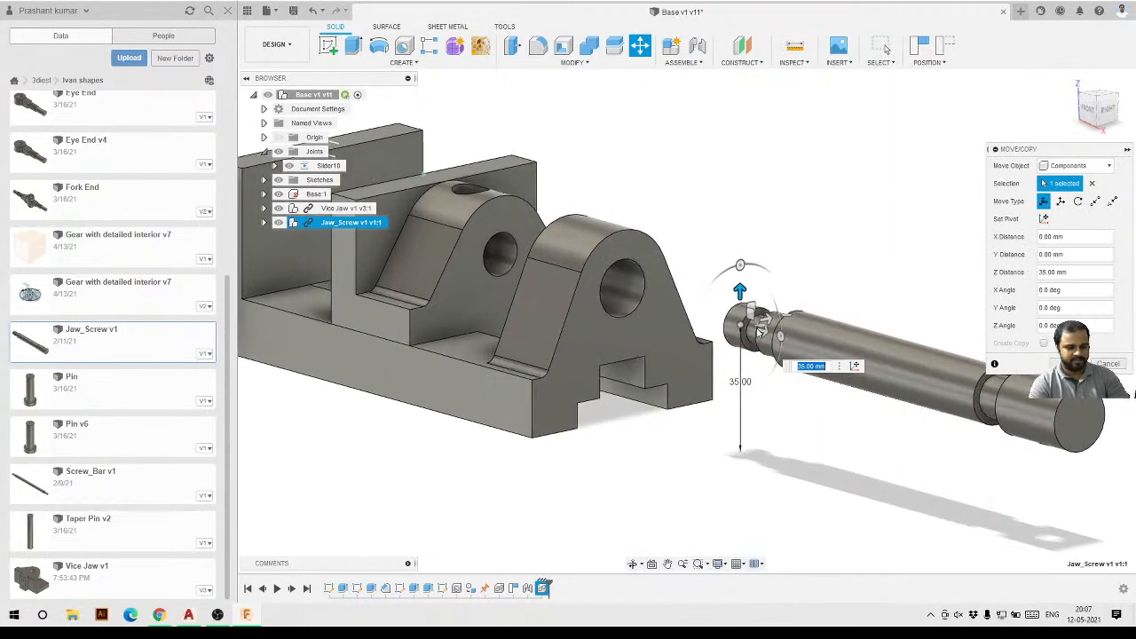
middle_click_drag(707, 330, 560, 334, "shift")
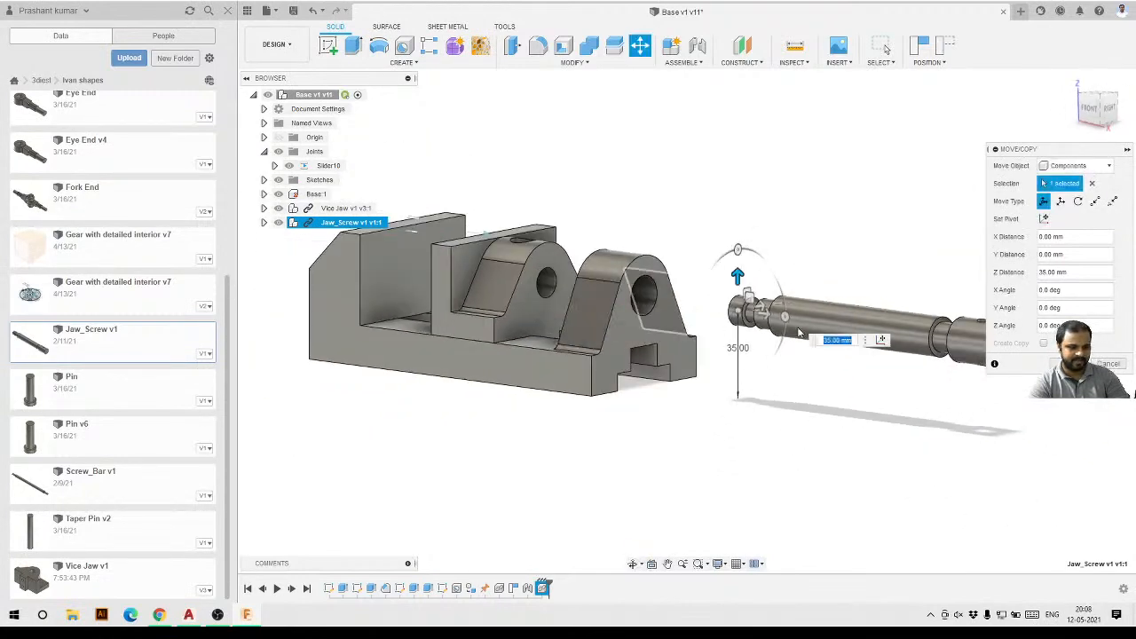
scroll(651, 350, "up", 2)
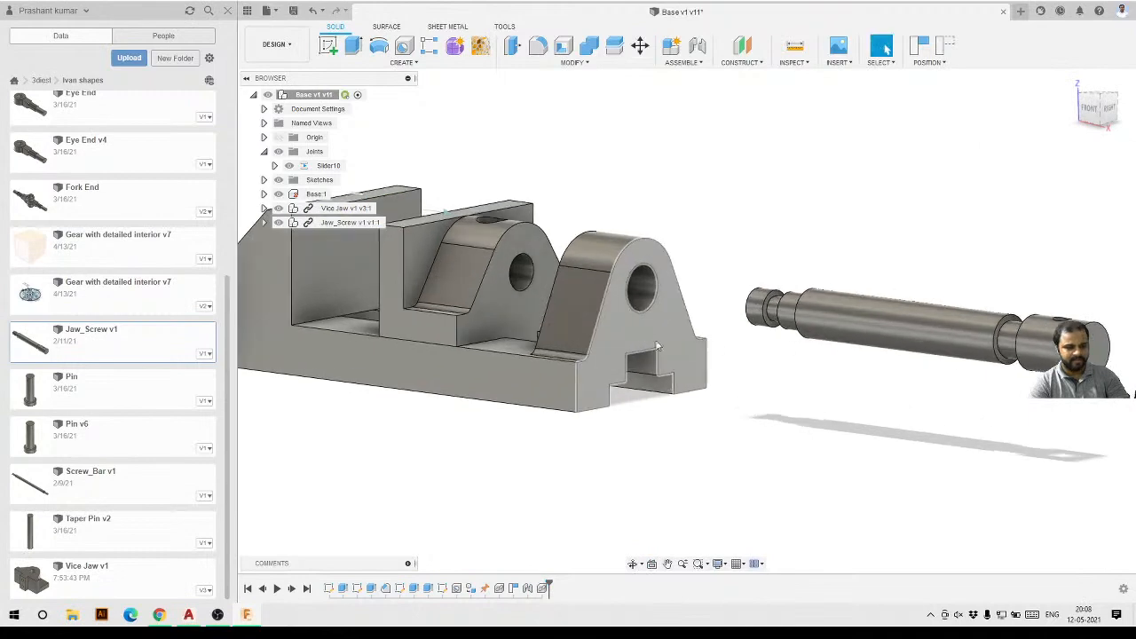
Examine the screw's ends and the jaw's hole from several angles, selecting faces to compare them.
middle_click_drag(728, 330, 724, 365, "shift")
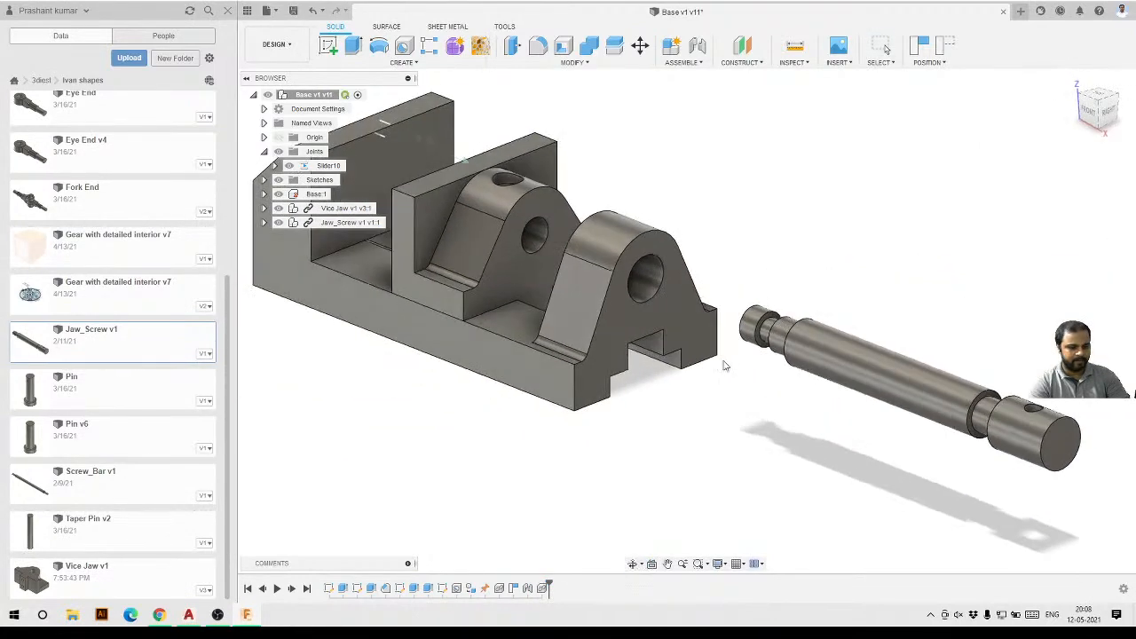
left_click(830, 348)
left_click(509, 237)
left_click(509, 238)
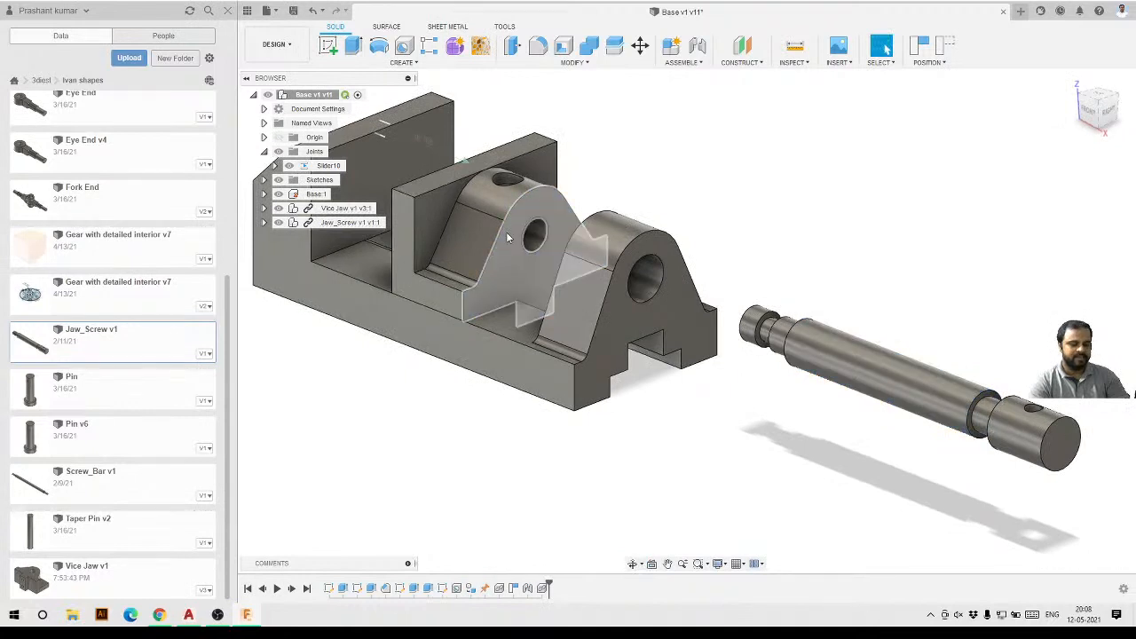
left_click(840, 362)
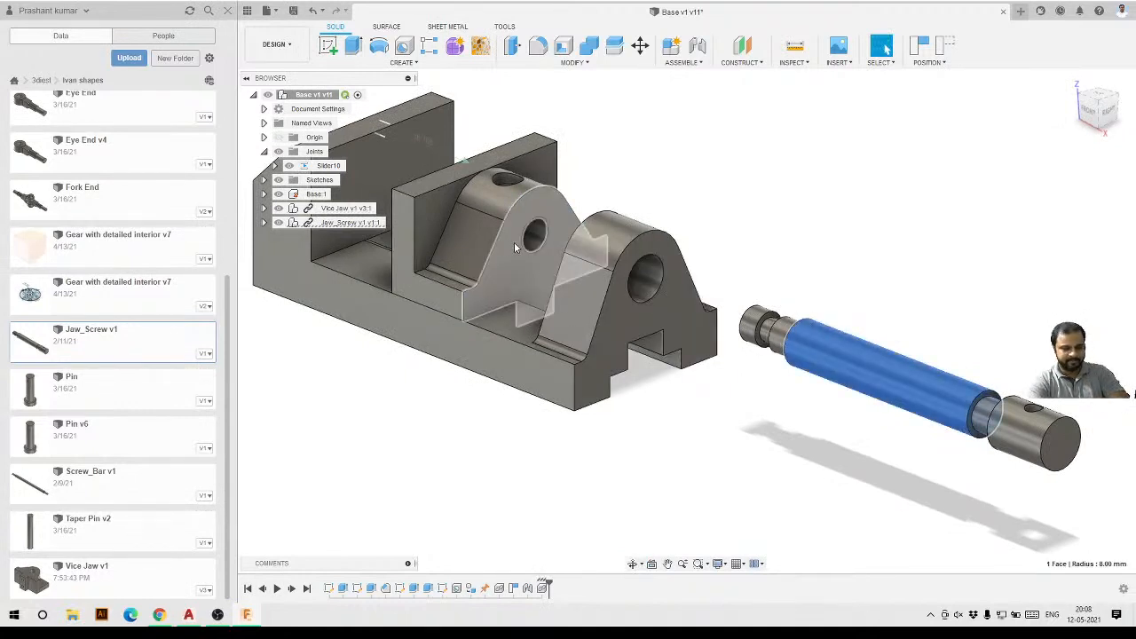
key("Escape")
left_click(843, 335)
key("Escape")
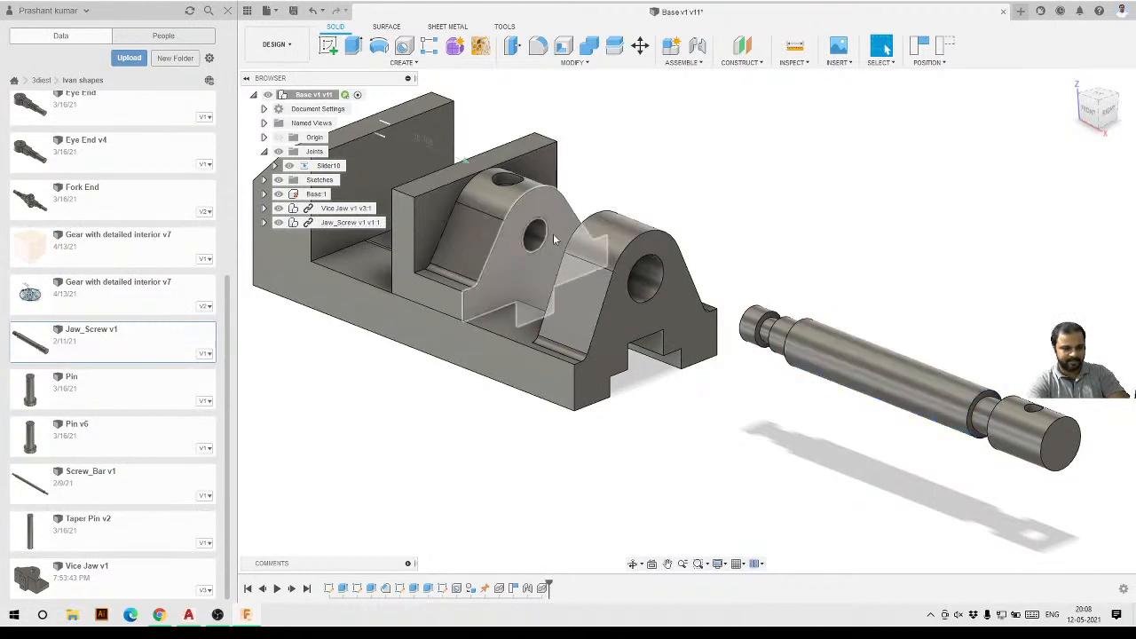
left_click(678, 293)
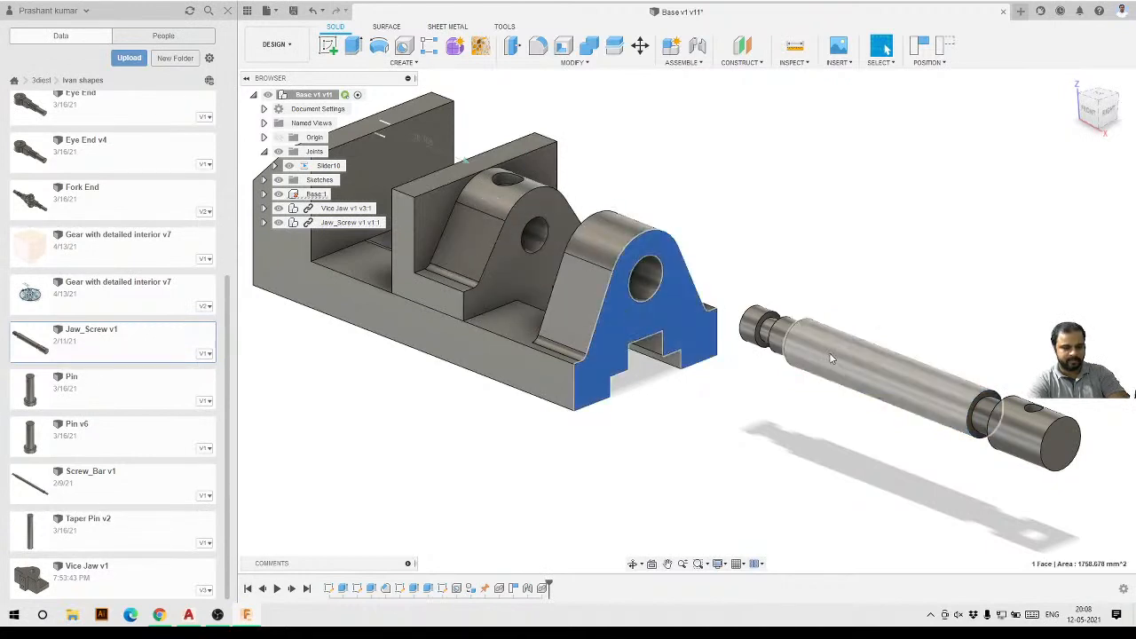
left_click(832, 358)
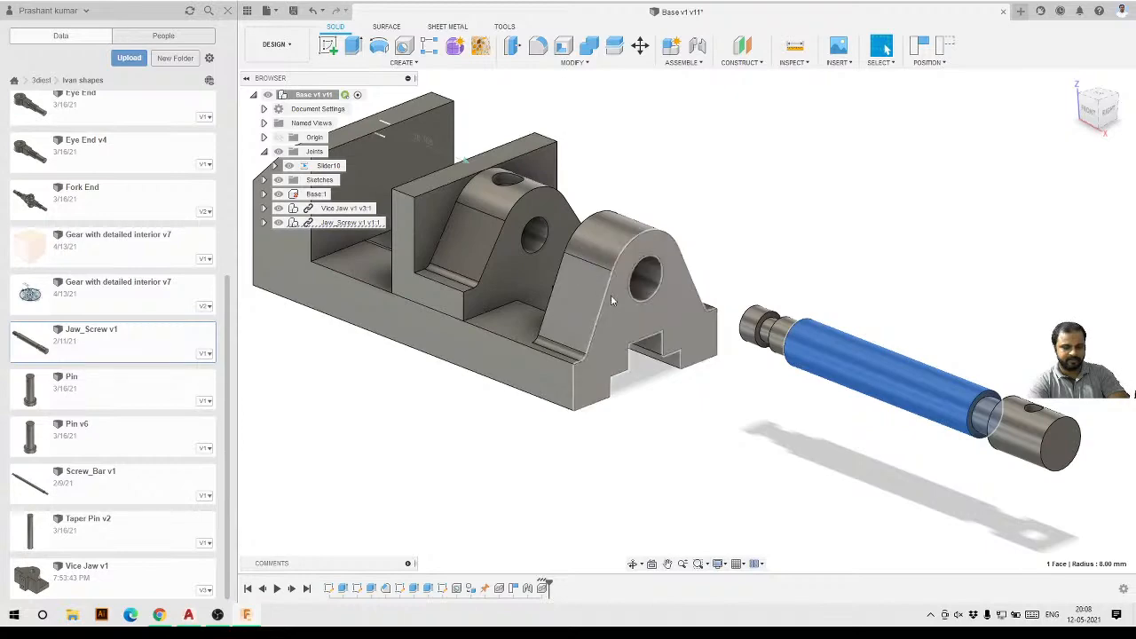
middle_click_drag(610, 295, 757, 280, "shift")
left_click(757, 280)
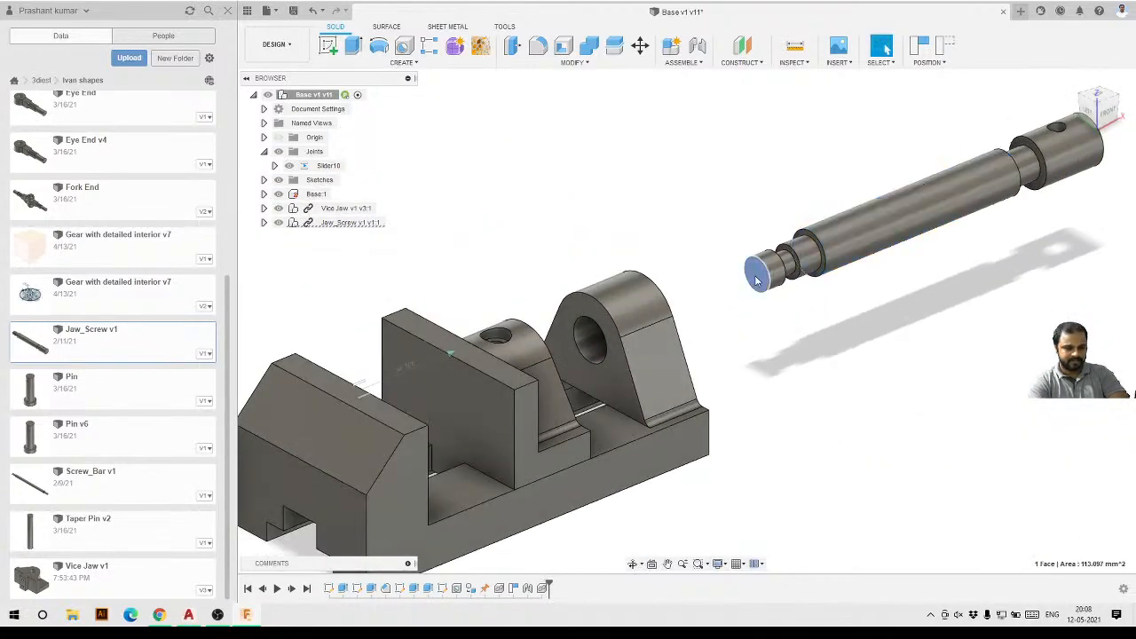
middle_click_drag(759, 338, 574, 261, "shift")
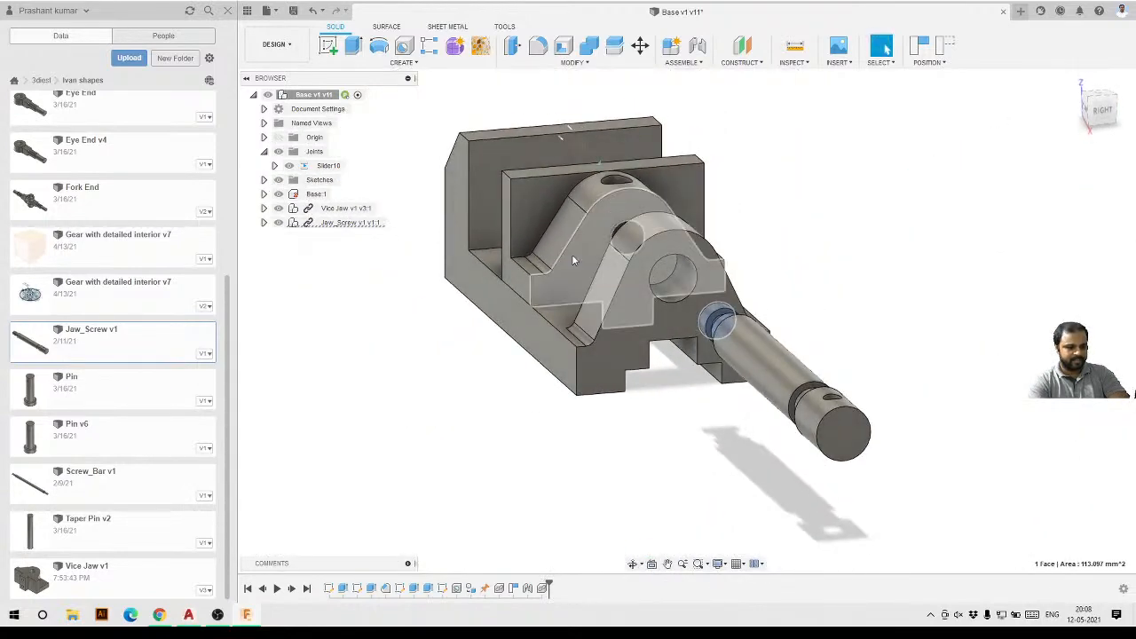
left_click_drag(573, 260, 626, 265)
middle_click_drag(390, 288, 522, 338, "shift")
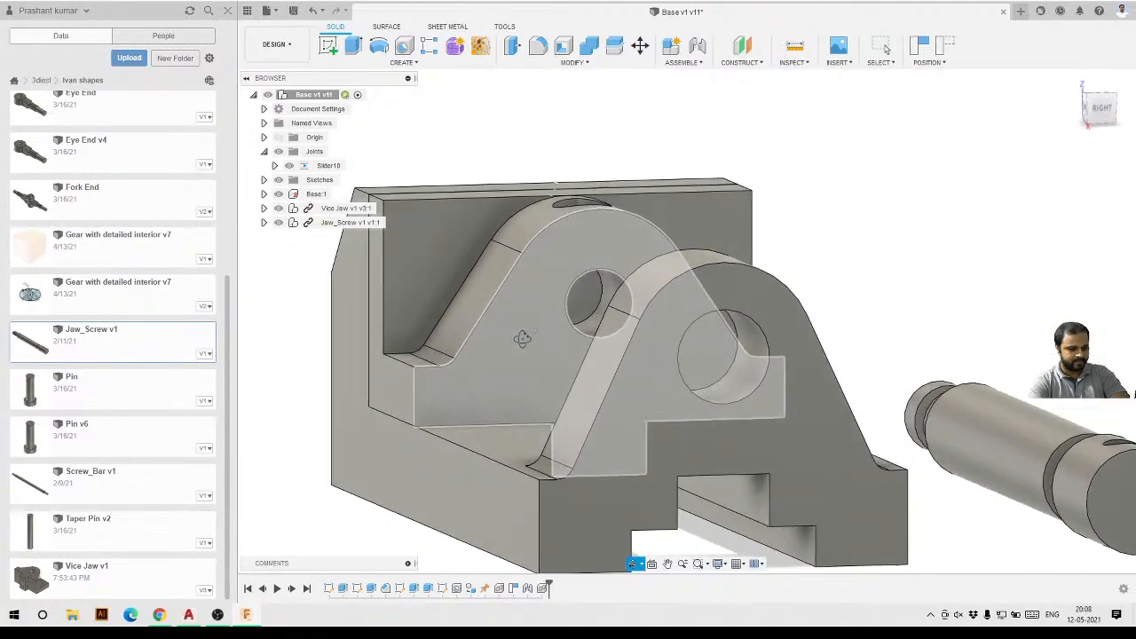
key("Escape")
scroll(611, 256, "down", 4)
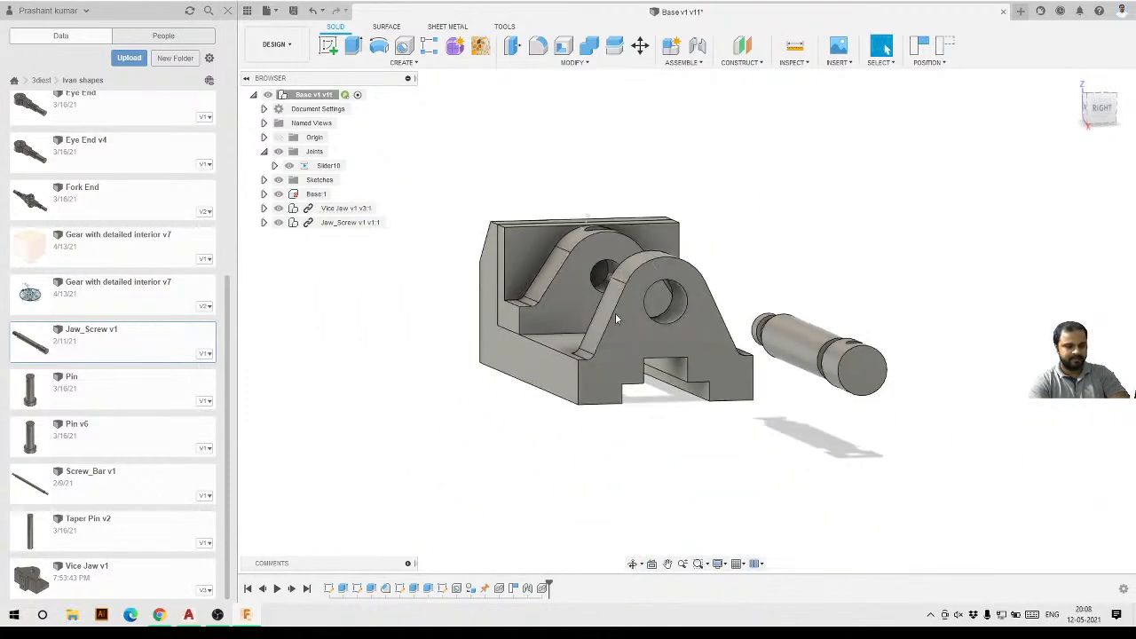
middle_click_drag(616, 314, 741, 316, "shift")
left_click(746, 292)
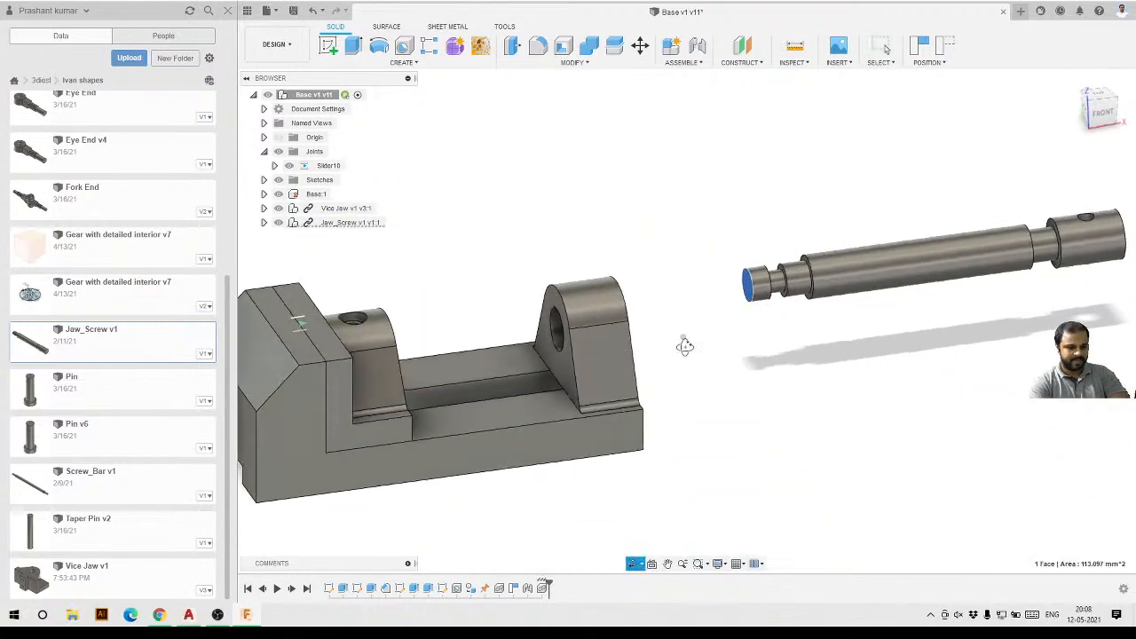
middle_click_drag(680, 343, 593, 260, "shift")
scroll(593, 260, "up", 2)
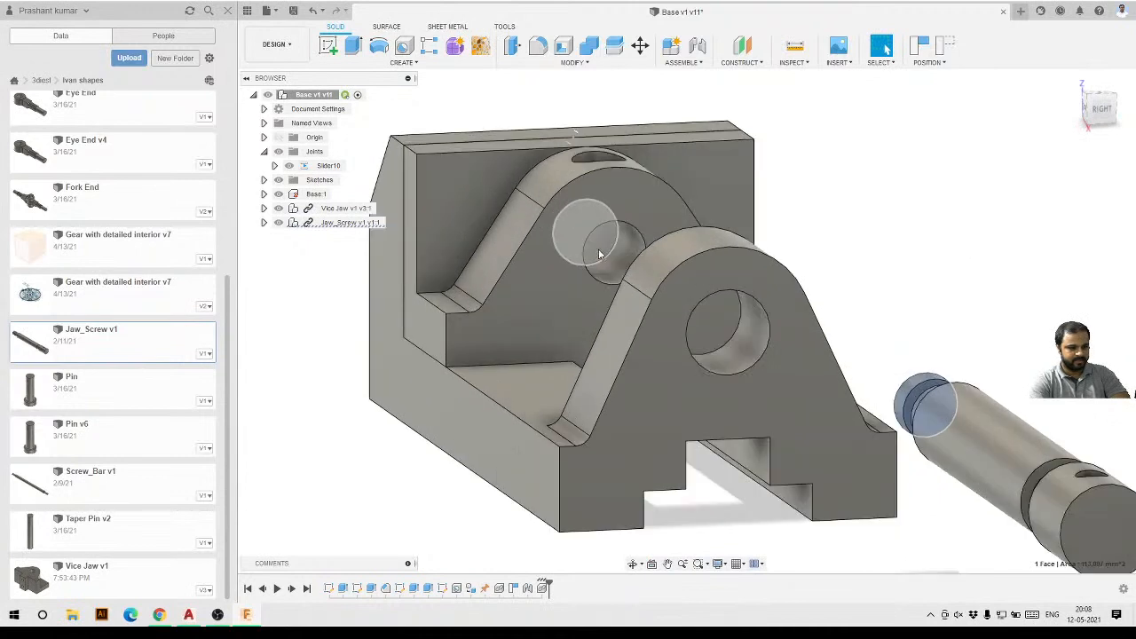
key("Escape")
scroll(601, 254, "down", 5)
middle_click_drag(598, 311, 650, 310, "shift")
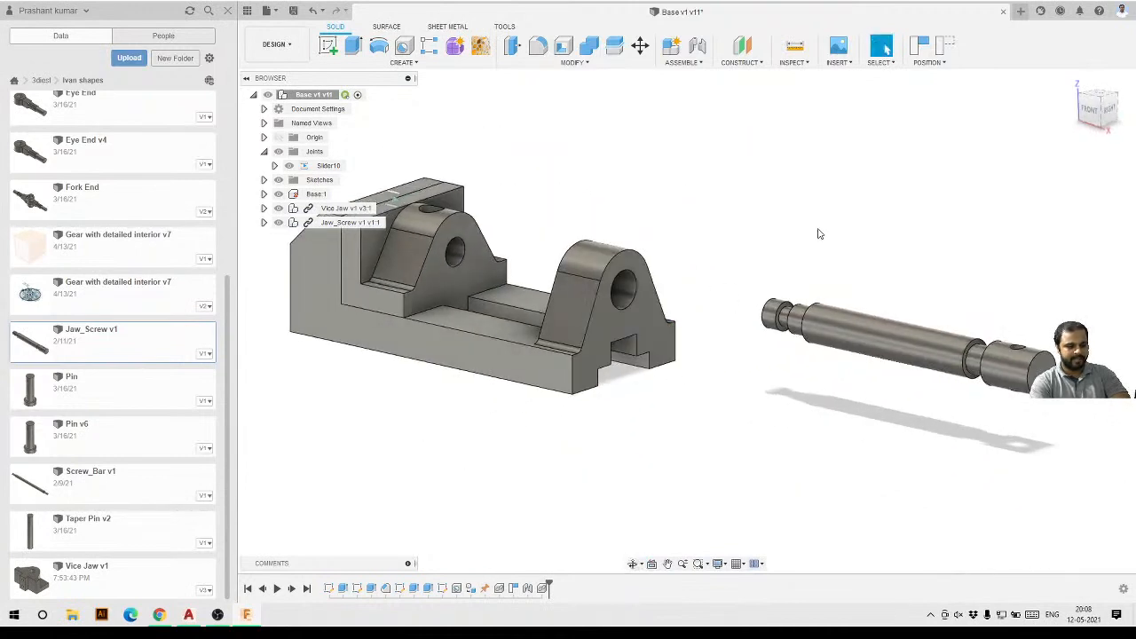
Start a joint, snapping the Jaw_Screw's end centre to the centre of the Vice Jaw's hole.
left_click(699, 46)
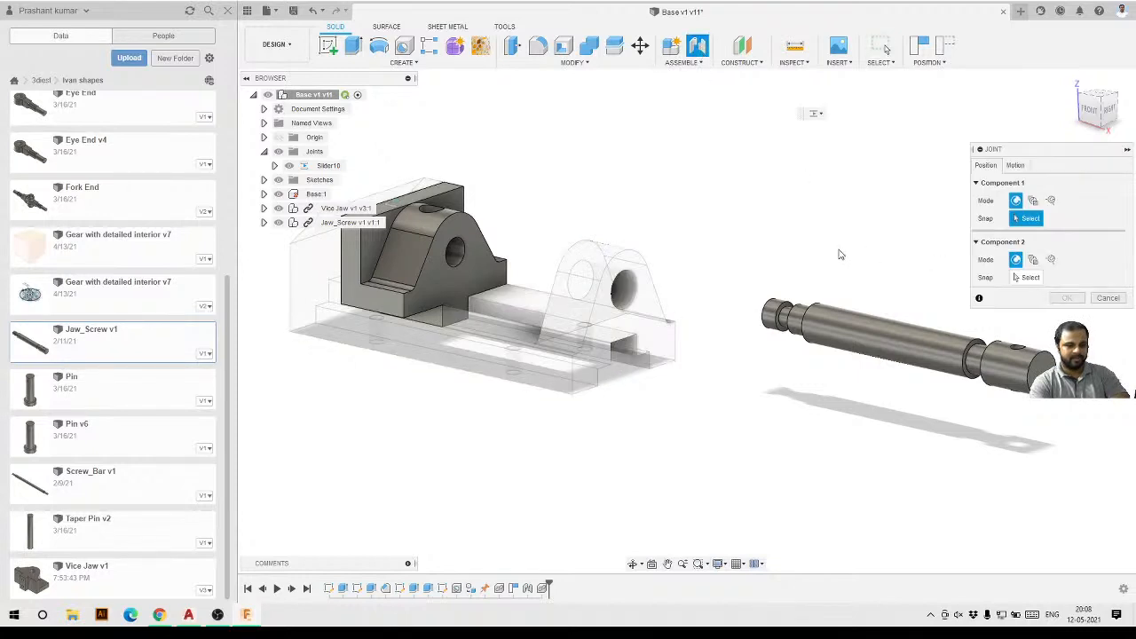
middle_click_drag(721, 286, 847, 261, "shift")
scroll(736, 283, "up", 5)
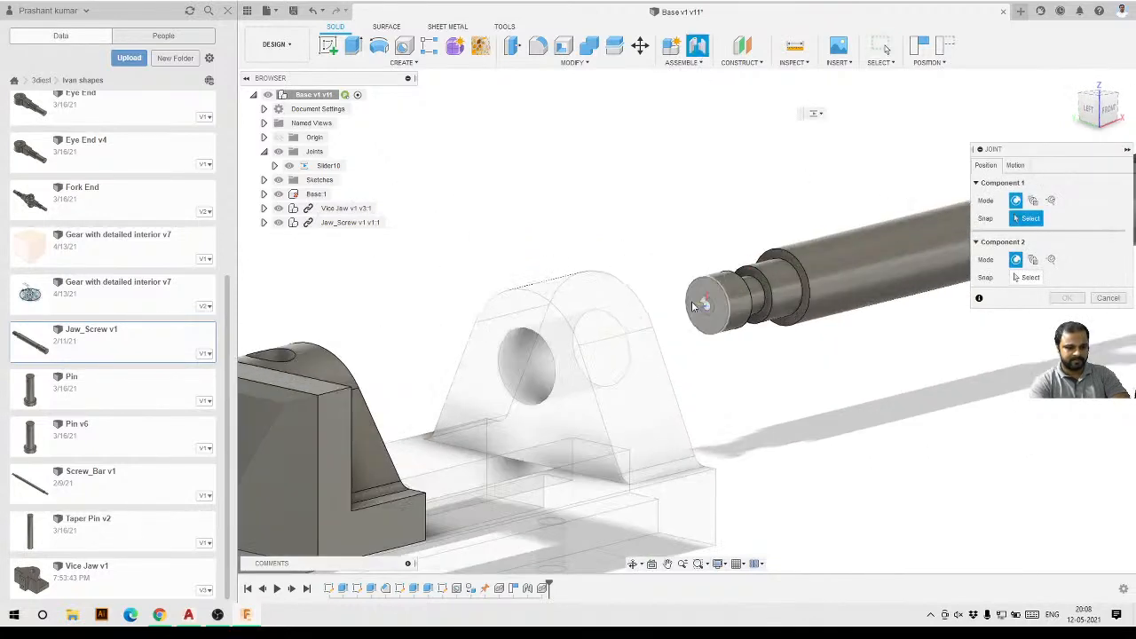
left_click(707, 310)
scroll(717, 311, "down", 3)
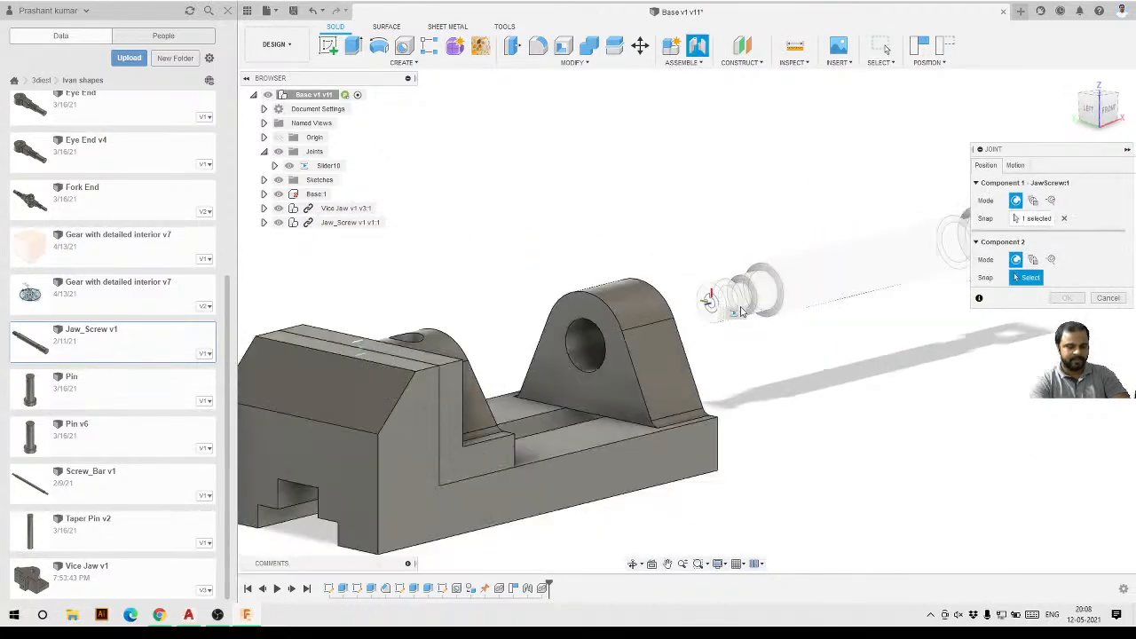
middle_click_drag(684, 330, 622, 311, "shift")
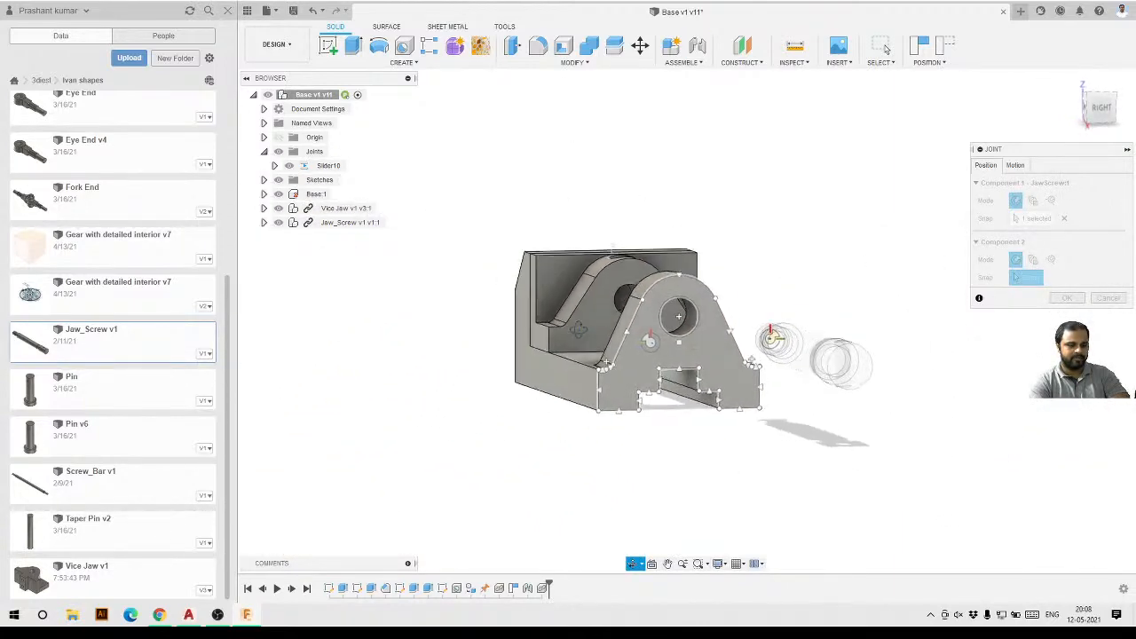
scroll(609, 308, "up", 6)
scroll(683, 318, "up", 4)
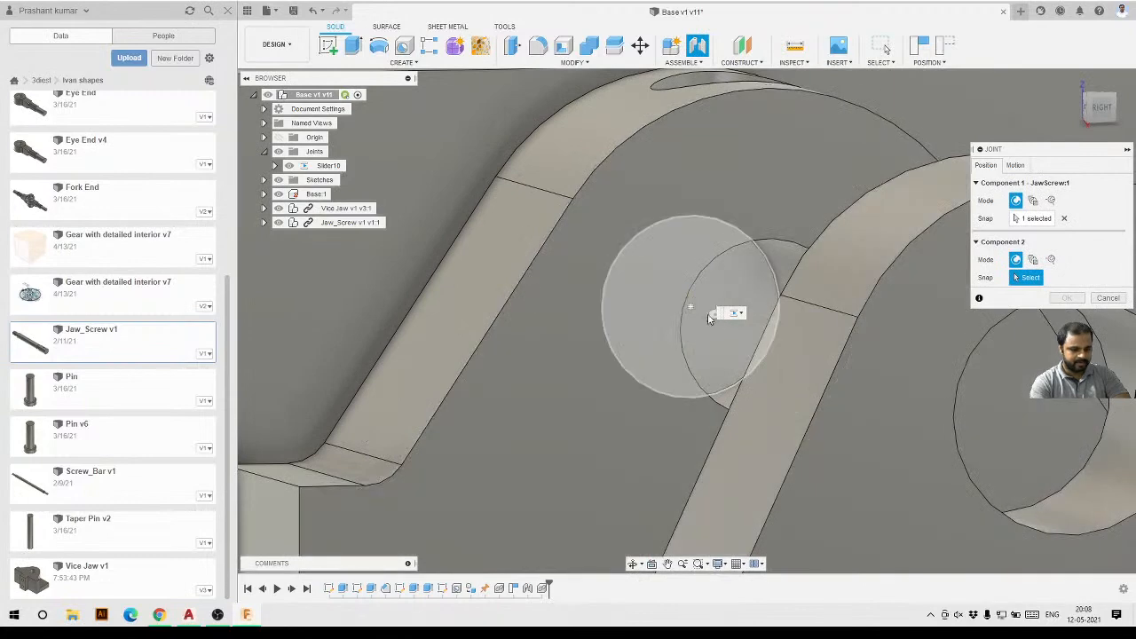
left_click(694, 310)
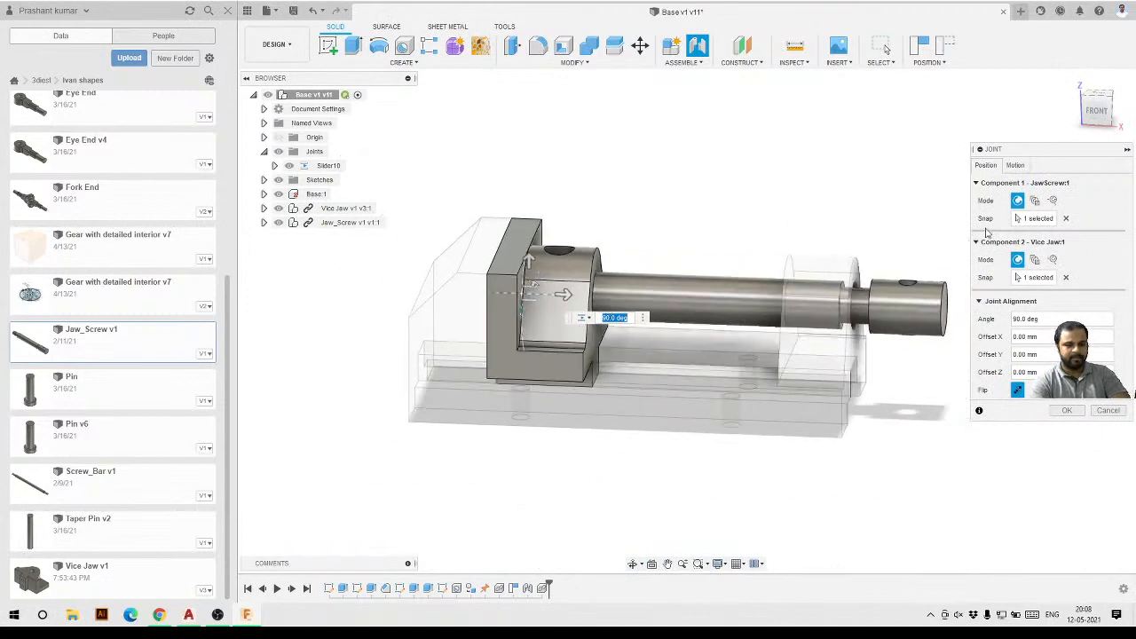
Set the joint motion type to Revolute and confirm the joint.
left_click(1015, 166)
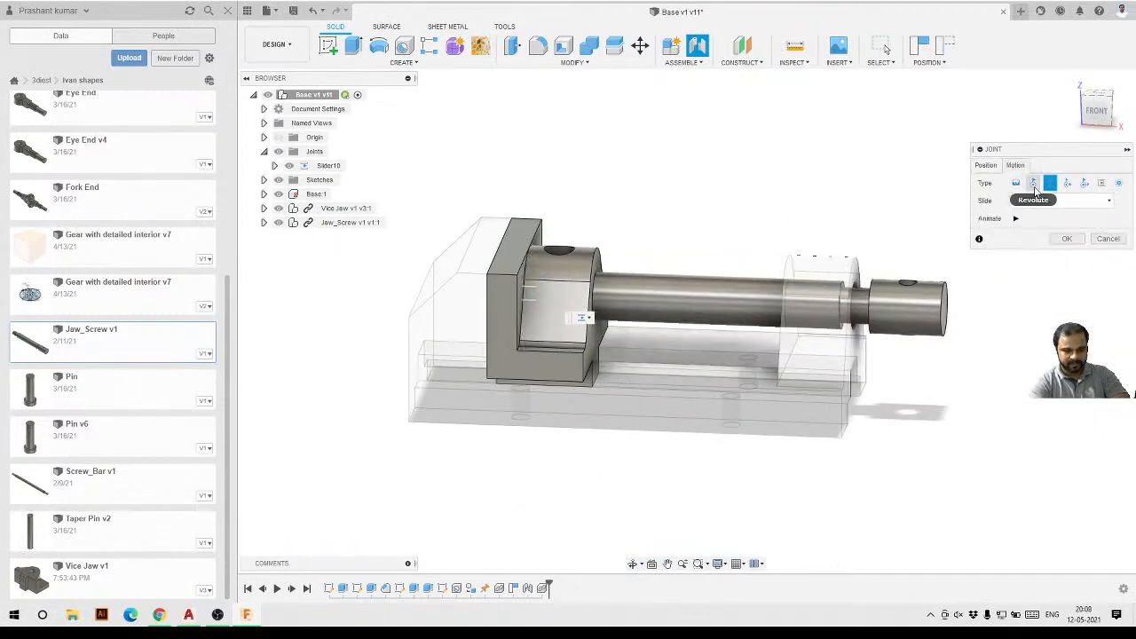
left_click(1033, 184)
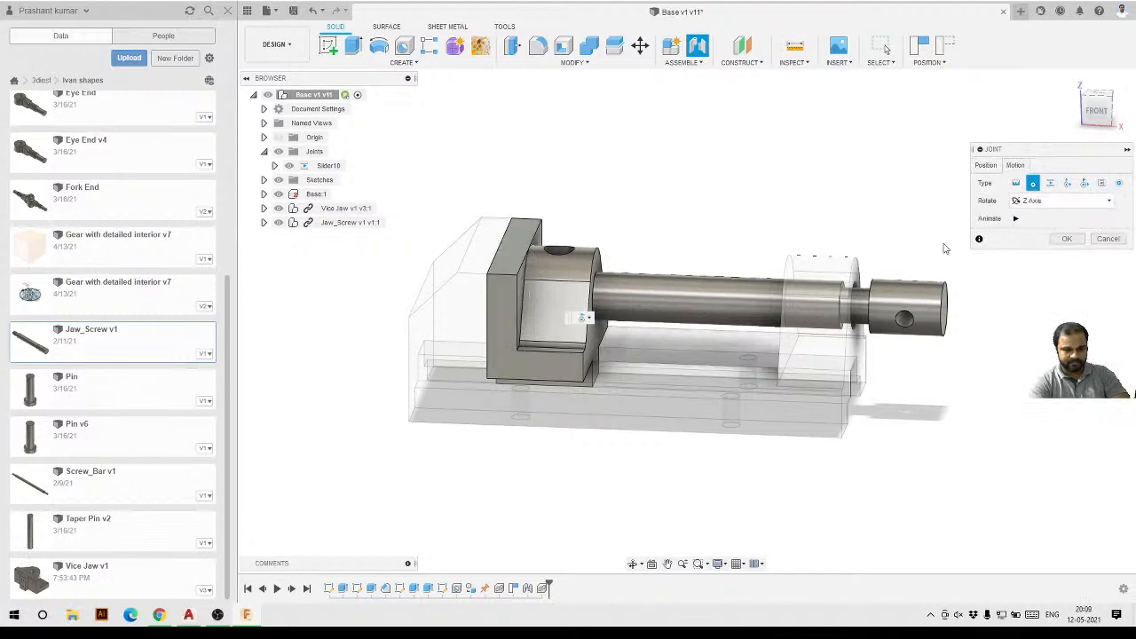
scroll(608, 302, "down", 2)
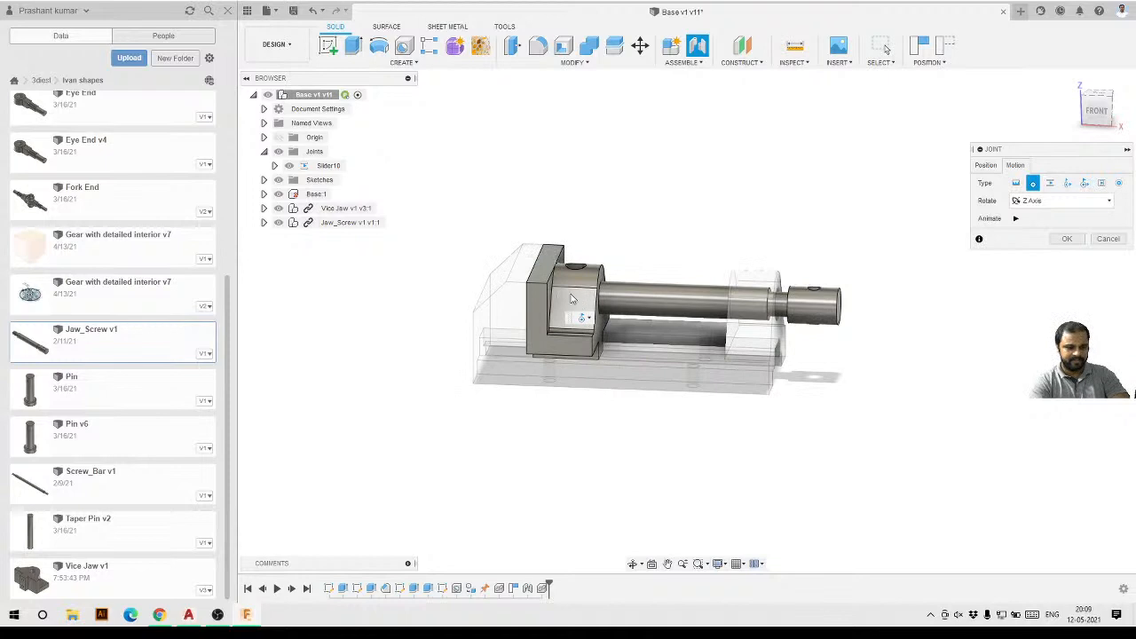
left_click(1066, 239)
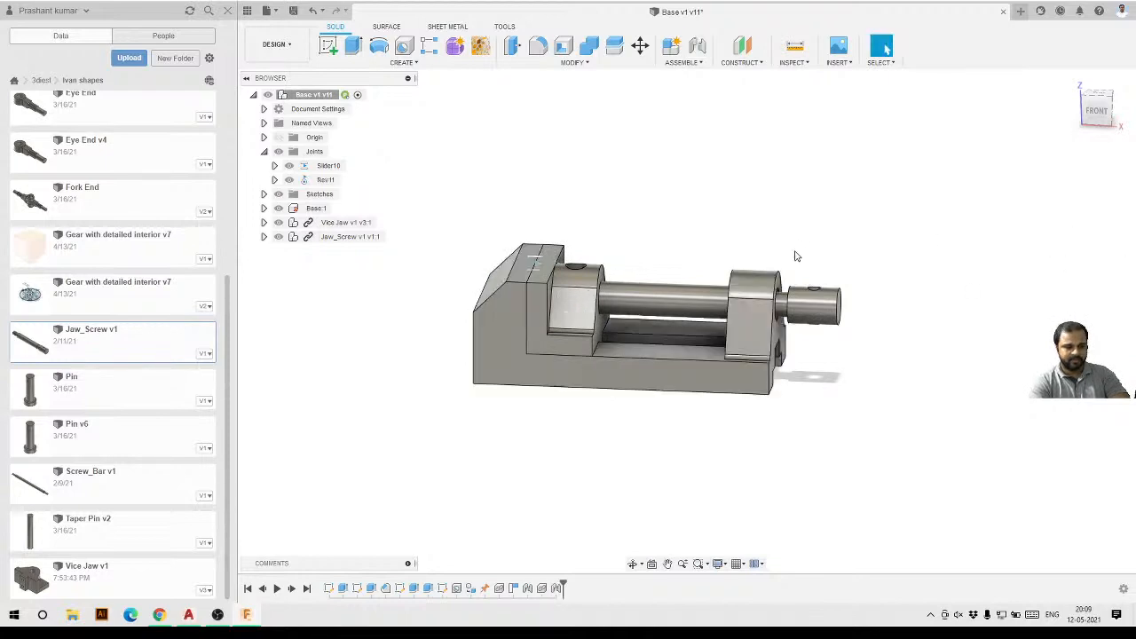
Drag the jaw and screw from several views to test the slider and revolute motions together.
scroll(643, 325, "up", 5)
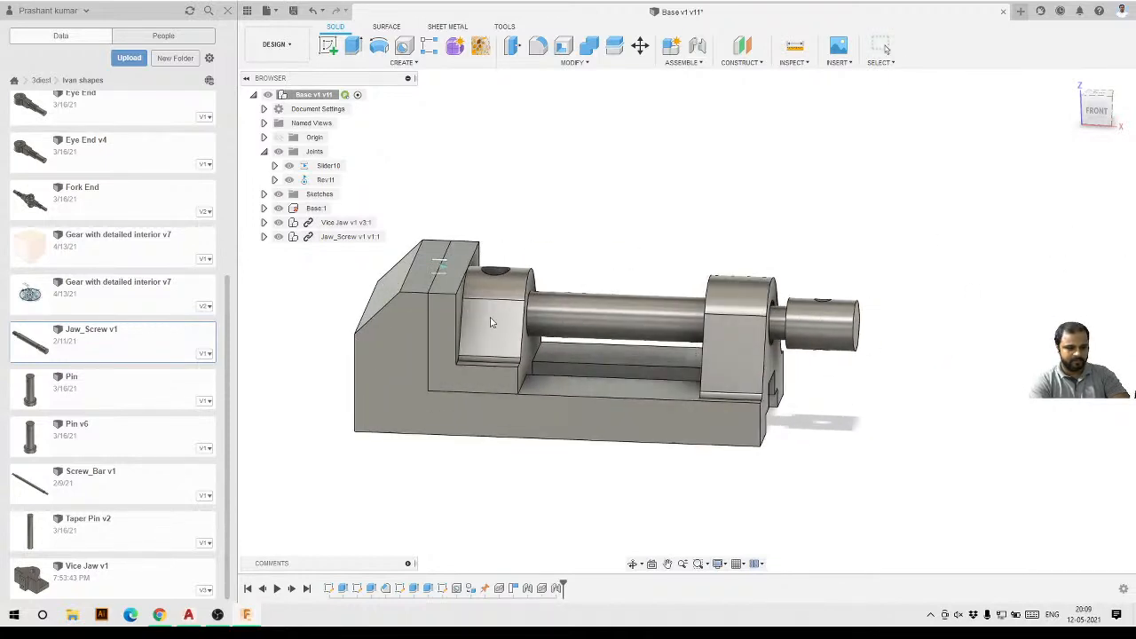
left_click_drag(1002, 320, 974, 311)
left_click_drag(841, 321, 800, 321)
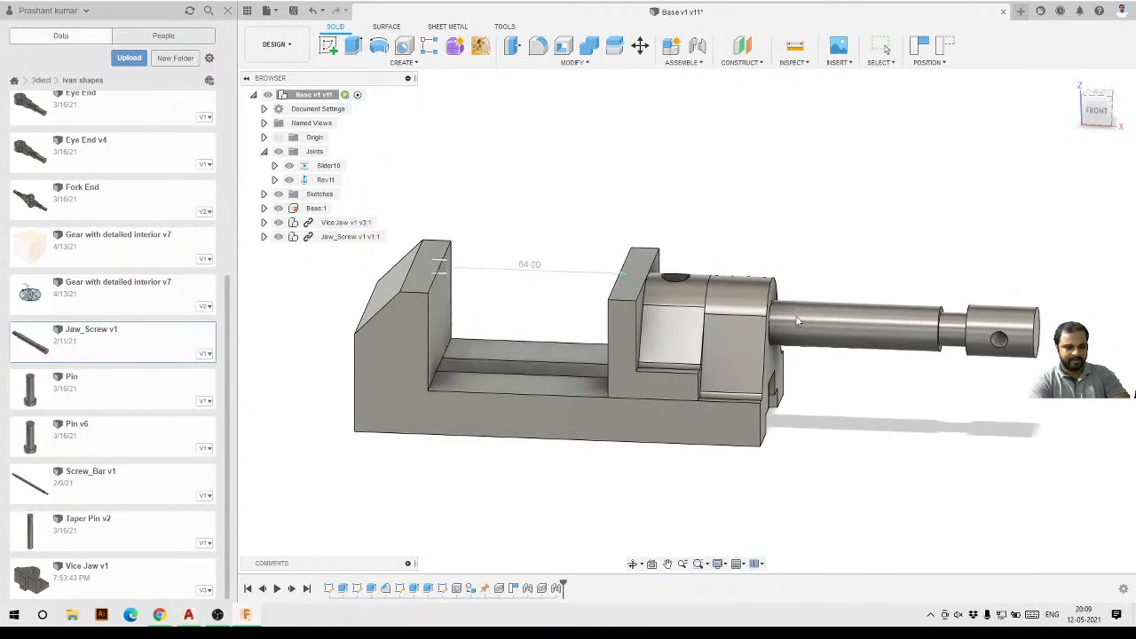
middle_click_drag(902, 353, 852, 355, "shift")
scroll(811, 358, "up", 2)
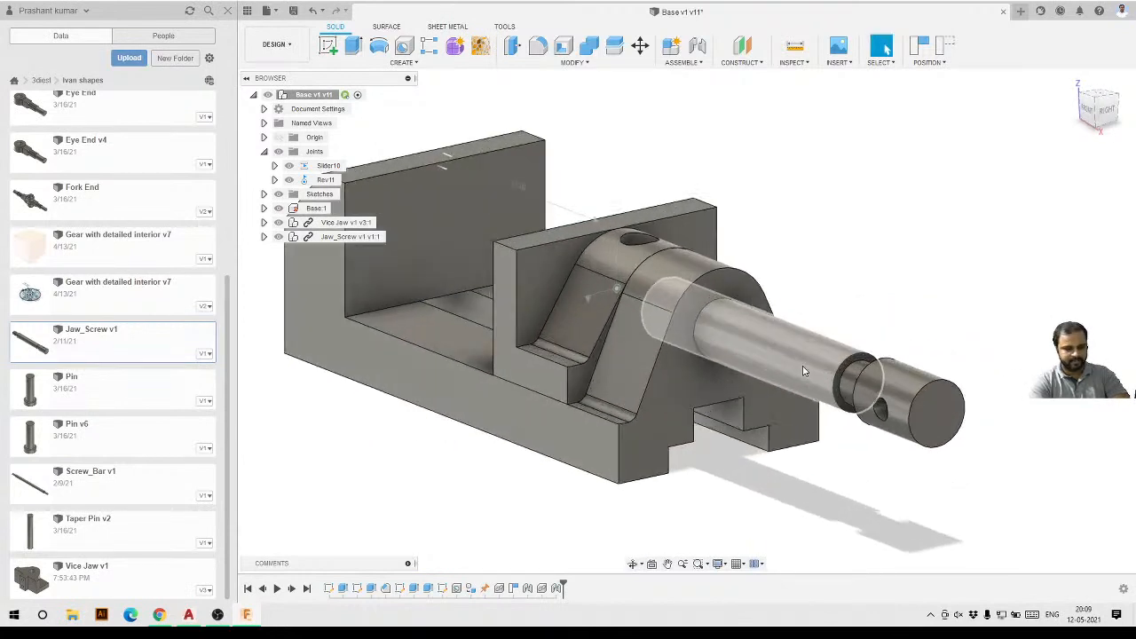
left_click_drag(807, 372, 881, 394)
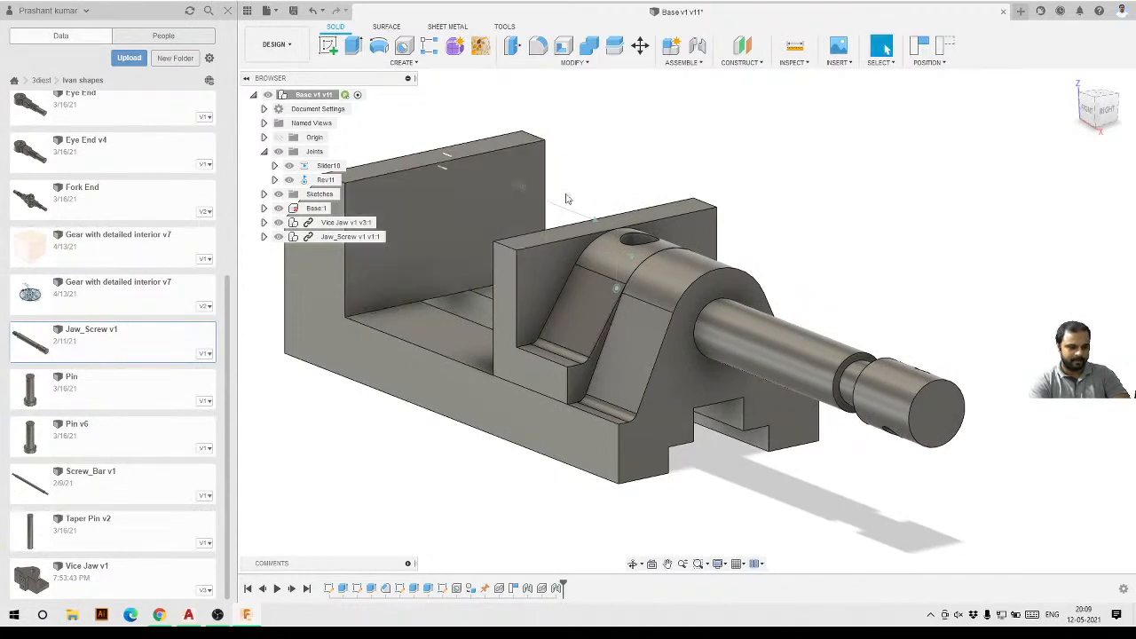
middle_click_drag(611, 358, 680, 359, "shift")
scroll(796, 322, "down", 5)
middle_click_drag(732, 323, 660, 355, "shift")
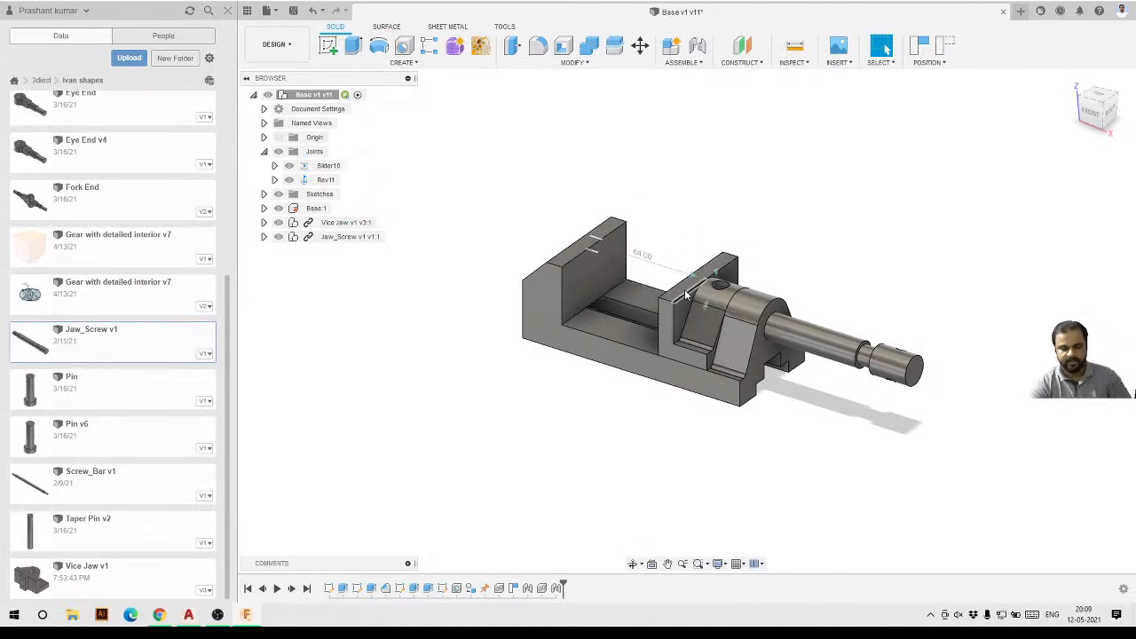
scroll(869, 333, "up", 2)
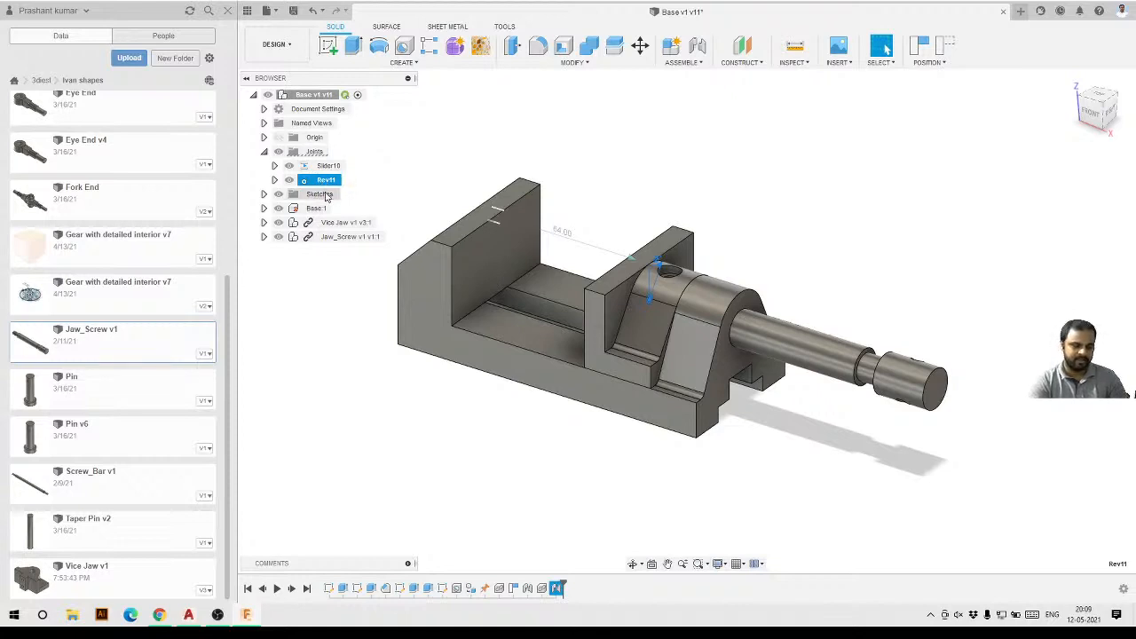
Select the Jaw_Screw component and capture the current position of the jaw and screw.
left_click(786, 416)
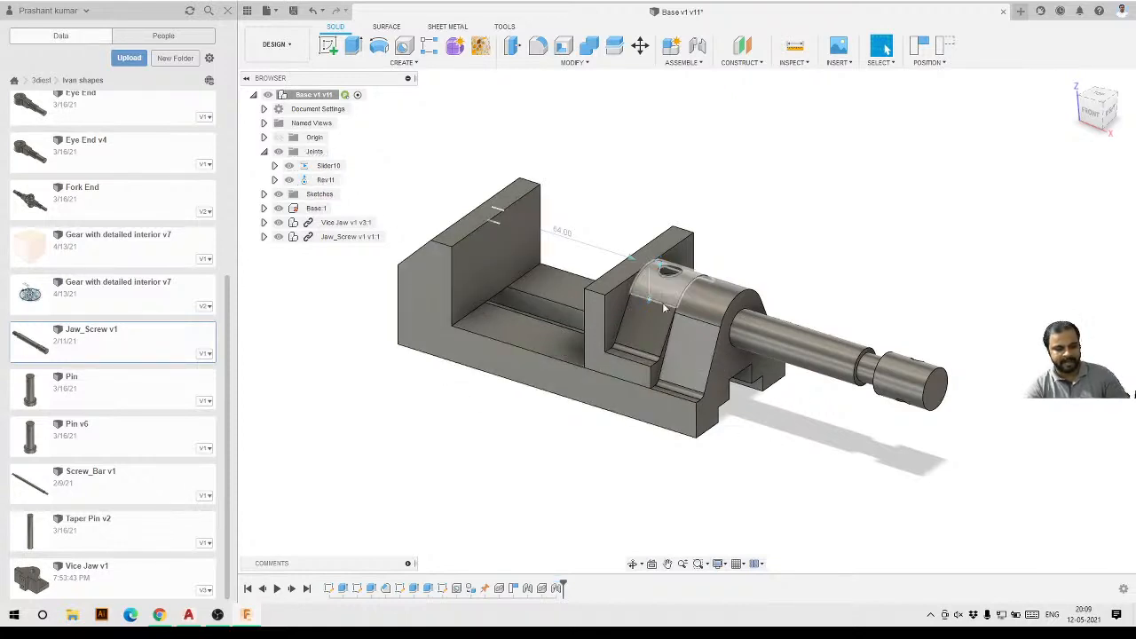
left_click(319, 237)
left_click(311, 250)
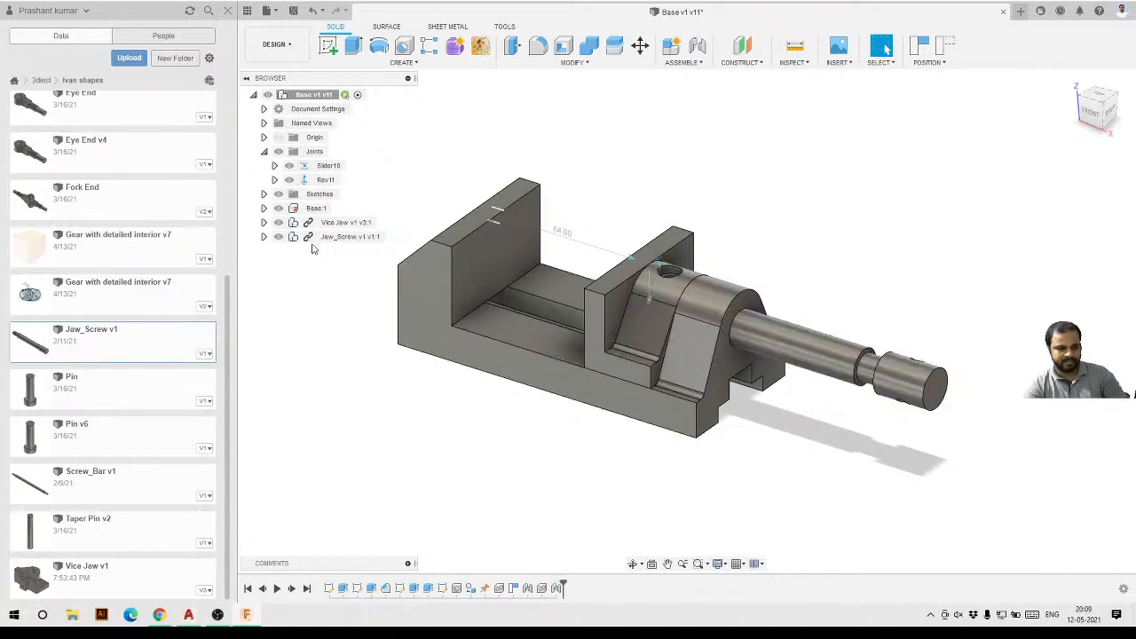
left_click(330, 238)
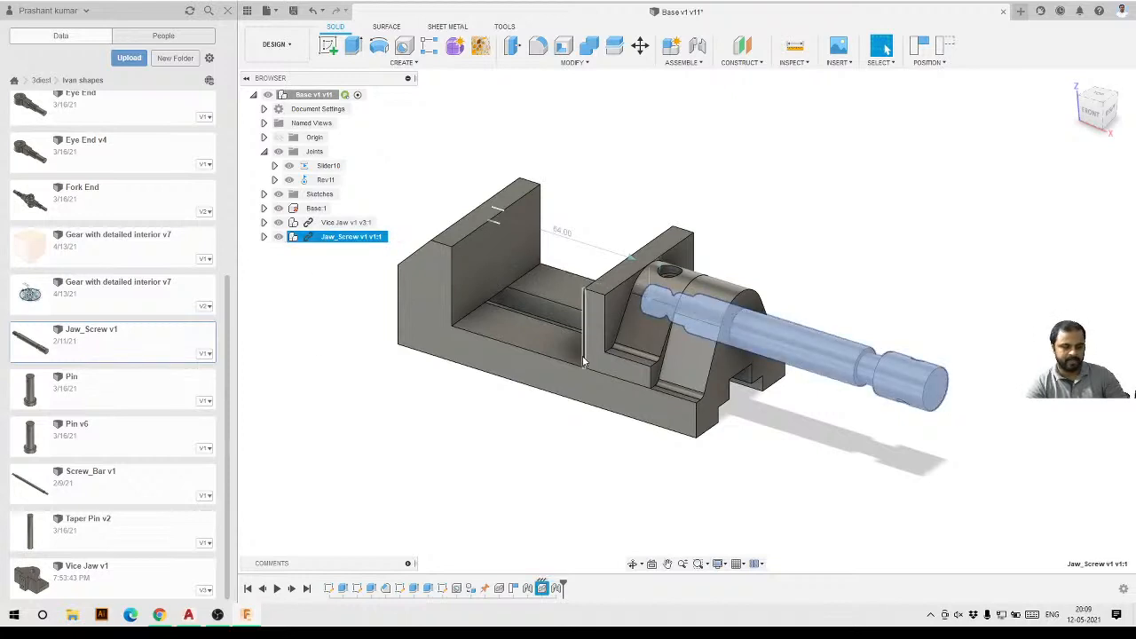
left_click(463, 384)
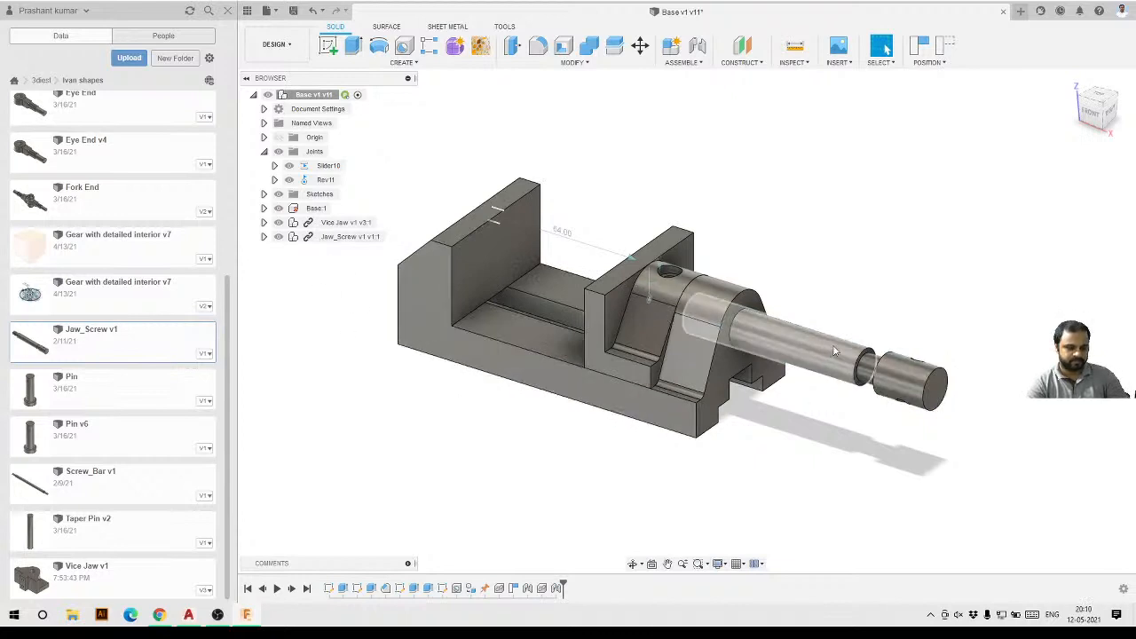
left_click(921, 44)
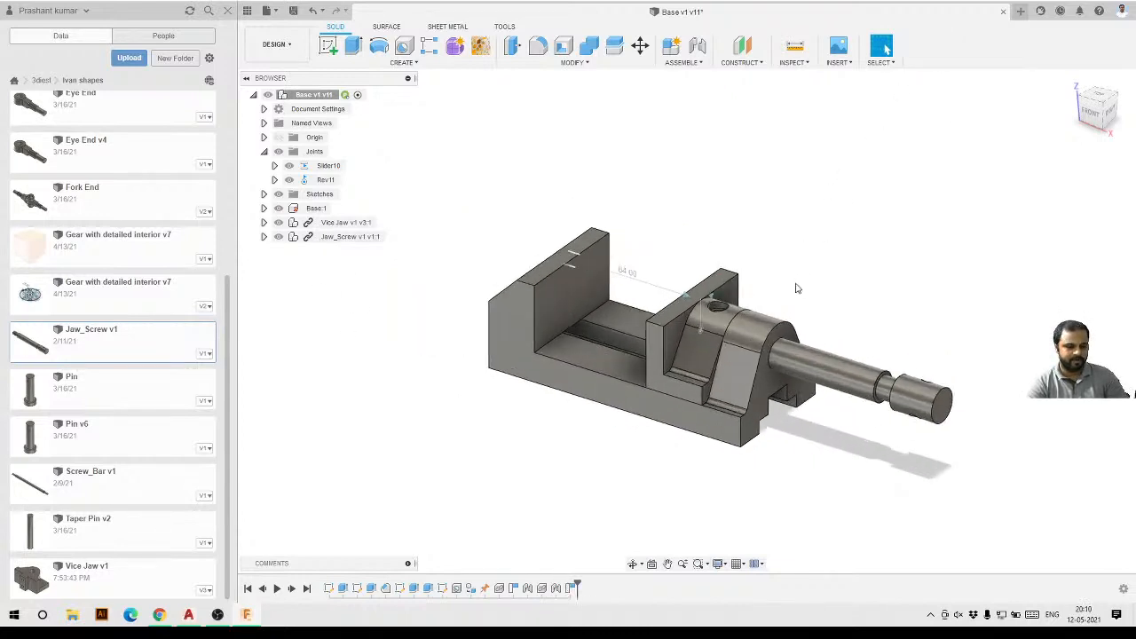
Slide the jaw and screw toward the fixed jaw and capture that position.
scroll(796, 287, "up", 1)
left_click_drag(714, 296, 530, 326)
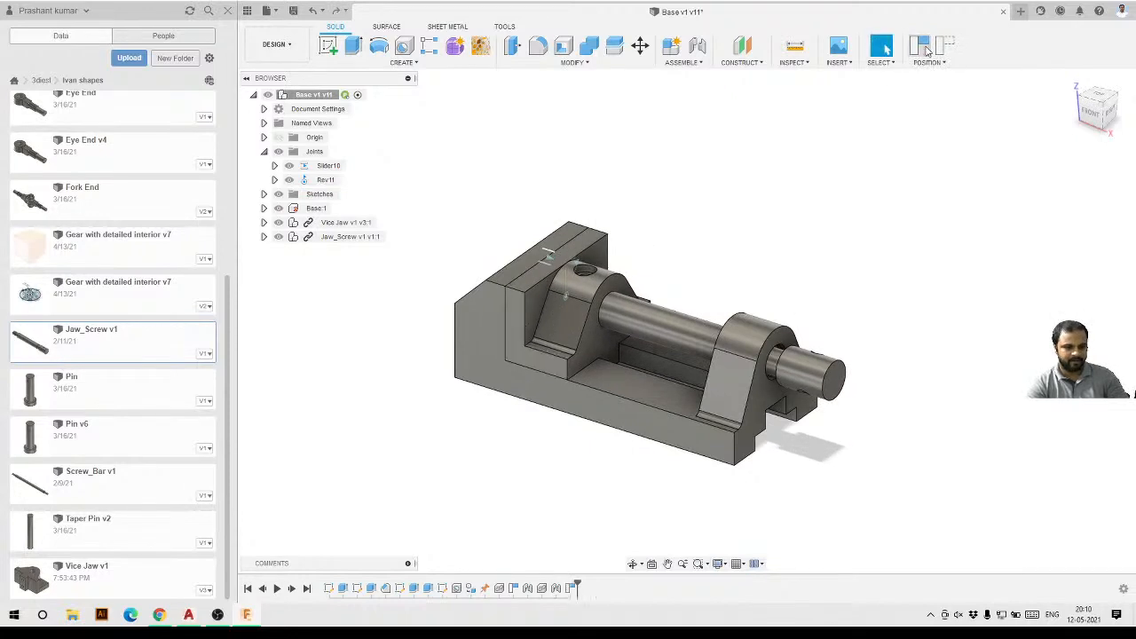
left_click(921, 45)
Drag the jaw back along the base, then revert the position change.
scroll(662, 355, "up", 2)
scroll(661, 352, "down", 1)
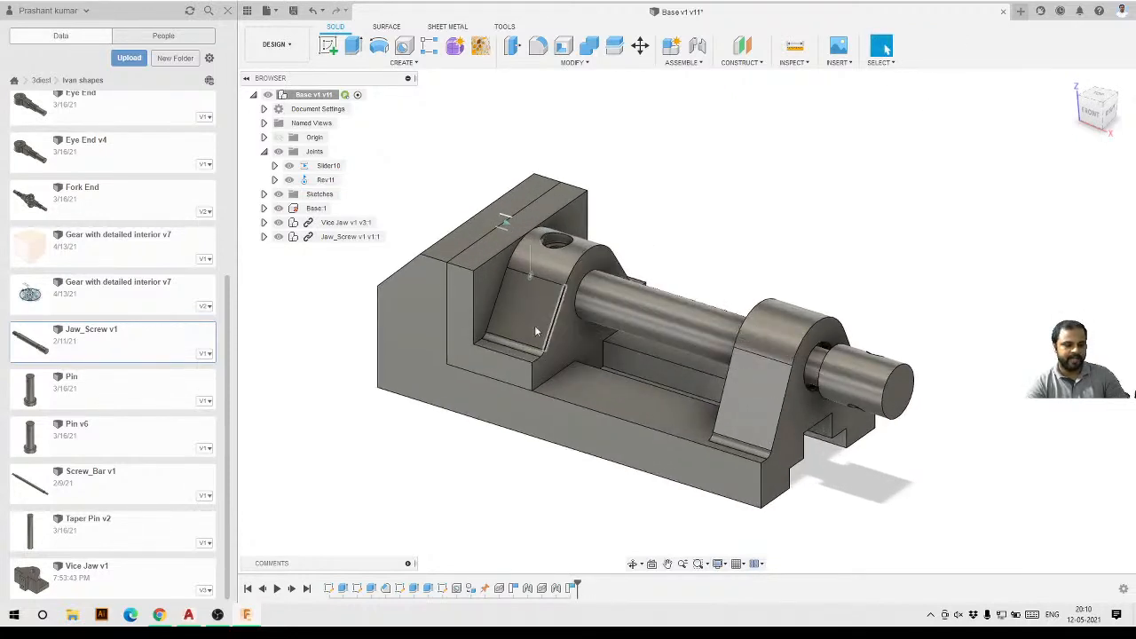
left_click_drag(519, 317, 648, 380)
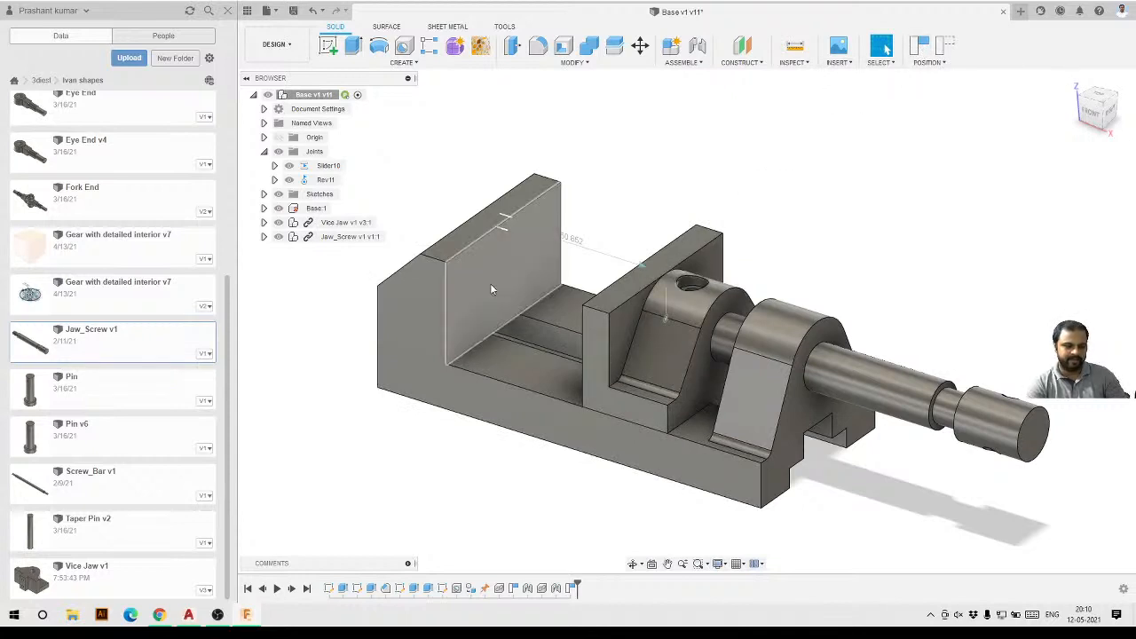
left_click(948, 48)
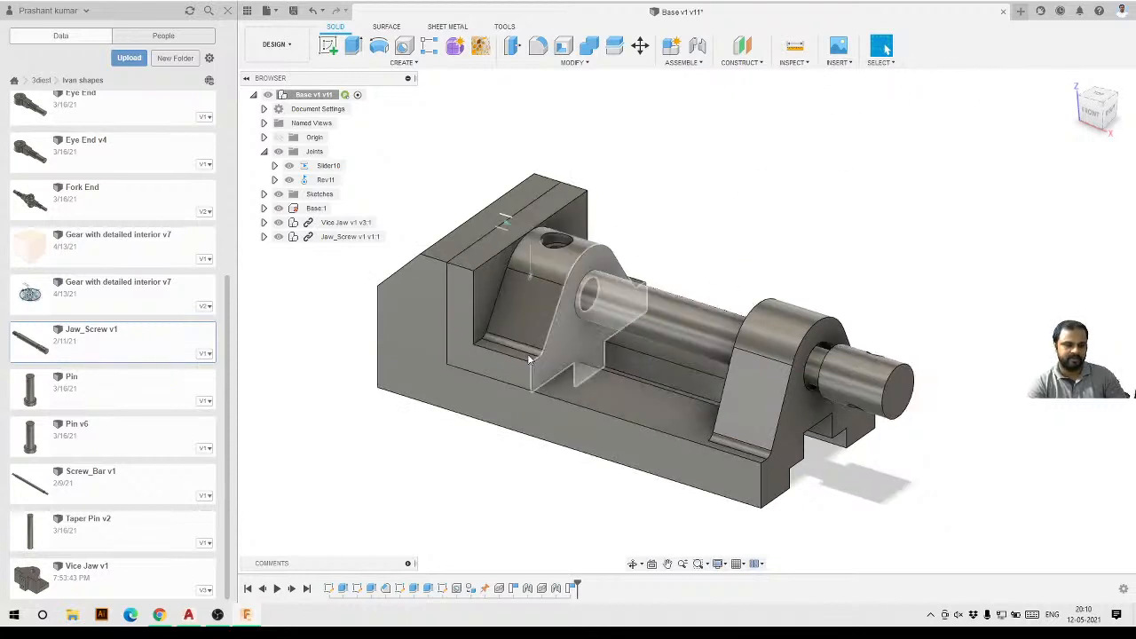
Insert Screw_Bar v1 from the data panel into the current design.
scroll(594, 368, "down", 3)
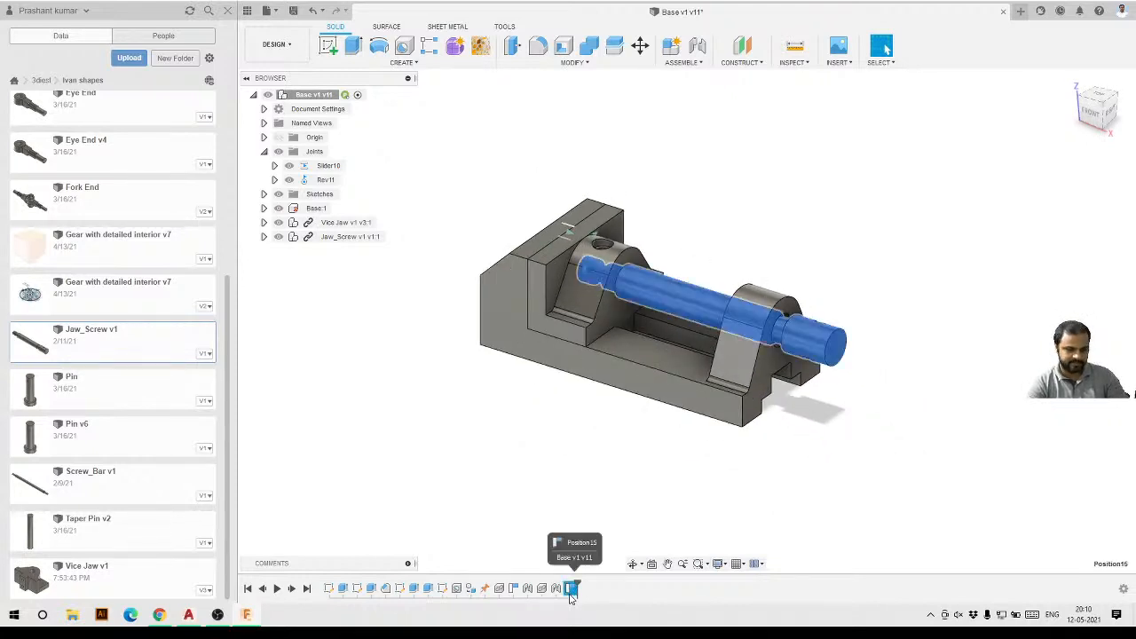
scroll(602, 382, "up", 4)
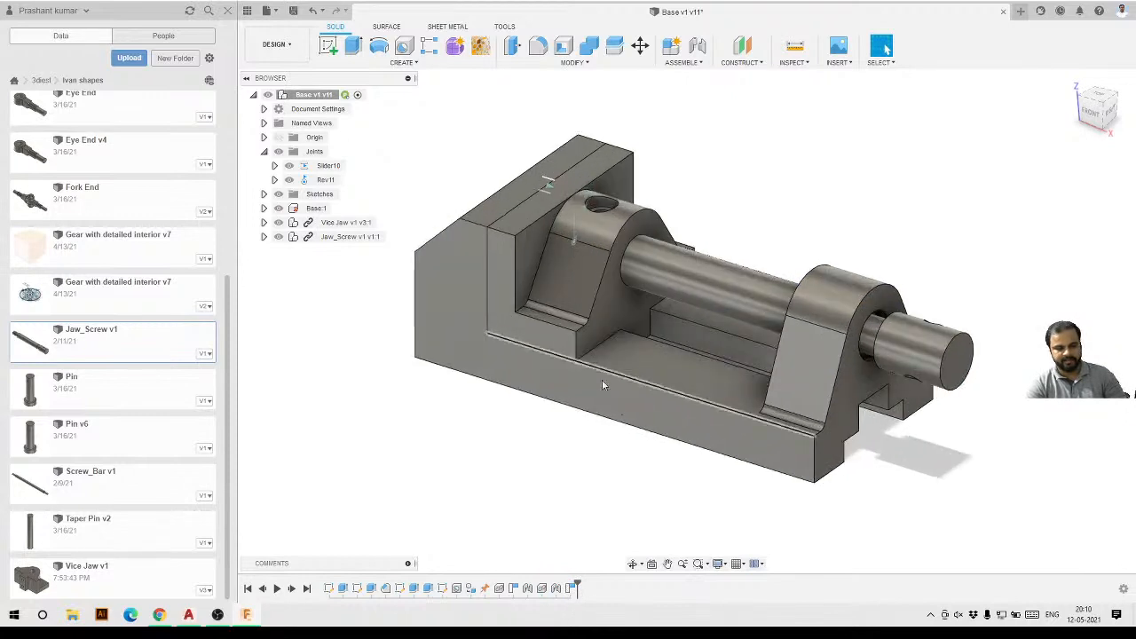
middle_click_drag(602, 385, 621, 426, "shift")
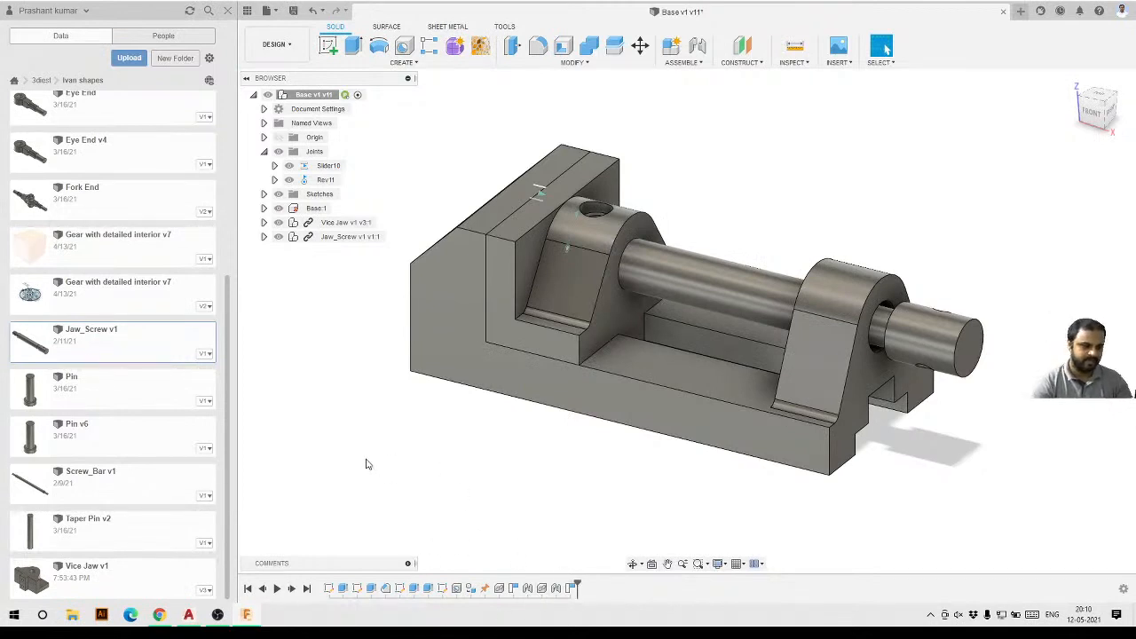
scroll(366, 464, "down", 2)
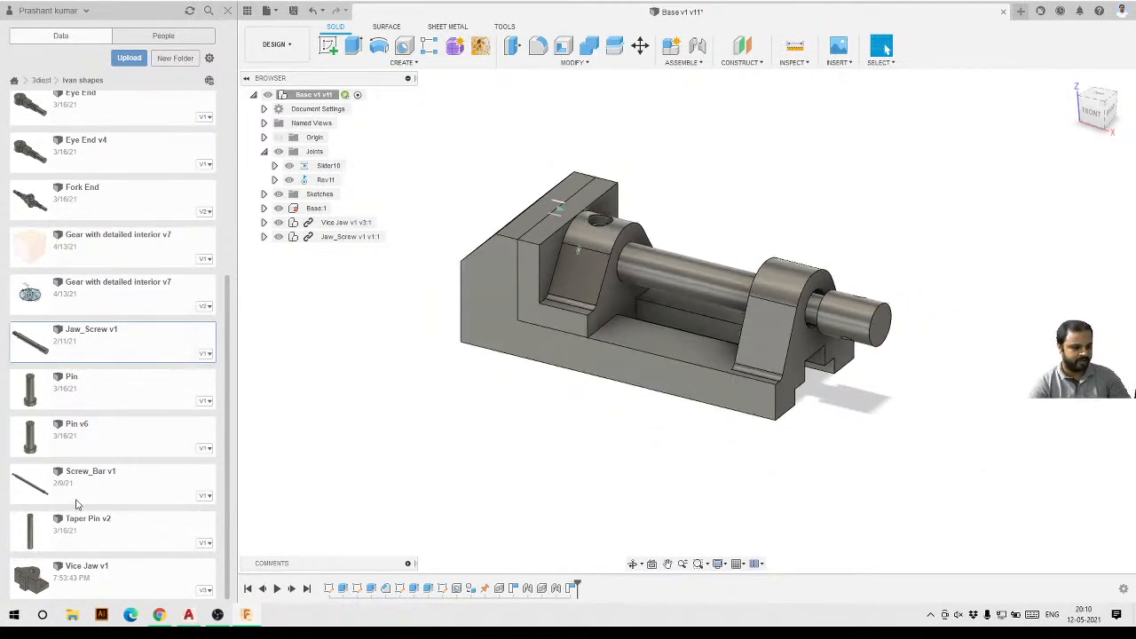
right_click(120, 479)
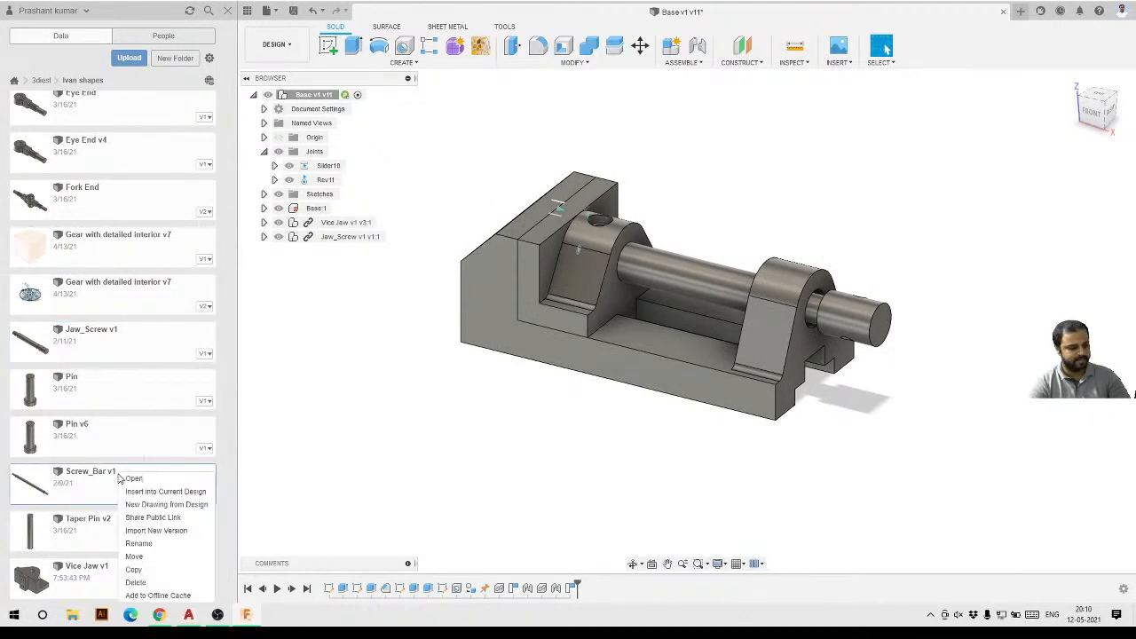
left_click(146, 492)
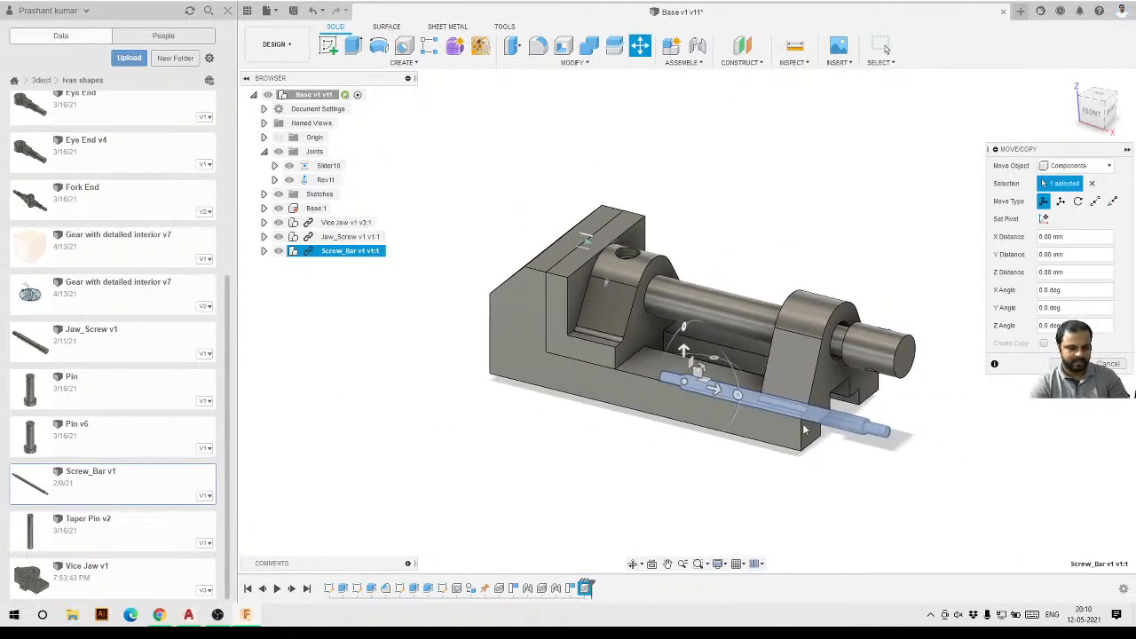
Rotate the Screw_Bar upright and move it clear of the vise, then confirm the move.
left_click_drag(686, 354, 804, 182)
left_click_drag(738, 223, 981, 286)
middle_click_drag(959, 353, 725, 402, "shift")
left_click(1070, 364)
Start a joint and snap the first point to the midpoint of the Screw_Bar.
scroll(924, 317, "down", 3)
scroll(701, 391, "up", 5)
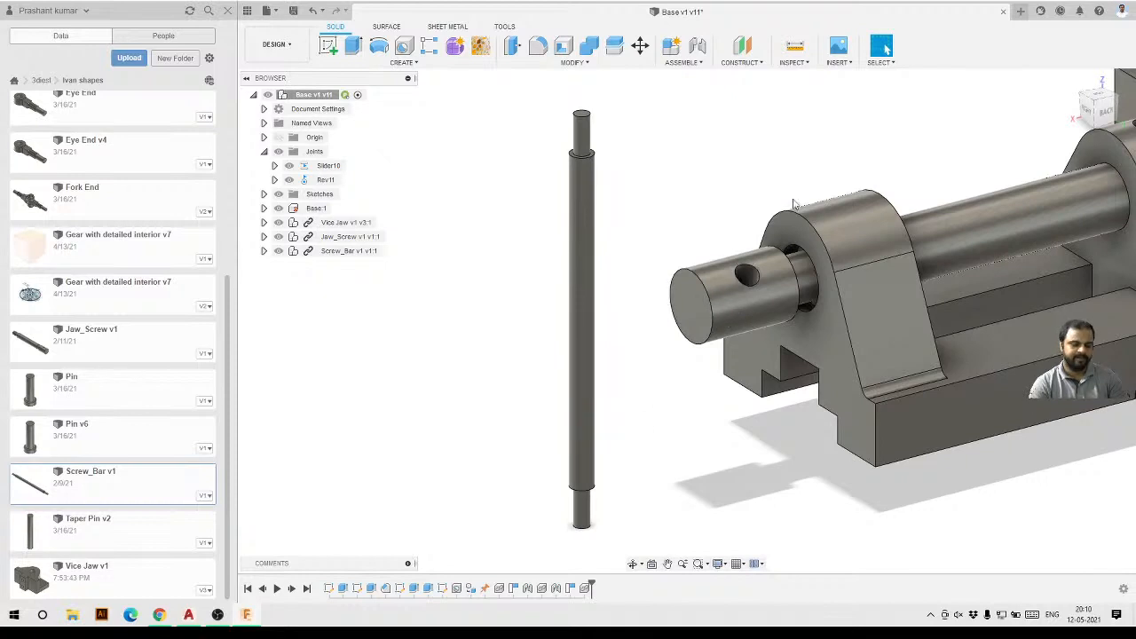
scroll(647, 246, "down", 2)
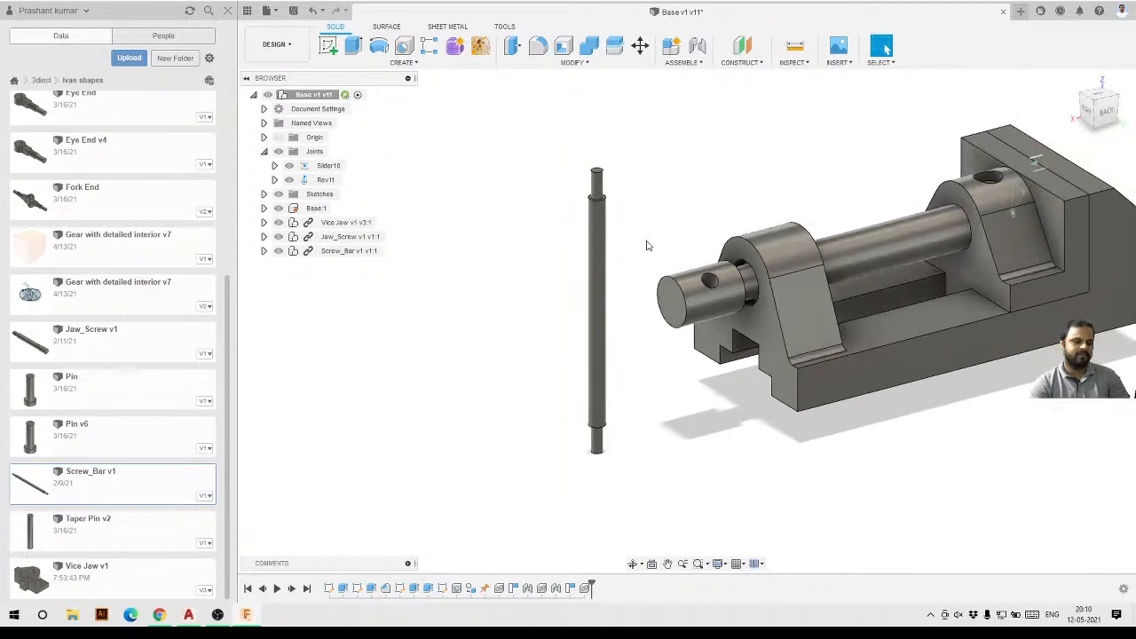
left_click(698, 46)
scroll(612, 302, "up", 3)
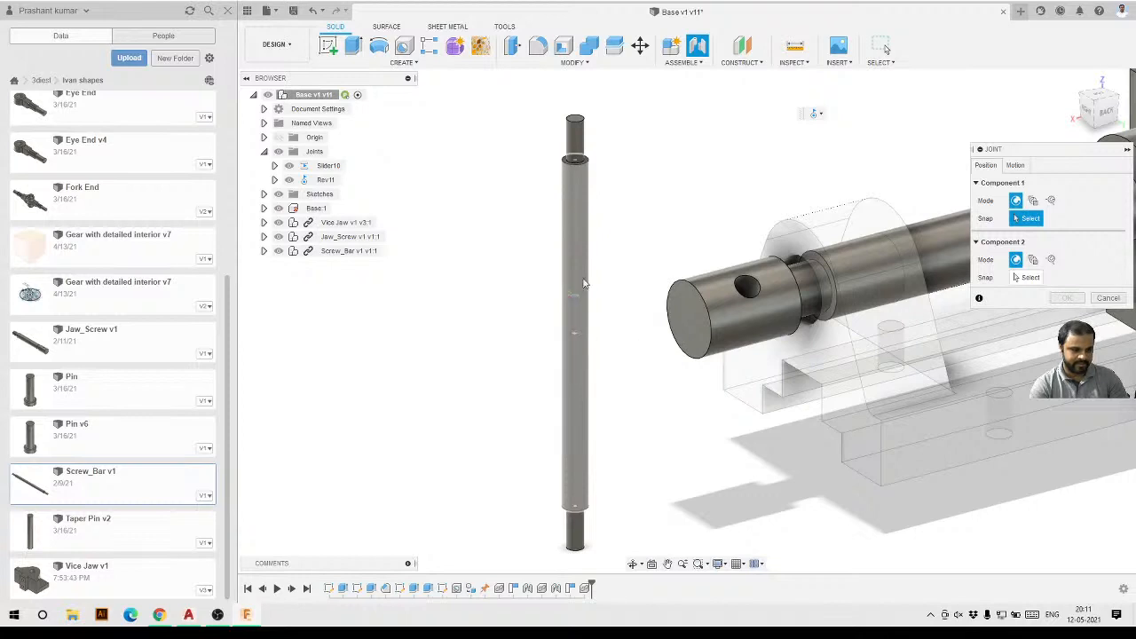
left_click(577, 337)
Snap the joint's second point to the centre of the cross hole in the Jaw_Screw's end.
scroll(754, 297, "up", 4)
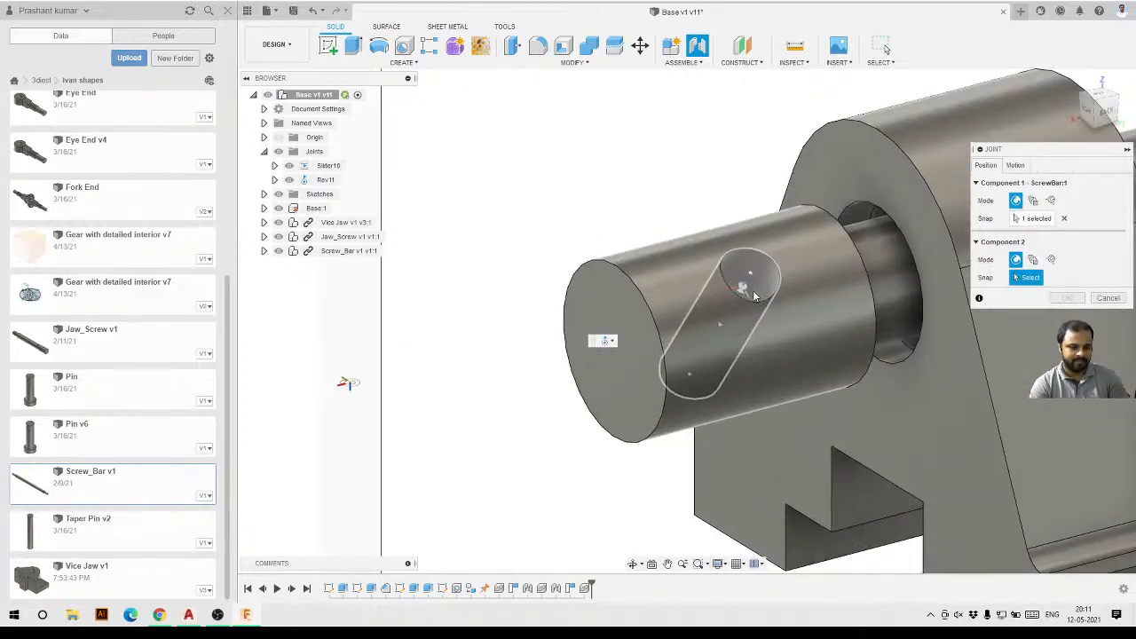
scroll(736, 321, "up", 2)
middle_click_drag(739, 314, 712, 347, "shift")
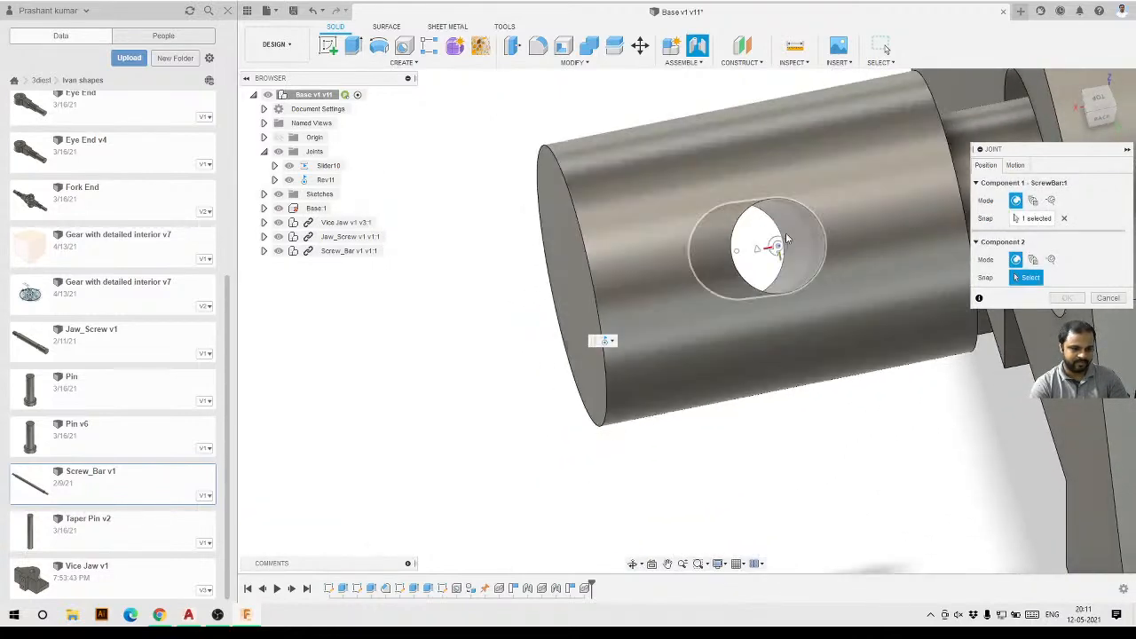
left_click(761, 248)
middle_click_drag(759, 317, 780, 265, "shift")
scroll(735, 344, "up", 2)
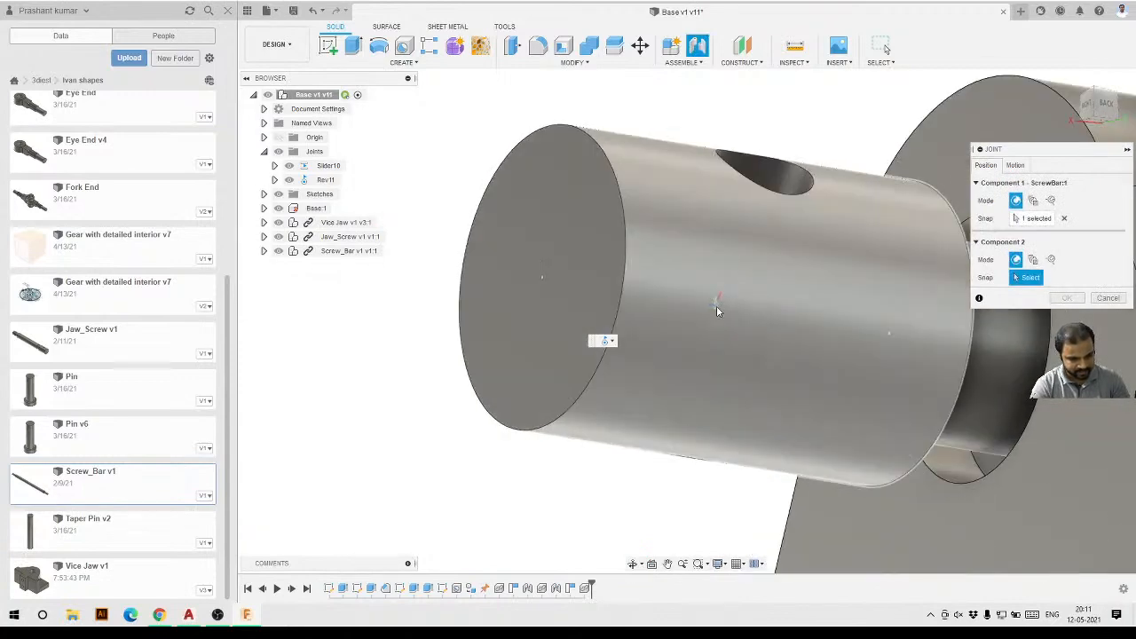
middle_click_drag(744, 269, 808, 264, "shift")
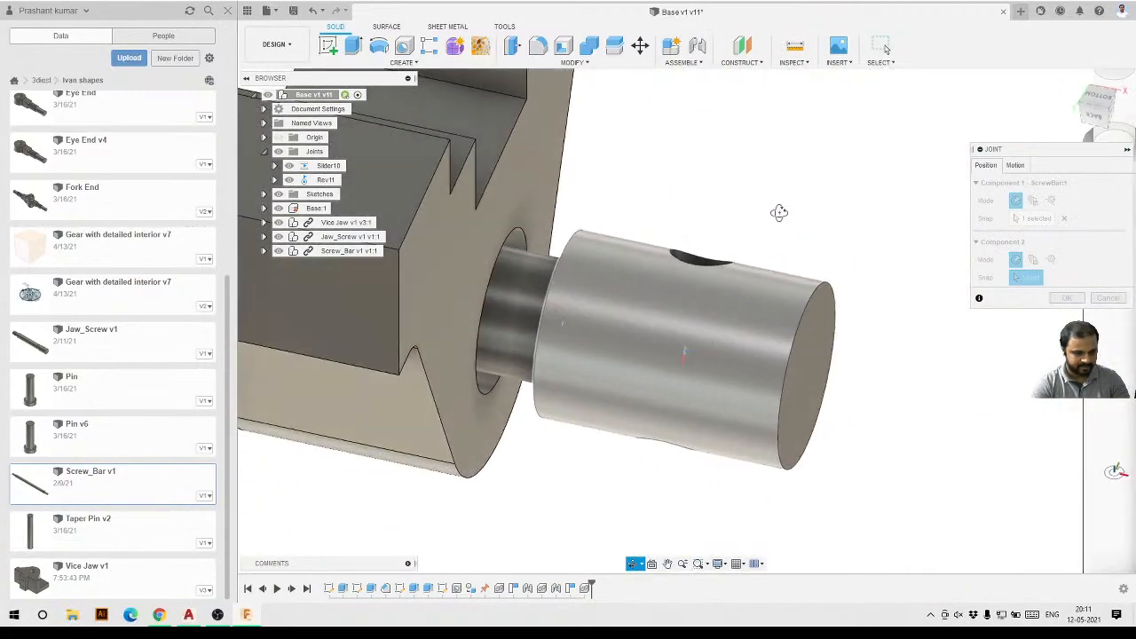
middle_click_drag(706, 272, 605, 340, "shift")
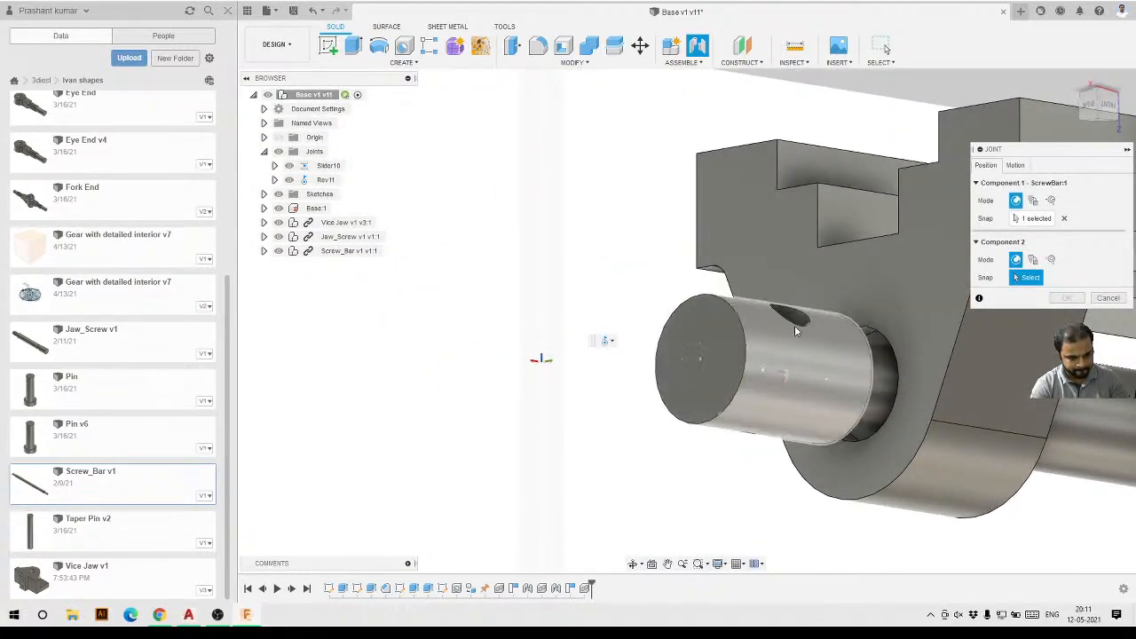
left_click(764, 370)
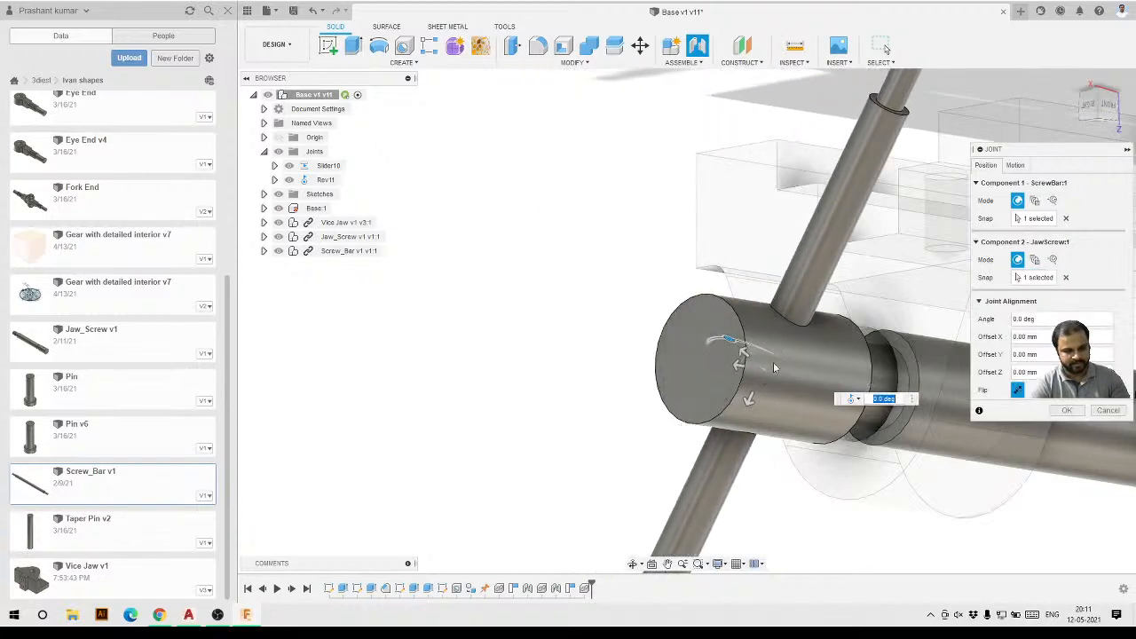
Set the joint motion to Revolute about the Z Axis, animate it and confirm the joint.
scroll(672, 318, "down", 5)
middle_click_drag(668, 322, 776, 365, "shift")
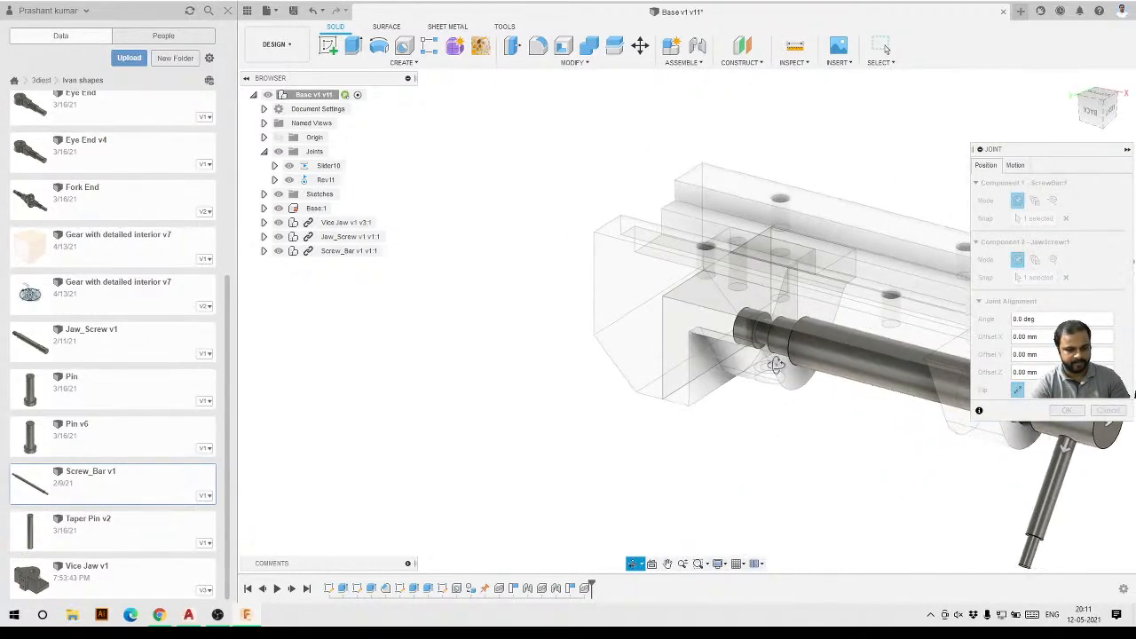
scroll(546, 335, "down", 2)
scroll(843, 389, "up", 6)
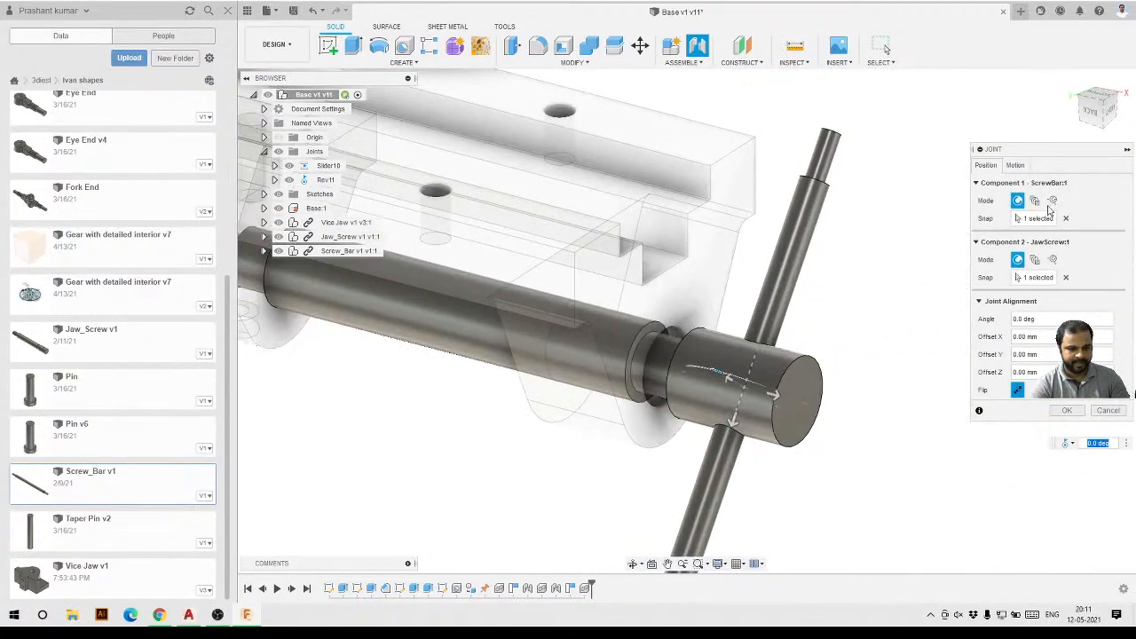
left_click(1015, 166)
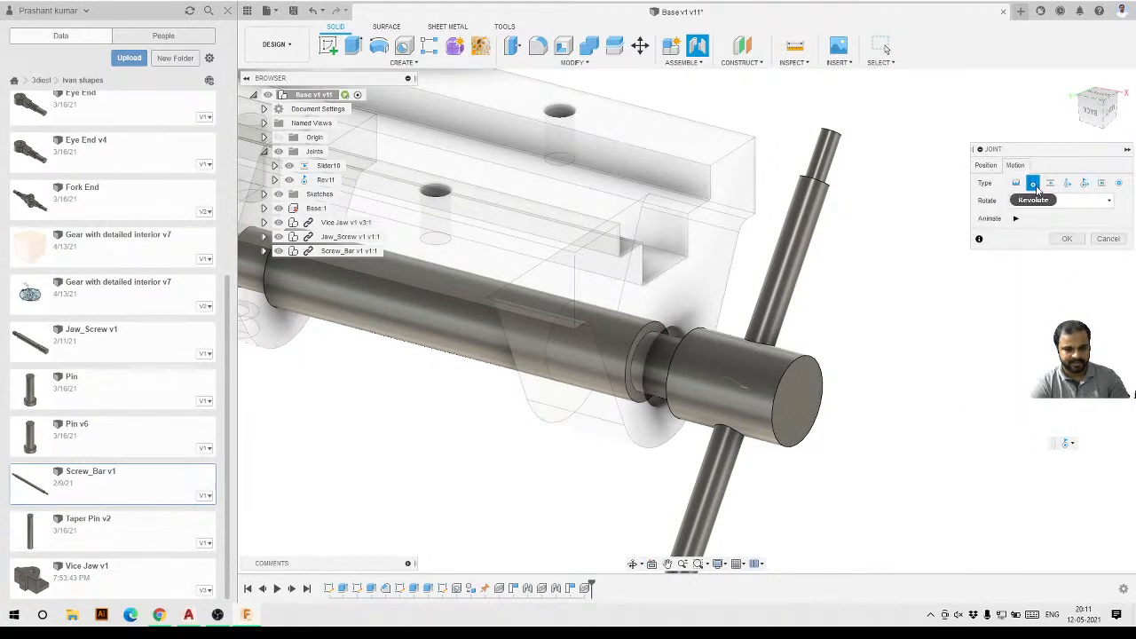
scroll(818, 169, "up", 4)
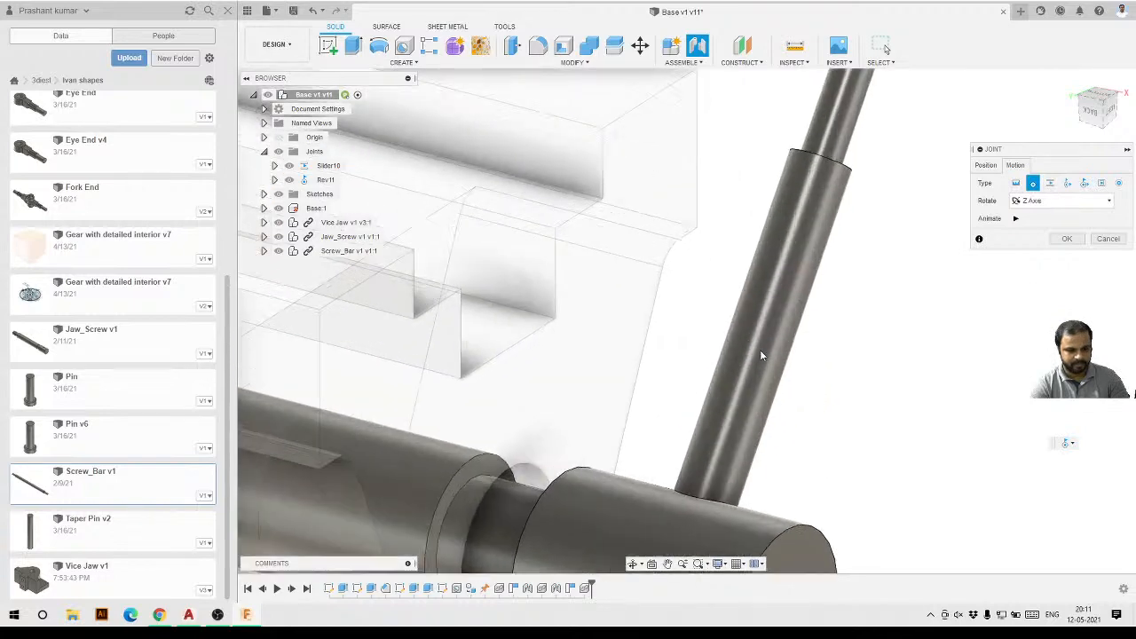
scroll(750, 373, "up", 2)
scroll(818, 167, "down", 4)
scroll(786, 338, "up", 3)
middle_click_drag(790, 332, 817, 264, "shift")
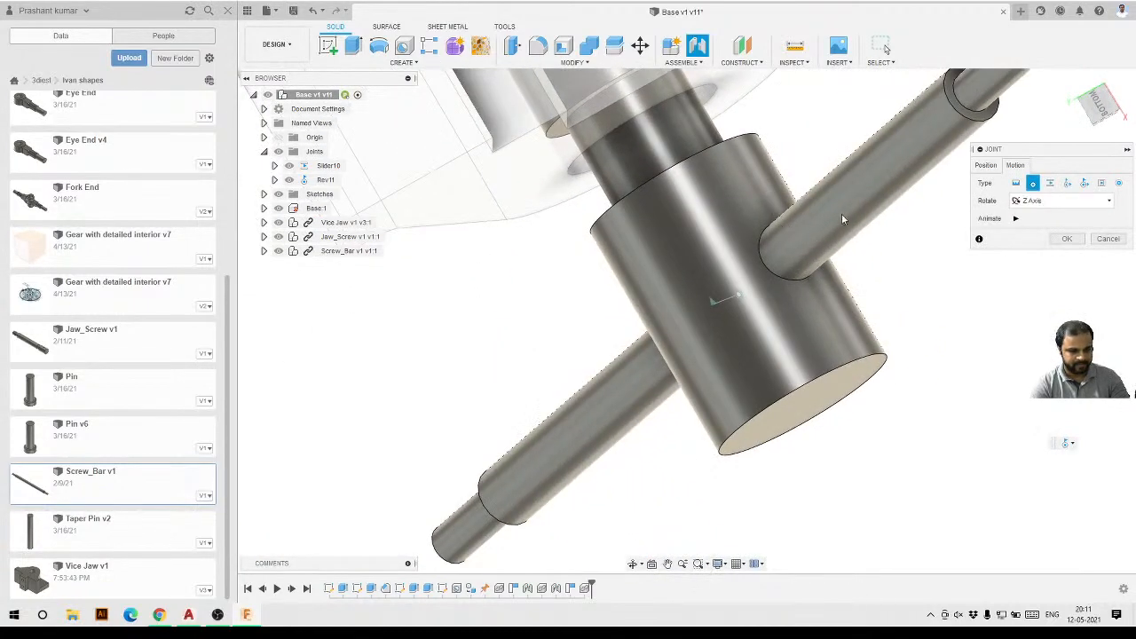
scroll(846, 256, "down", 3)
scroll(817, 237, "up", 3)
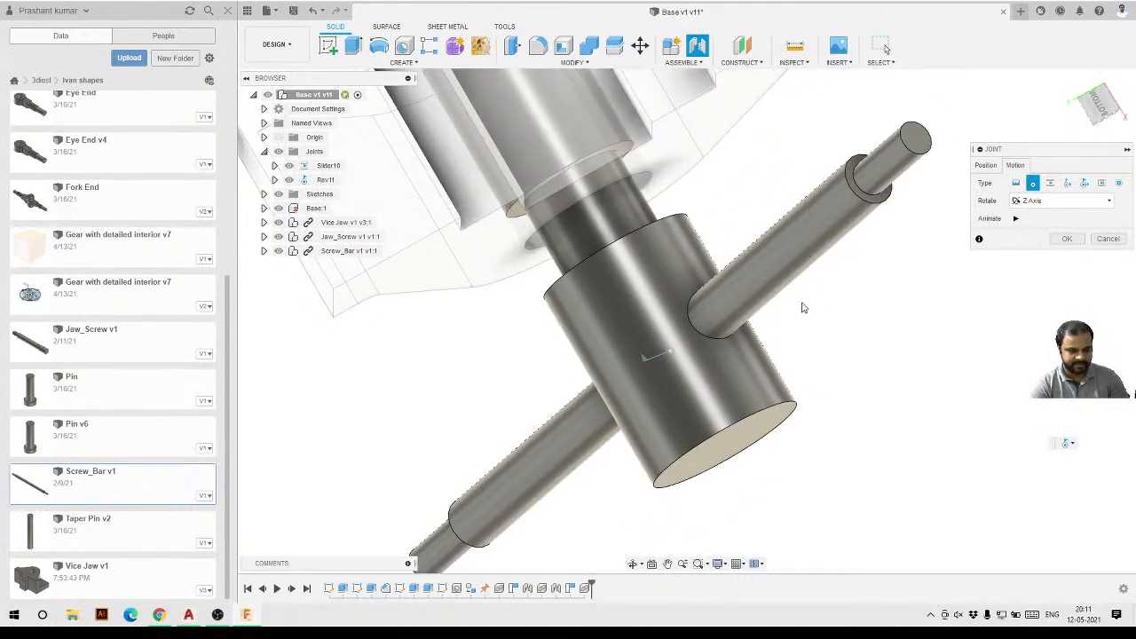
left_click(1017, 218)
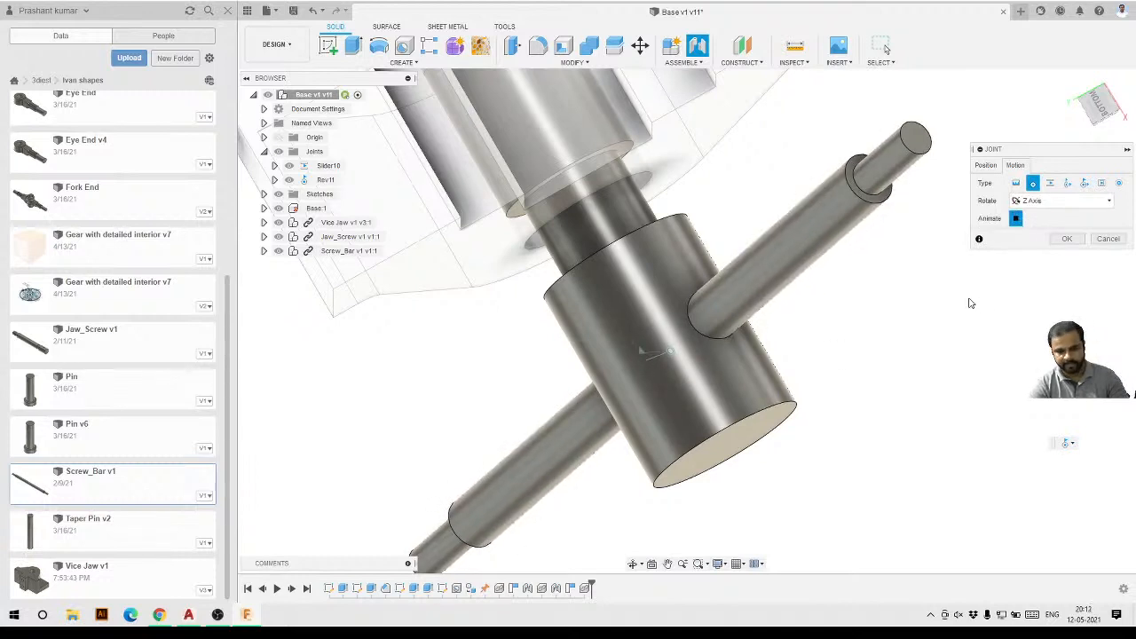
left_click(1067, 239)
Drag the Screw_Bar from several views to test its rotation in the screw.
middle_click_drag(888, 257, 688, 374, "shift")
left_click_drag(678, 370, 880, 202)
scroll(879, 202, "down", 4)
middle_click_drag(548, 391, 777, 241, "shift")
scroll(777, 241, "up", 3)
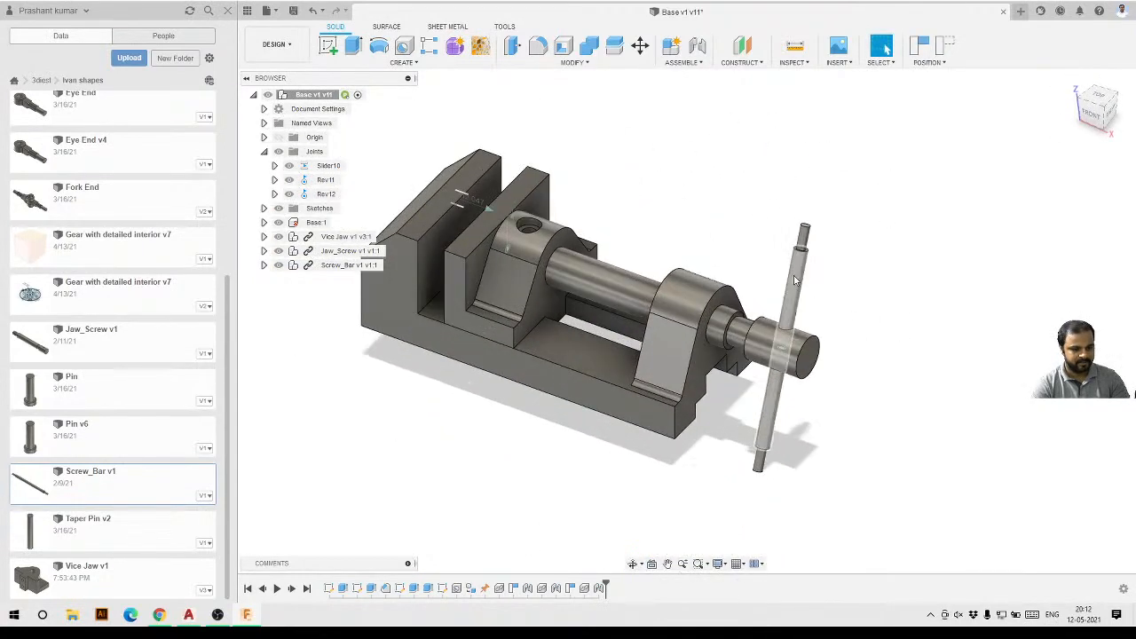
left_click_drag(789, 276, 796, 304)
mouse_move(686, 442)
middle_mouse_down("shift")
mouse_move(683, 399)
mouse_move(674, 433)
middle_mouse_up("shift")
scroll(769, 409, "down", 3)
scroll(668, 410, "up", 3)
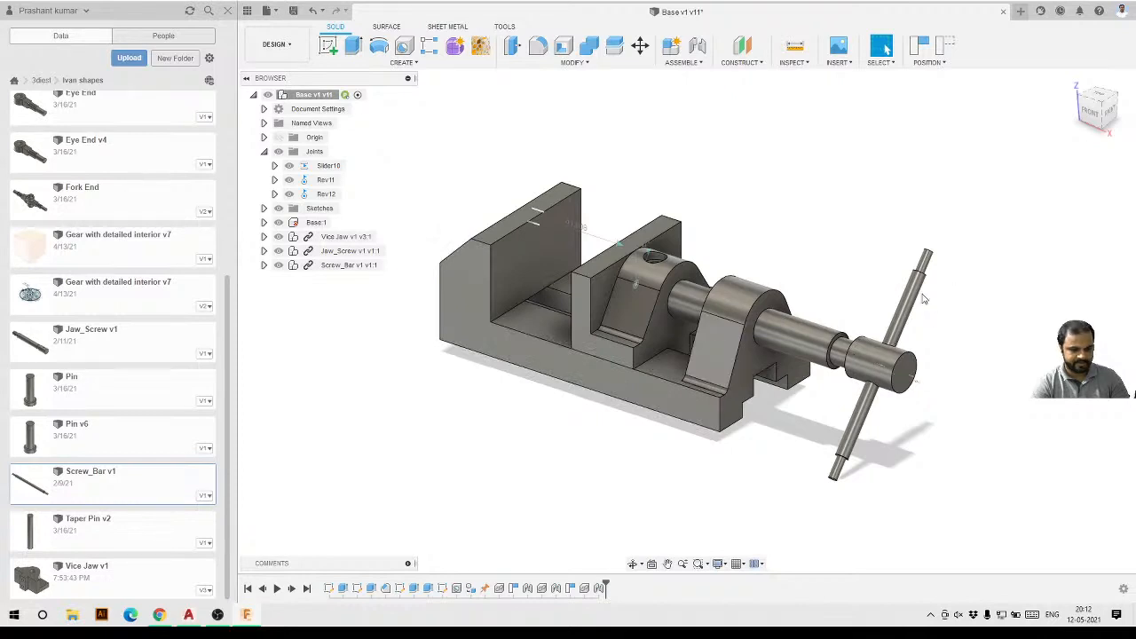
left_click_drag(923, 300, 869, 325)
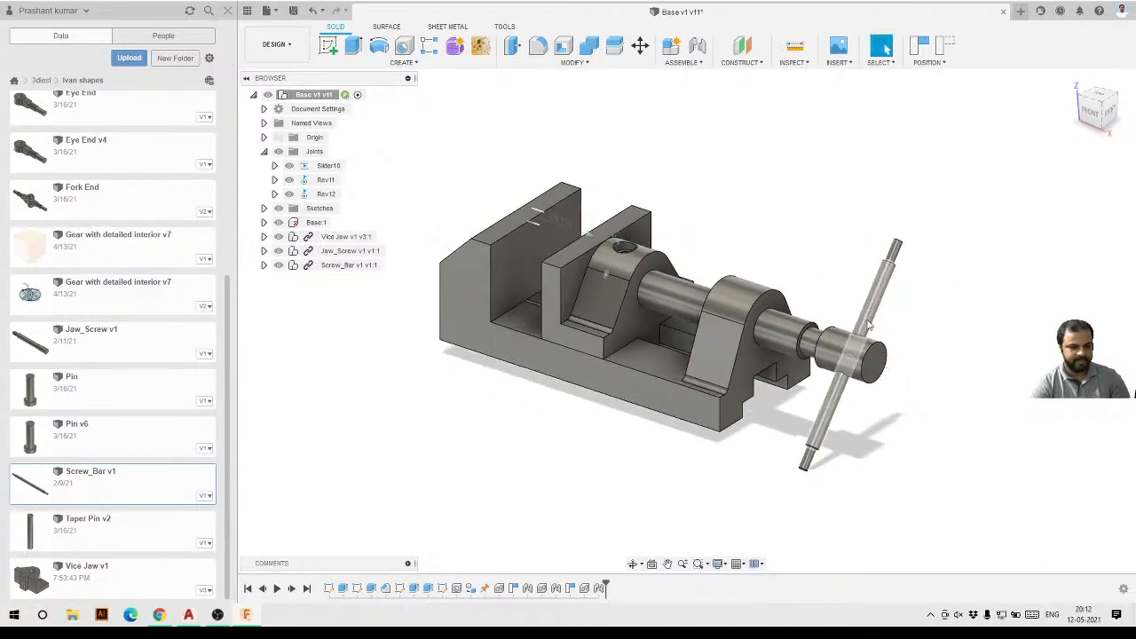
scroll(874, 321, "up", 2)
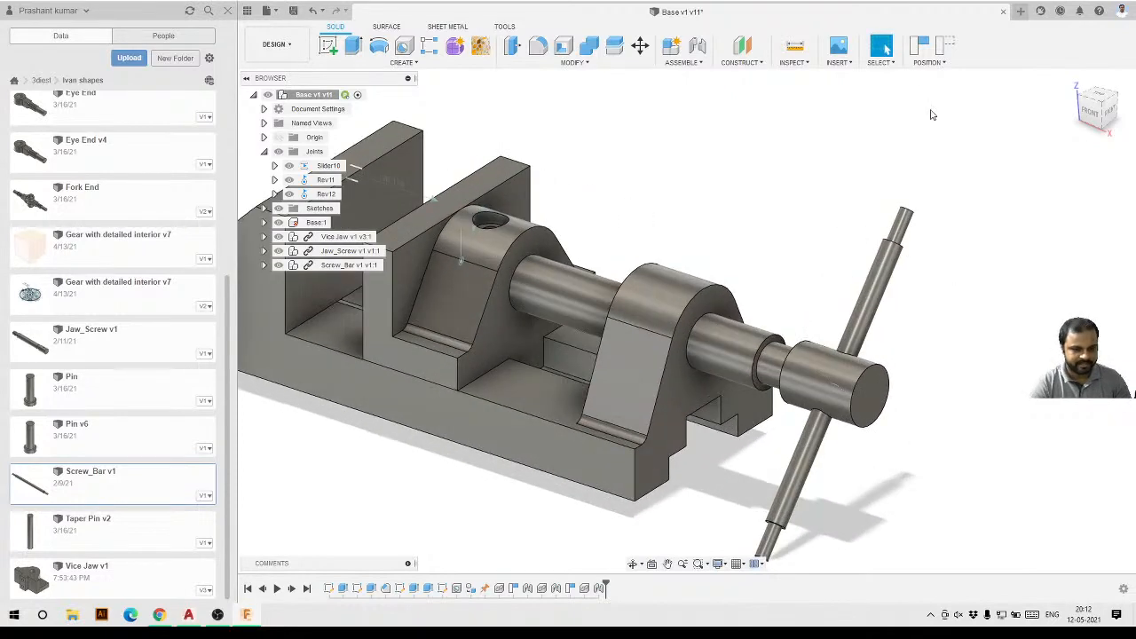
Insert the Bar_Globes v2 component from the project files into the current design and accept its placement.
left_click(919, 46)
scroll(139, 324, "up", 3)
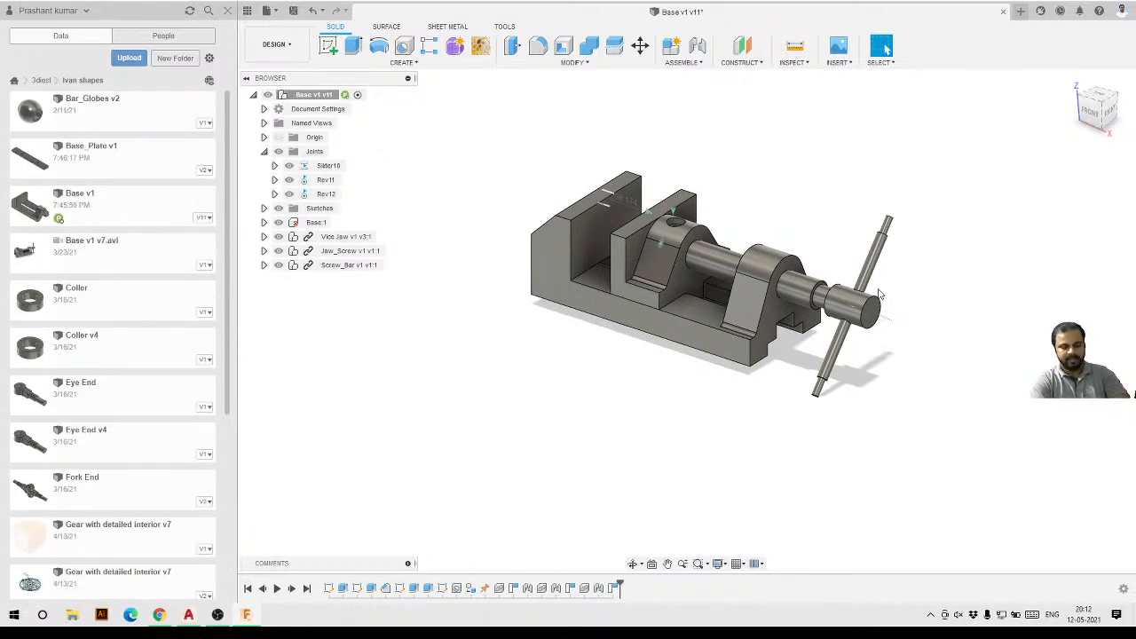
right_click(114, 118)
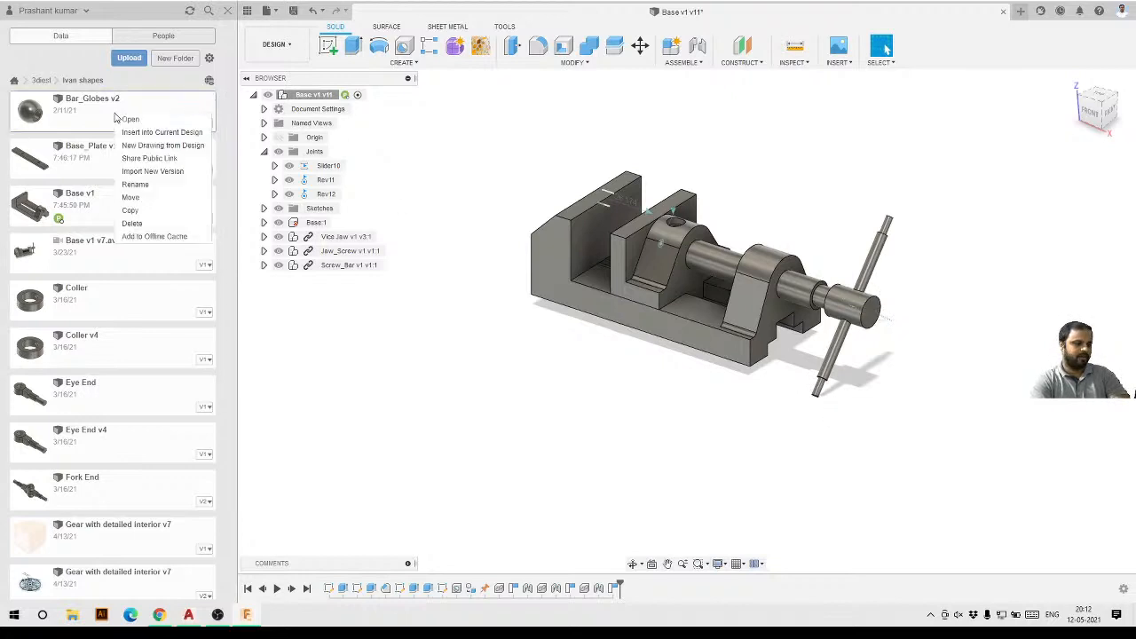
left_click(144, 131)
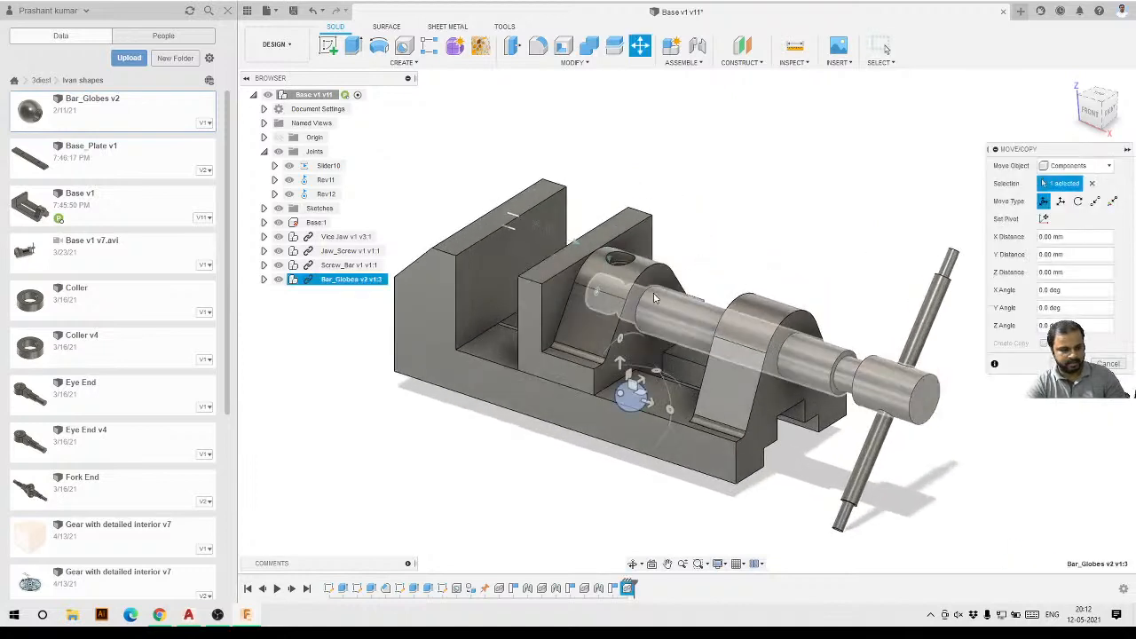
left_click(1072, 364)
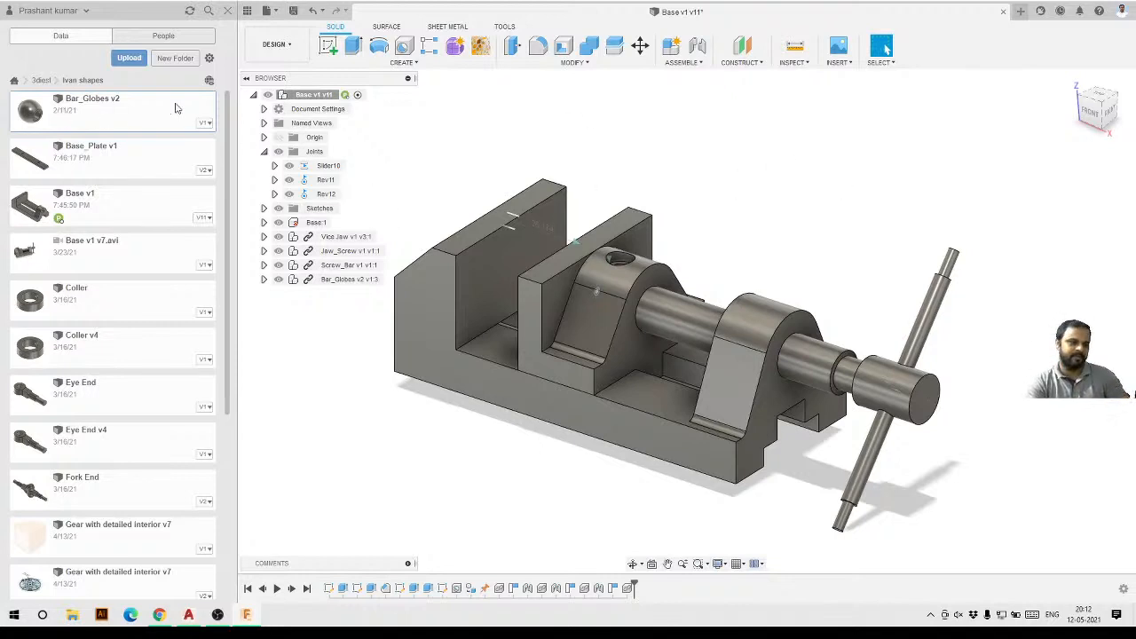
Insert a second Bar_Globes and move it near the upper end of the Screw_Bar.
mouse_move(123, 118)
left_mouse_down()
mouse_move(767, 194)
mouse_move(131, 104)
left_mouse_up()
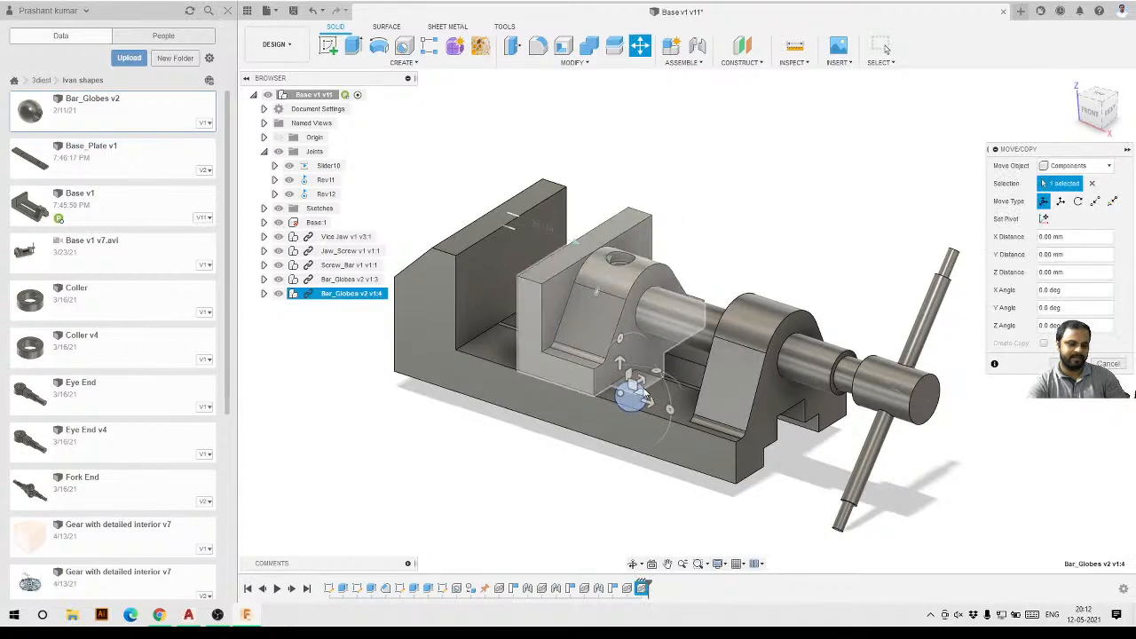
left_click_drag(633, 390, 963, 220)
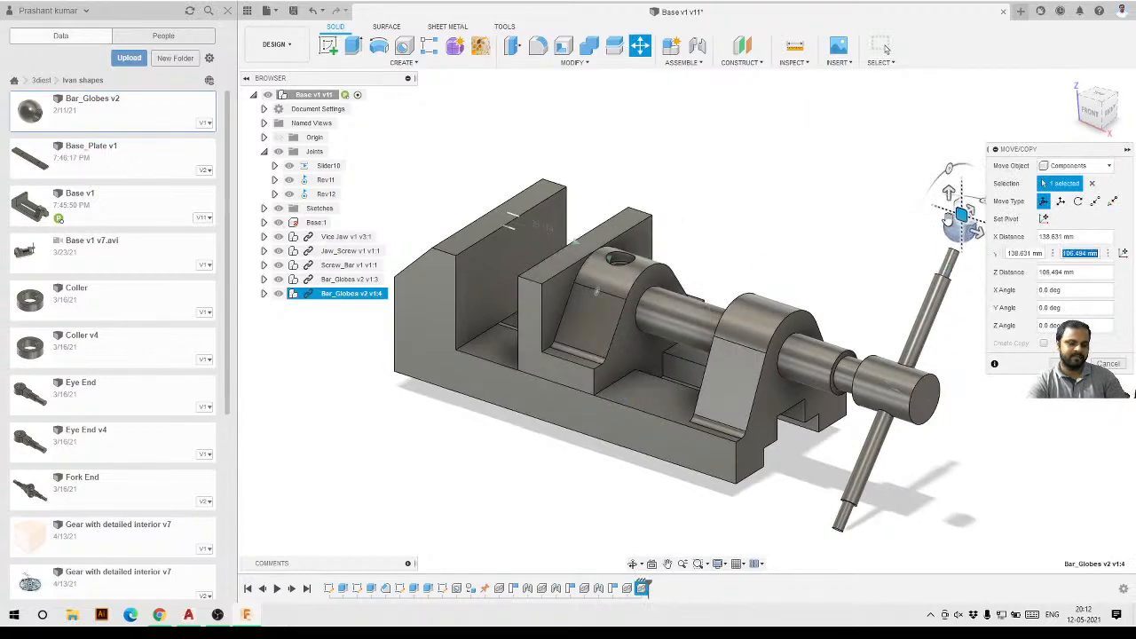
scroll(744, 241, "down", 3)
middle_click_drag(822, 279, 804, 325, "shift")
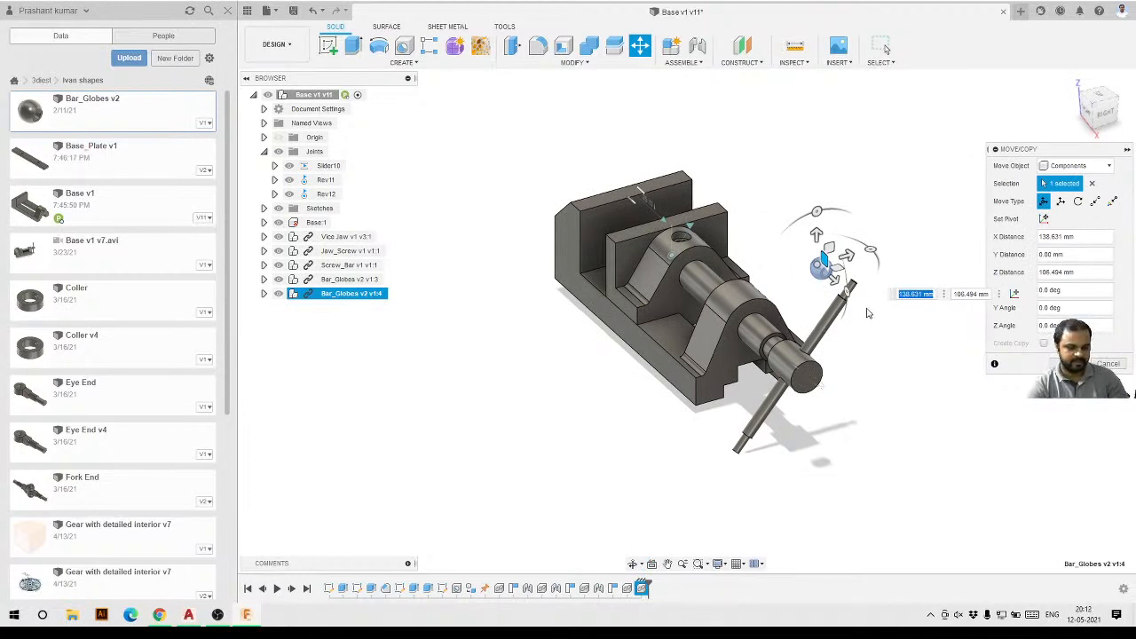
scroll(852, 298, "up", 5)
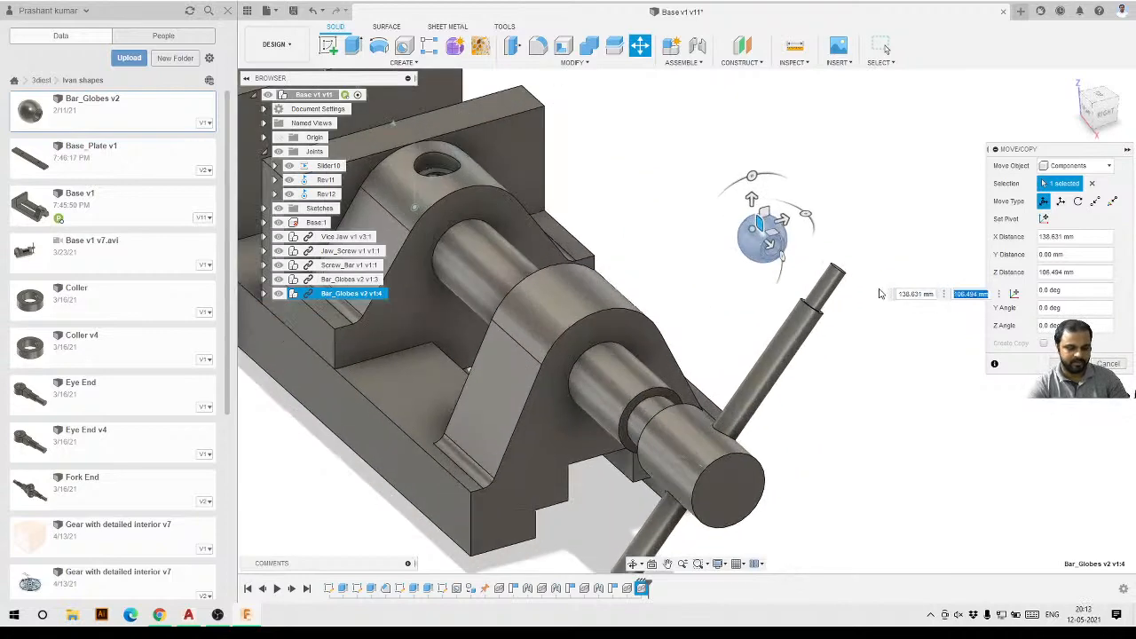
scroll(834, 299, "down", 5)
middle_click_drag(815, 298, 857, 284, "shift")
right_click(105, 319)
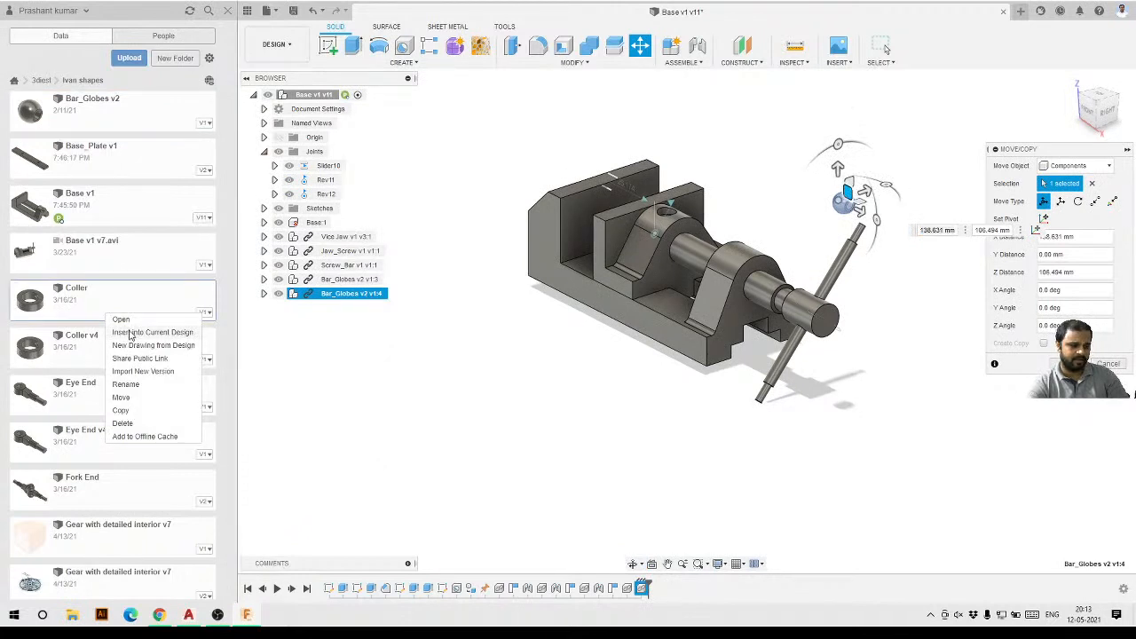
left_click(2, 128)
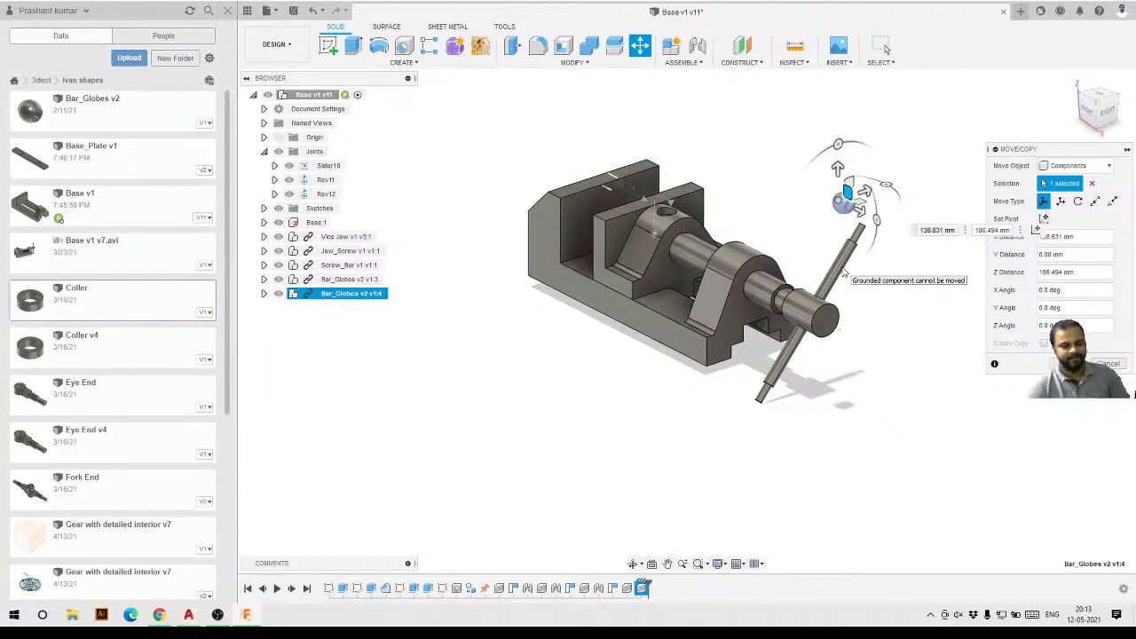
scroll(900, 203, "up", 6)
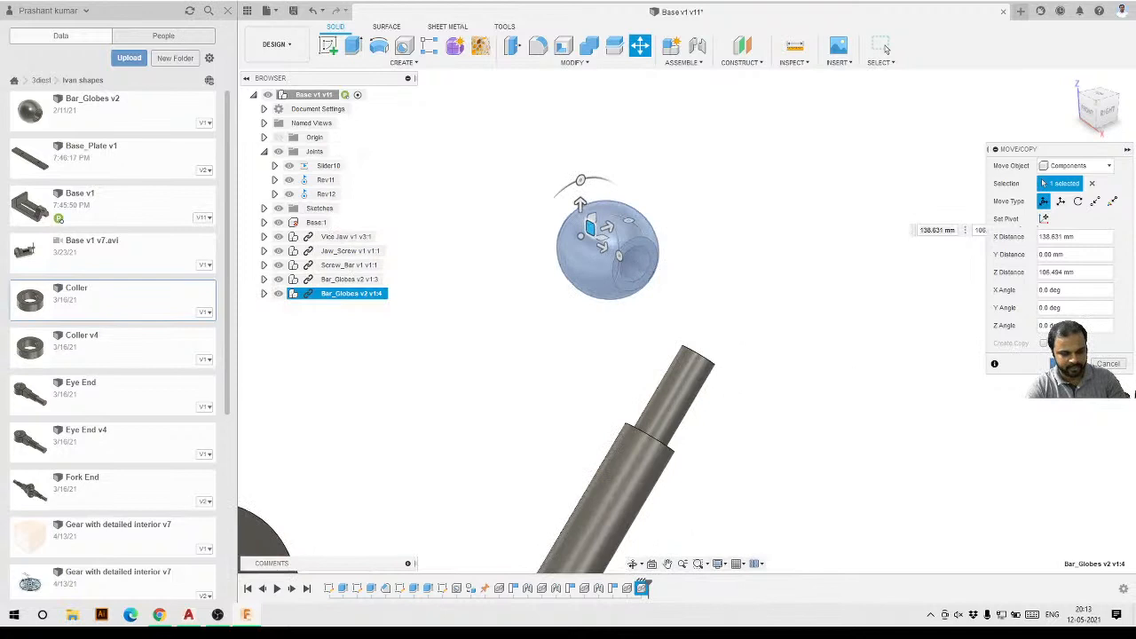
left_click(1068, 363)
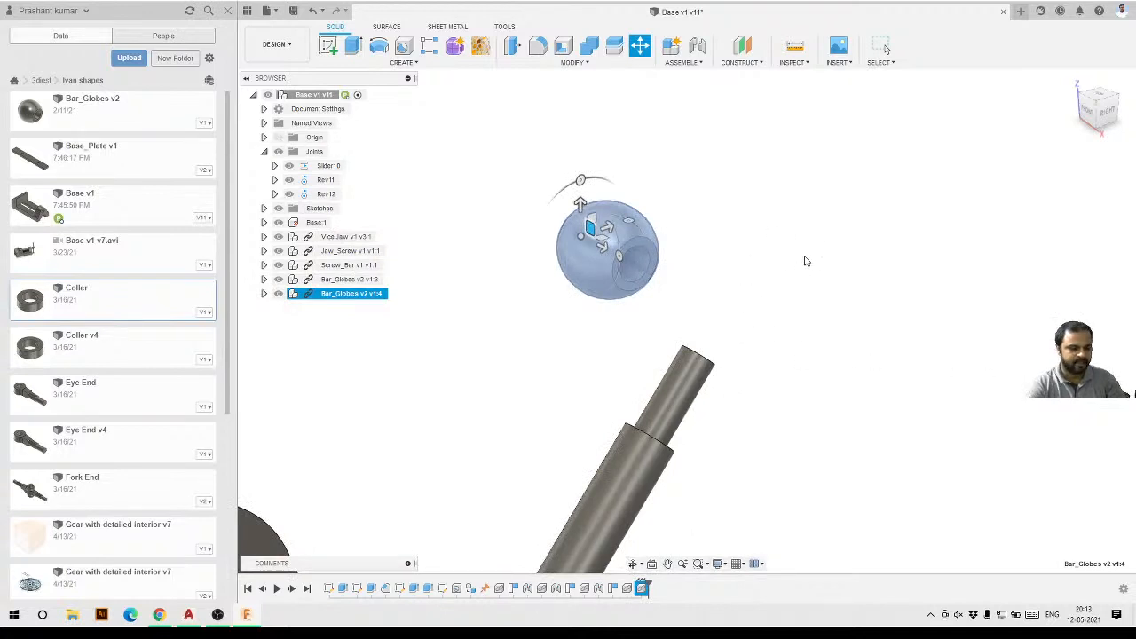
Start a joint, snapping the first point to the hole face of the upper Bar_Globes and the second to the Screw_Bar's upper end.
key("Escape")
middle_click_drag(807, 259, 669, 86, "shift")
left_click(699, 46)
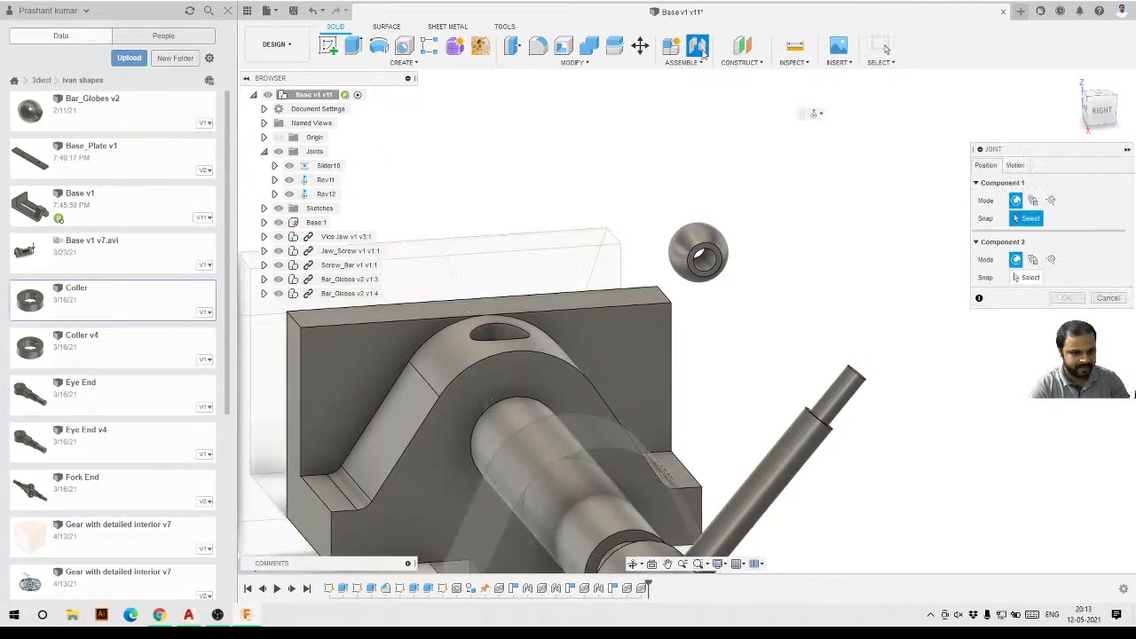
scroll(730, 261, "up", 8)
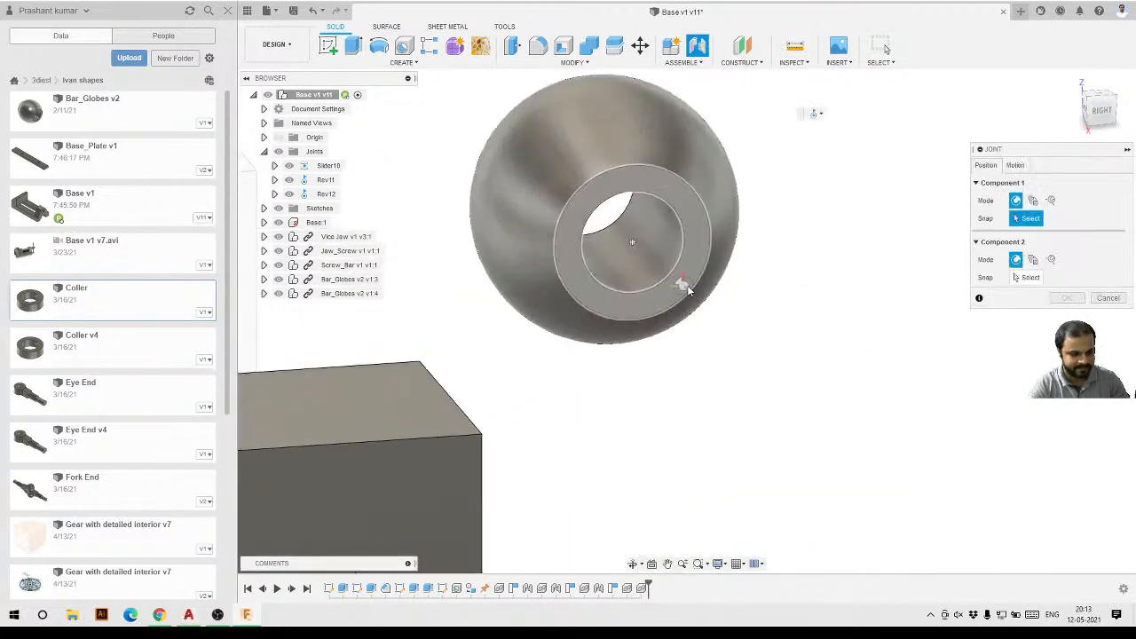
left_click(690, 288)
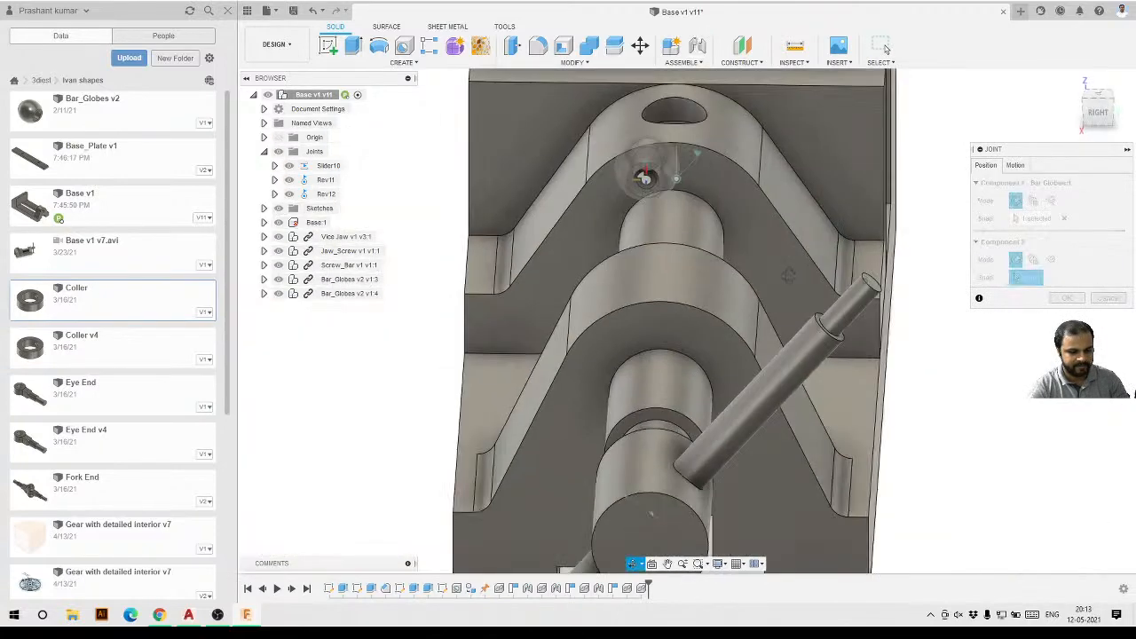
middle_click_drag(788, 276, 824, 329, "shift")
scroll(825, 328, "up", 8)
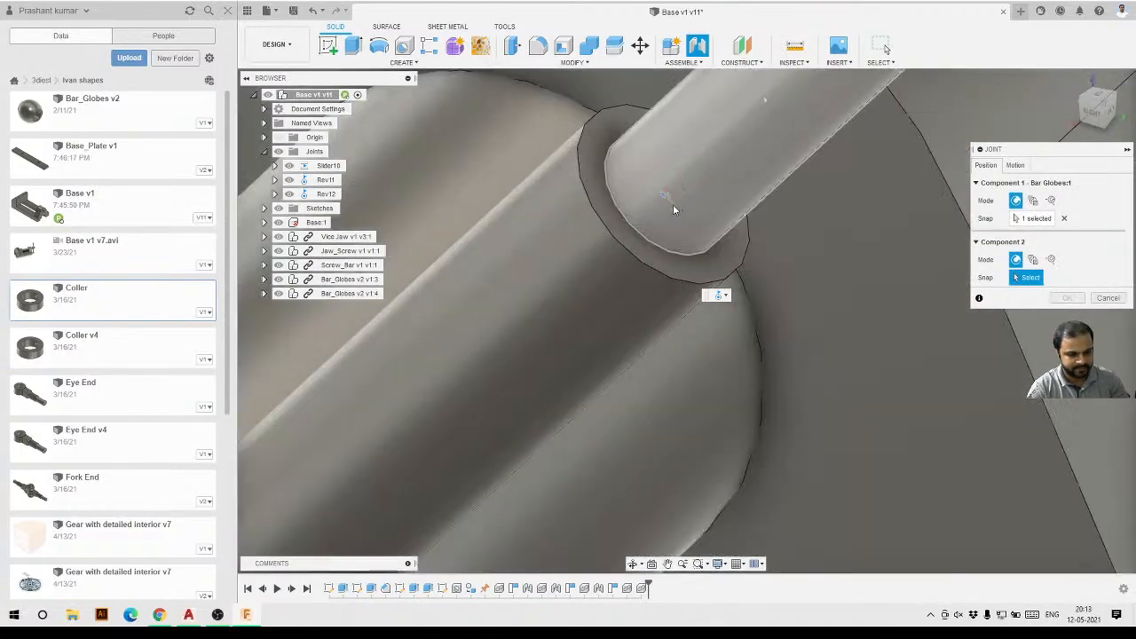
left_click(641, 259)
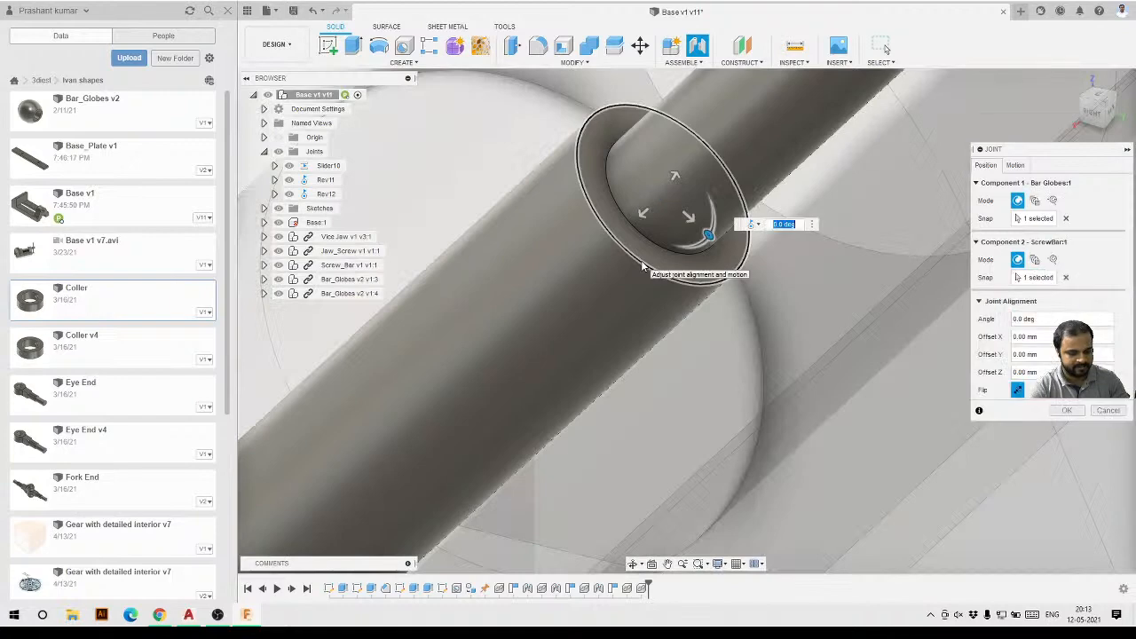
Flip the globe's joint alignment and offset it -2.00 mm along Z so the globe sits on the bar's end.
scroll(631, 284, "down", 5)
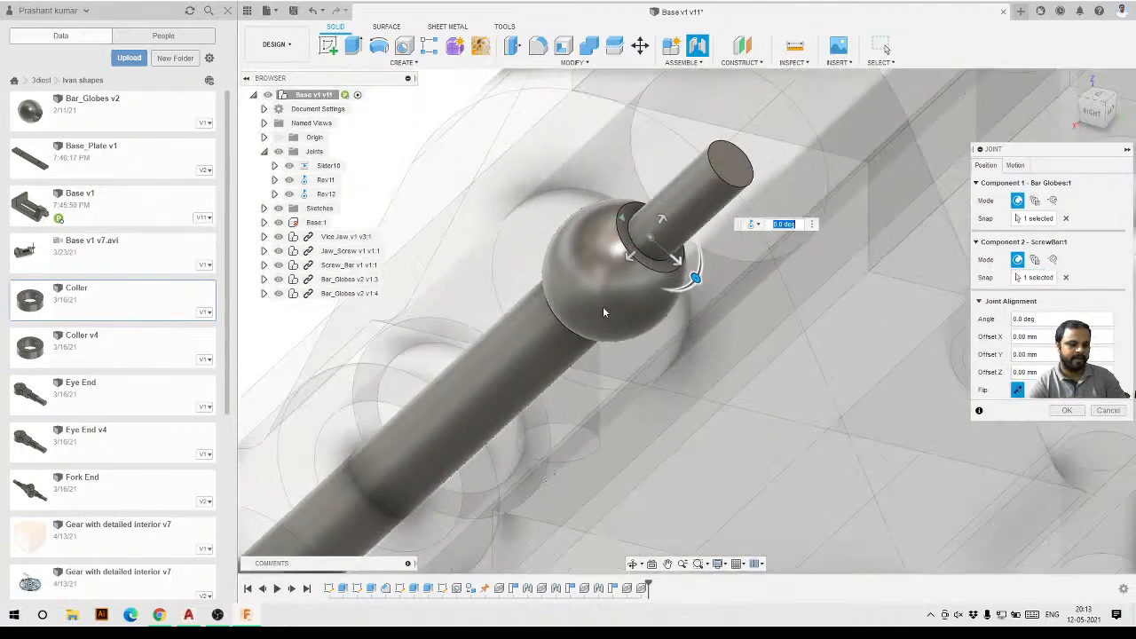
middle_click_drag(603, 313, 653, 301, "shift")
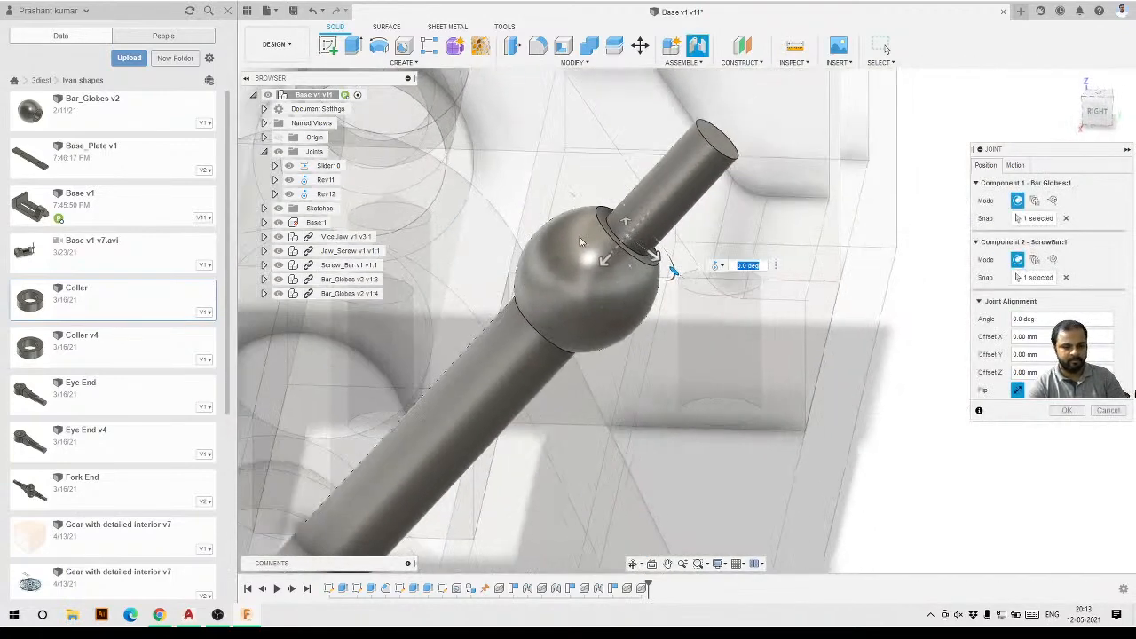
left_click(1018, 392)
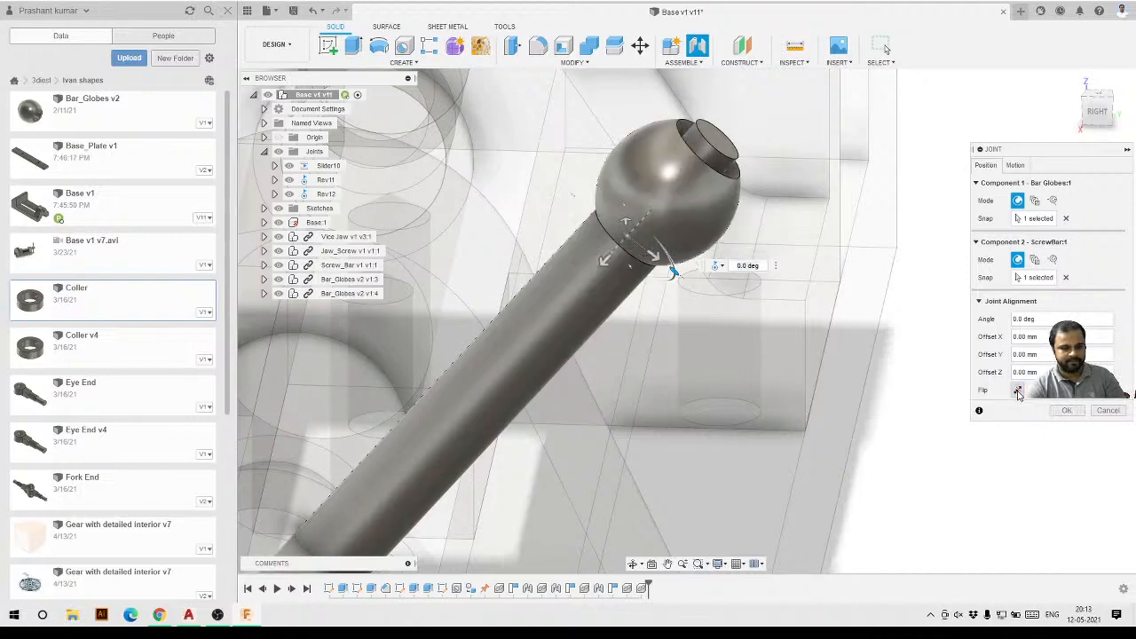
scroll(711, 303, "down", 2)
middle_click_drag(700, 265, 681, 238, "shift")
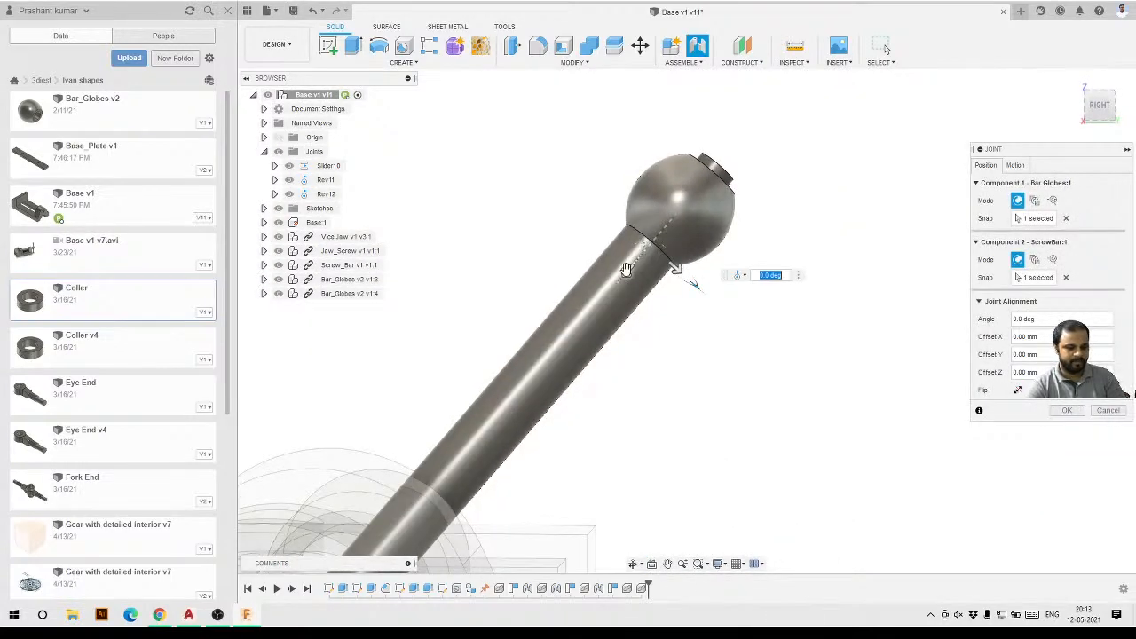
left_click_drag(626, 269, 633, 263)
middle_click_drag(676, 259, 649, 263, "shift")
left_click_drag(633, 264, 641, 259)
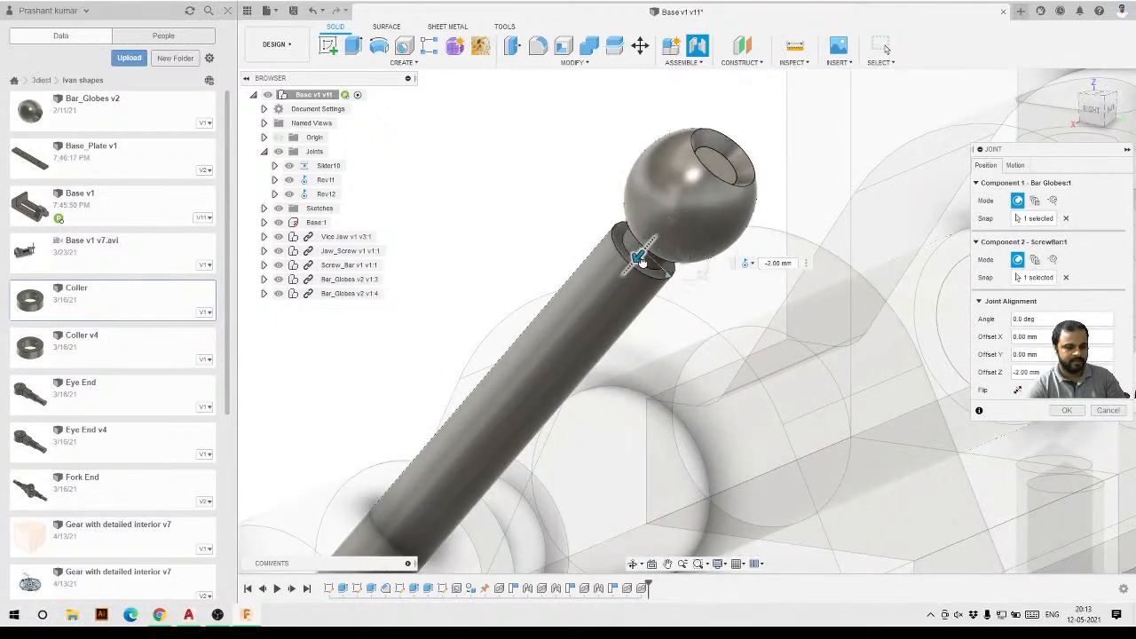
middle_click_drag(661, 253, 588, 308, "shift")
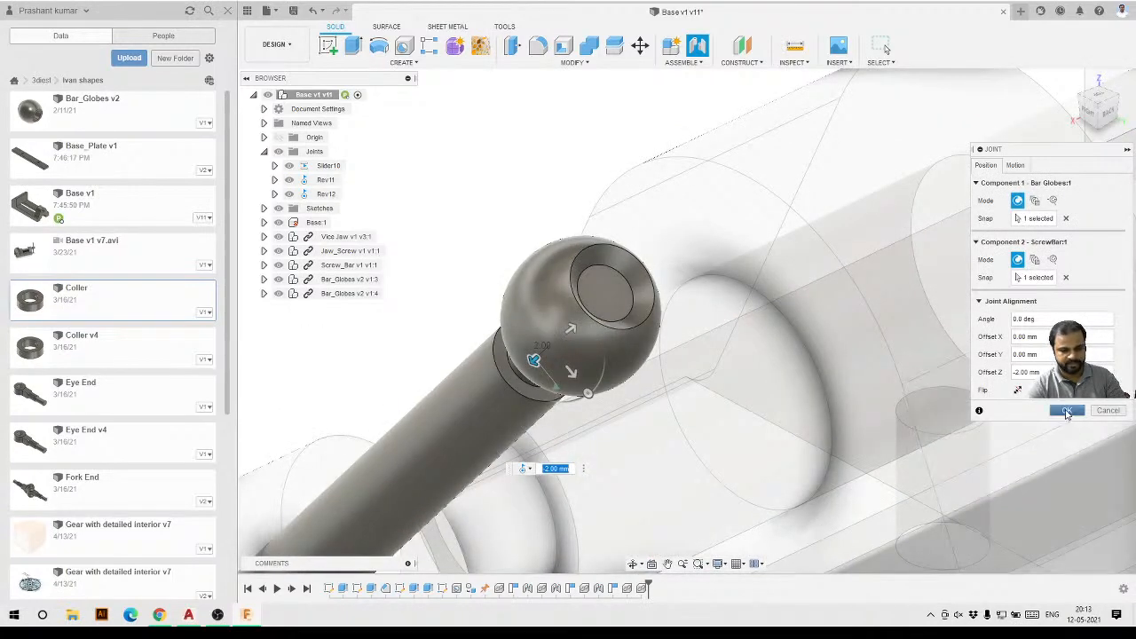
Set the joint motion type to Rigid and confirm the joint.
left_click(1014, 166)
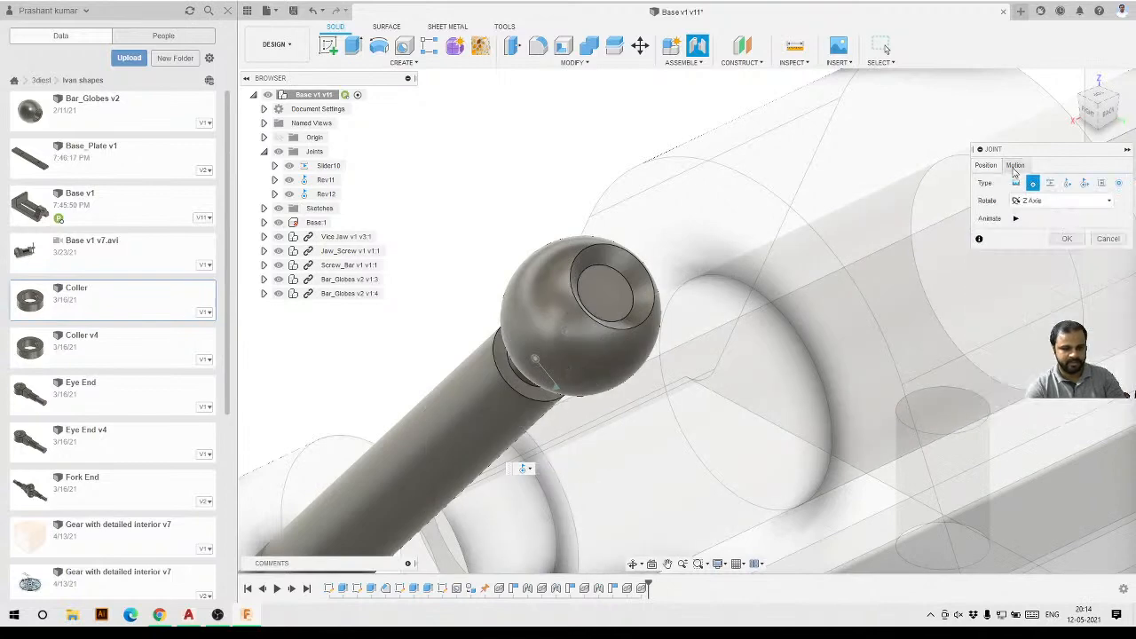
left_click(1016, 183)
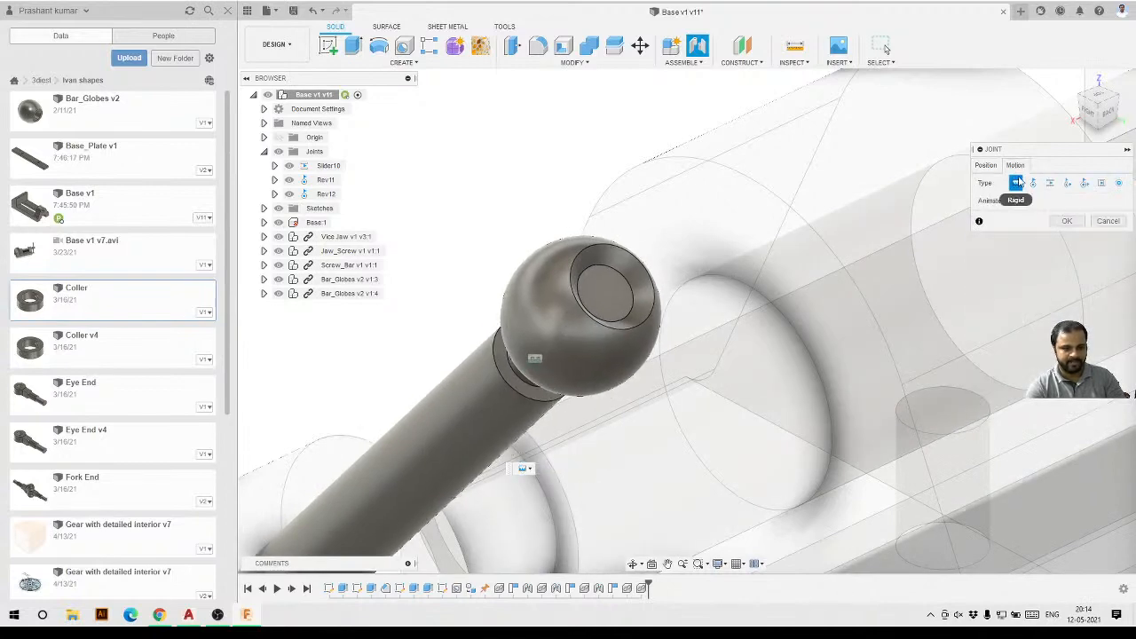
left_click(1067, 222)
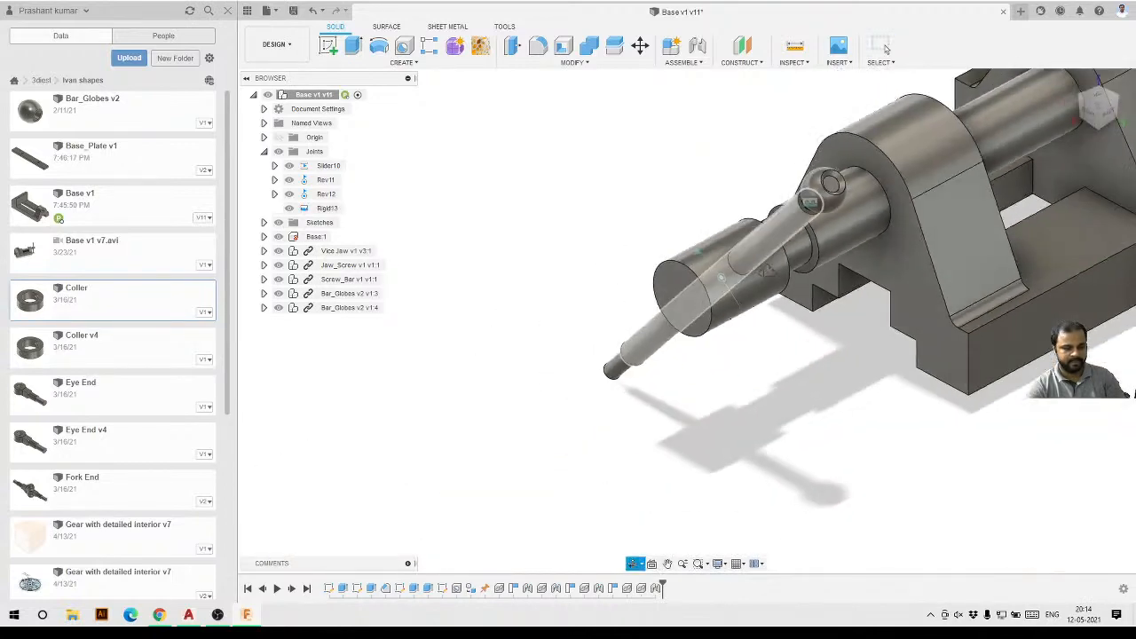
Insert a third Bar_Globes and move it near the lower end of the Screw_Bar.
middle_click_drag(876, 272, 838, 255, "shift")
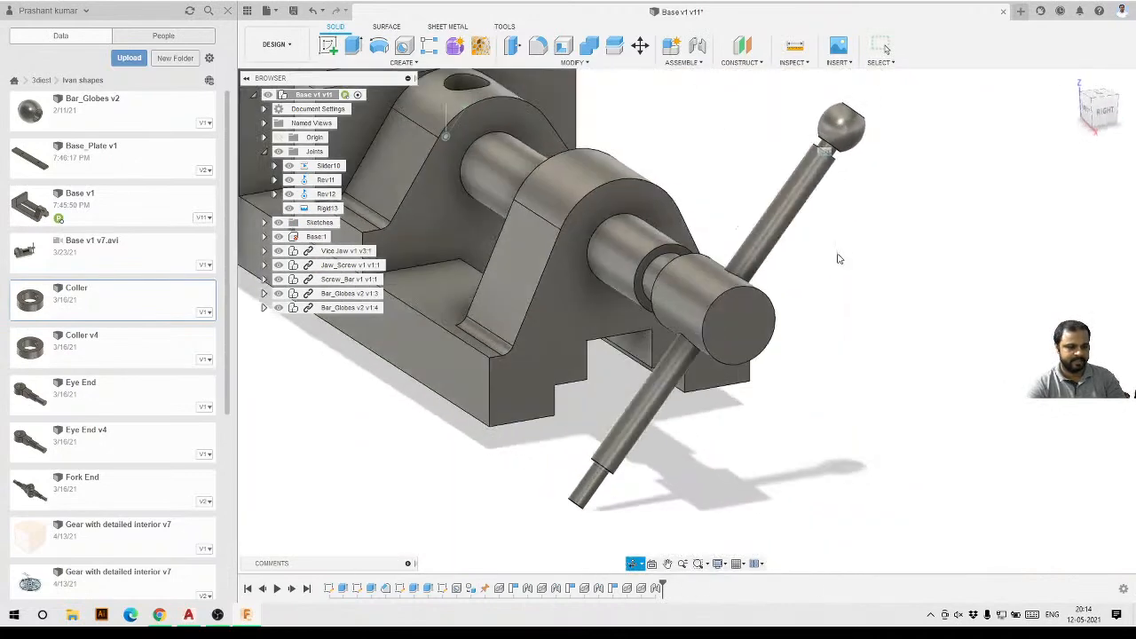
scroll(934, 317, "down", 3)
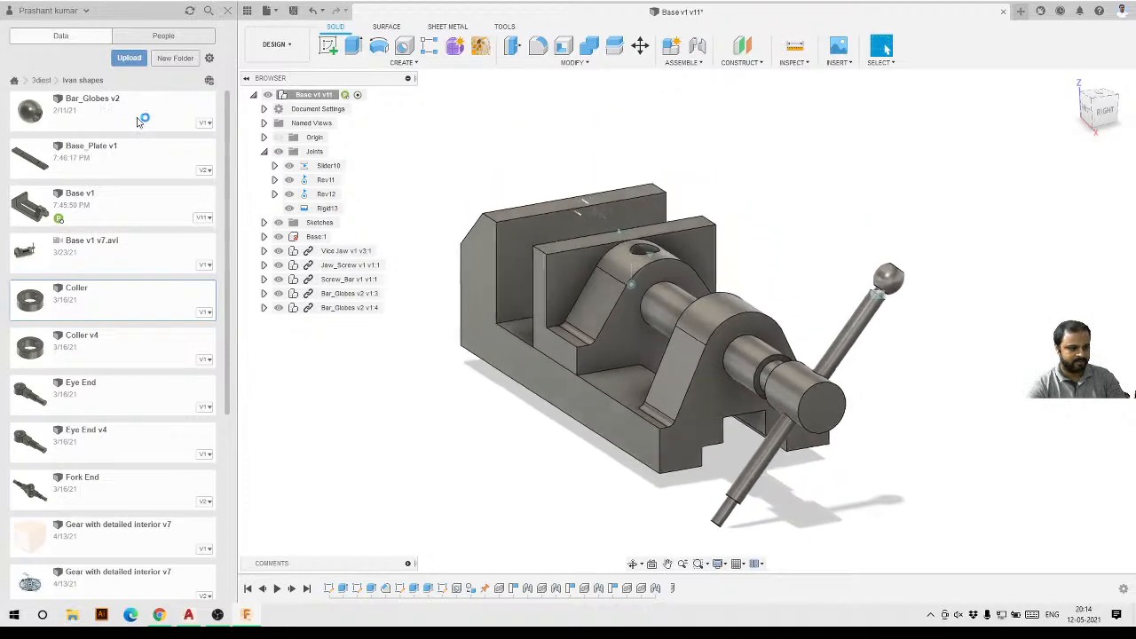
scroll(645, 195, "down", 4)
scroll(653, 365, "up", 3)
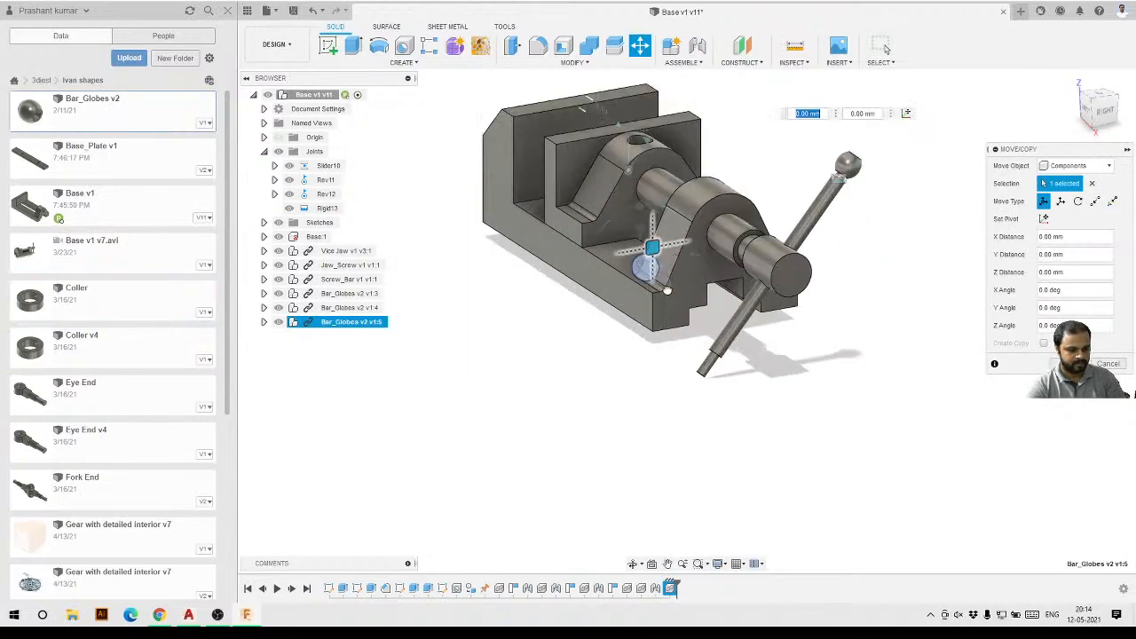
left_click_drag(644, 257, 697, 393)
scroll(710, 394, "up", 3)
left_click(1071, 364)
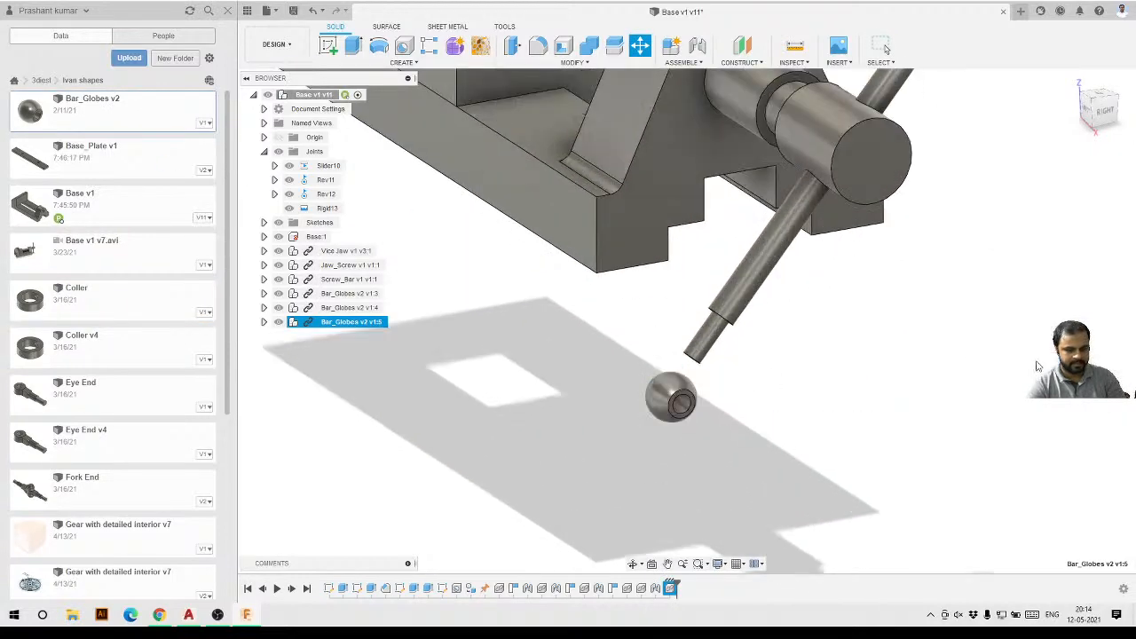
Start a joint, snapping the third globe's hole face first and the Screw_Bar's lower end second.
middle_click_drag(599, 410, 633, 412, "shift")
scroll(634, 421, "up", 5)
scroll(653, 385, "up", 4)
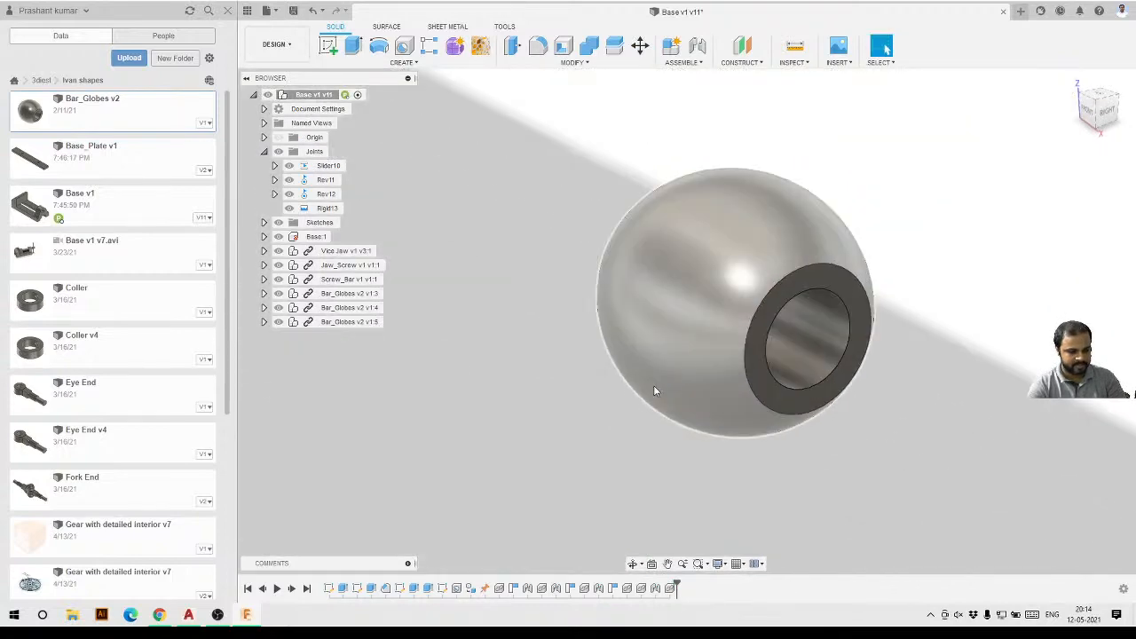
left_click(697, 46)
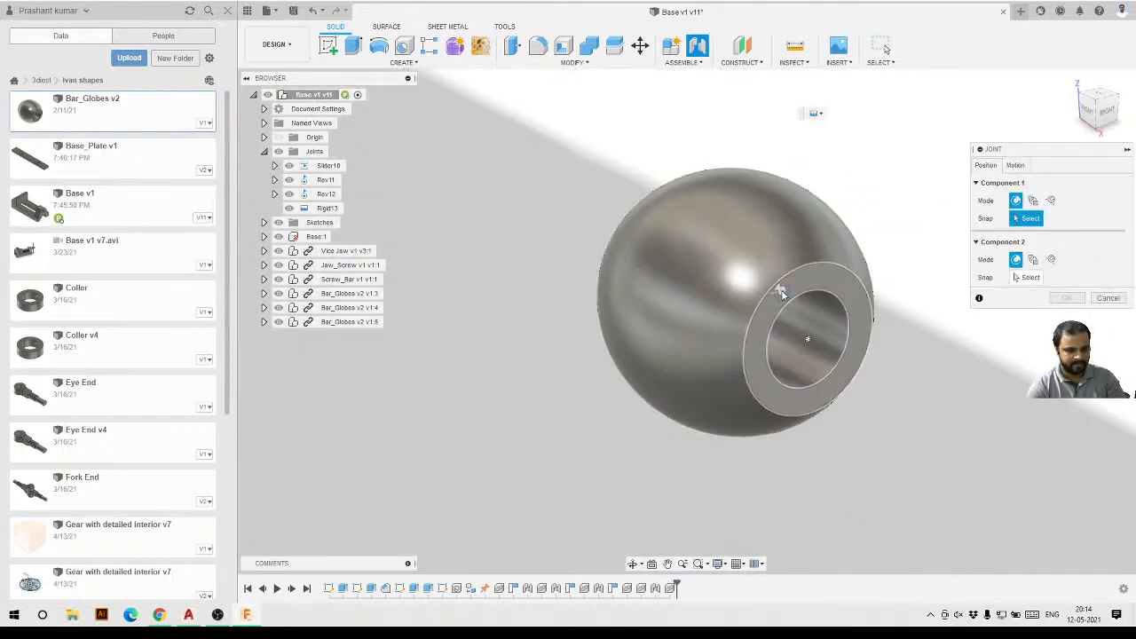
left_click(778, 293)
scroll(601, 347, "down", 5)
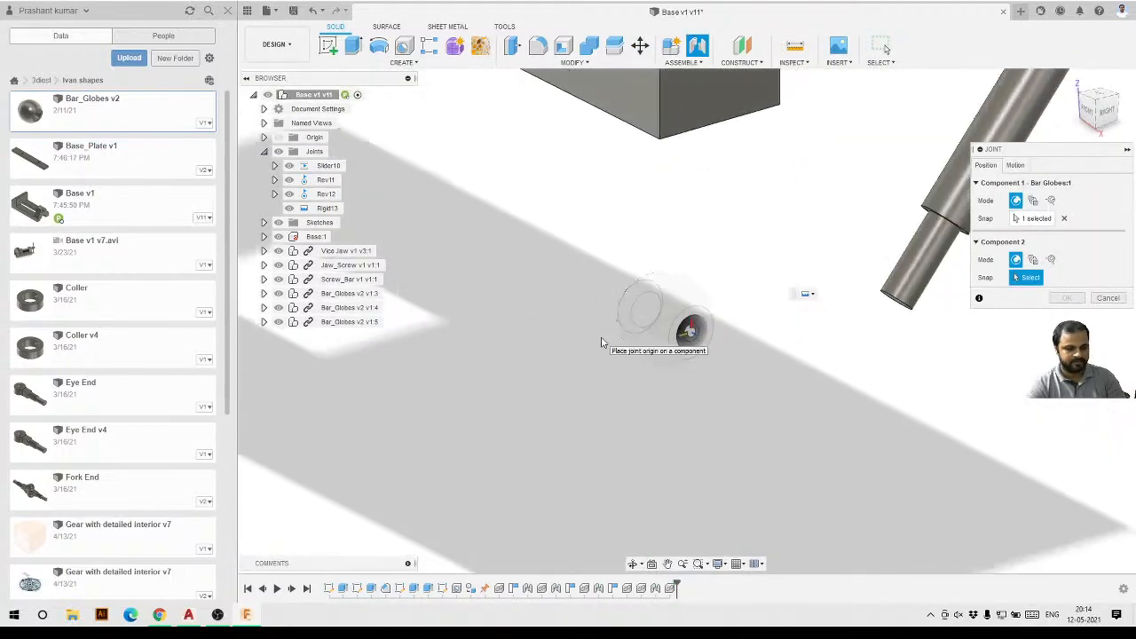
middle_click_drag(601, 347, 681, 329, "shift")
scroll(681, 329, "down", 2)
scroll(837, 242, "up", 10)
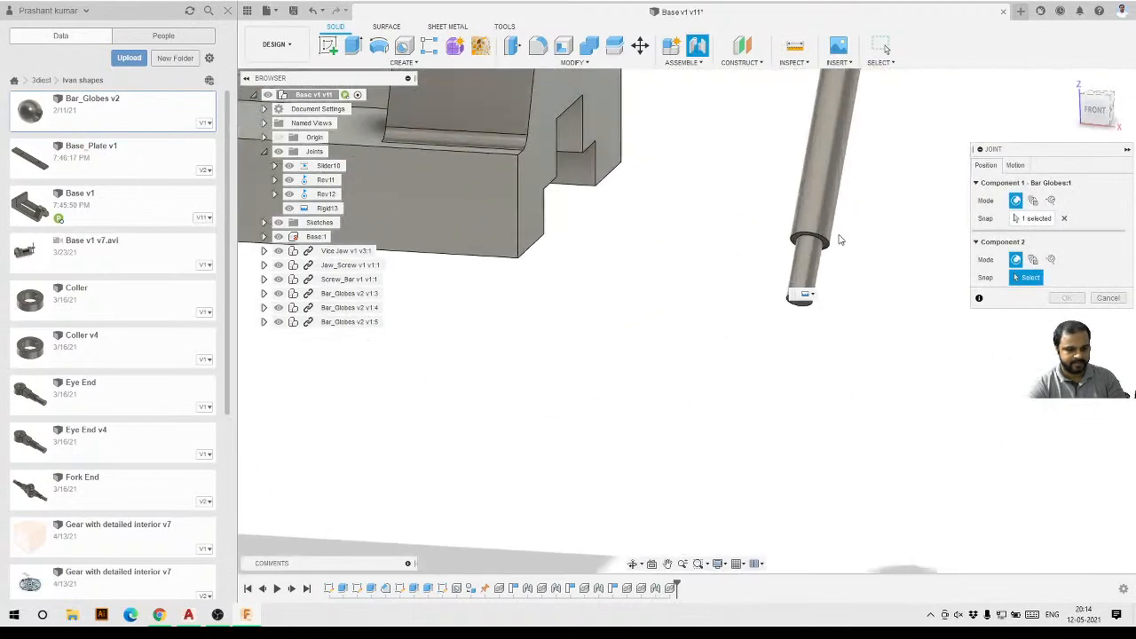
left_click(788, 249)
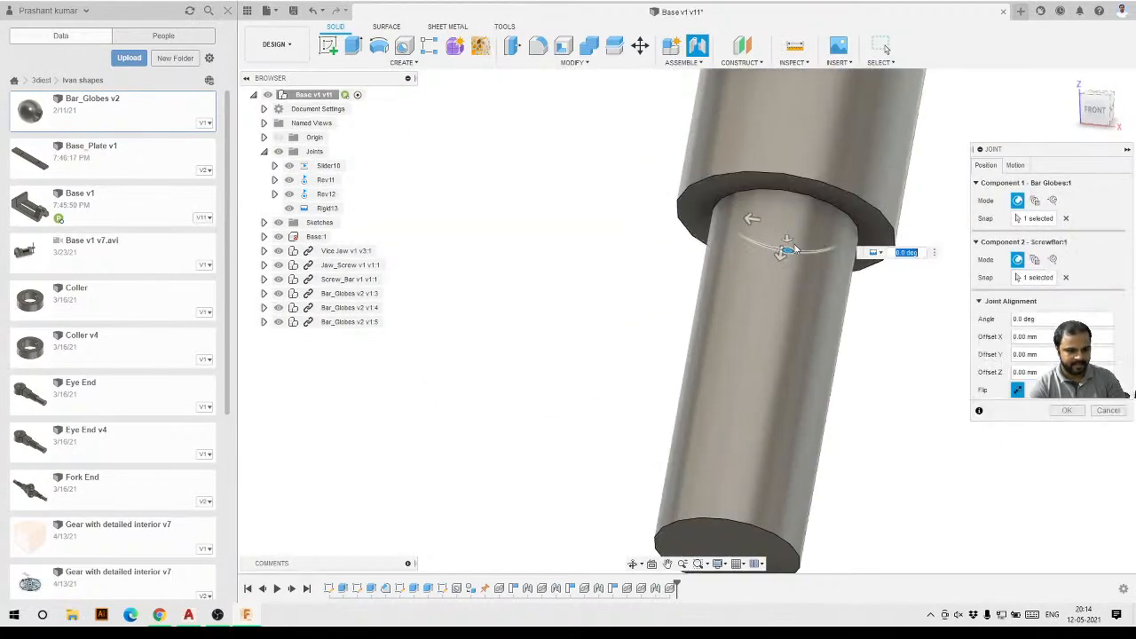
Offset the third globe 2.00 mm along Z onto the Screw_Bar's lower end and confirm the joint.
left_click_drag(754, 245, 755, 271)
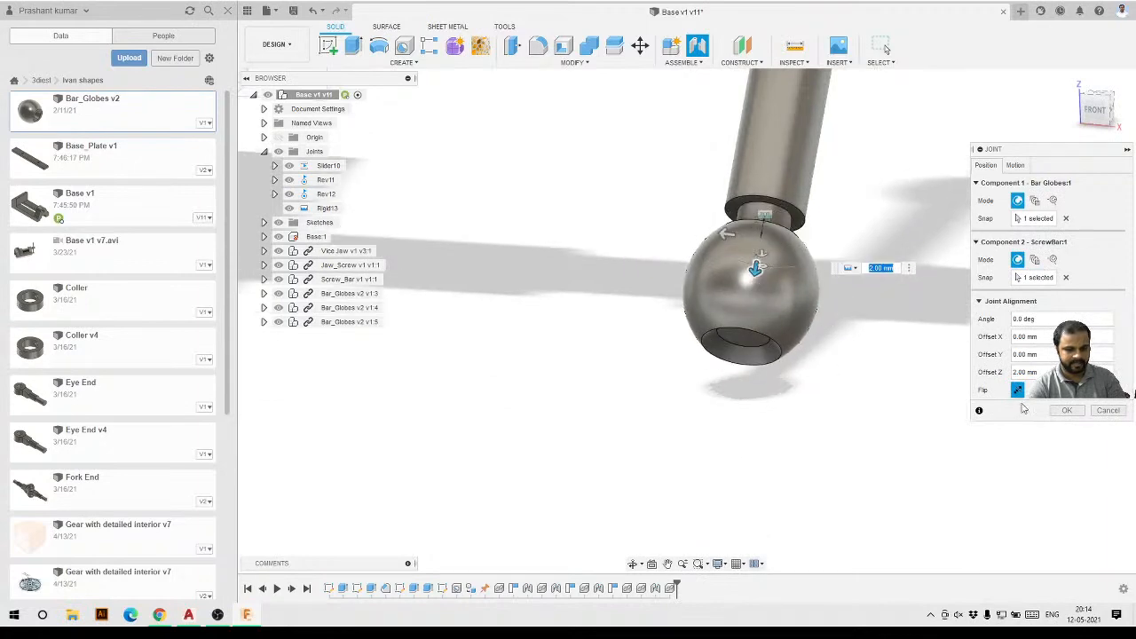
left_click(1067, 410)
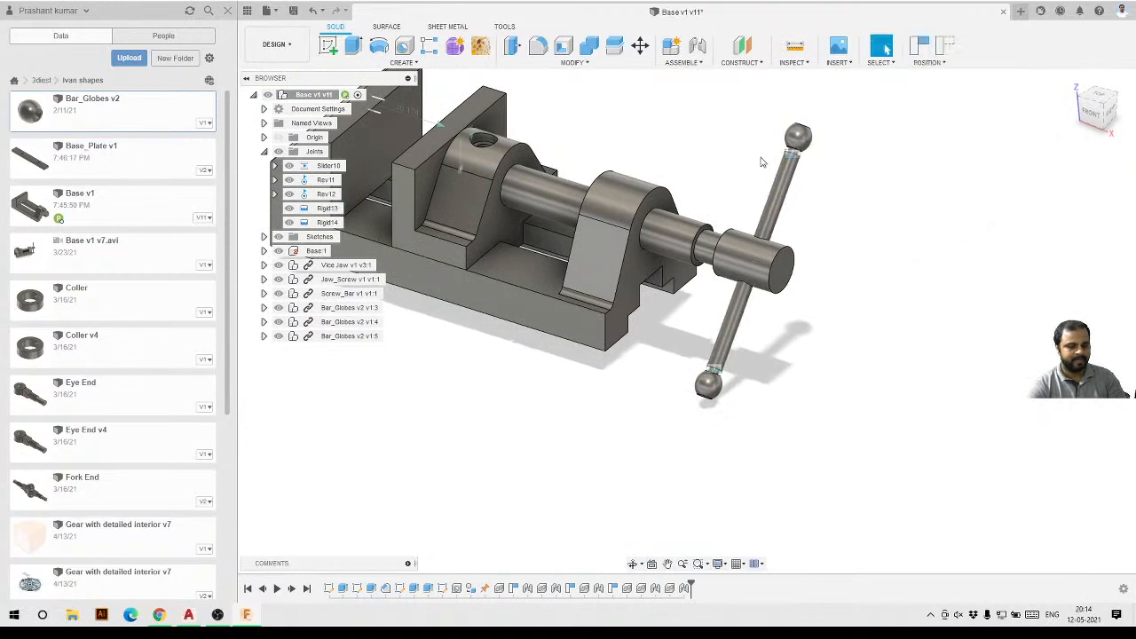
Orbit and zoom around the assembled vise to inspect the jointed screw bar and globes.
scroll(807, 262, "down", 3)
scroll(713, 177, "up", 1)
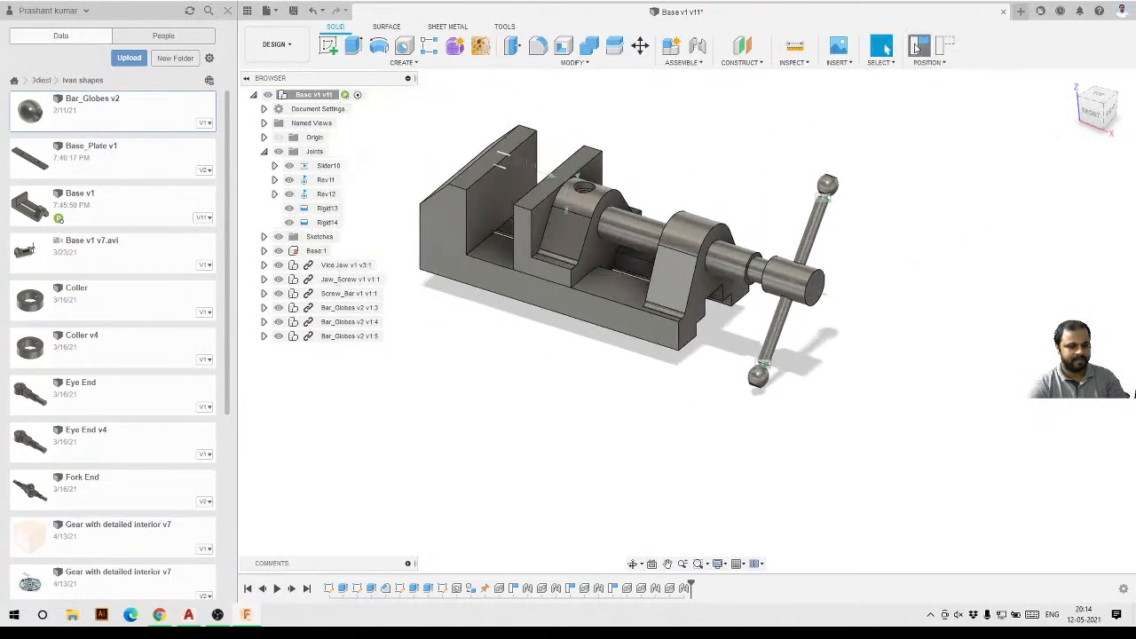
left_click_drag(524, 224, 732, 246)
left_click_drag(879, 253, 815, 249)
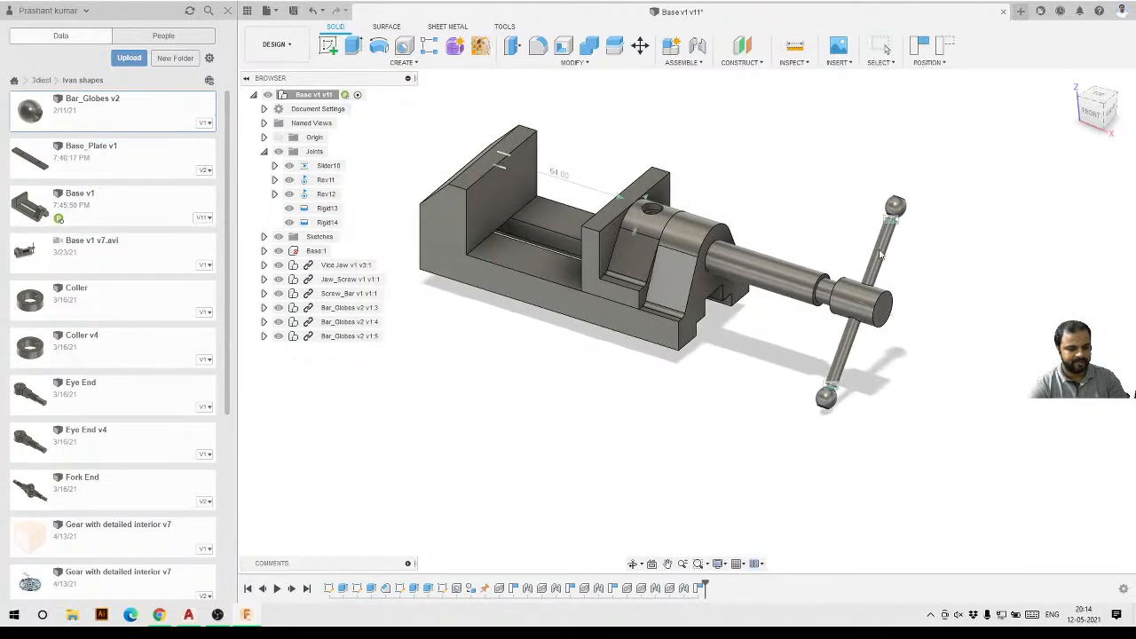
scroll(862, 347, "up", 2)
middle_click_drag(862, 347, 792, 341, "shift")
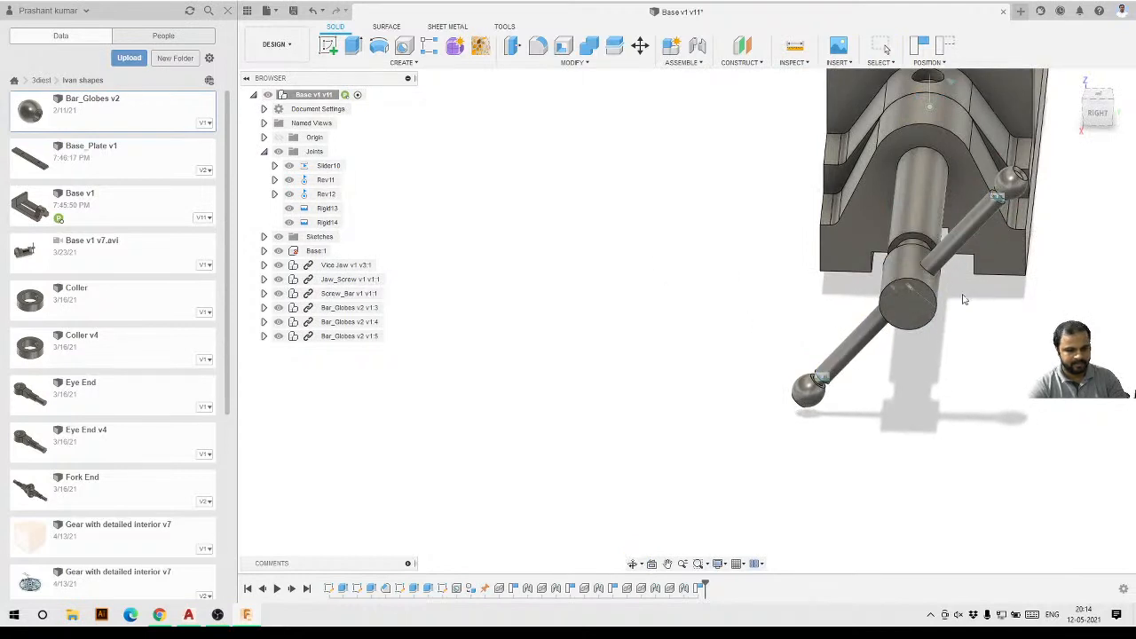
scroll(767, 321, "down", 3)
middle_click_drag(766, 322, 857, 348, "shift")
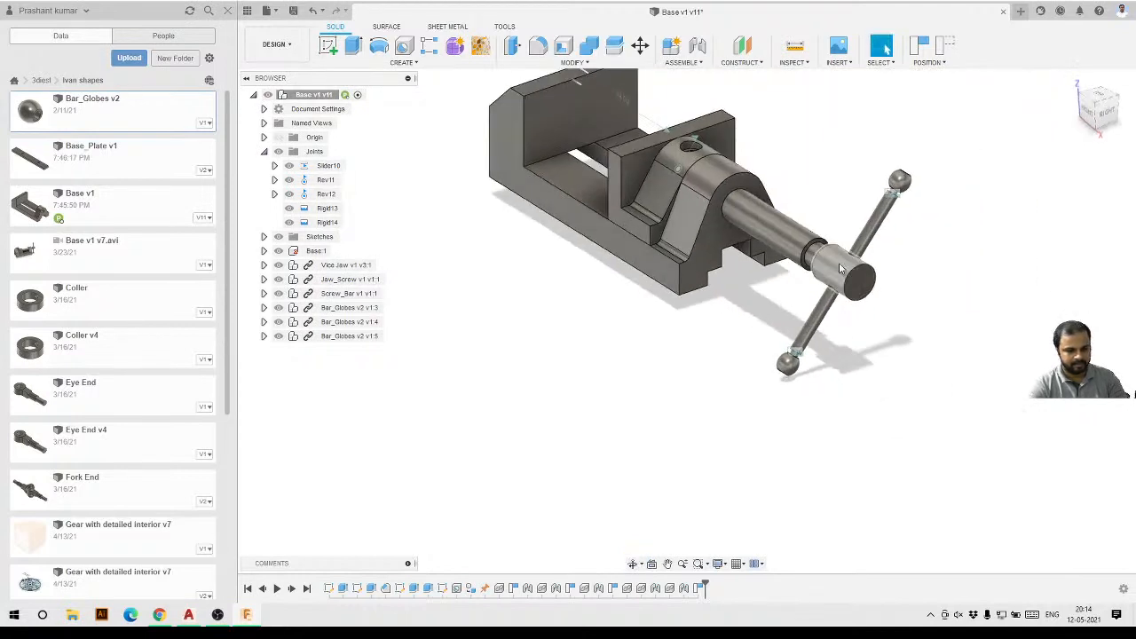
left_click_drag(839, 264, 764, 208)
left_click_drag(642, 194, 658, 255)
middle_click_drag(859, 260, 694, 307, "shift")
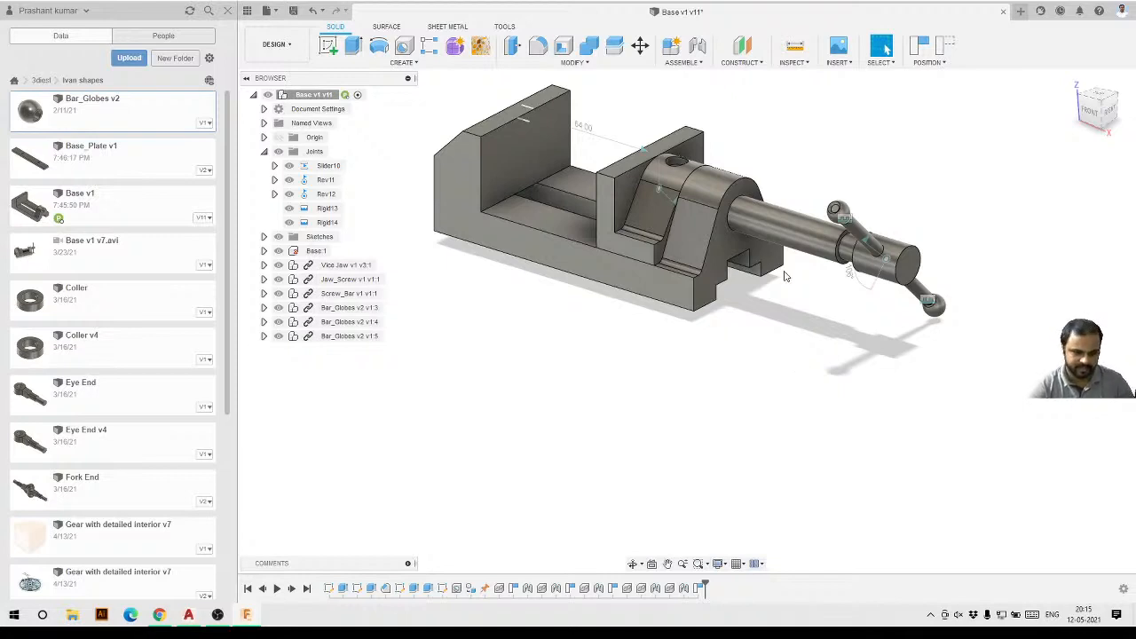
scroll(820, 266, "up", 2)
left_click_drag(820, 255, 833, 371)
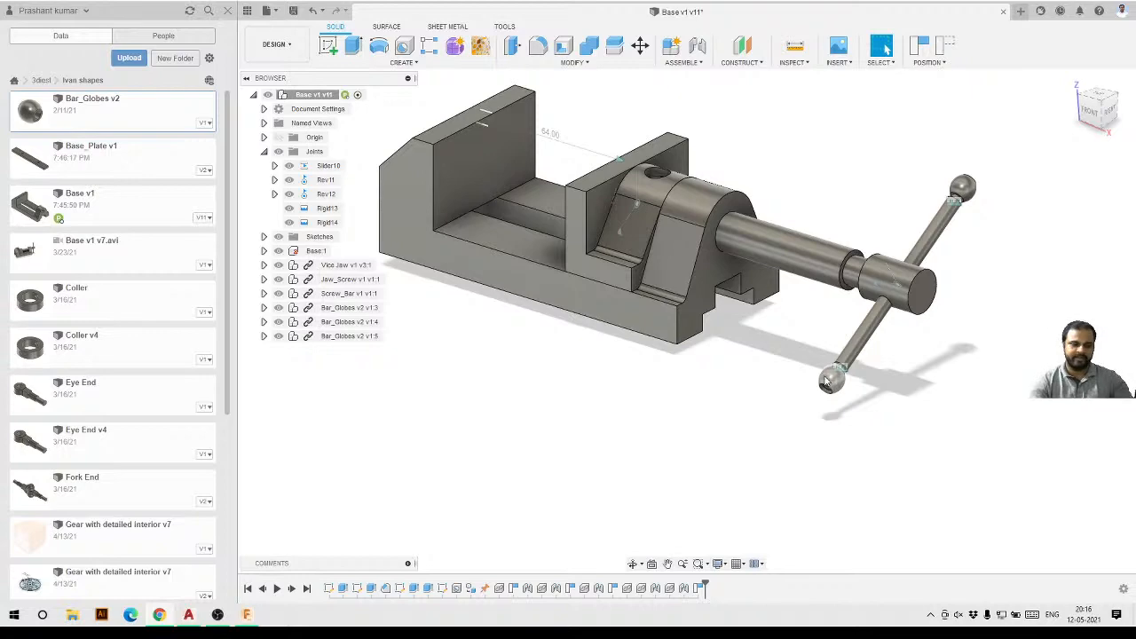
scroll(826, 381, "down", 3)
scroll(696, 287, "up", 5)
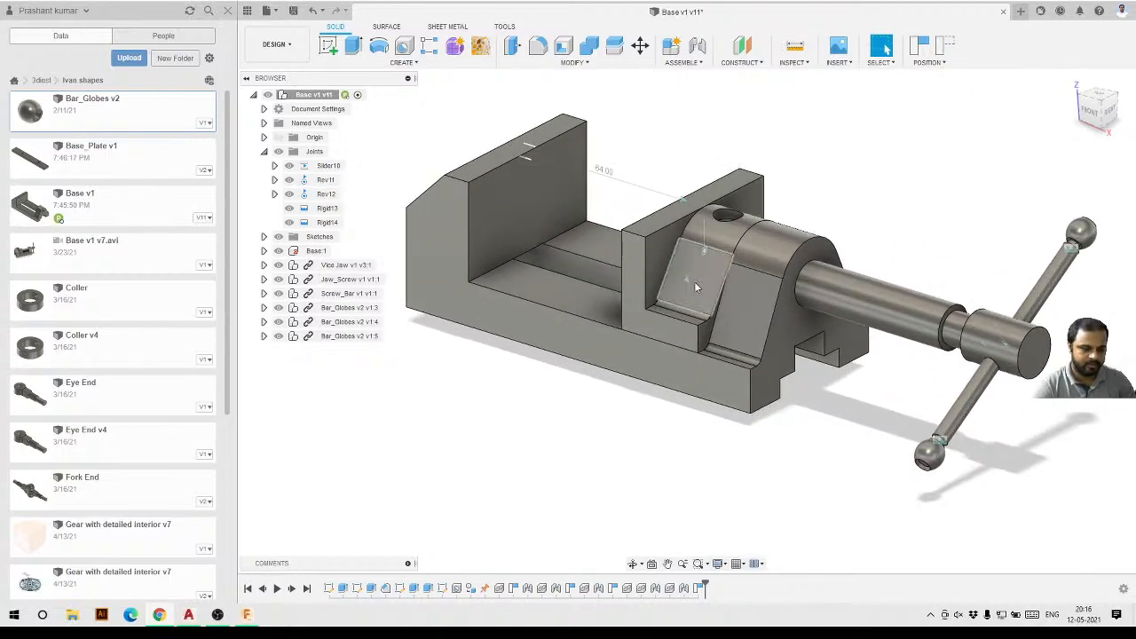
middle_click_drag(847, 354, 831, 423, "shift")
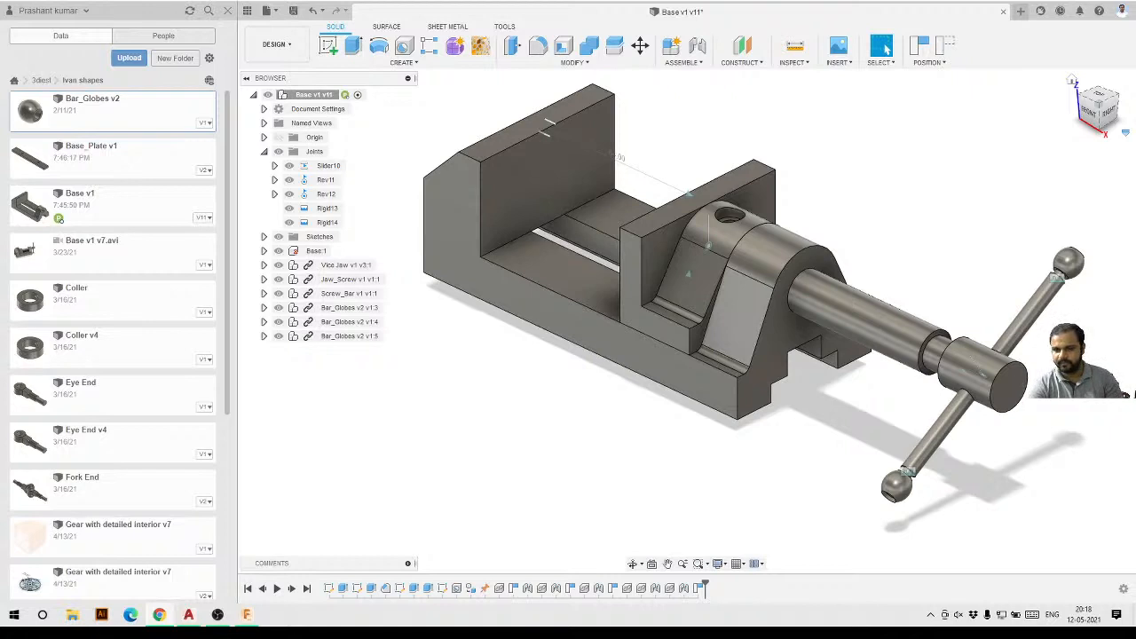
left_click_drag(596, 176, 535, 156)
double_click(700, 147)
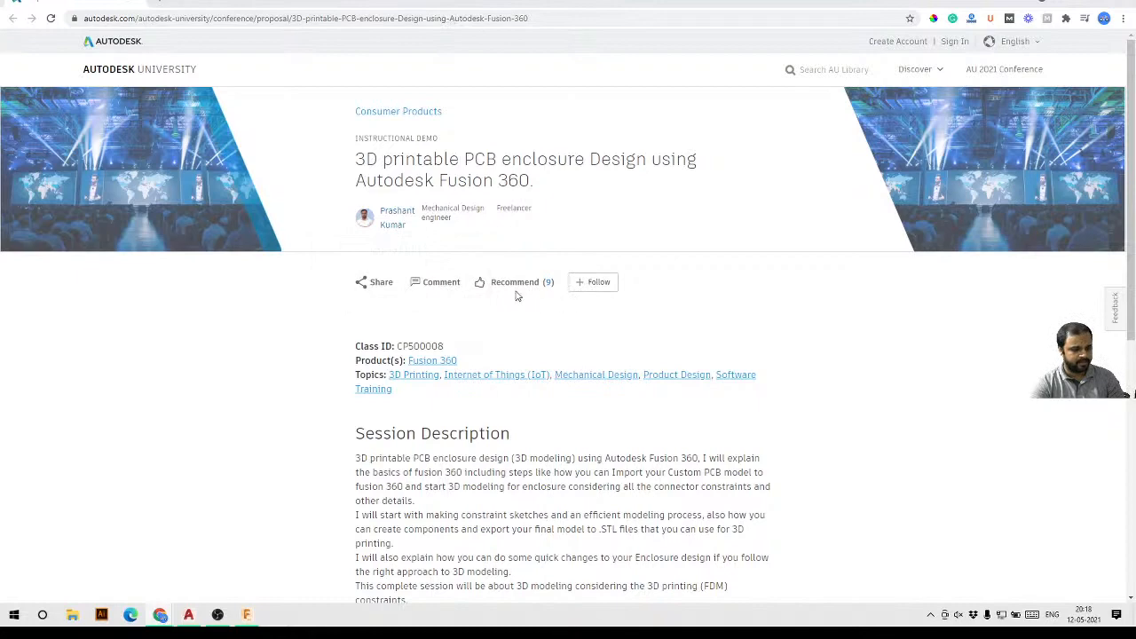
scroll(517, 294, "down", 2)
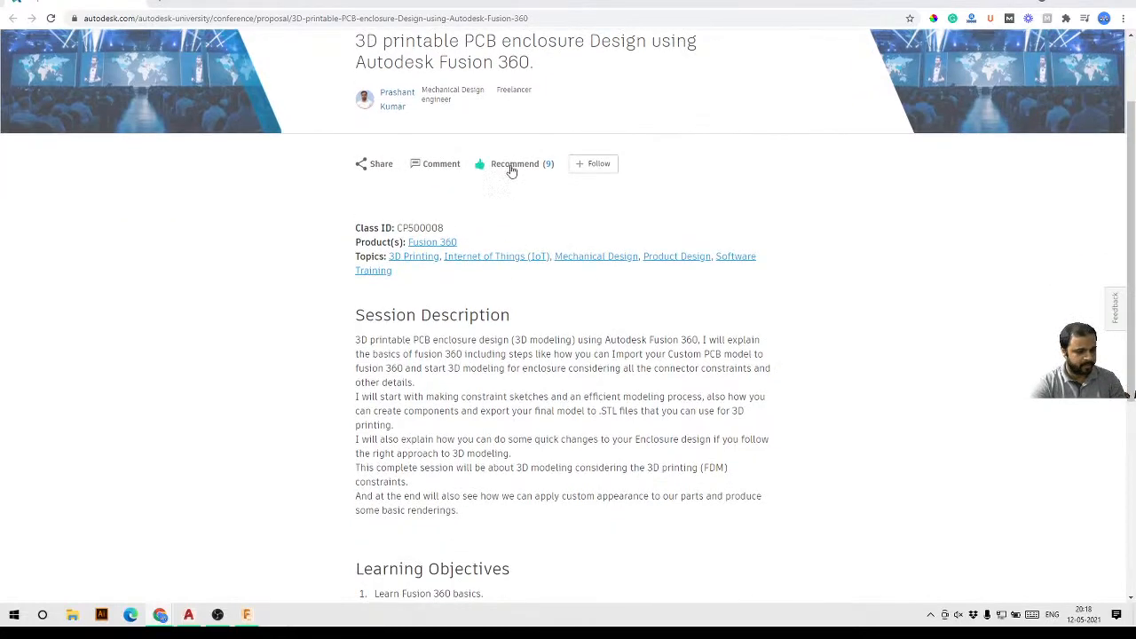
scroll(511, 173, "up", 2)
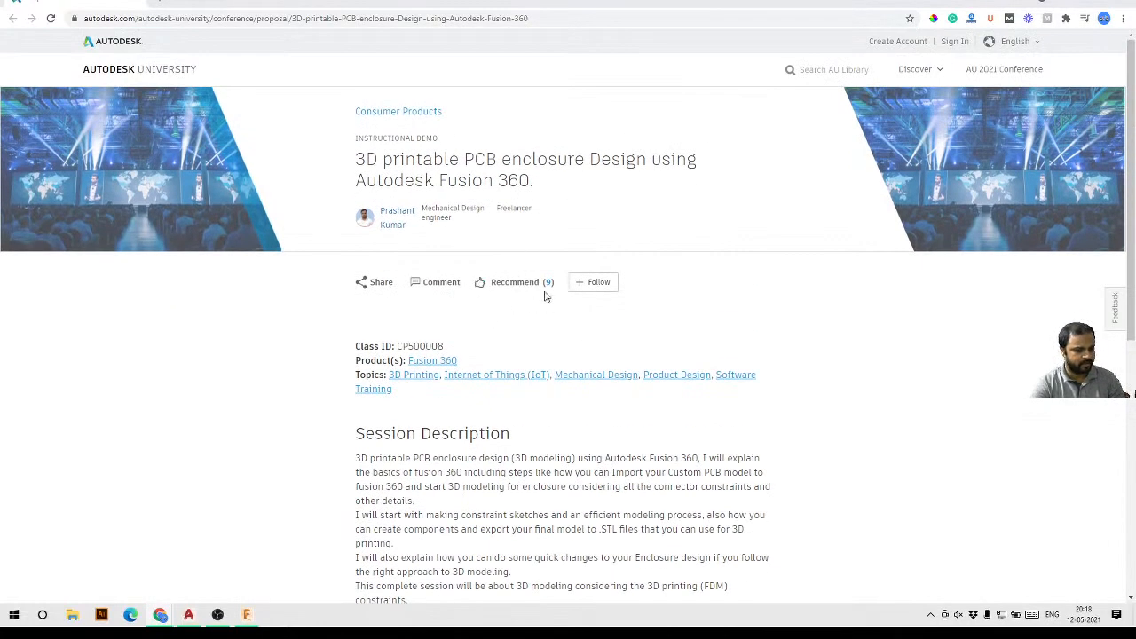
scroll(533, 302, "down", 7)
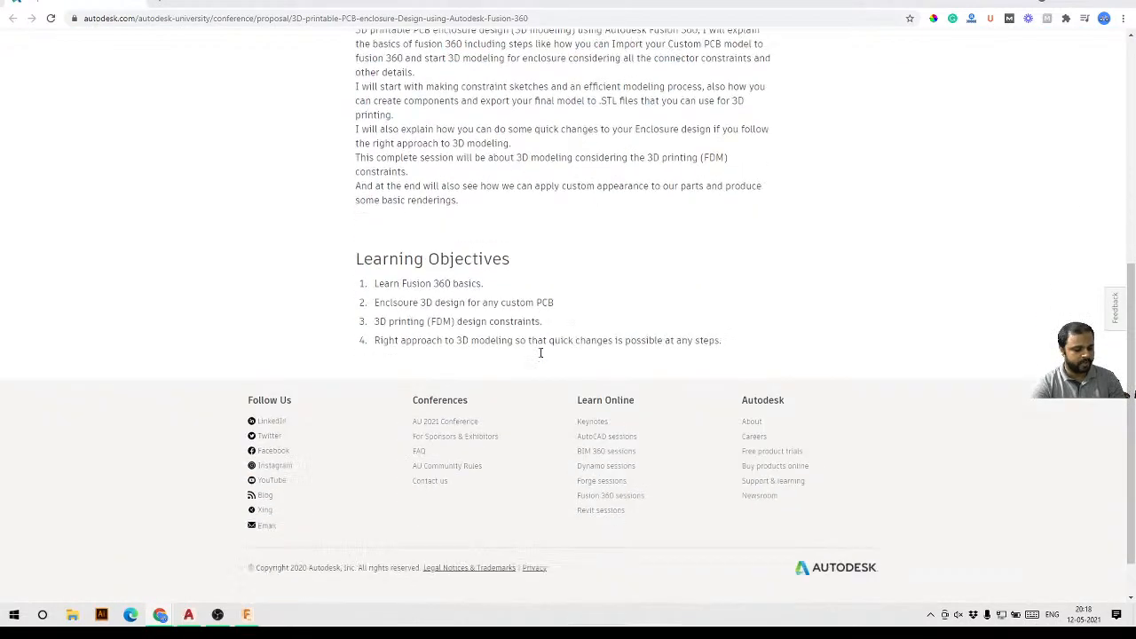
scroll(538, 353, "up", 7)
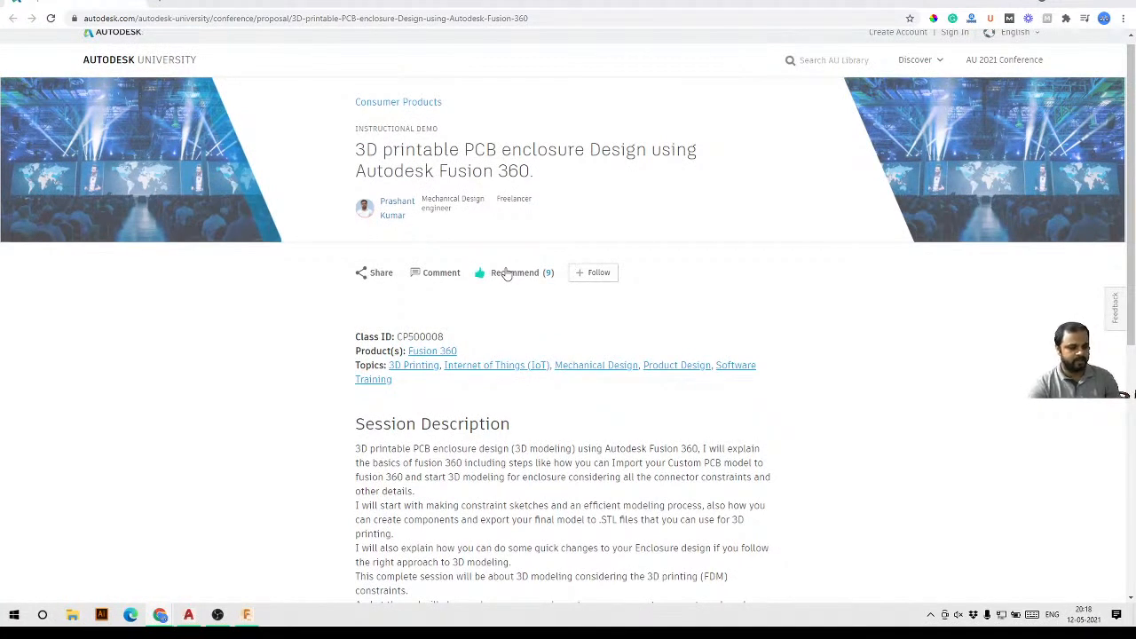
left_click(547, 18)
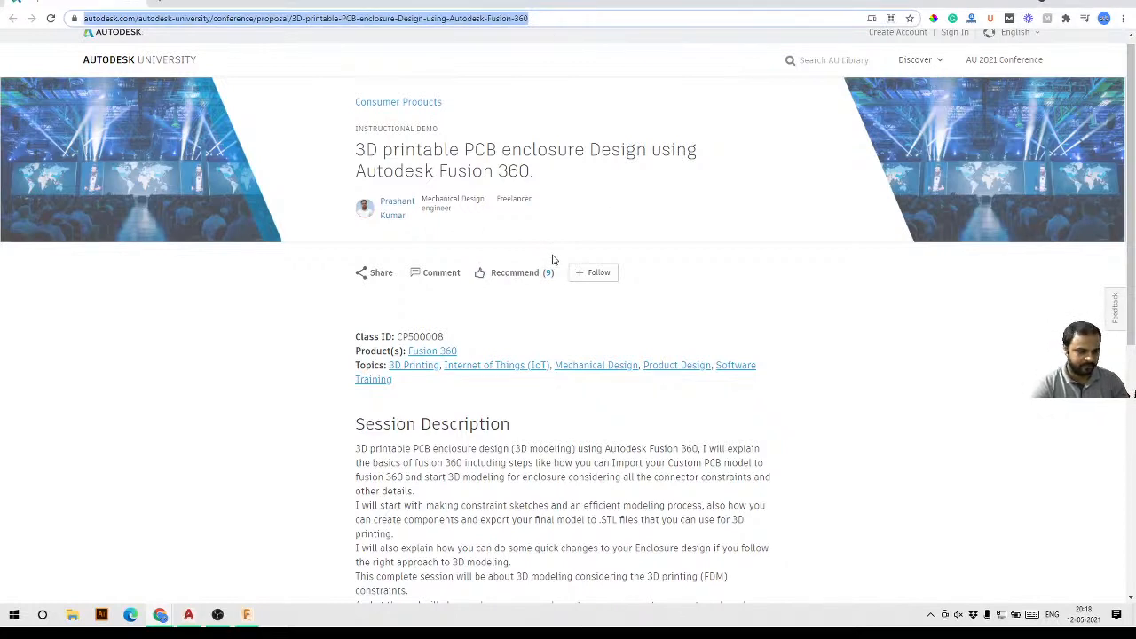
left_click(160, 617)
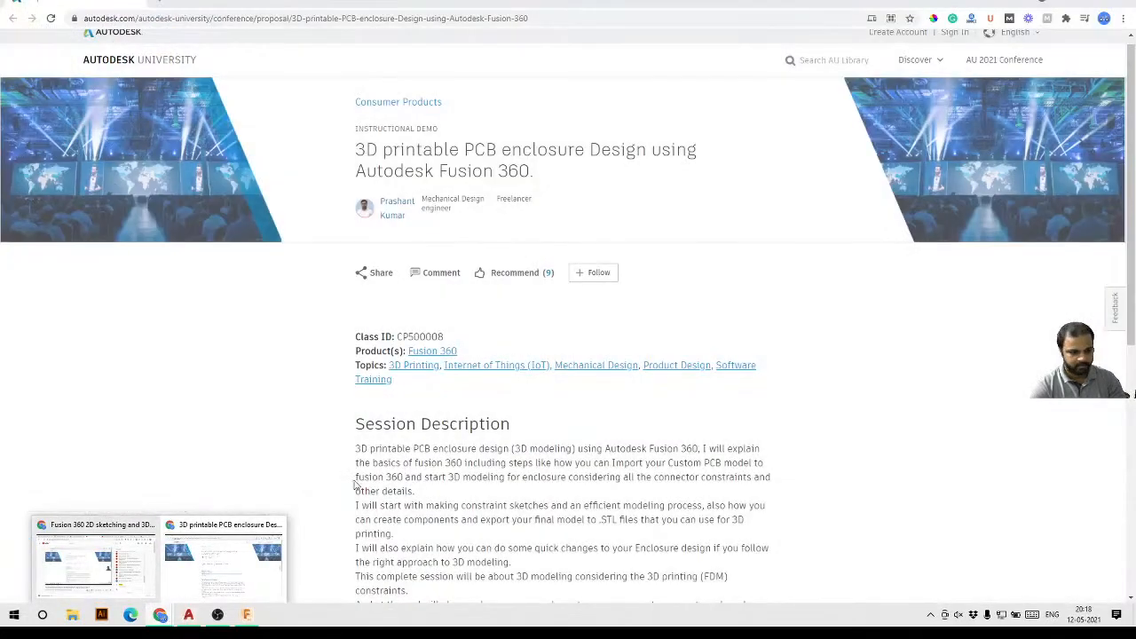
key("super+Down")
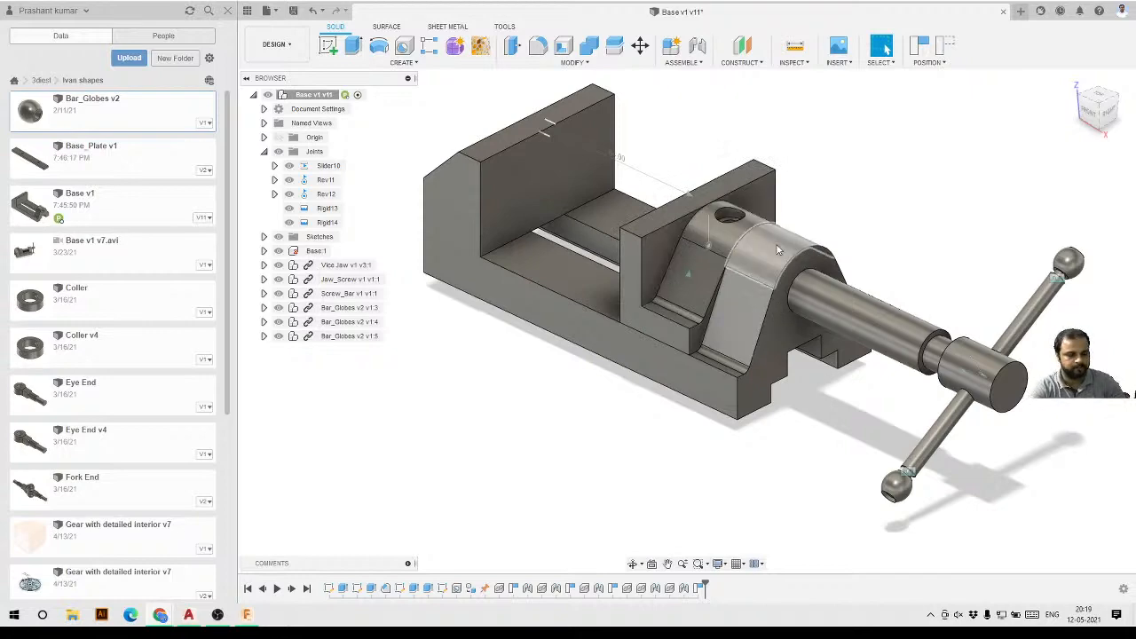
Collapse the Joints folder and capture the current component positions.
scroll(672, 257, "down", 3)
scroll(630, 272, "up", 2)
mouse_move(609, 296)
middle_mouse_down("shift")
mouse_move(680, 266)
mouse_move(616, 297)
middle_mouse_up("shift")
scroll(631, 332, "down", 2)
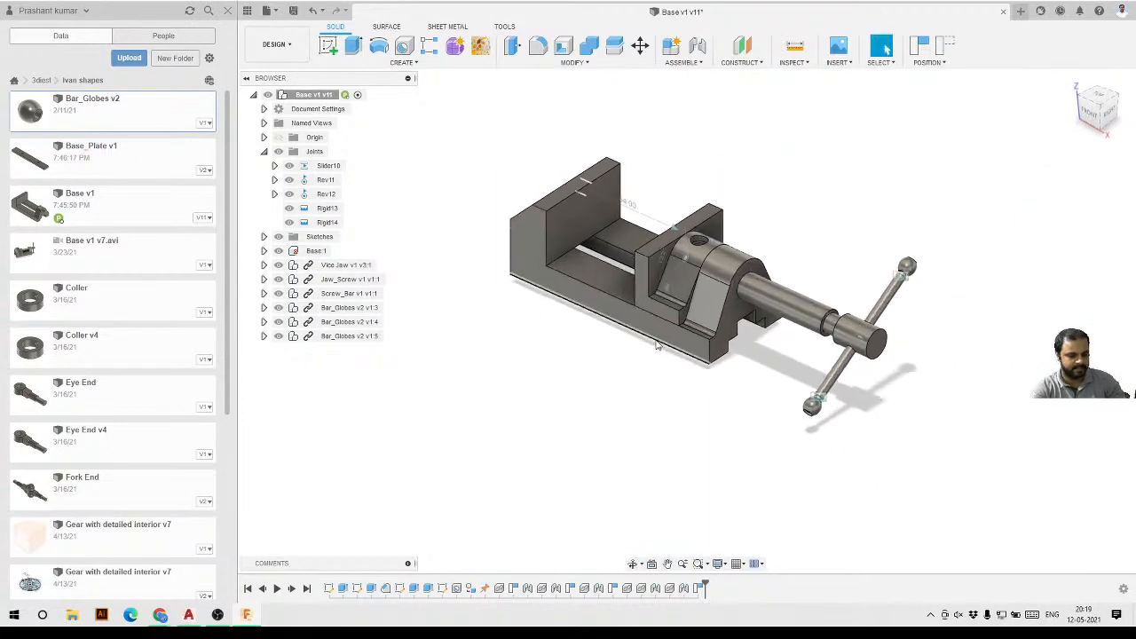
scroll(658, 345, "up", 2)
mouse_move(655, 353)
middle_mouse_down("shift")
mouse_move(664, 332)
mouse_move(650, 345)
middle_mouse_up("shift")
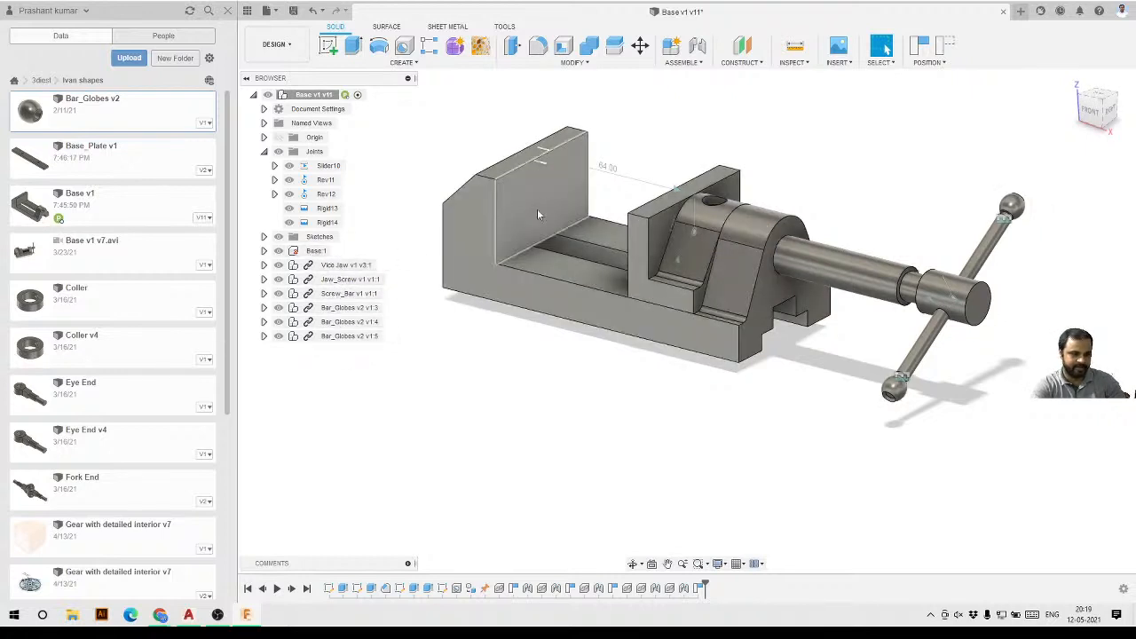
scroll(654, 311, "down", 3)
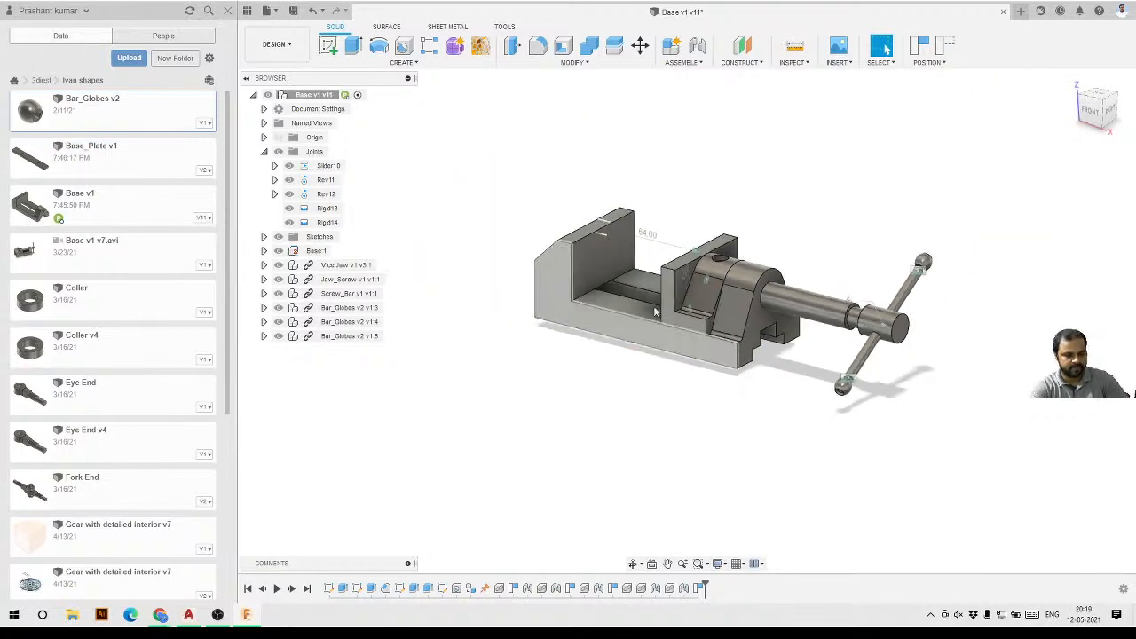
left_click(264, 152)
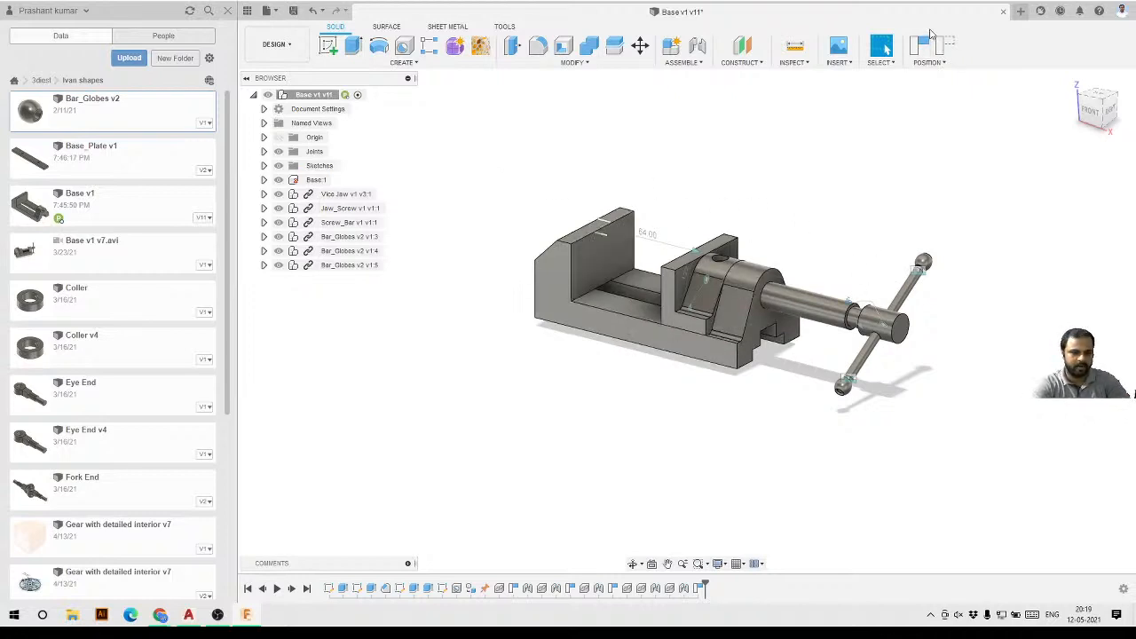
left_click(925, 44)
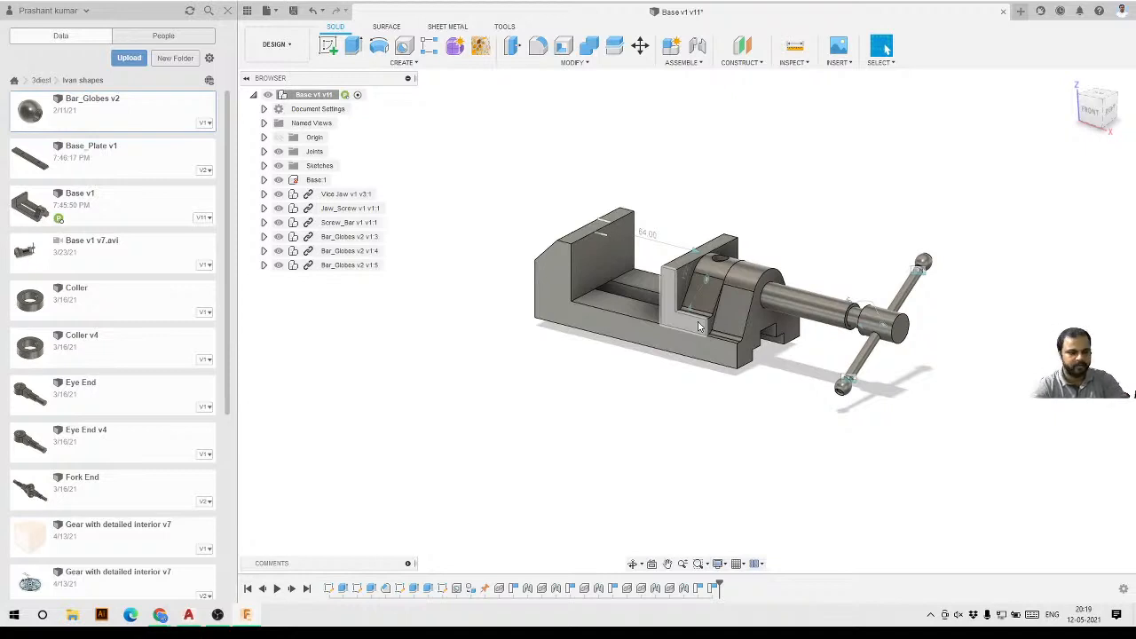
scroll(758, 297, "up", 2)
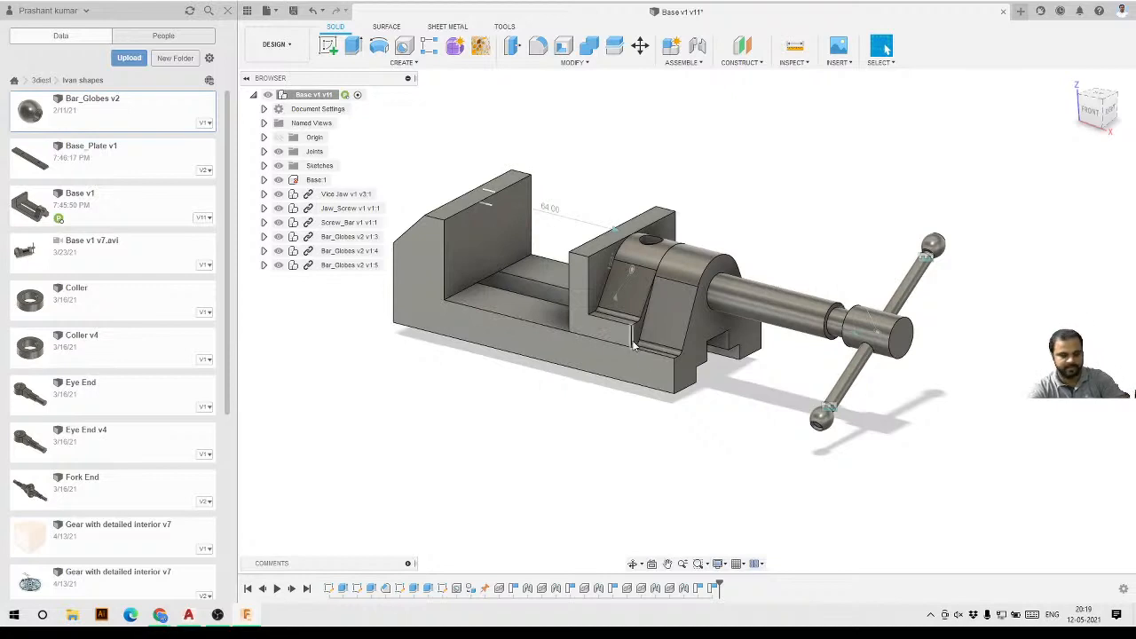
scroll(674, 373, "down", 2)
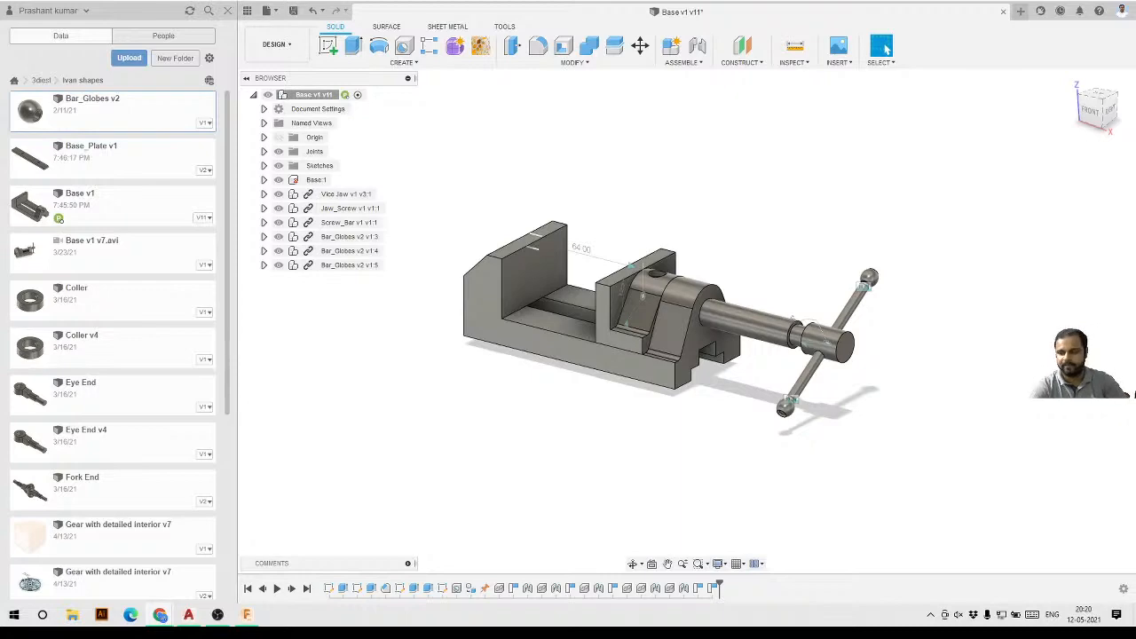
left_click_drag(767, 63, 671, 95)
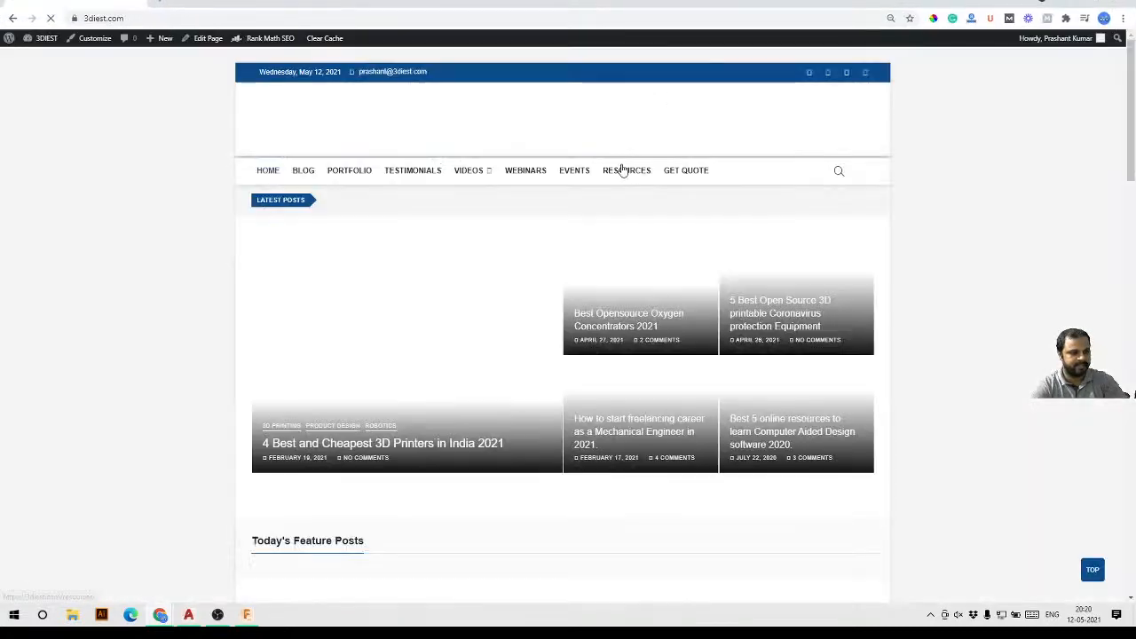
left_click(561, 174)
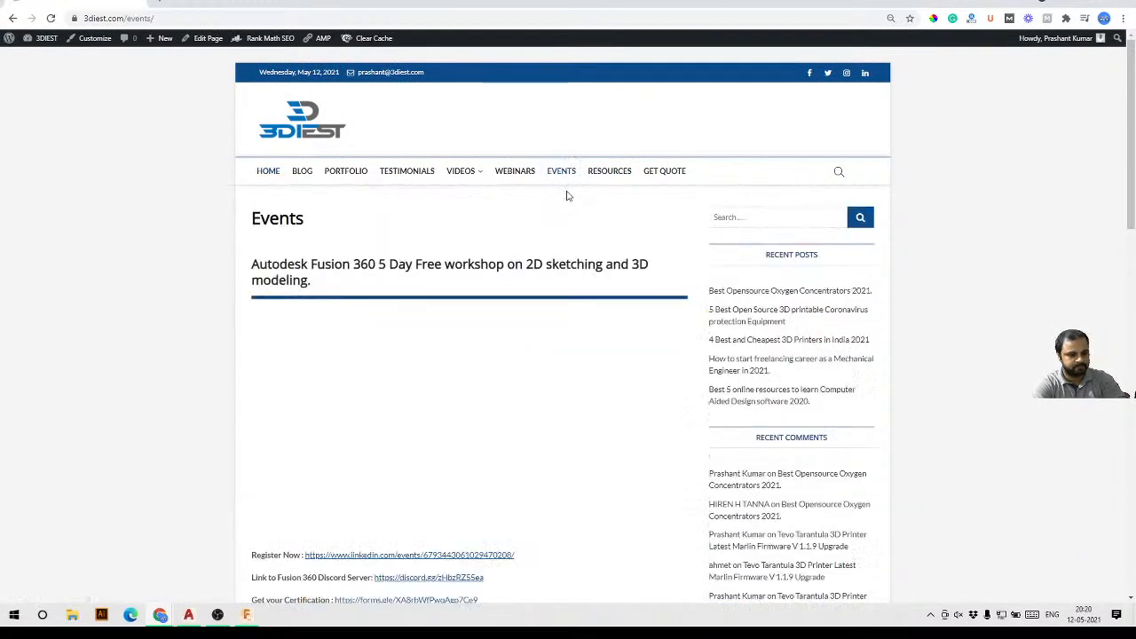
scroll(570, 223, "down", 1)
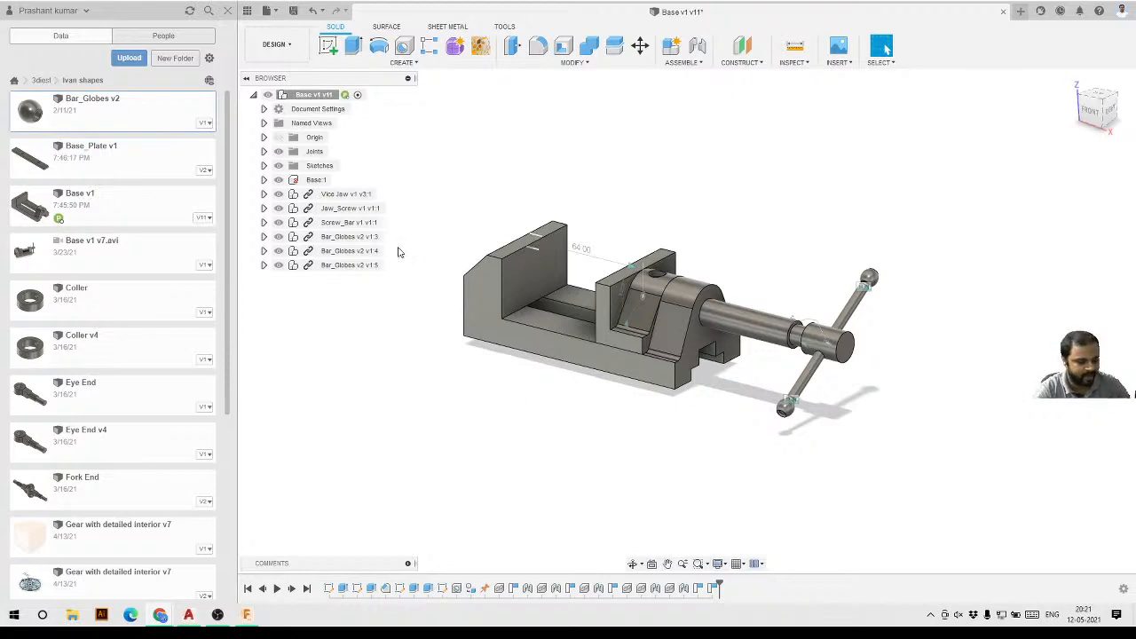
Hide the data panel and turn off visibility of the Joints folder.
scroll(673, 304, "down", 3)
scroll(665, 301, "up", 3)
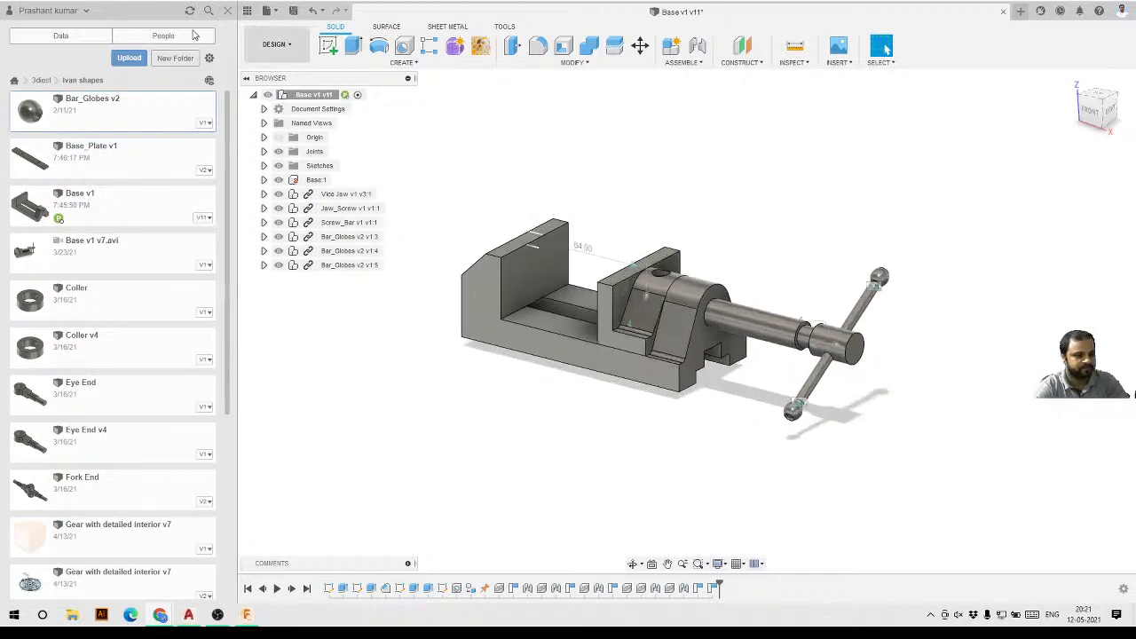
left_click(228, 12)
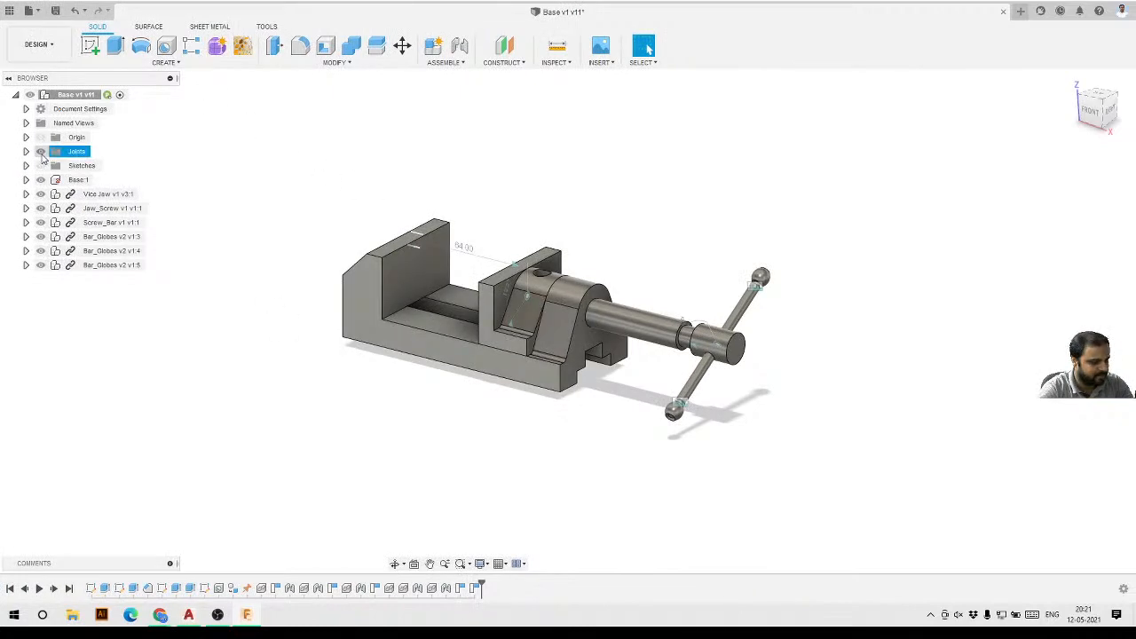
left_click(40, 151)
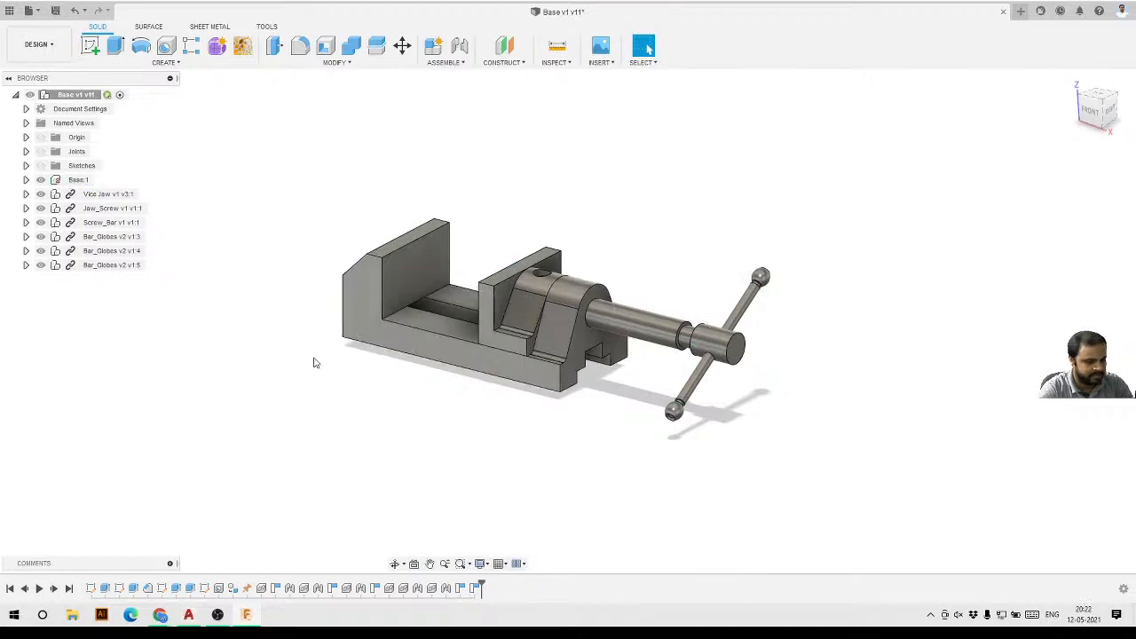
Delete the stray Bar_Globes v2 v1:3 component that sits beneath the vise base.
middle_click_drag(312, 360, 345, 341, "shift")
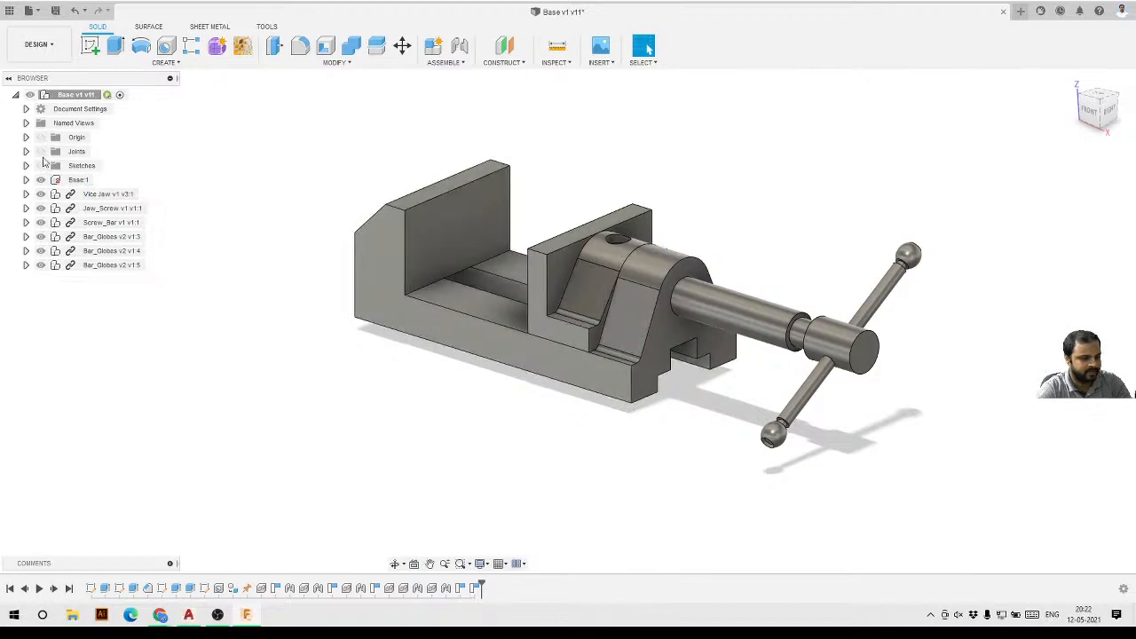
middle_click_drag(489, 393, 590, 332, "shift")
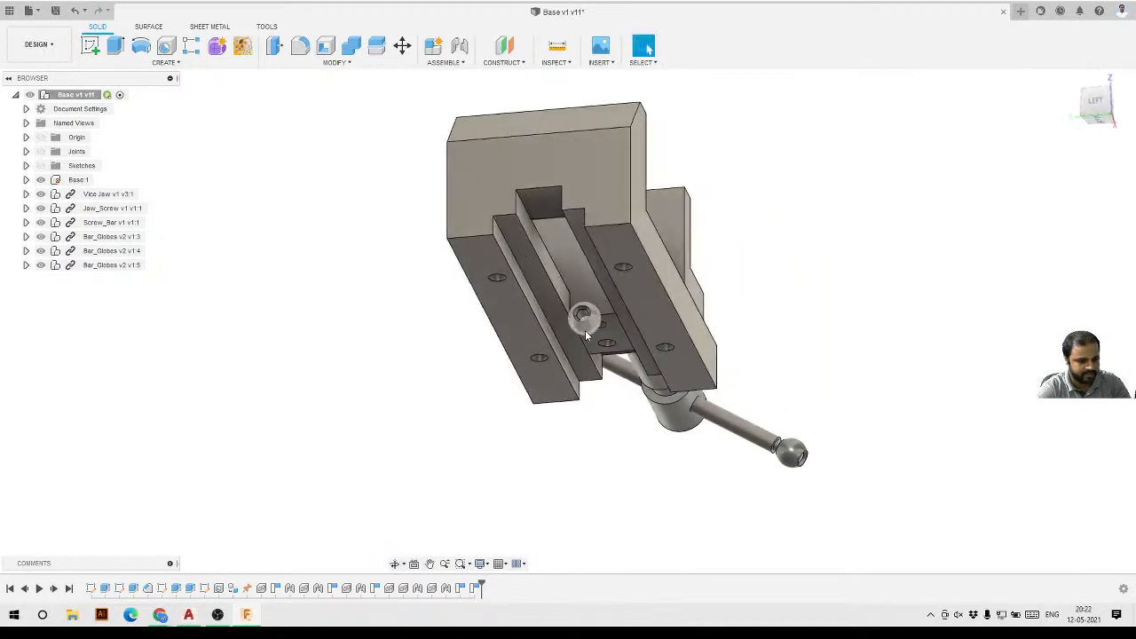
left_click(585, 329)
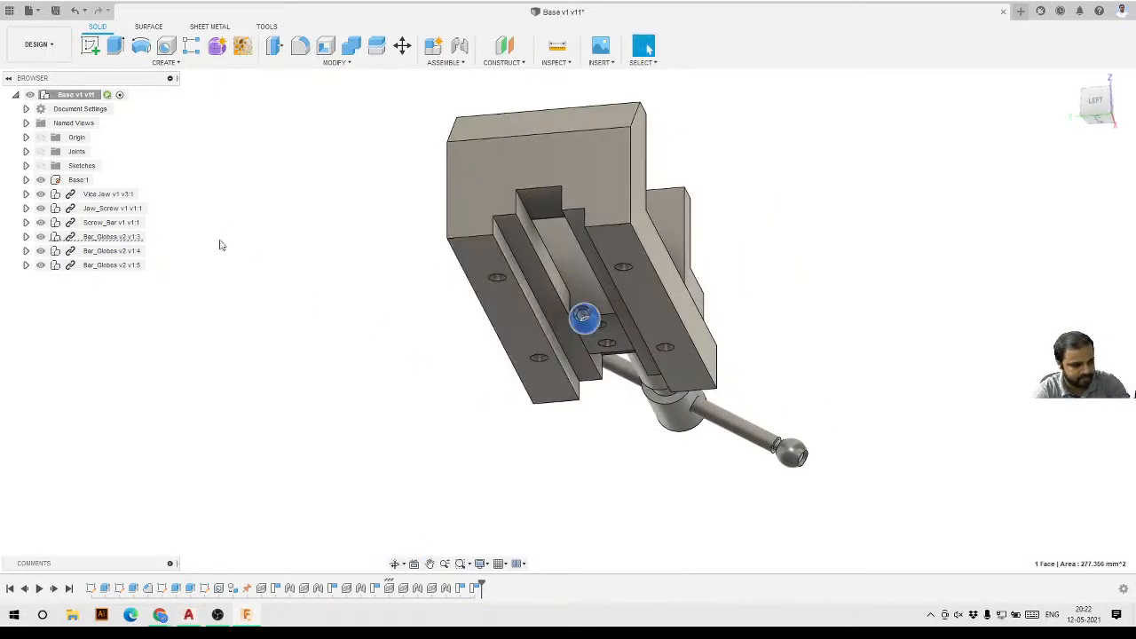
left_click(117, 237)
right_click(124, 244)
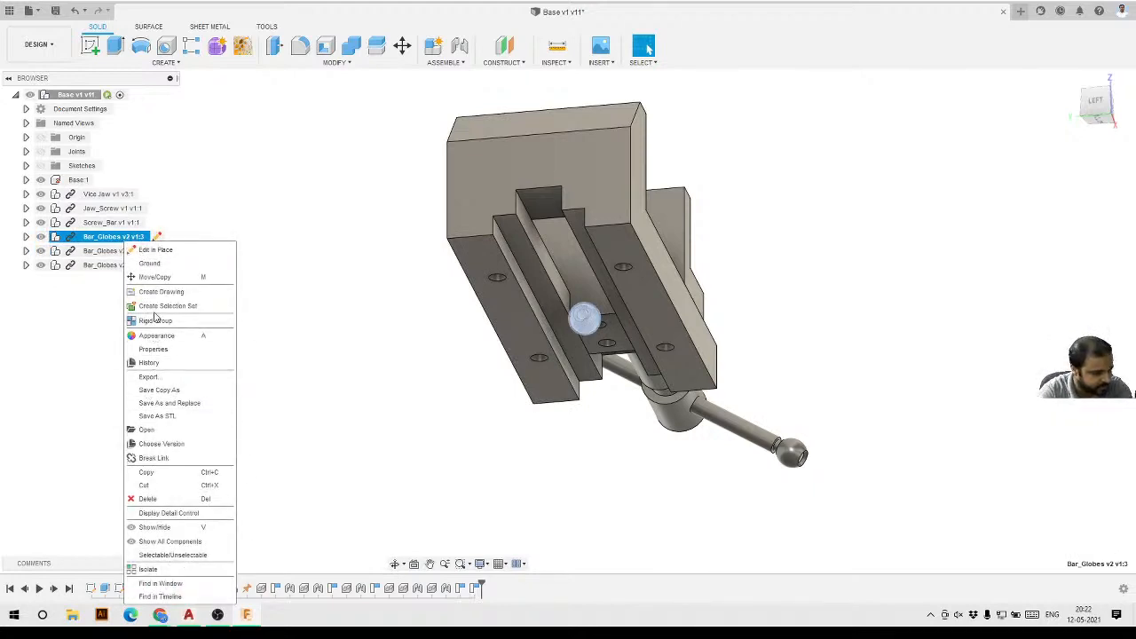
left_click(147, 499)
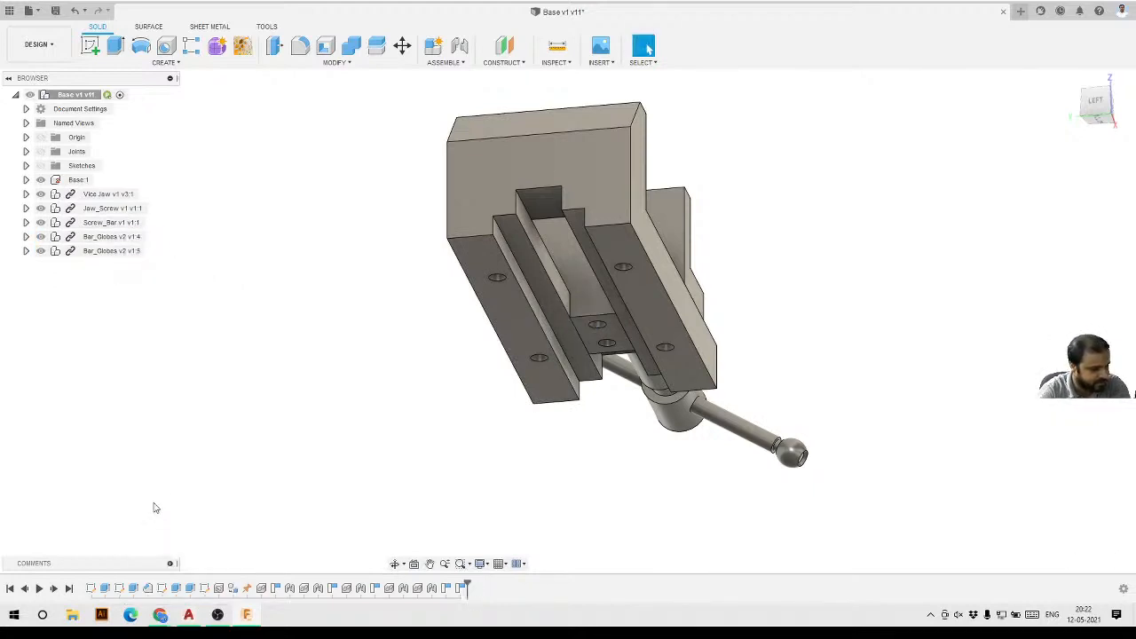
Open the Appearance dialog and zoom around the vise body to examine its faces.
middle_click_drag(432, 317, 417, 293, "shift")
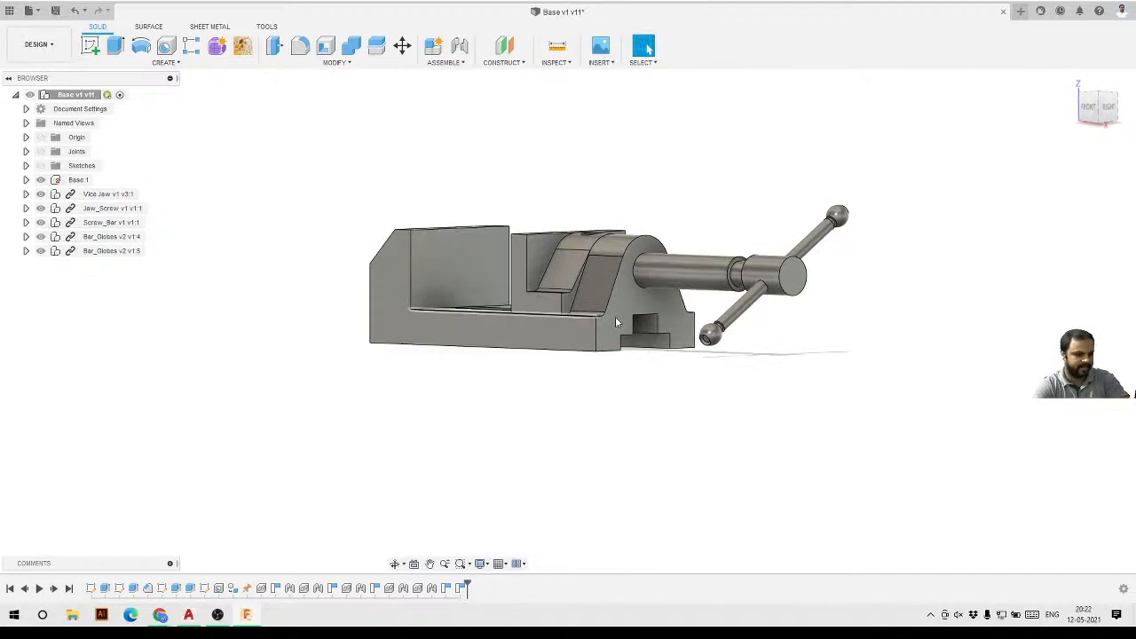
mouse_move(615, 316)
middle_mouse_down("shift")
mouse_move(619, 325)
mouse_move(622, 297)
middle_mouse_up("shift")
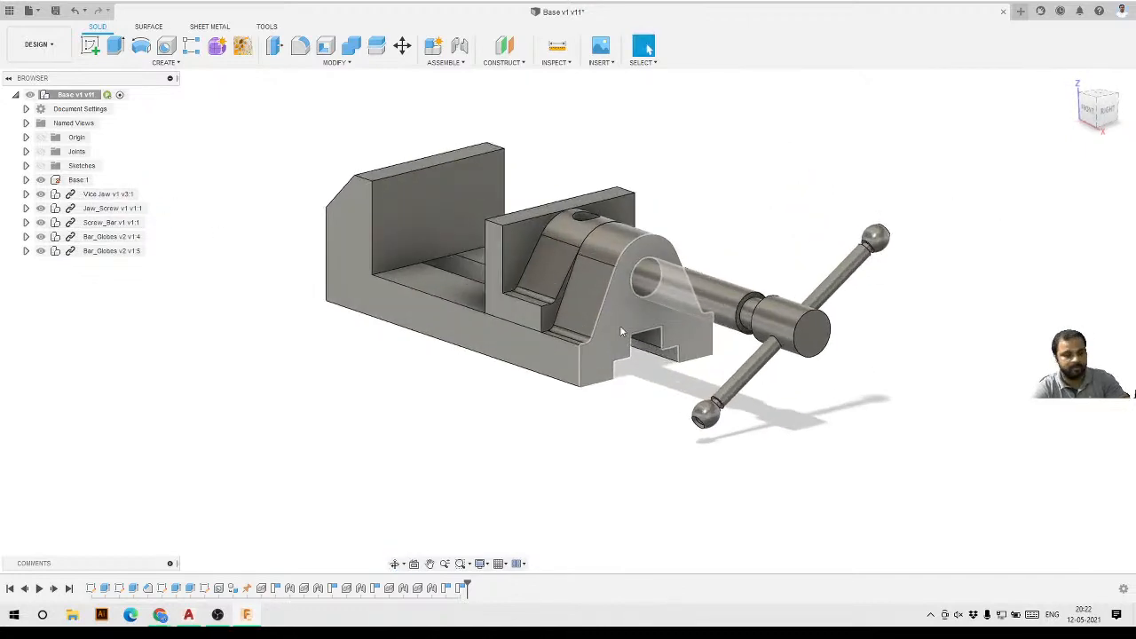
left_click(342, 64)
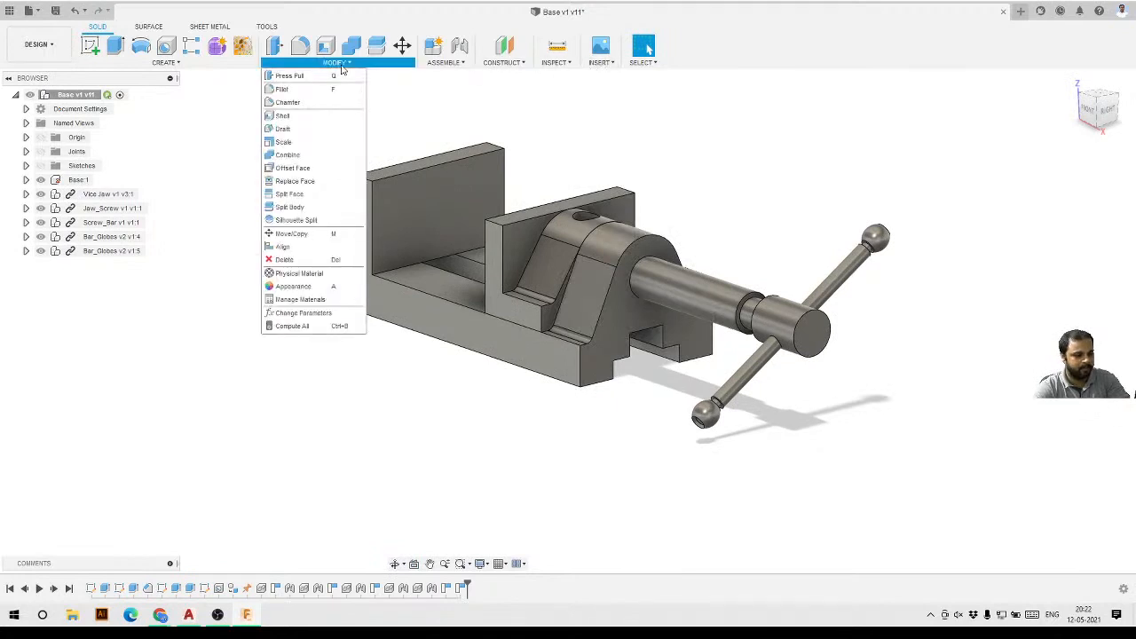
left_click(305, 292)
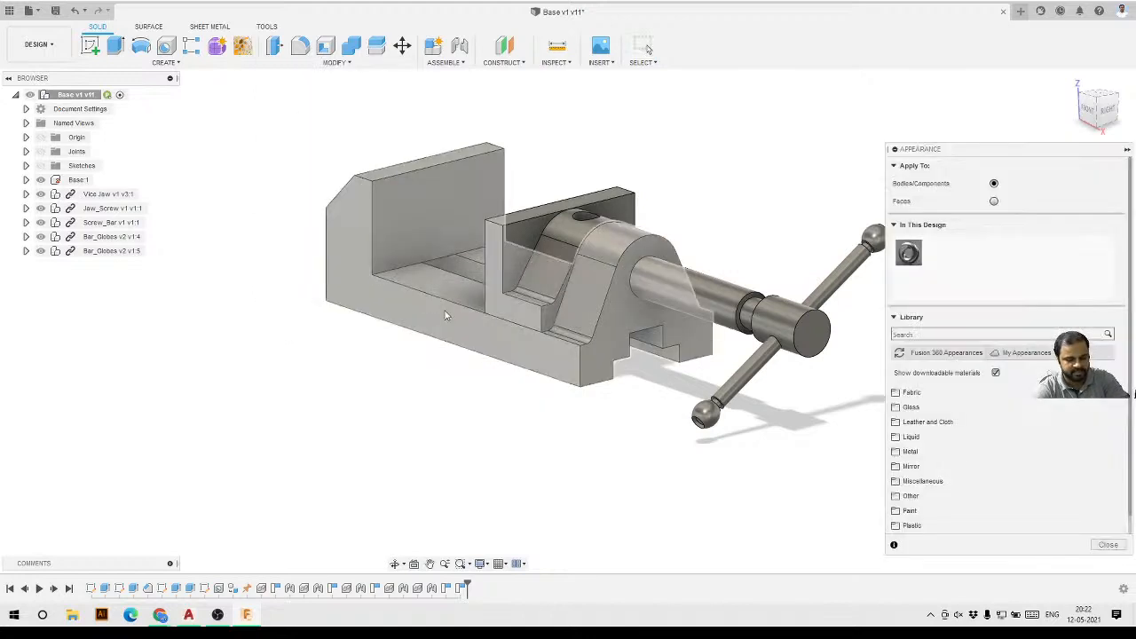
scroll(447, 323, "down", 3)
scroll(692, 237, "up", 2)
scroll(410, 228, "up", 2)
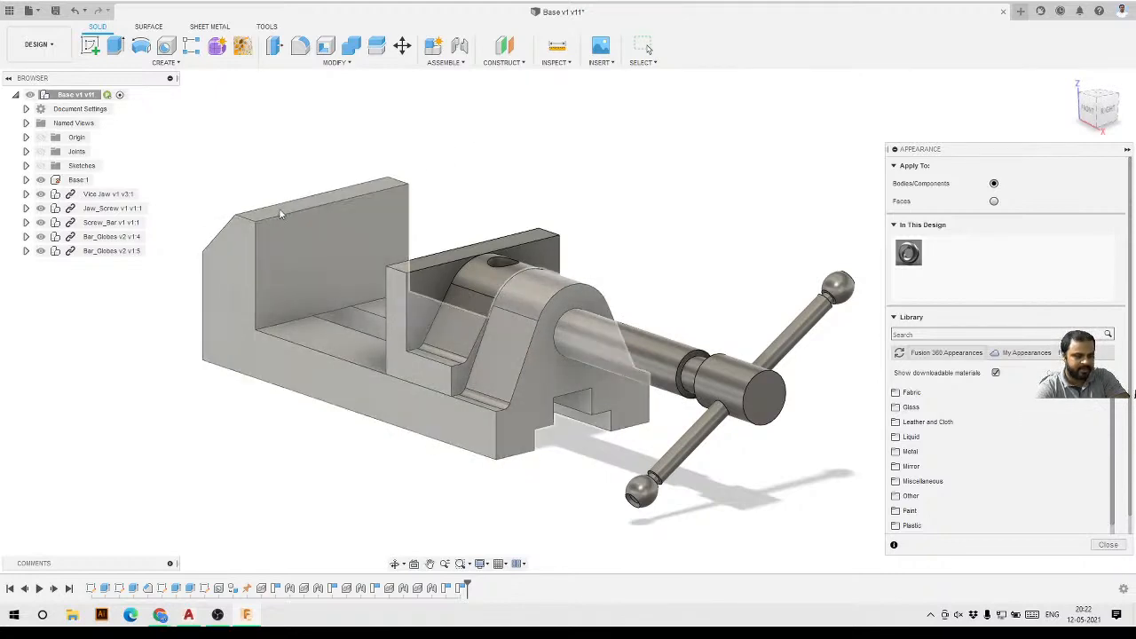
scroll(215, 252, "up", 3)
scroll(211, 249, "up", 4)
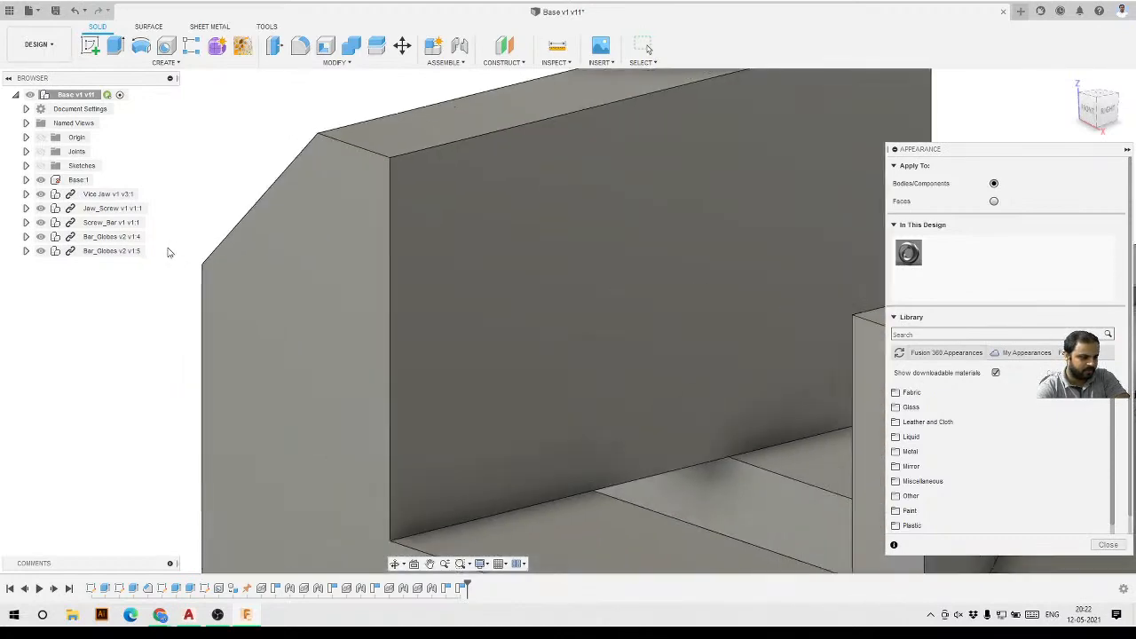
scroll(170, 248, "down", 6)
scroll(322, 186, "down", 5)
scroll(311, 208, "up", 8)
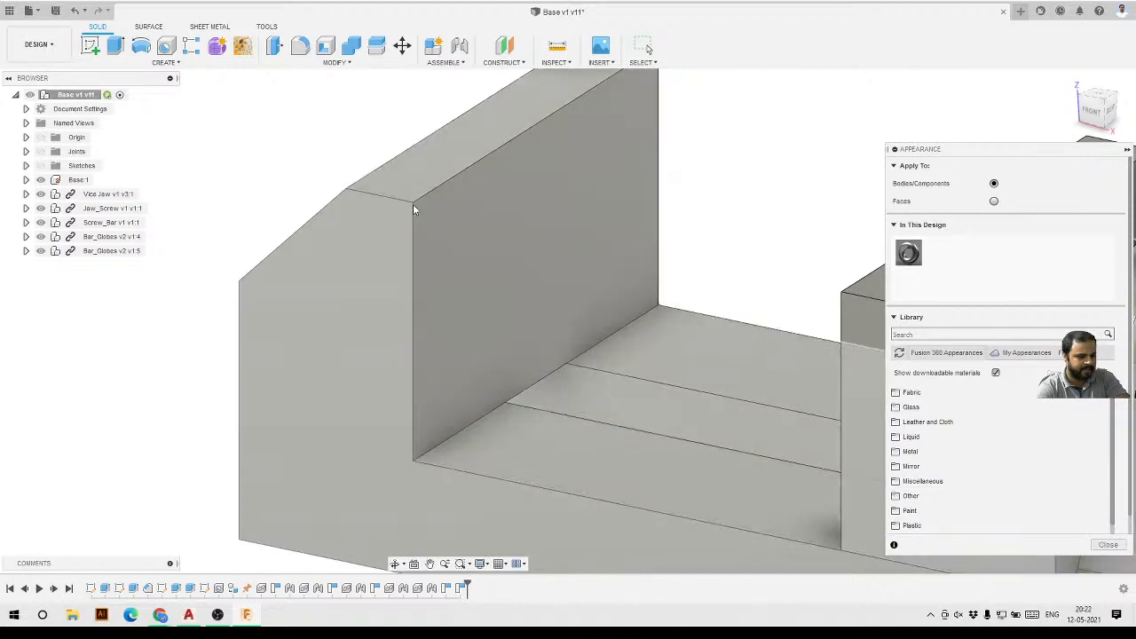
scroll(497, 284, "down", 3)
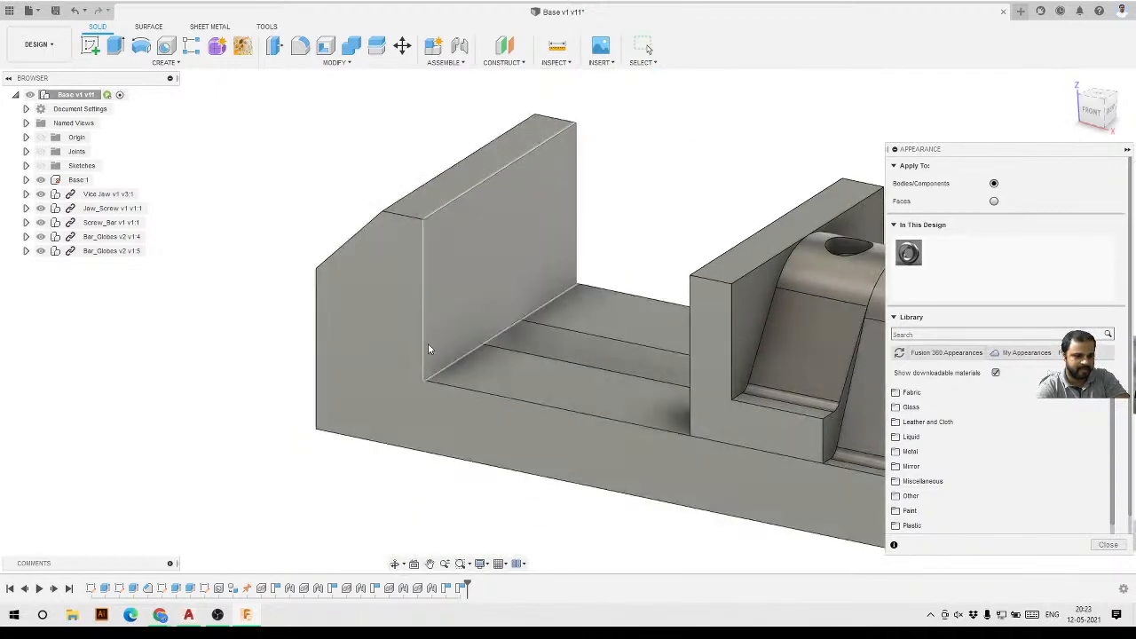
scroll(568, 414, "down", 8)
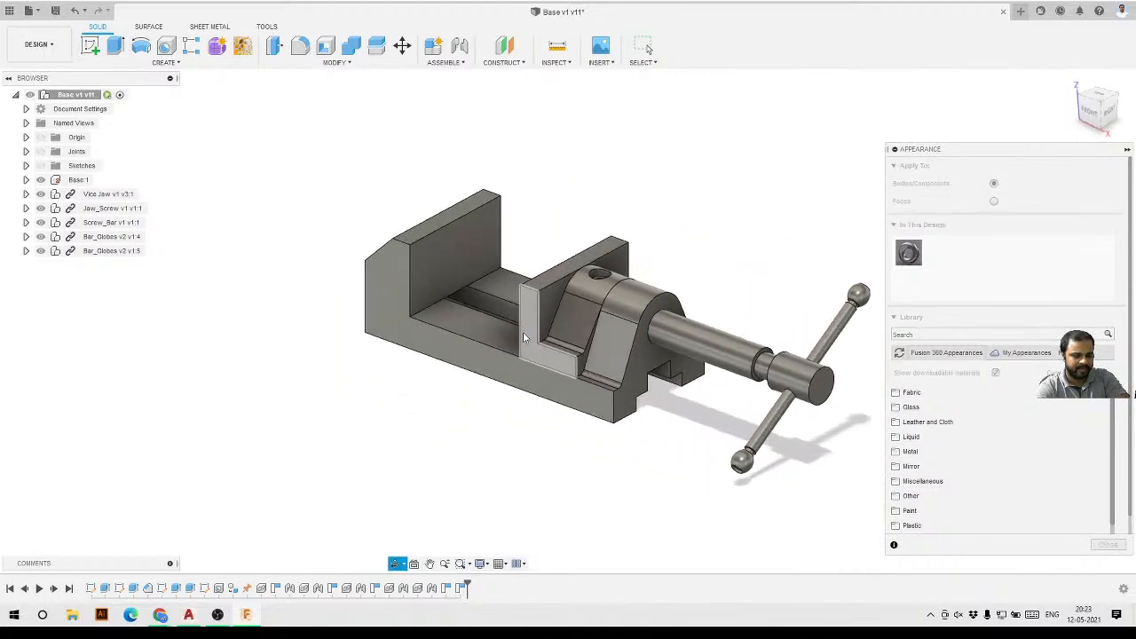
scroll(497, 323, "up", 5)
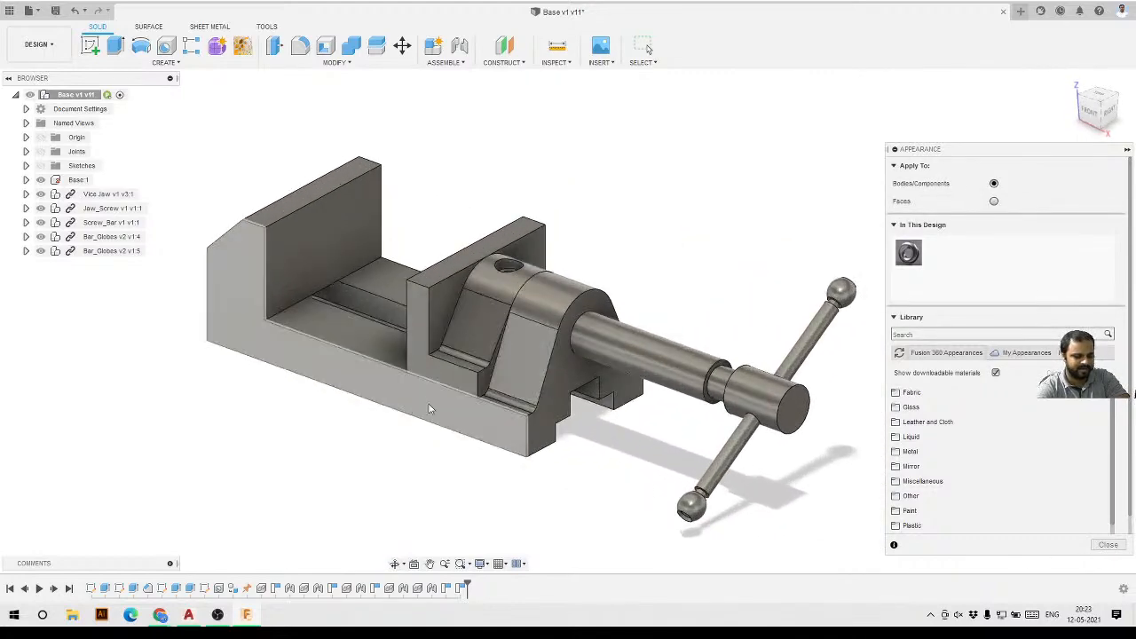
middle_click_drag(479, 373, 628, 495, "shift")
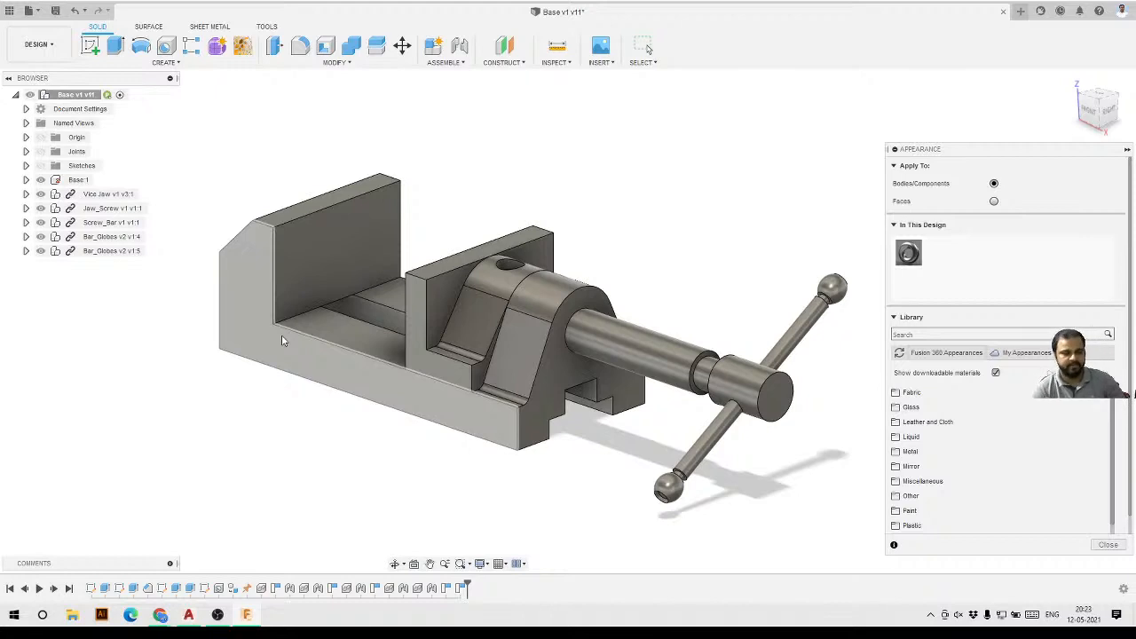
Add the Iron - Cast and Iron - Polished metal appearances from the library to the design's appearances.
left_click(914, 333)
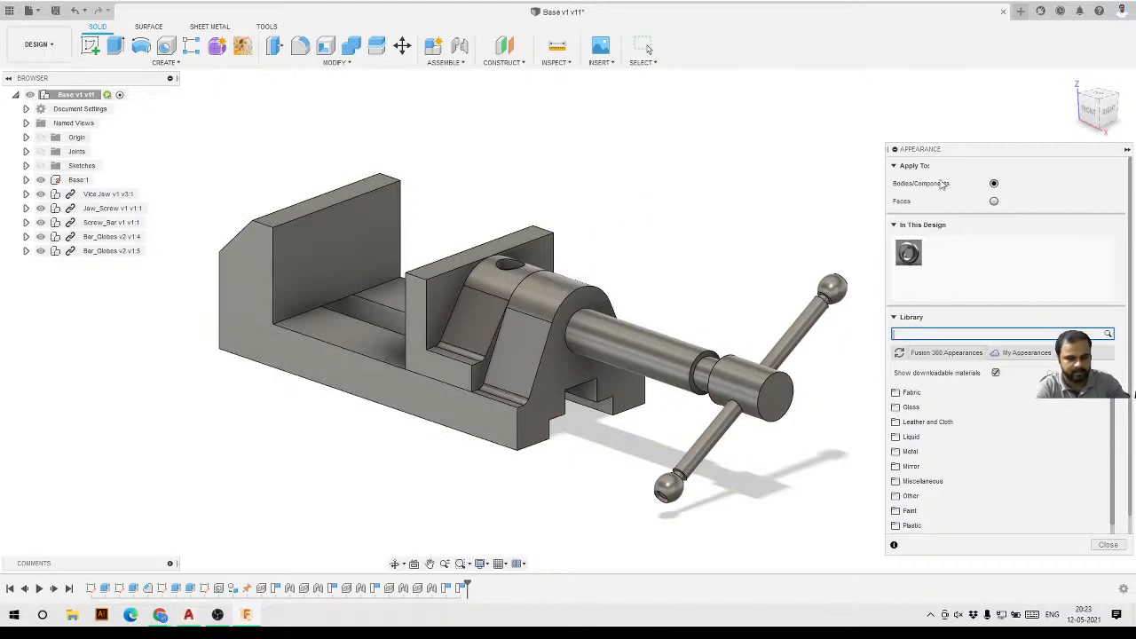
left_click_drag(967, 155, 930, 107)
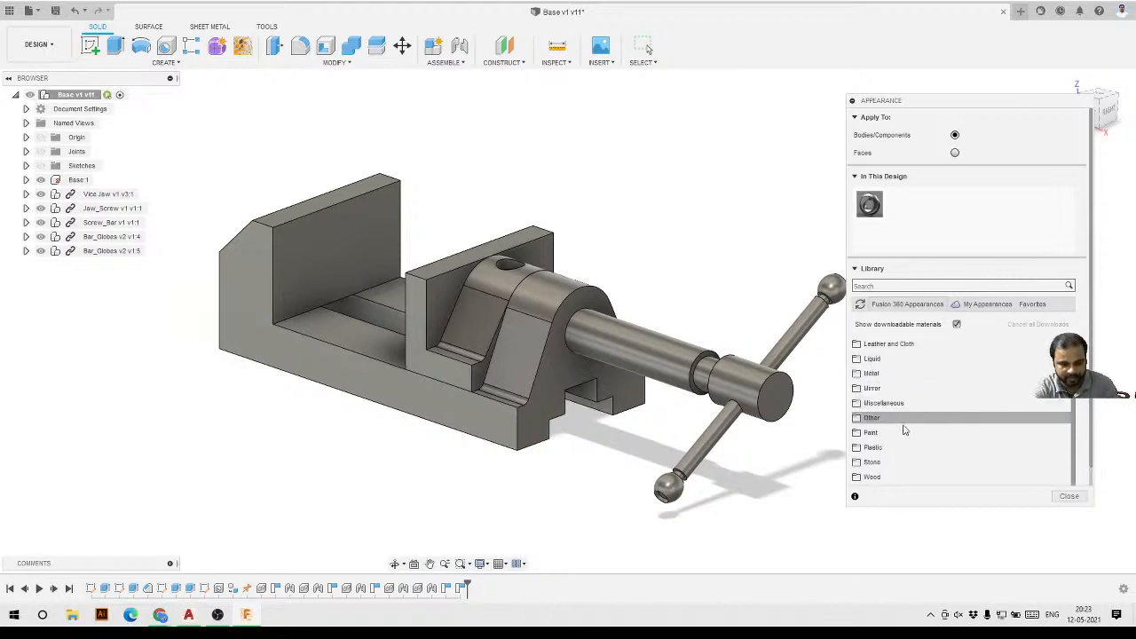
scroll(884, 337, "down", 3)
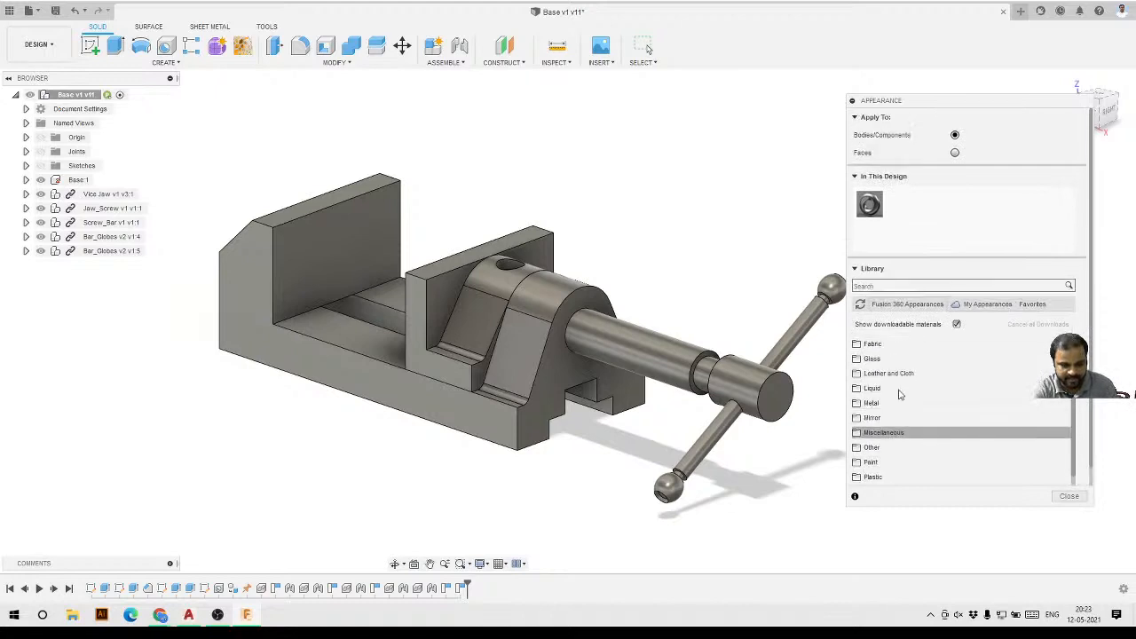
scroll(882, 417, "up", 2)
scroll(882, 477, "down", 2)
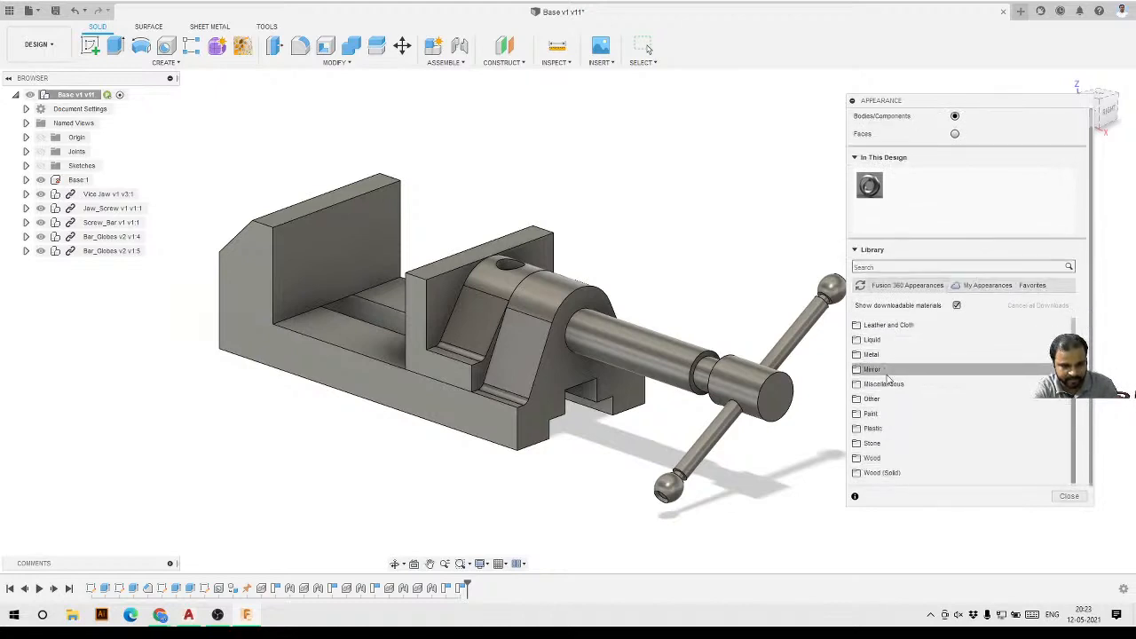
scroll(879, 456, "up", 2)
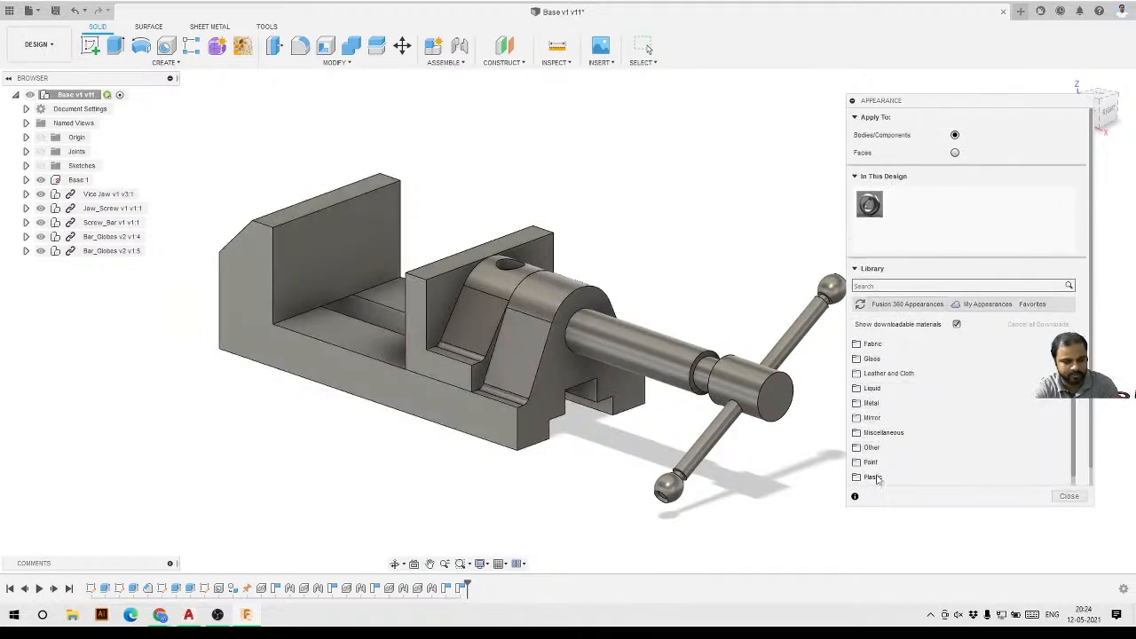
scroll(946, 418, "down", 2)
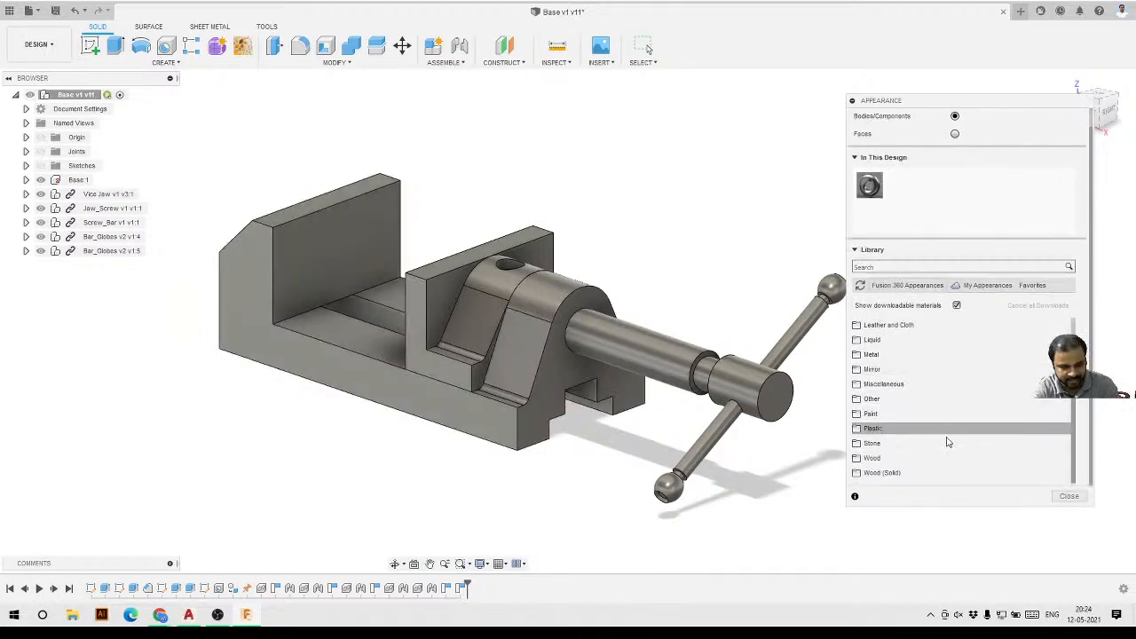
left_click(877, 429)
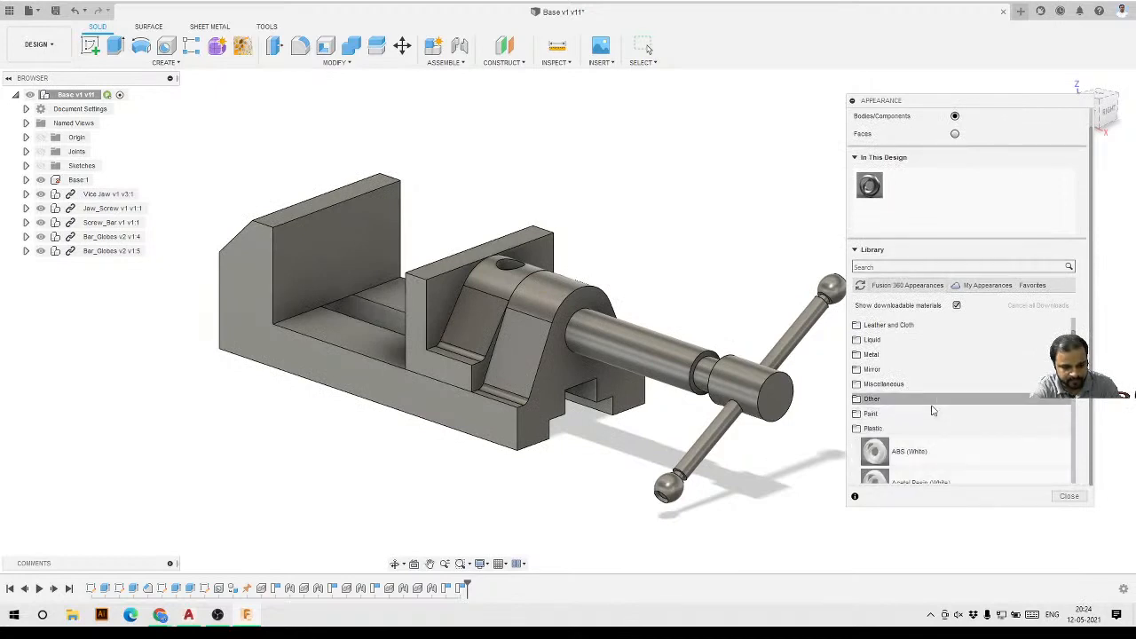
left_click(878, 429)
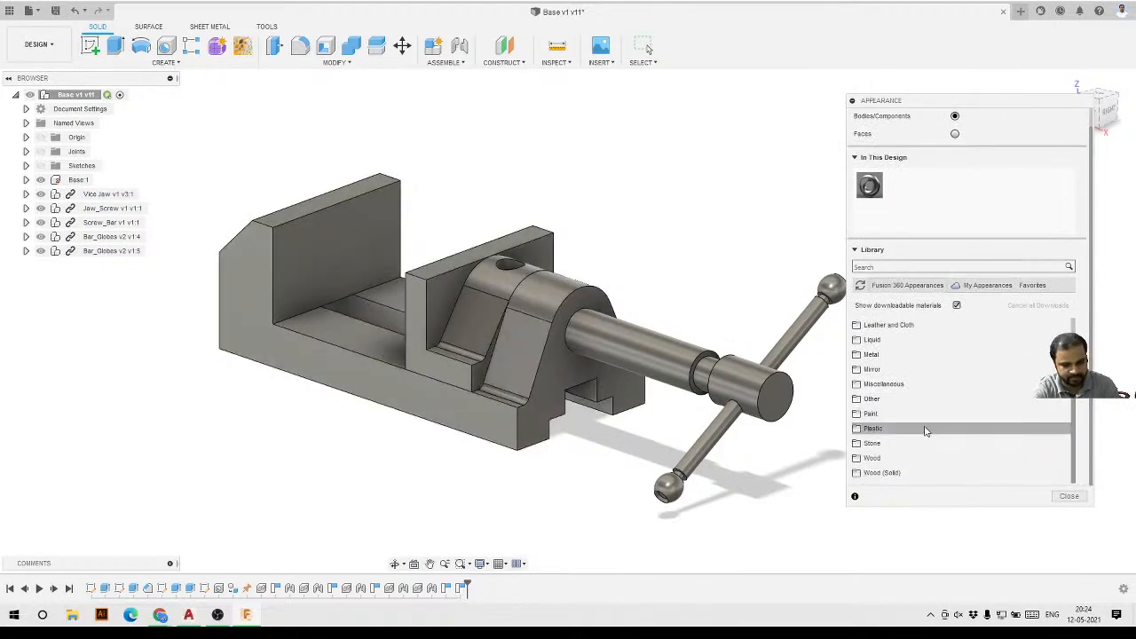
left_click(872, 355)
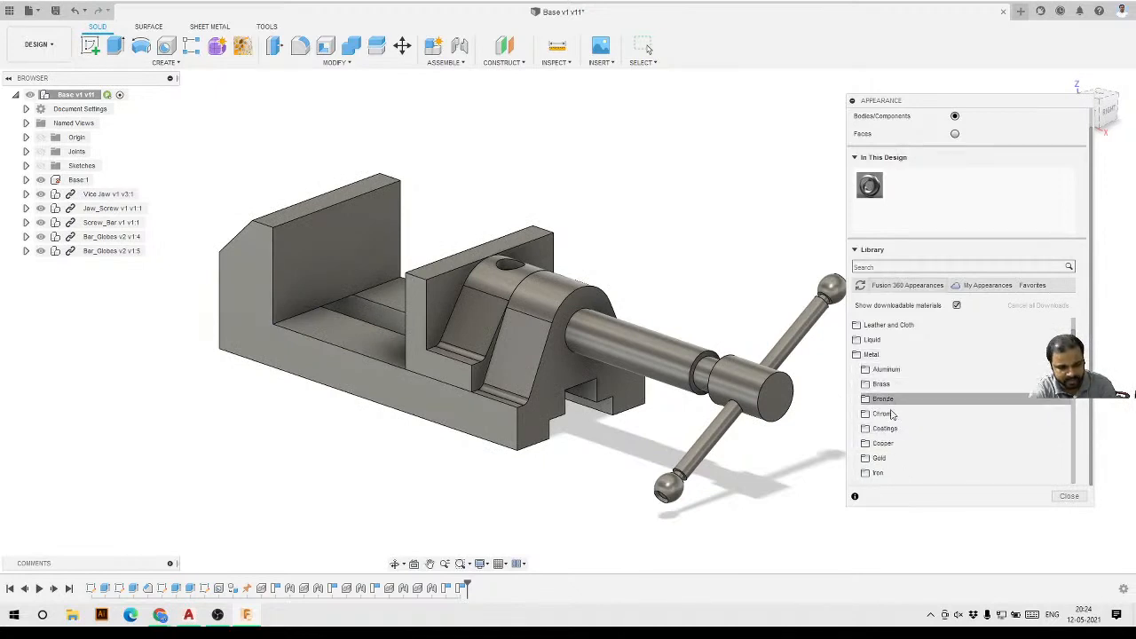
left_click(888, 478)
scroll(896, 422, "down", 3)
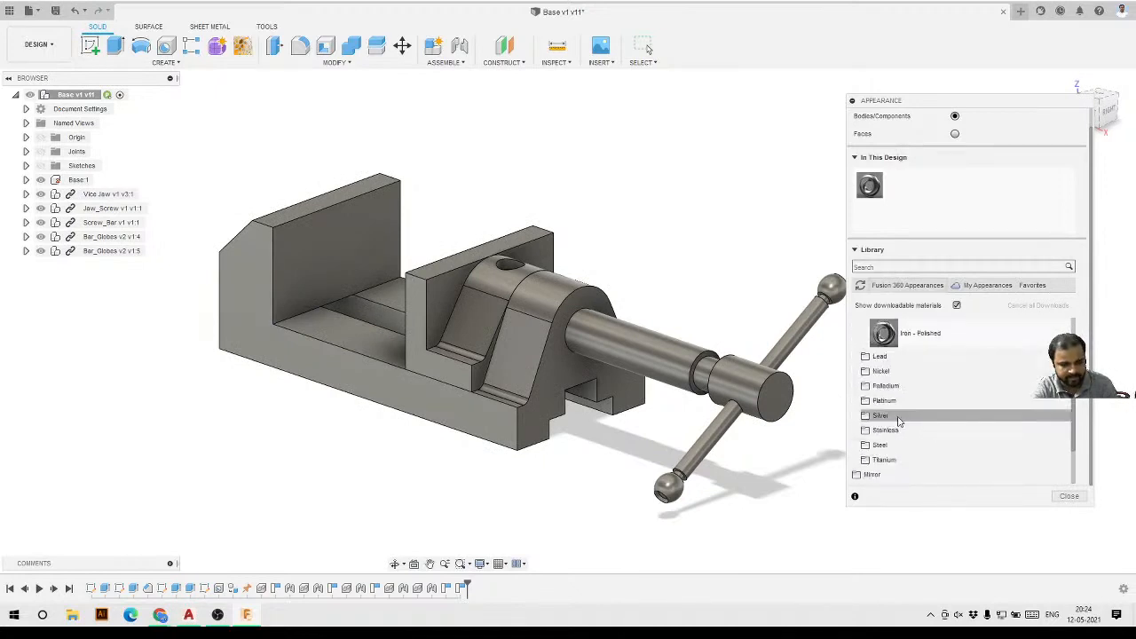
scroll(900, 425, "up", 1)
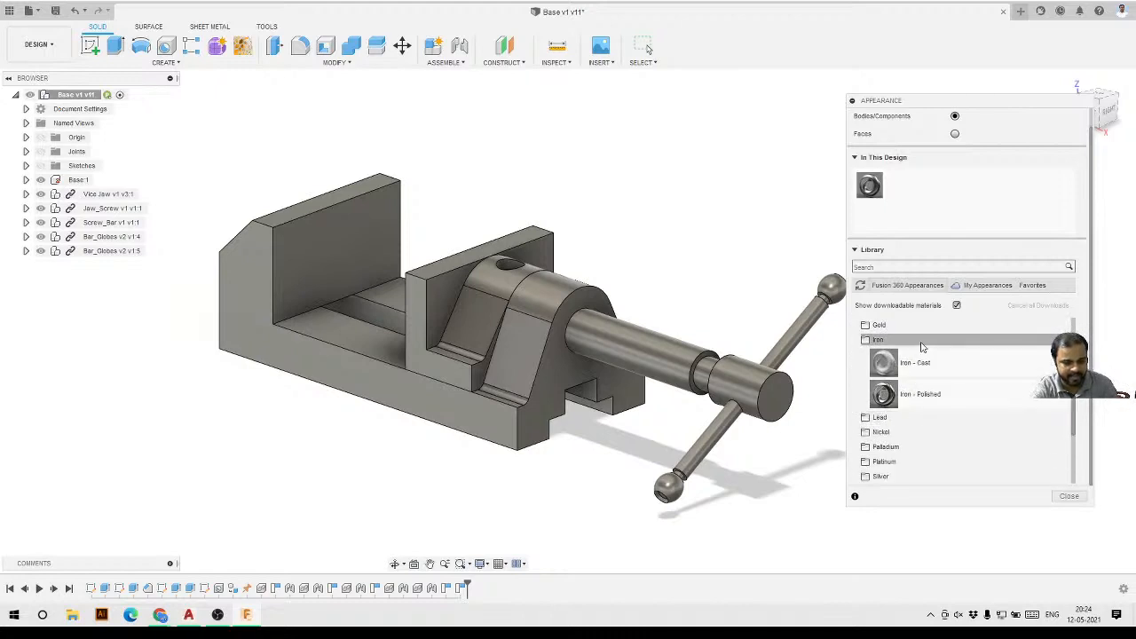
left_click_drag(910, 367, 928, 198)
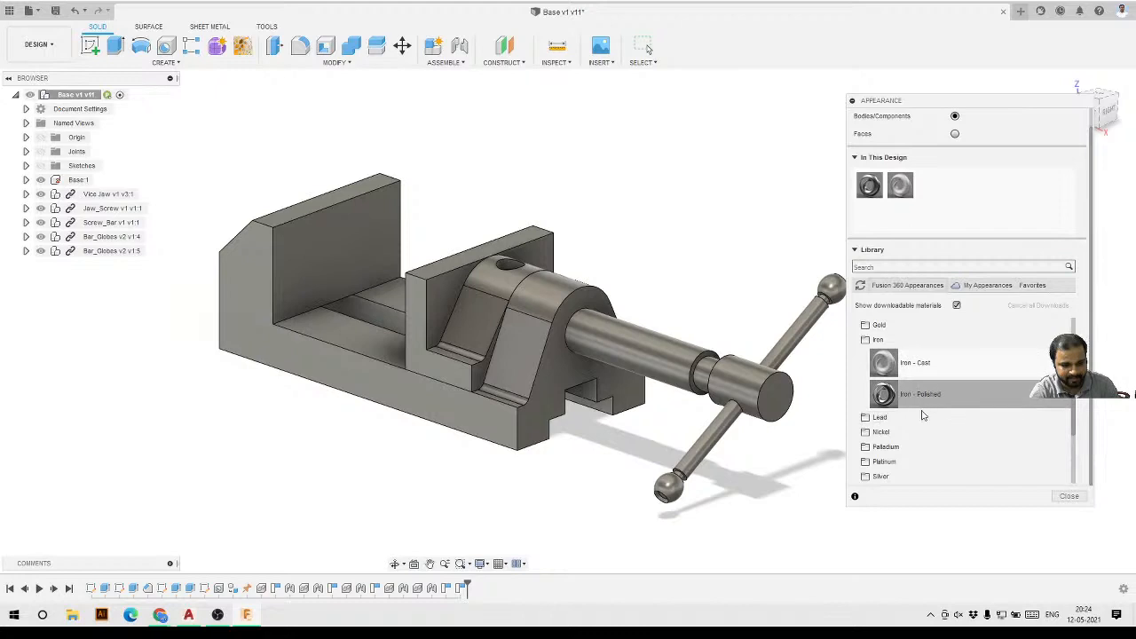
left_click_drag(919, 407, 931, 186)
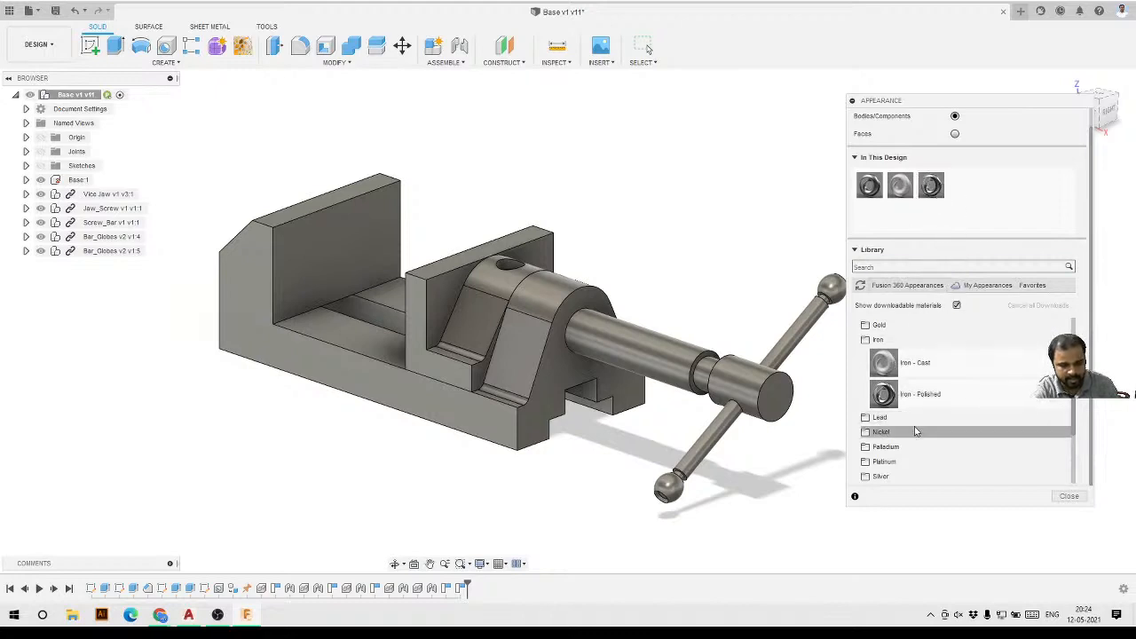
Add the Bronze - Patina metal appearance from the library to the design's appearances.
scroll(914, 430, "up", 3)
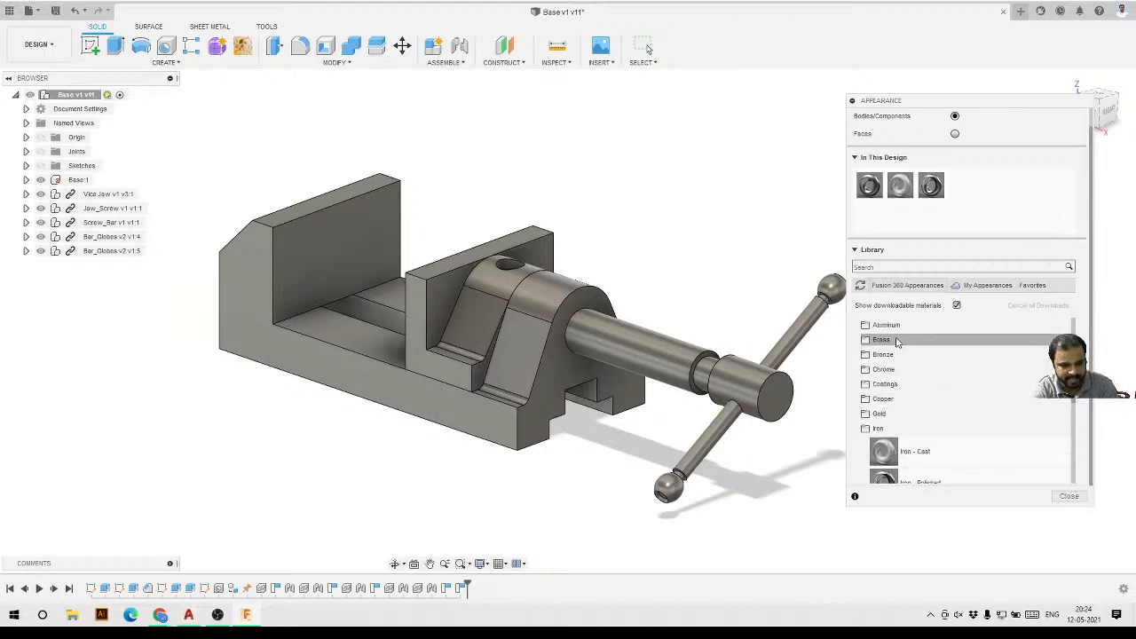
scroll(899, 349, "up", 2)
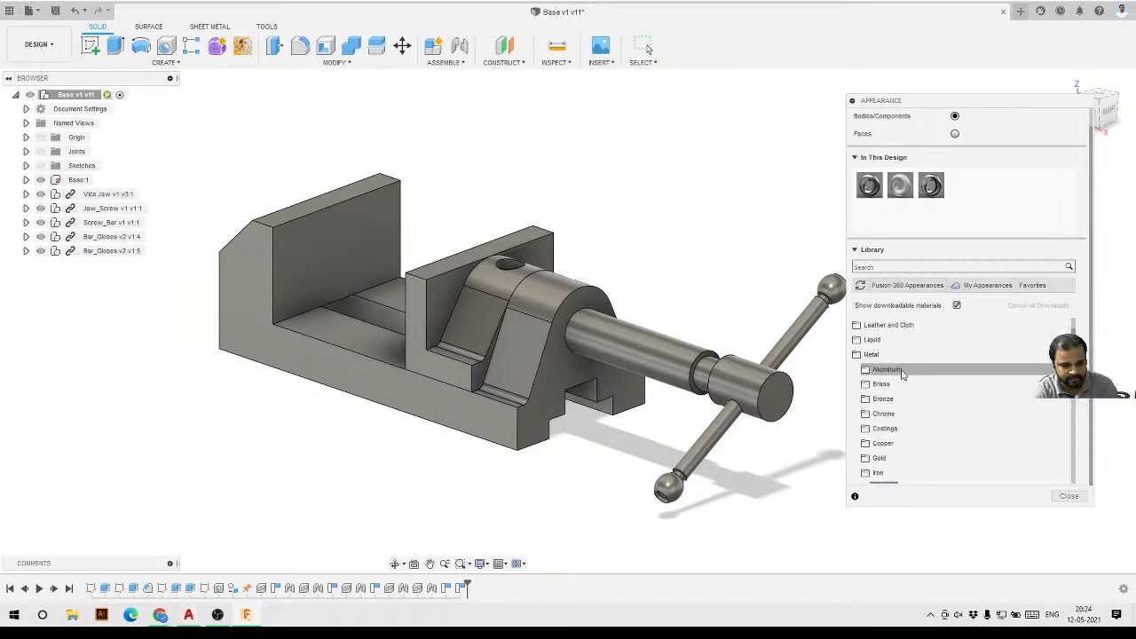
left_click(900, 402)
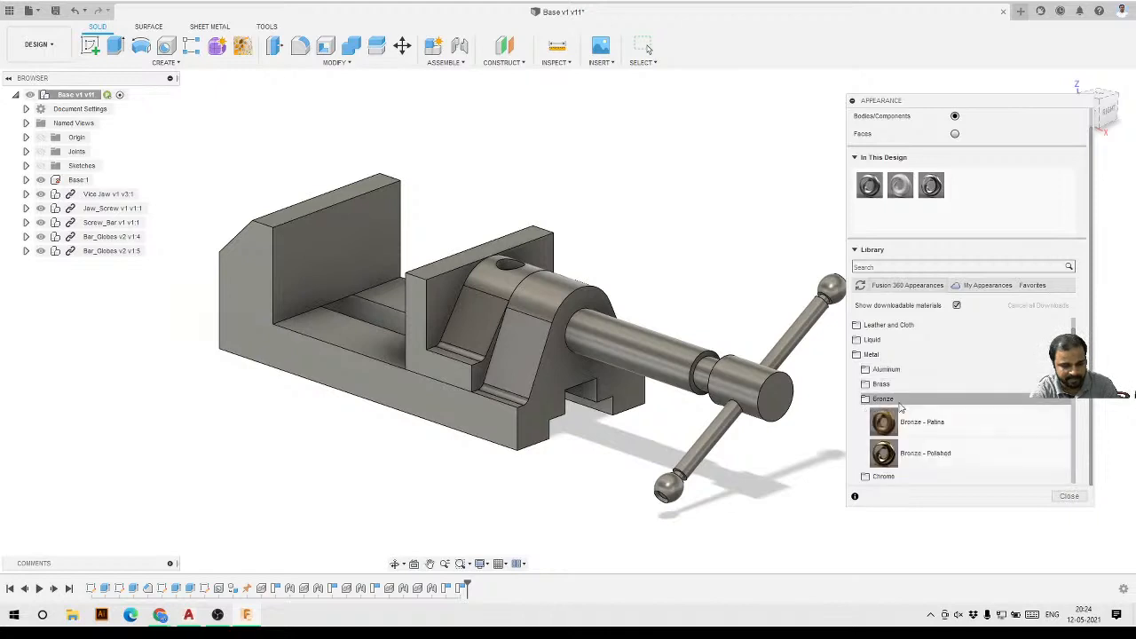
left_click_drag(937, 428, 959, 182)
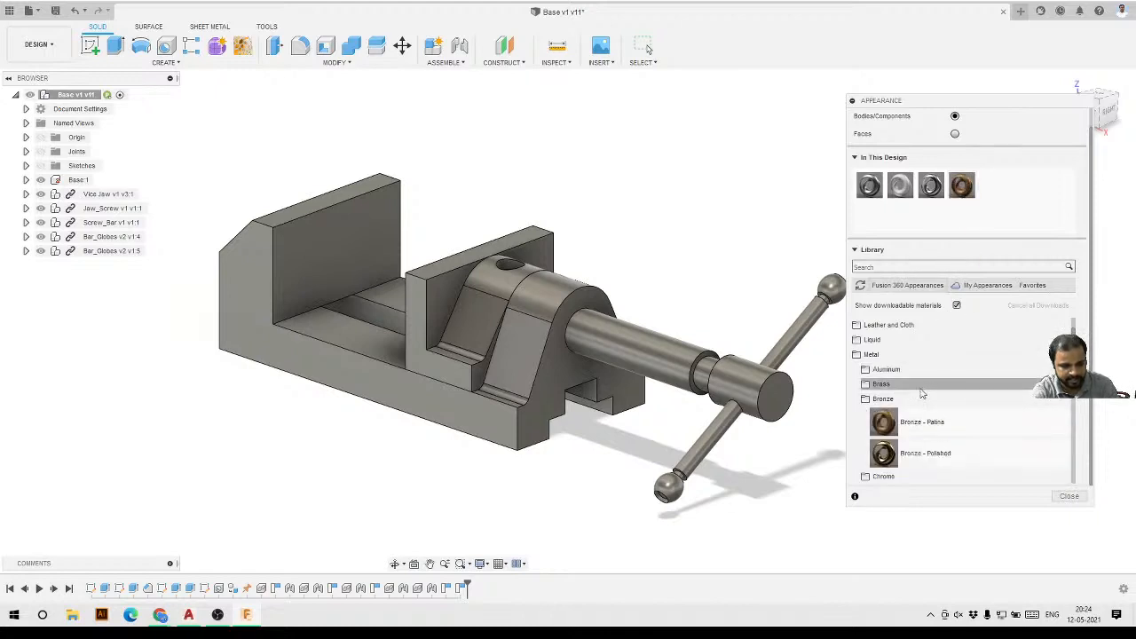
scroll(921, 401, "down", 1)
left_click_drag(923, 409, 931, 407)
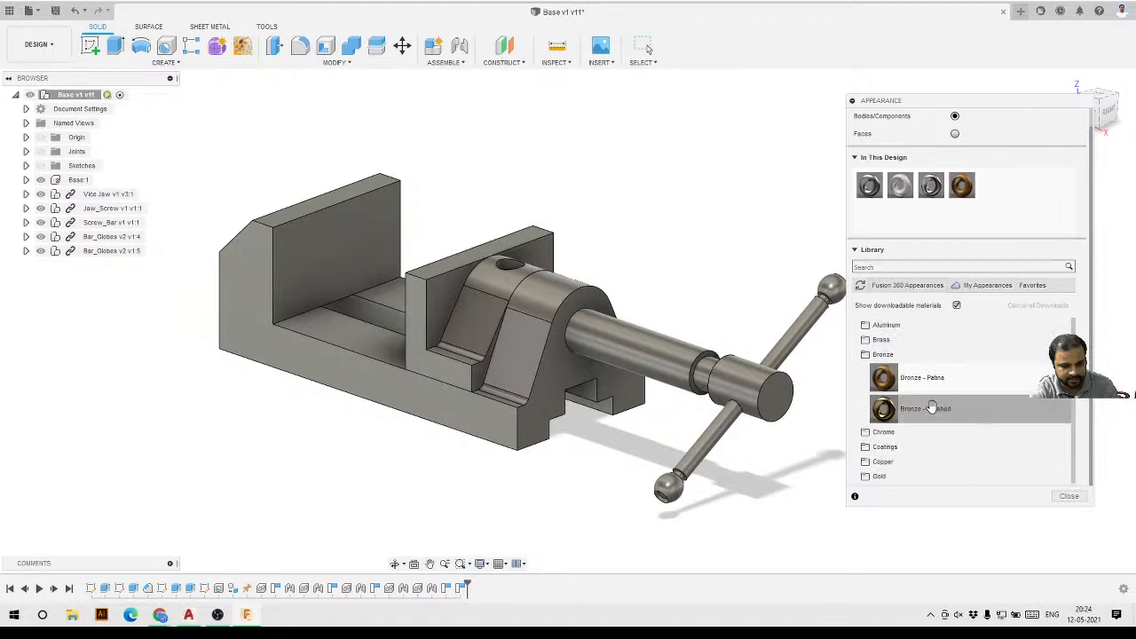
Add the Aluminum - Anodized Glossy (Blue) appearance from the Metal library to the design's appearances.
scroll(912, 405, "up", 1)
left_click(900, 372)
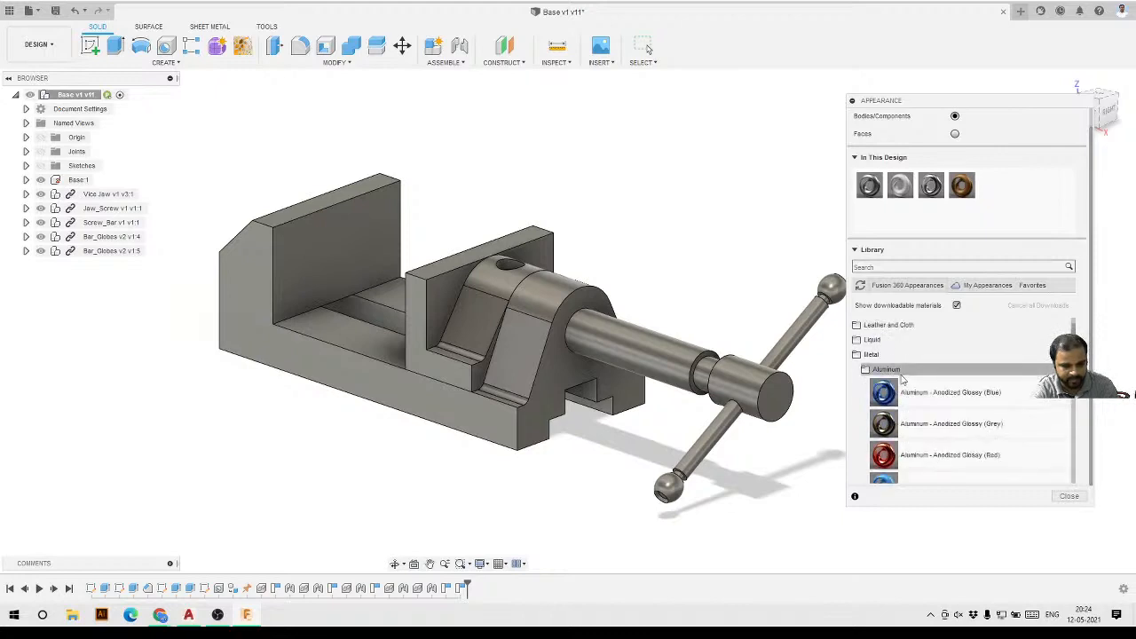
left_click_drag(917, 407, 992, 188)
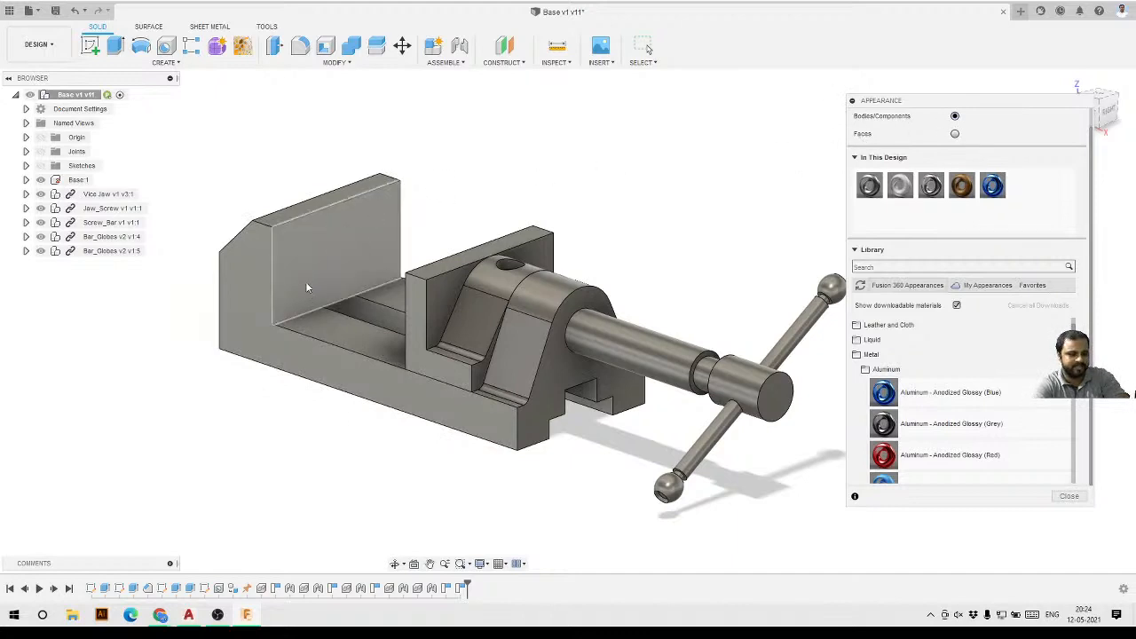
Reopen the Appearance dialog for applying appearances to bodies and components.
left_click(111, 250)
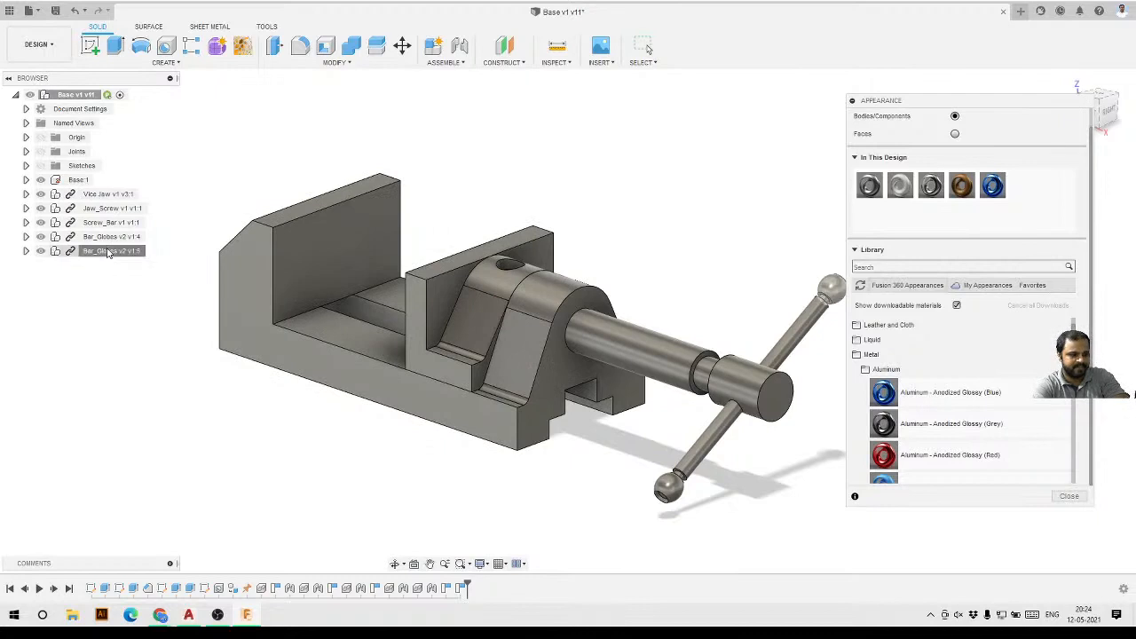
left_click(111, 236, "ctrl")
left_click(111, 208, "ctrl")
left_click(110, 196, "ctrl")
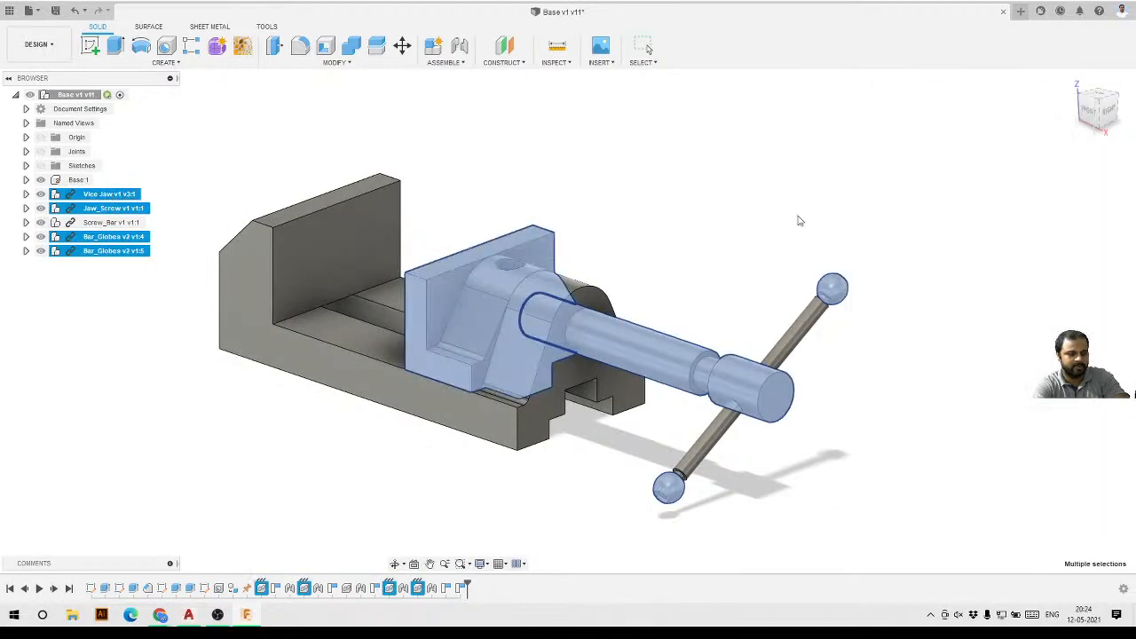
left_click(347, 64)
left_click(238, 157)
left_click(330, 64)
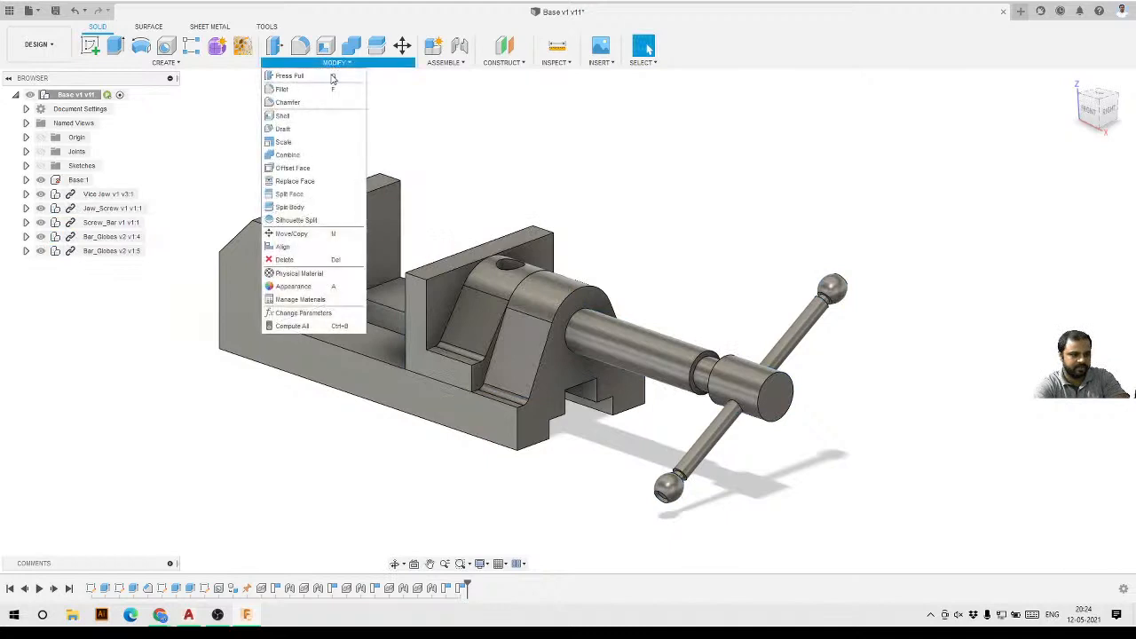
left_click(297, 286)
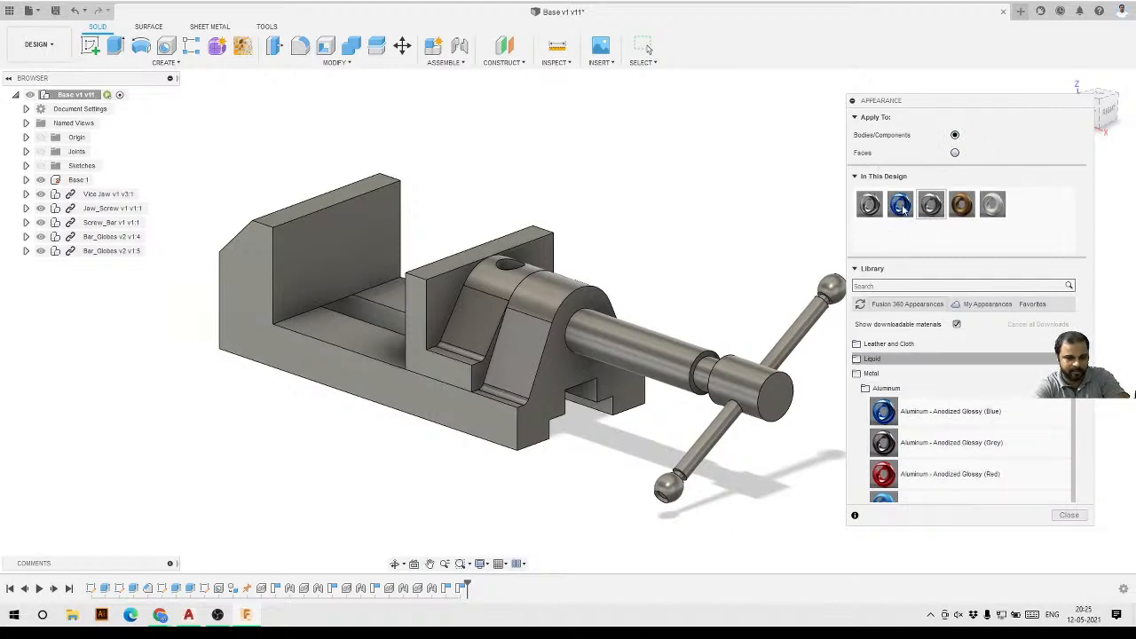
Apply the blue anodized aluminium appearance to the vise base and a brown appearance to the Vice Jaw.
left_click_drag(900, 205, 320, 236)
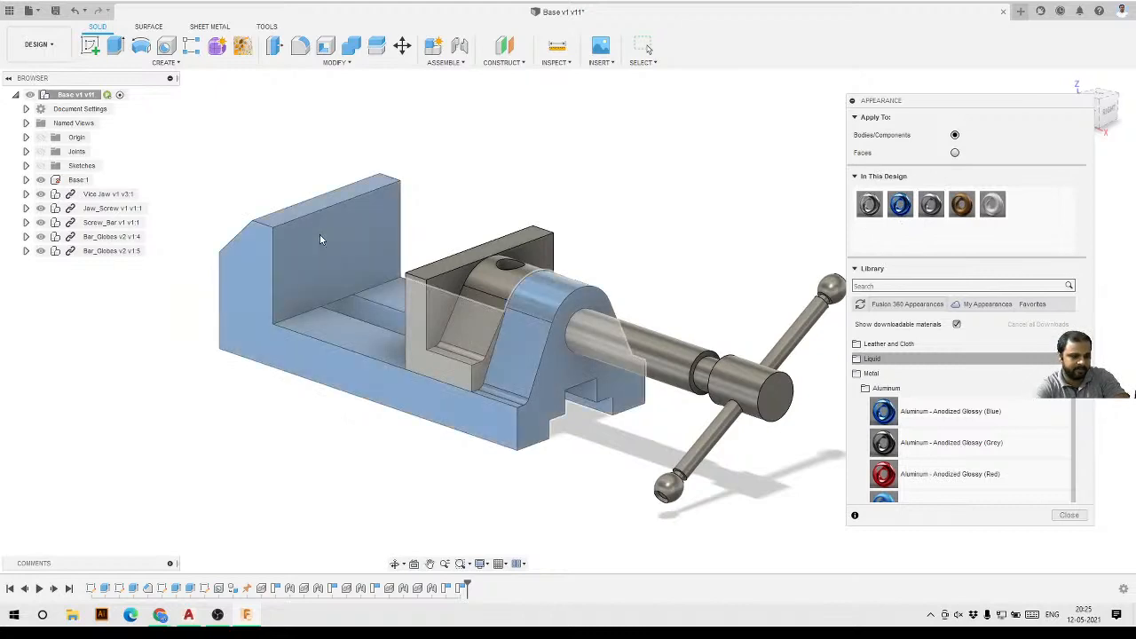
left_click_drag(925, 207, 111, 195)
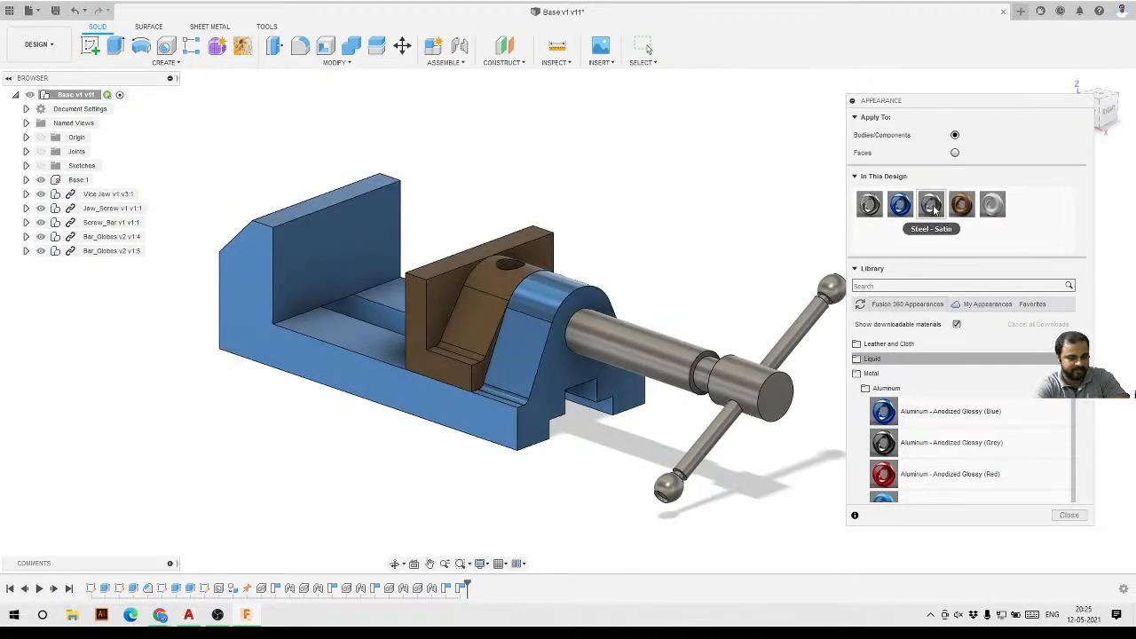
Apply Steel - Satin to both Bar_Globes components and Iron - Cast to the screw bar.
left_click_drag(933, 209, 120, 256)
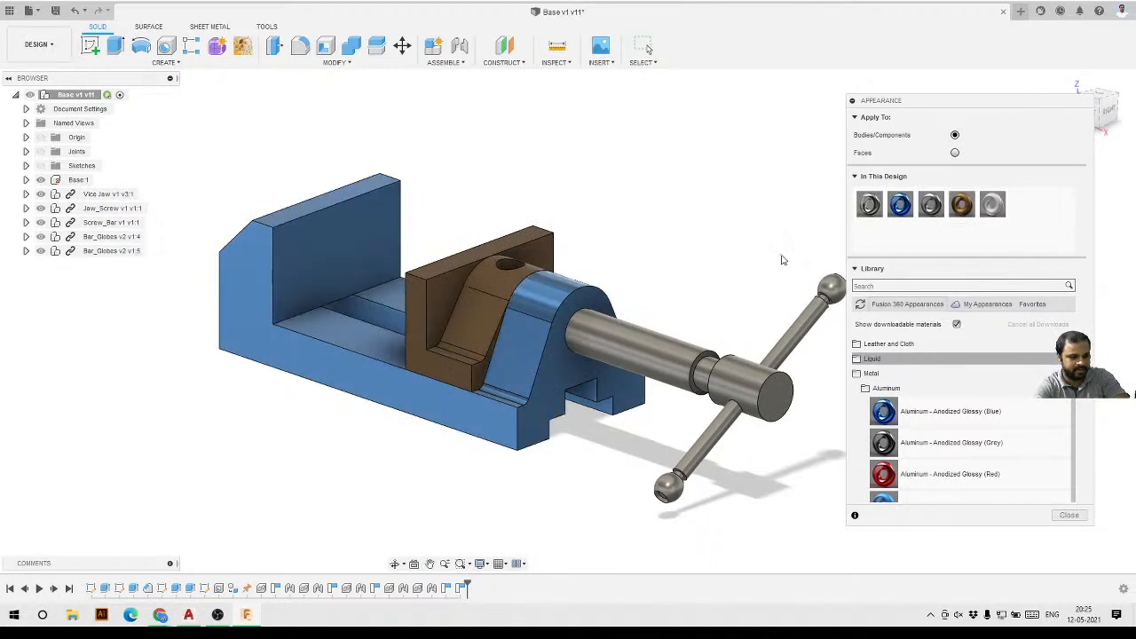
left_click_drag(932, 209, 109, 244)
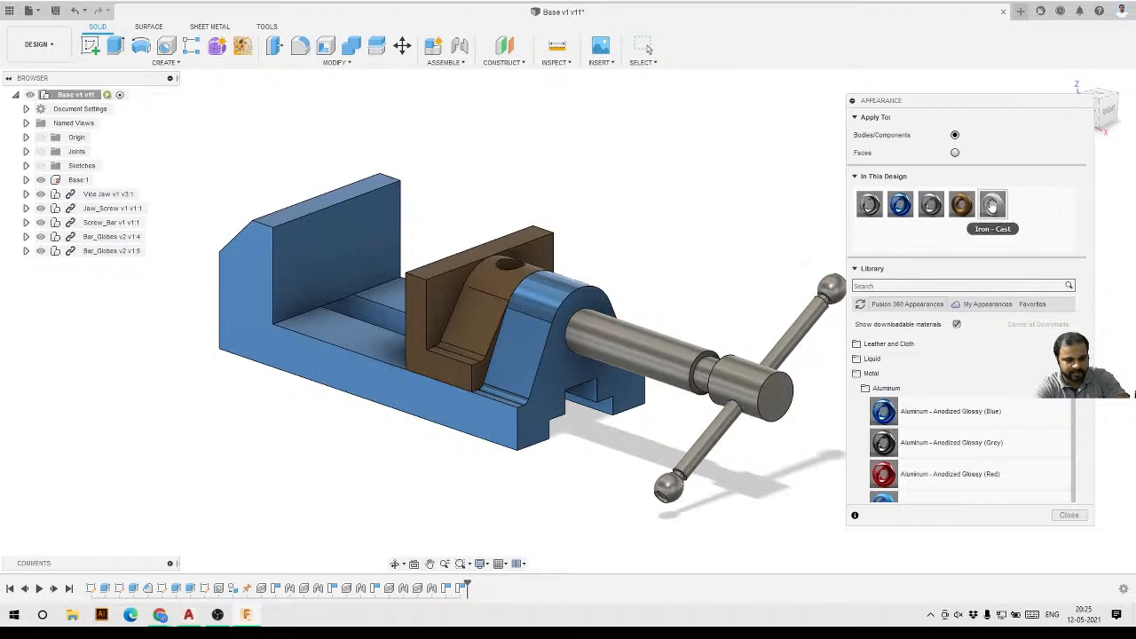
left_click_drag(988, 217, 724, 424)
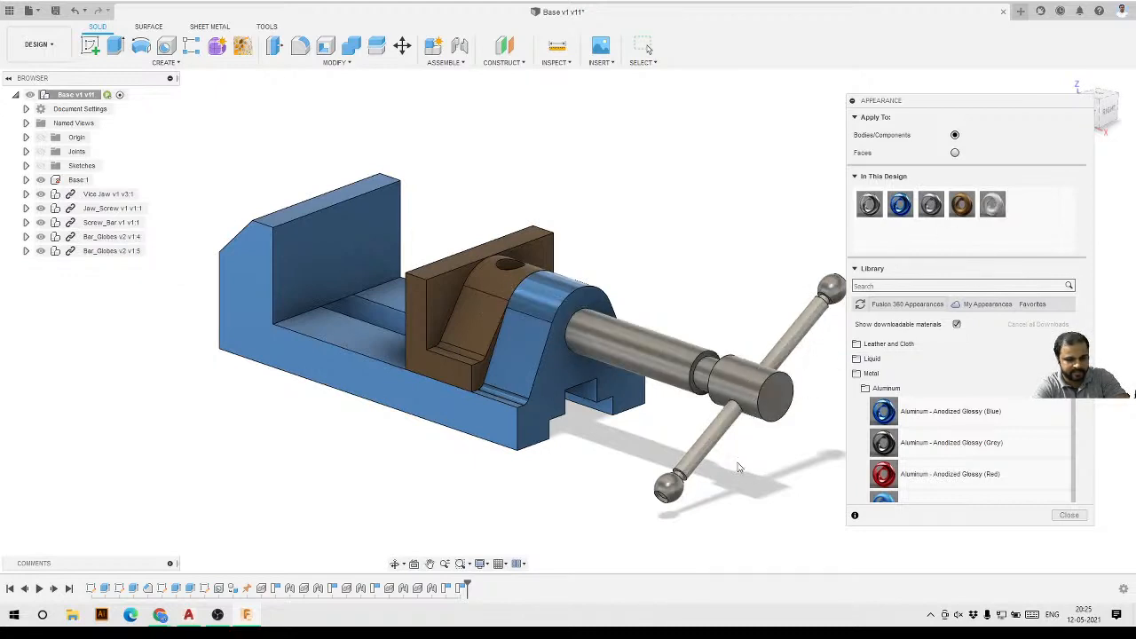
Apply Aluminum - Anodized Glossy (Red) from the library to the jaw screw and collapse the Appearance dialog.
left_click(911, 289)
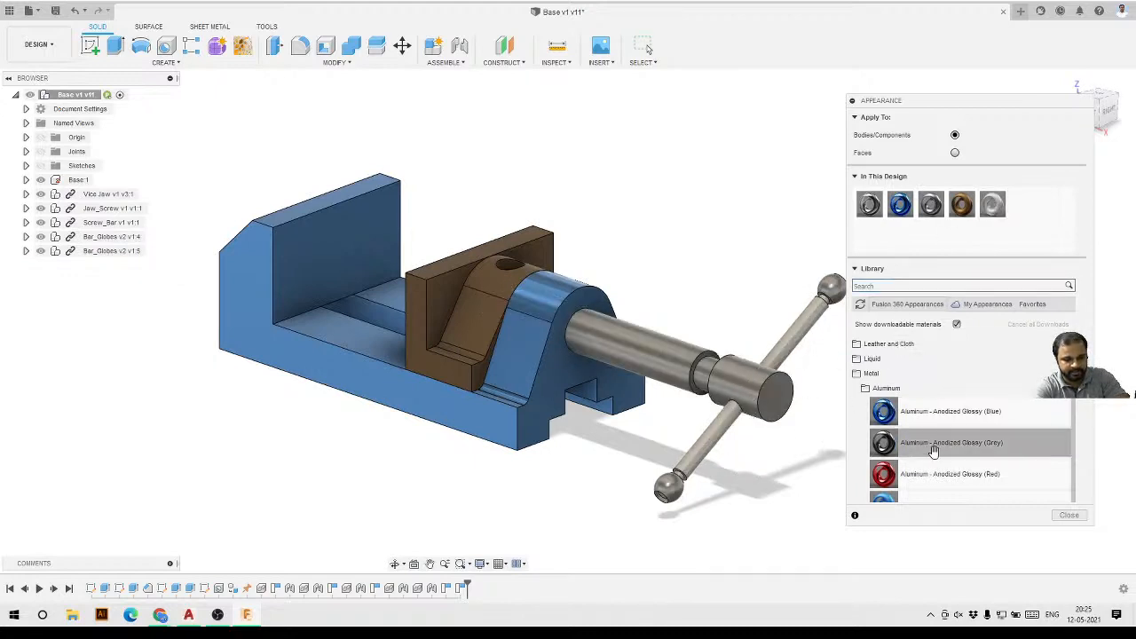
scroll(934, 453, "down", 1)
left_click_drag(937, 432, 634, 350)
scroll(735, 256, "down", 2)
scroll(584, 364, "down", 2)
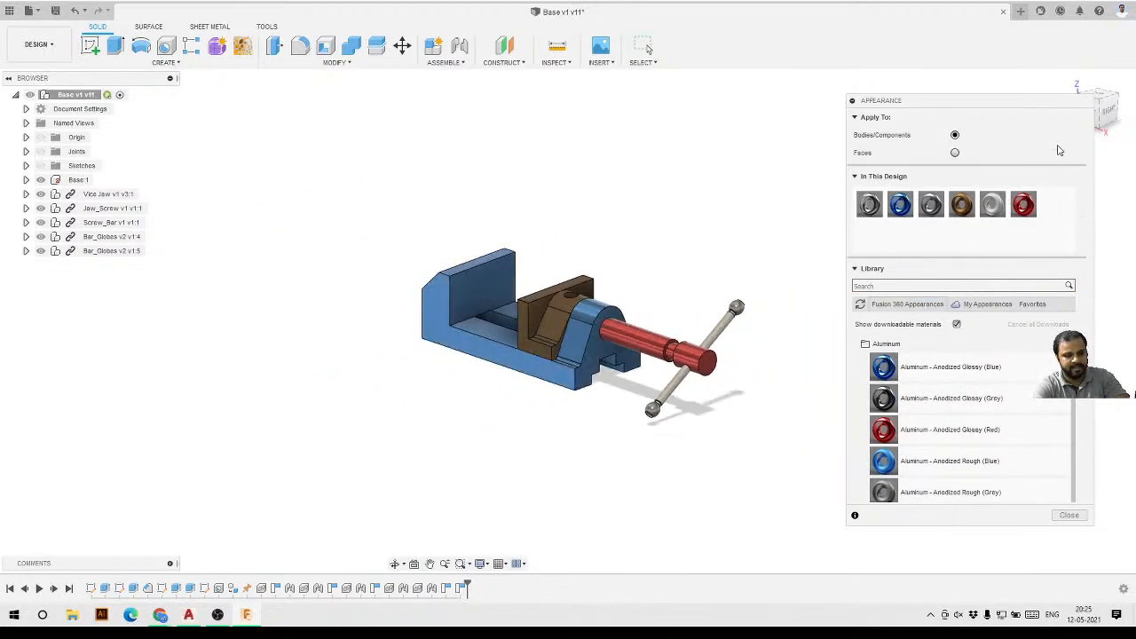
left_click(852, 101)
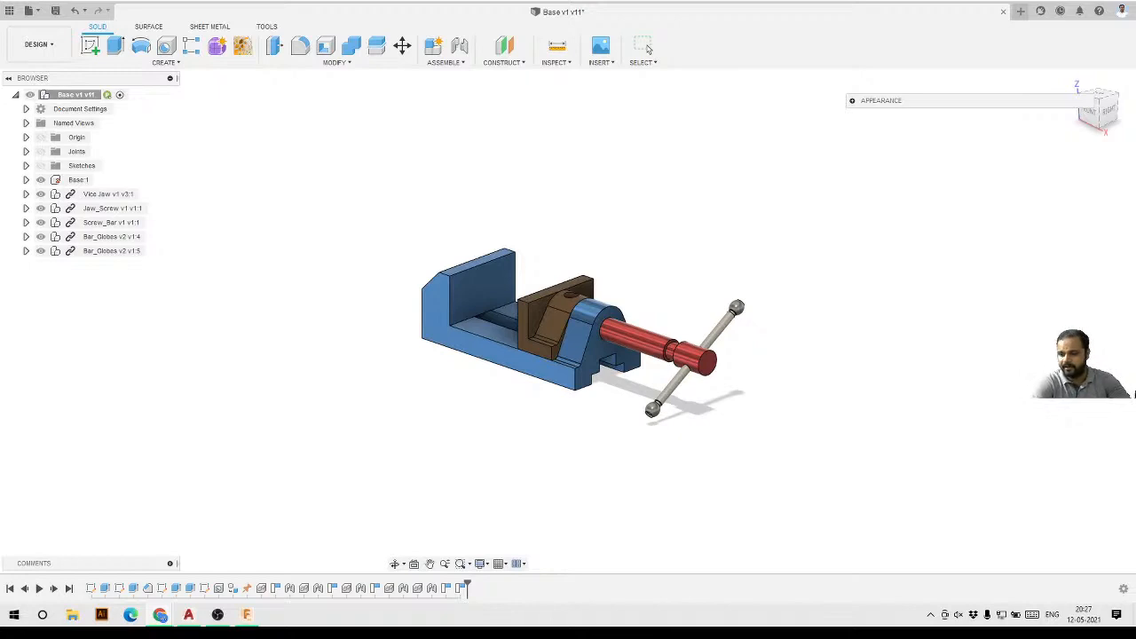
Close the Appearance dialog.
scroll(605, 404, "up", 2)
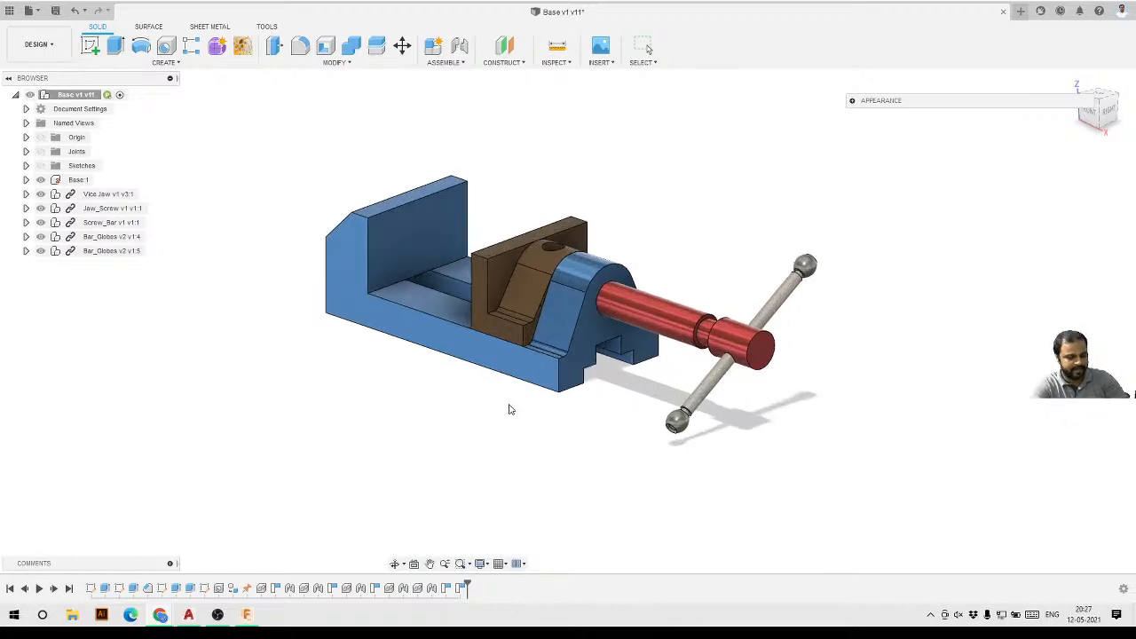
middle_click_drag(510, 406, 639, 337, "shift")
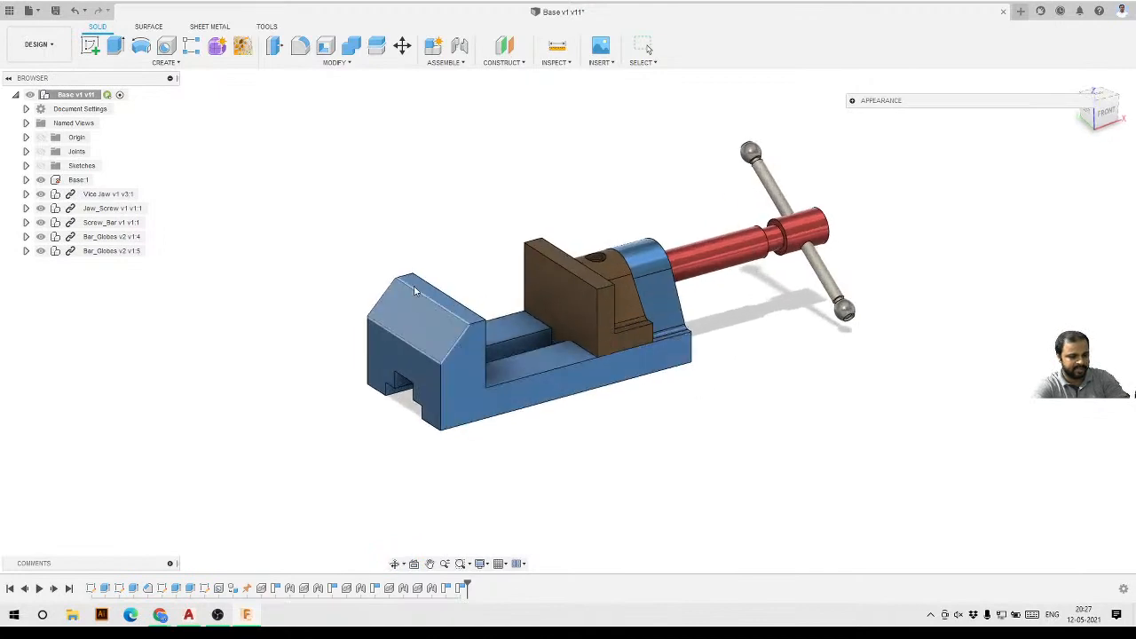
left_click(852, 102)
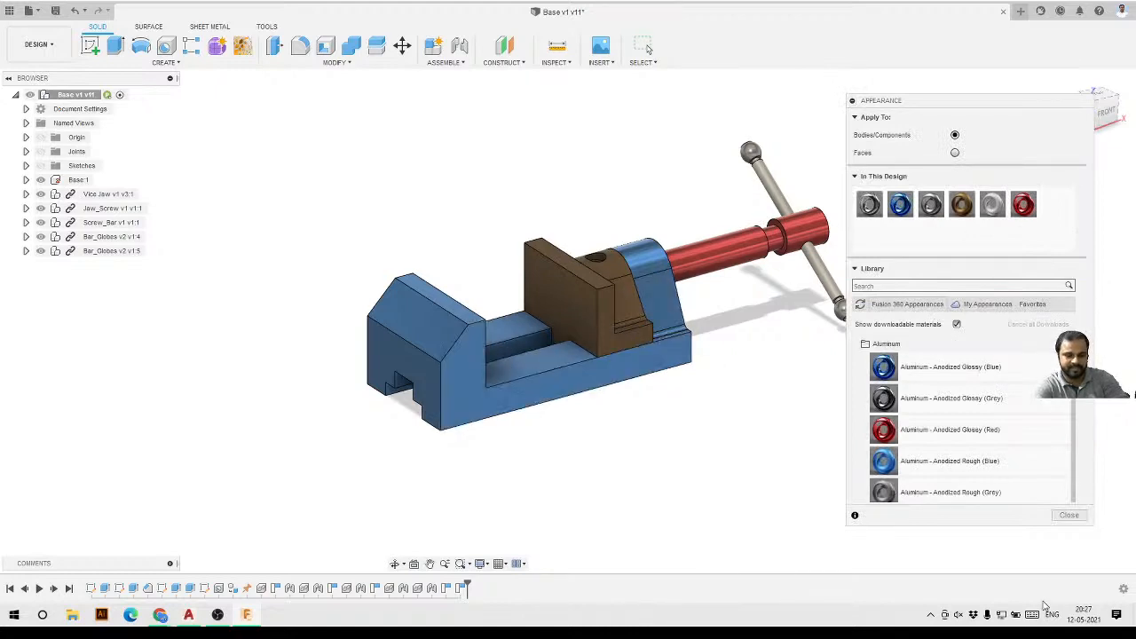
left_click(1072, 515)
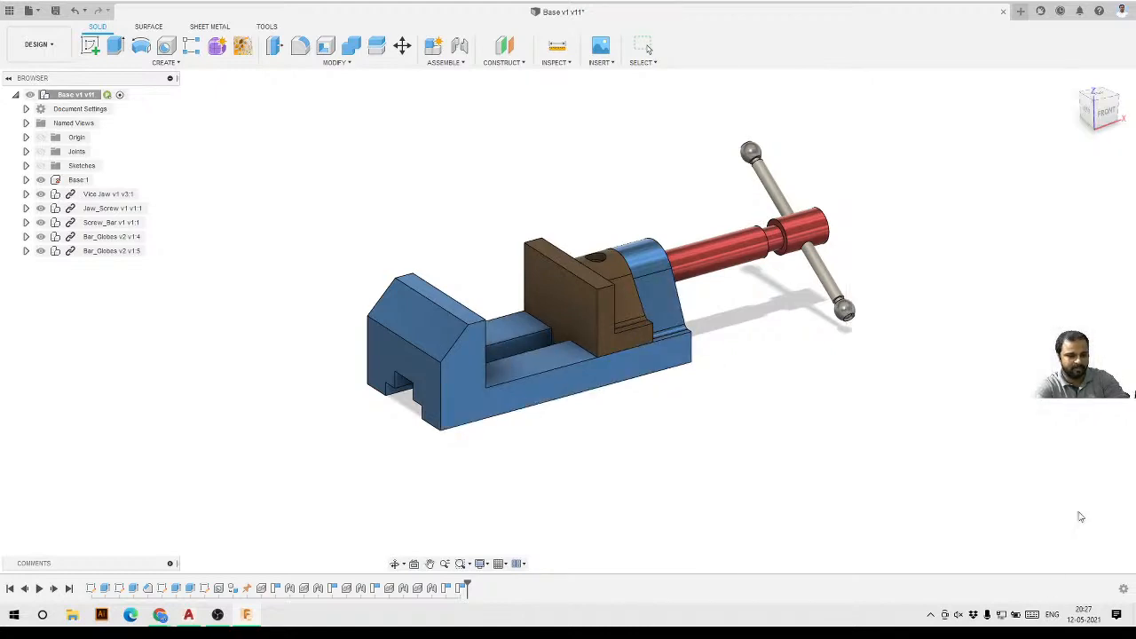
Save the design as a new version.
left_click(54, 12)
left_click(572, 324)
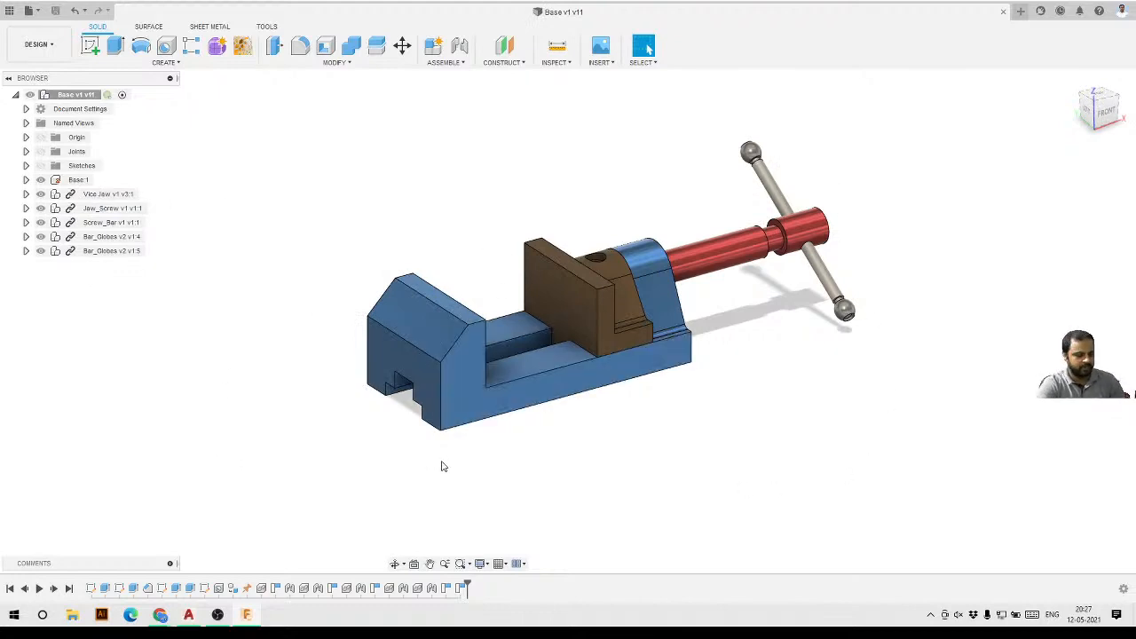
mouse_move(405, 439)
middle_mouse_down("shift")
mouse_move(551, 424)
mouse_move(505, 432)
mouse_move(515, 439)
mouse_move(657, 373)
mouse_move(530, 402)
mouse_move(482, 297)
middle_mouse_up("shift")
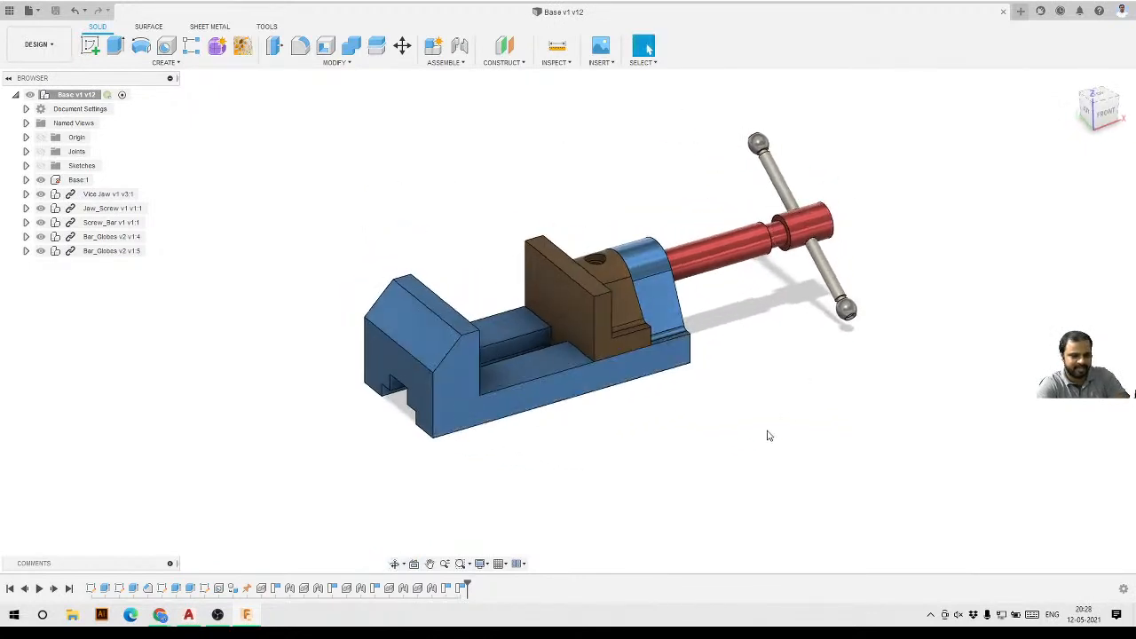
Switch to the Render workspace.
scroll(646, 253, "up", 2)
scroll(704, 240, "up", 2)
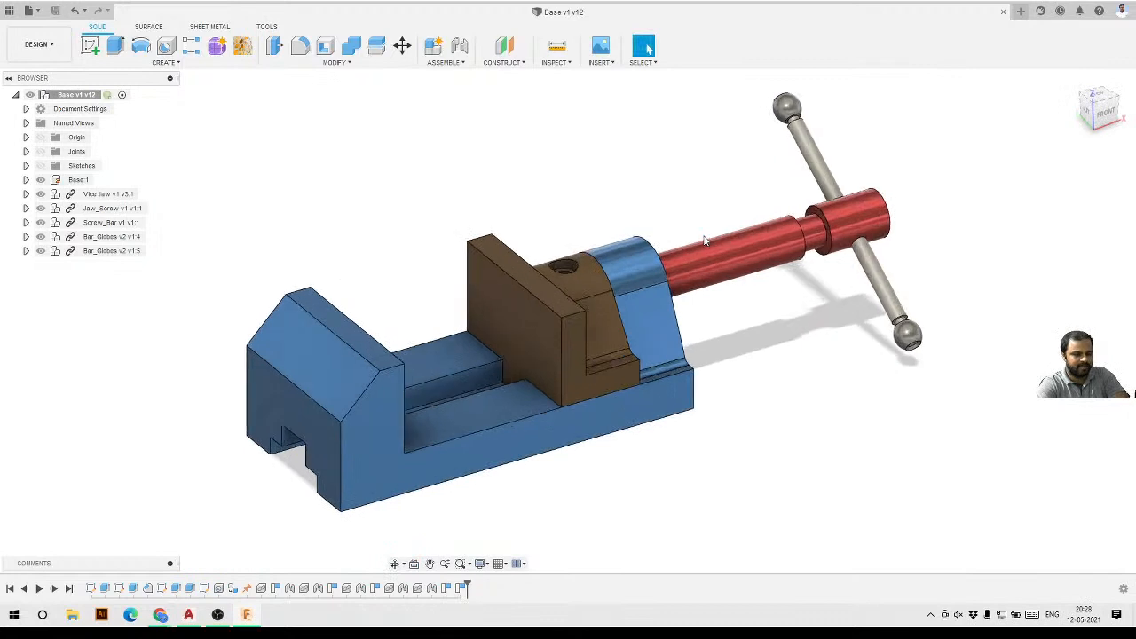
left_click(49, 54)
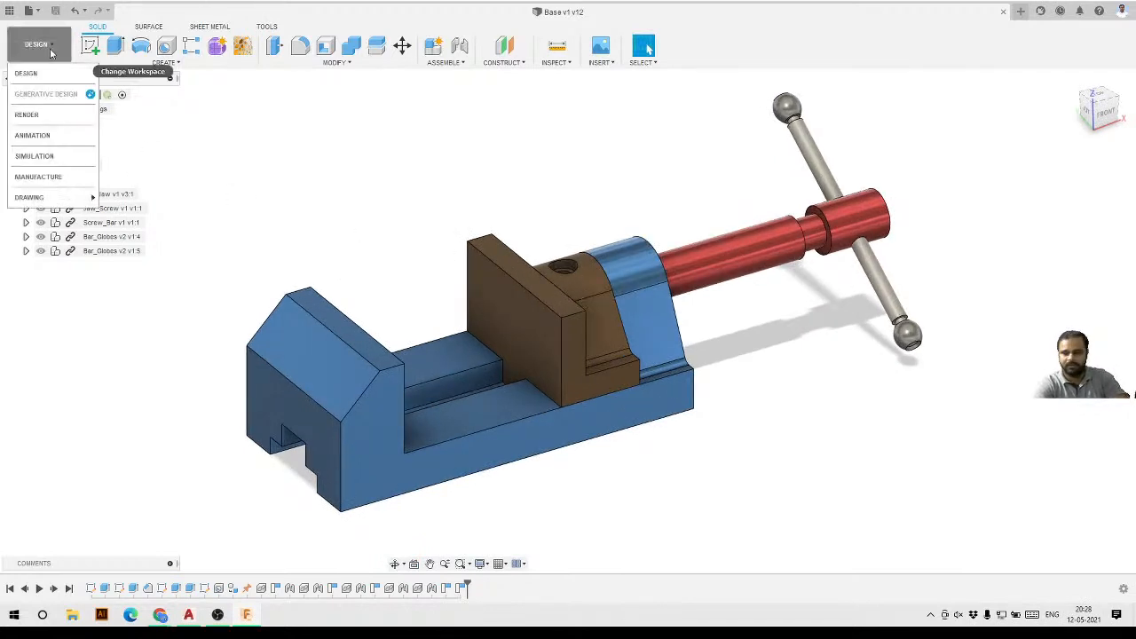
left_click(56, 118)
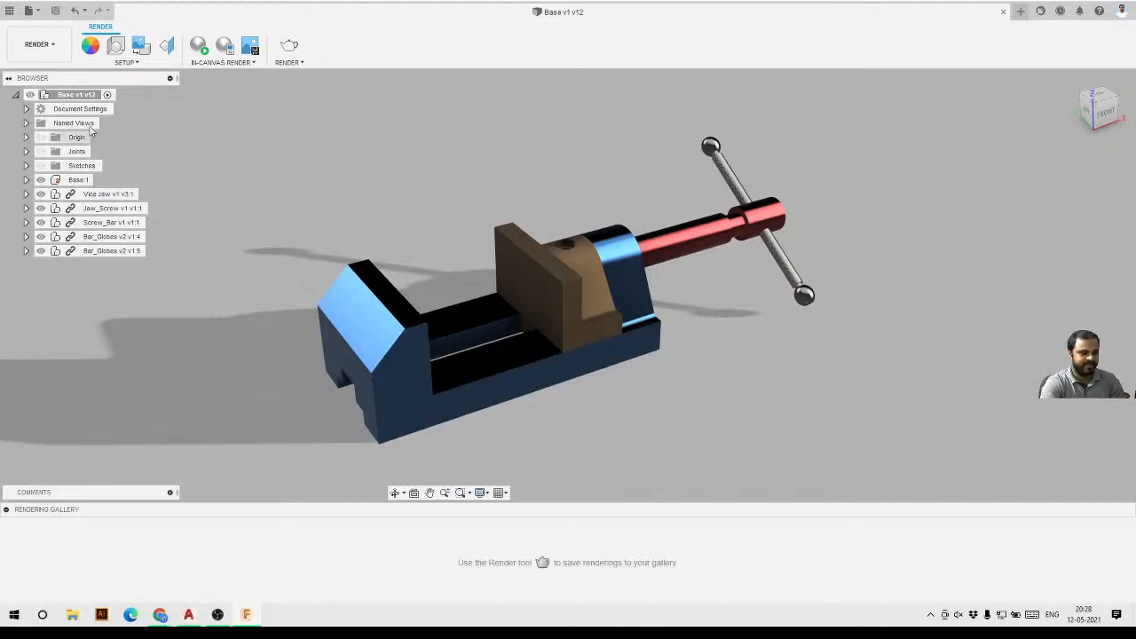
Collapse the rendering gallery and open the Scene Settings.
left_click(7, 510)
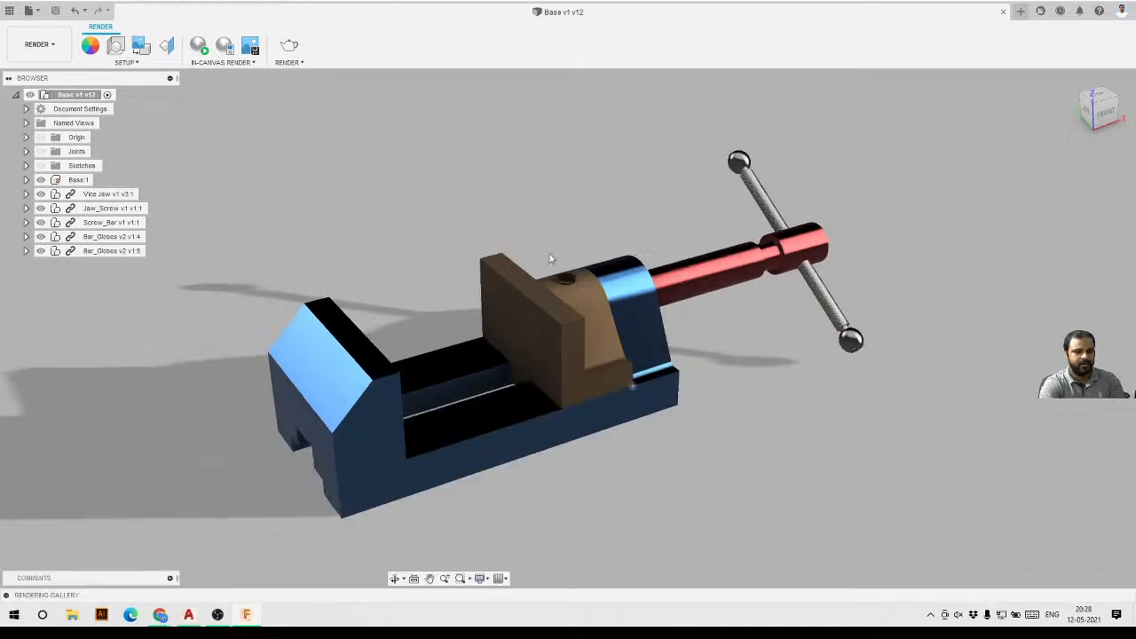
scroll(907, 310, "down", 2)
scroll(726, 393, "up", 2)
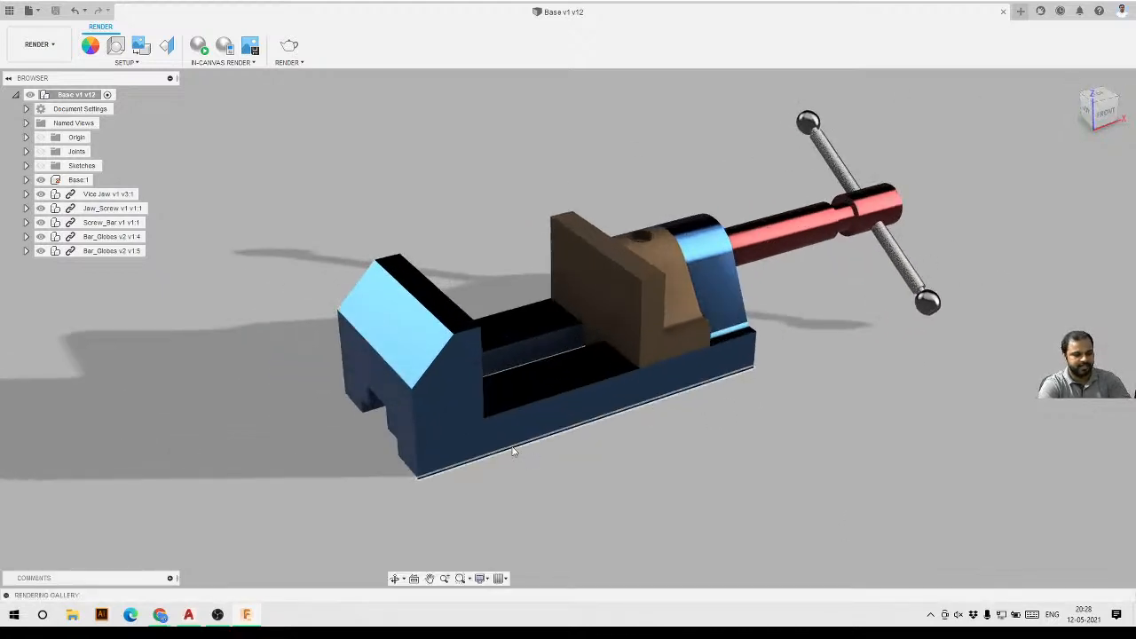
mouse_move(512, 453)
middle_mouse_down("shift")
mouse_move(550, 444)
mouse_move(519, 468)
mouse_move(500, 465)
middle_mouse_up("shift")
scroll(381, 443, "down", 2)
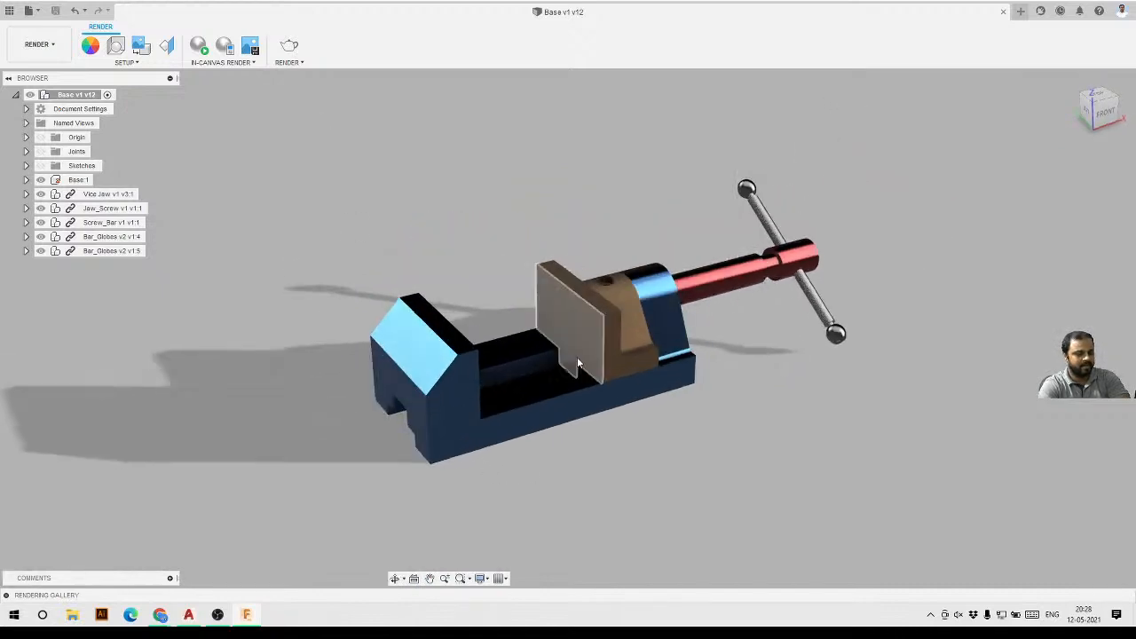
scroll(577, 357, "up", 1)
left_click(124, 62)
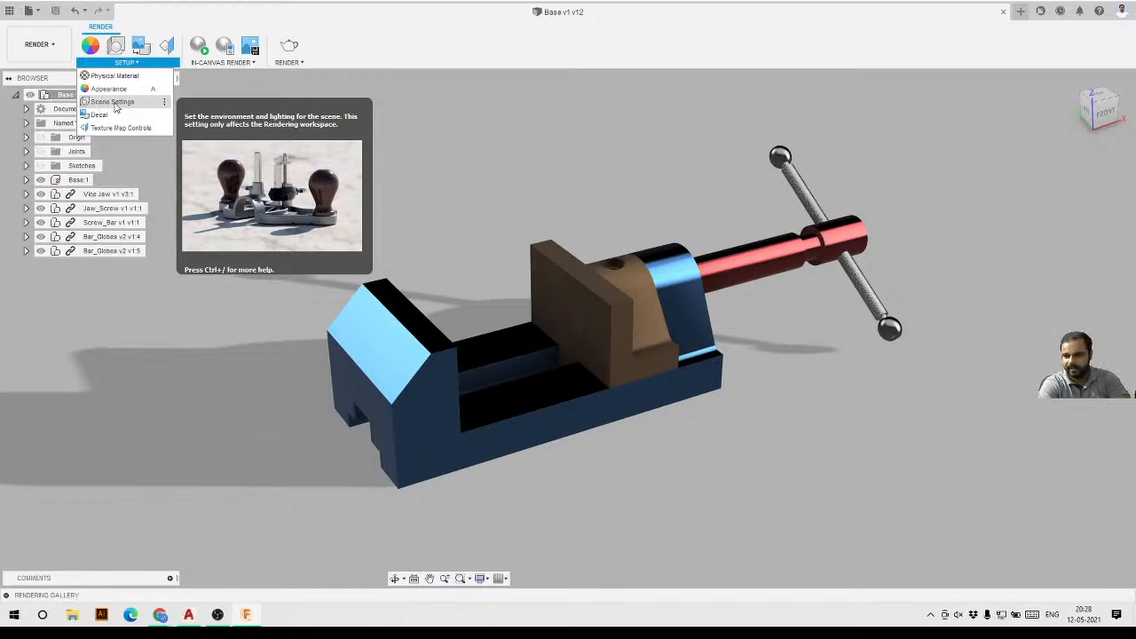
left_click(114, 102)
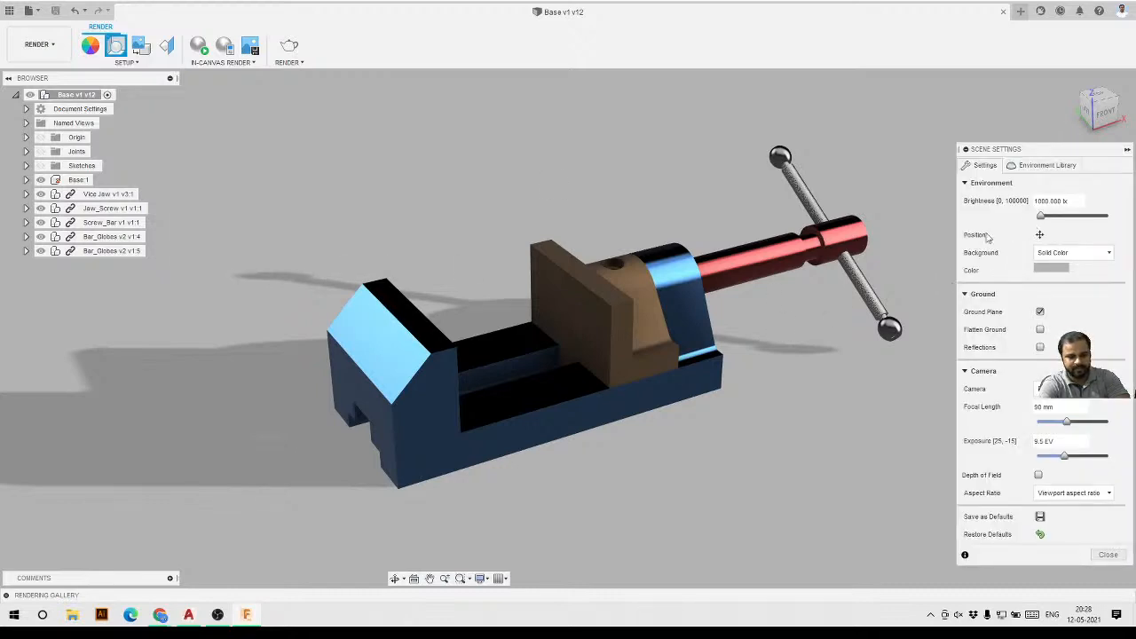
Set the environment brightness to about 2333 lx.
left_click(125, 62)
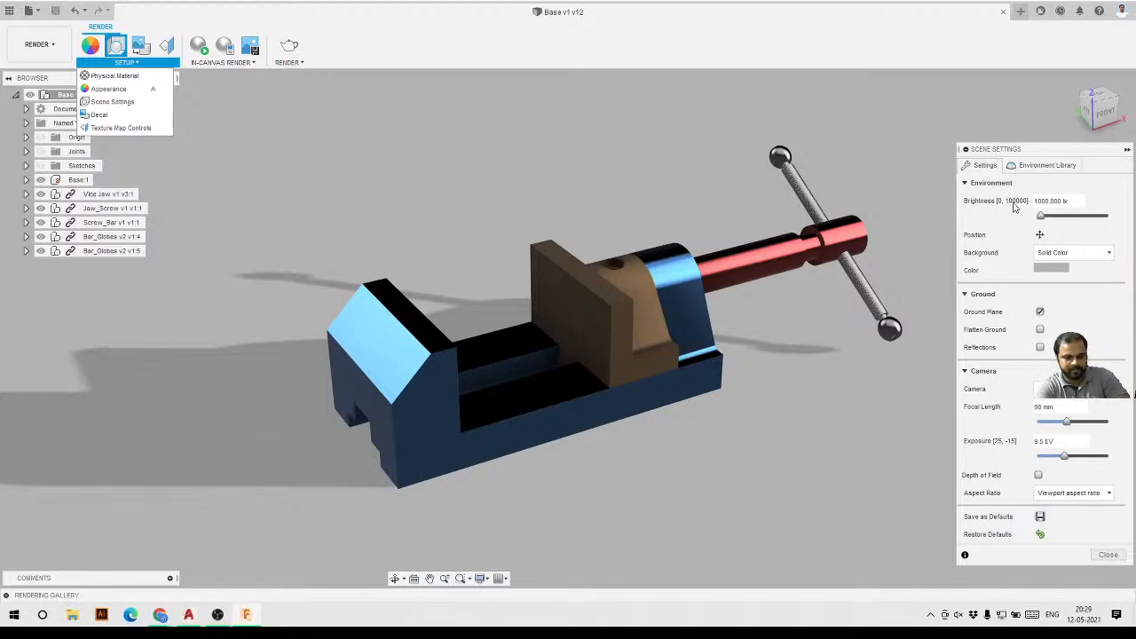
mouse_move(1042, 217)
left_mouse_down()
mouse_move(1074, 222)
mouse_move(1050, 223)
left_mouse_up()
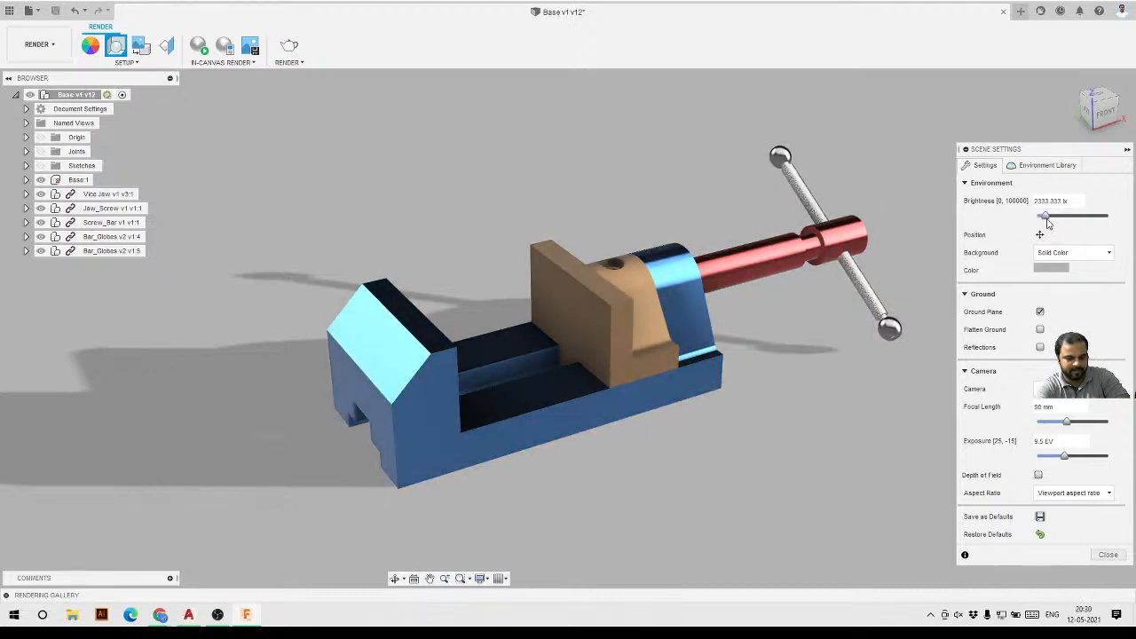
Open the environment Position manipulator on the vise.
left_click(1040, 235)
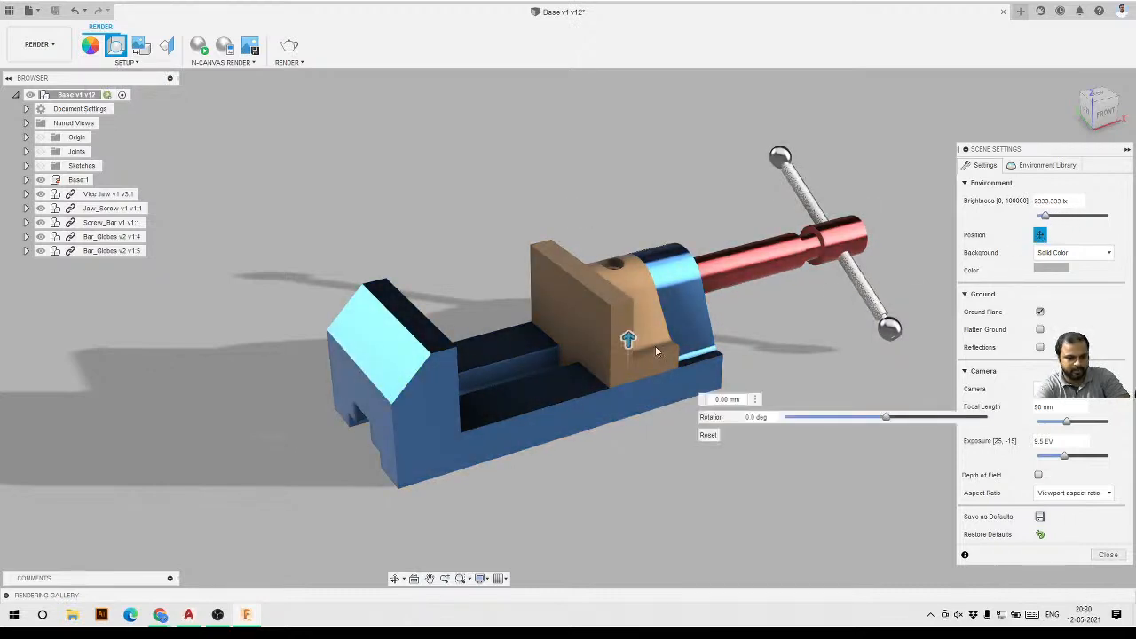
mouse_move(628, 340)
left_mouse_down()
mouse_move(629, 286)
mouse_move(628, 340)
left_mouse_up()
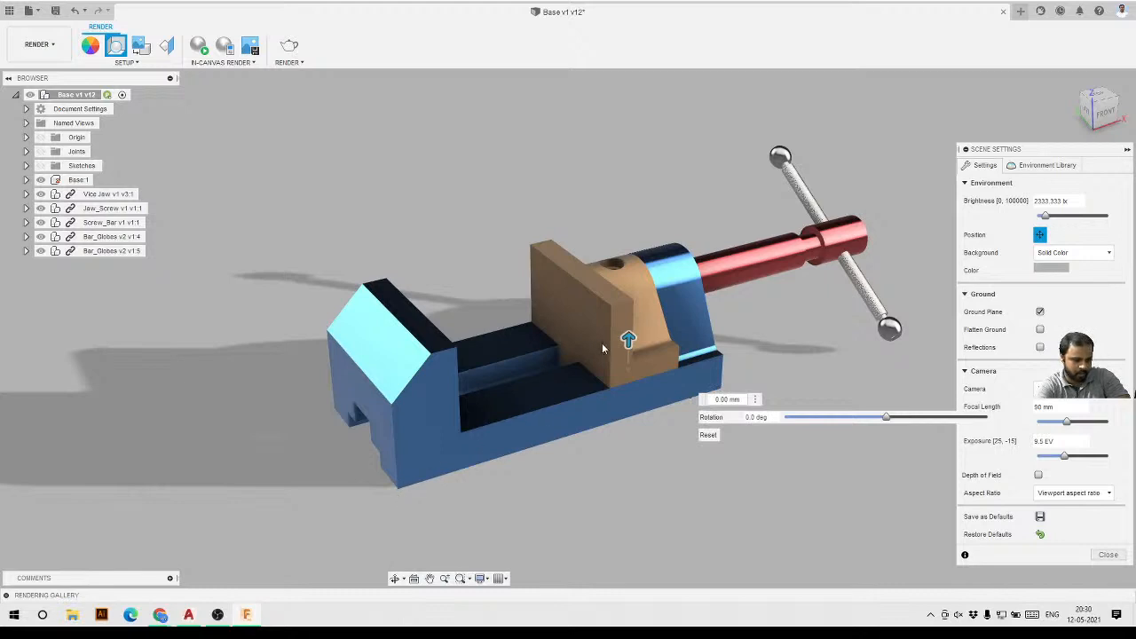
mouse_move(628, 340)
left_mouse_down()
mouse_move(629, 319)
mouse_move(627, 339)
left_mouse_up()
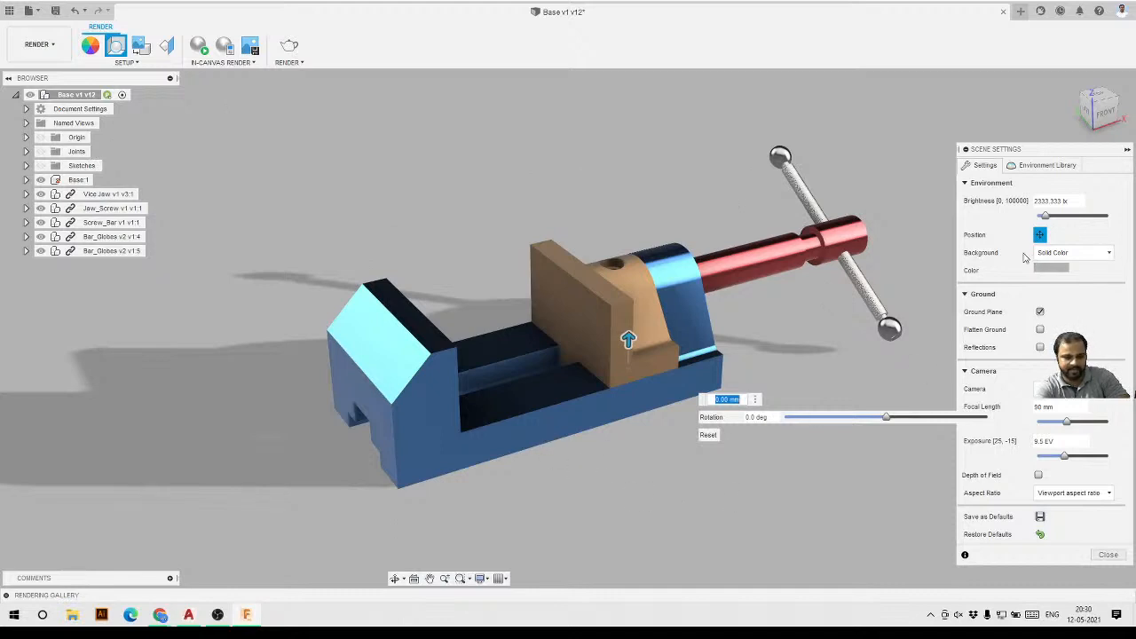
Set the scene background to Environment.
left_click(1080, 254)
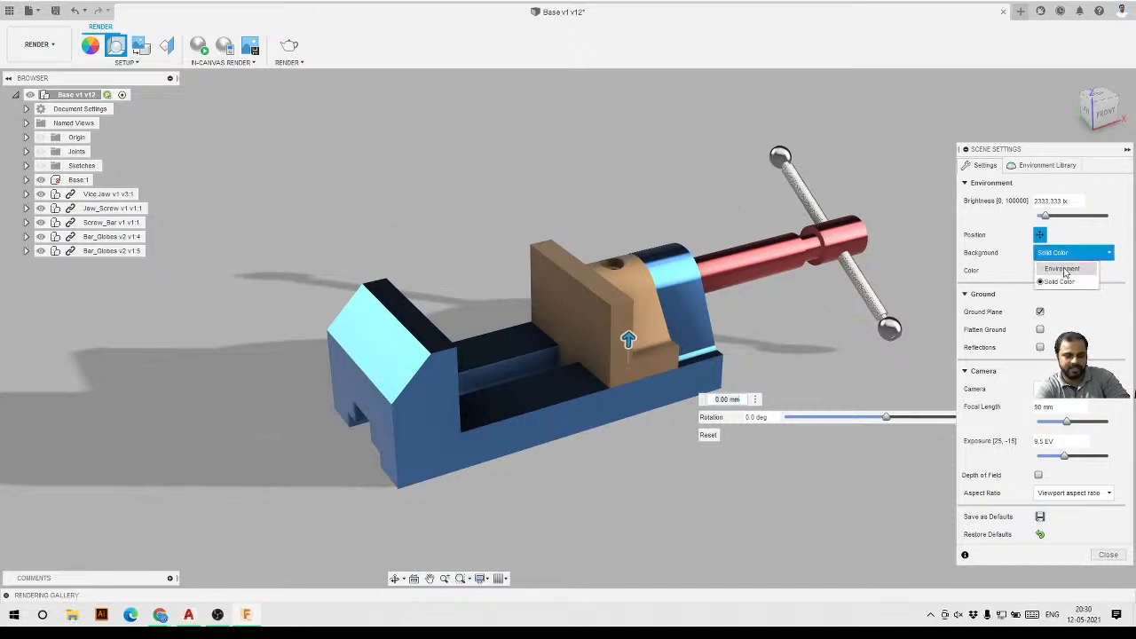
left_click(1063, 269)
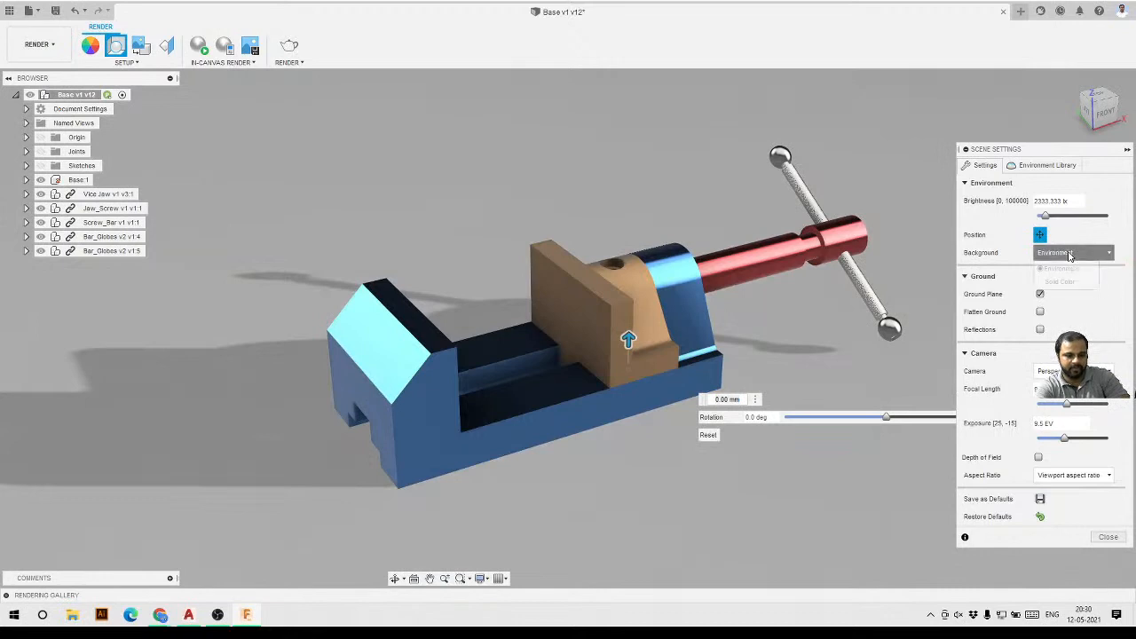
Open the Environment Library, download the Plaza environment and apply it to the scene.
left_click(1069, 269)
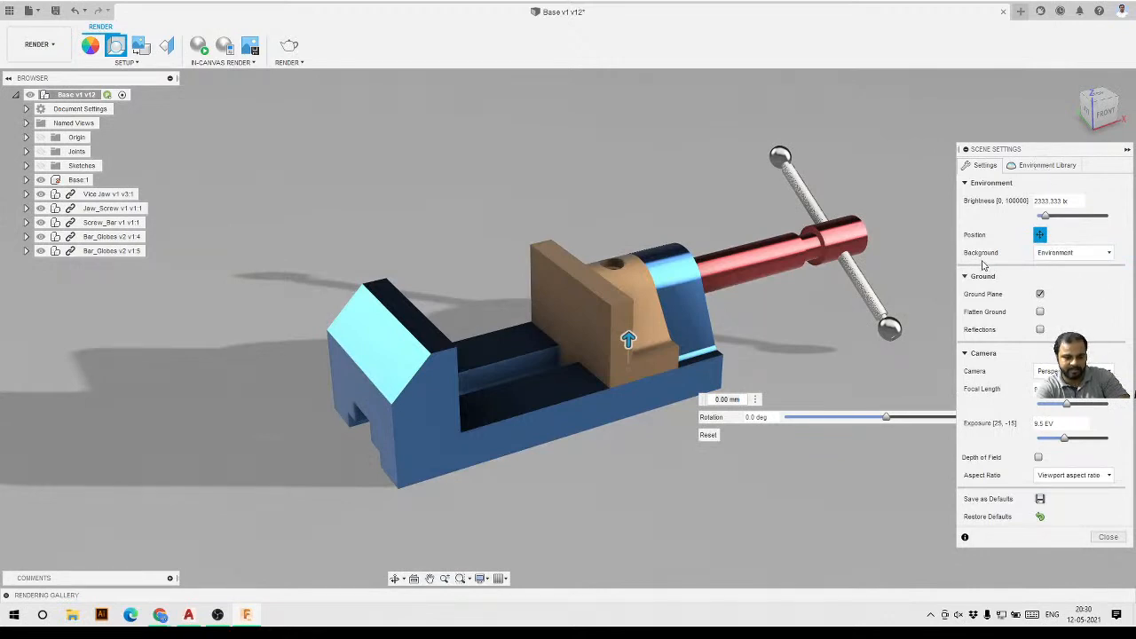
left_click(1036, 166)
scroll(1021, 355, "down", 2)
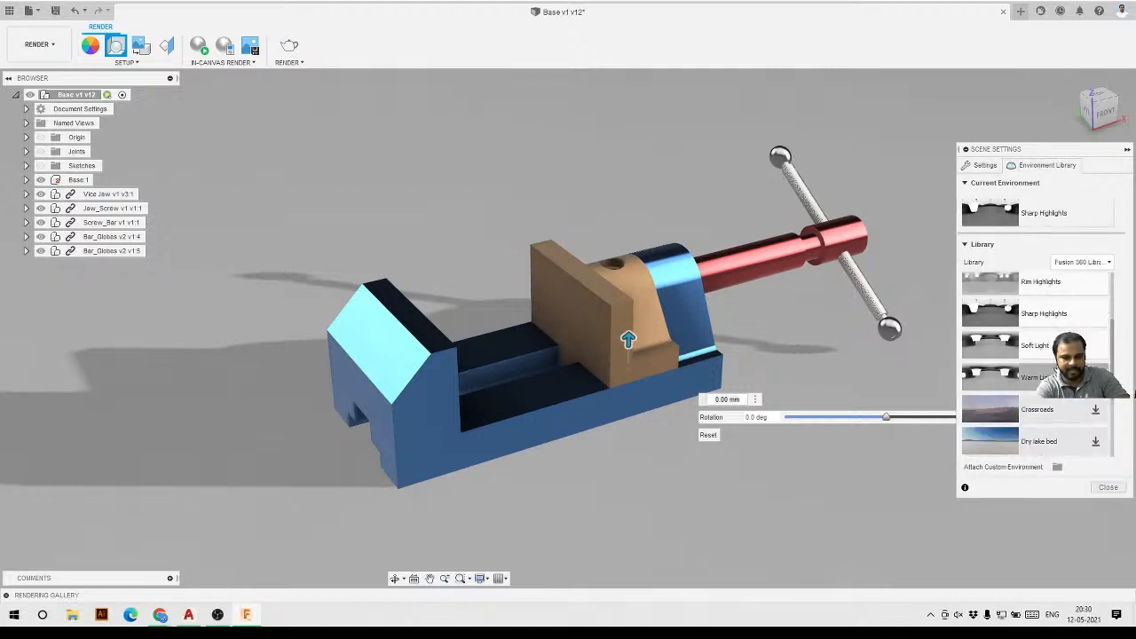
scroll(1021, 373, "up", 3)
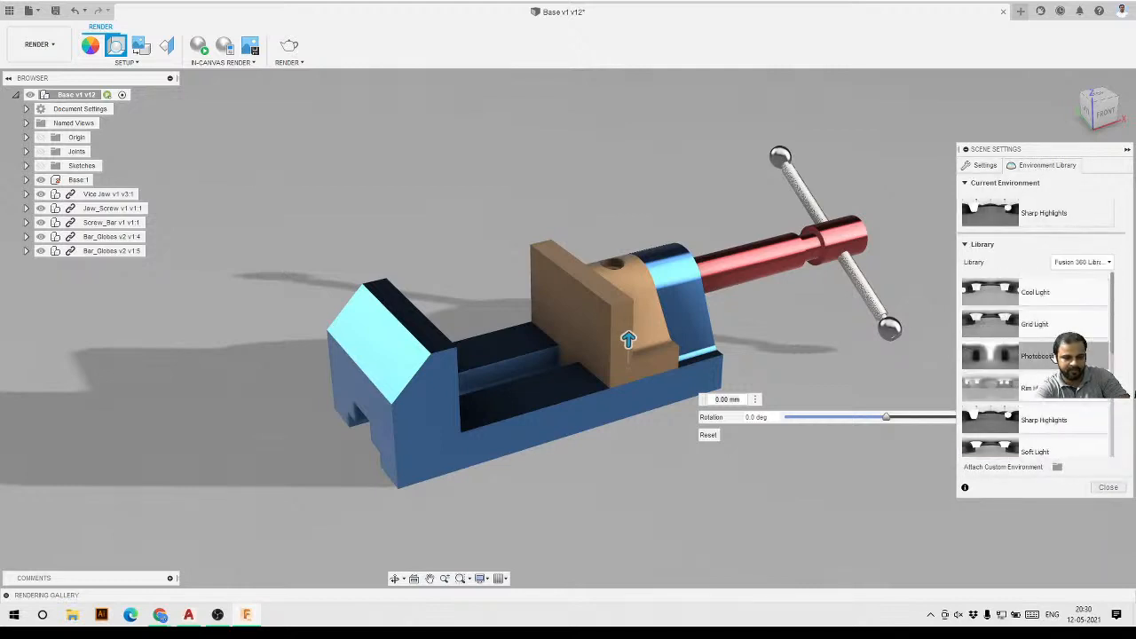
scroll(1048, 382, "down", 4)
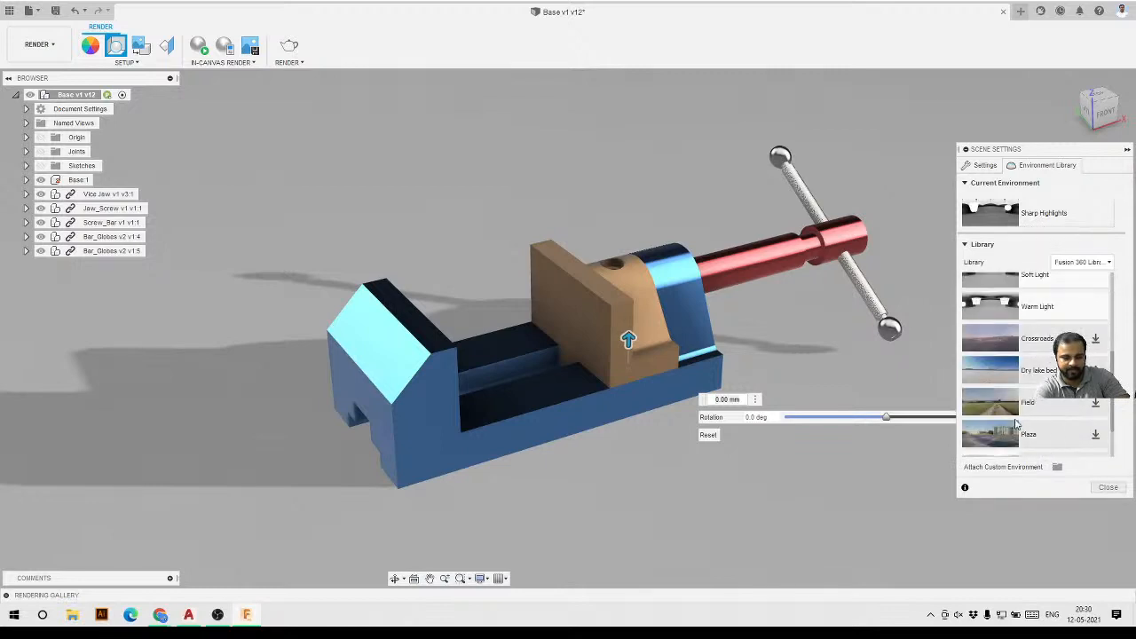
scroll(1047, 435, "down", 2)
scroll(1039, 426, "up", 3)
scroll(1048, 414, "up", 3)
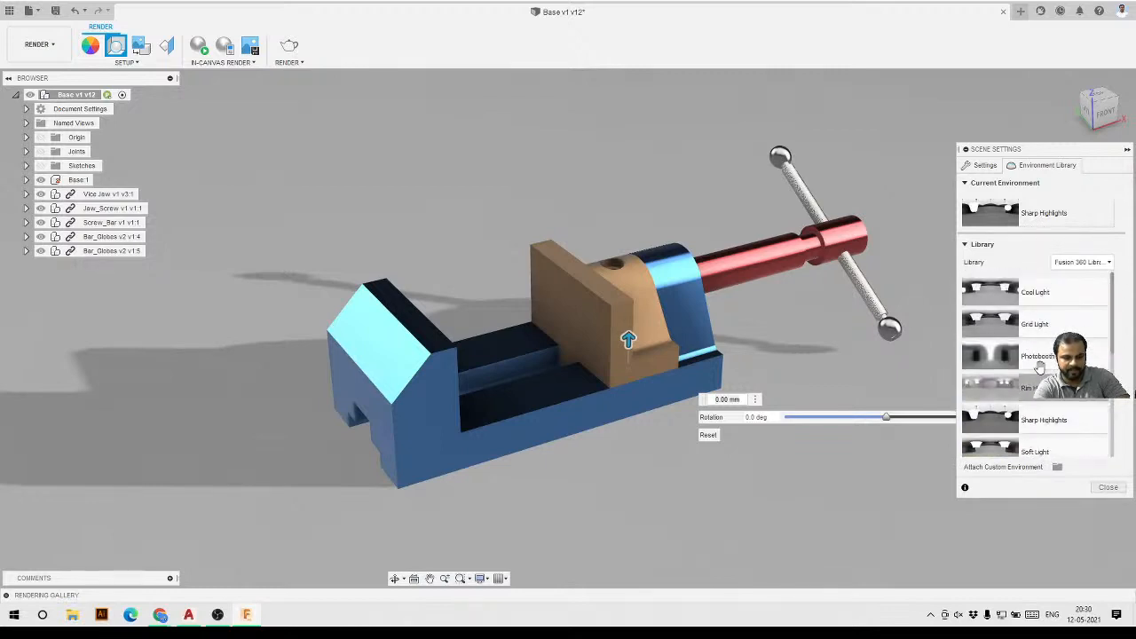
scroll(1048, 427, "down", 3)
scroll(1050, 422, "down", 2)
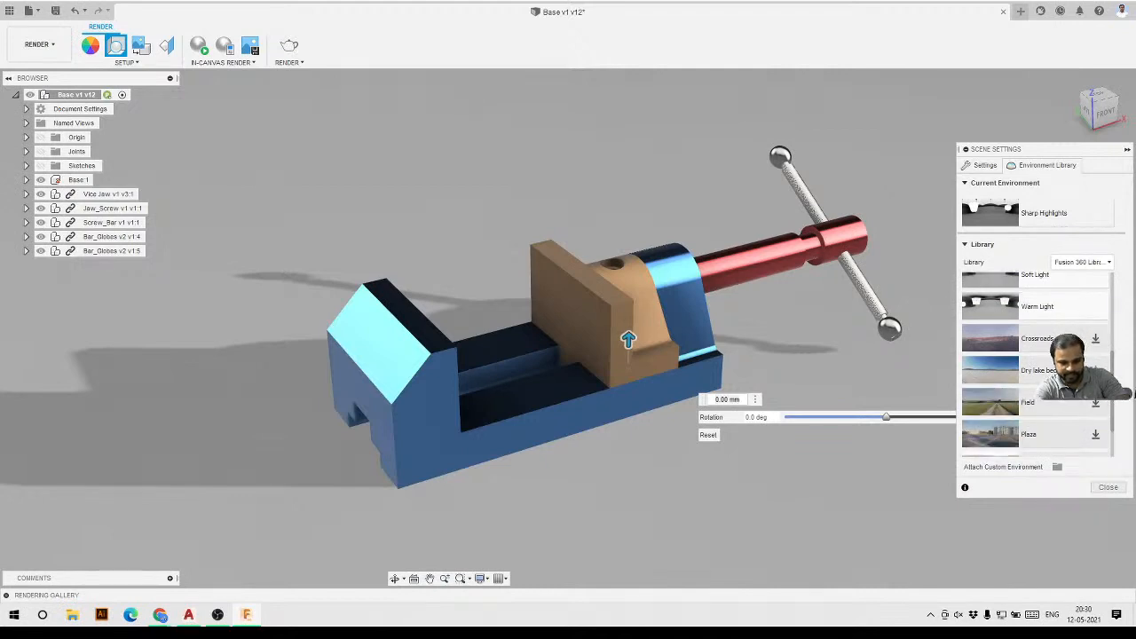
left_click(1093, 435)
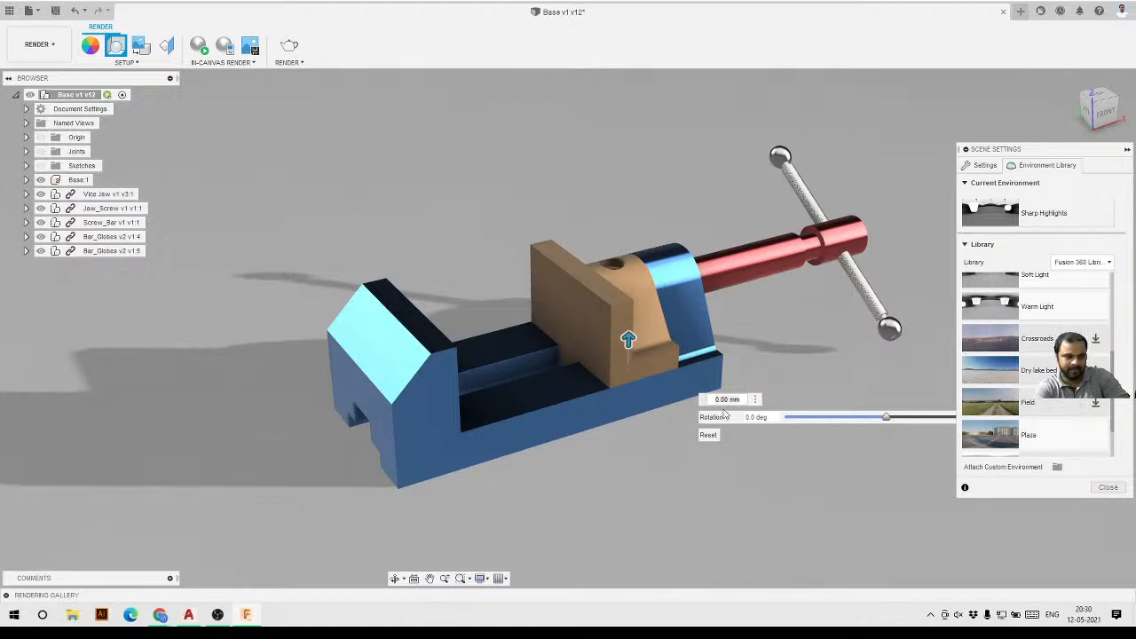
left_click_drag(1076, 435, 603, 502)
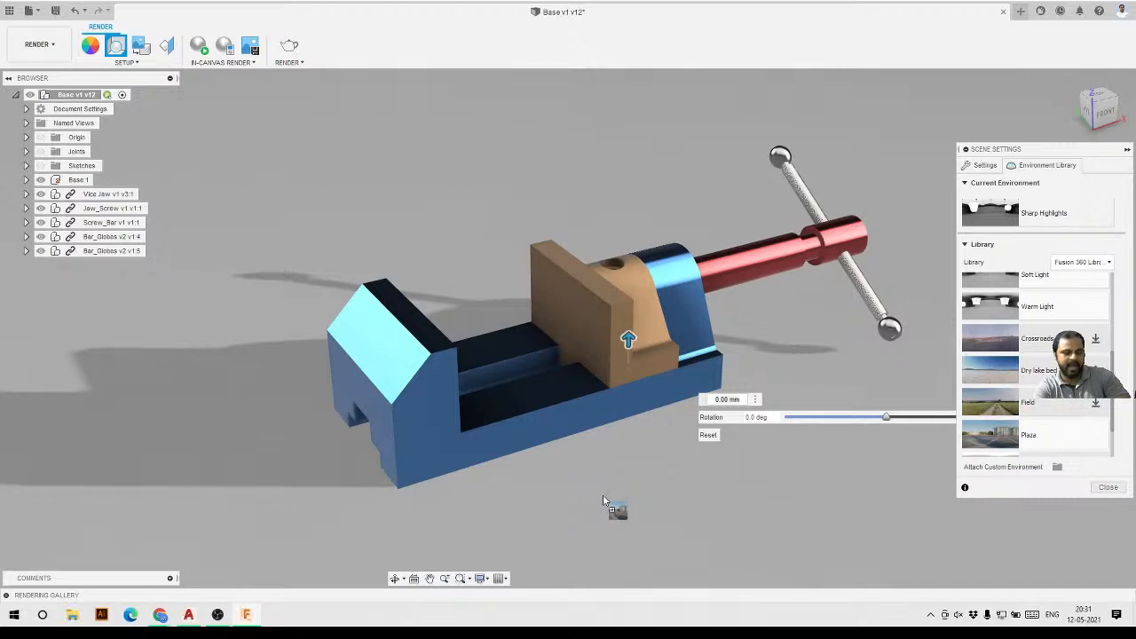
left_click_drag(602, 501, 603, 497)
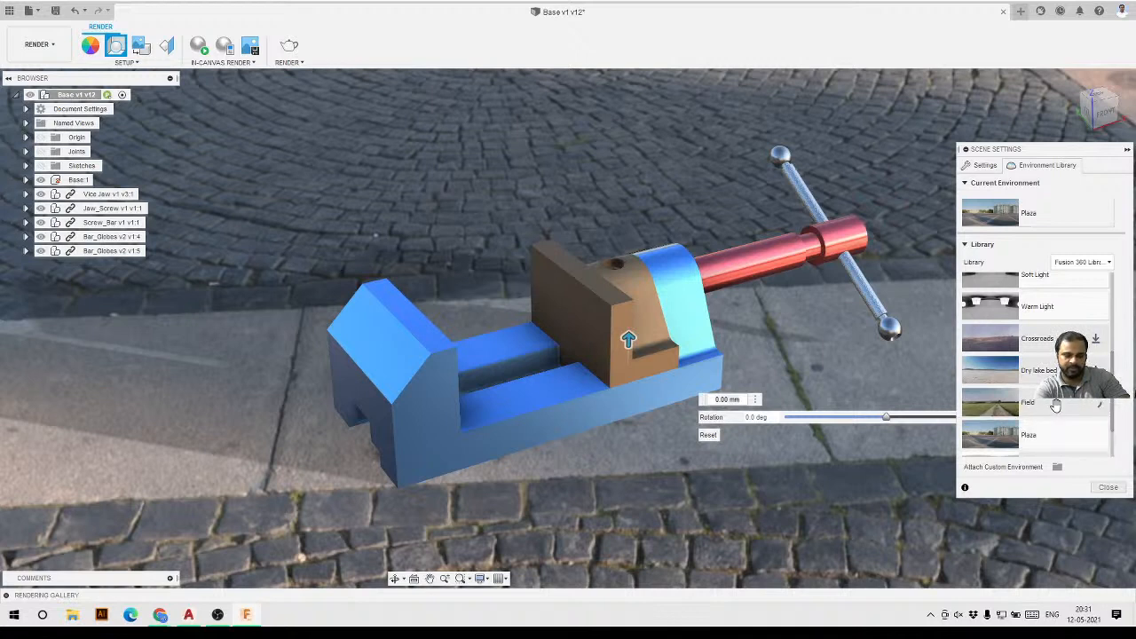
Apply the Field environment to the scene, then switch back to Plaza.
left_click_drag(1055, 405, 796, 480)
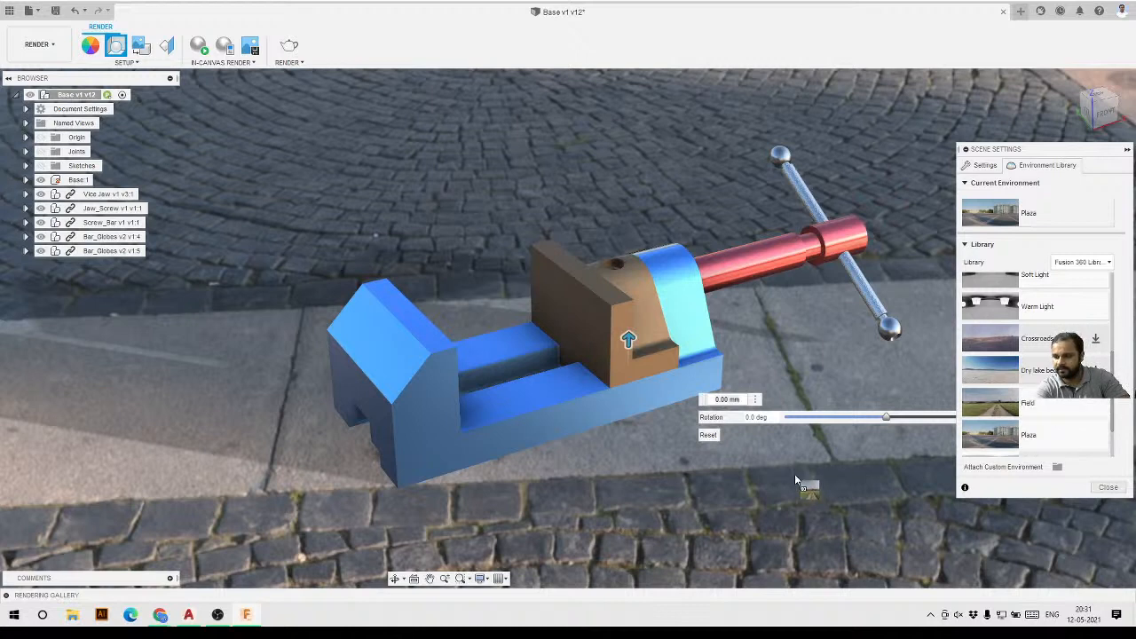
left_click_drag(795, 479, 795, 479)
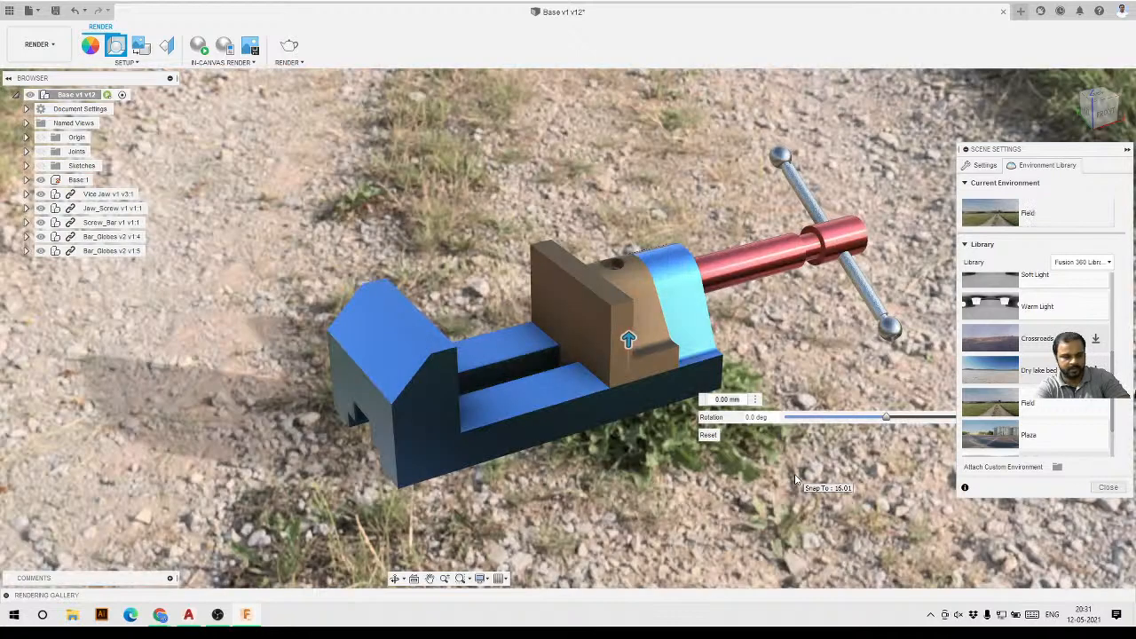
left_click_drag(1043, 435, 758, 488)
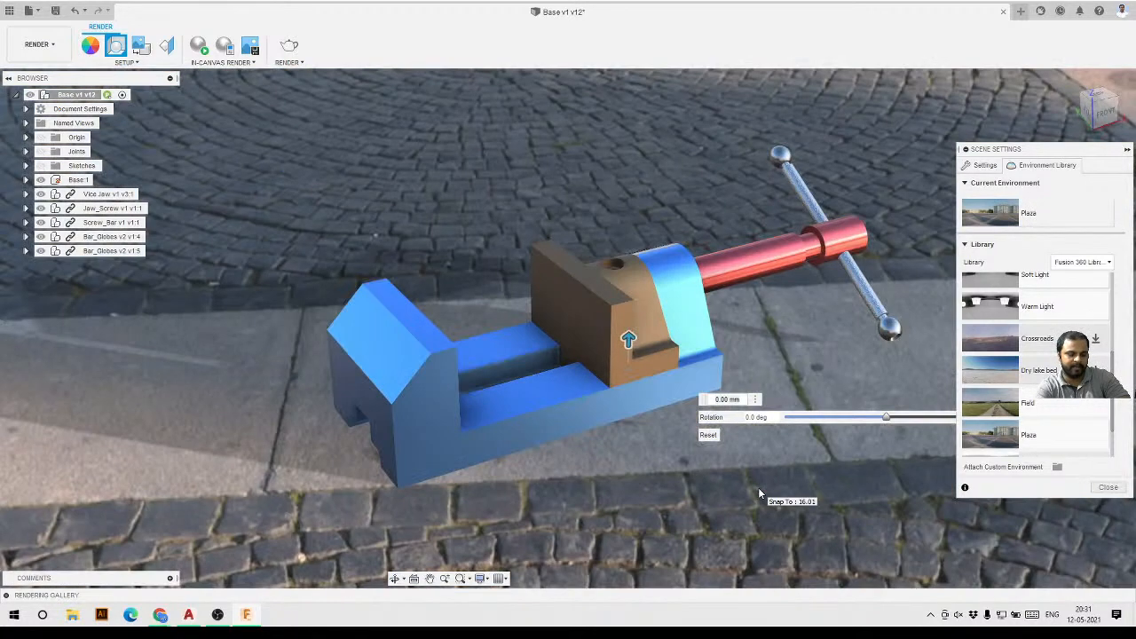
Try toggling the Ground Plane, Flatten Ground and Reflections options in the scene settings.
left_click(982, 167)
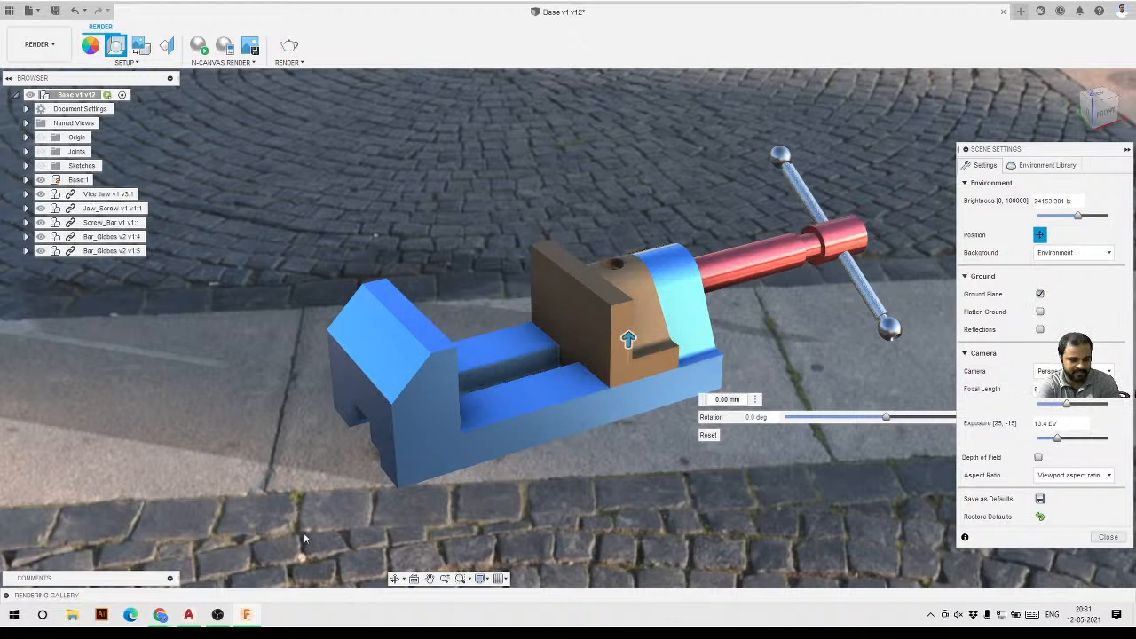
left_click(1040, 295)
left_click(1040, 295)
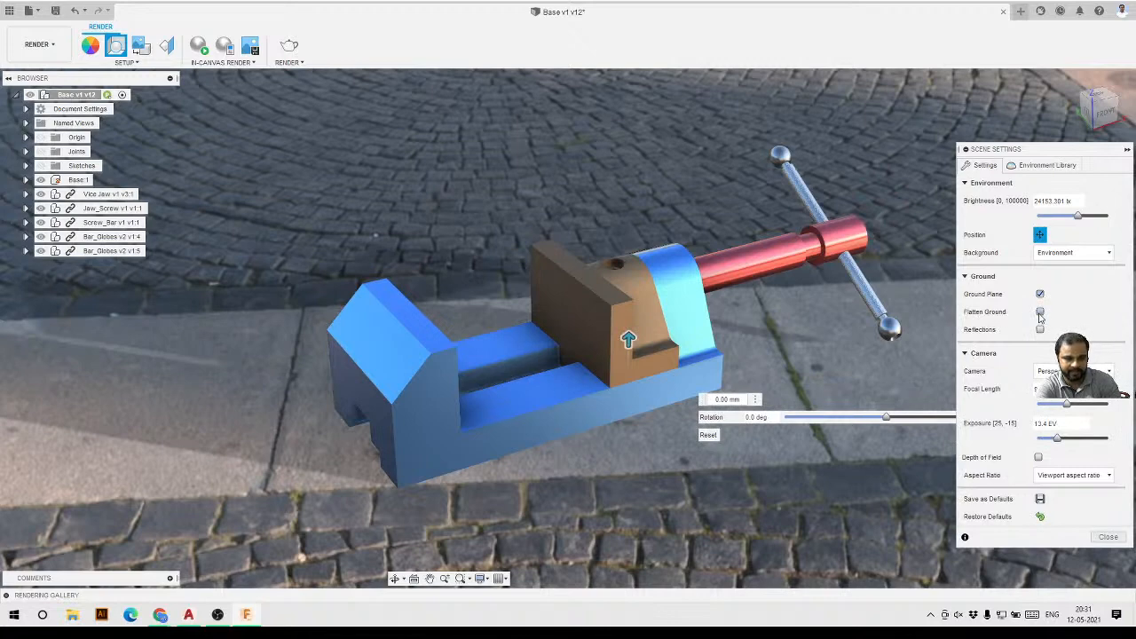
left_click(1040, 313)
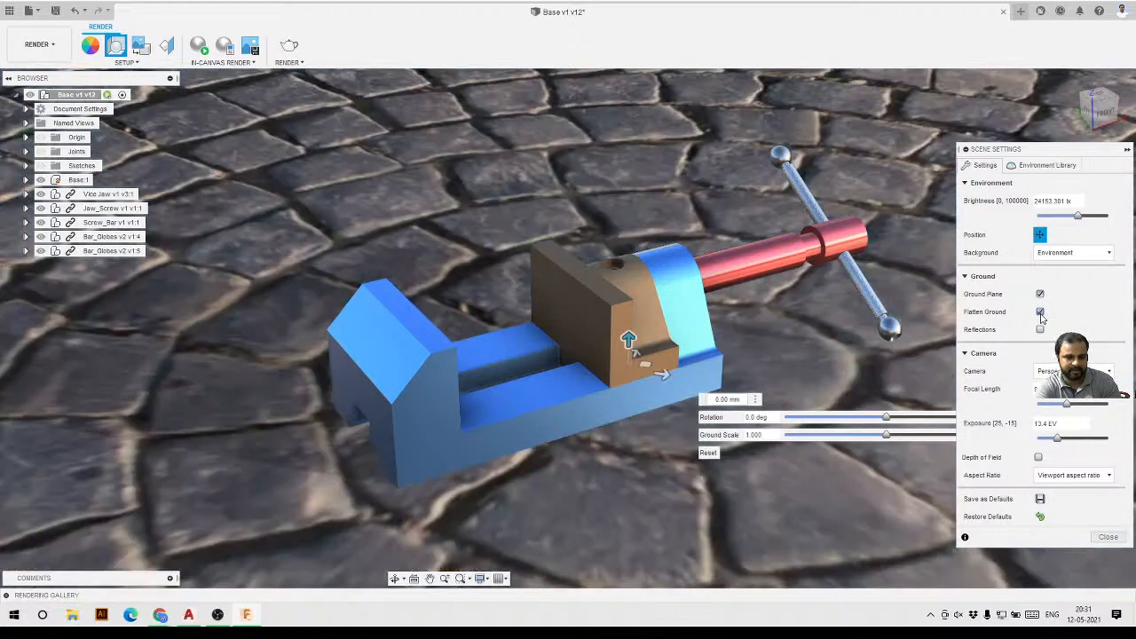
left_click(1040, 313)
left_click(1040, 331)
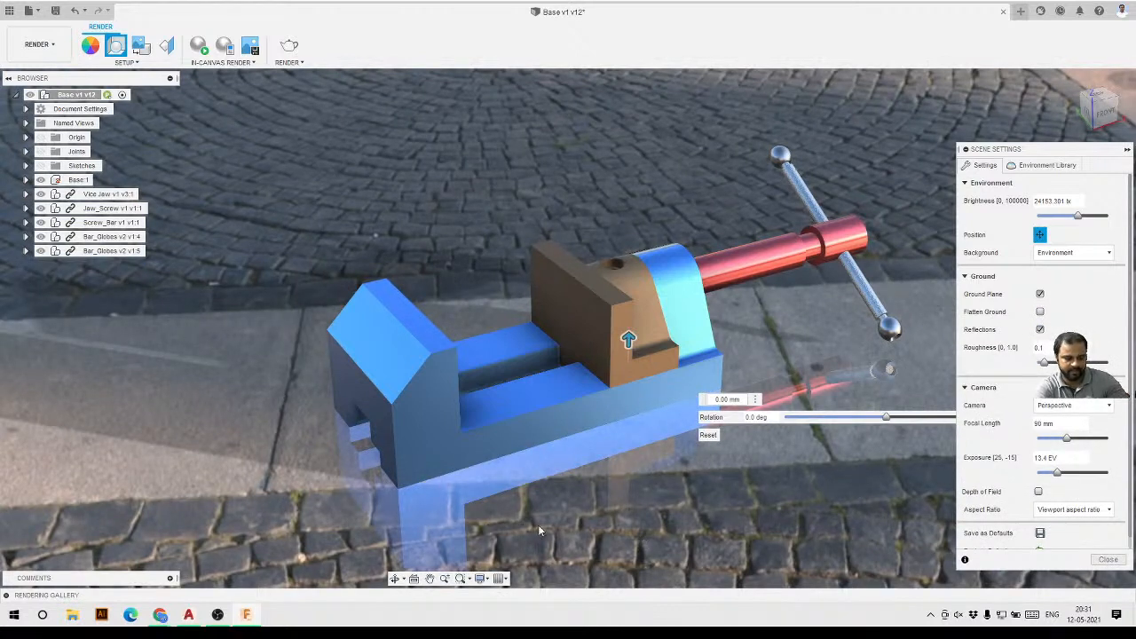
left_click(1040, 329)
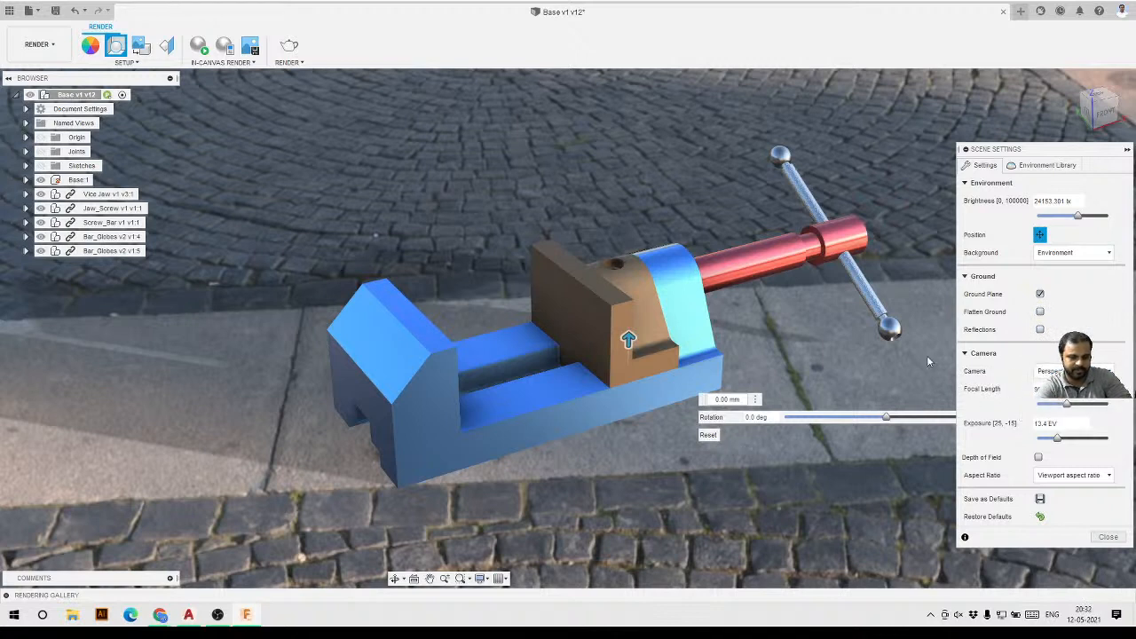
Lower the camera focal length with its slider.
scroll(539, 316, "down", 2)
scroll(557, 365, "up", 2)
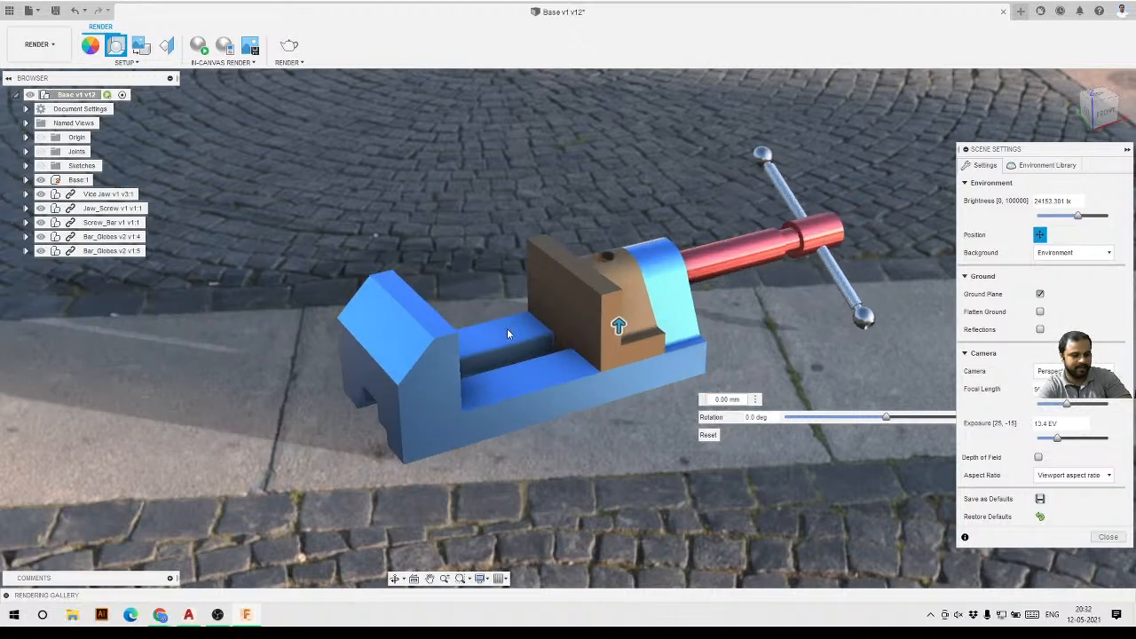
scroll(507, 329, "down", 2)
scroll(538, 239, "up", 2)
scroll(546, 468, "up", 2)
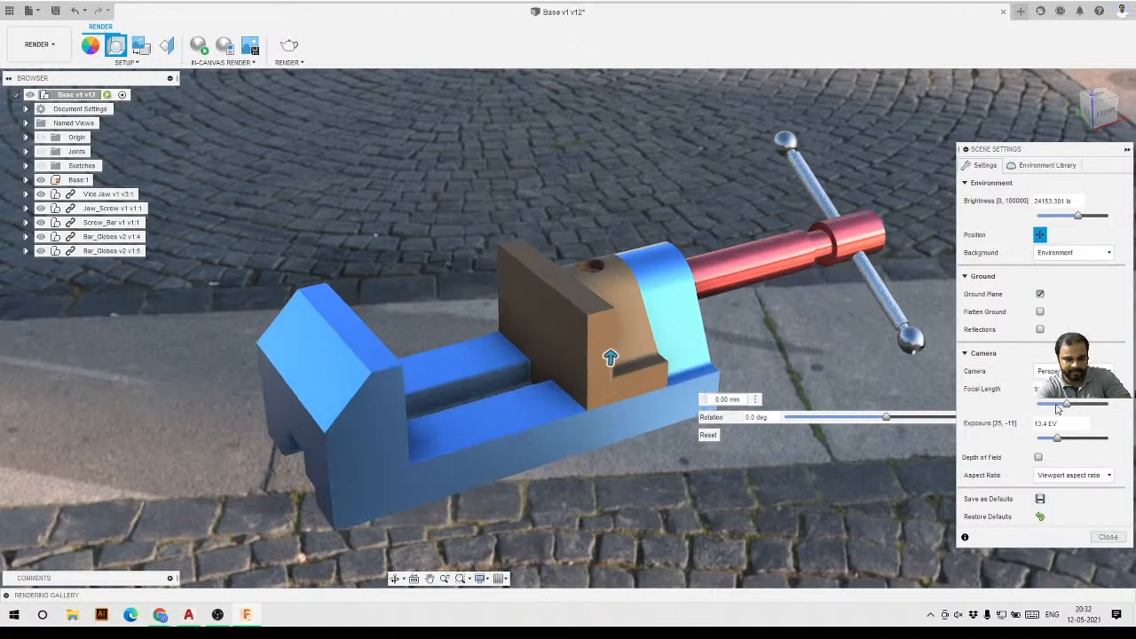
mouse_move(1069, 407)
left_mouse_down()
mouse_move(1041, 408)
mouse_move(1057, 410)
left_mouse_up()
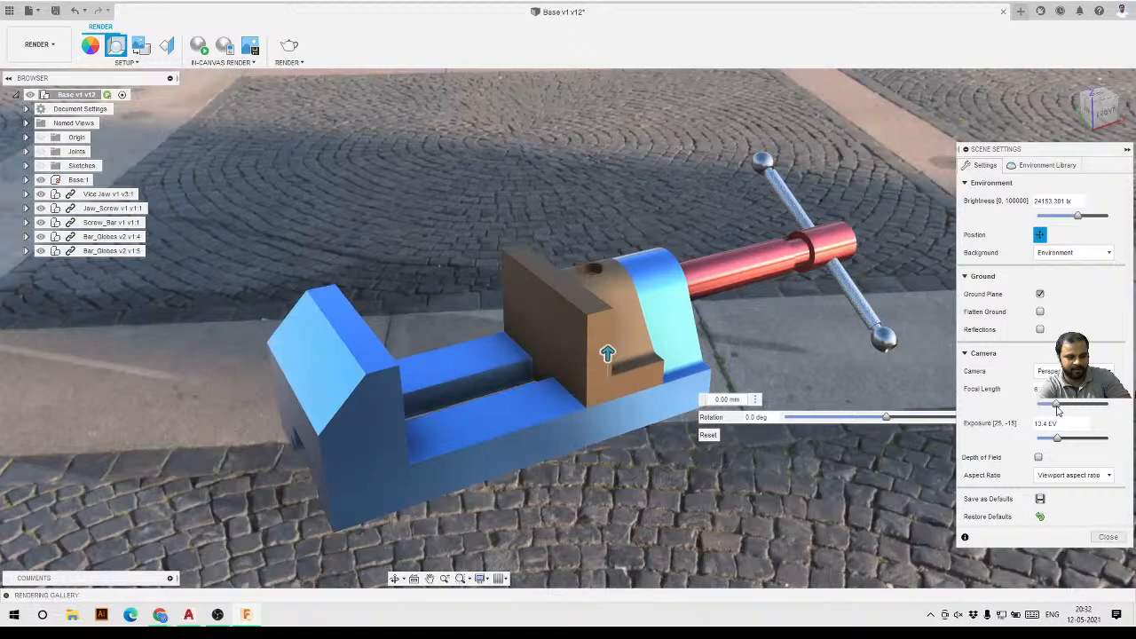
Restore the scene setting defaults and reapply the Plaza environment from the library.
left_click(1040, 518)
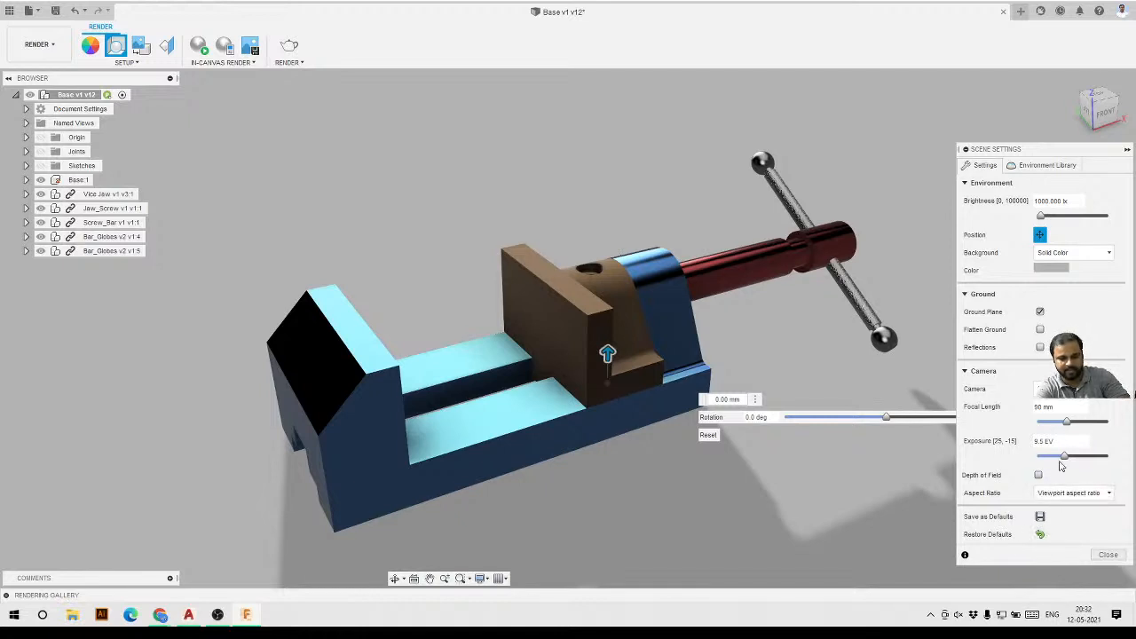
left_click(1048, 165)
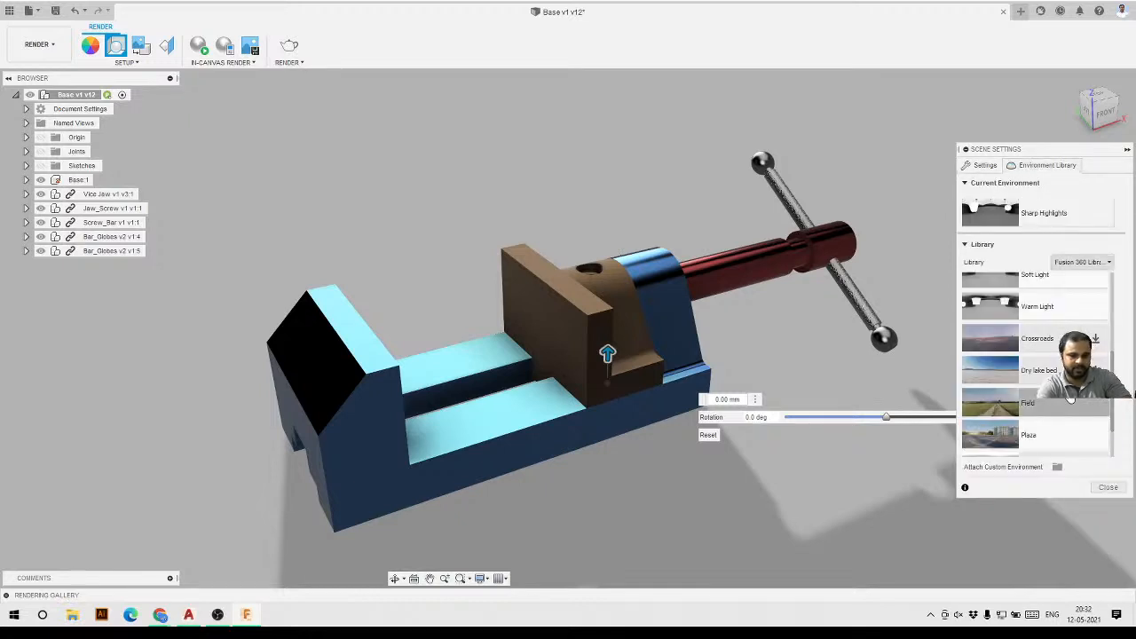
left_click_drag(1030, 435, 710, 505)
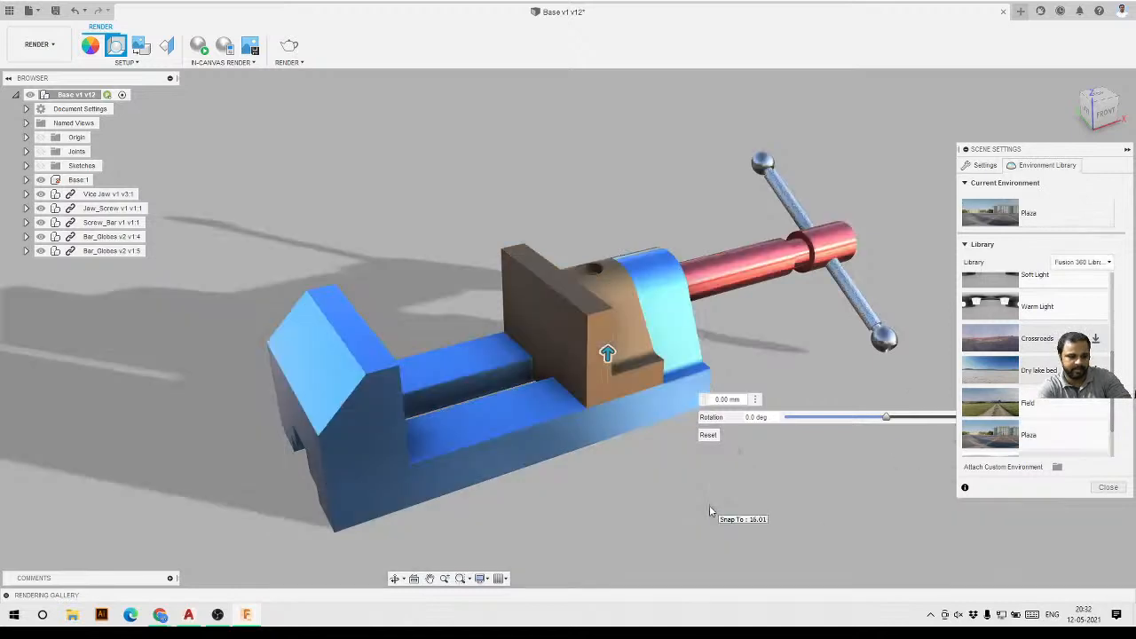
Set the background to Environment and close the Scene Settings.
left_click(985, 166)
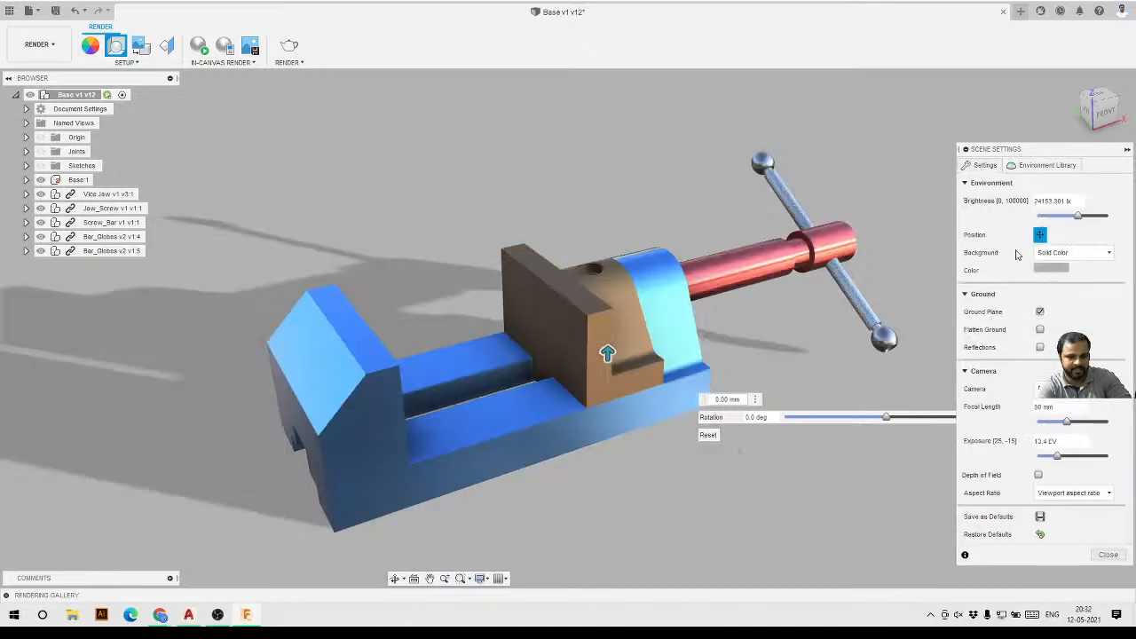
left_click(1070, 253)
left_click(1058, 273)
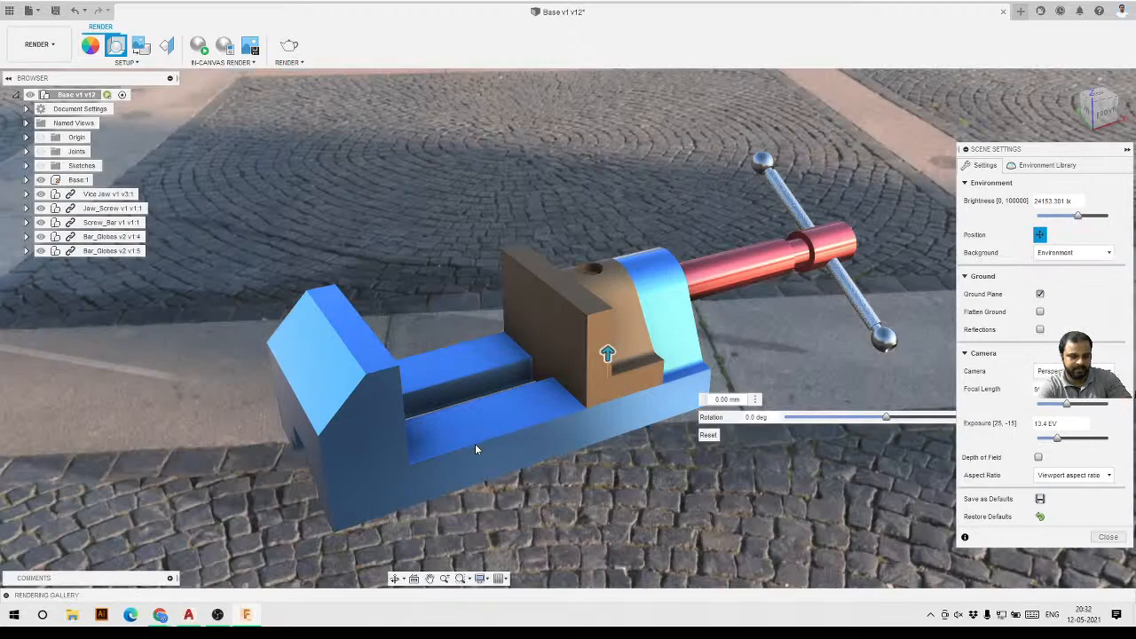
left_click(1108, 538)
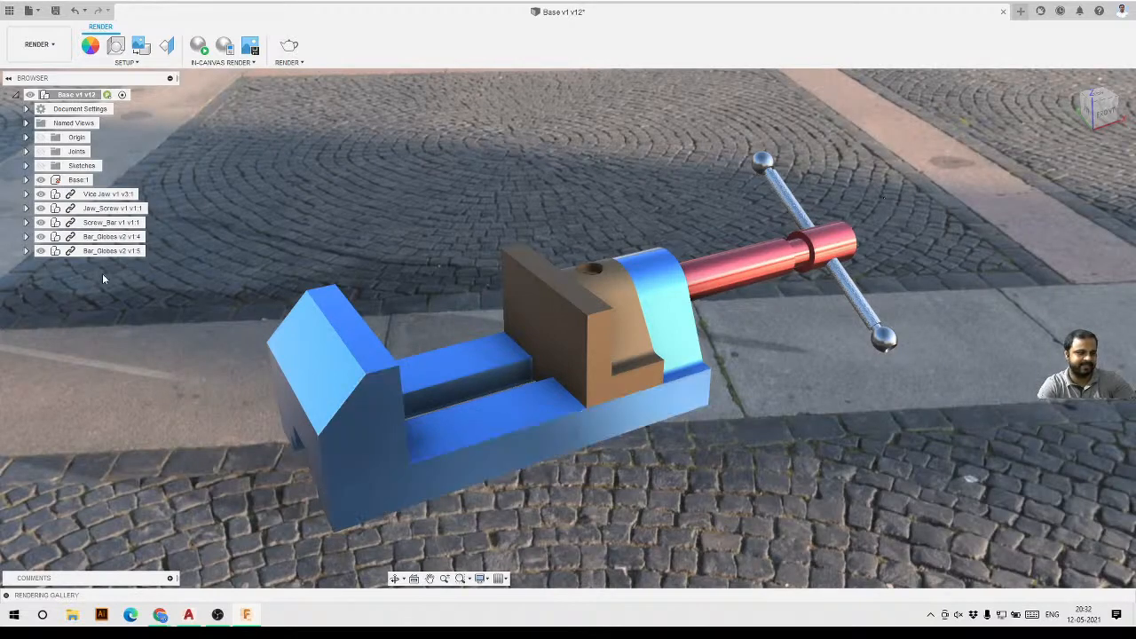
Start a Decal and insert the image IMG_20200502_010304_324 from the computer's Downloads folder.
left_click(125, 62)
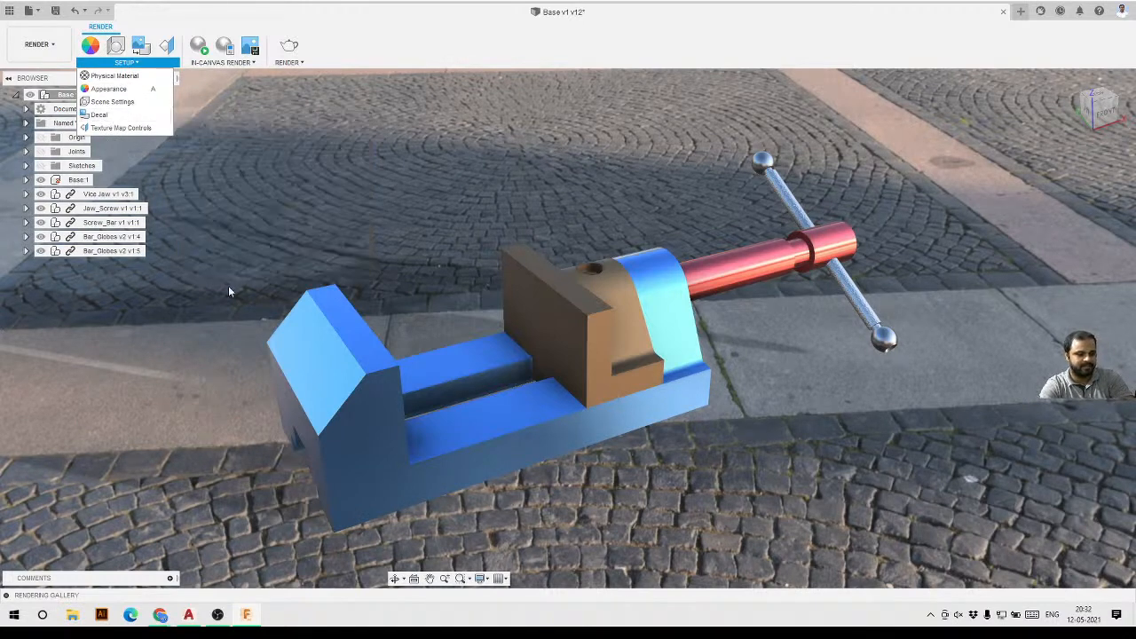
left_click(108, 116)
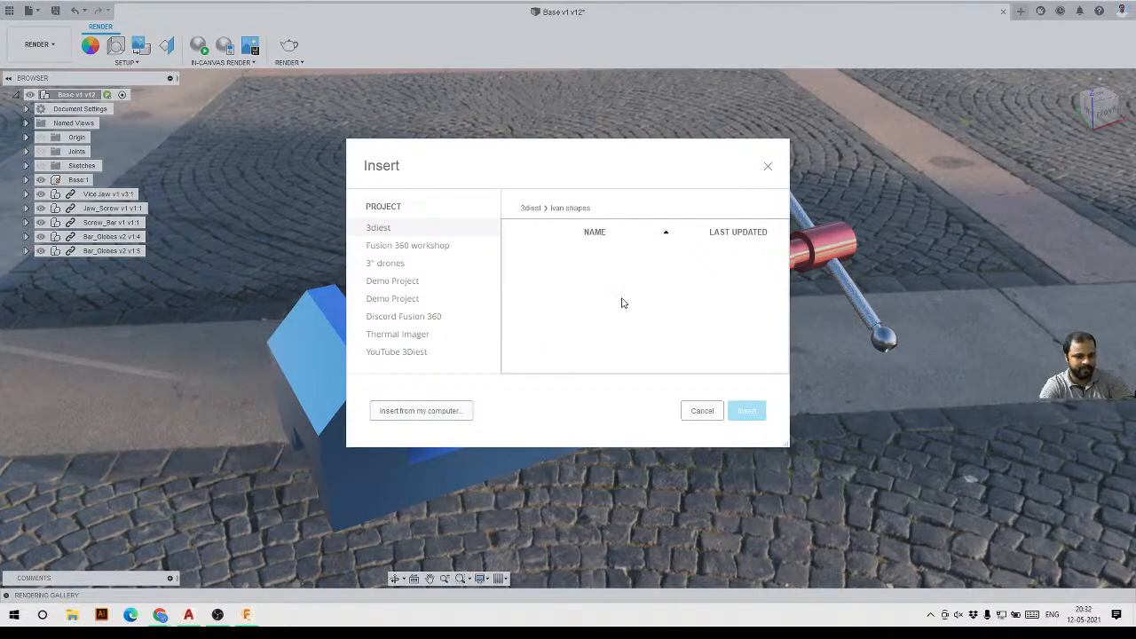
left_click(434, 410)
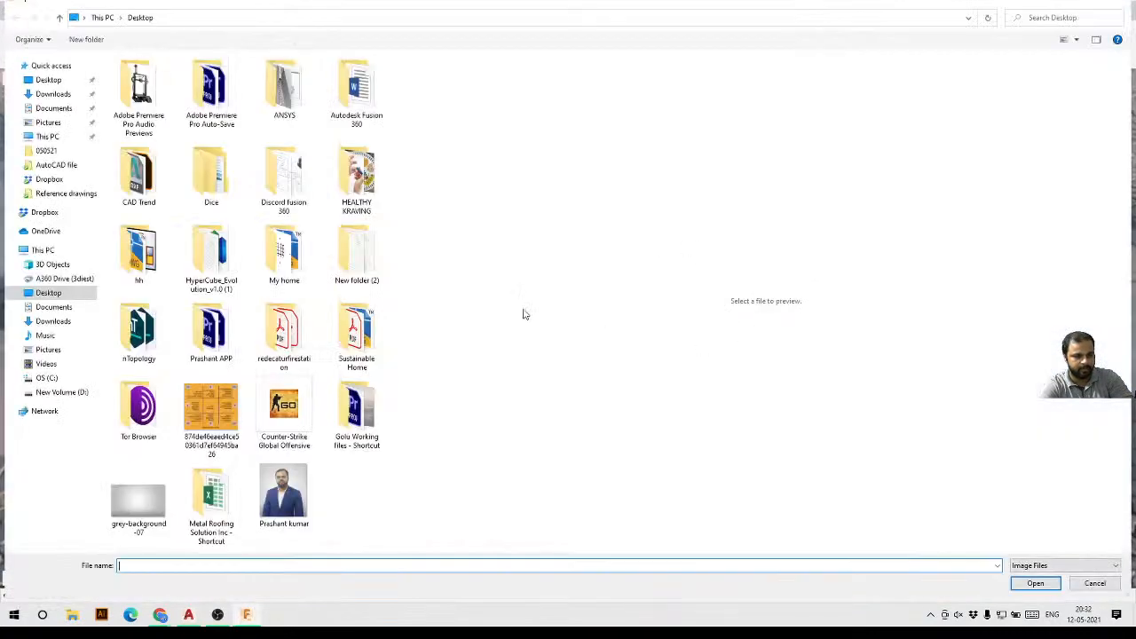
left_click(53, 94)
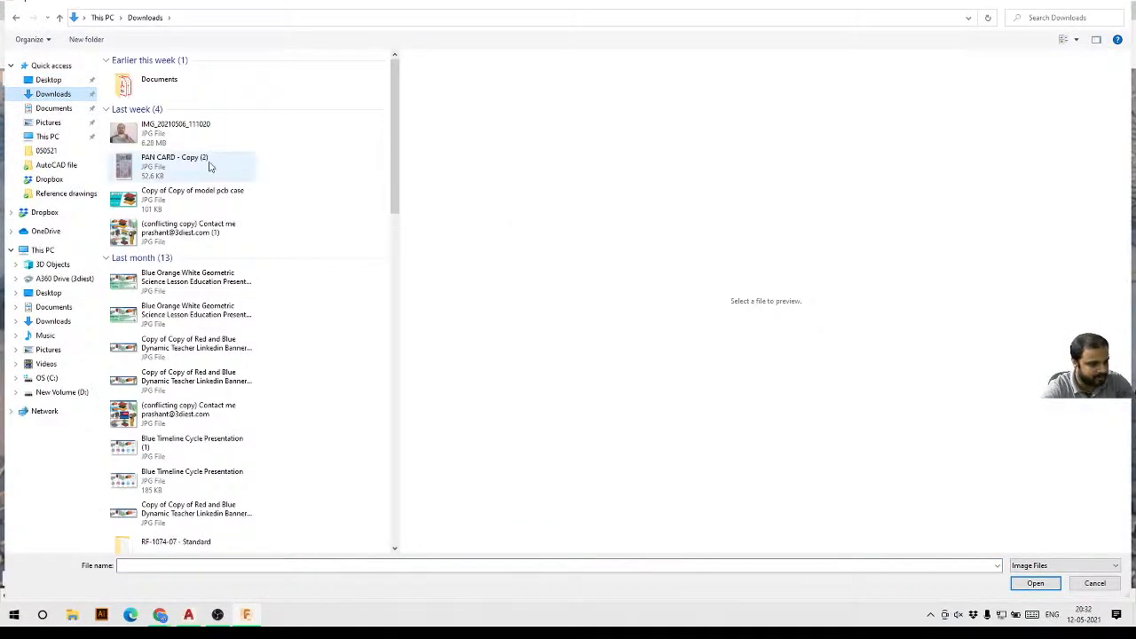
scroll(209, 166, "down", 3)
scroll(210, 177, "down", 6)
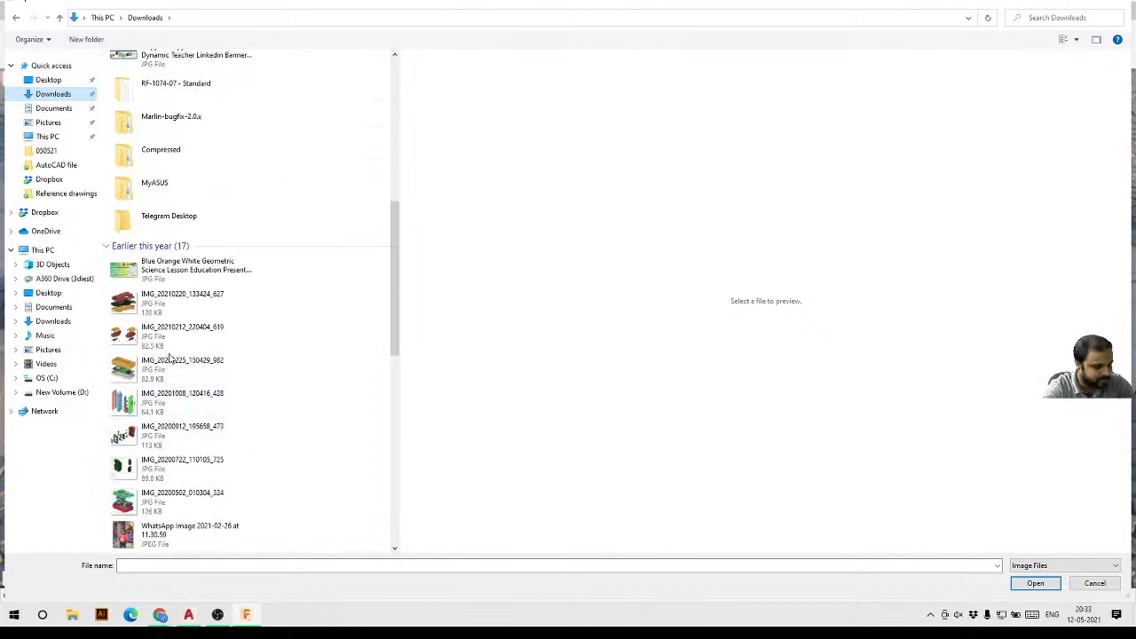
left_click(171, 506)
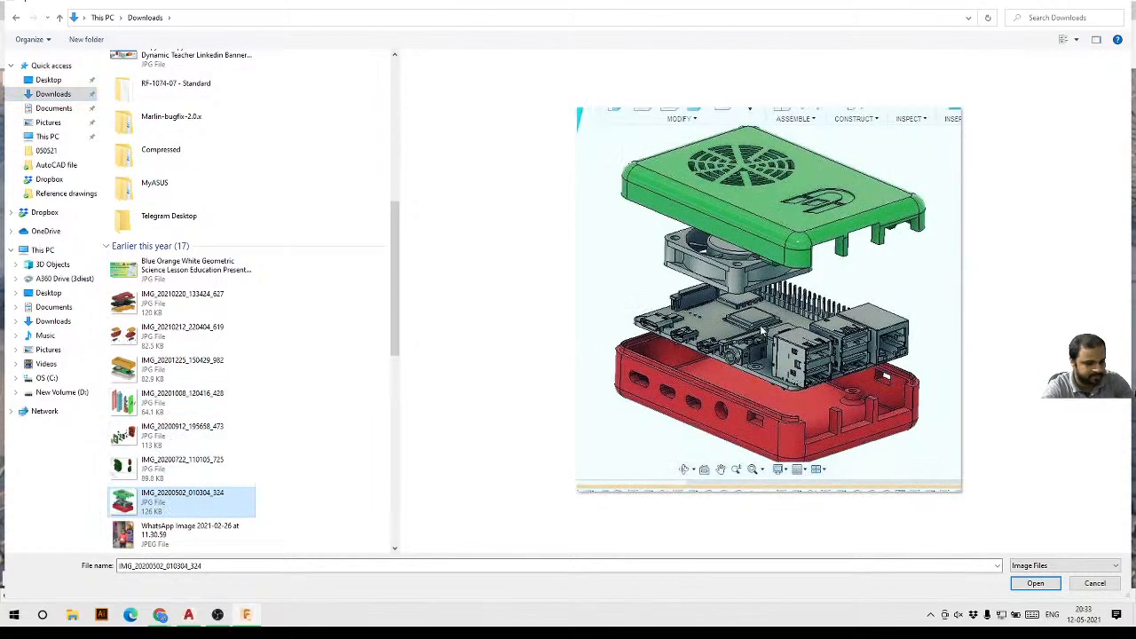
left_click(1035, 583)
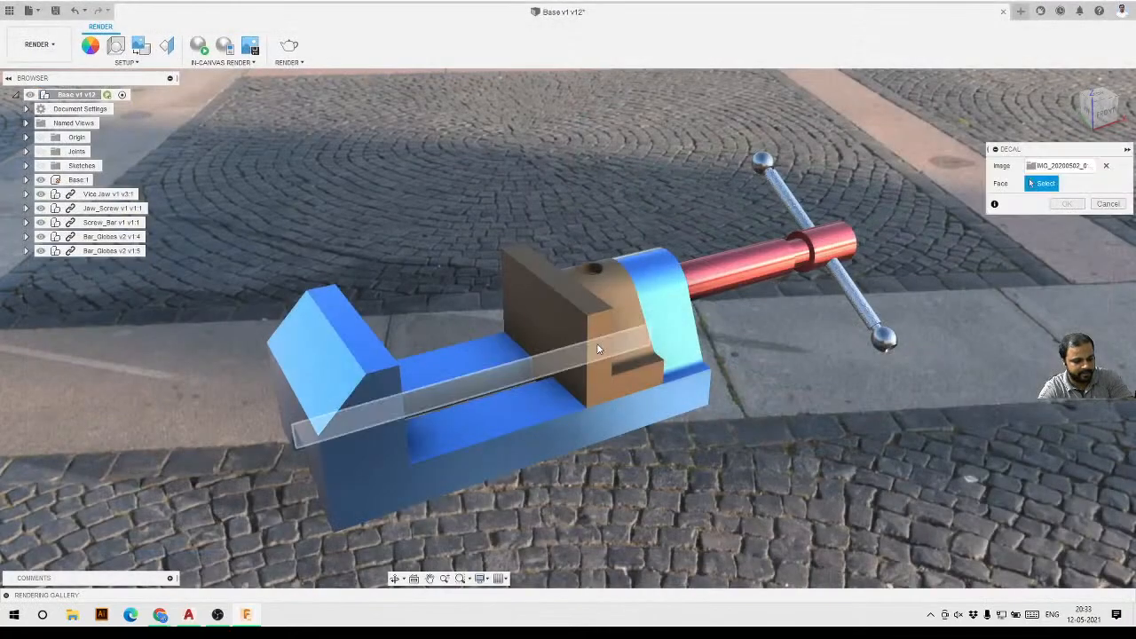
Place the decal on the vise base's front end face and move it to about 2.2 mm X and -5.6 mm Y offset.
left_click(358, 457)
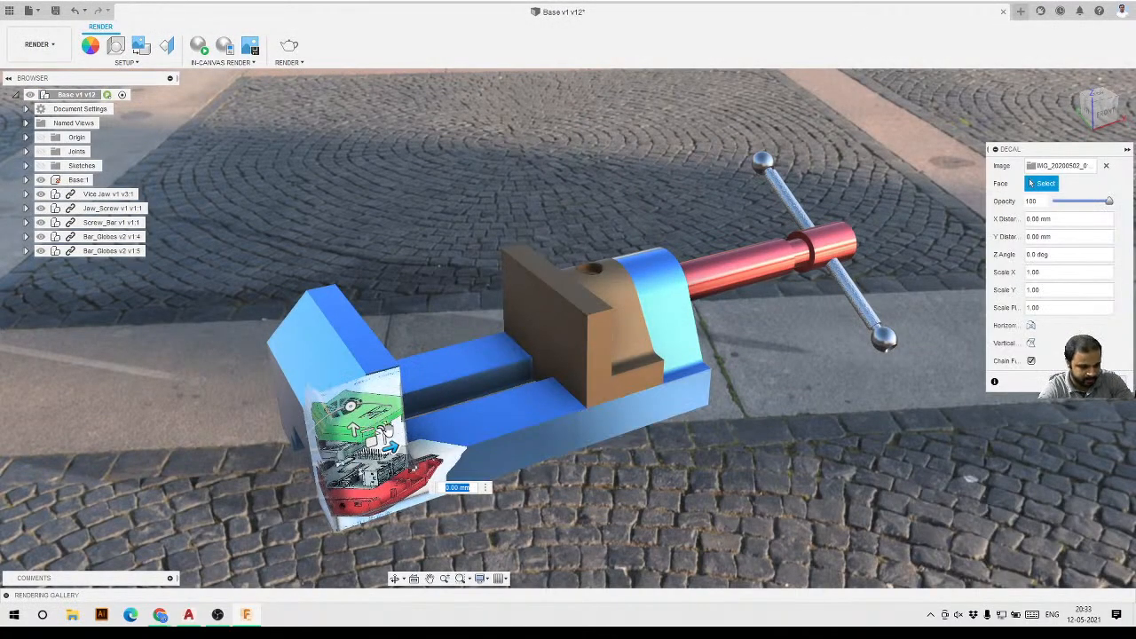
left_click_drag(386, 431, 357, 443)
left_click(358, 477)
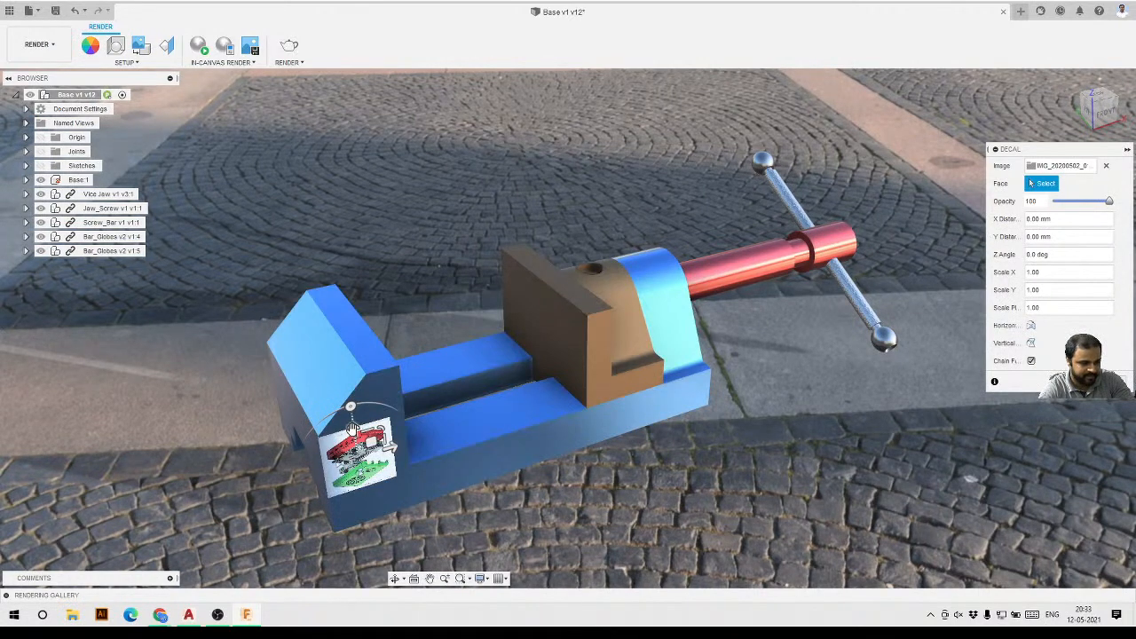
left_click(358, 477)
left_click_drag(372, 442, 381, 456)
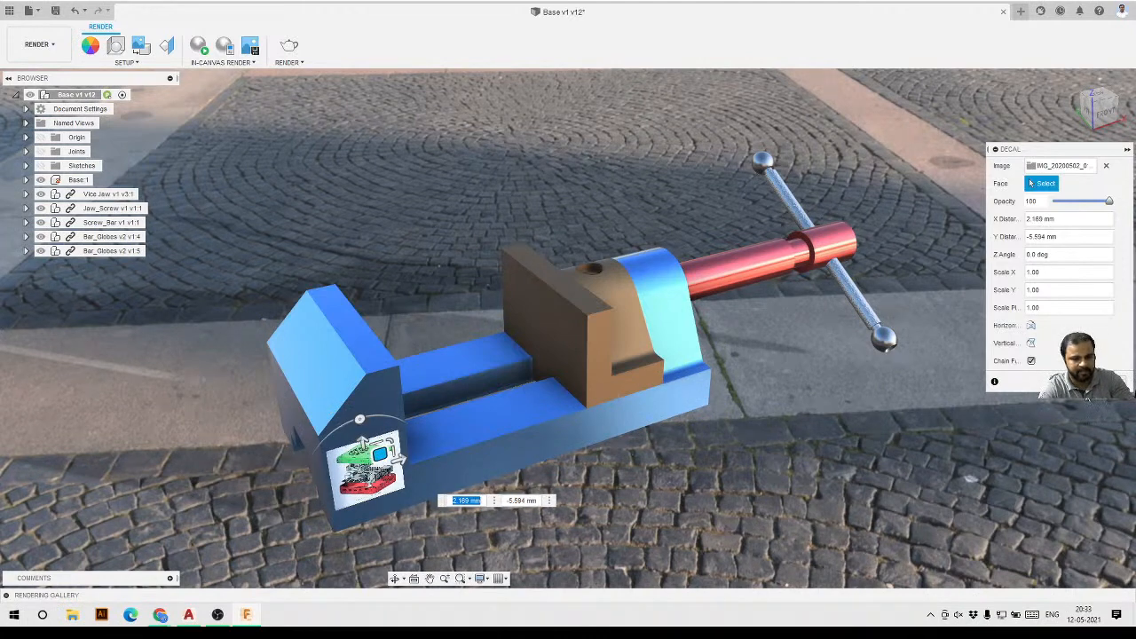
key("Return")
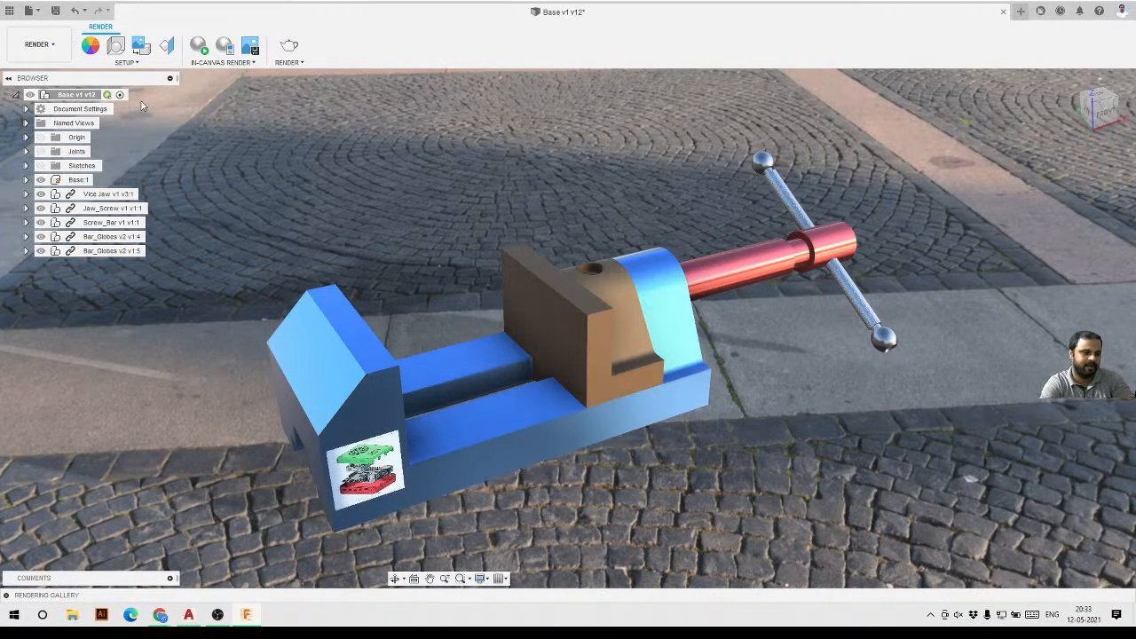
Open the Render settings, set the image size to 1920x1080, 2.1 MP, and start a Final-quality cloud render.
left_click(125, 62)
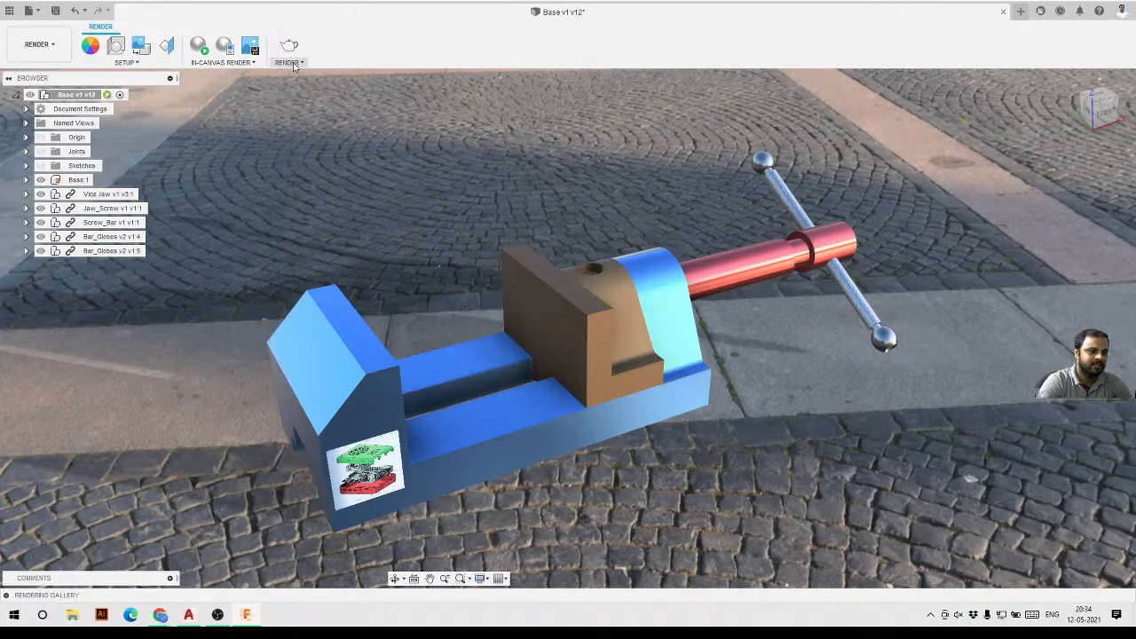
left_click(289, 62)
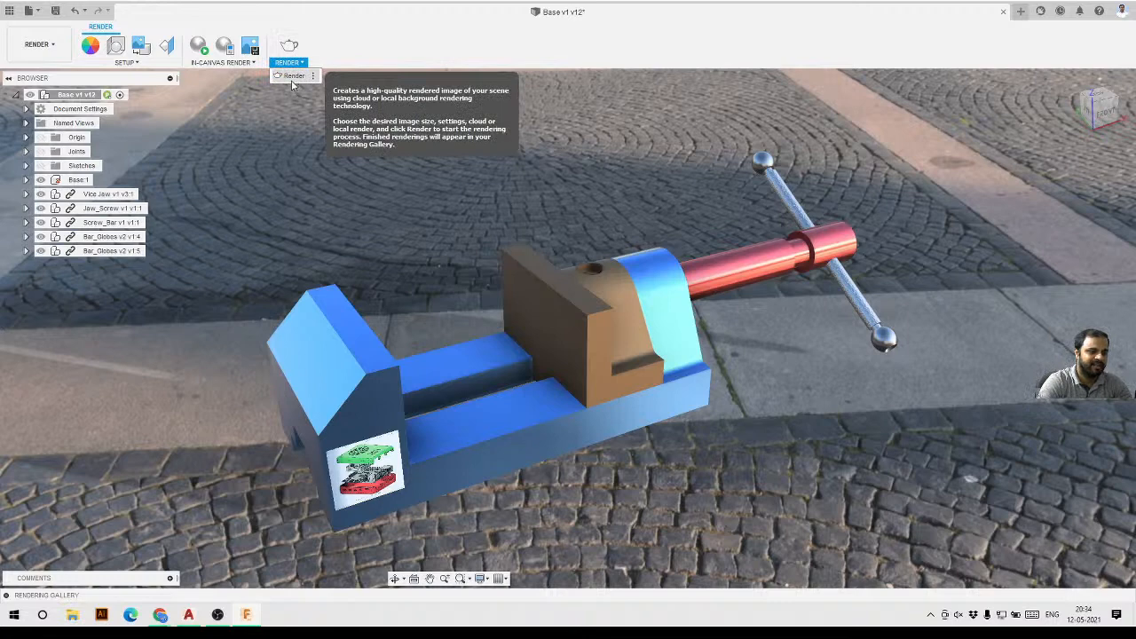
left_click(292, 78)
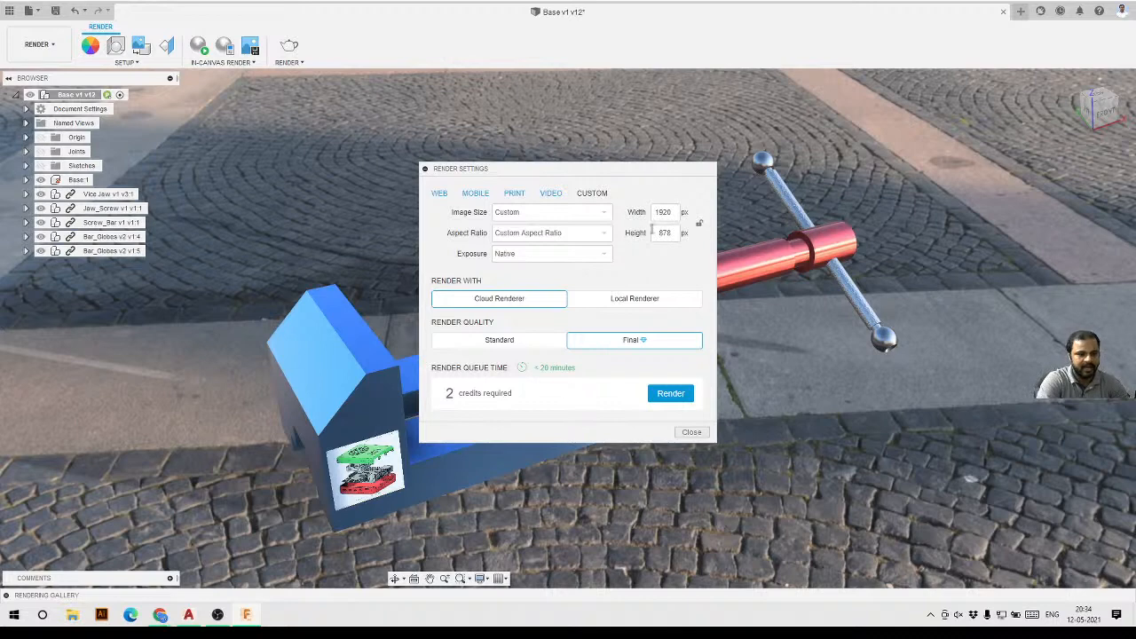
left_click(574, 214)
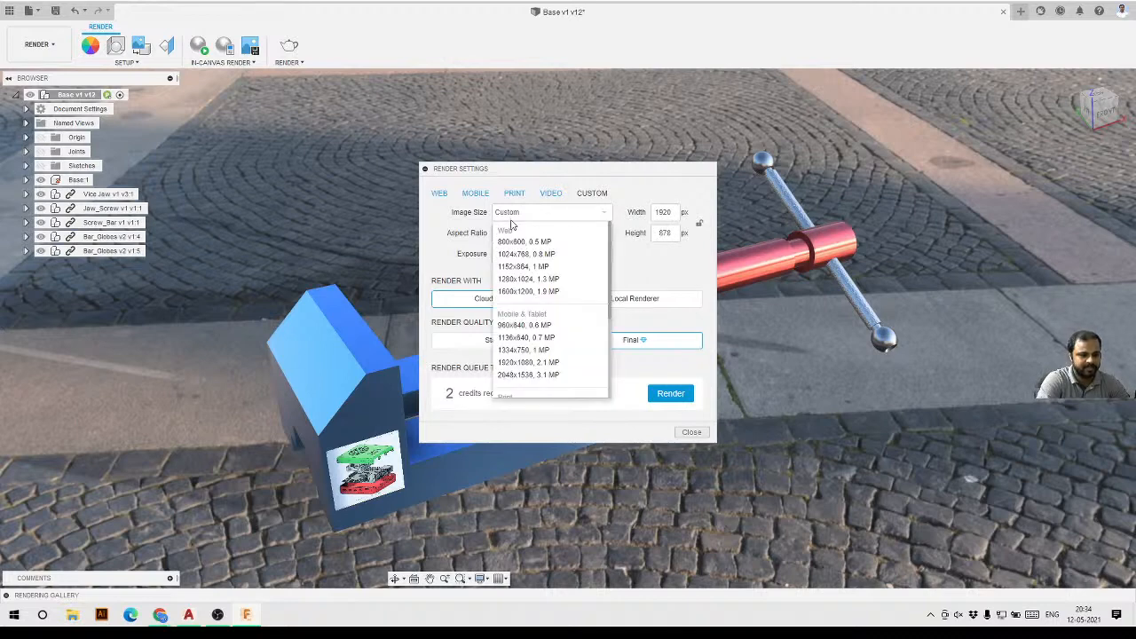
left_click(535, 362)
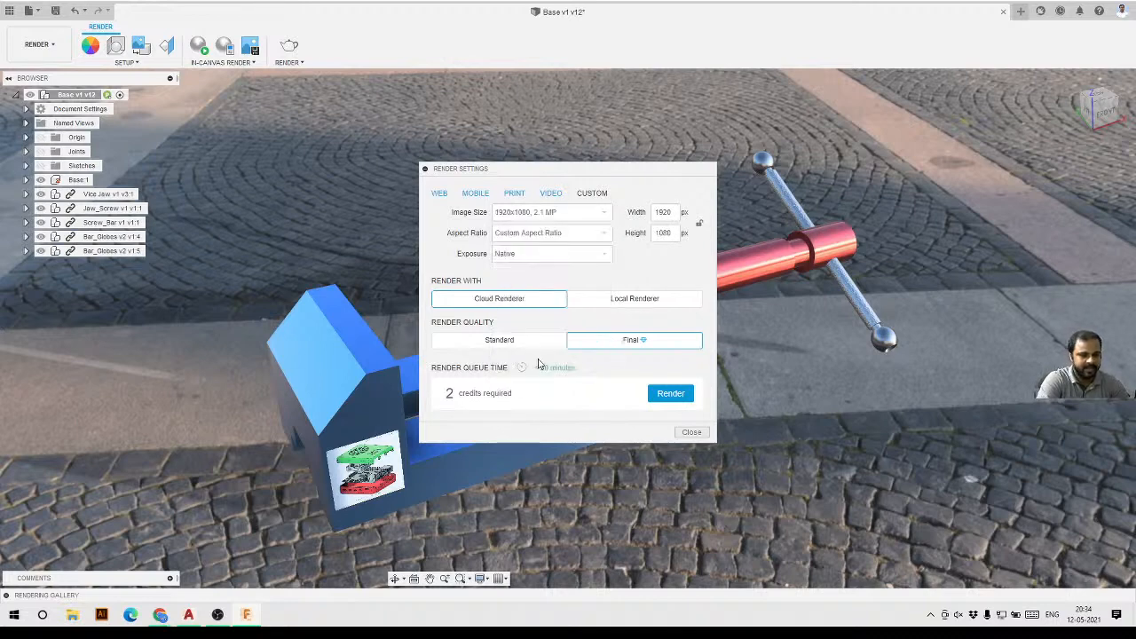
left_click(677, 403)
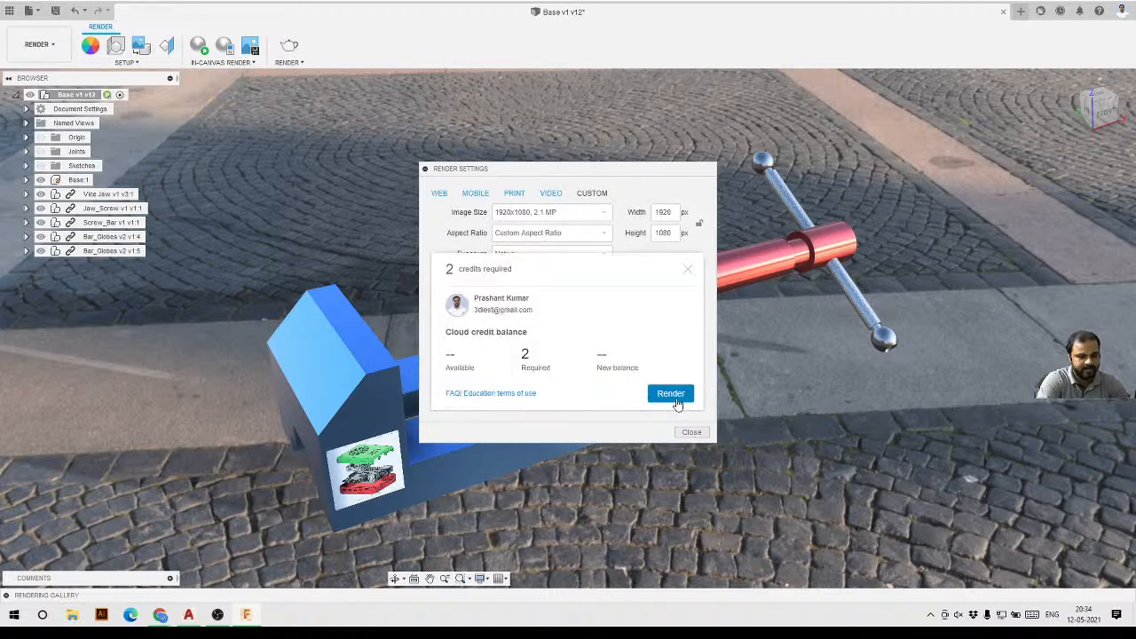
left_click(675, 401)
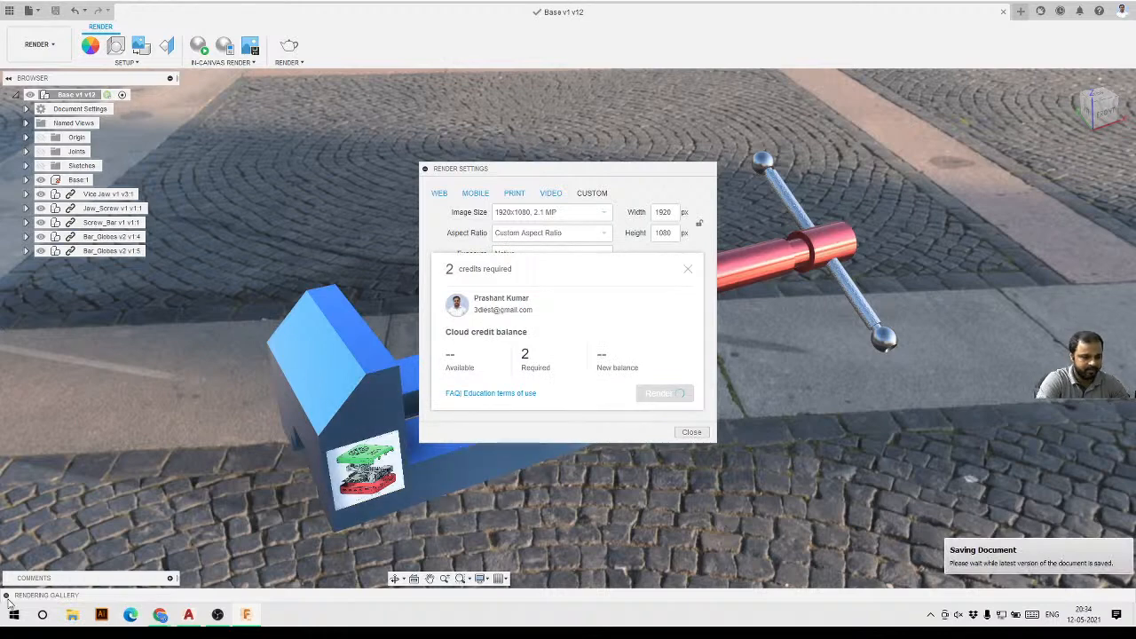
Check the cloud render's progress in the rendering gallery, then collapse the gallery.
left_click(7, 596)
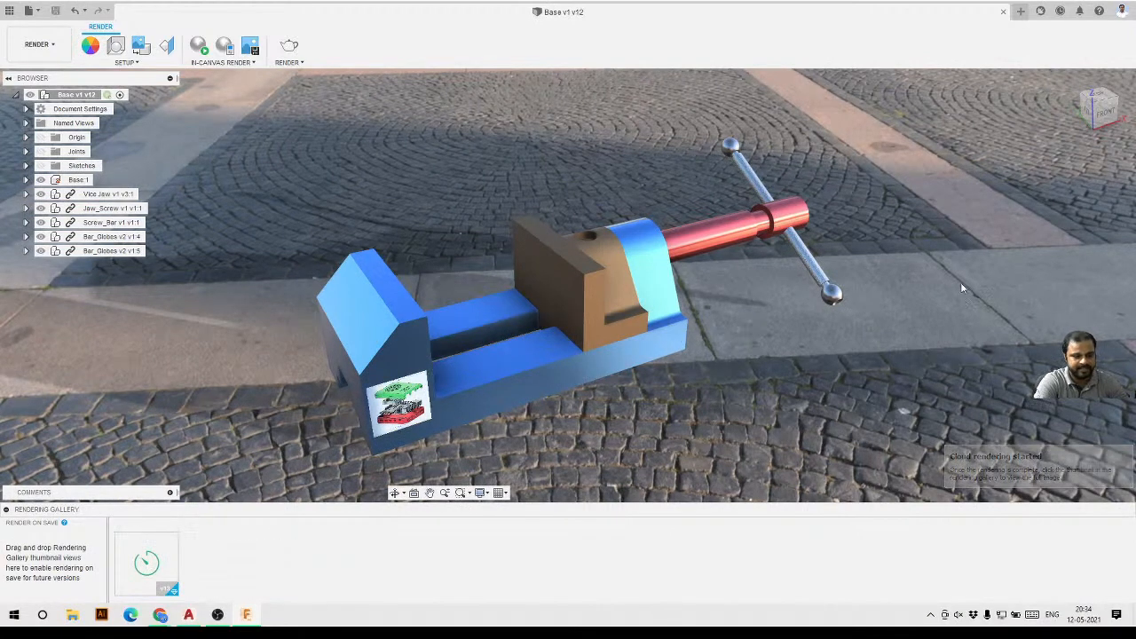
mouse_move(173, 540)
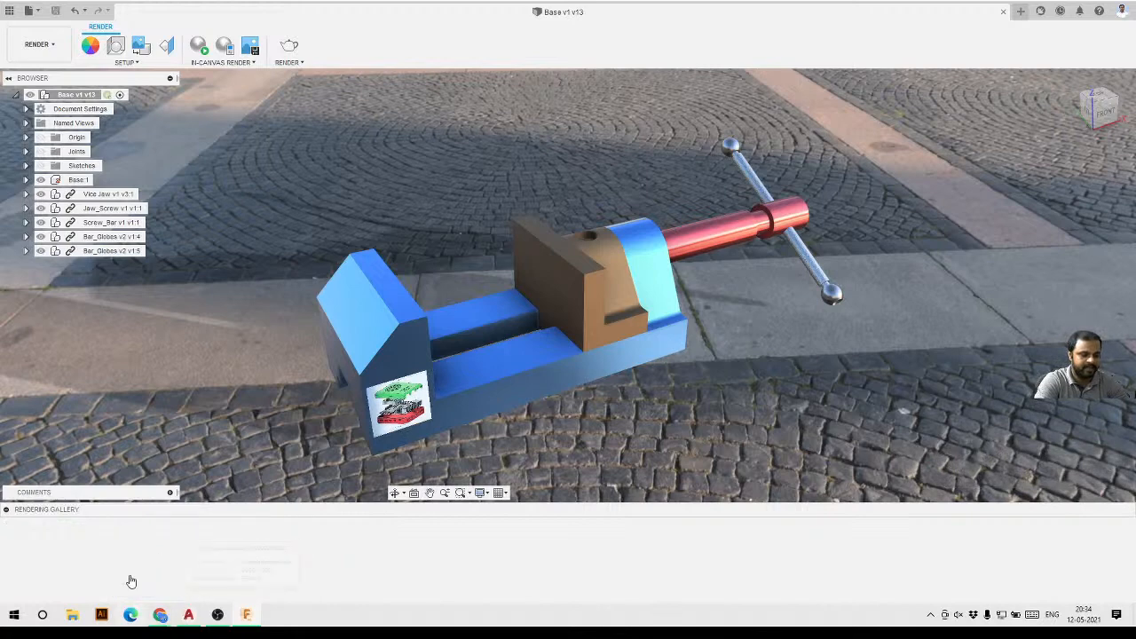
left_click(293, 64)
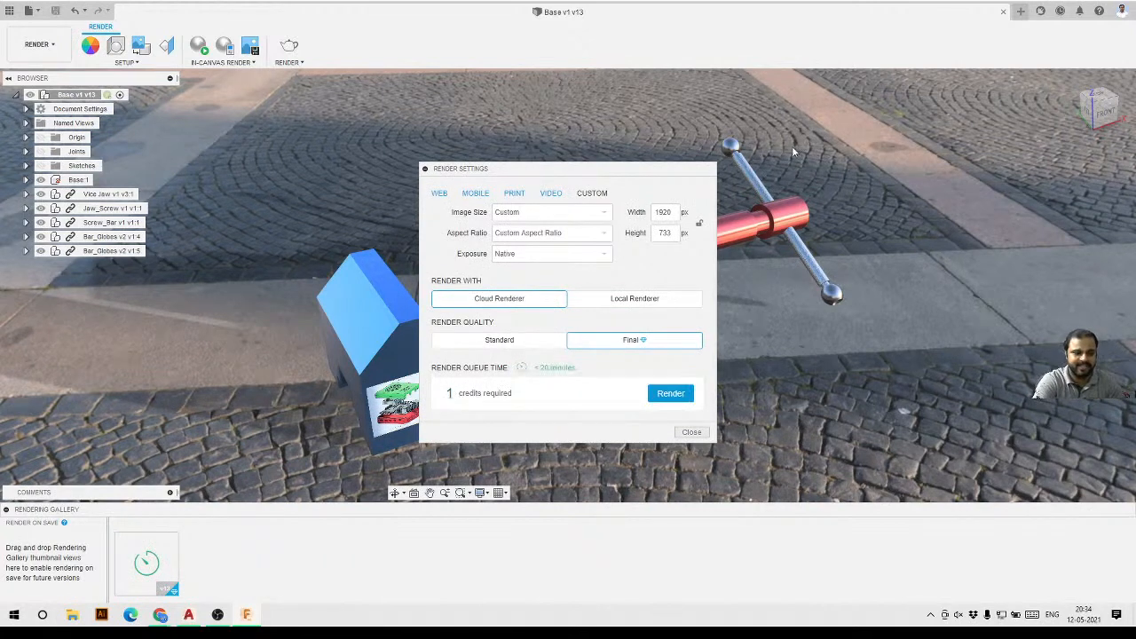
left_click(691, 433)
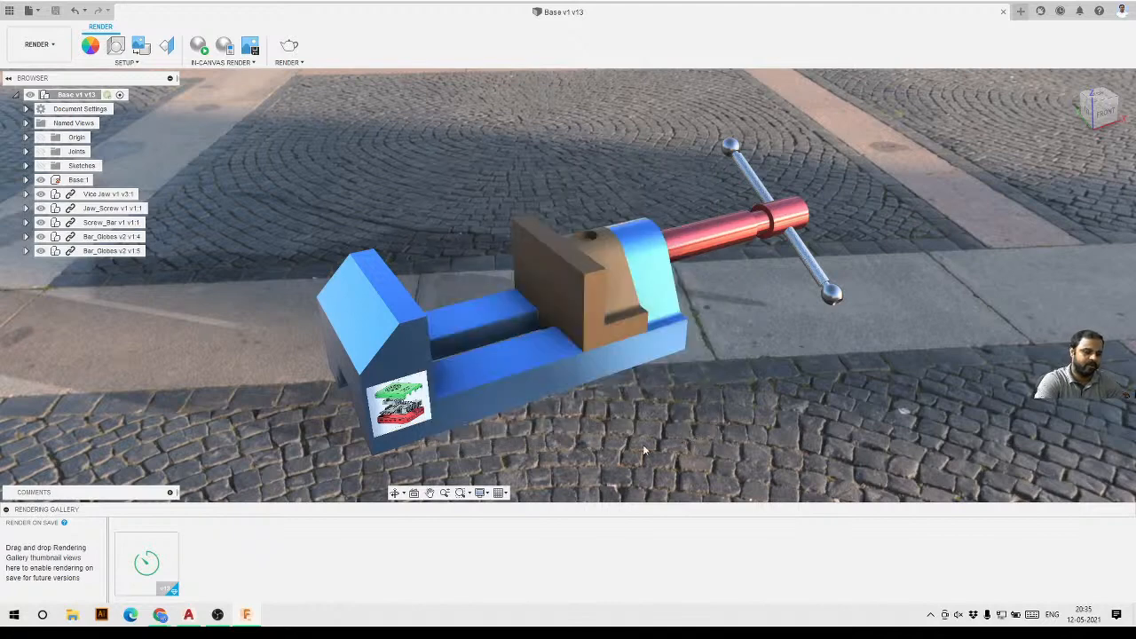
left_click(5, 510)
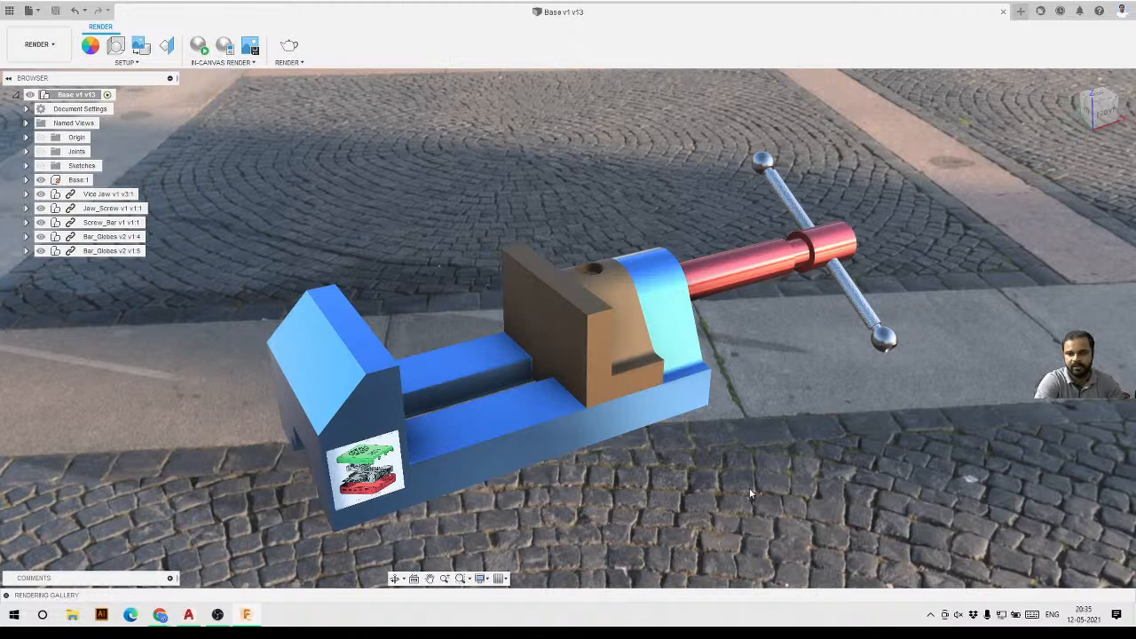
Start an in-canvas render and set its quality slider to Infinite.
left_click(201, 48)
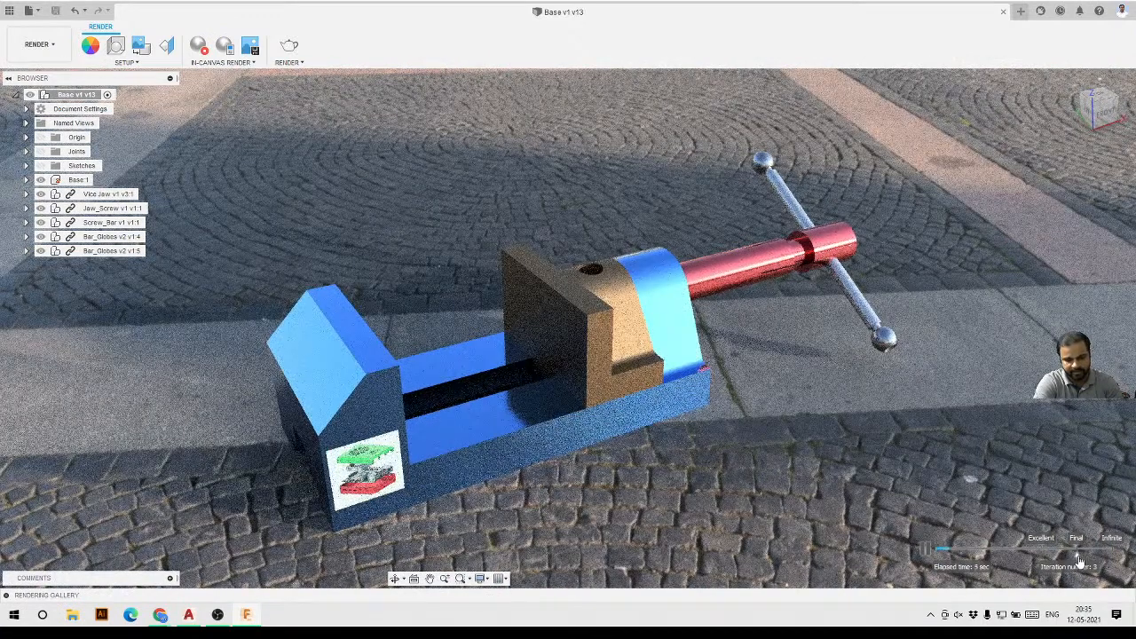
left_click_drag(1077, 556, 1114, 557)
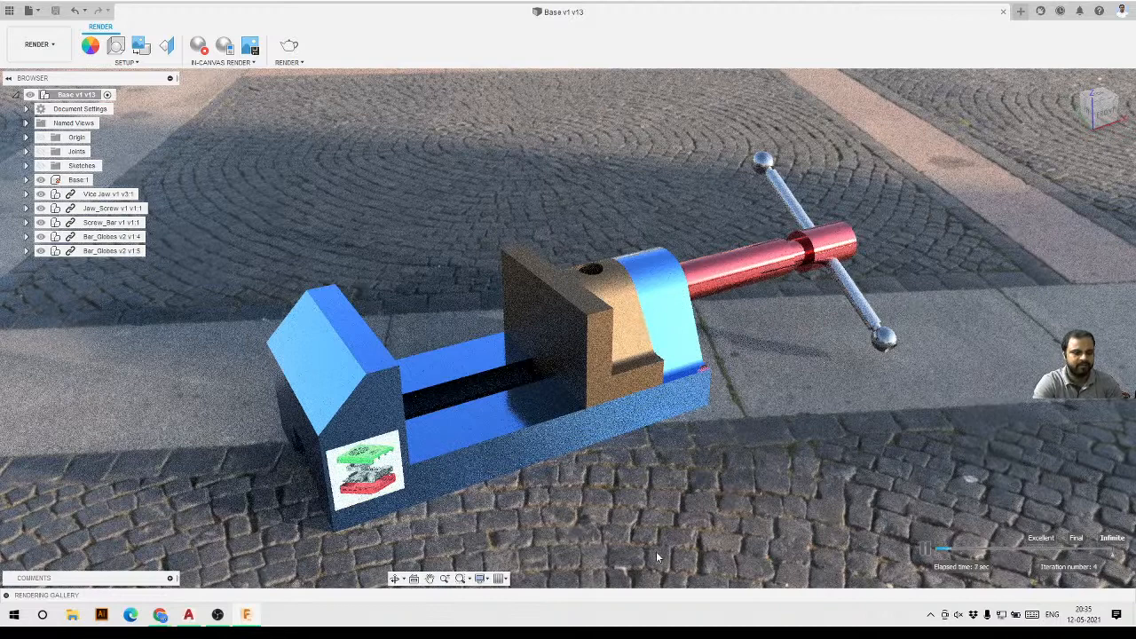
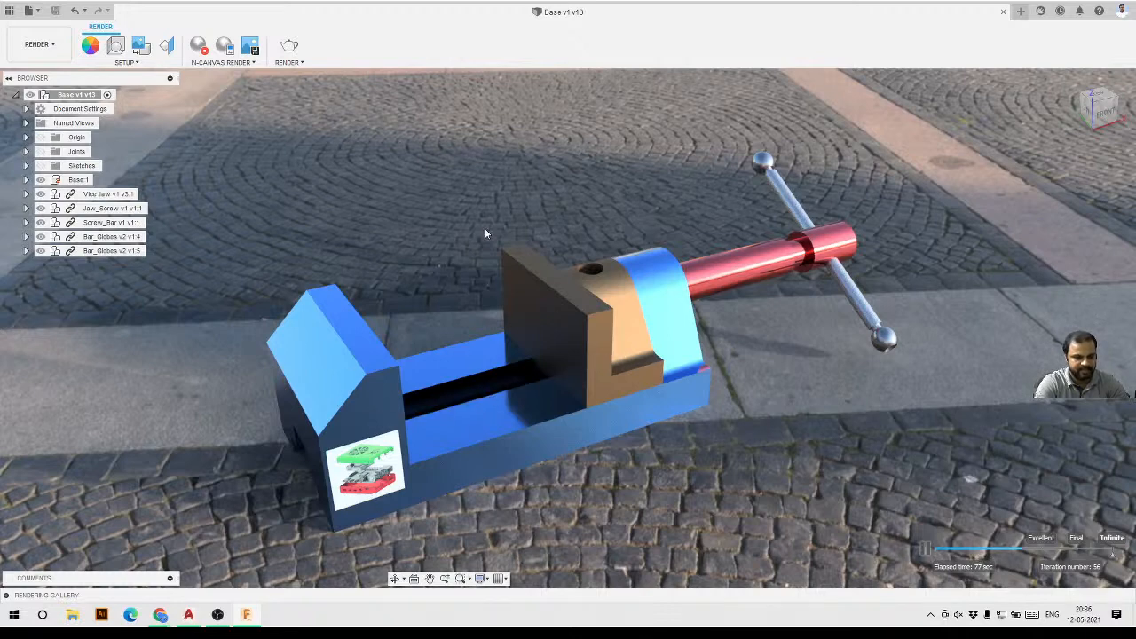
Capture the in-canvas render as a PNG image named Base v1 v13 on the Desktop, then stop the in-canvas render.
left_click(251, 47)
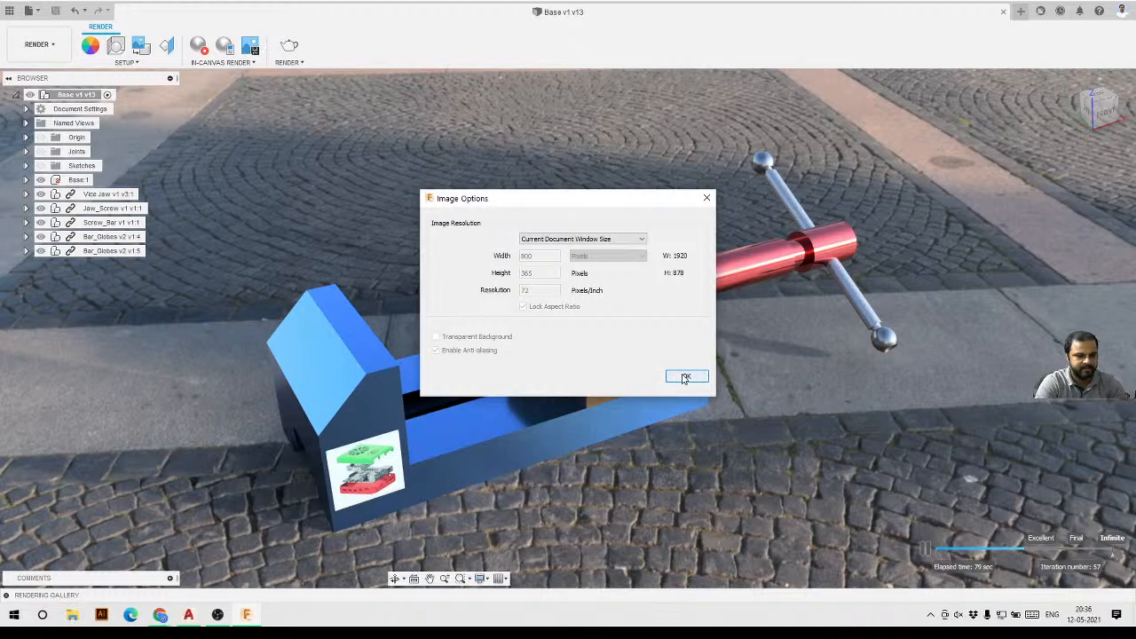
left_click(686, 378)
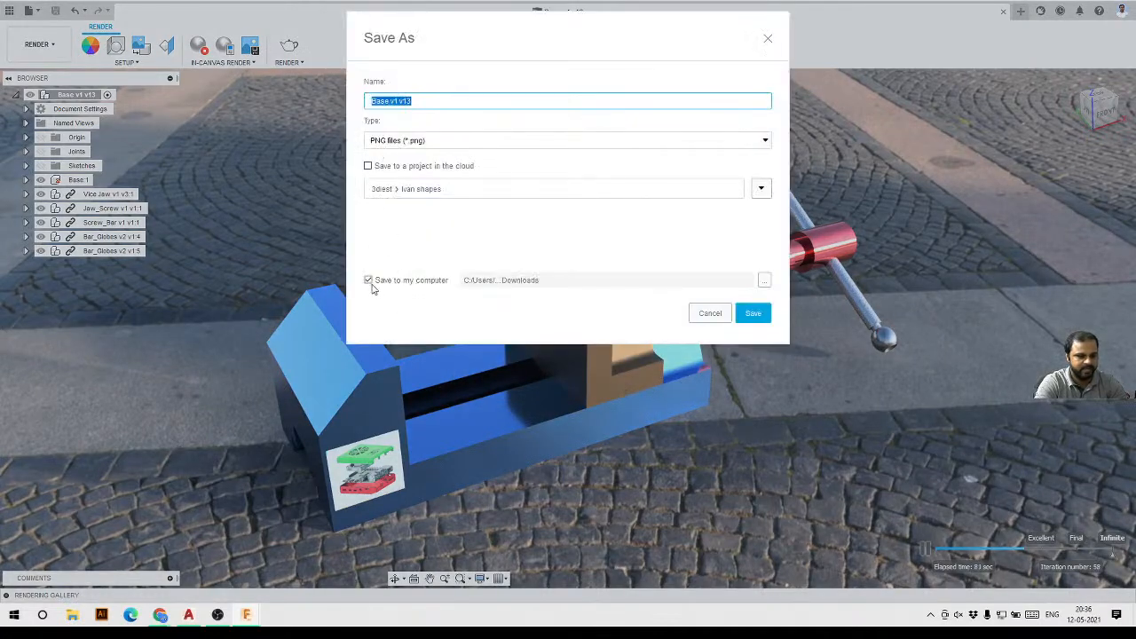
left_click(765, 280)
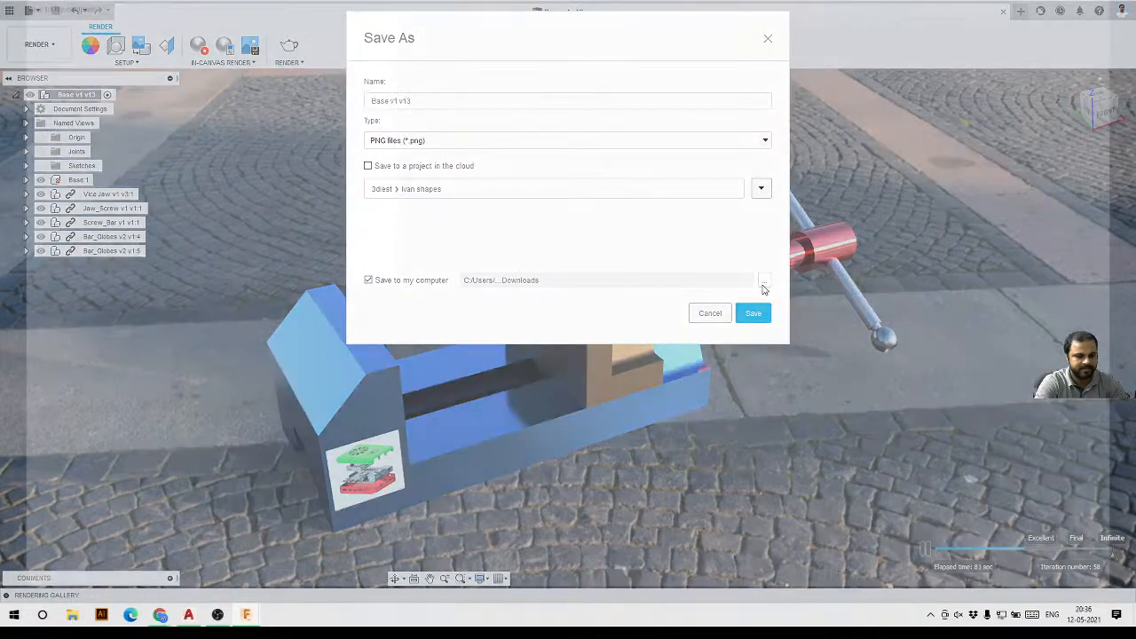
left_click(40, 81)
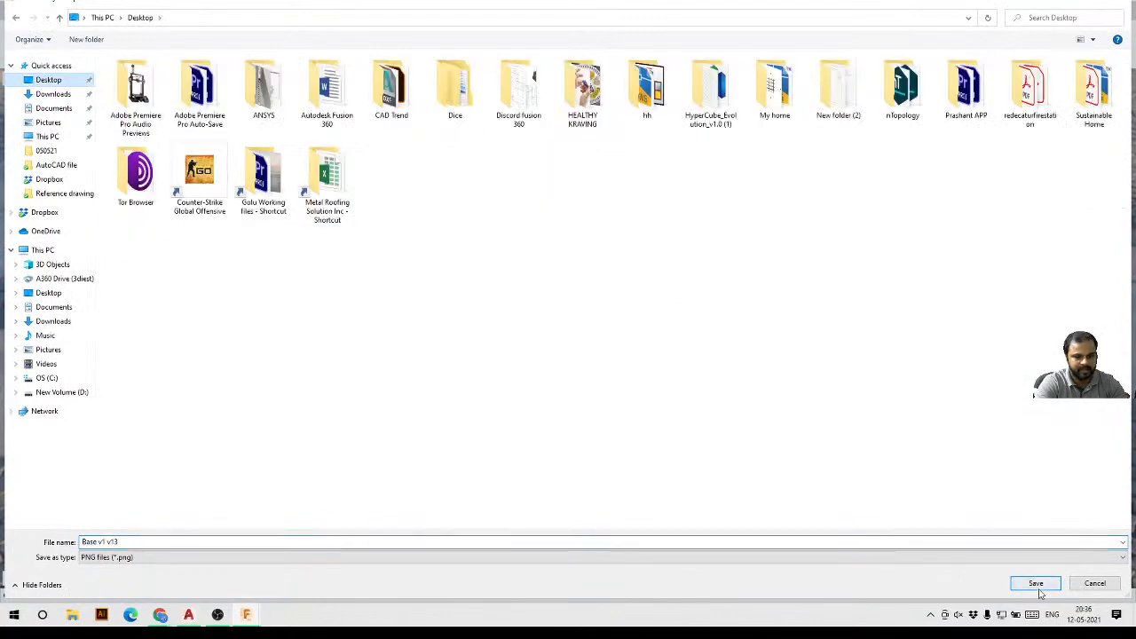
left_click(1036, 583)
left_click(754, 311)
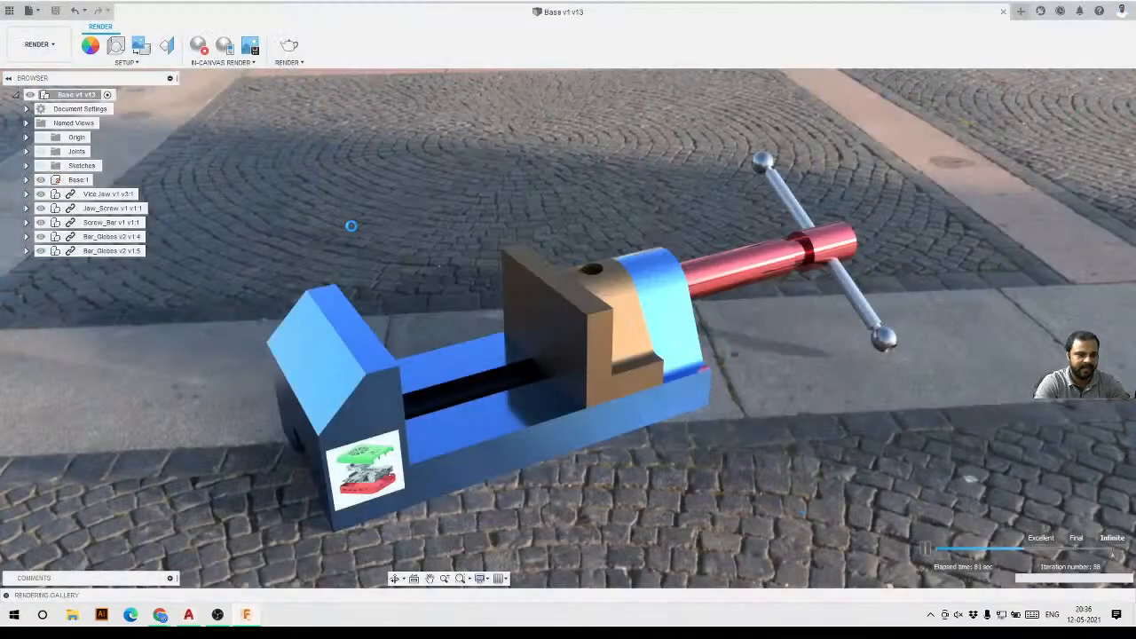
left_click(202, 51)
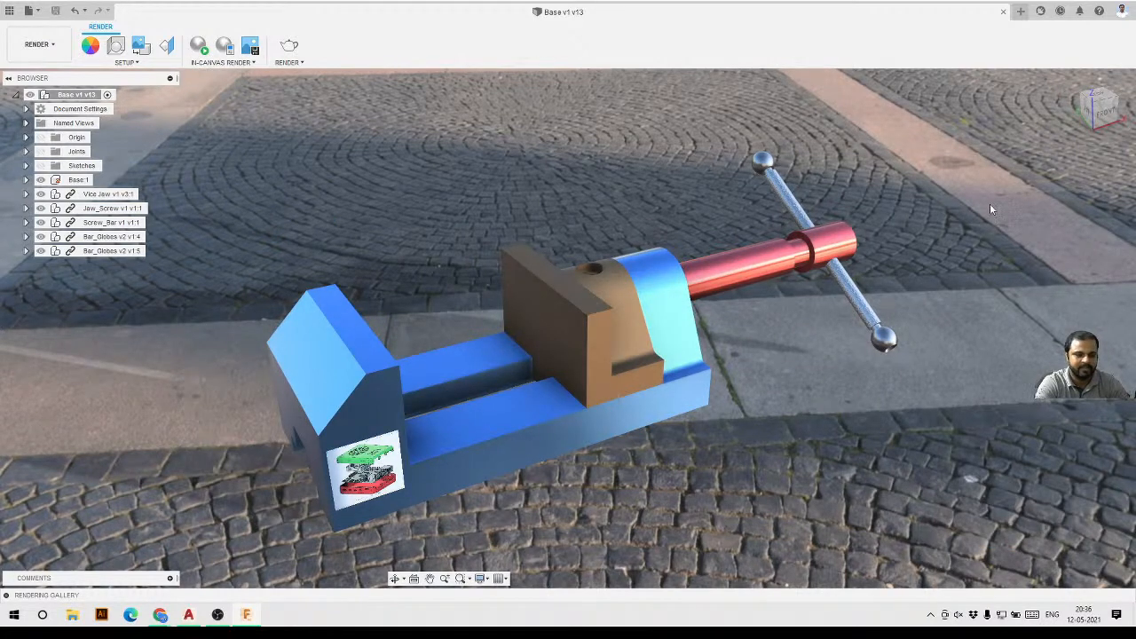
Open the saved render image from the desktop to review it, then return to Fusion 360.
left_click(1078, 6)
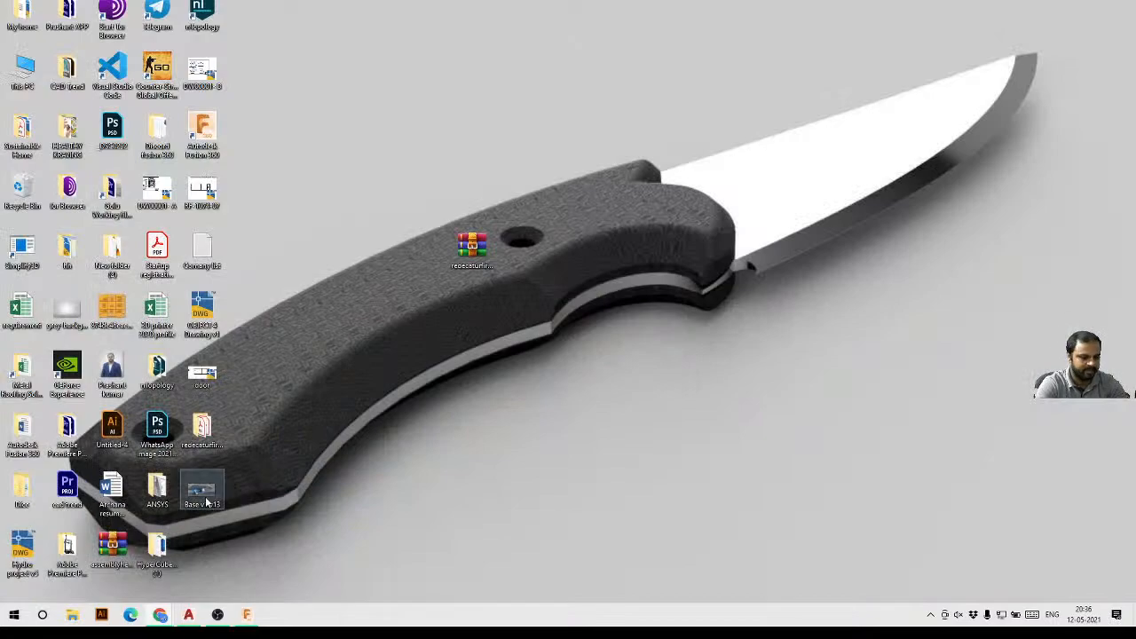
double_click(203, 493)
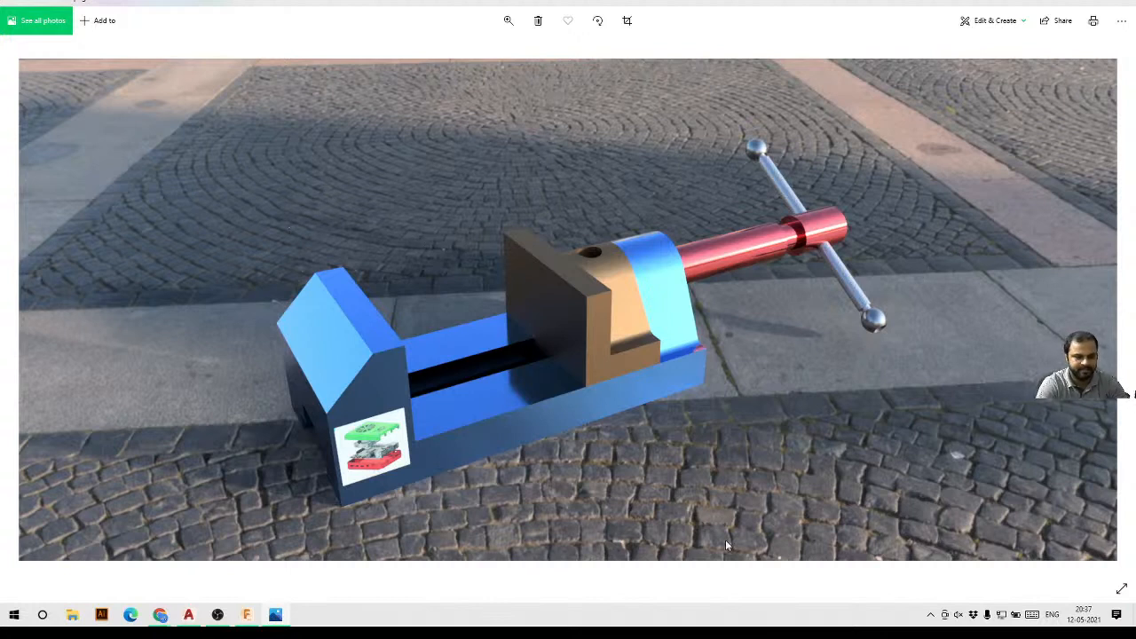
left_click(1066, 3)
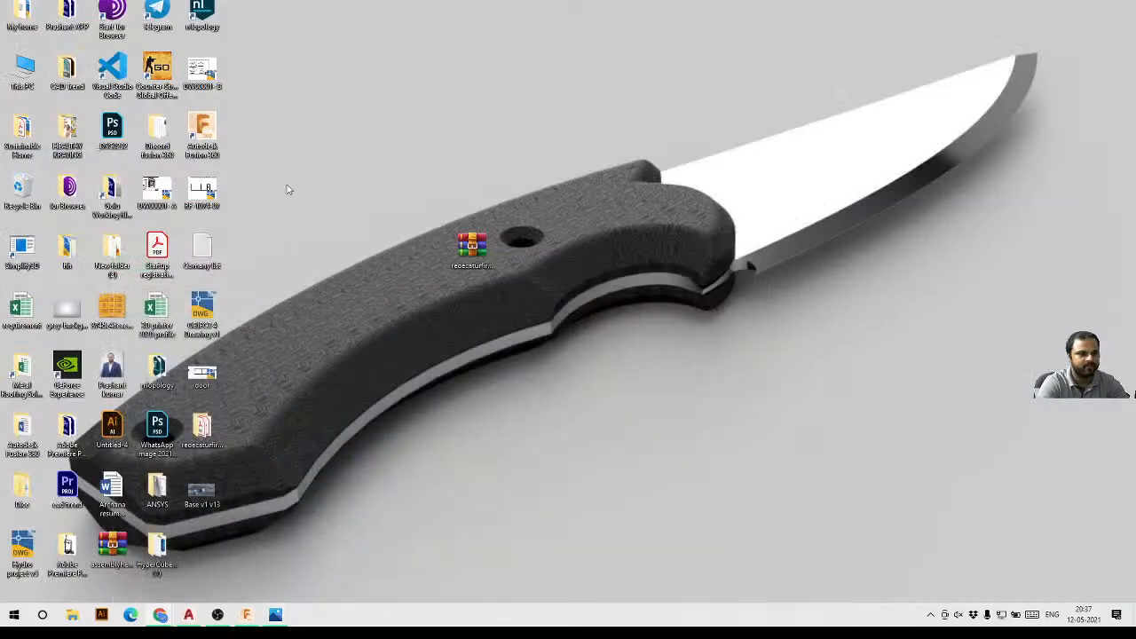
left_click(247, 614)
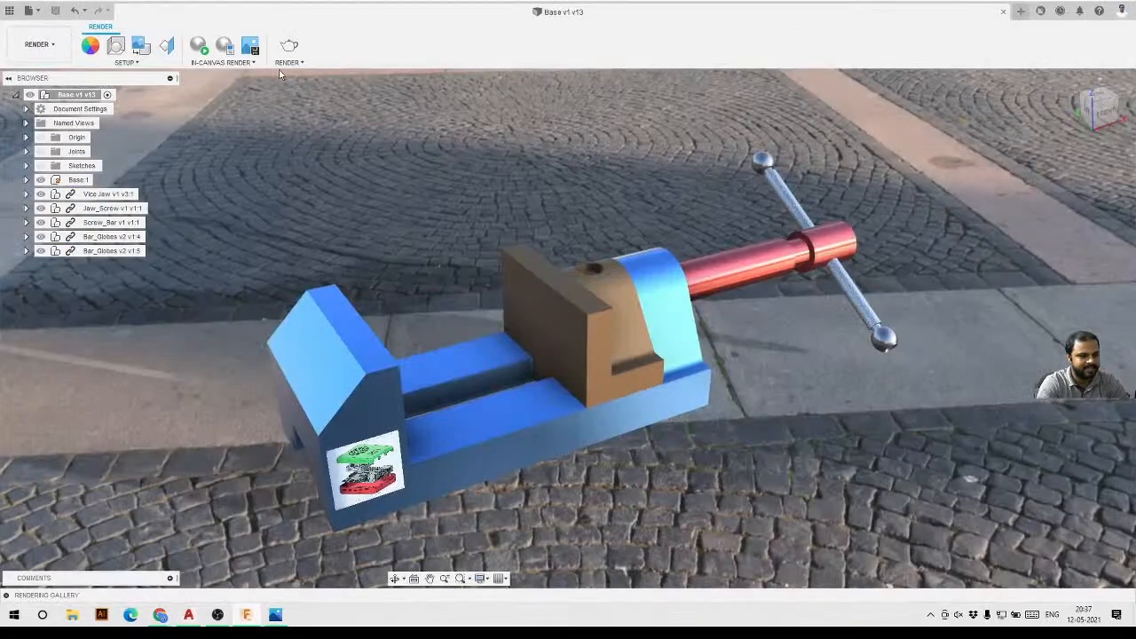
left_click(39, 45)
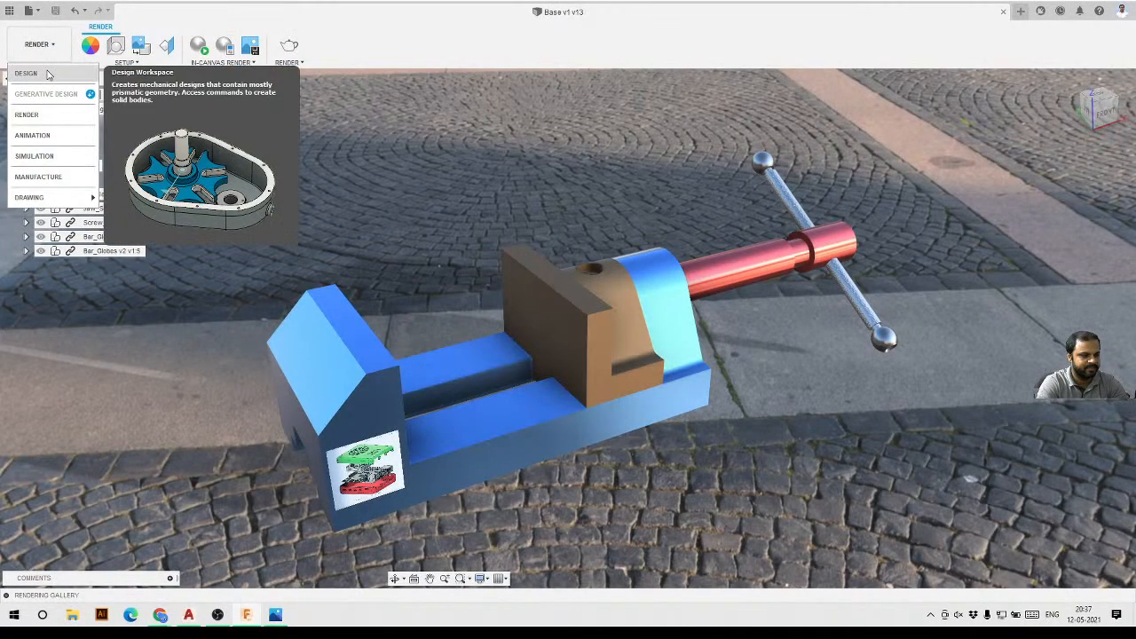
left_click(31, 136)
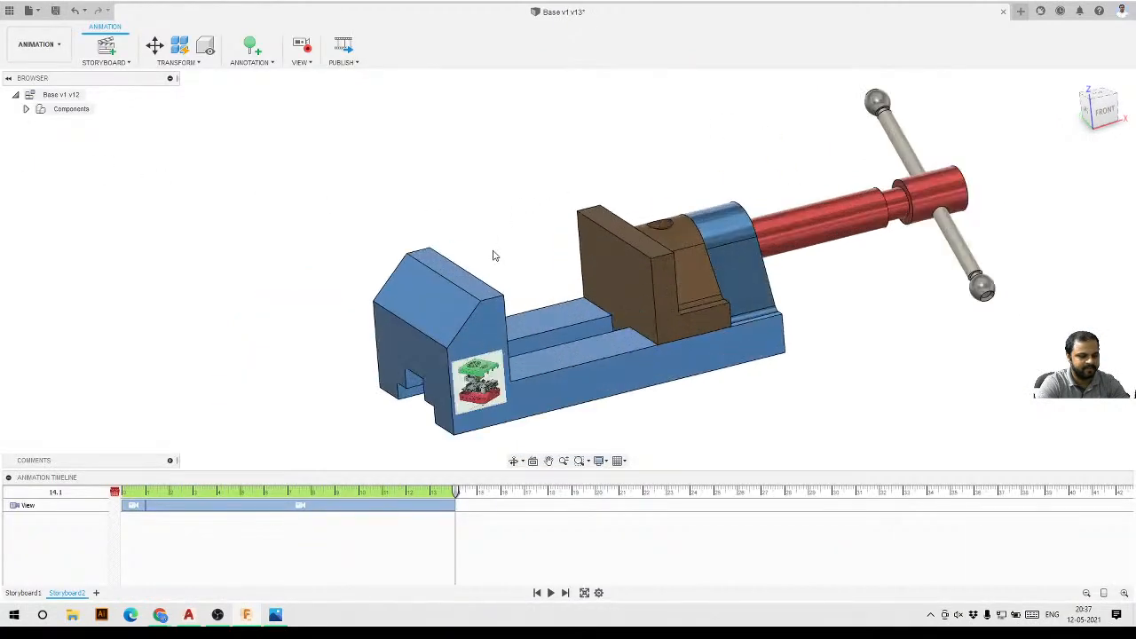
middle_click_drag(492, 254, 532, 263, "shift")
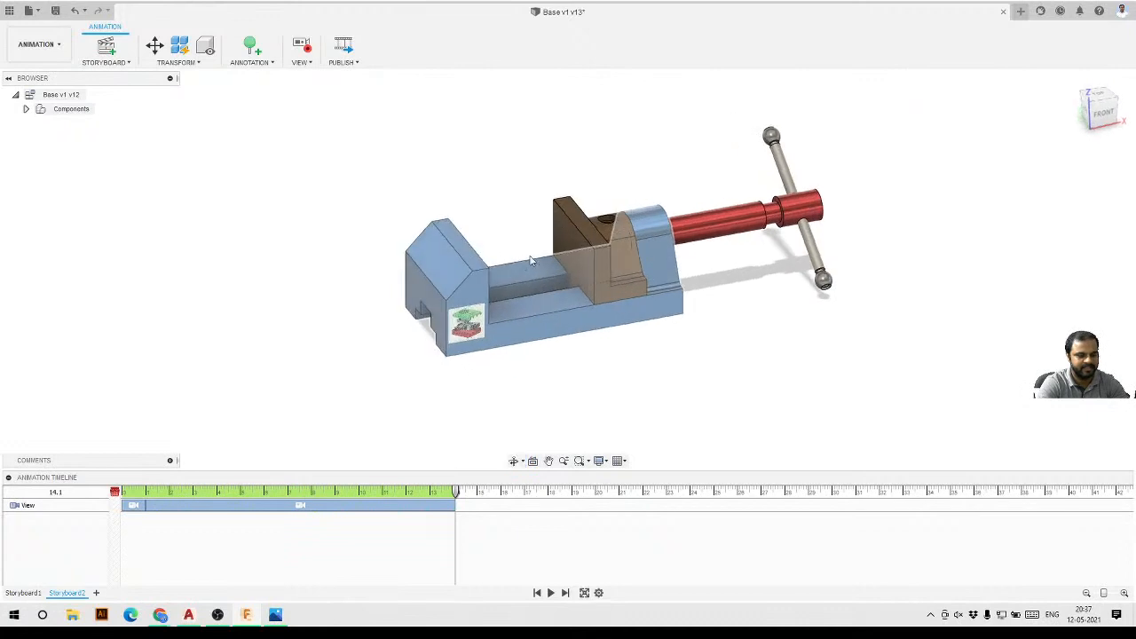
scroll(635, 227, "up", 3)
left_click(722, 226)
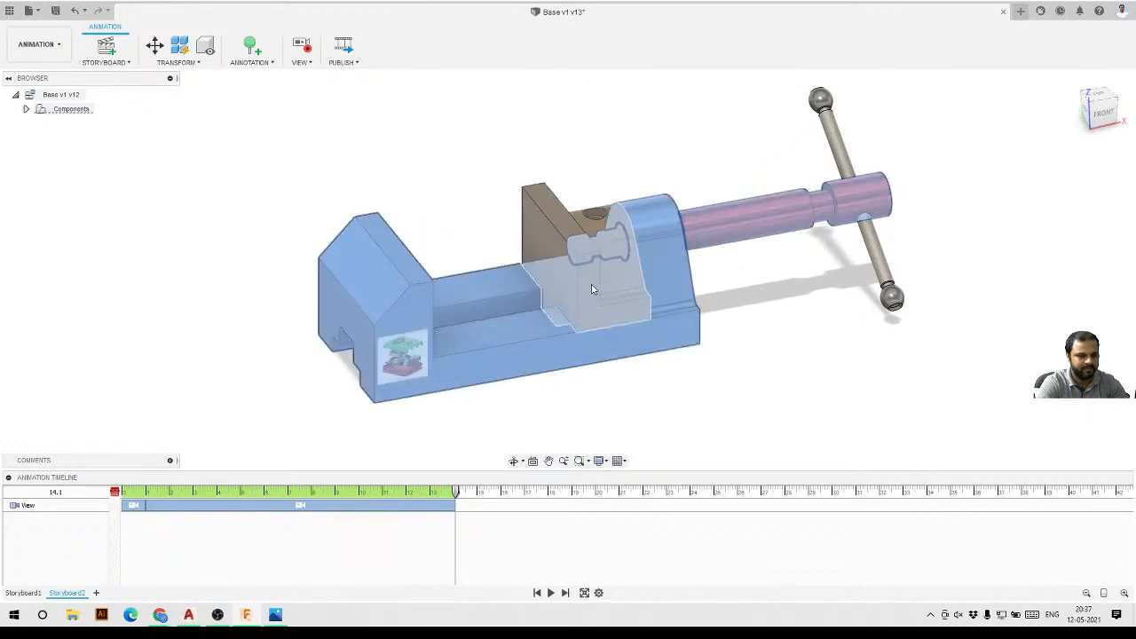
left_click(154, 142)
Switch to the Design workspace and capture the current positions of the assembly components.
left_click(35, 43)
left_click(39, 78)
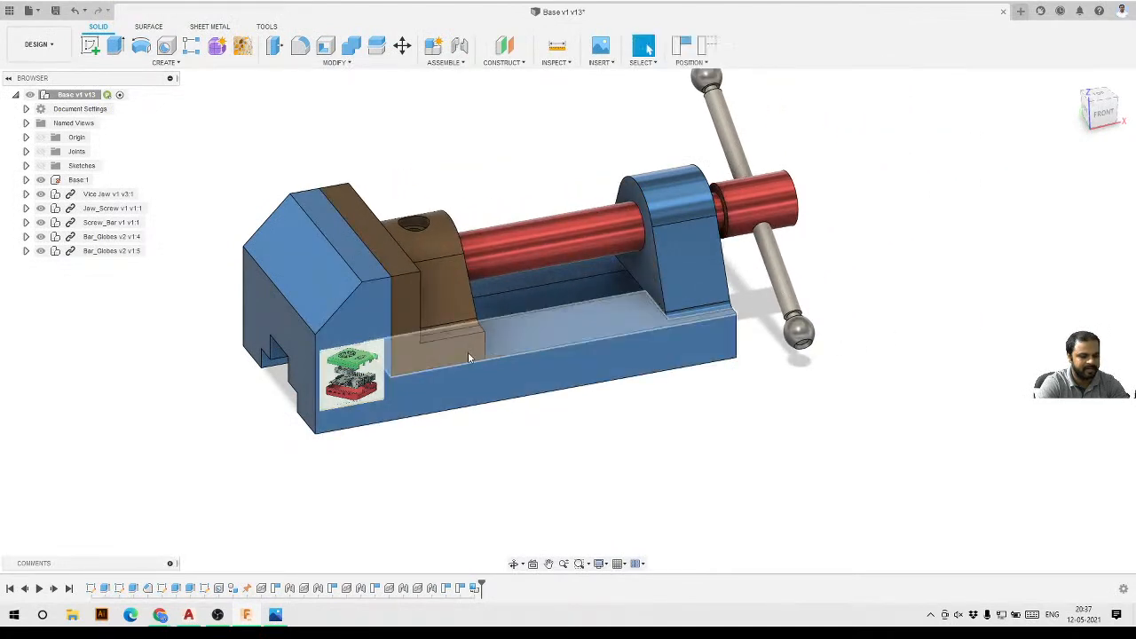
mouse_move(470, 355)
middle_mouse_down("shift")
mouse_move(447, 312)
mouse_move(490, 363)
mouse_move(479, 358)
middle_mouse_up("shift")
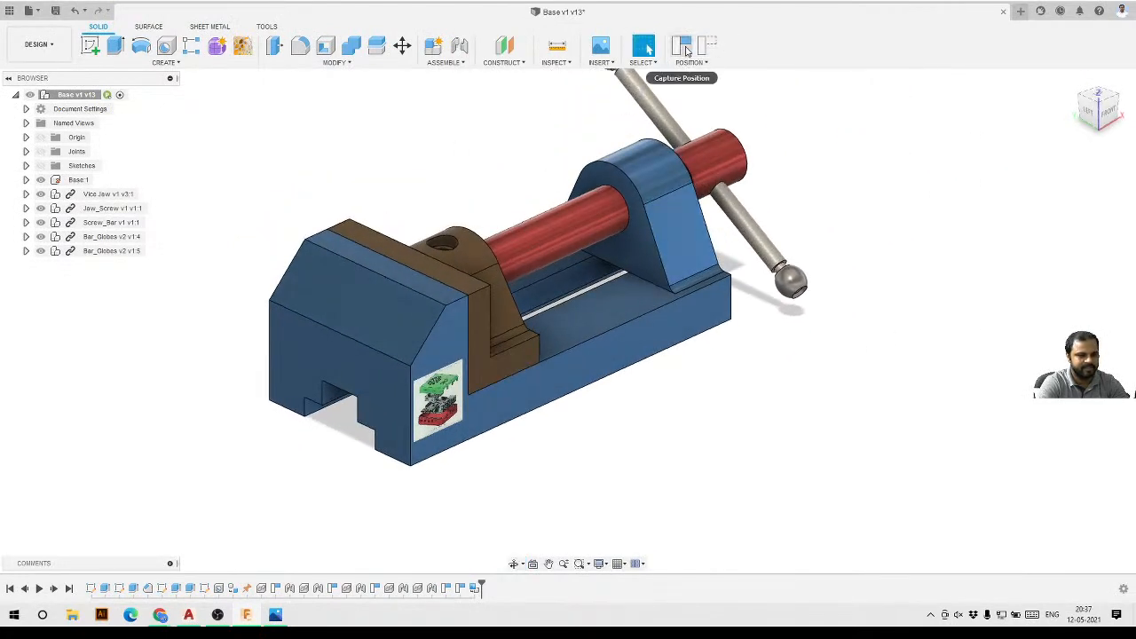
left_click(681, 46)
scroll(736, 332, "down", 5)
middle_click_drag(685, 367, 652, 360, "shift")
scroll(681, 277, "up", 3)
left_click(40, 96)
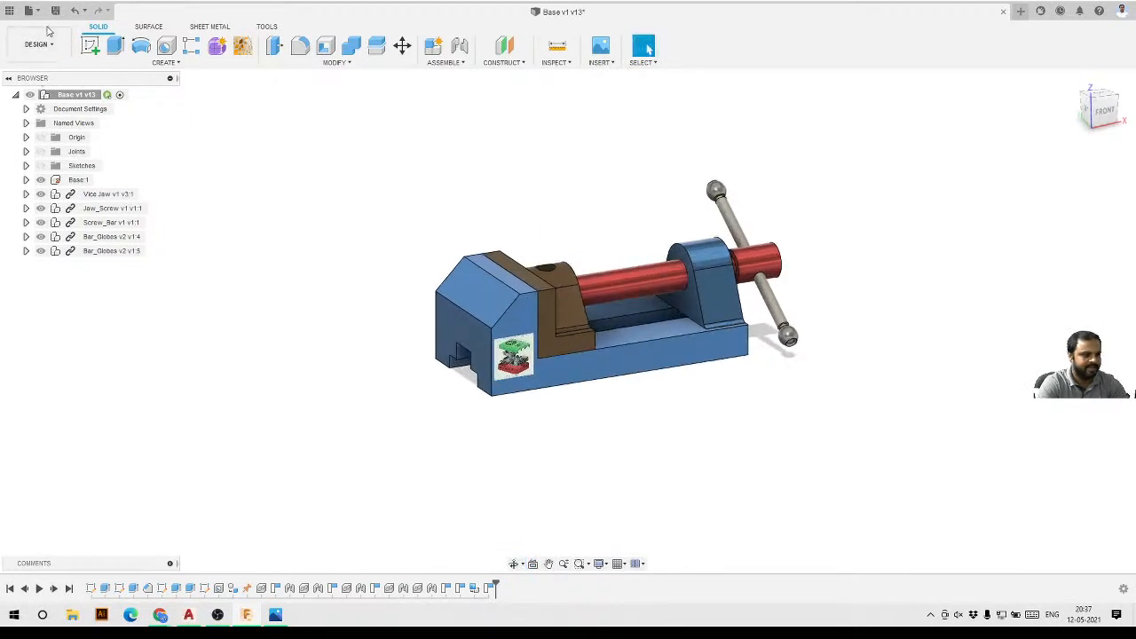
Switch to the Animation workspace and delete both existing view actions from the animation timeline.
left_click(37, 44)
left_click(32, 134)
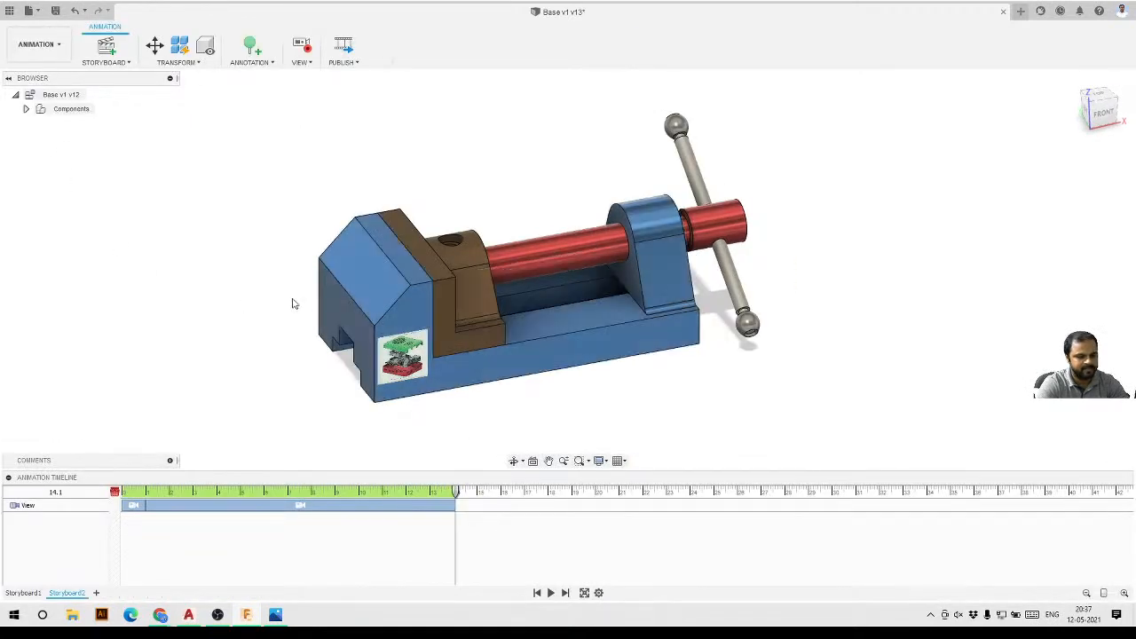
middle_click_drag(294, 304, 284, 263, "shift")
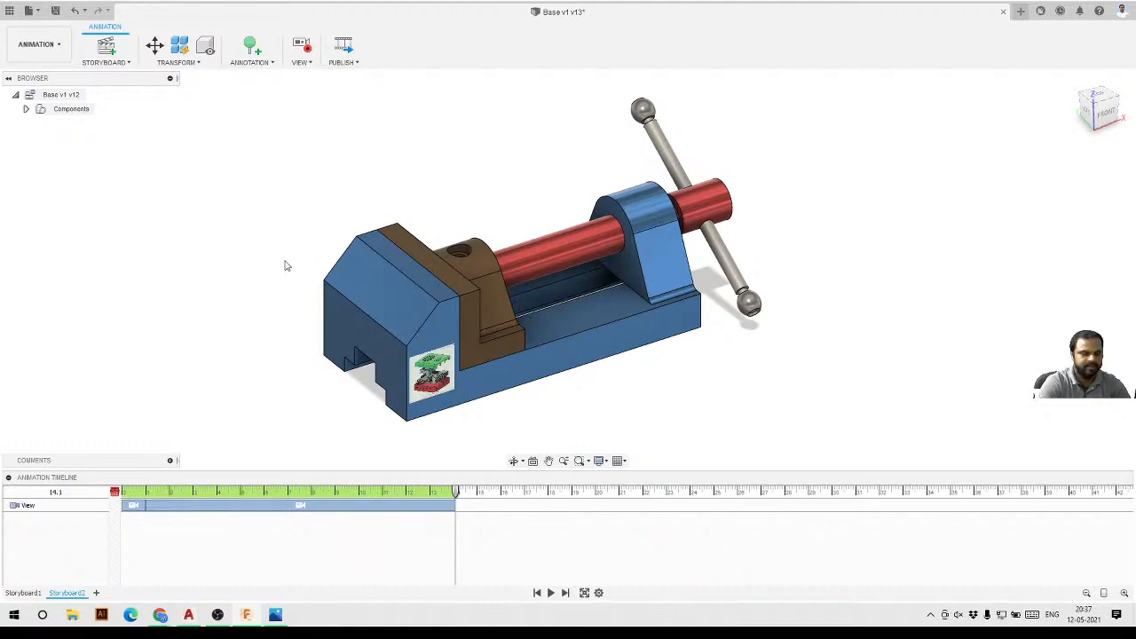
middle_click_drag(311, 277, 542, 339, "shift")
scroll(489, 293, "down", 3)
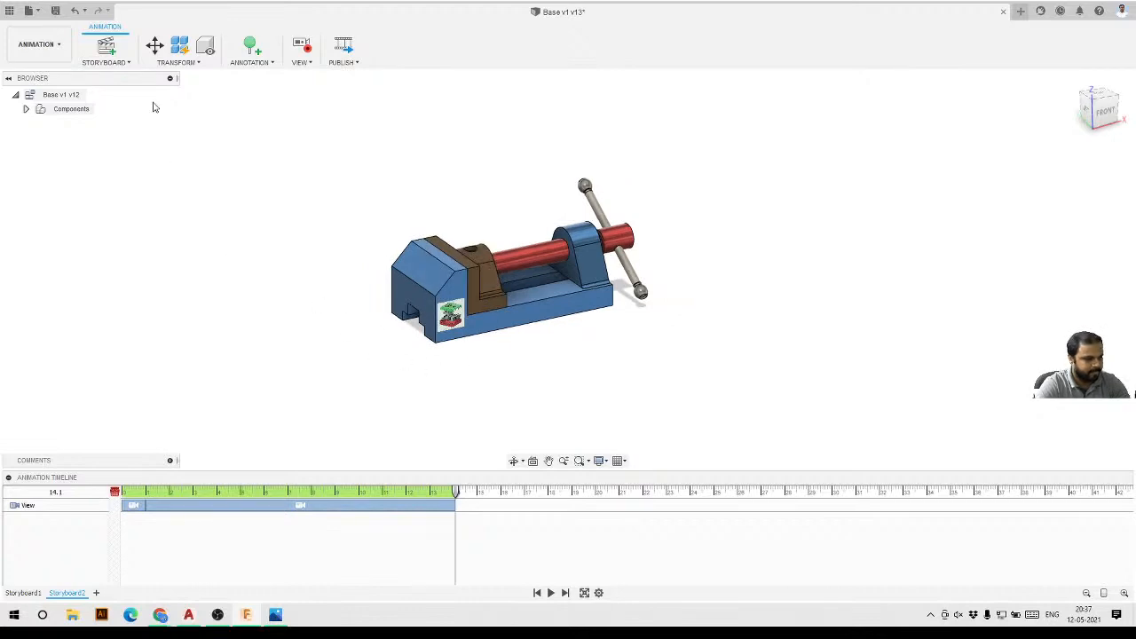
scroll(334, 296, "up", 2)
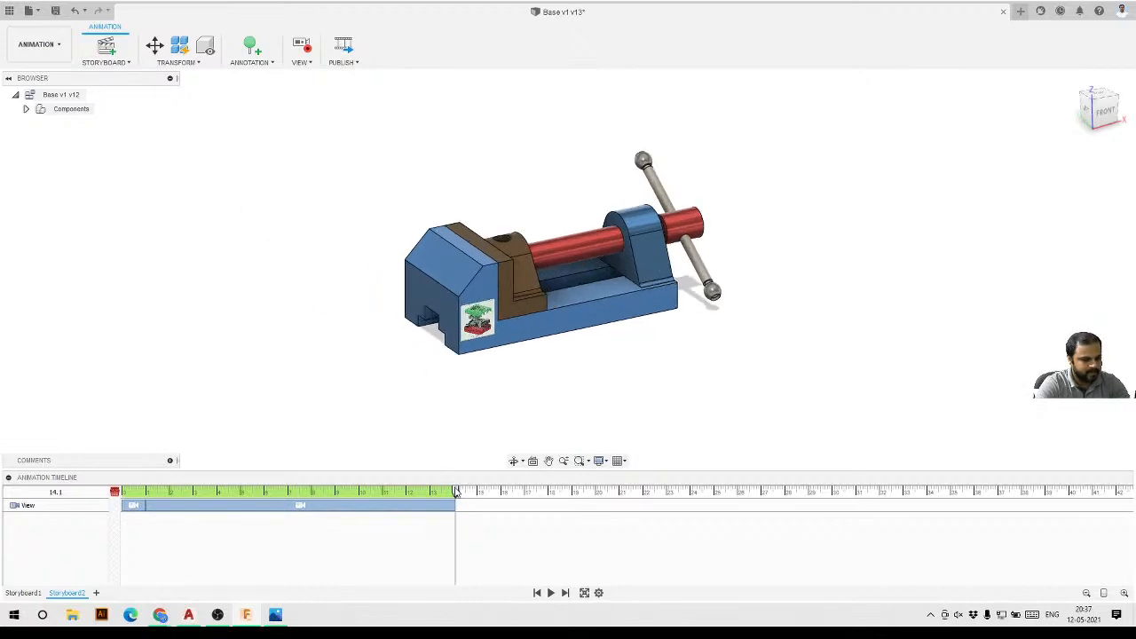
left_click_drag(456, 493, 115, 493)
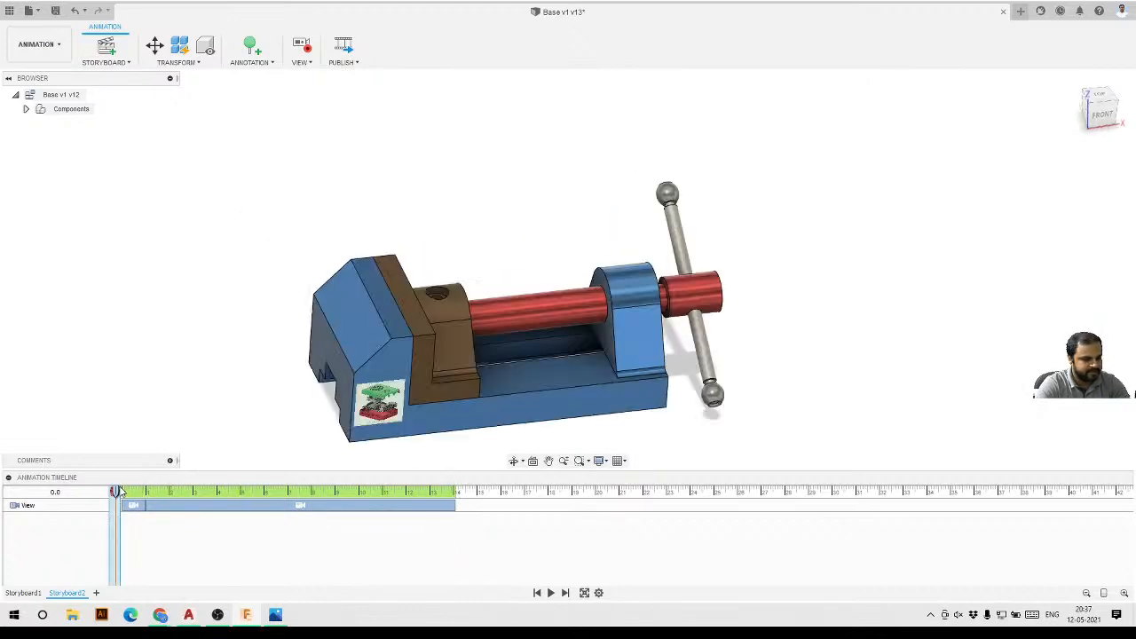
left_click(182, 508)
key("Delete")
left_click(132, 506)
key("Delete")
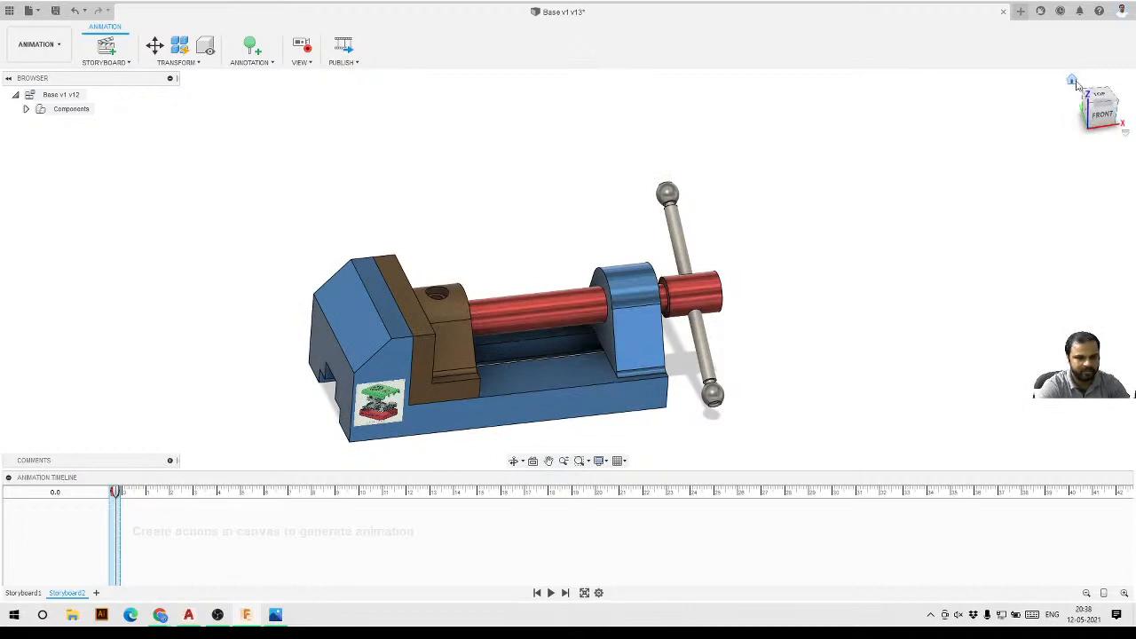
At about 2.3 s on the timeline, transform the jaw screw 165 mm along X out of the vise.
left_click(1073, 81)
scroll(884, 115, "down", 4)
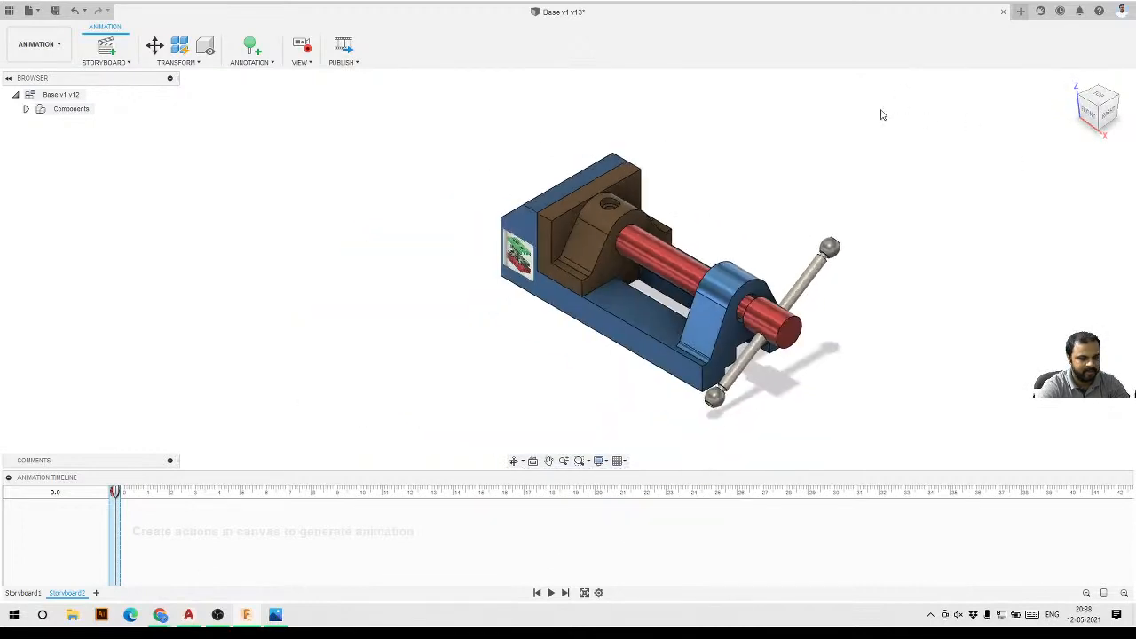
scroll(981, 261, "up", 3)
scroll(931, 218, "down", 2)
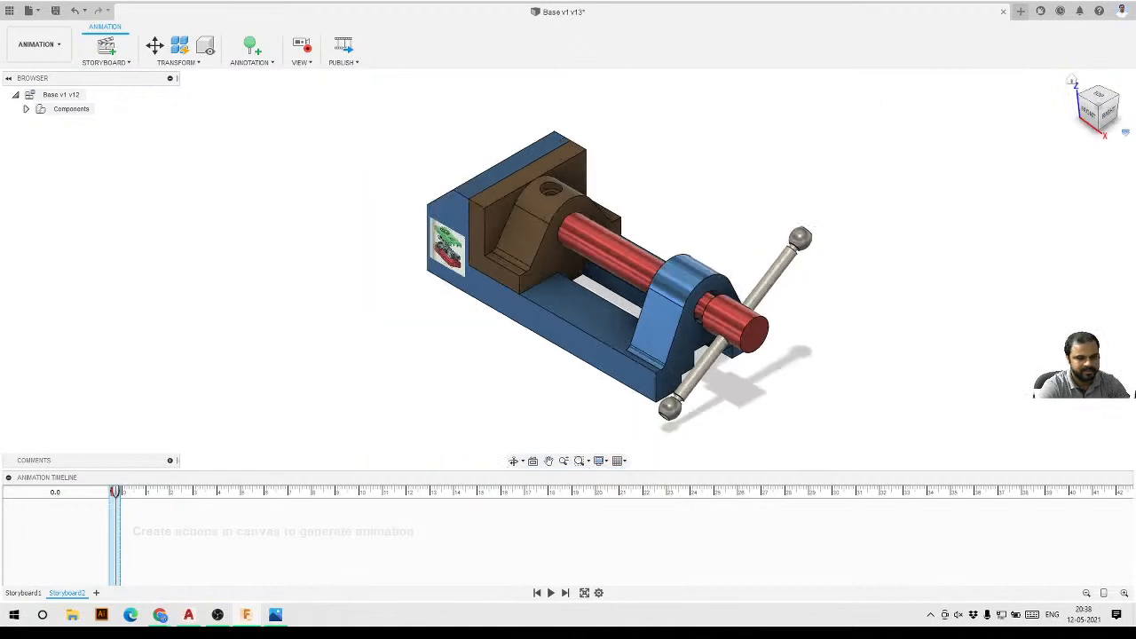
left_click(1082, 100)
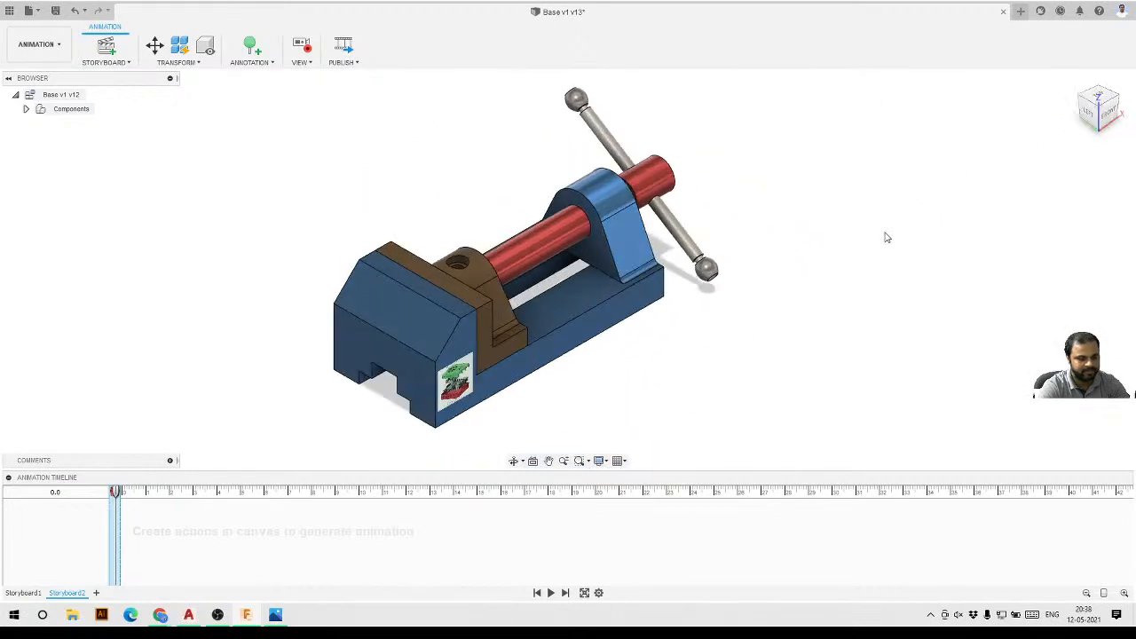
scroll(884, 235, "down", 2)
scroll(876, 228, "up", 1)
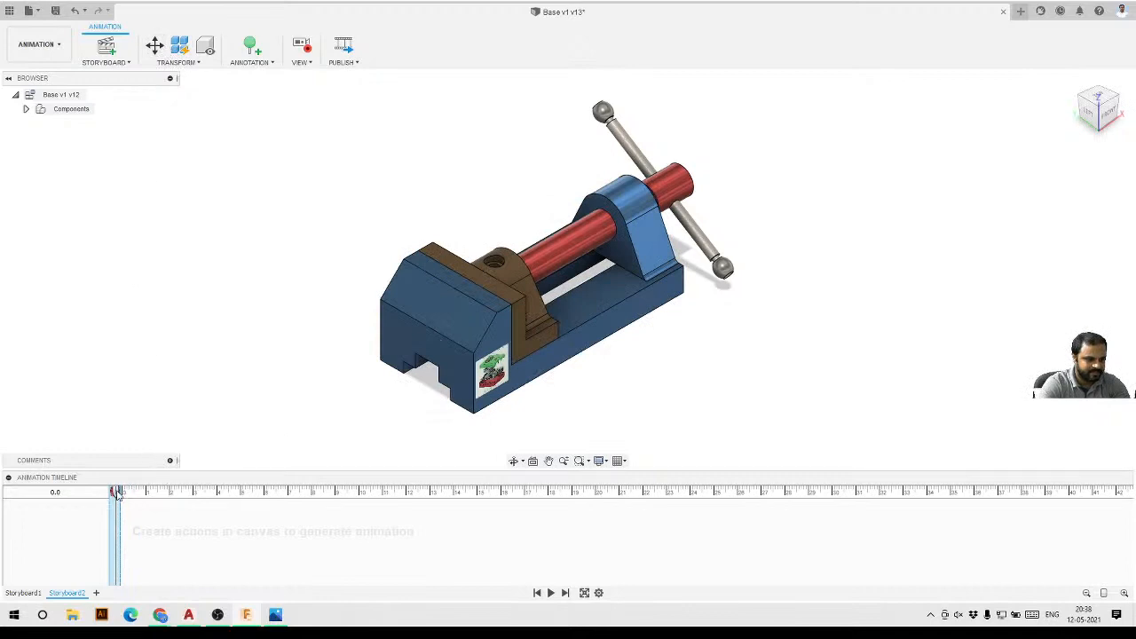
left_click_drag(117, 494, 177, 497)
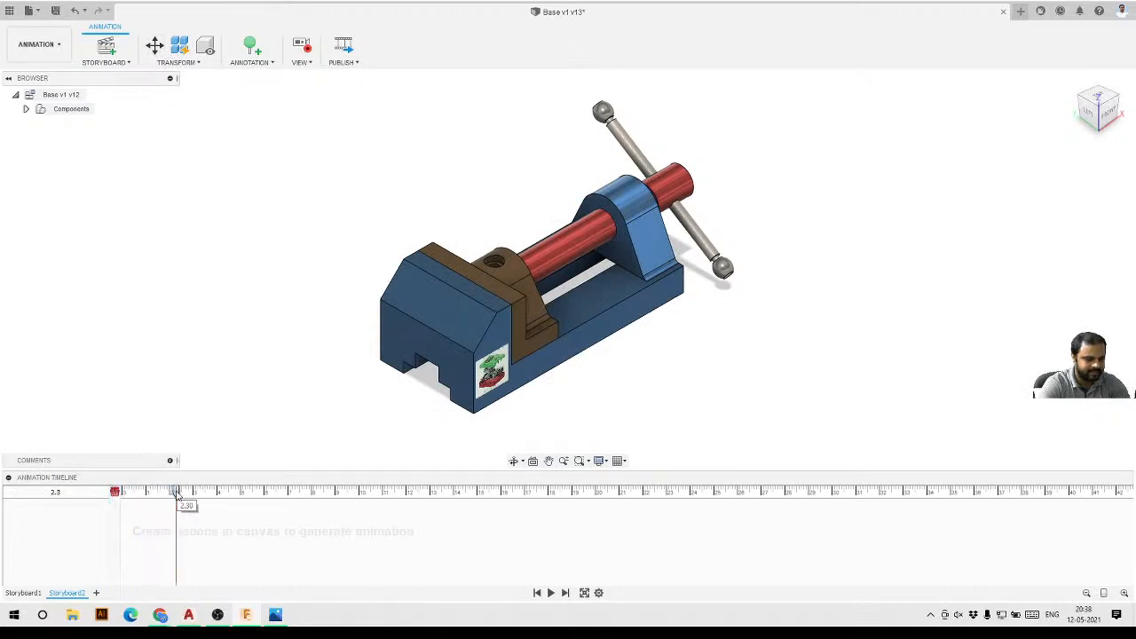
left_click(154, 46)
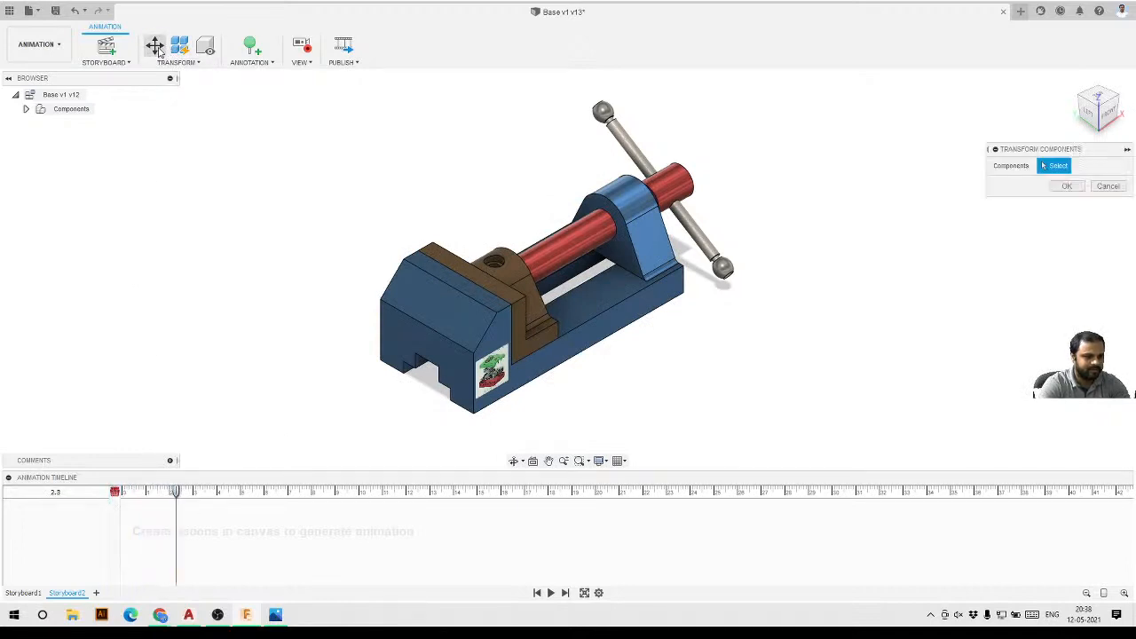
left_click(572, 252)
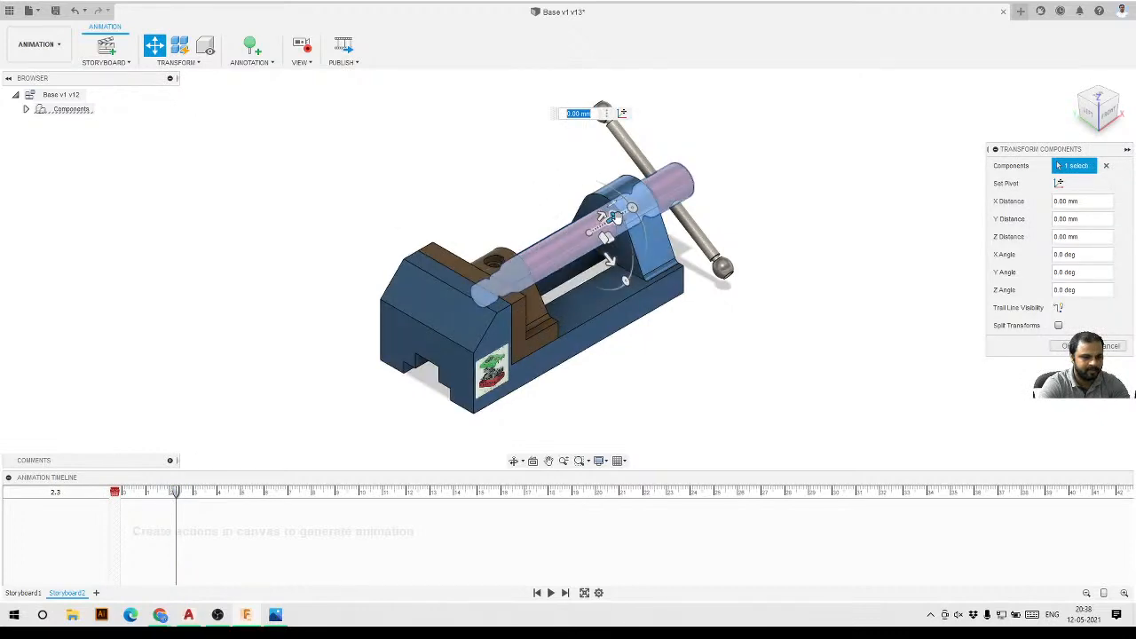
left_click_drag(609, 218, 874, 105)
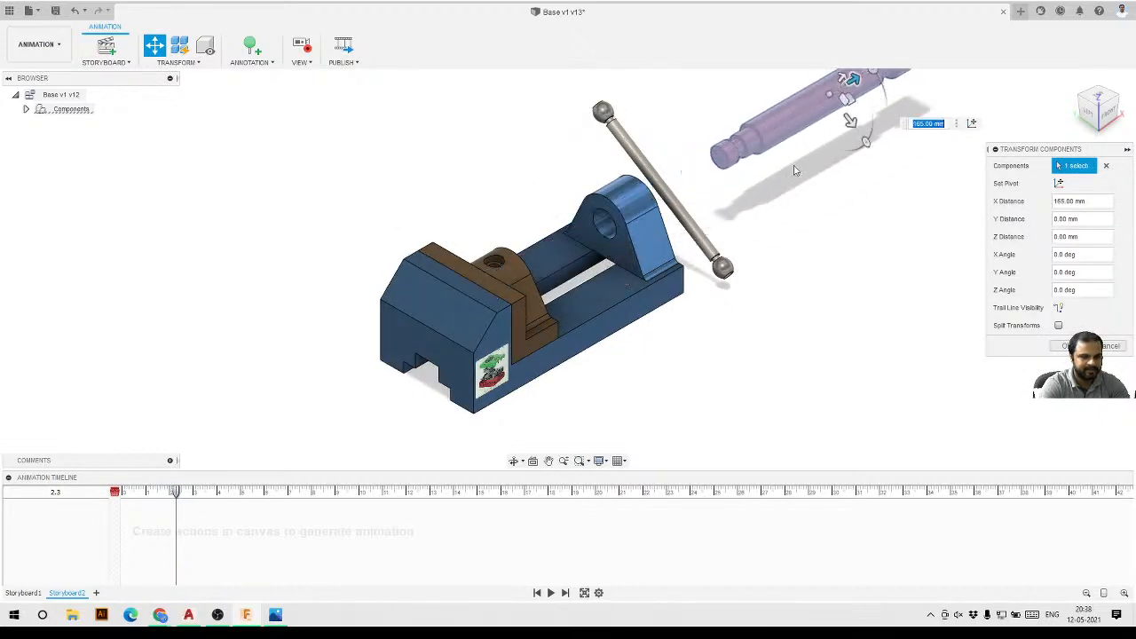
scroll(704, 238, "down", 5)
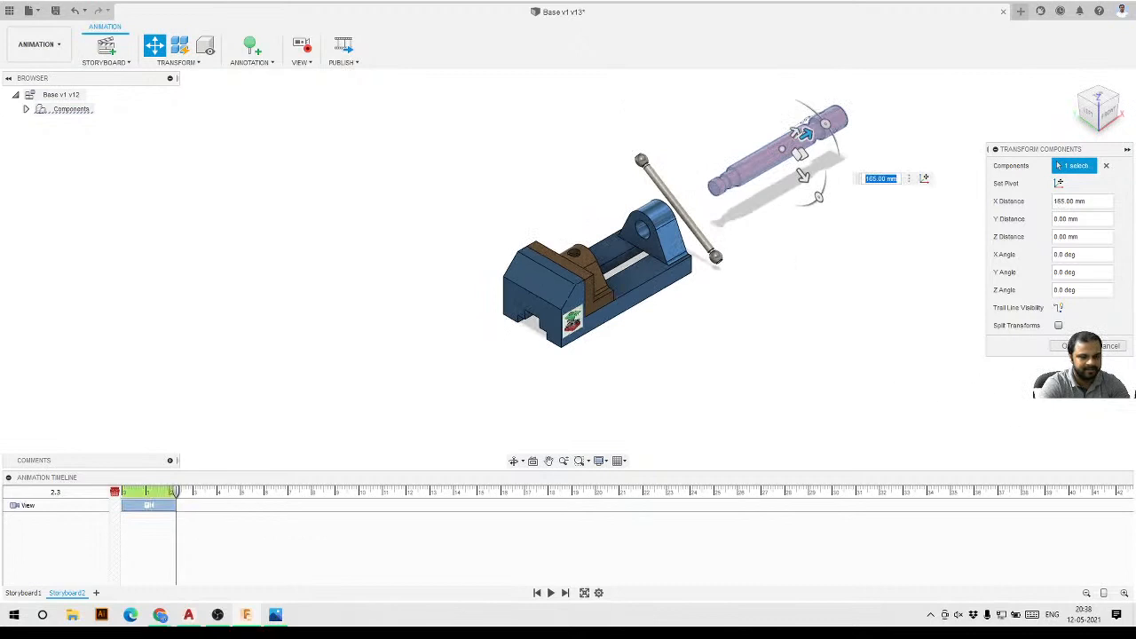
left_click(1062, 346)
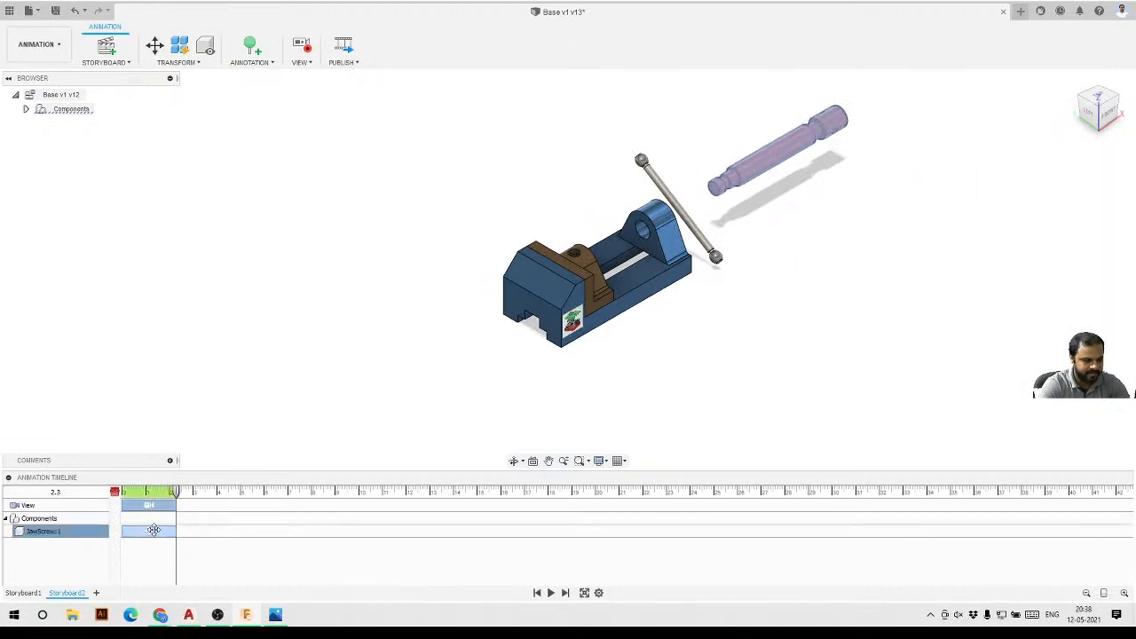
At about 4.2 s on the timeline, transform the lower bar globe off the end of the handle rod.
left_click_drag(176, 491, 221, 493)
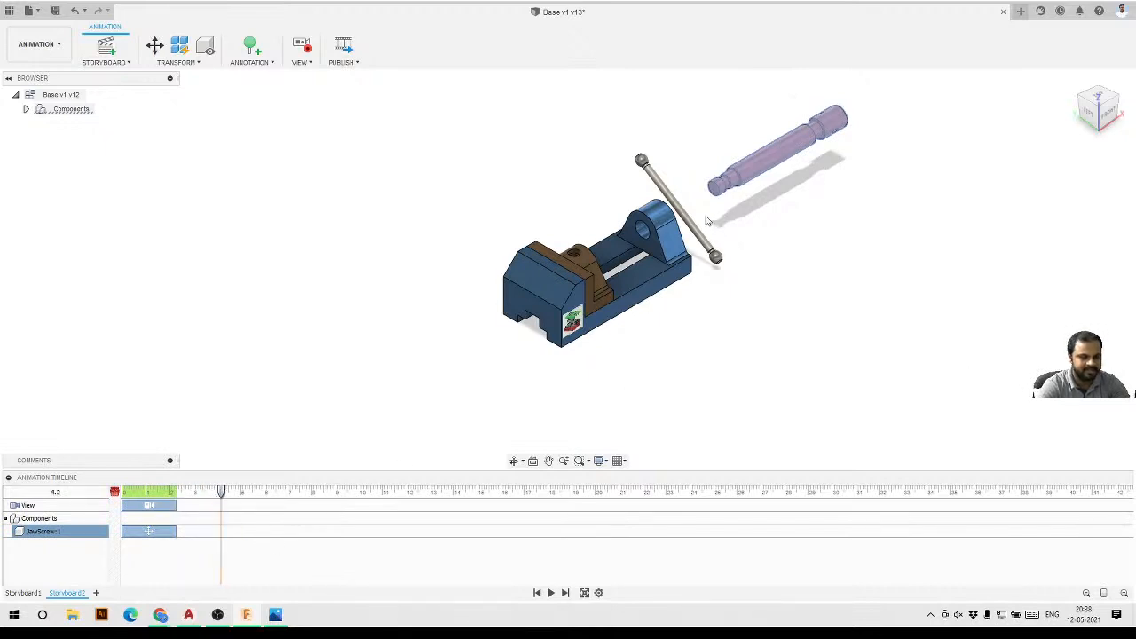
left_click(720, 263)
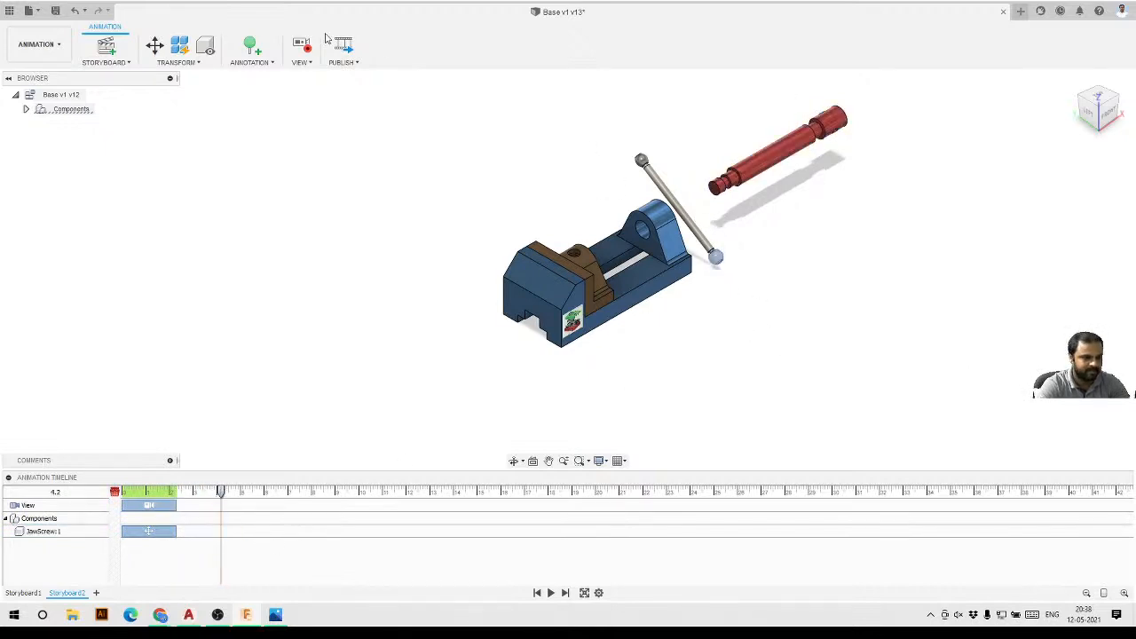
left_click(155, 46)
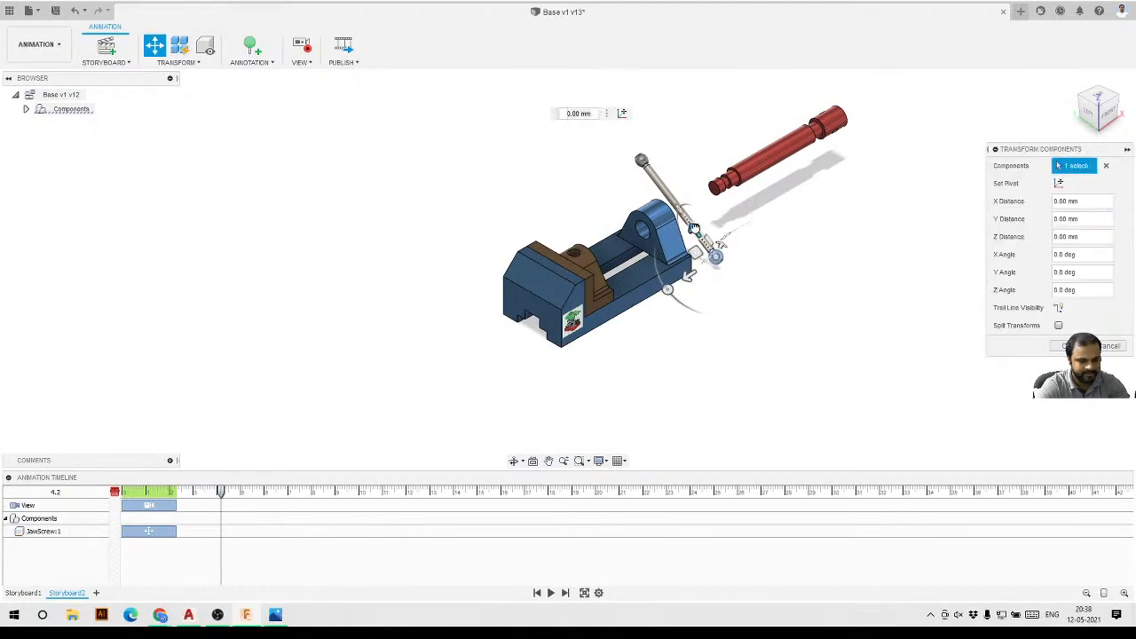
left_click_drag(693, 228, 724, 269)
key("Return")
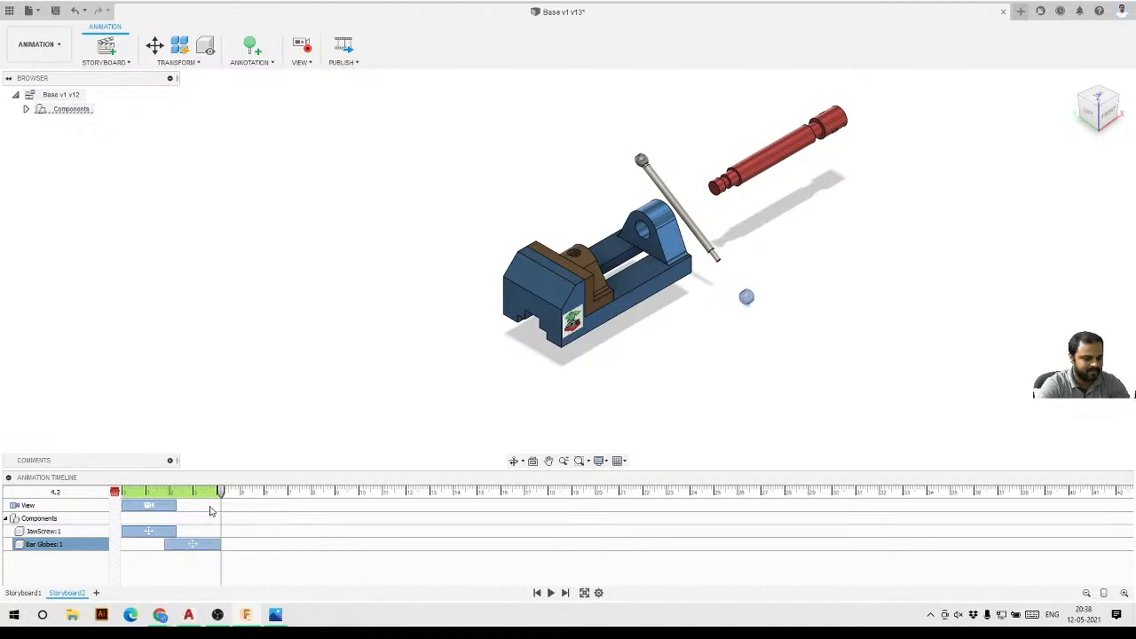
At about 6.1 s, transform the upper bar globe -40 mm away from the handle rod.
left_click_drag(223, 496, 266, 495)
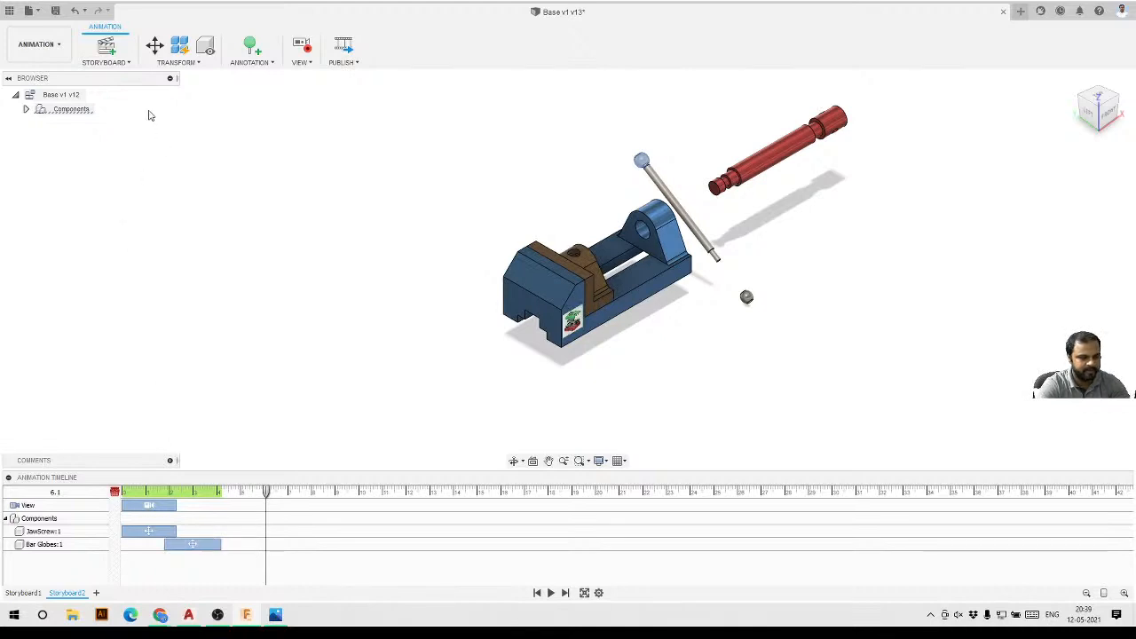
left_click(153, 48)
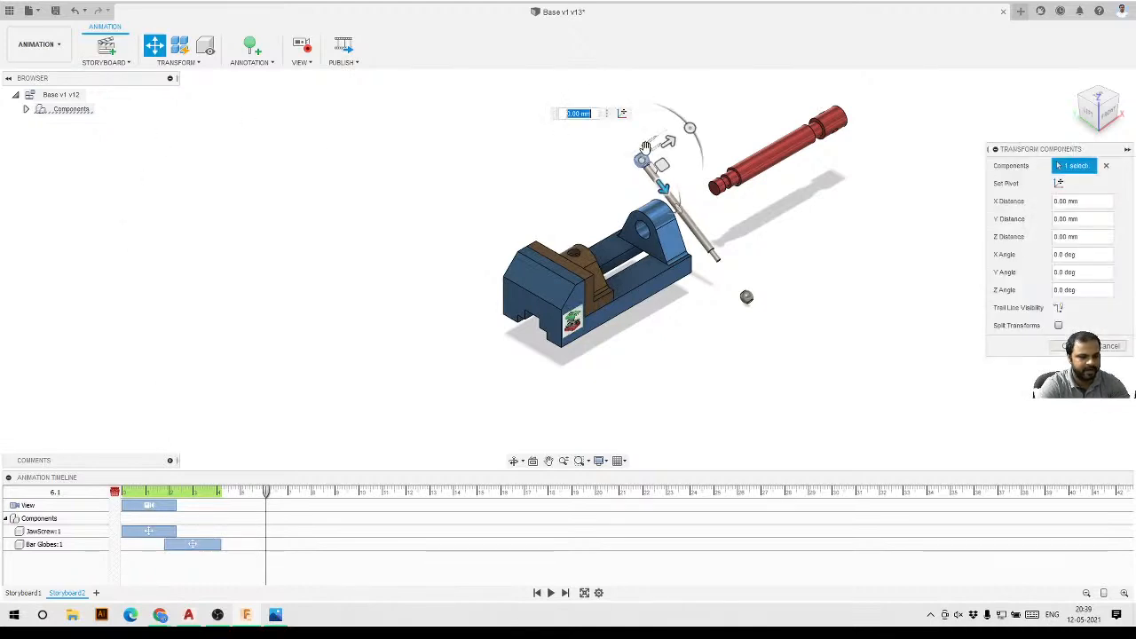
type("-40")
key("Return")
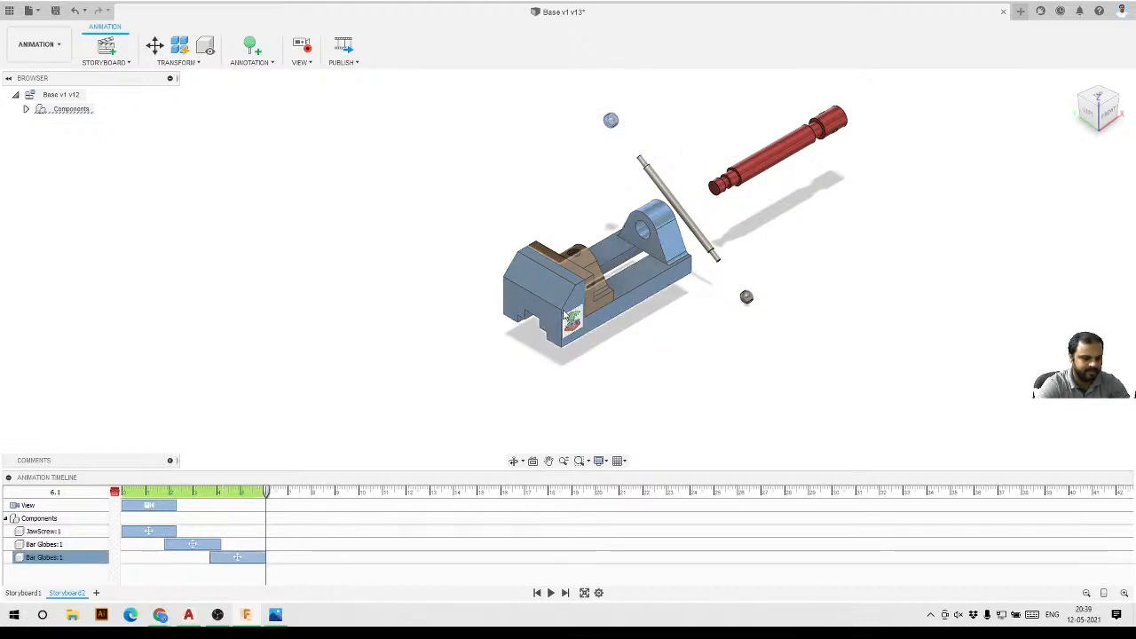
At about 9.0 s, transform the sliding vise jaw -110 mm along Z out of the base.
left_click(596, 276)
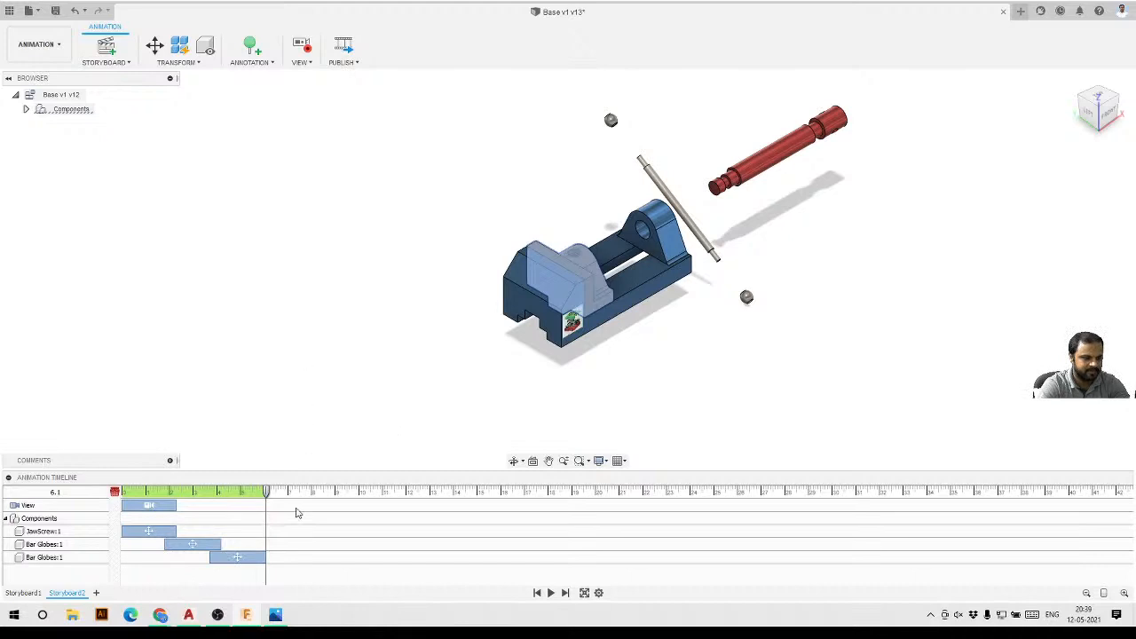
left_click_drag(268, 495, 334, 501)
left_click(155, 45)
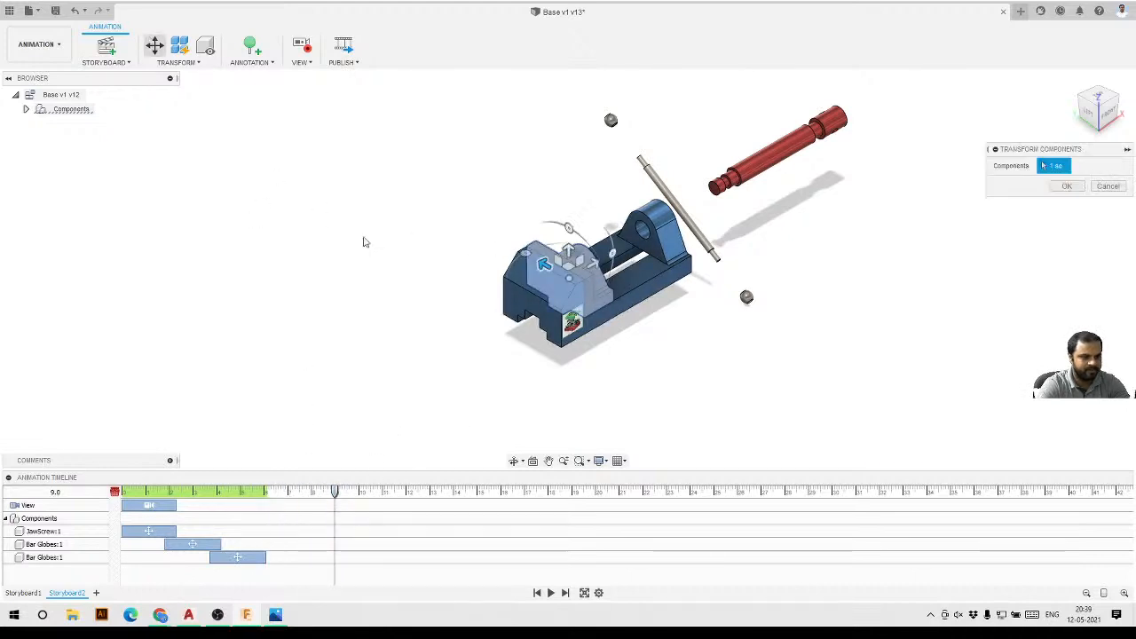
left_click(568, 275)
left_click_drag(559, 277, 482, 320)
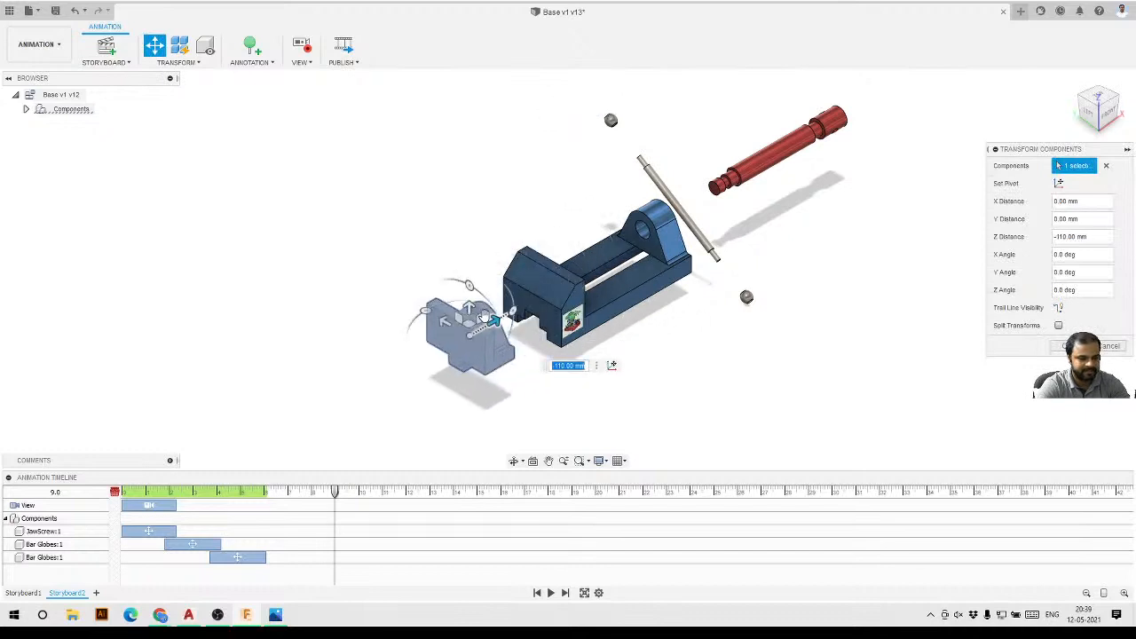
left_click(1069, 346)
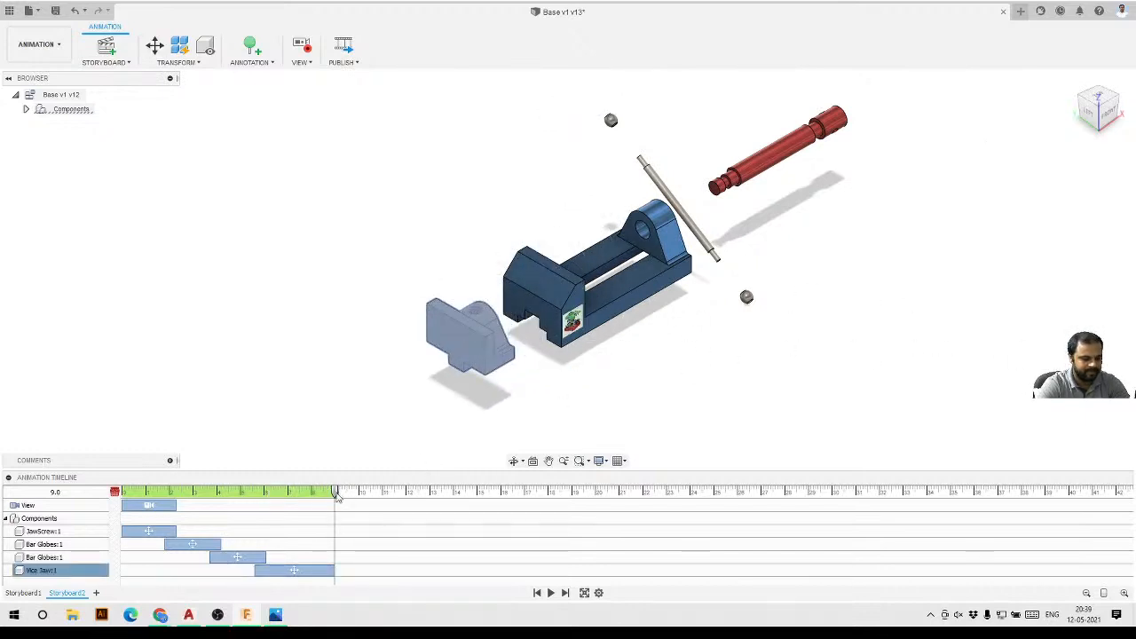
At 13 s on the timeline, orbit the camera to record a new view action of the exploded vise.
left_click_drag(341, 497, 430, 497)
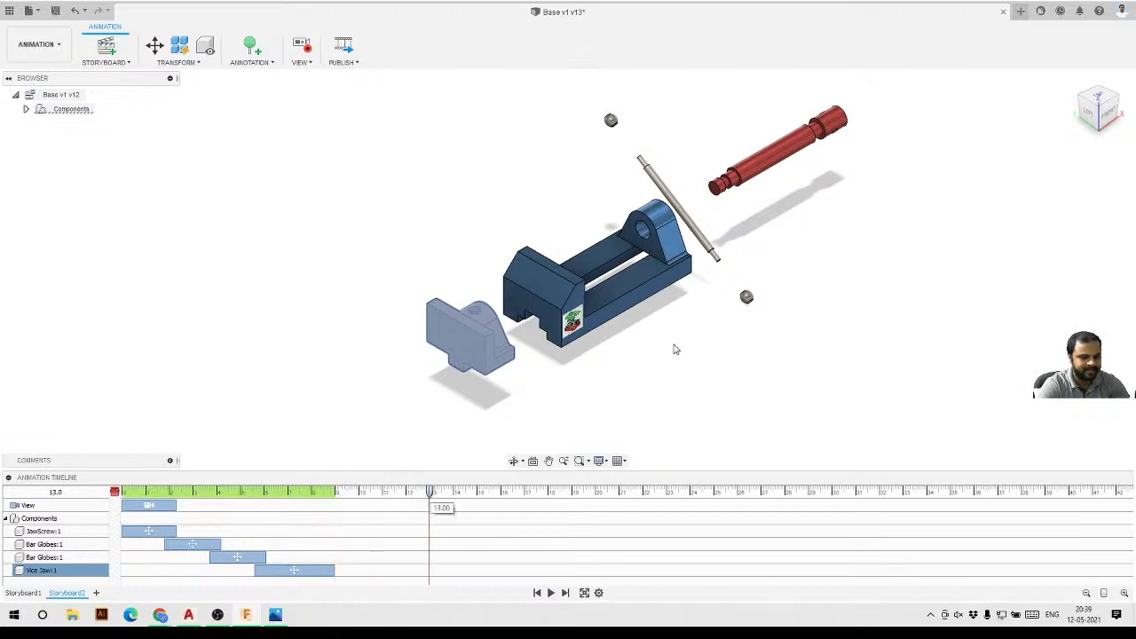
middle_click_drag(673, 349, 606, 318, "shift")
left_click(483, 433)
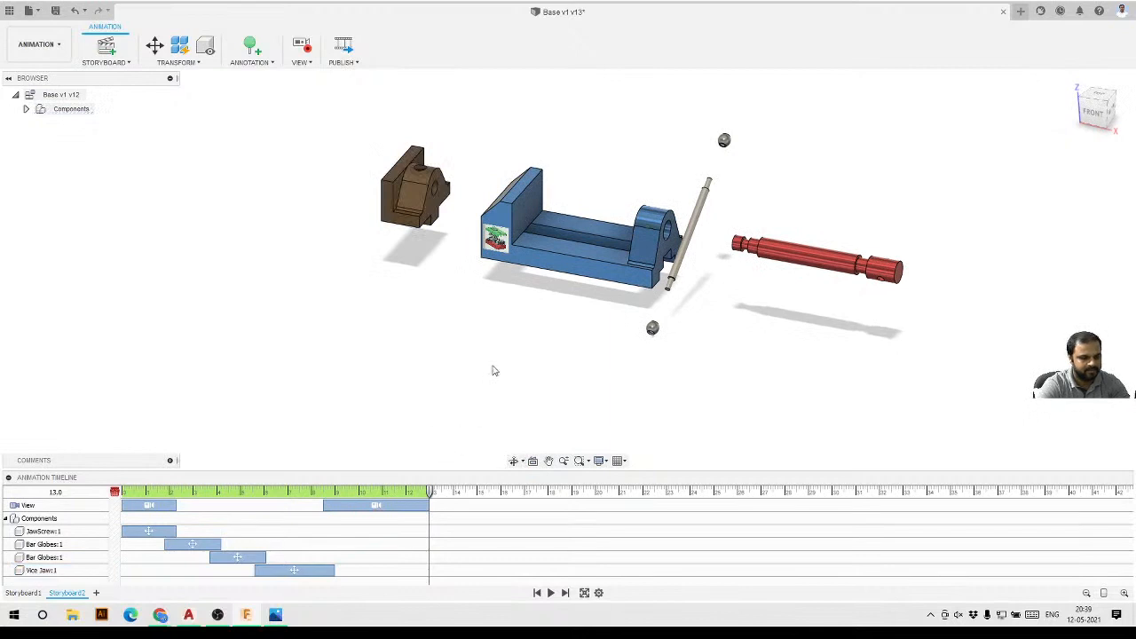
left_click(381, 505)
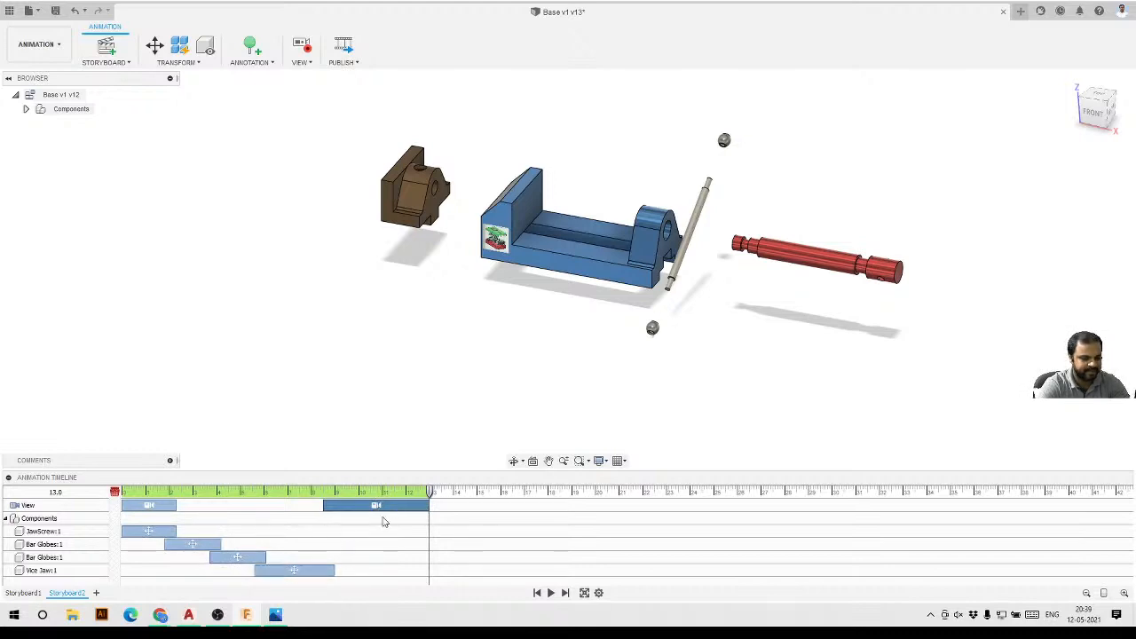
middle_click_drag(657, 307, 719, 300, "shift")
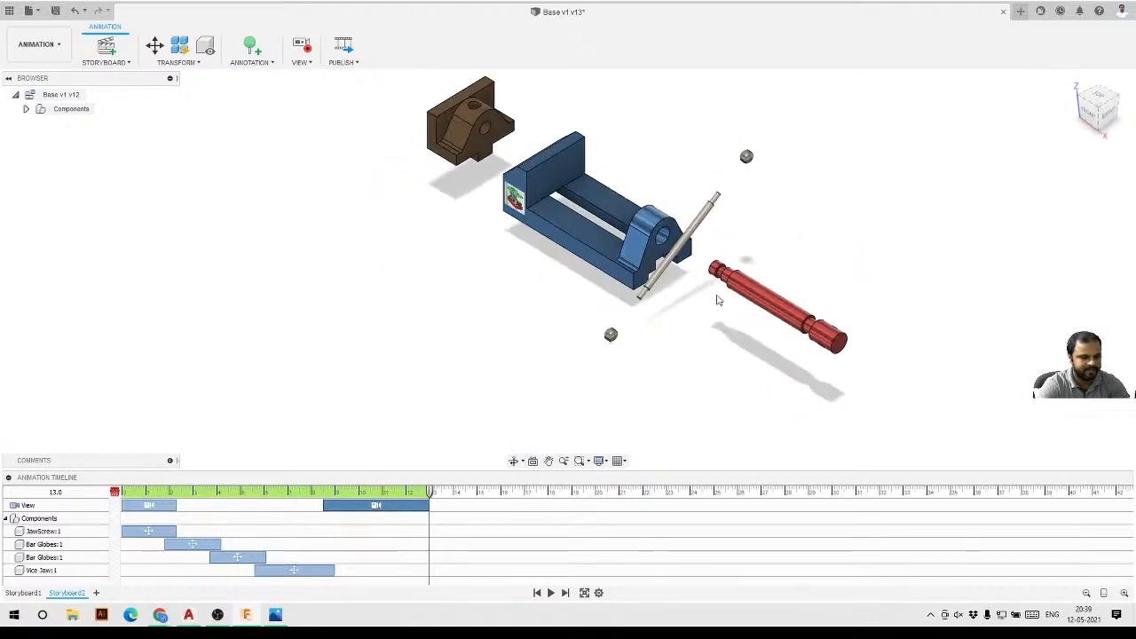
At 17 s, orbit and zoom the camera to add a closer view action of the vise.
left_click_drag(432, 493, 524, 497)
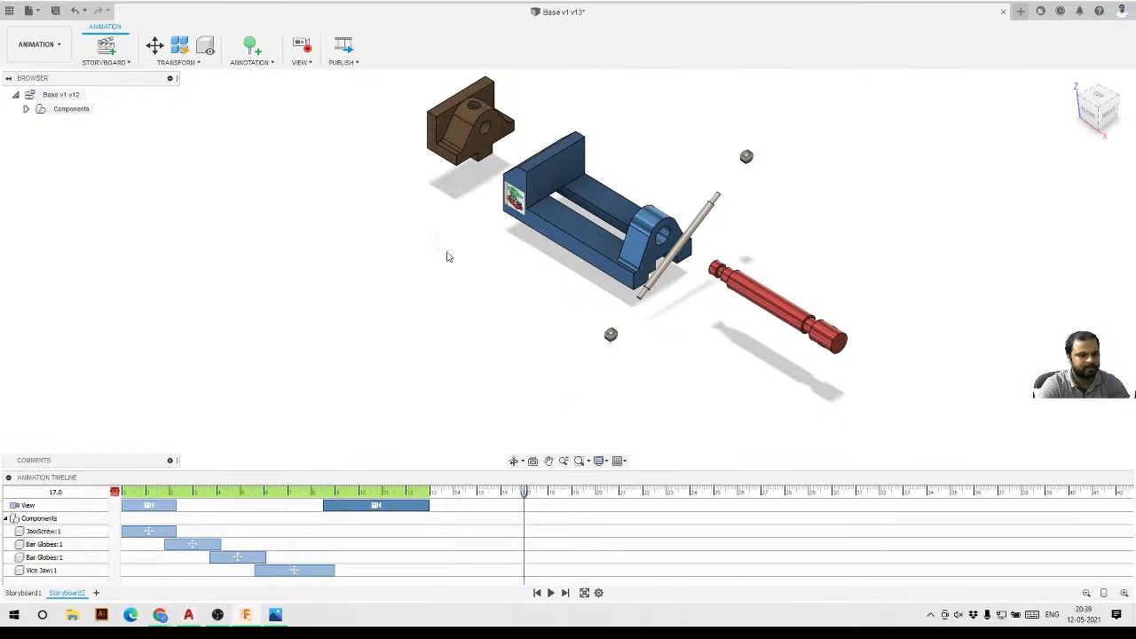
middle_click_drag(748, 293, 779, 199, "shift")
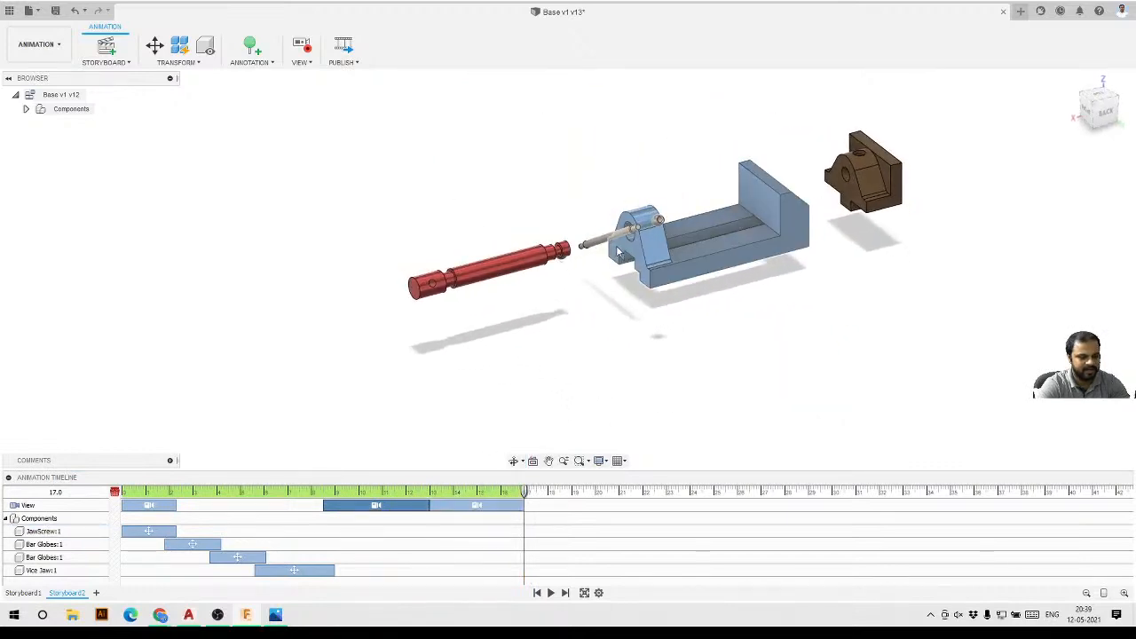
scroll(770, 204, "up", 5)
scroll(698, 275, "down", 2)
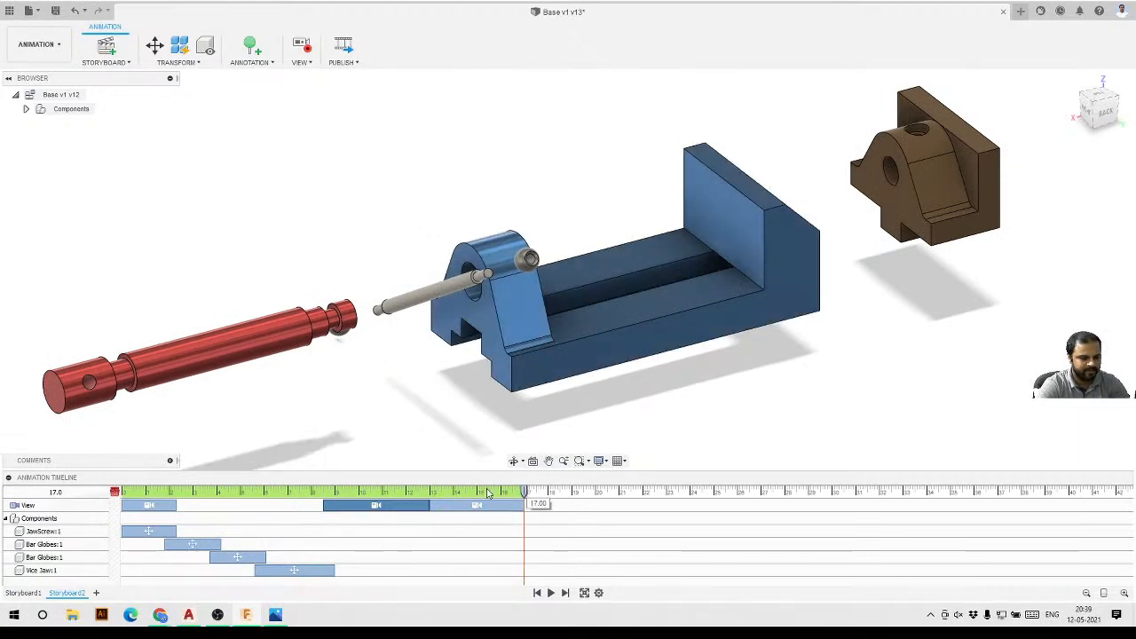
Play back the animation to review it.
left_click_drag(488, 494, 522, 493)
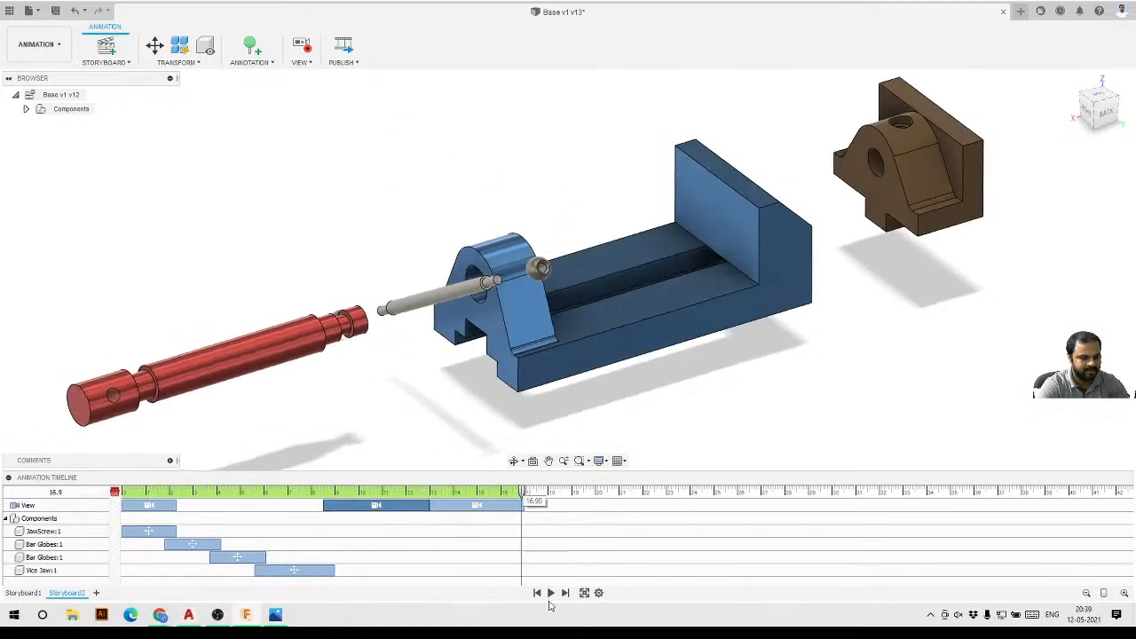
left_click(551, 593)
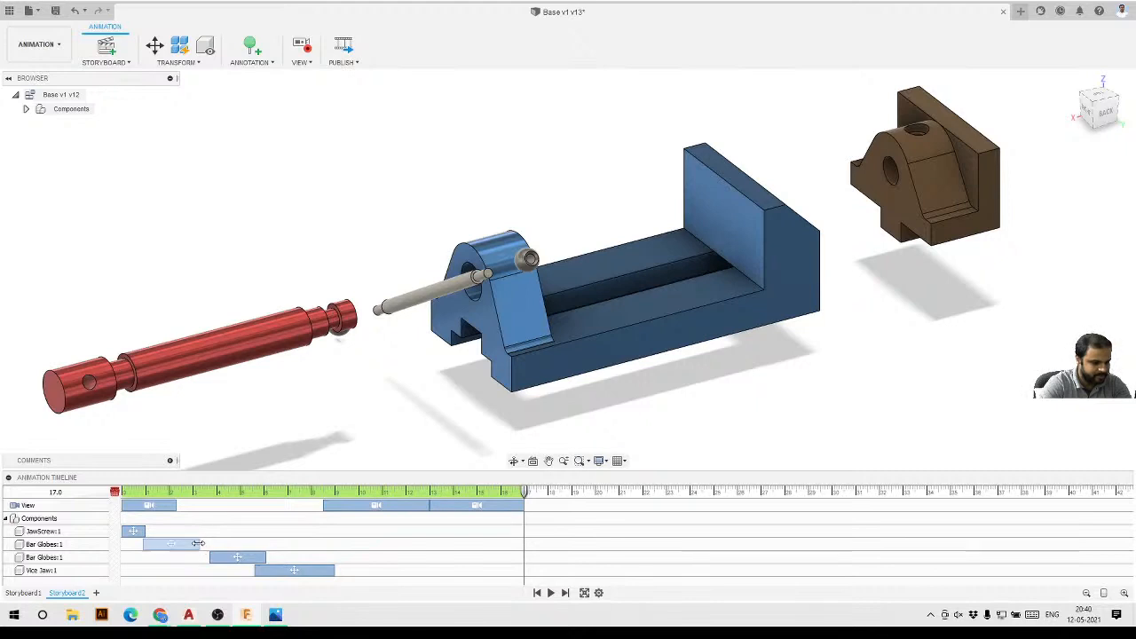
Shift the bar globe, vise jaw and view actions earlier on the timeline, then play back the result.
left_click_drag(224, 556, 179, 553)
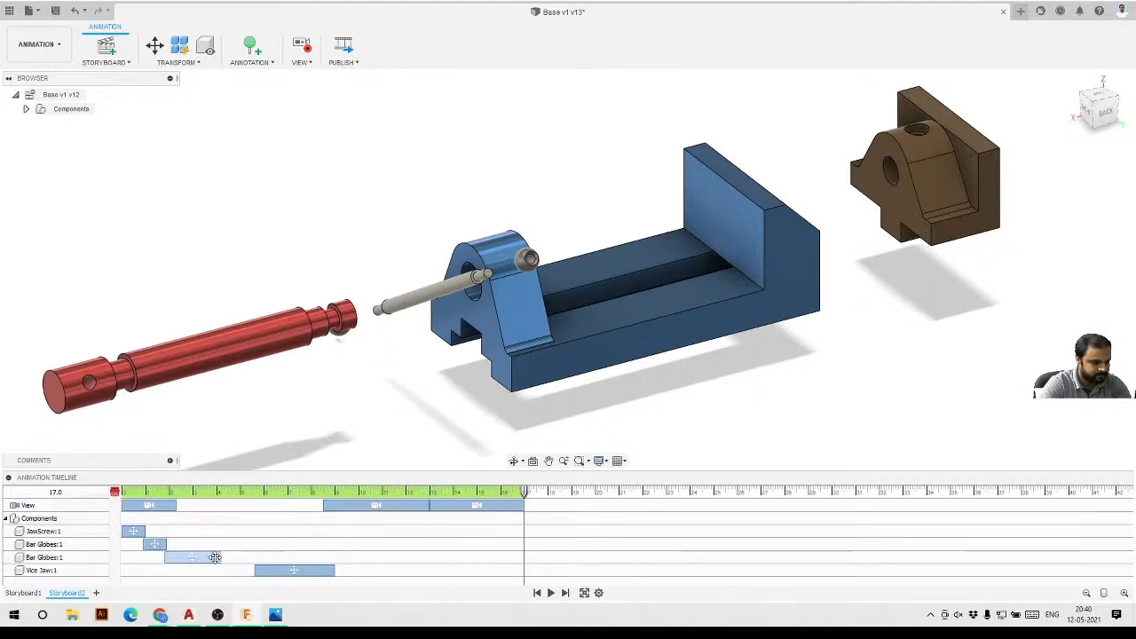
left_click_drag(220, 557, 178, 553)
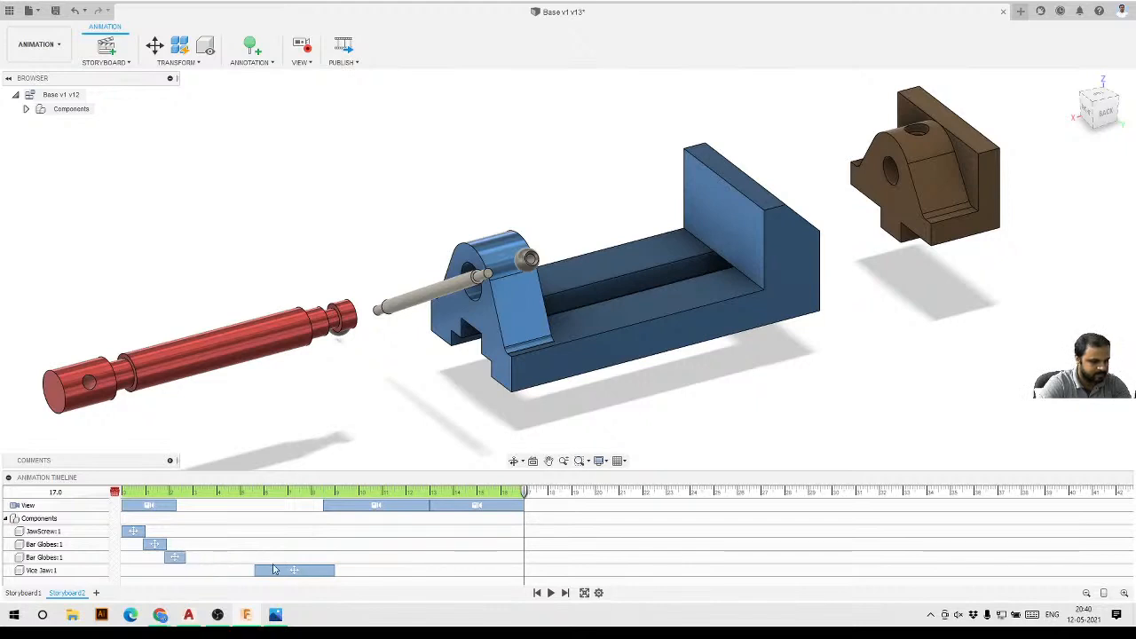
left_click_drag(274, 570, 205, 570)
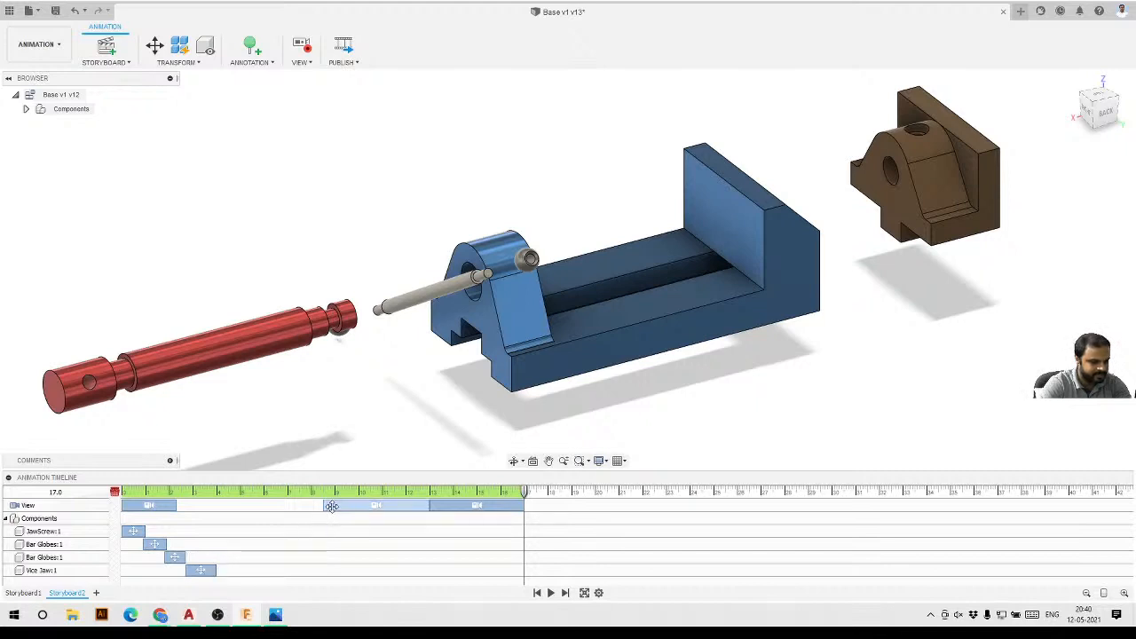
left_click_drag(333, 506, 227, 507)
left_click_drag(469, 506, 364, 517)
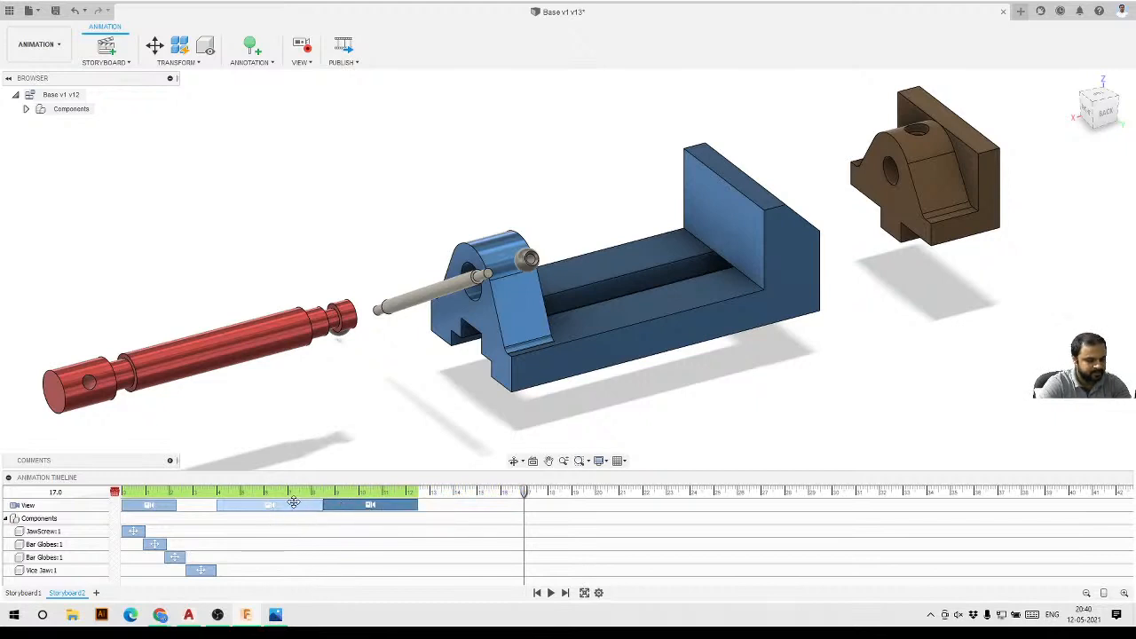
left_click(548, 593)
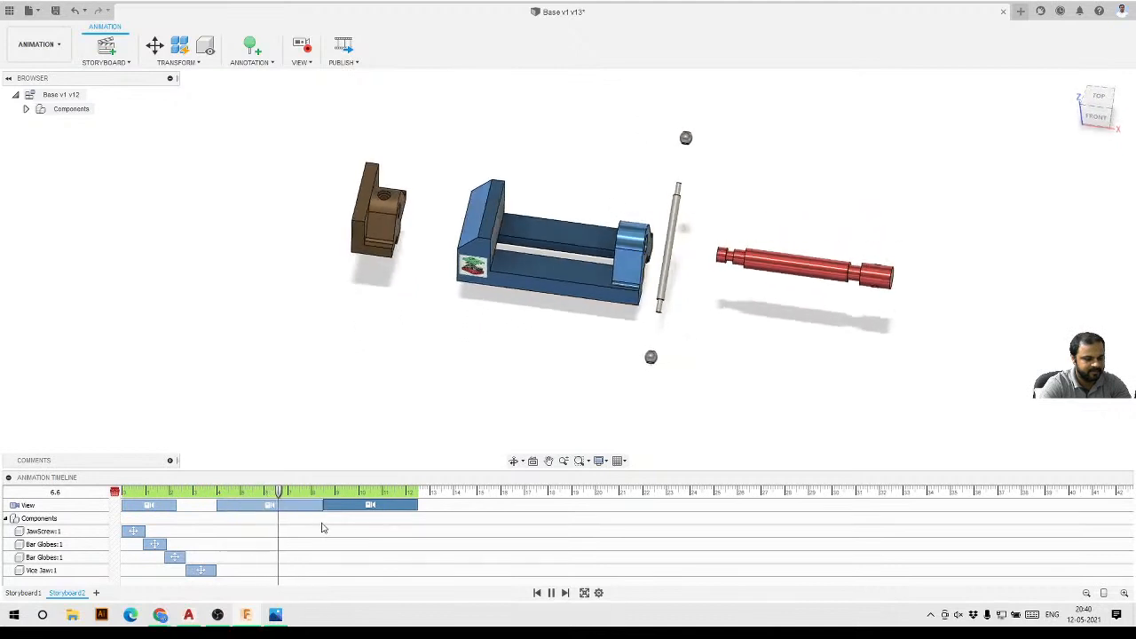
left_click(550, 593)
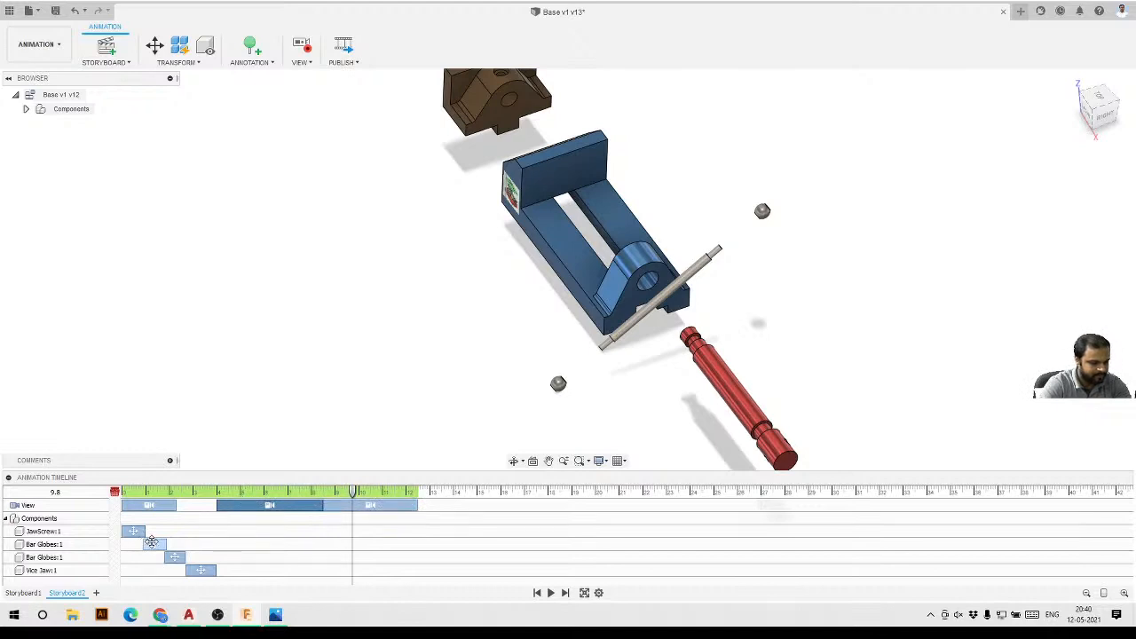
Align all component actions to the start of the timeline, pull the view actions earlier, and play the animation.
left_click_drag(138, 543, 133, 543)
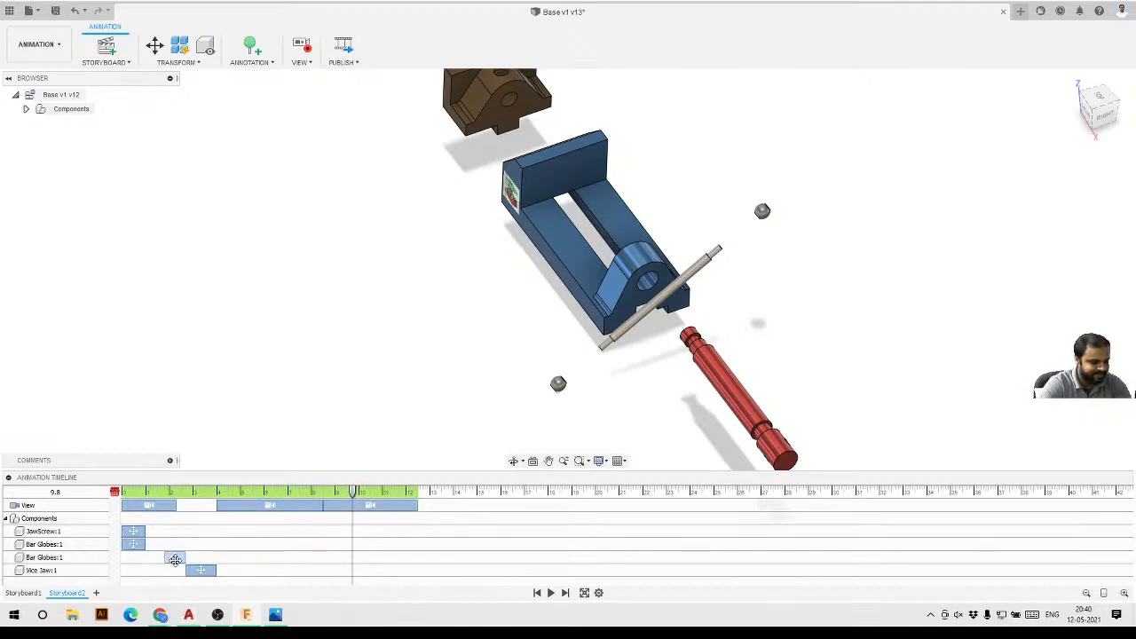
left_click_drag(187, 570, 127, 570)
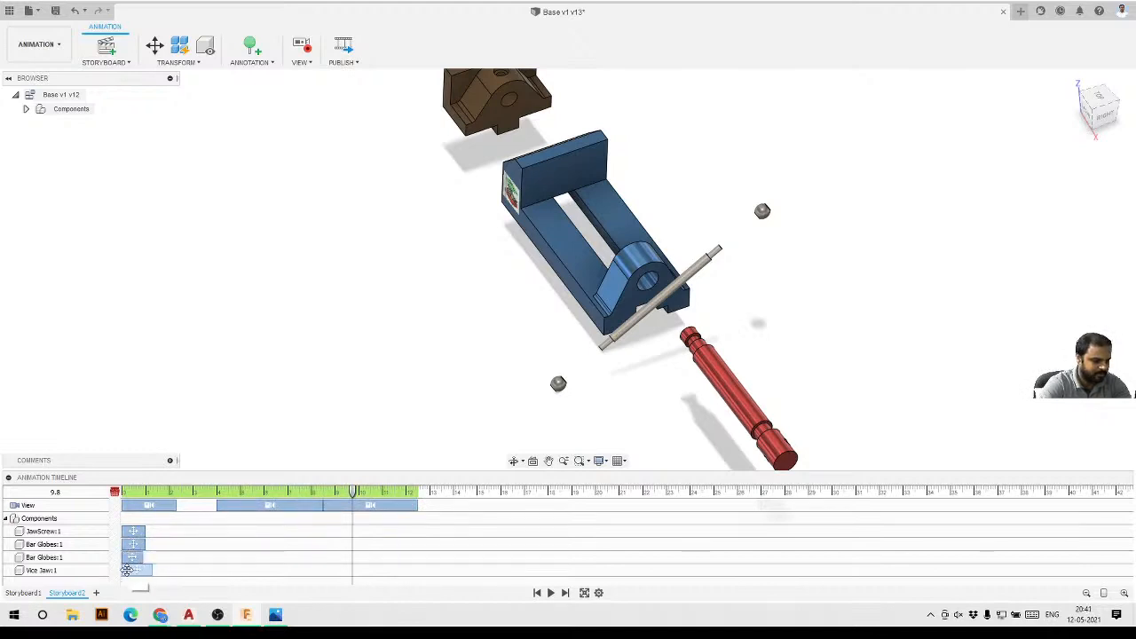
left_click_drag(225, 506, 184, 506)
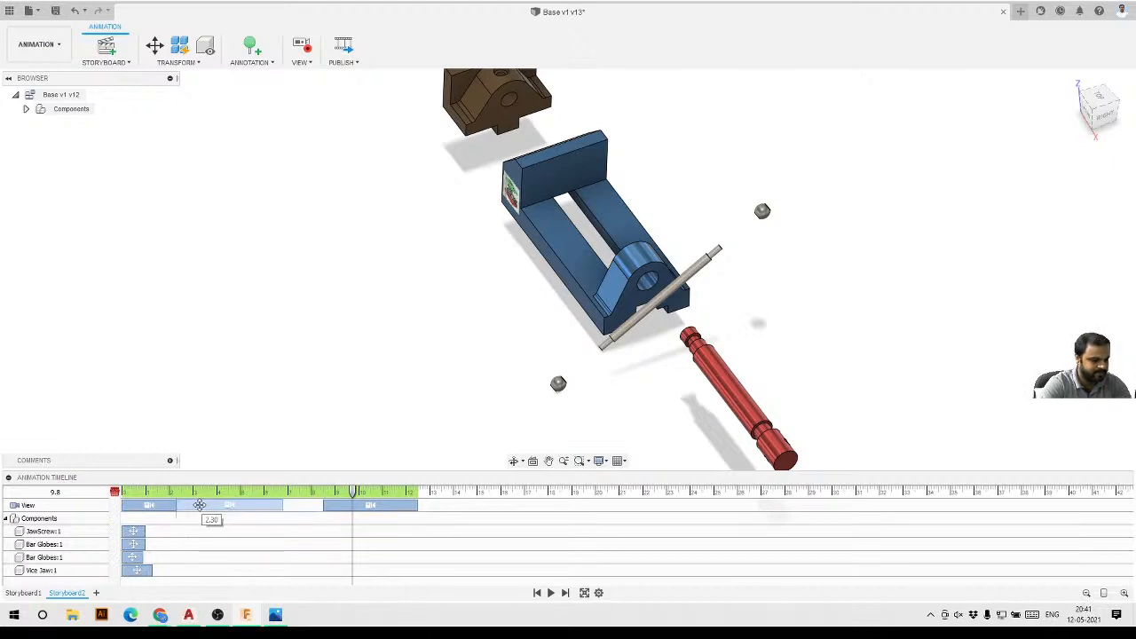
left_click_drag(332, 506, 291, 506)
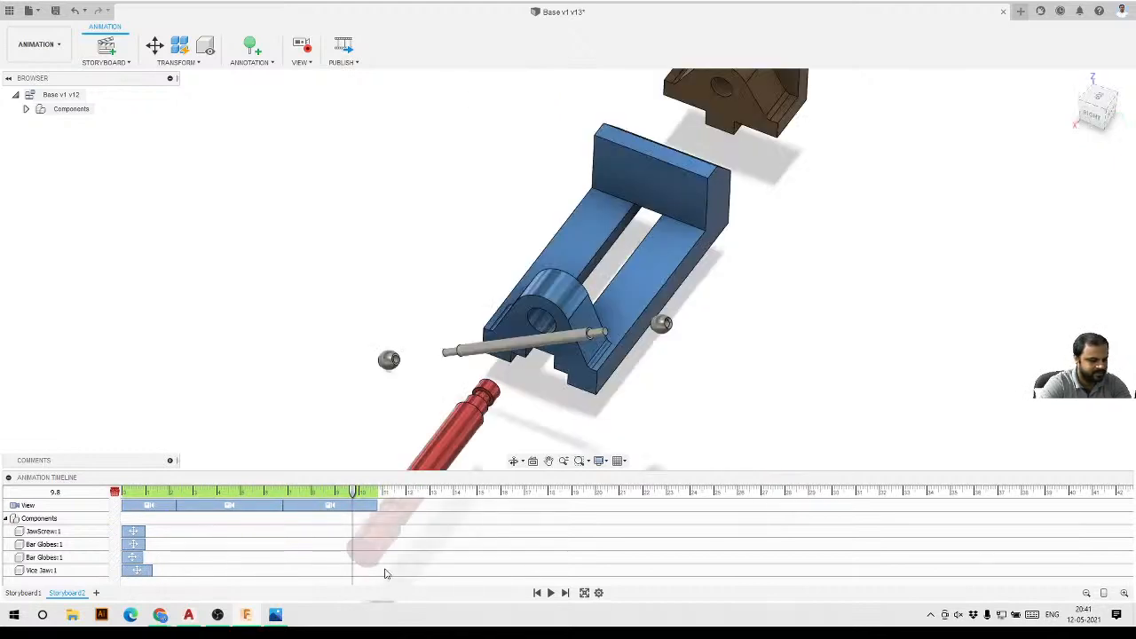
left_click(551, 593)
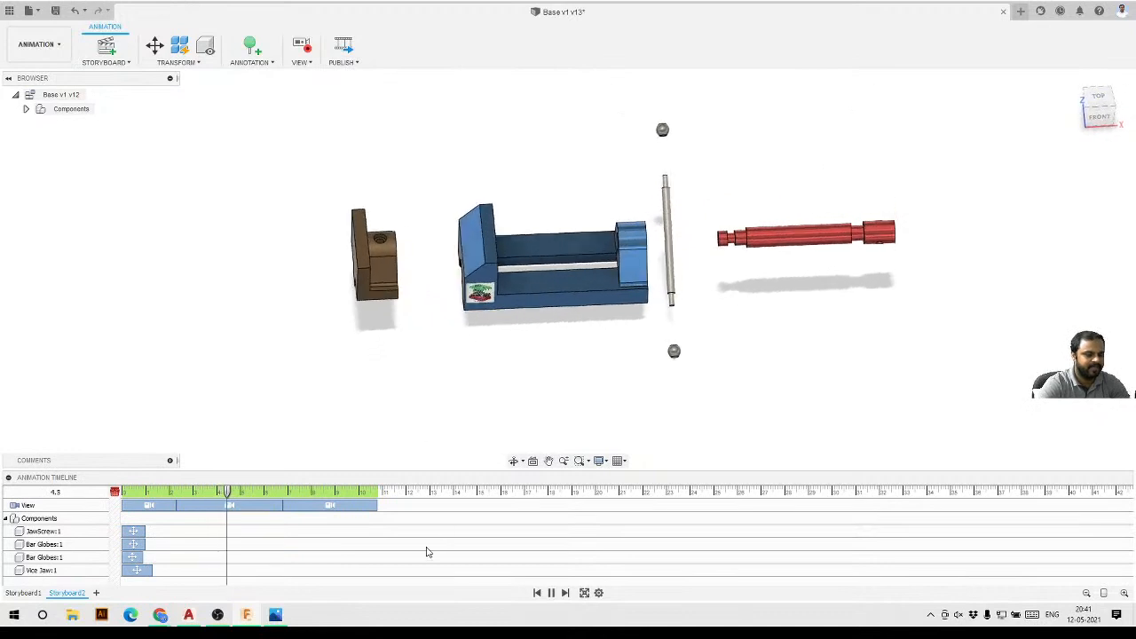
Publish the animation as an AVI video at 1280 x 720 (16:9) resolution, also saving it to the computer.
left_click(344, 46)
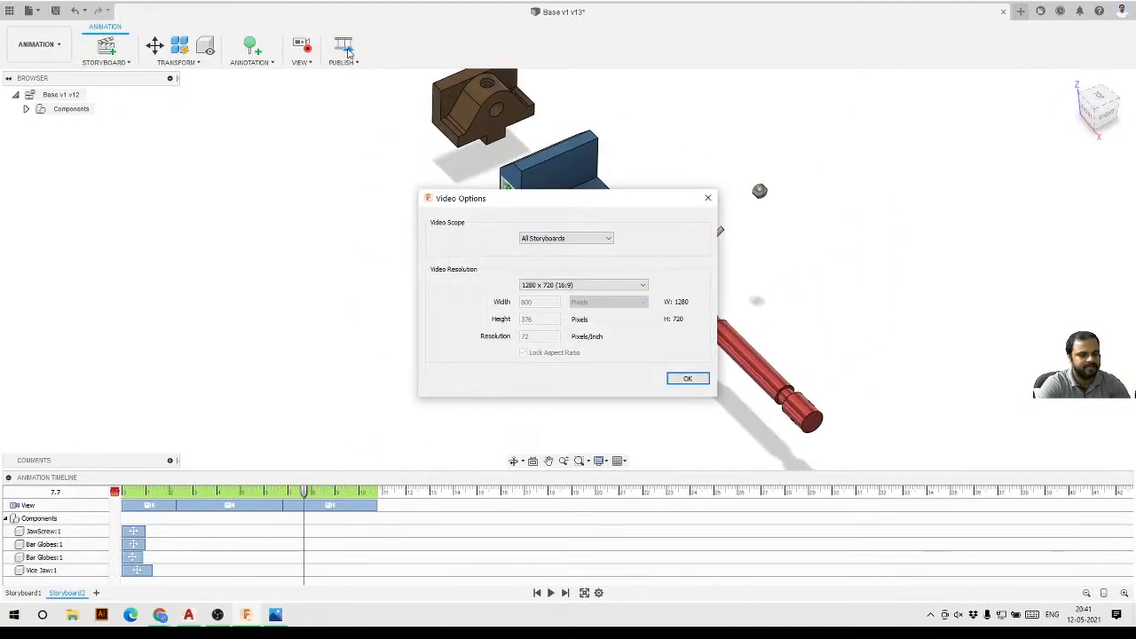
left_click(580, 285)
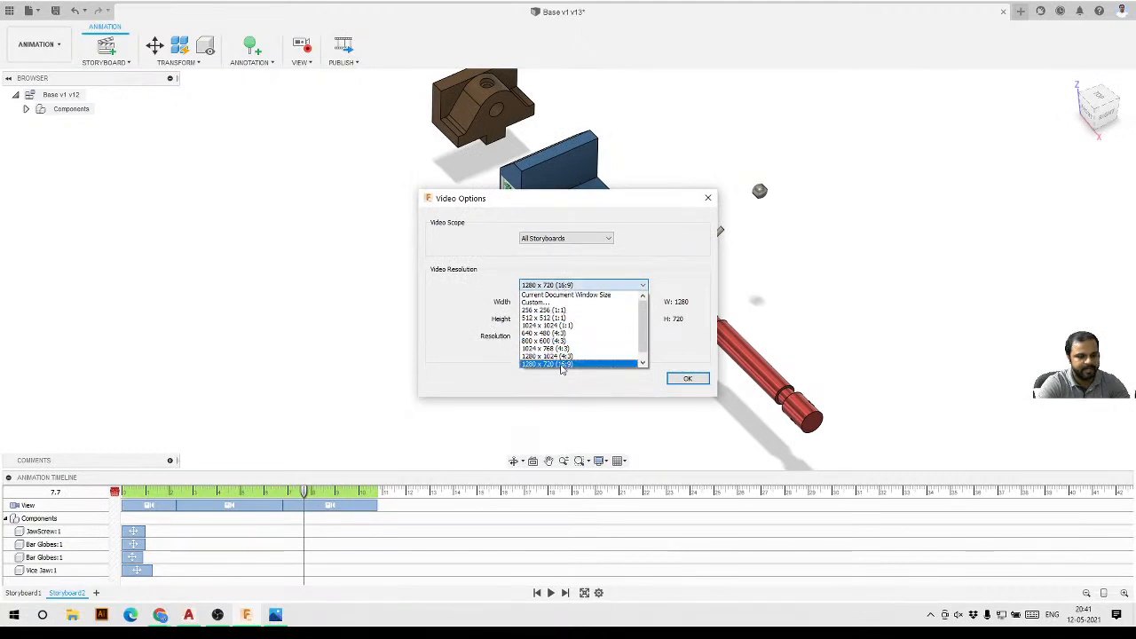
left_click(560, 364)
left_click(688, 379)
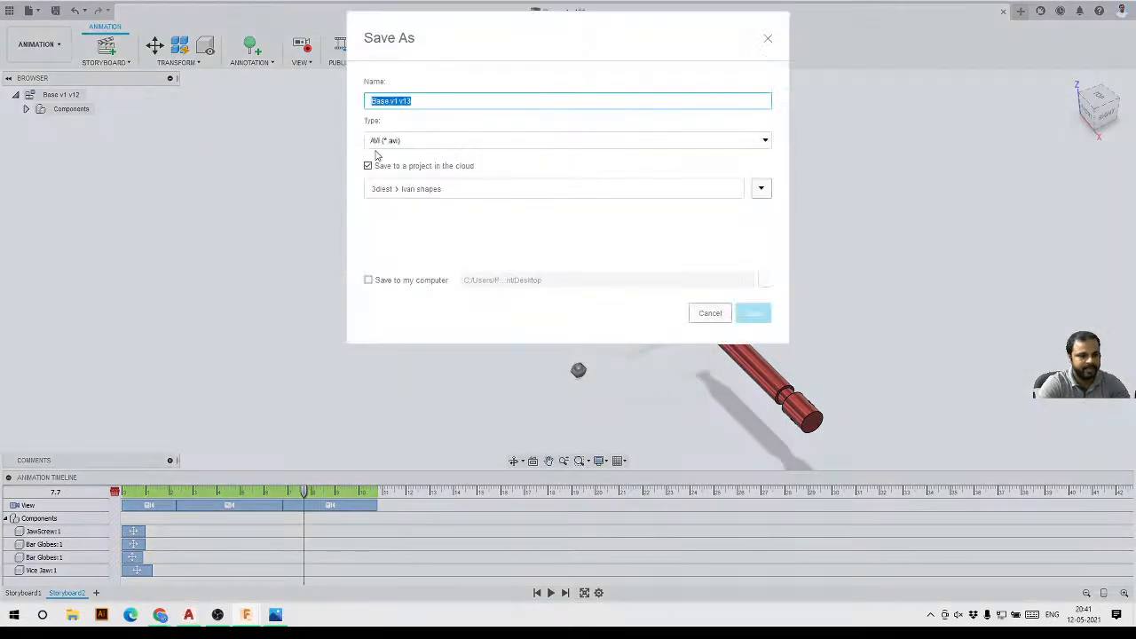
left_click(434, 147)
left_click(412, 145)
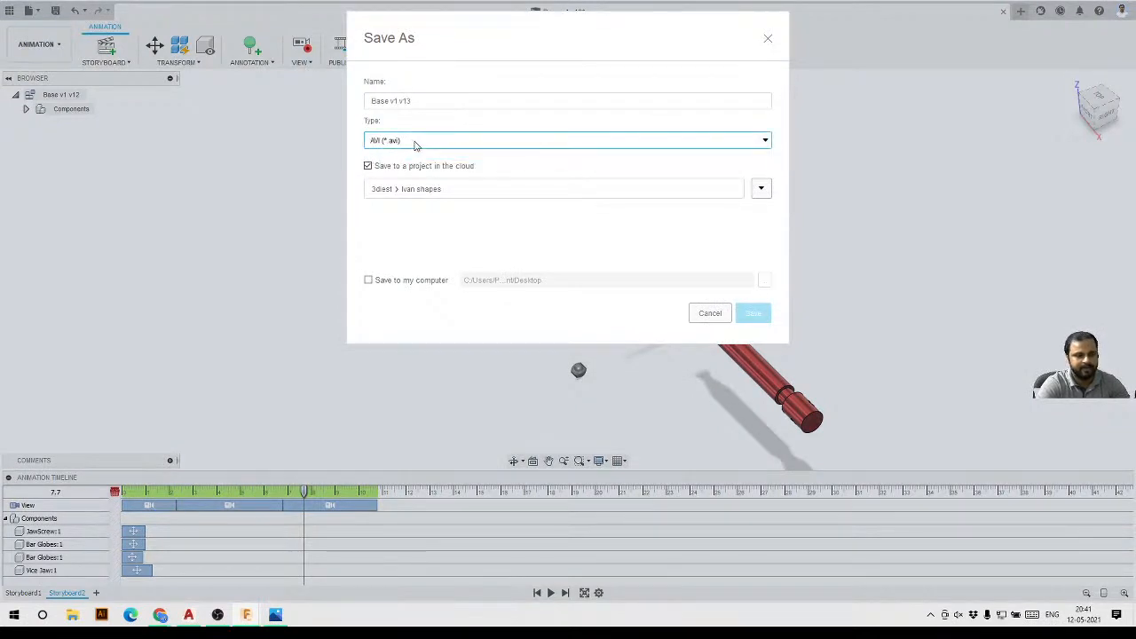
left_click(376, 283)
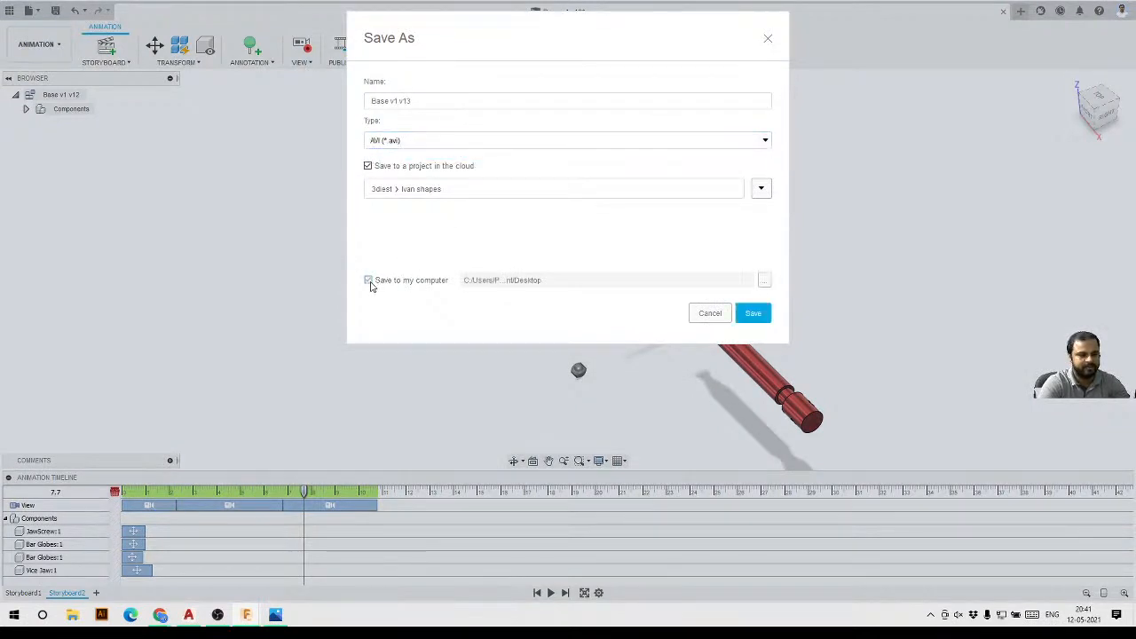
left_click(753, 312)
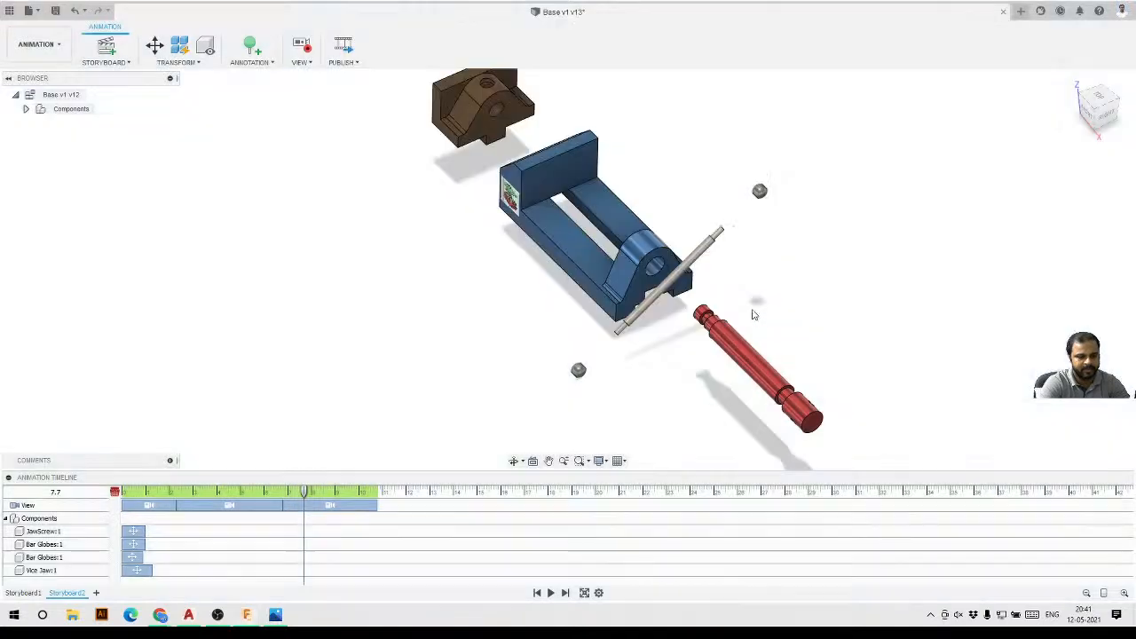
Open the published Base v1 v13 video file from the desktop in a media player.
left_click(1133, 615)
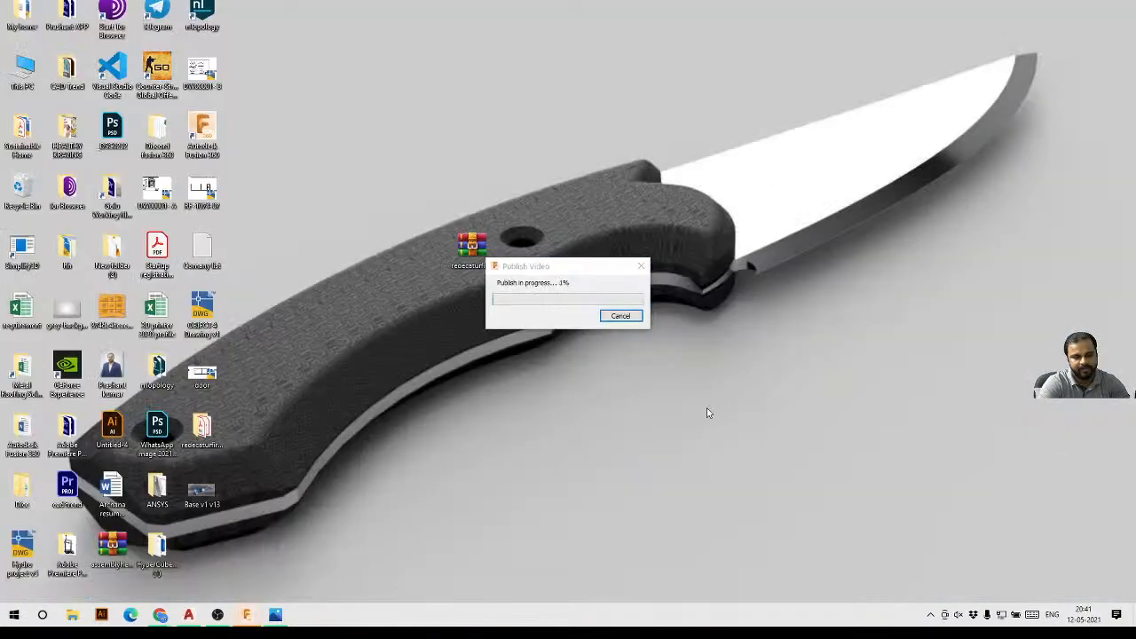
left_click(206, 553)
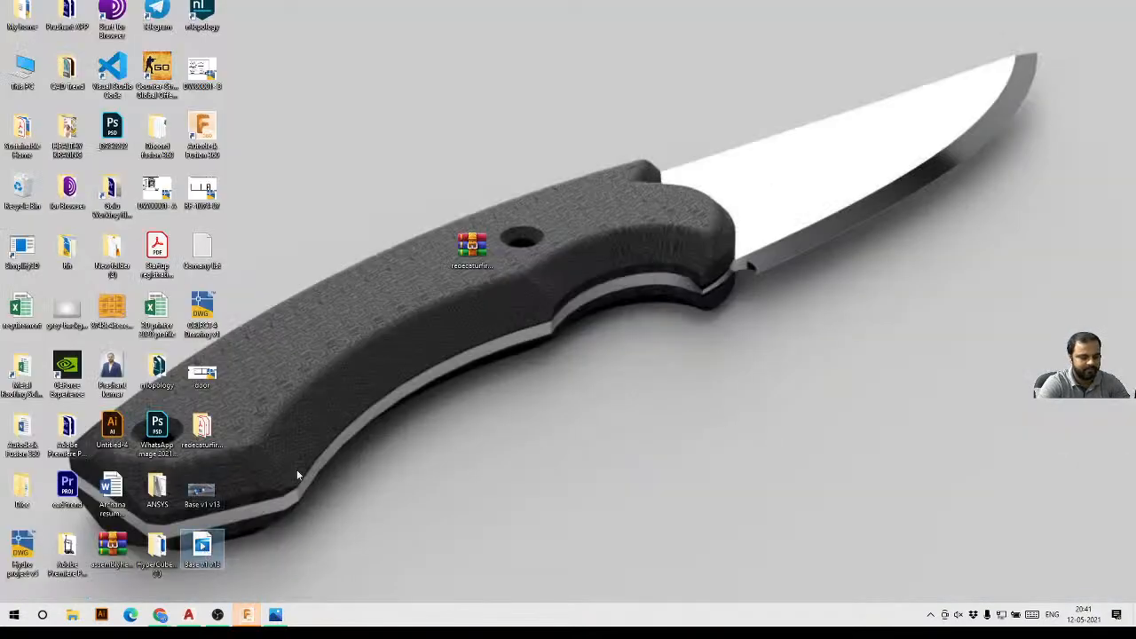
right_click(324, 367)
left_click(355, 401)
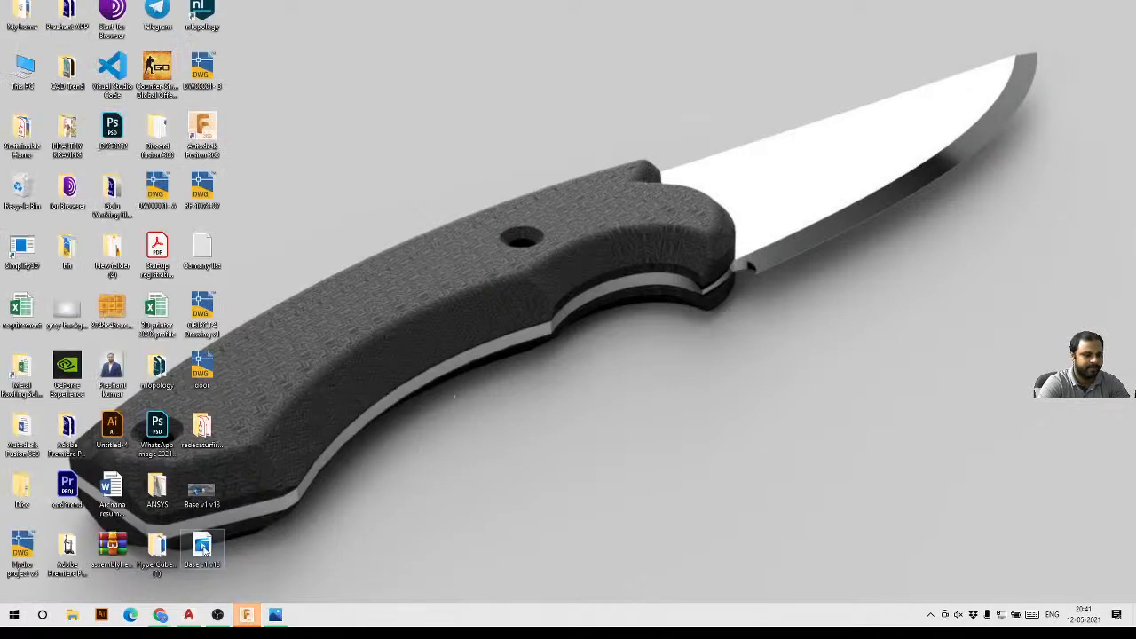
right_click(203, 548)
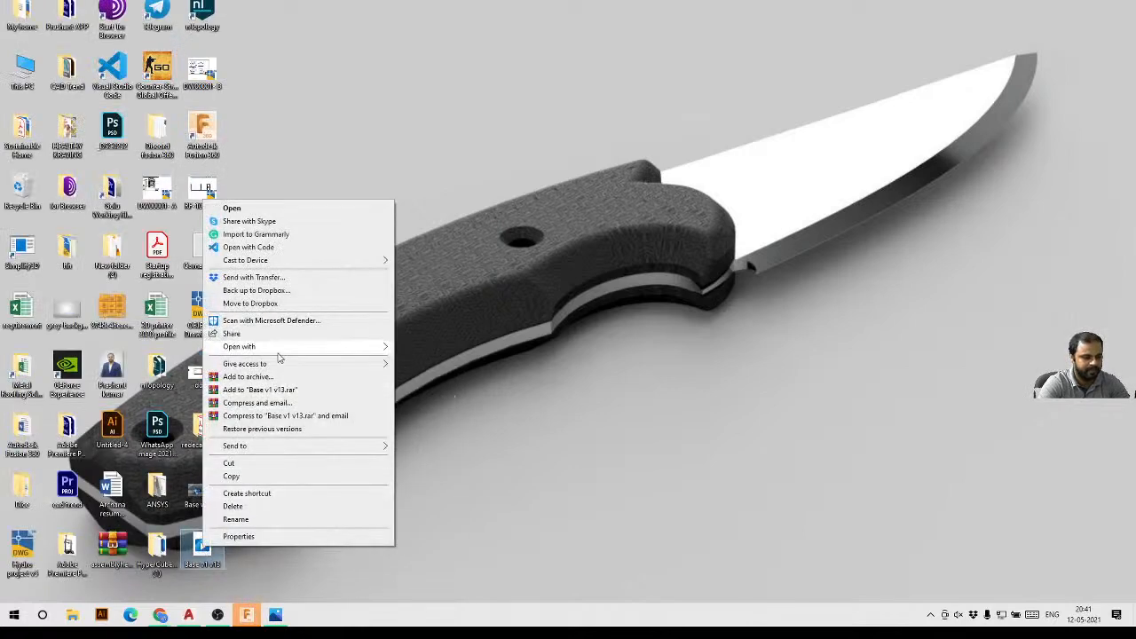
mouse_move(285, 348)
left_click(435, 374)
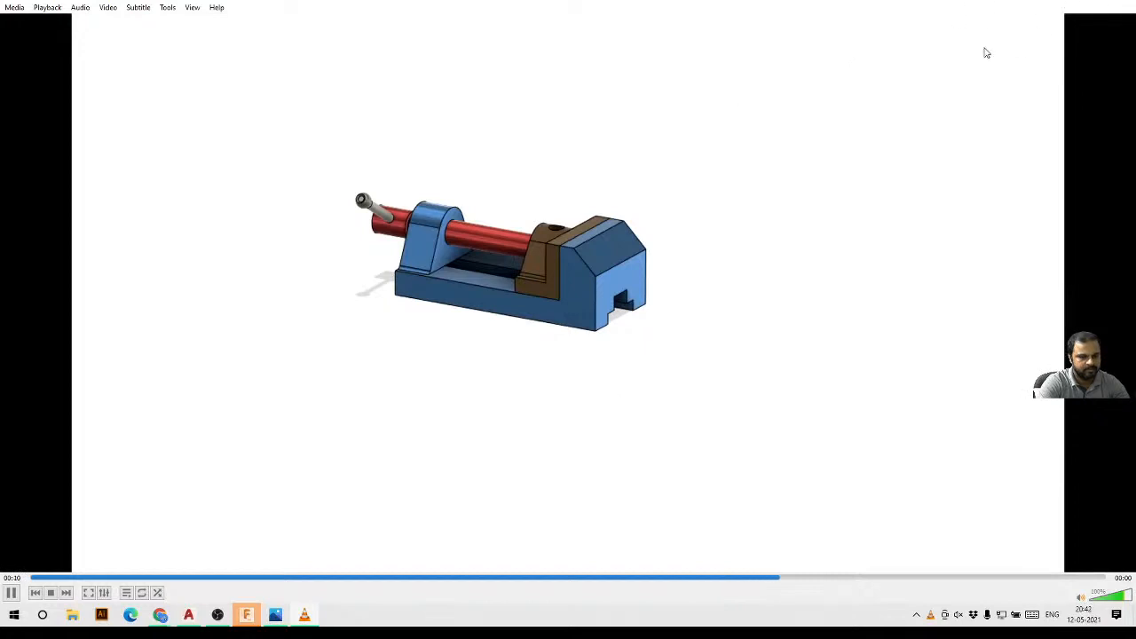
Restart playback of the exploded vise video to review it, then return to Fusion 360.
left_click(50, 593)
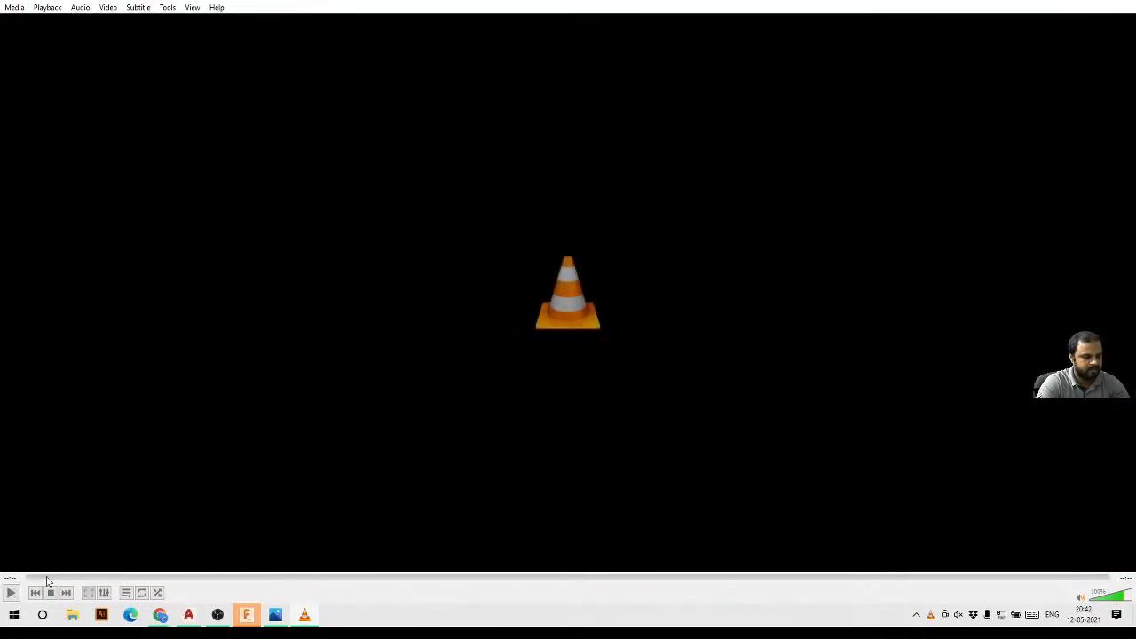
key("space")
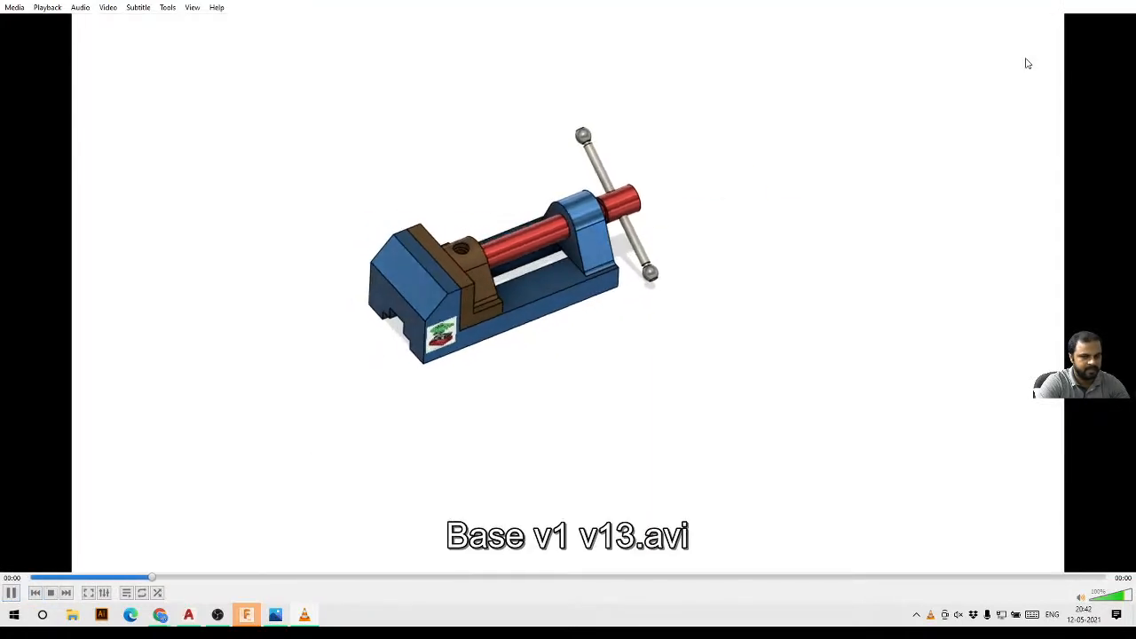
left_click(1068, 1)
left_click(248, 615)
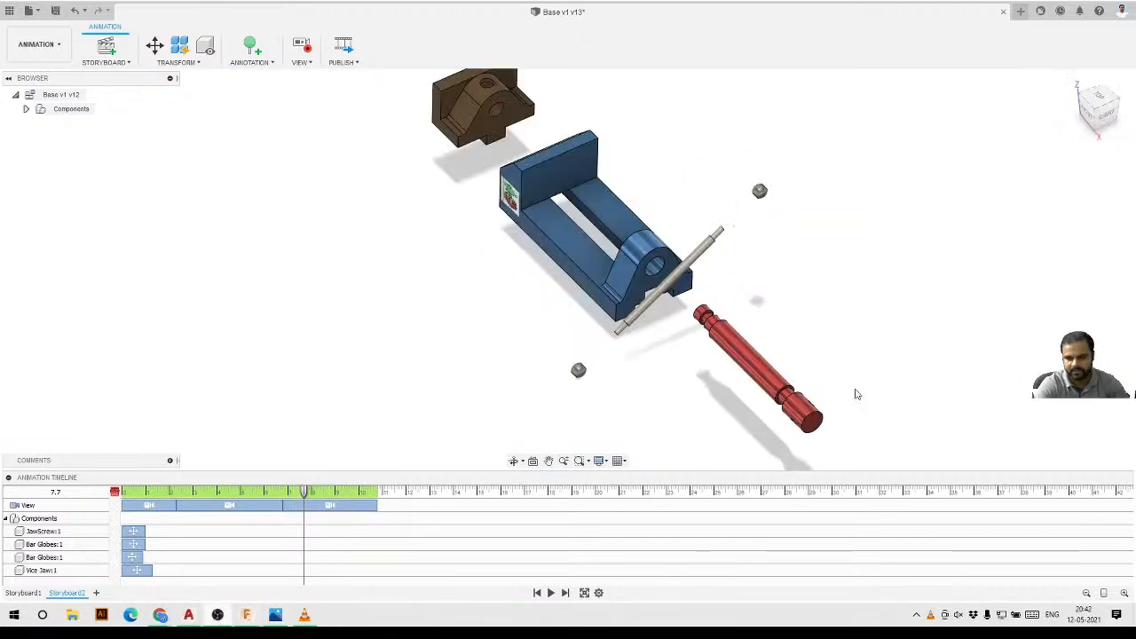
View the rendered vise image in the Photos app and come back to the animation.
mouse_move(163, 617)
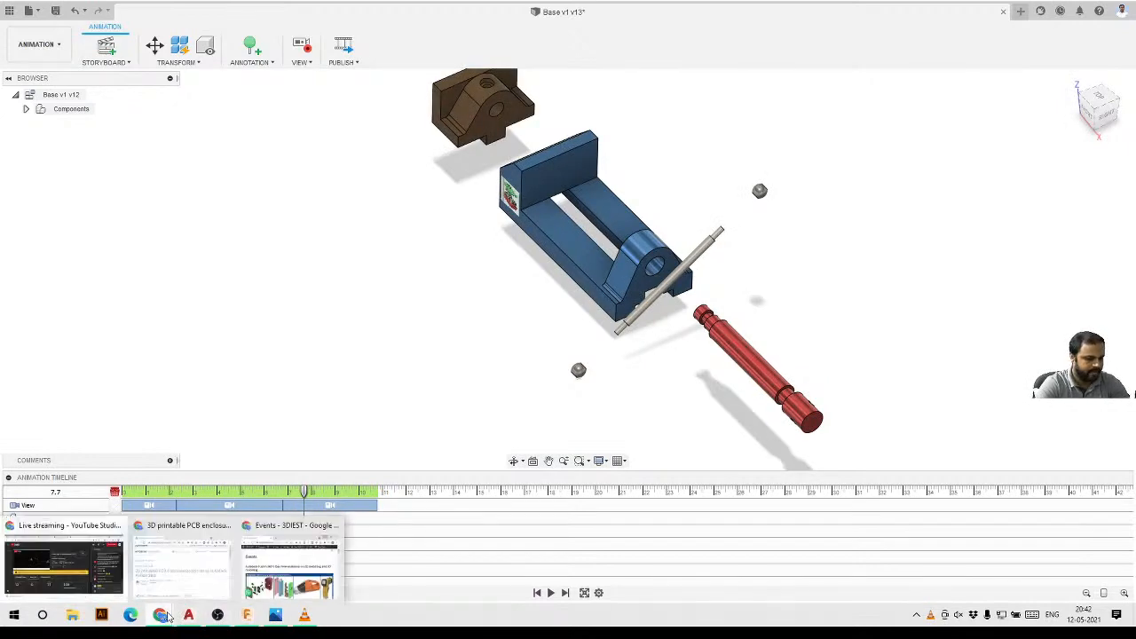
mouse_move(197, 569)
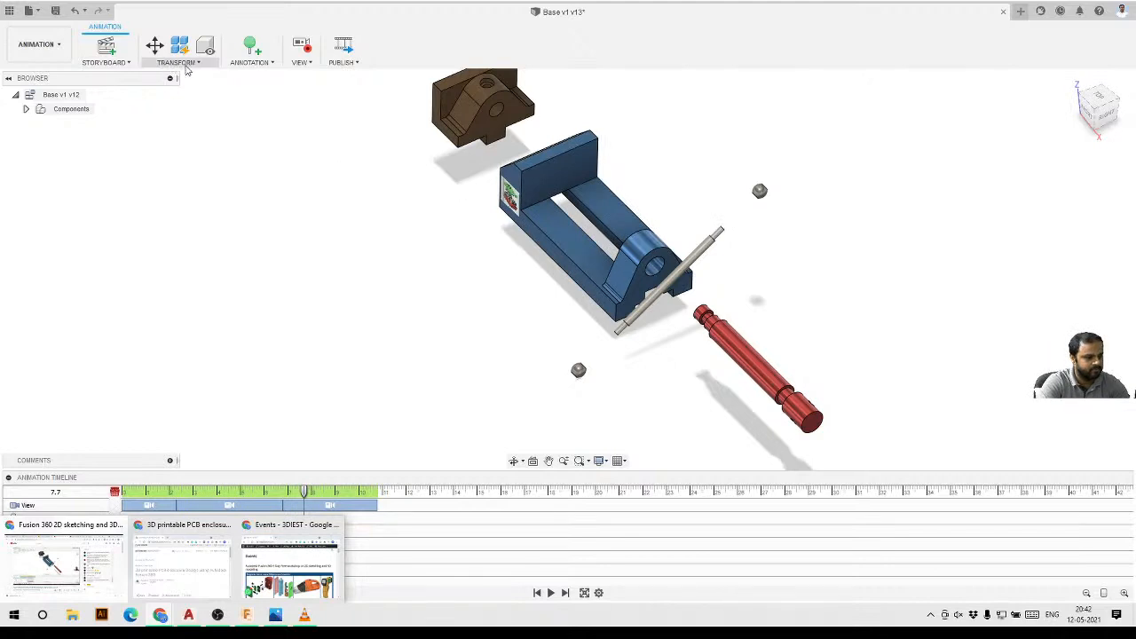
scroll(463, 342, "down", 2)
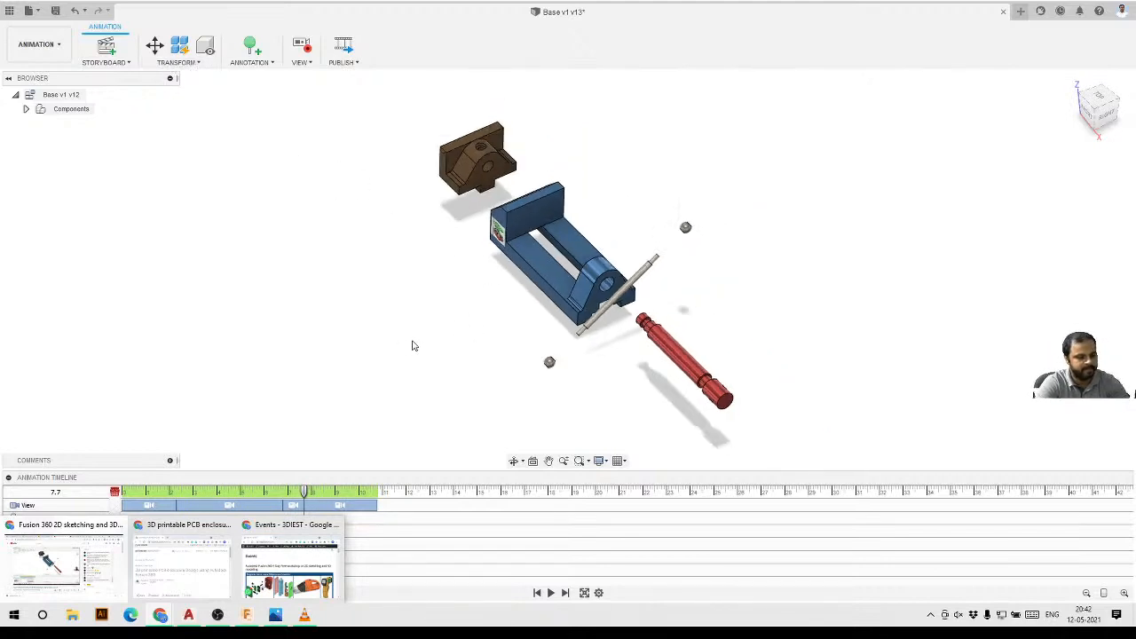
middle_click_drag(414, 345, 433, 323, "shift")
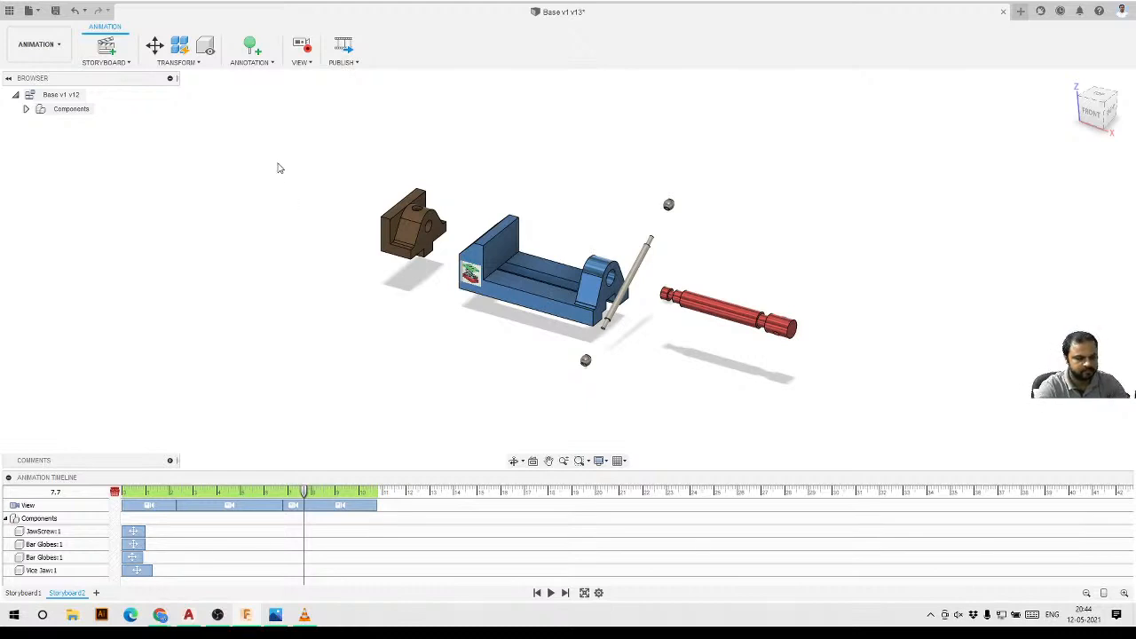
left_click(276, 613)
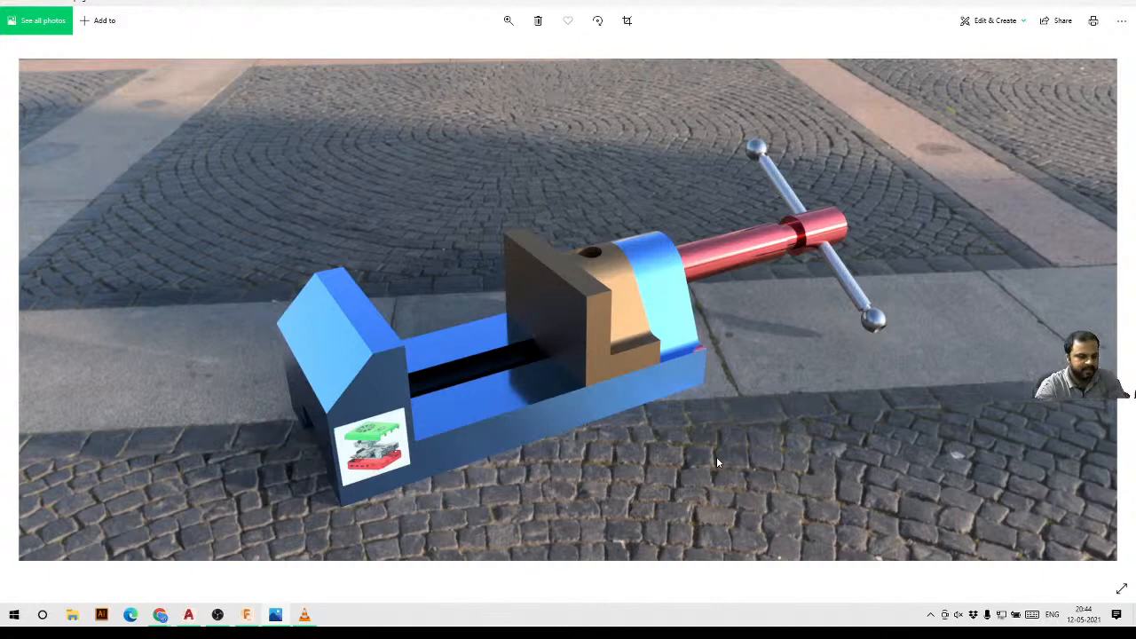
left_click(248, 616)
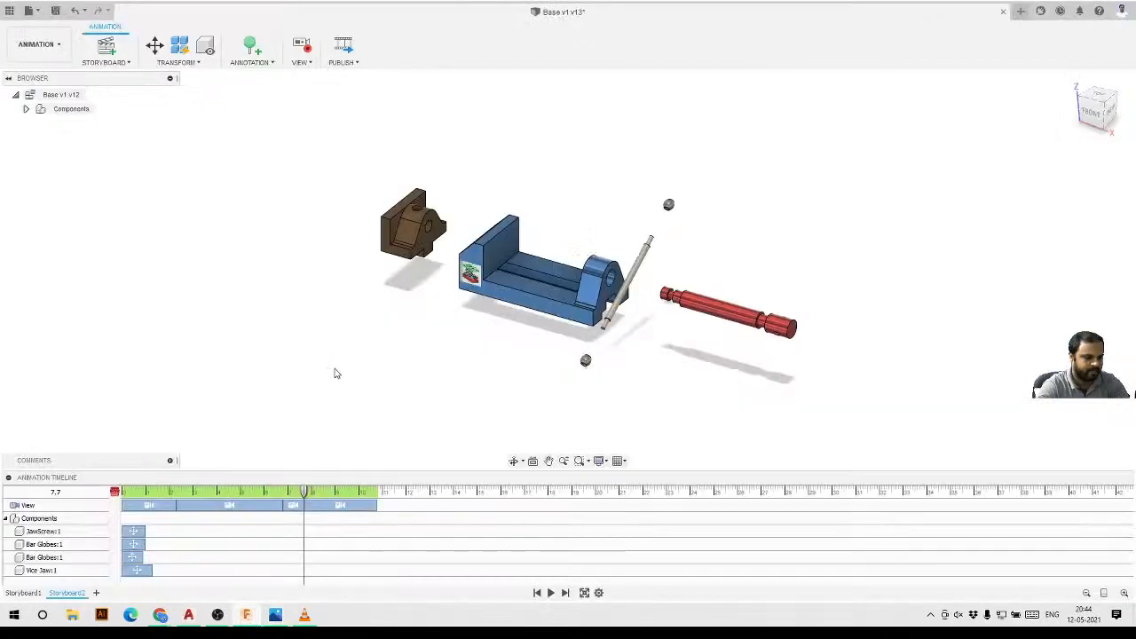
Switch to the Render workspace and open the saved vise render from the rendering gallery.
left_click(36, 46)
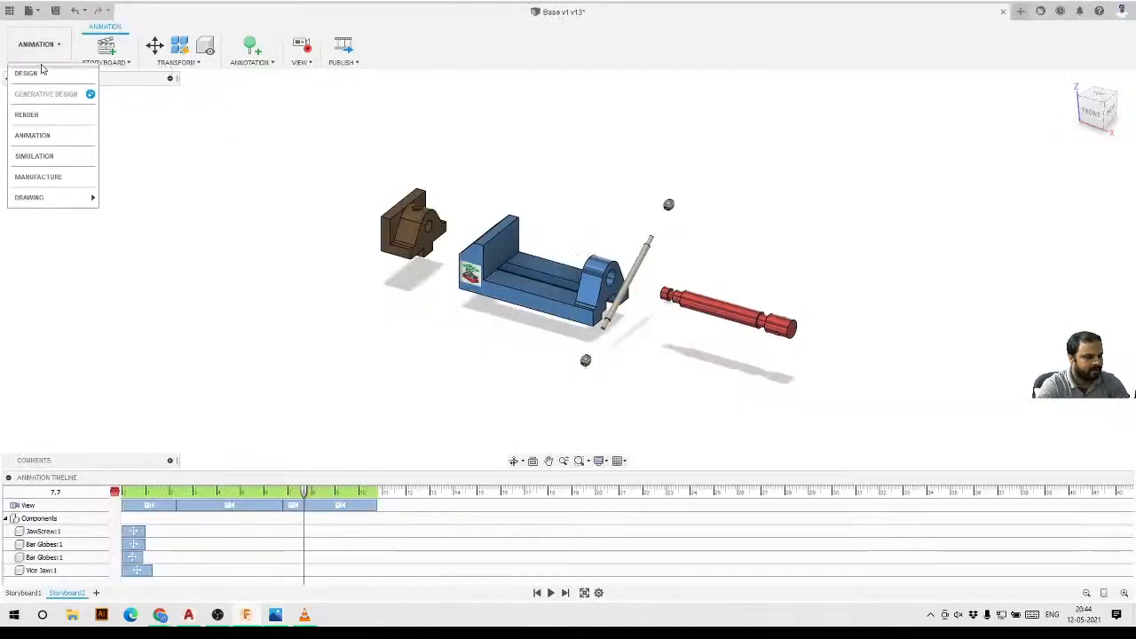
left_click(27, 115)
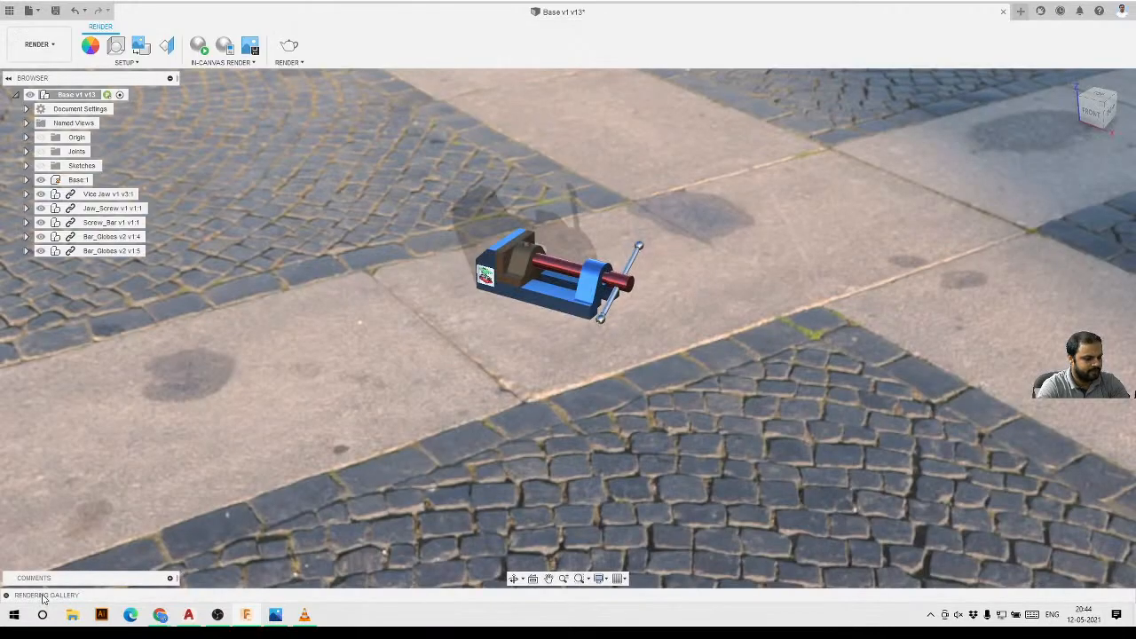
left_click(7, 595)
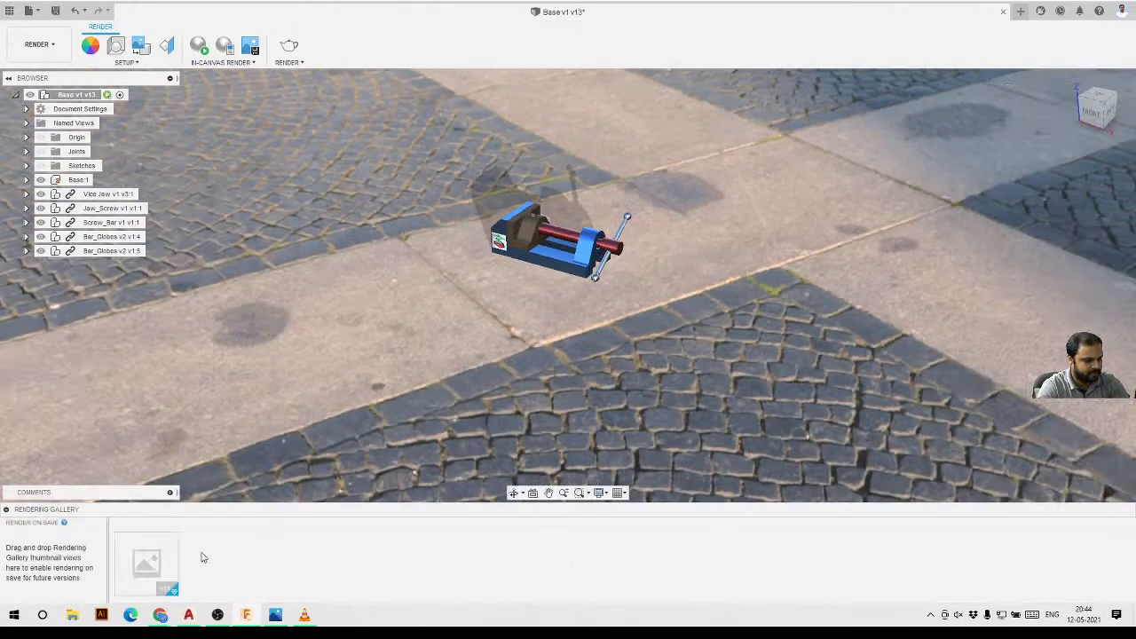
mouse_move(147, 573)
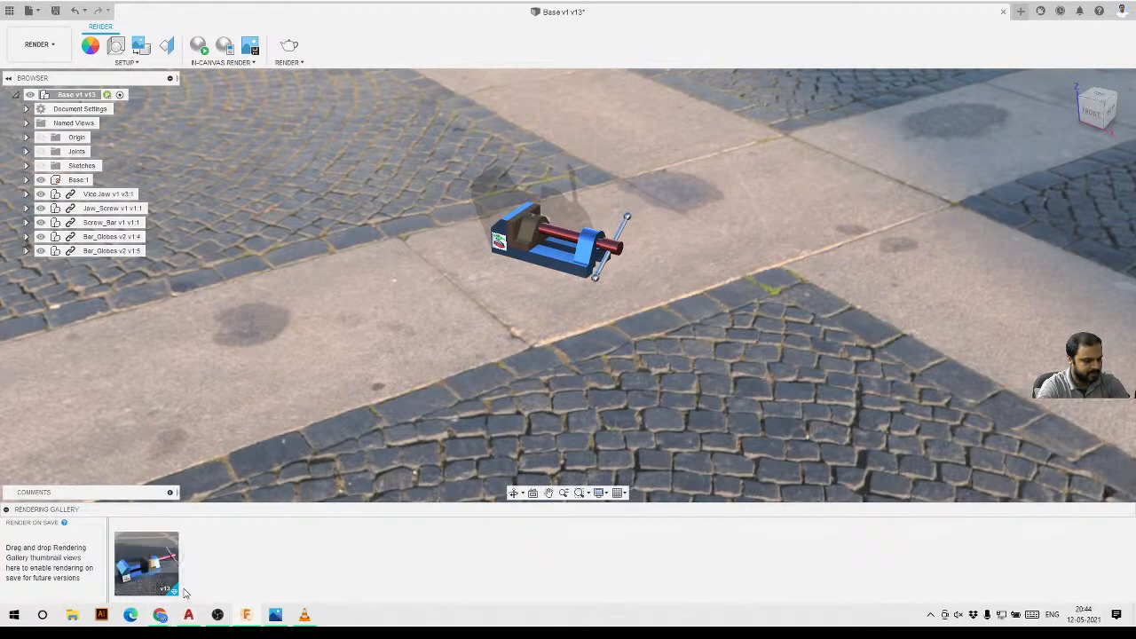
left_click(148, 570)
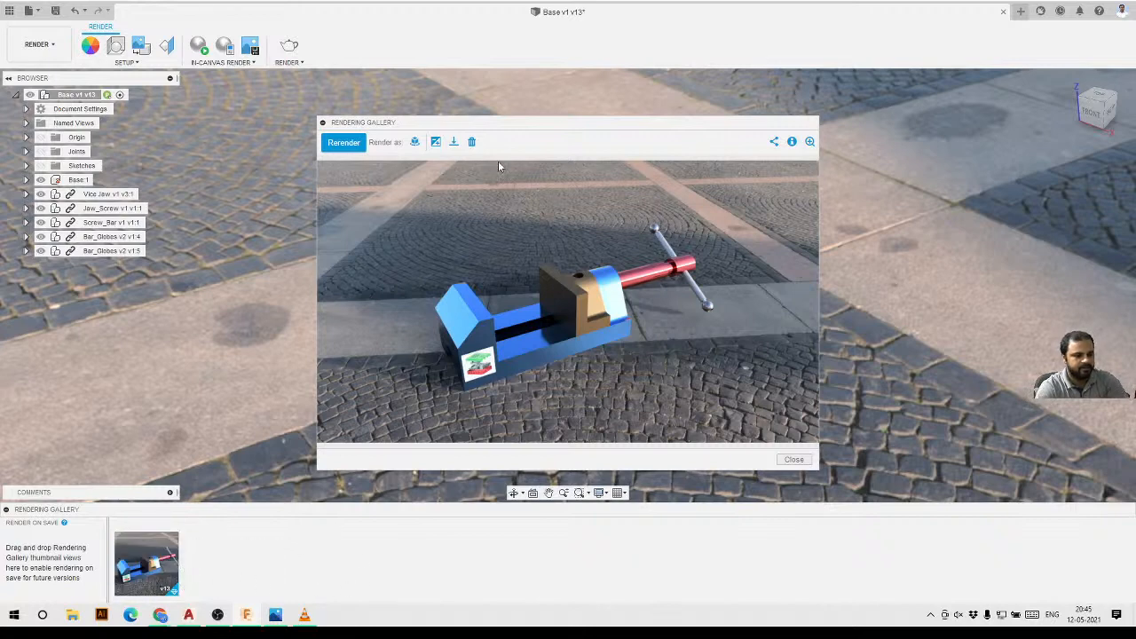
left_click(322, 122)
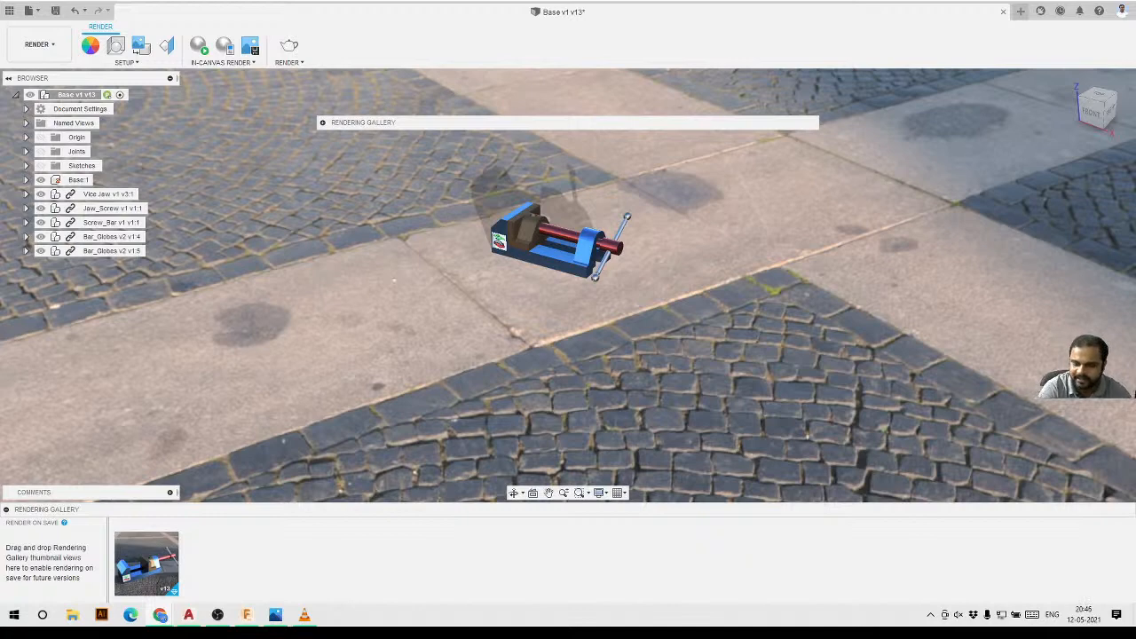
Open the Events page of the 3diest.com website in the browser and scroll through it.
left_click_drag(1135, 115, 721, 121)
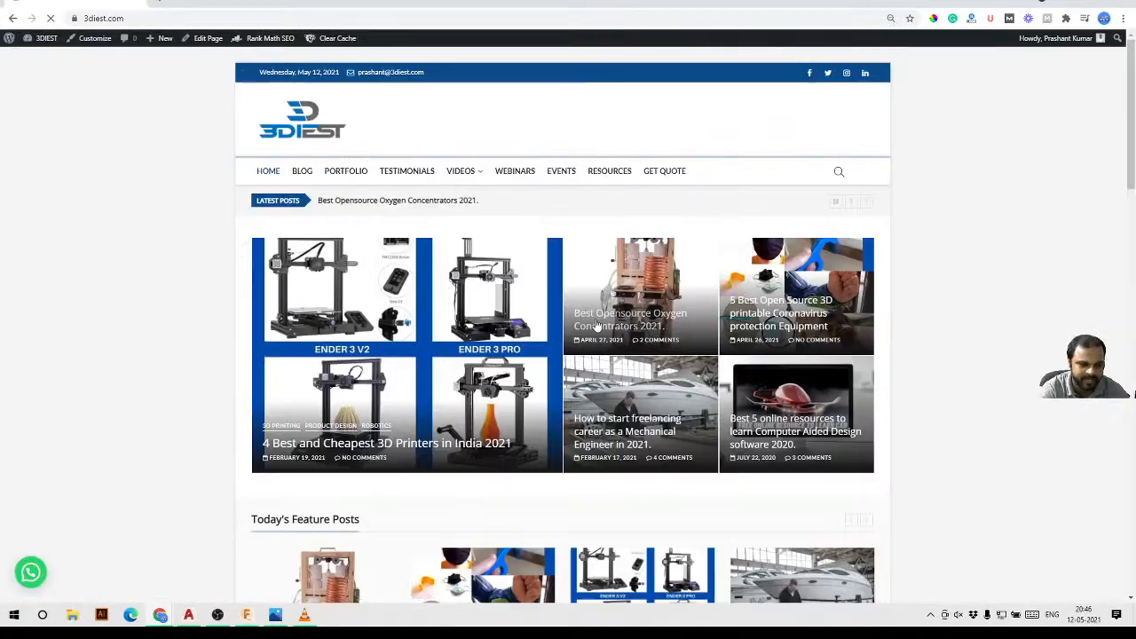
left_click(562, 173)
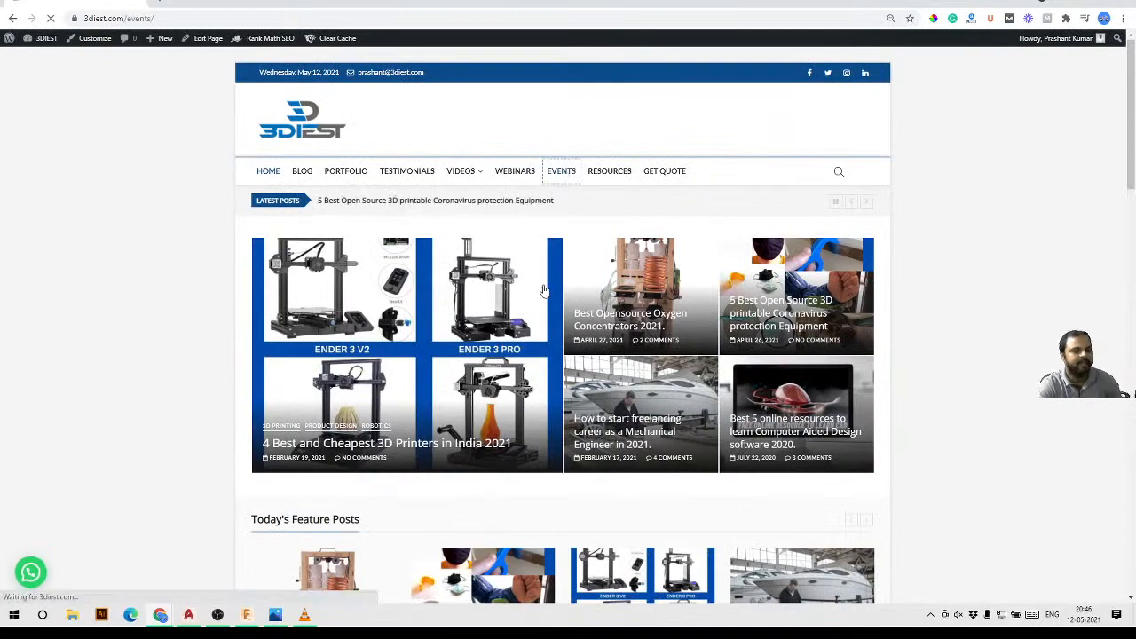
scroll(486, 289, "down", 1)
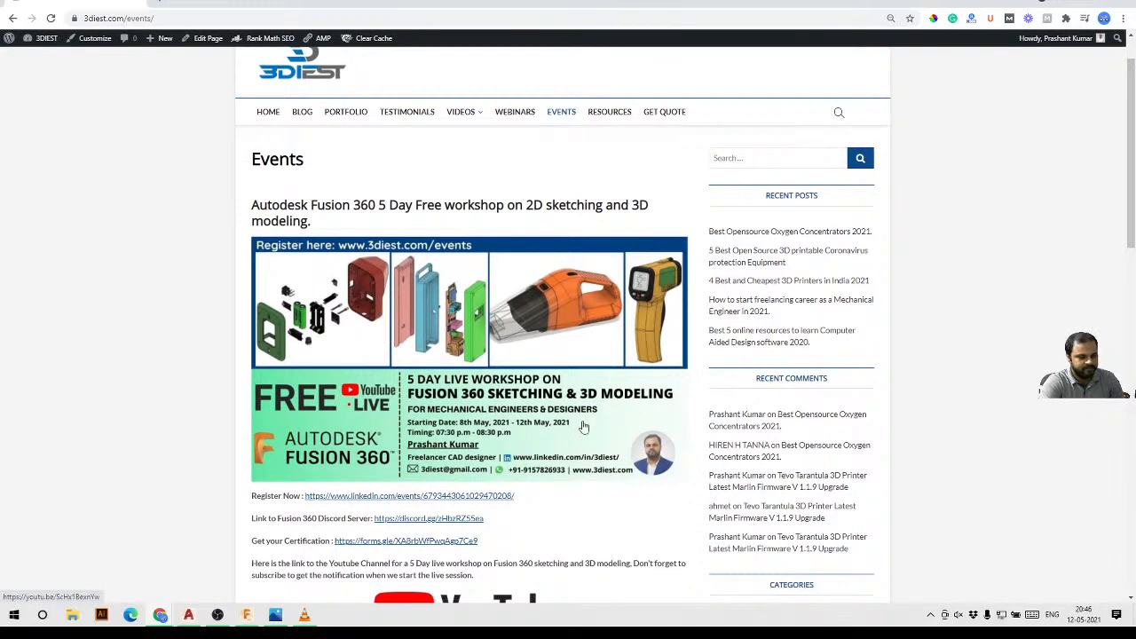
scroll(573, 332, "down", 2)
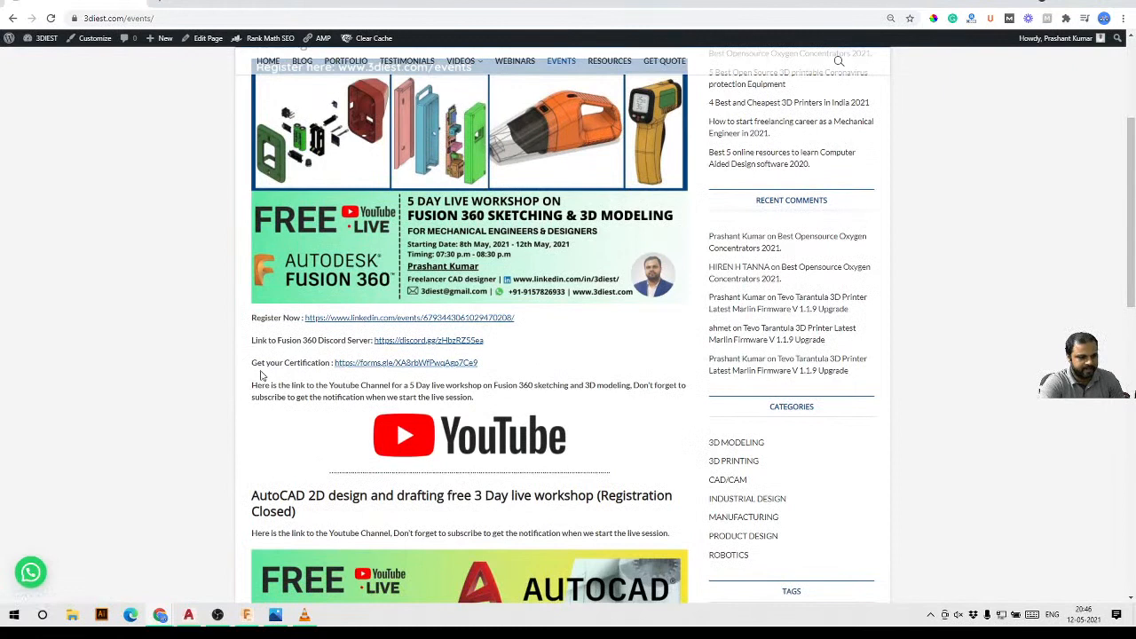